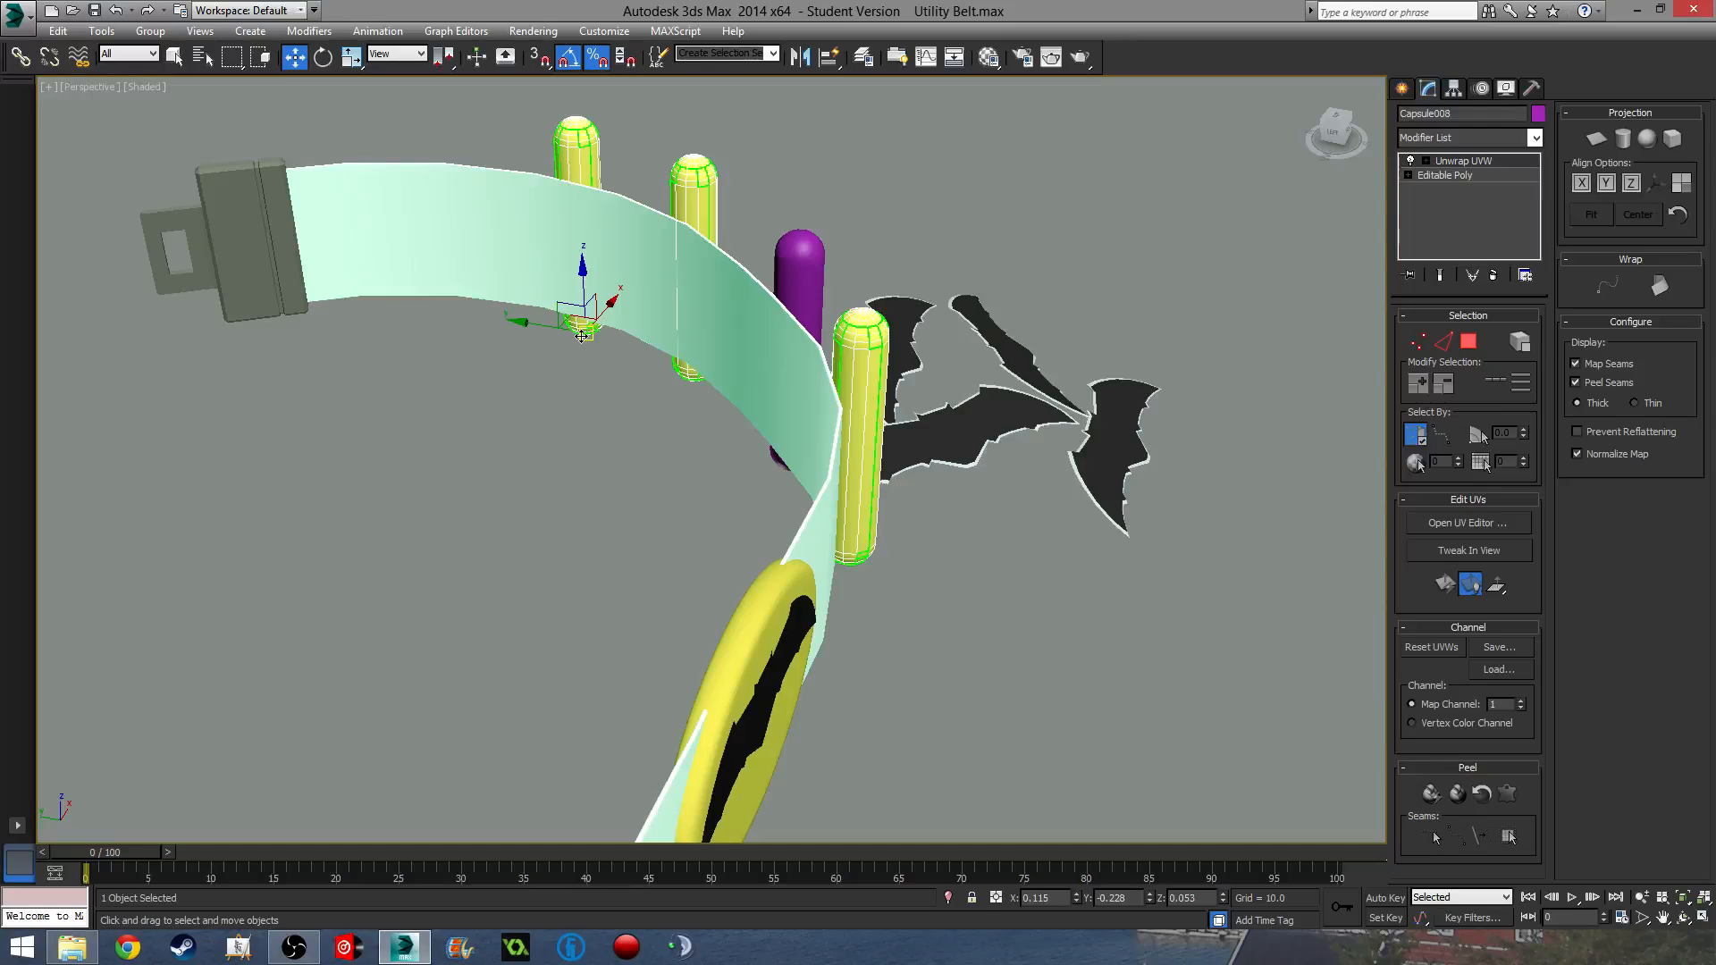
- Convert the purple capsule on the belt to an Editable Poly
alt+middle_drag(582, 336, 767, 331)
alt+middle_drag(783, 468, 515, 489)
click(506, 487)
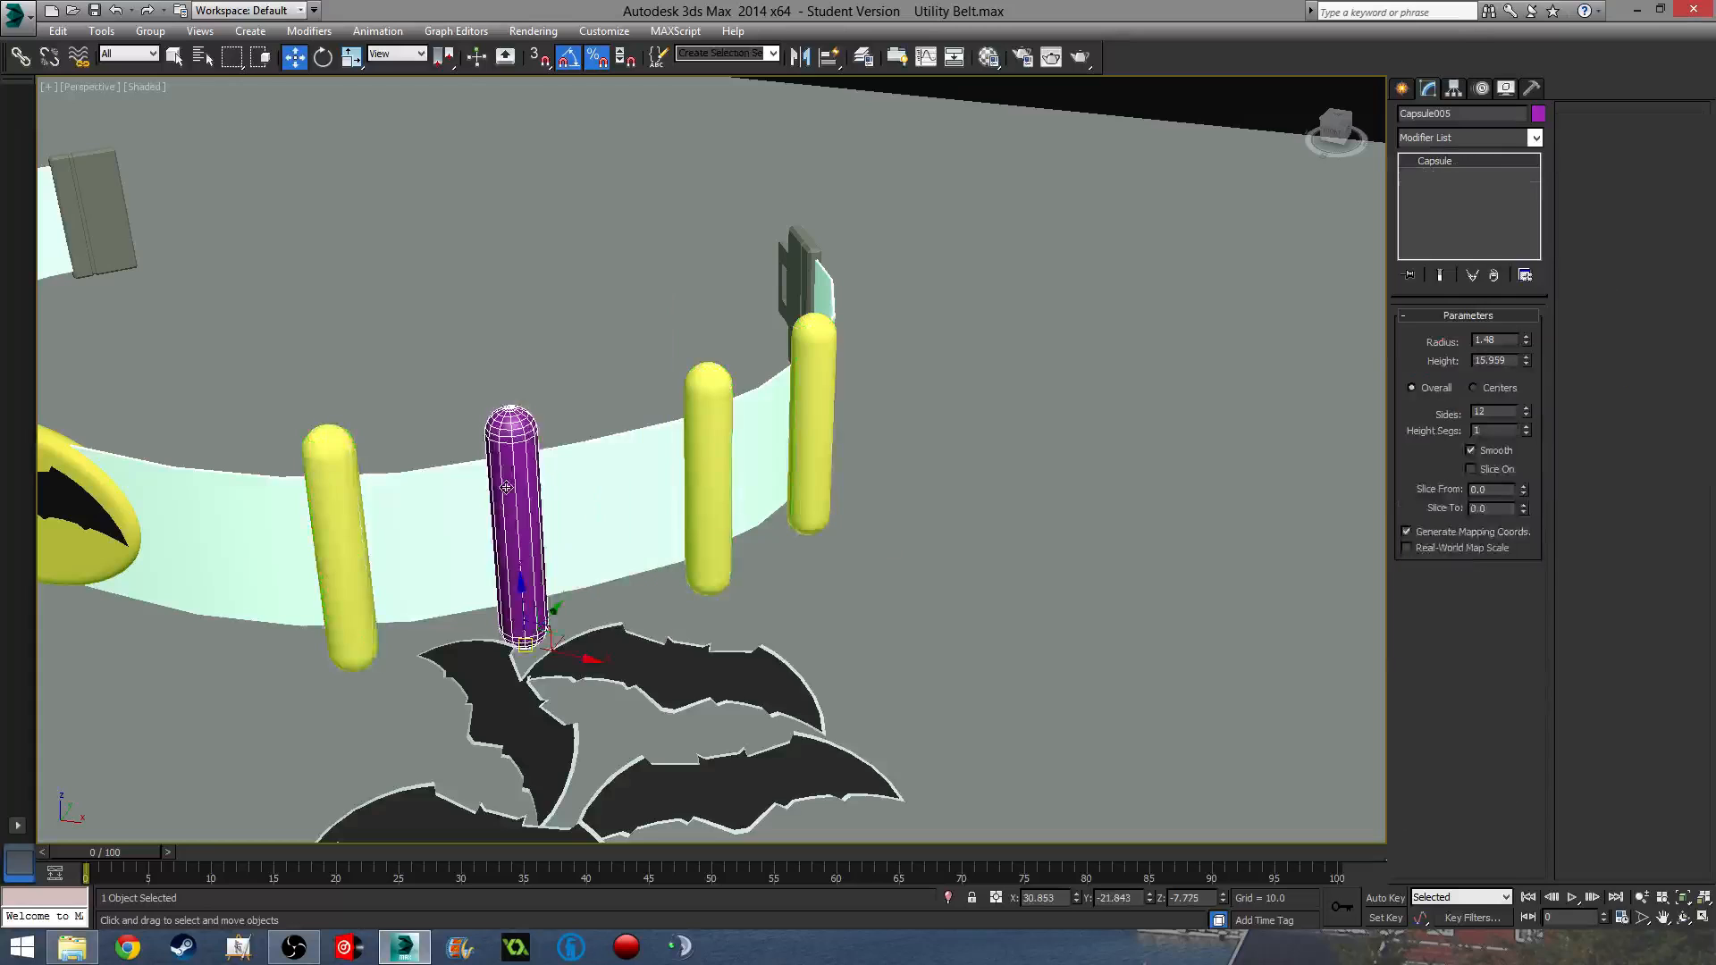
right_click(1432, 167)
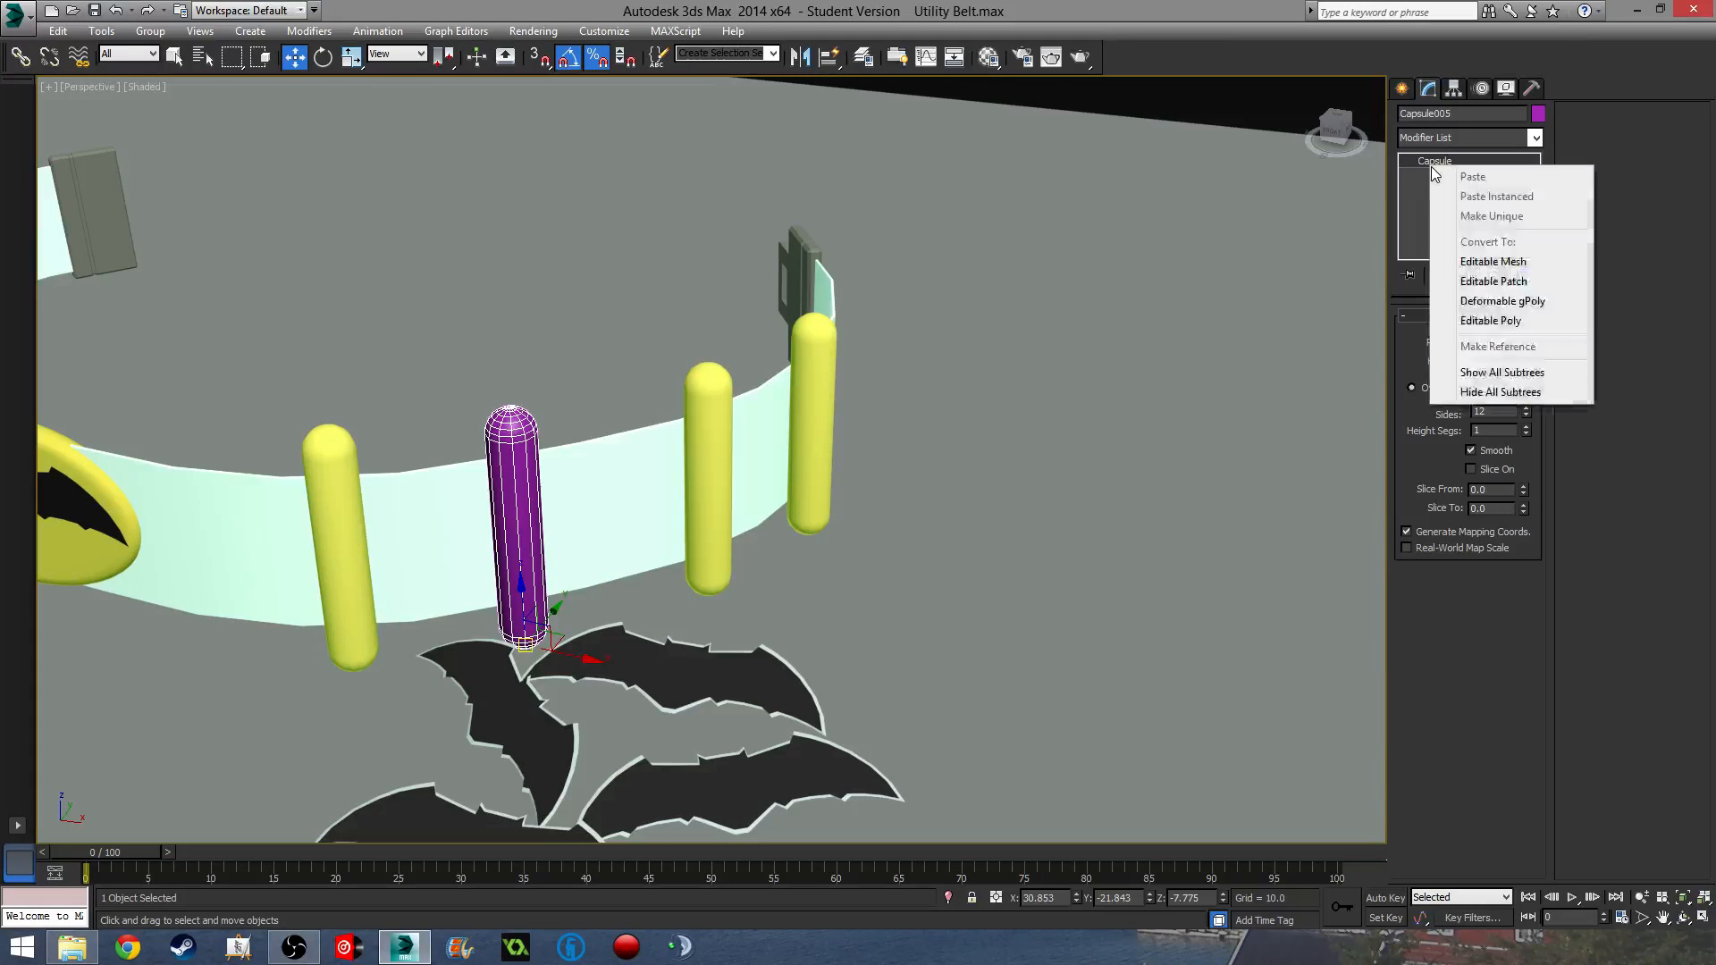
click(1491, 320)
- Hide every object except the purple capsule and frame it in the view
right_click(1092, 508)
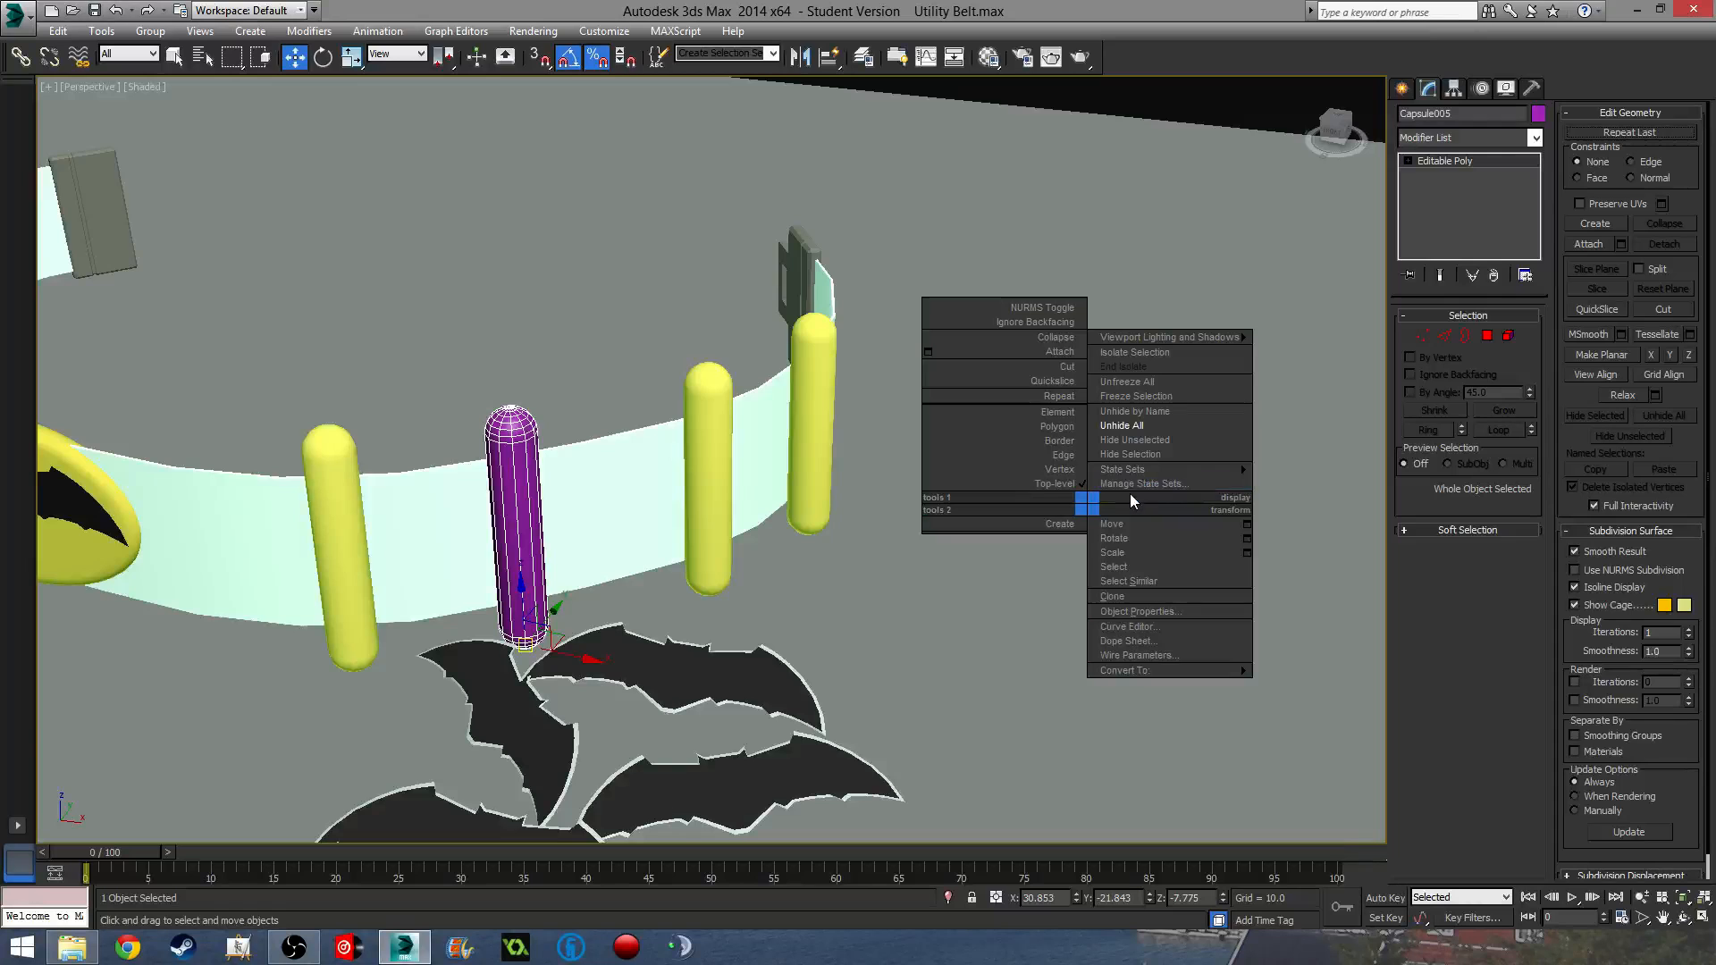
click(1169, 440)
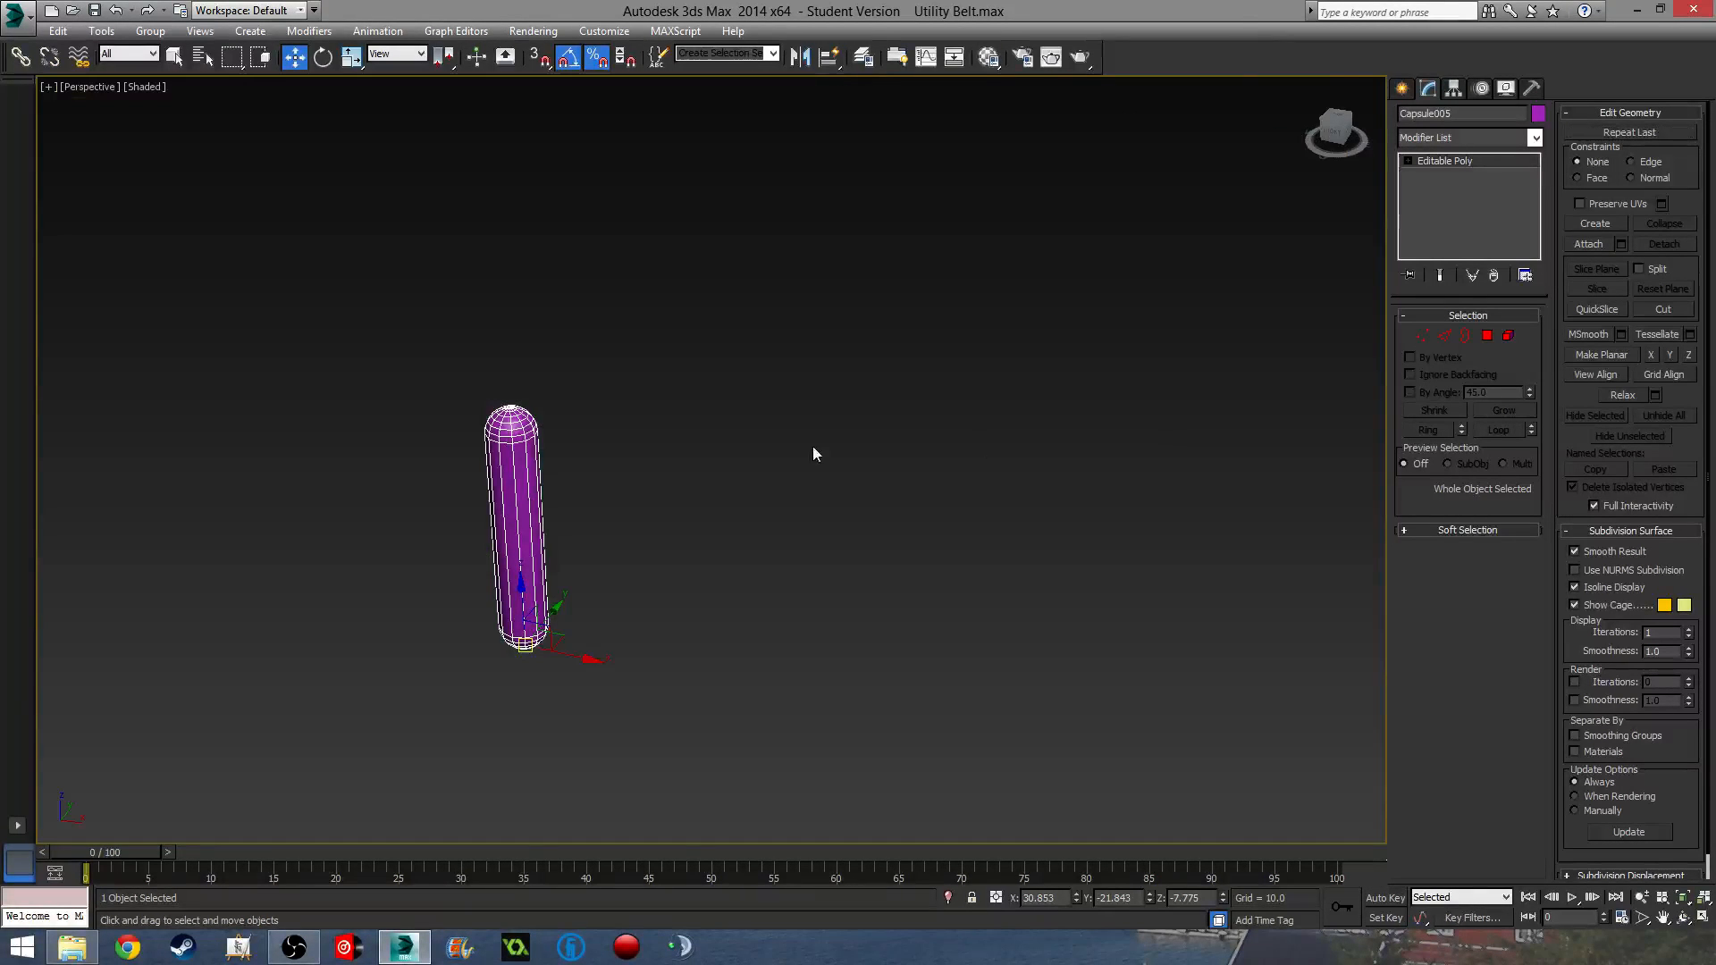
key(z)
scroll(670, 491, up, 1)
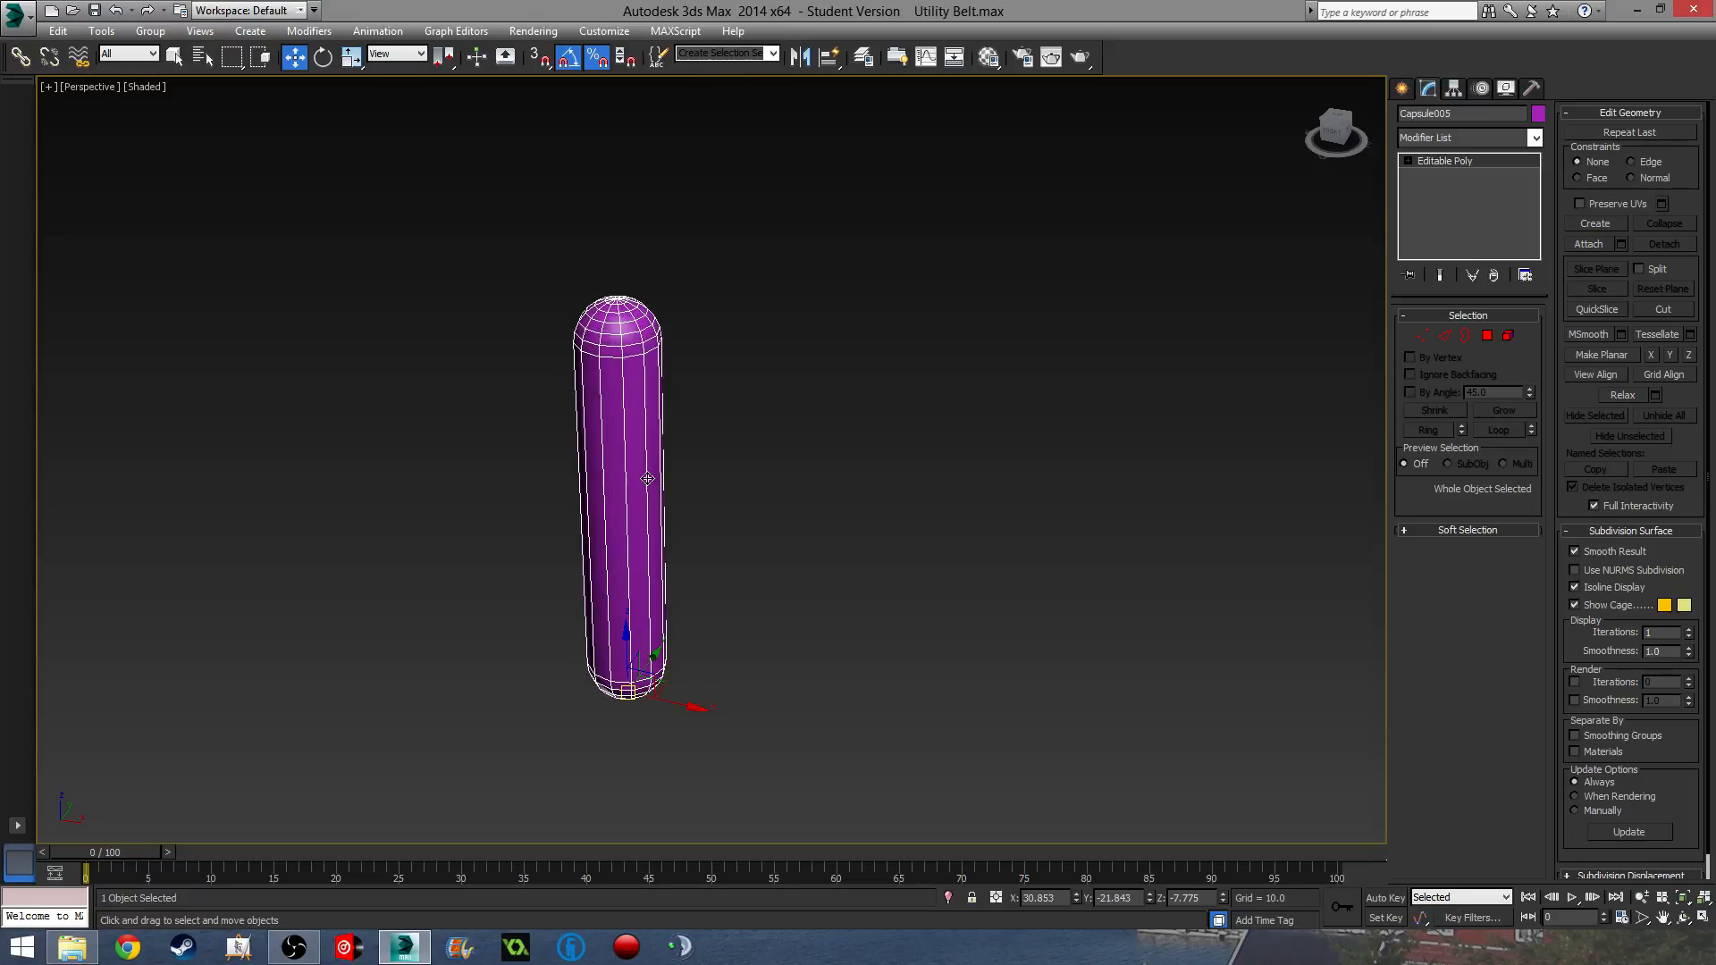
middle_drag(647, 476, 739, 454)
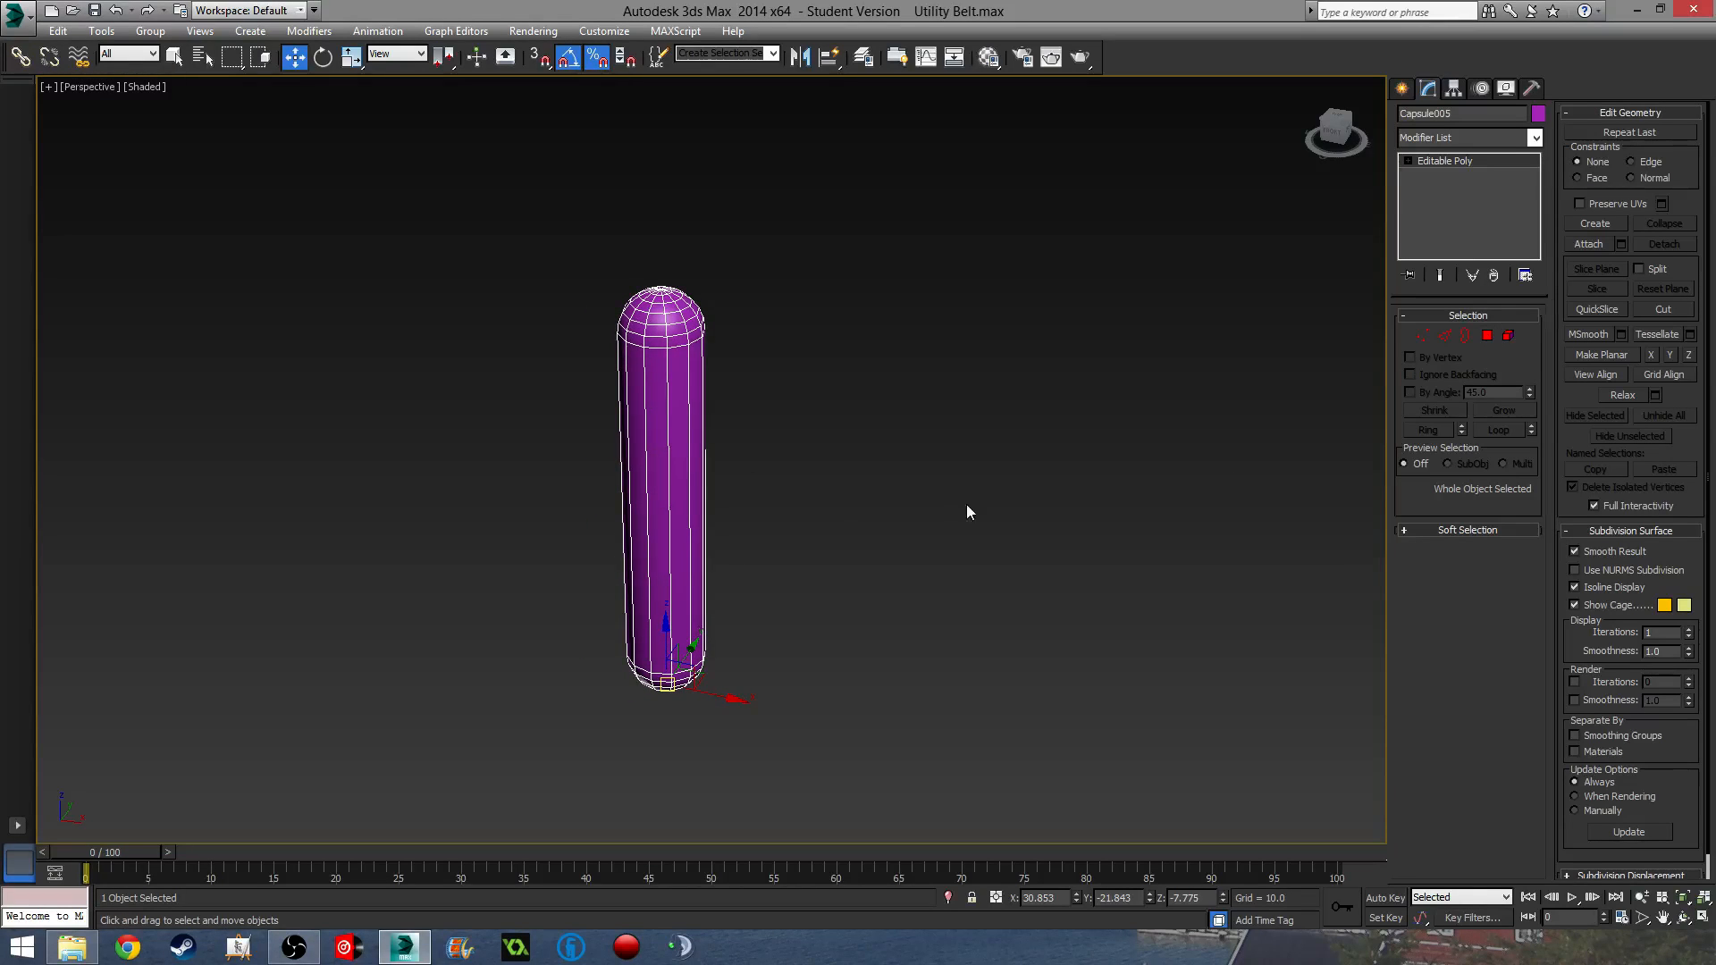
- Detach the polygons of the capsule's upper dome as a separate object named "Lid"
alt+middle_drag(967, 513, 747, 467)
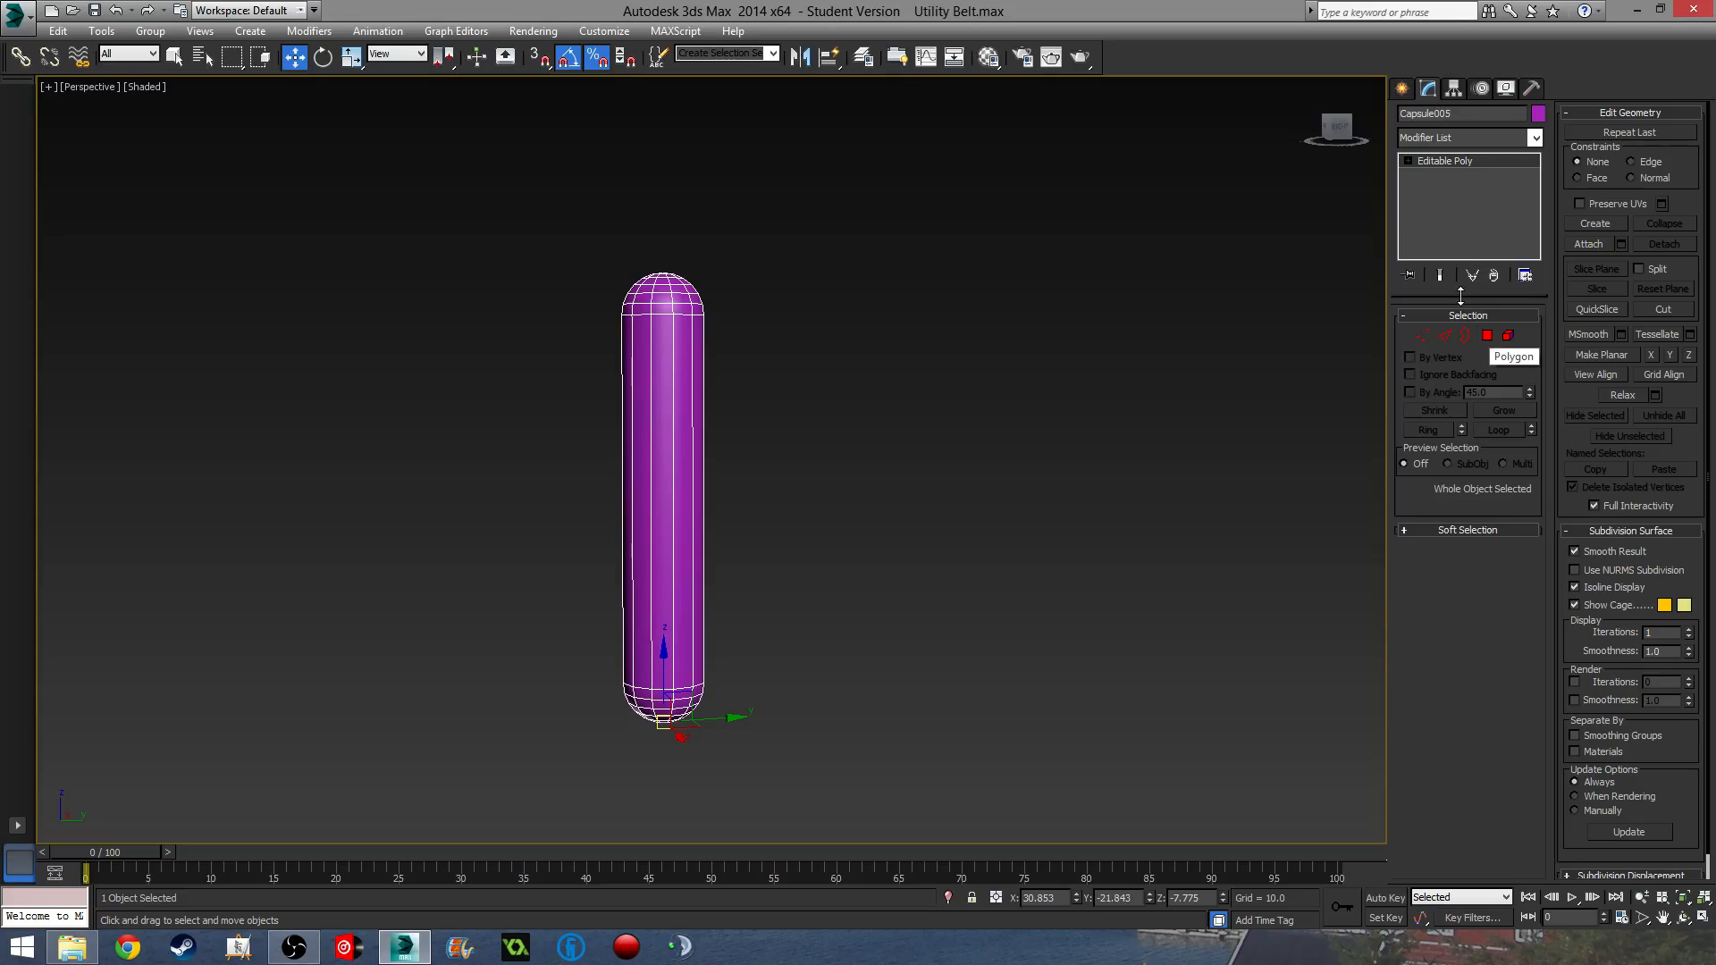
click(1487, 335)
scroll(464, 242, up, 2)
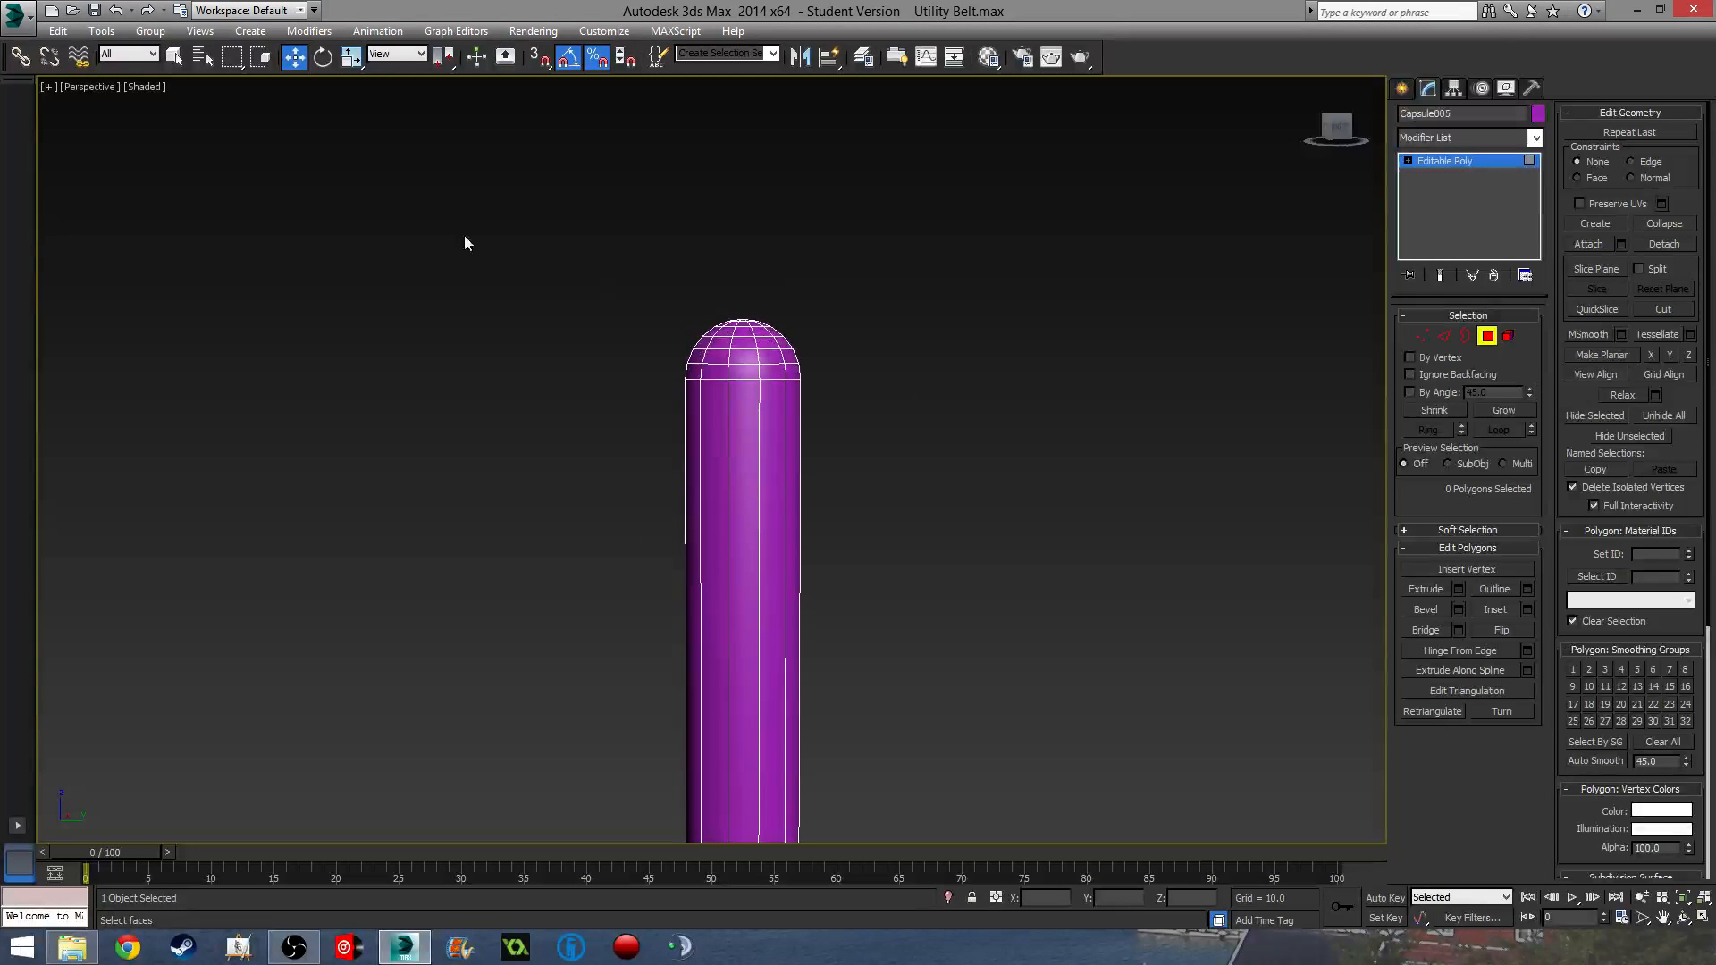
drag(897, 318, 925, 368)
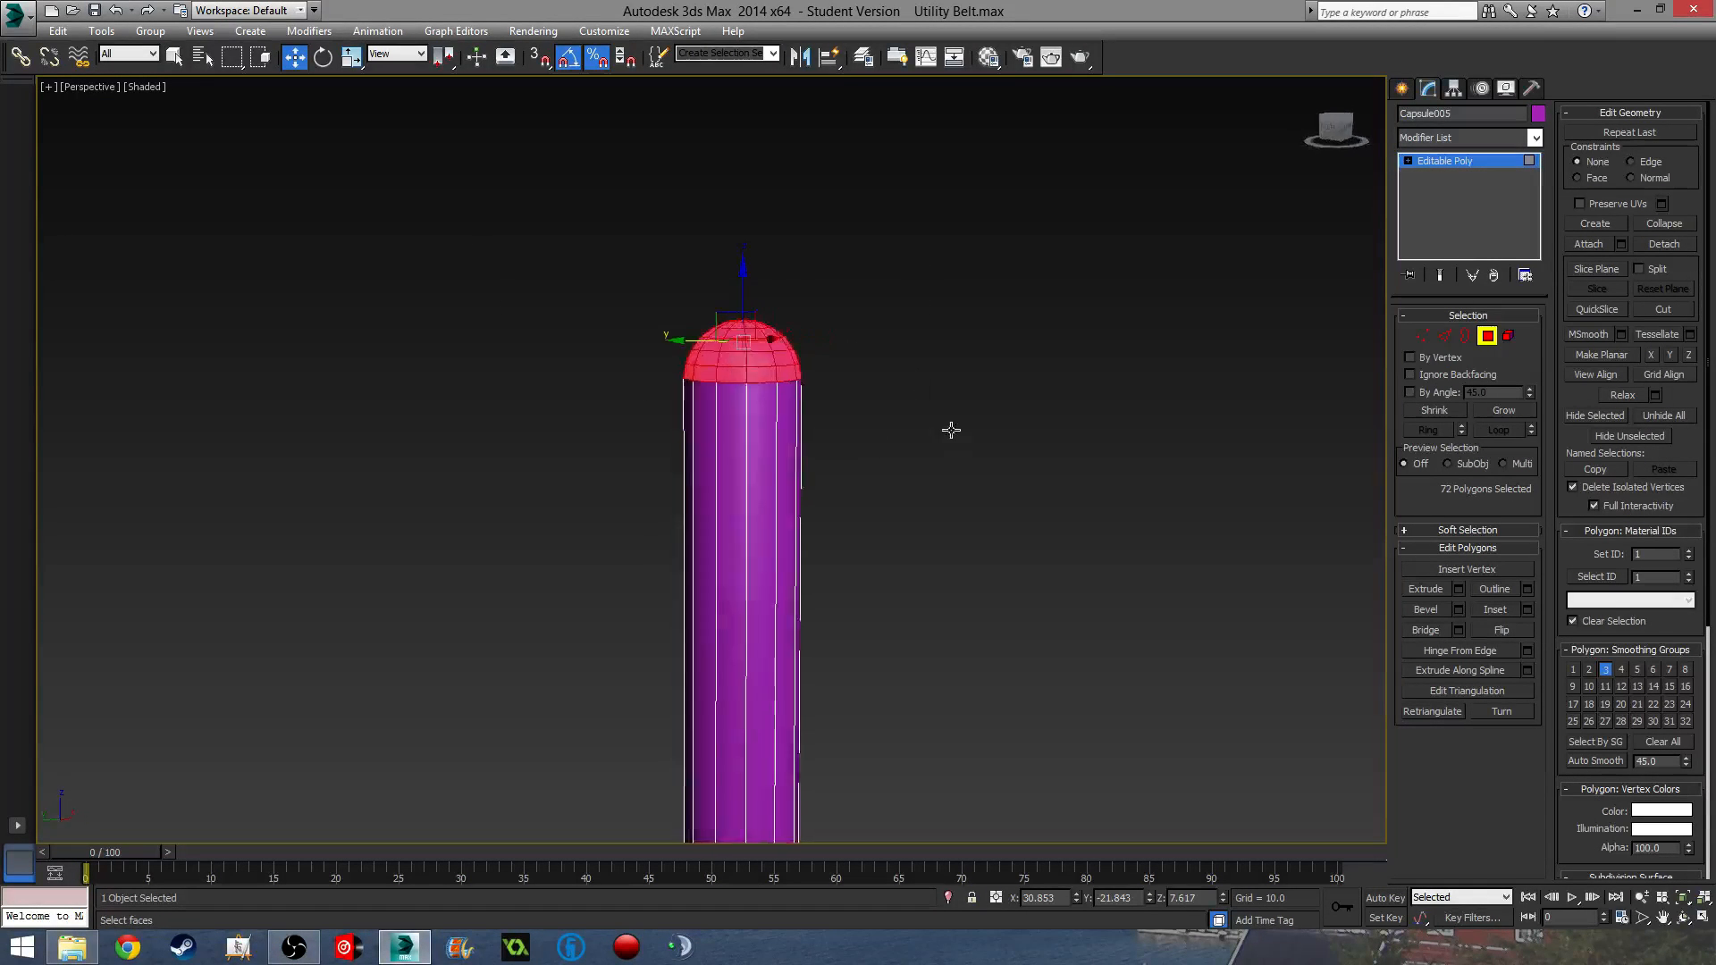
scroll(737, 362, up, 4)
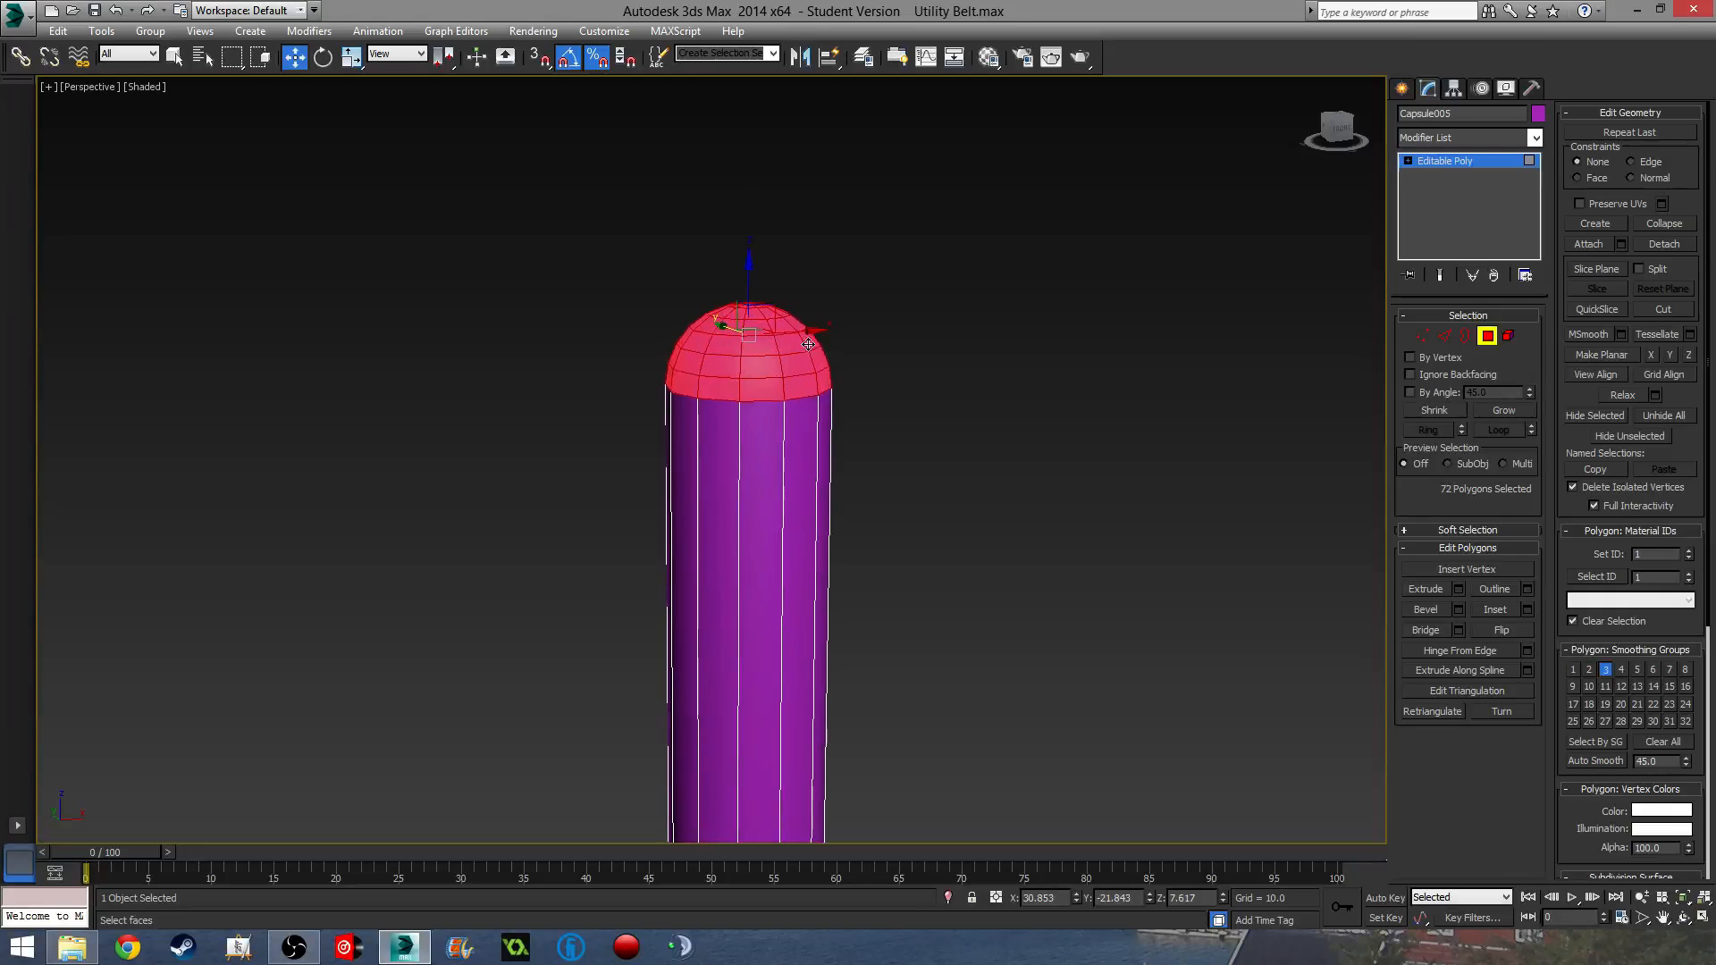
click(1665, 245)
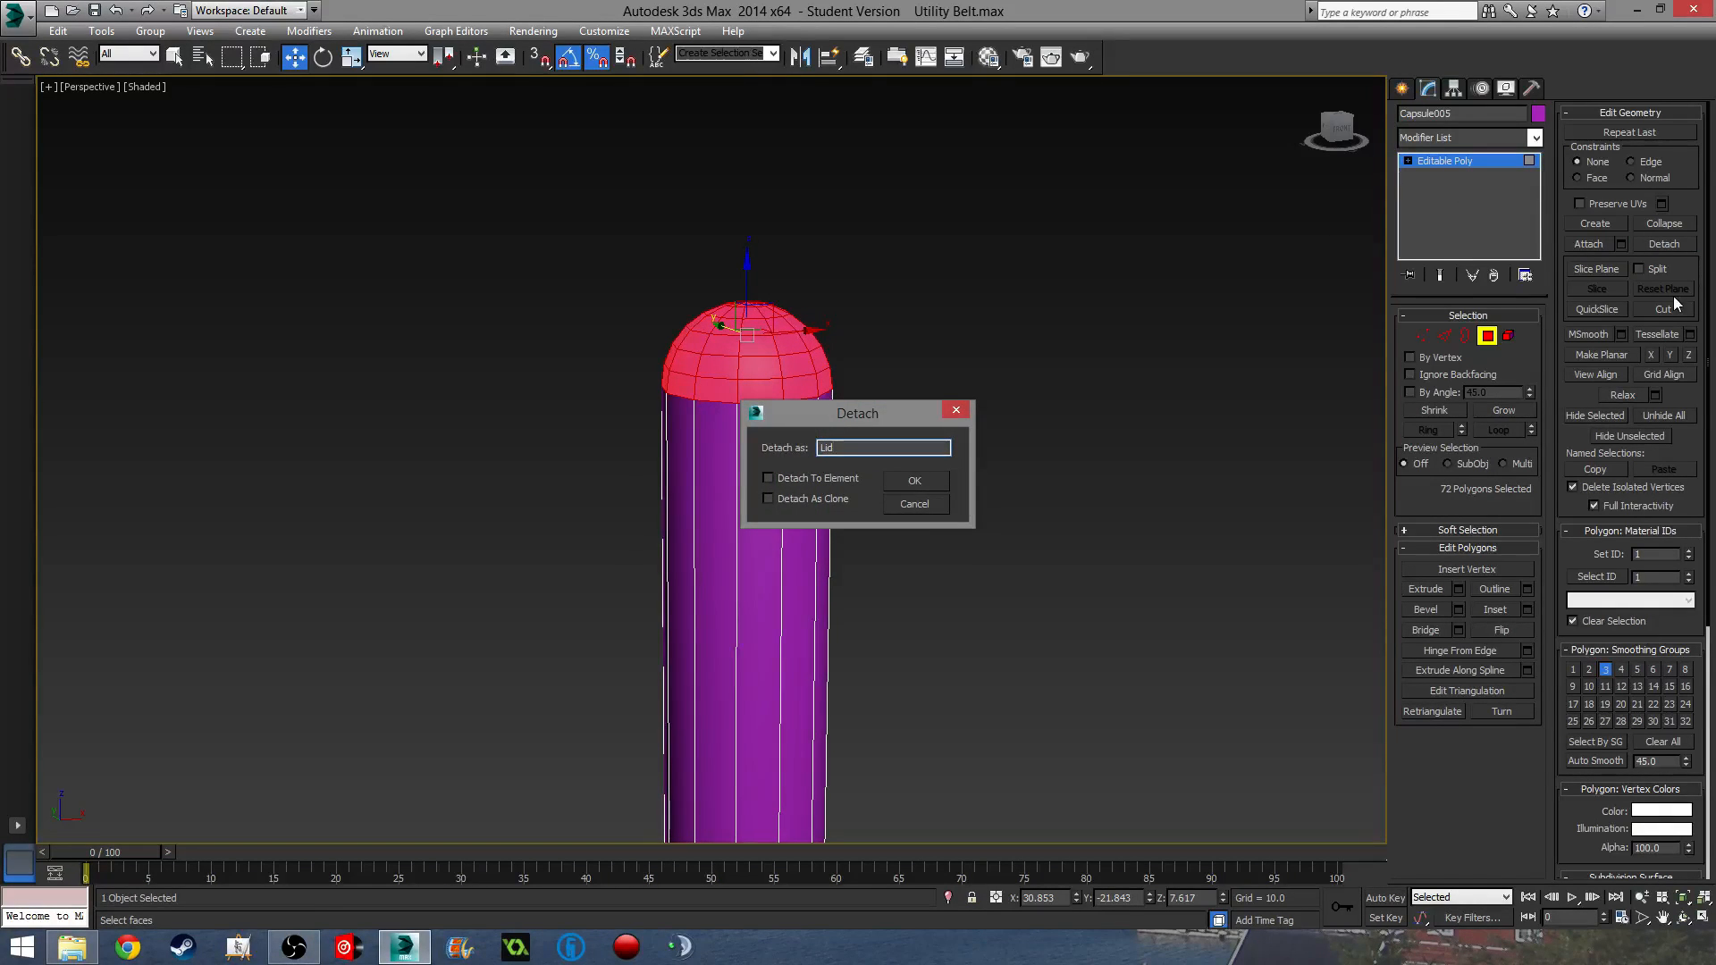
text(Lid)
click(935, 485)
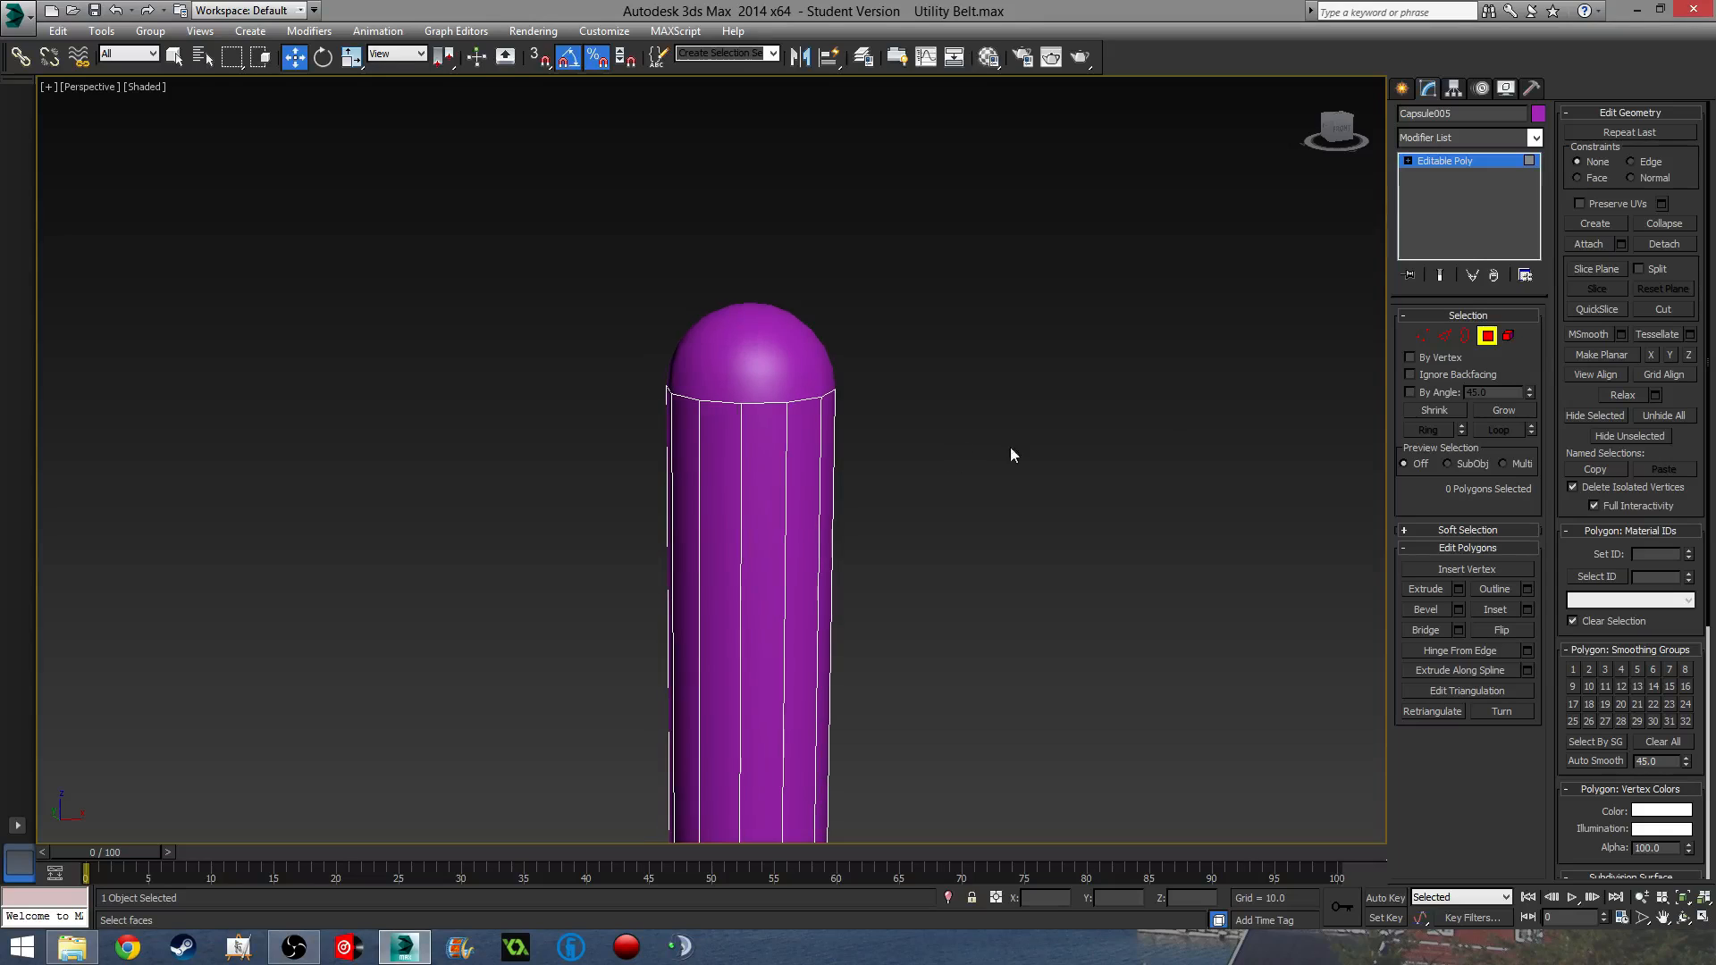
- Center the lid's pivot on the object and align it to the world
scroll(1027, 414, down, 5)
click(864, 387)
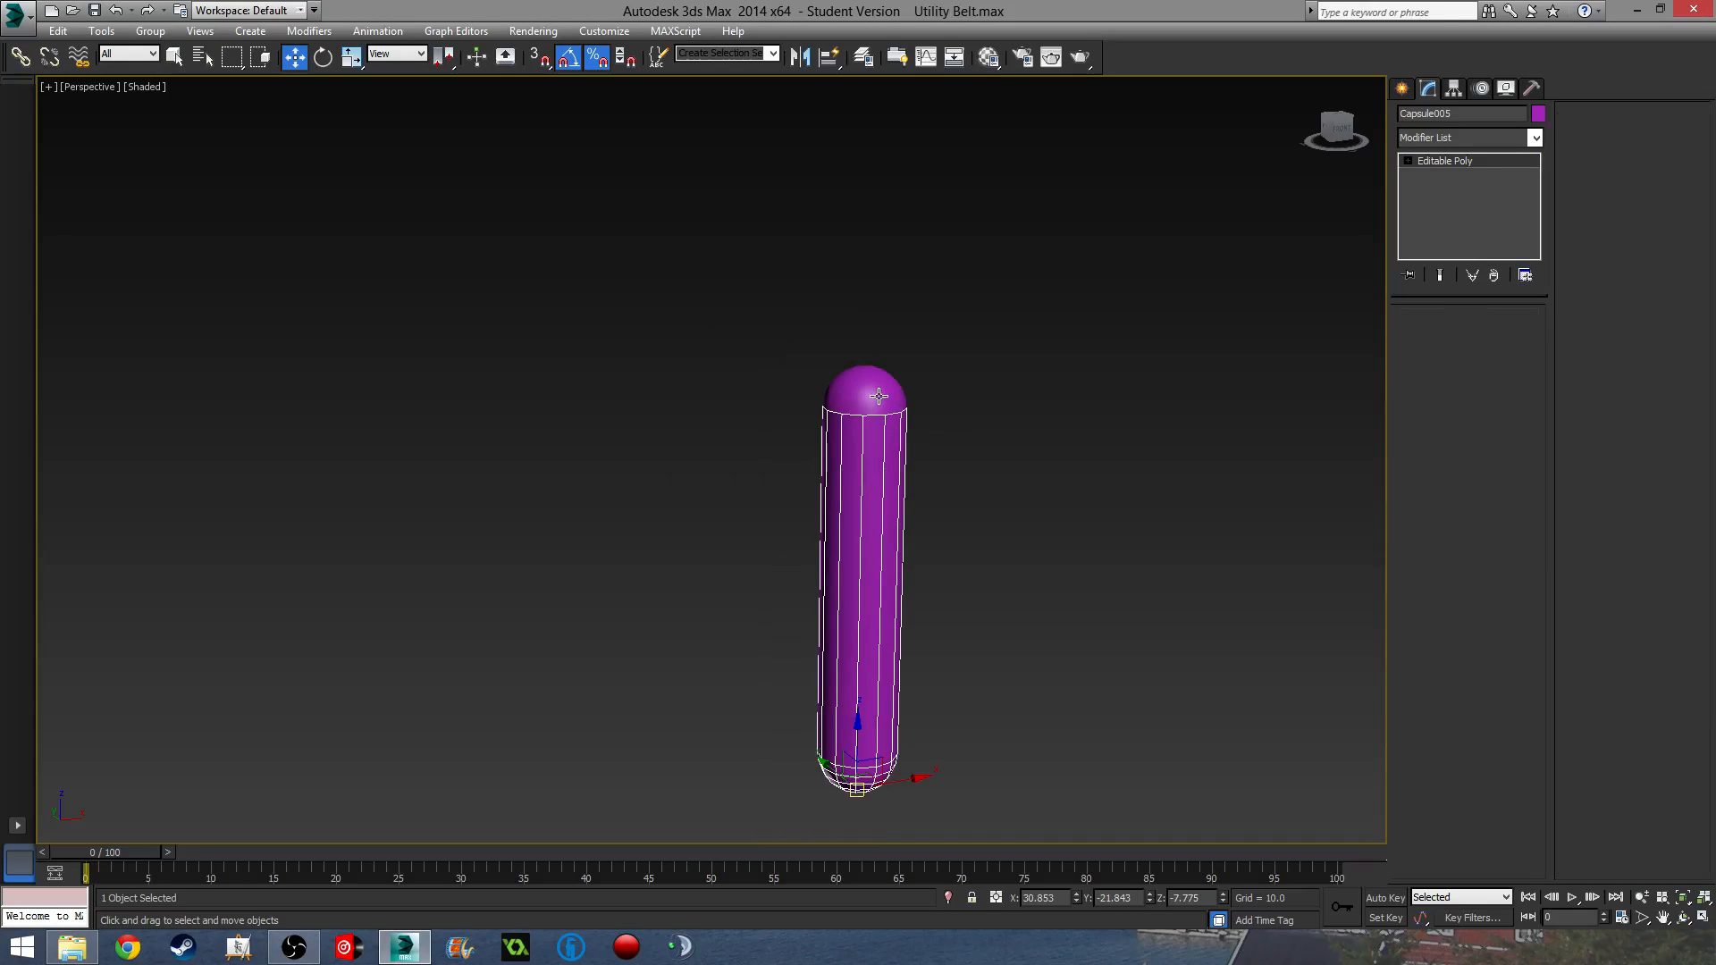
click(1456, 87)
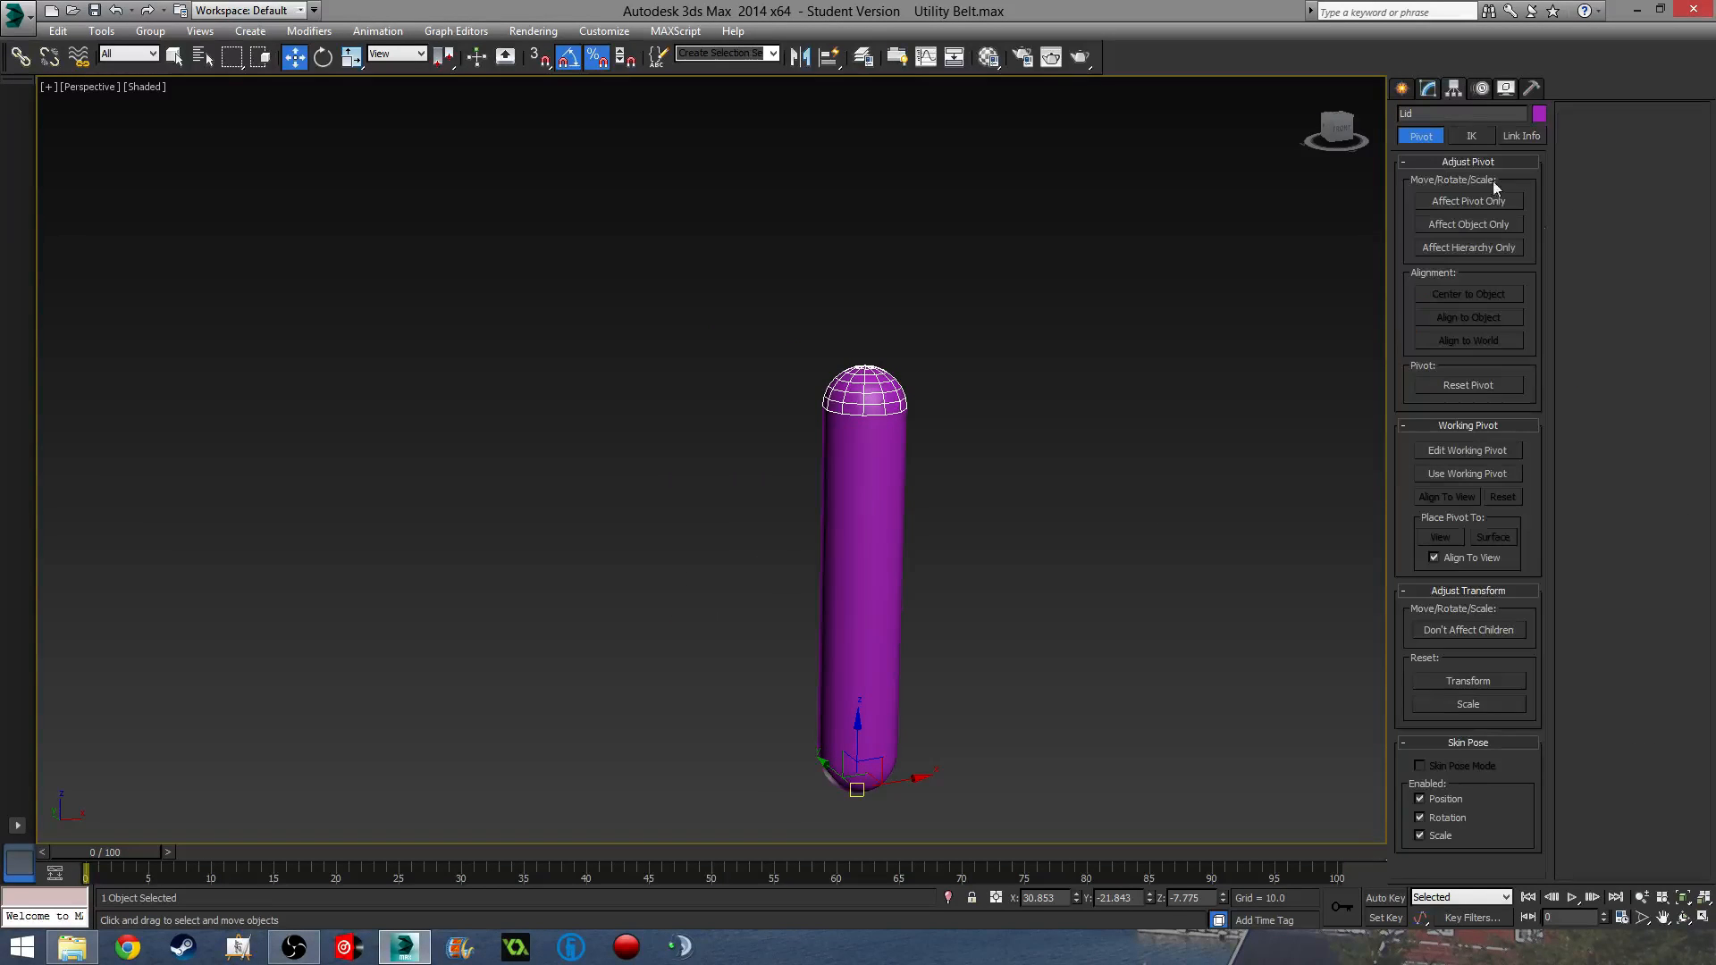
click(1492, 202)
click(1492, 247)
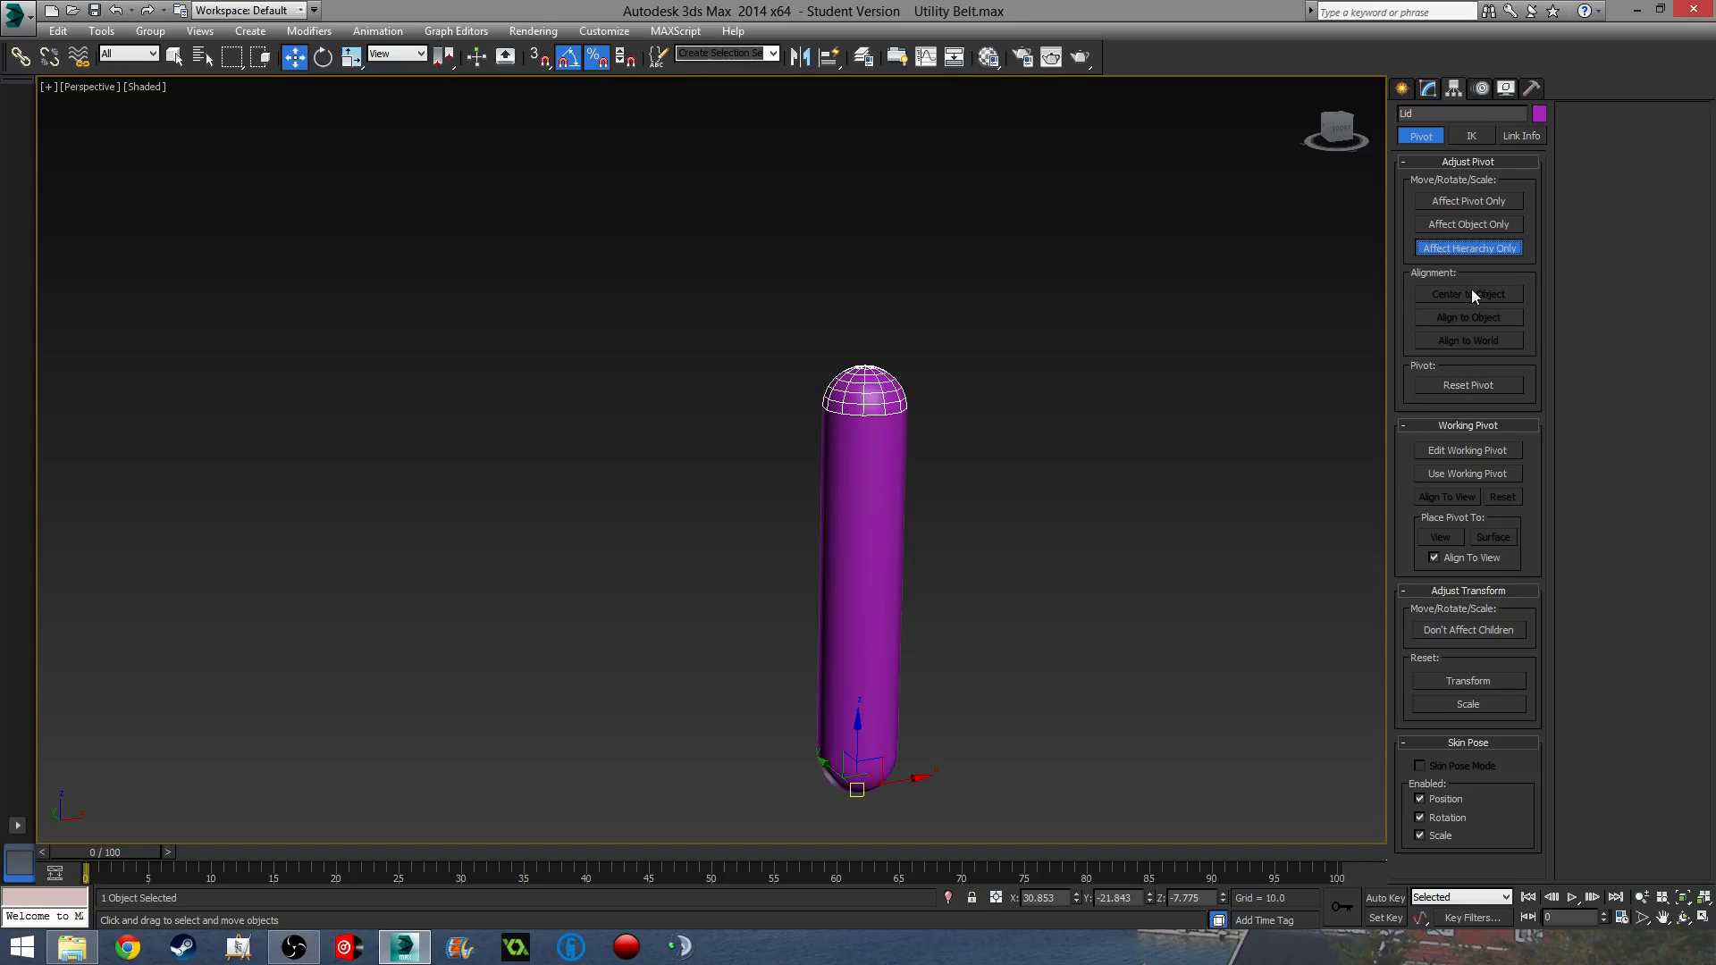
click(1469, 202)
click(1476, 293)
click(1475, 340)
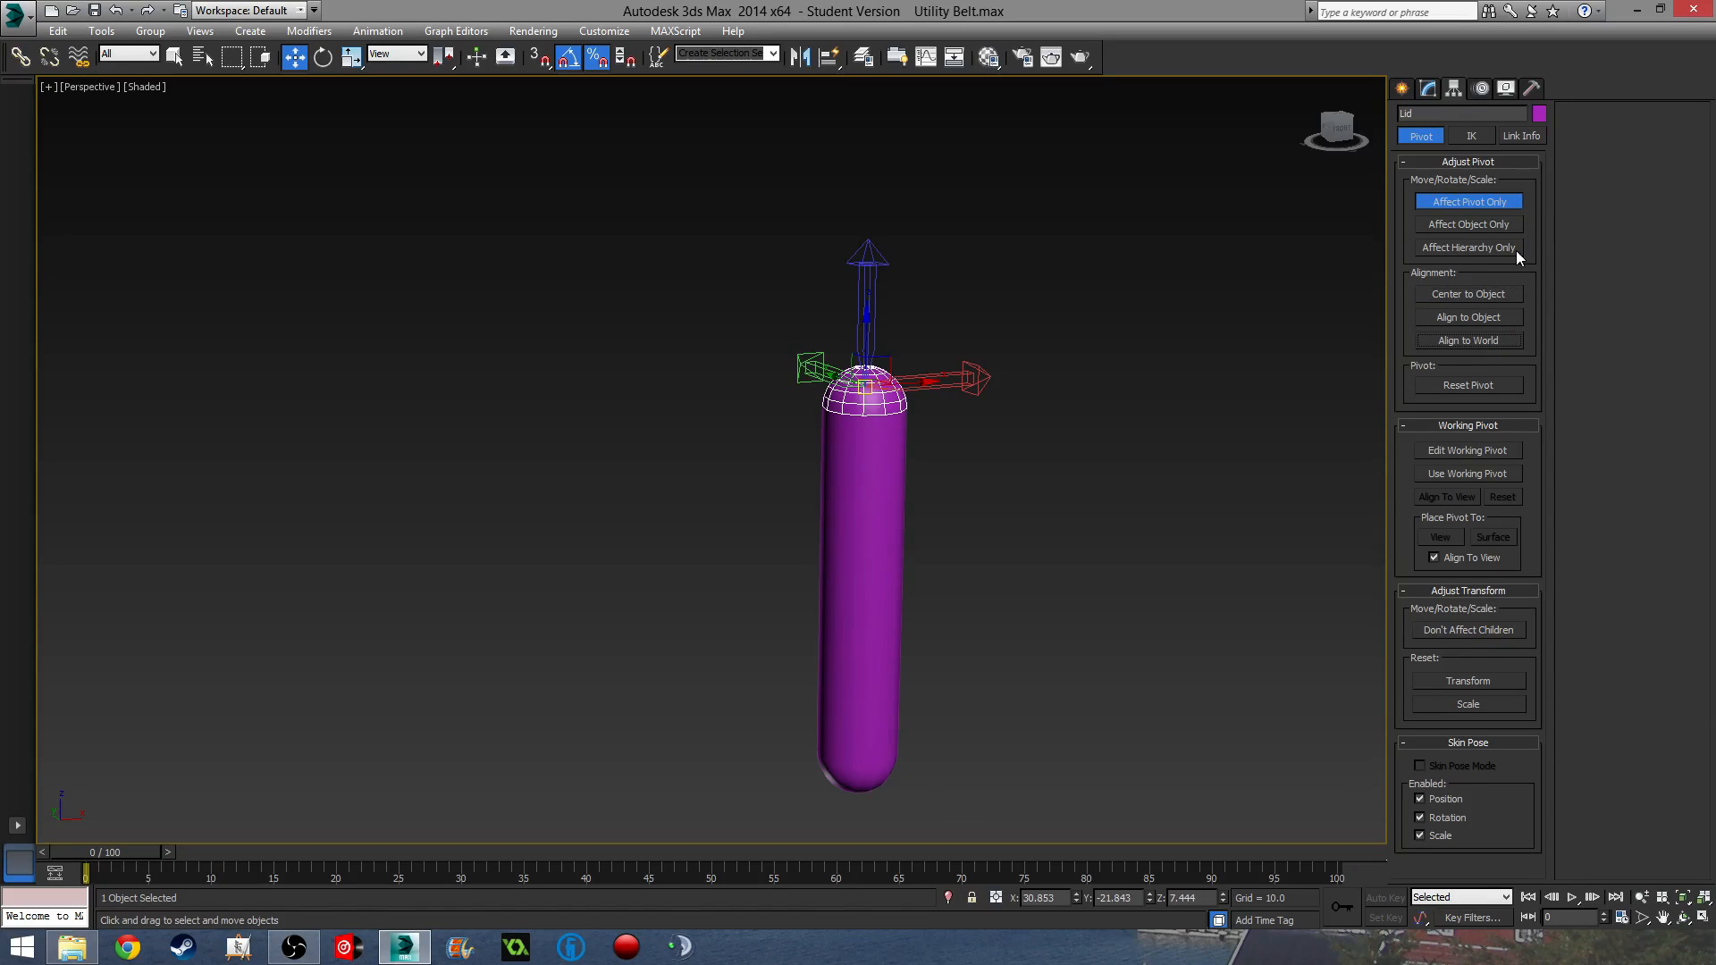
click(1428, 88)
- Align the pivot of the capsule's body to the world and center it on the object
click(898, 488)
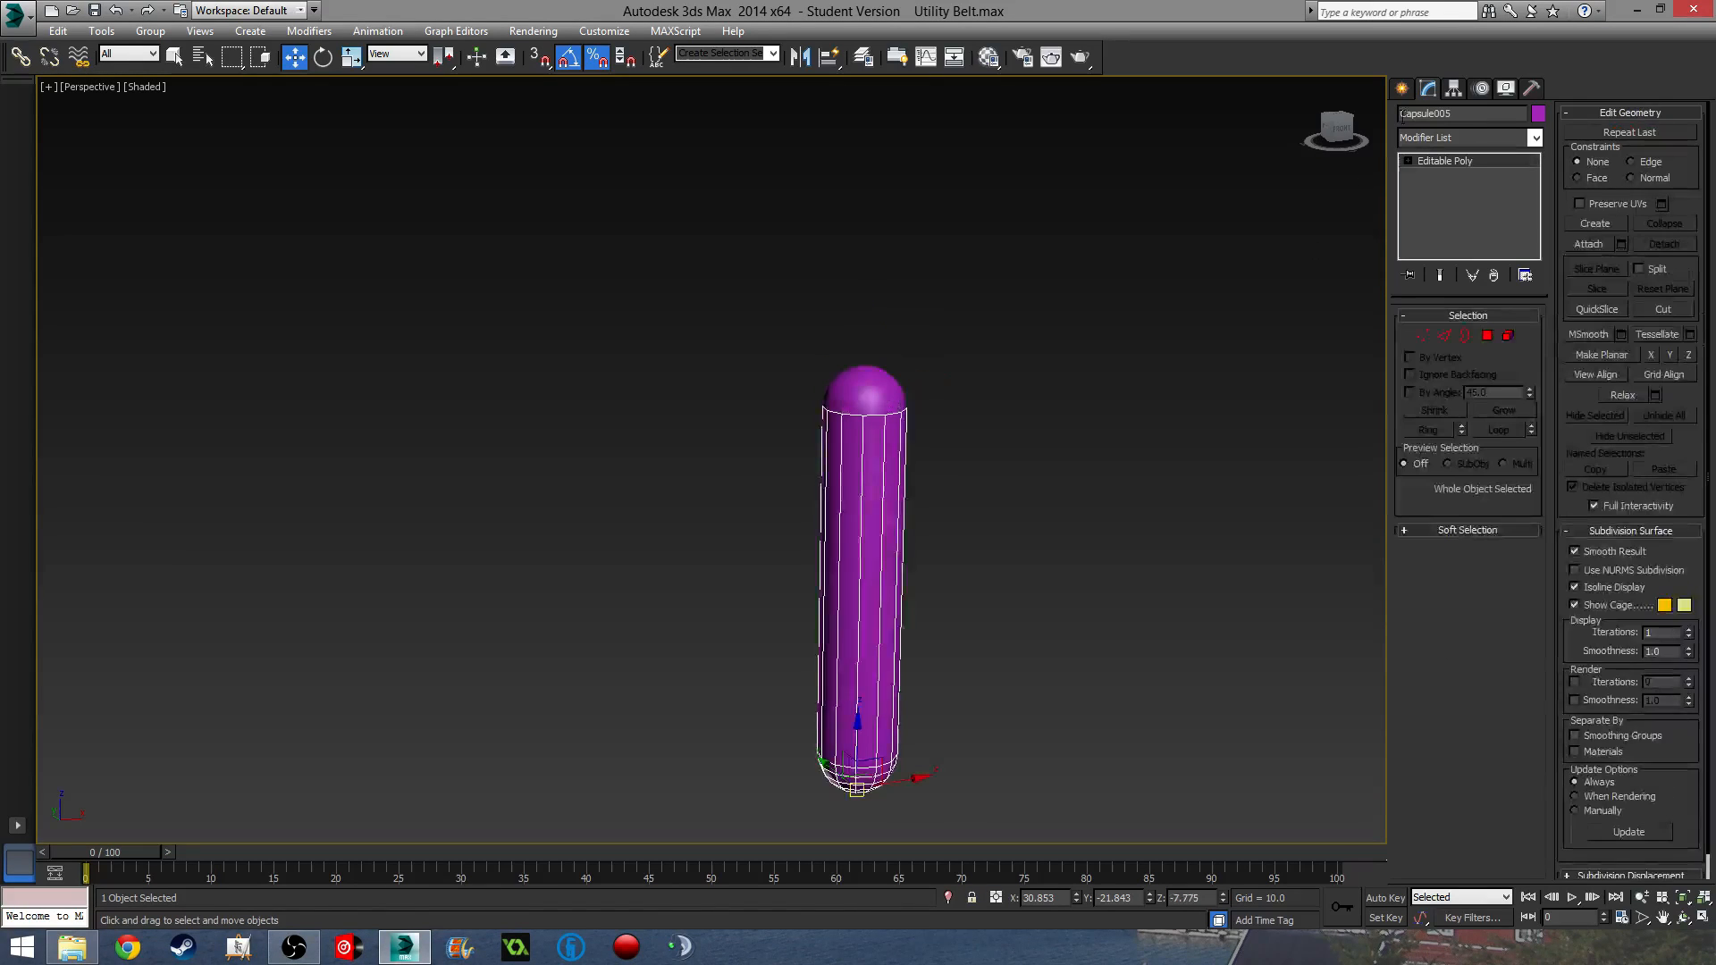
click(1456, 90)
click(1473, 200)
click(1483, 344)
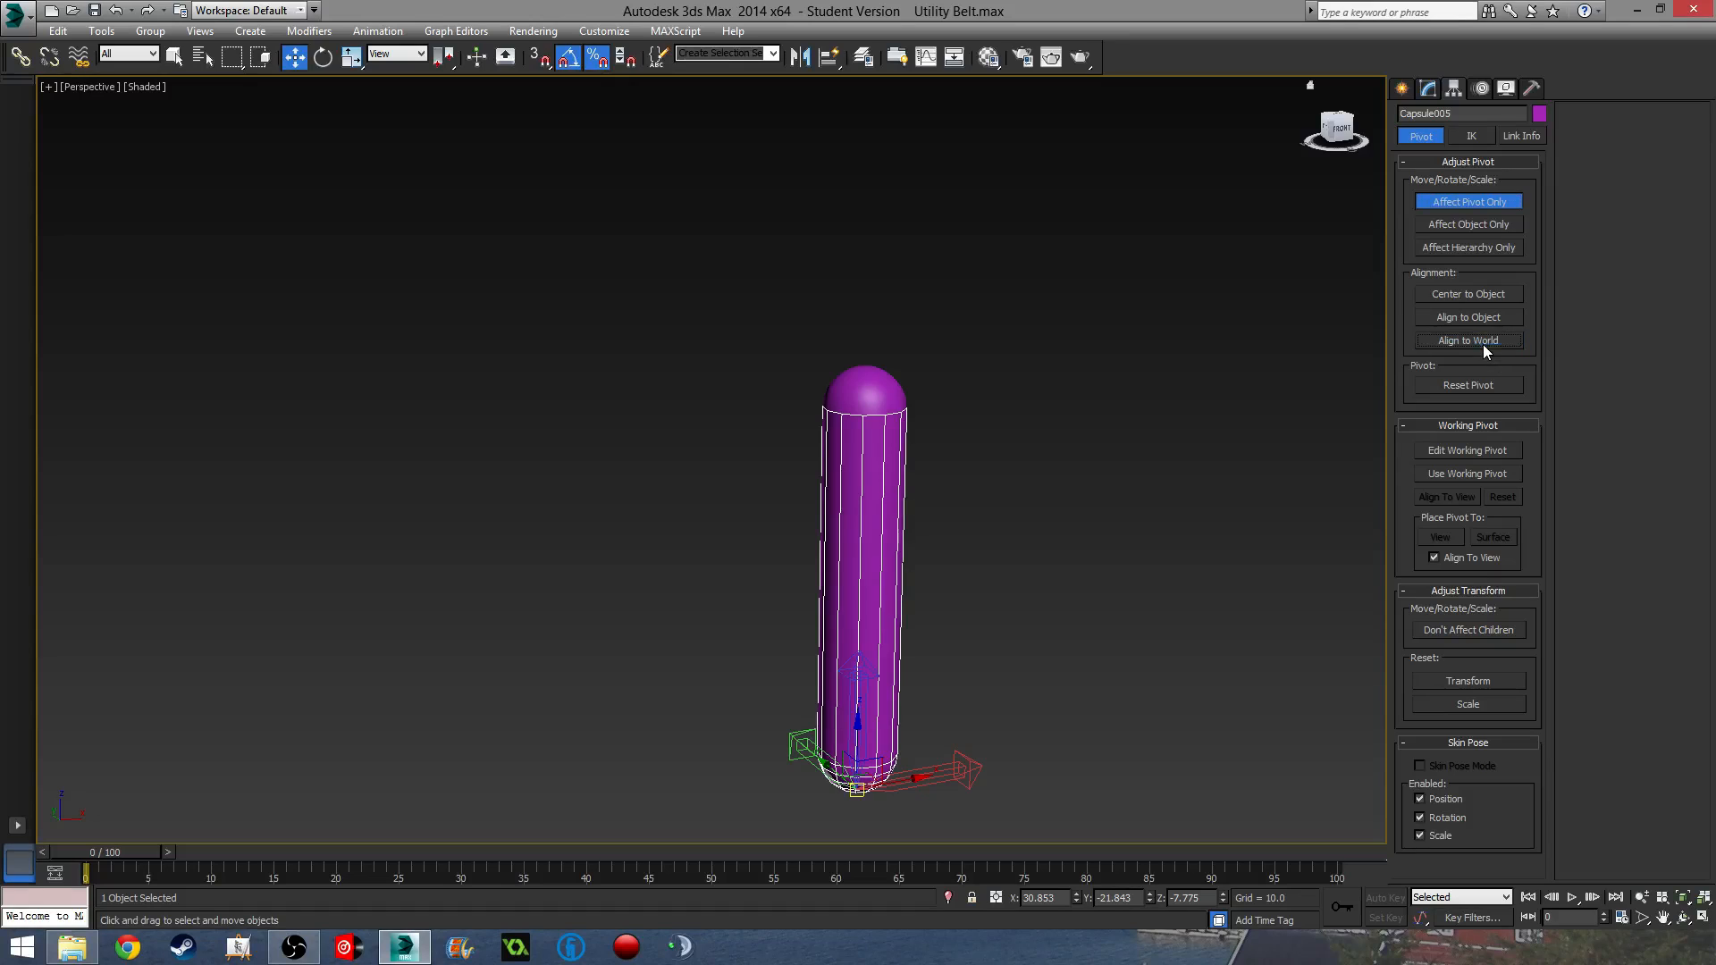
click(1470, 293)
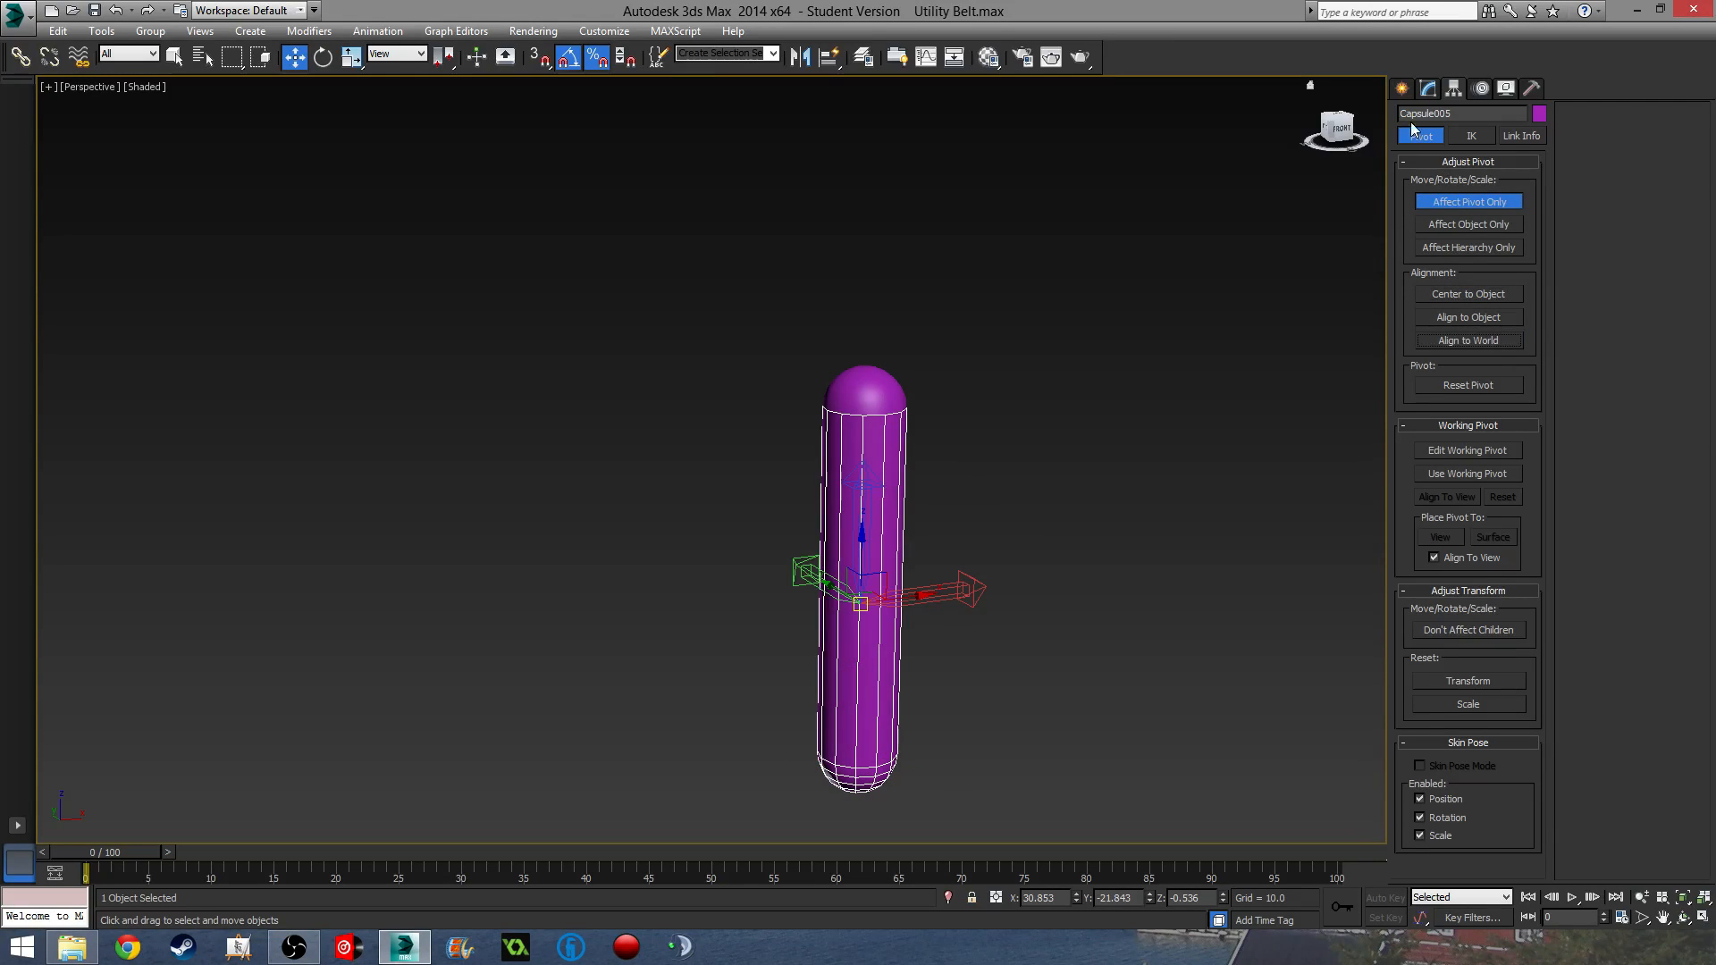
click(1428, 89)
- Move the lid straight up along Z, well clear of the open capsule body
scroll(983, 384, up, 5)
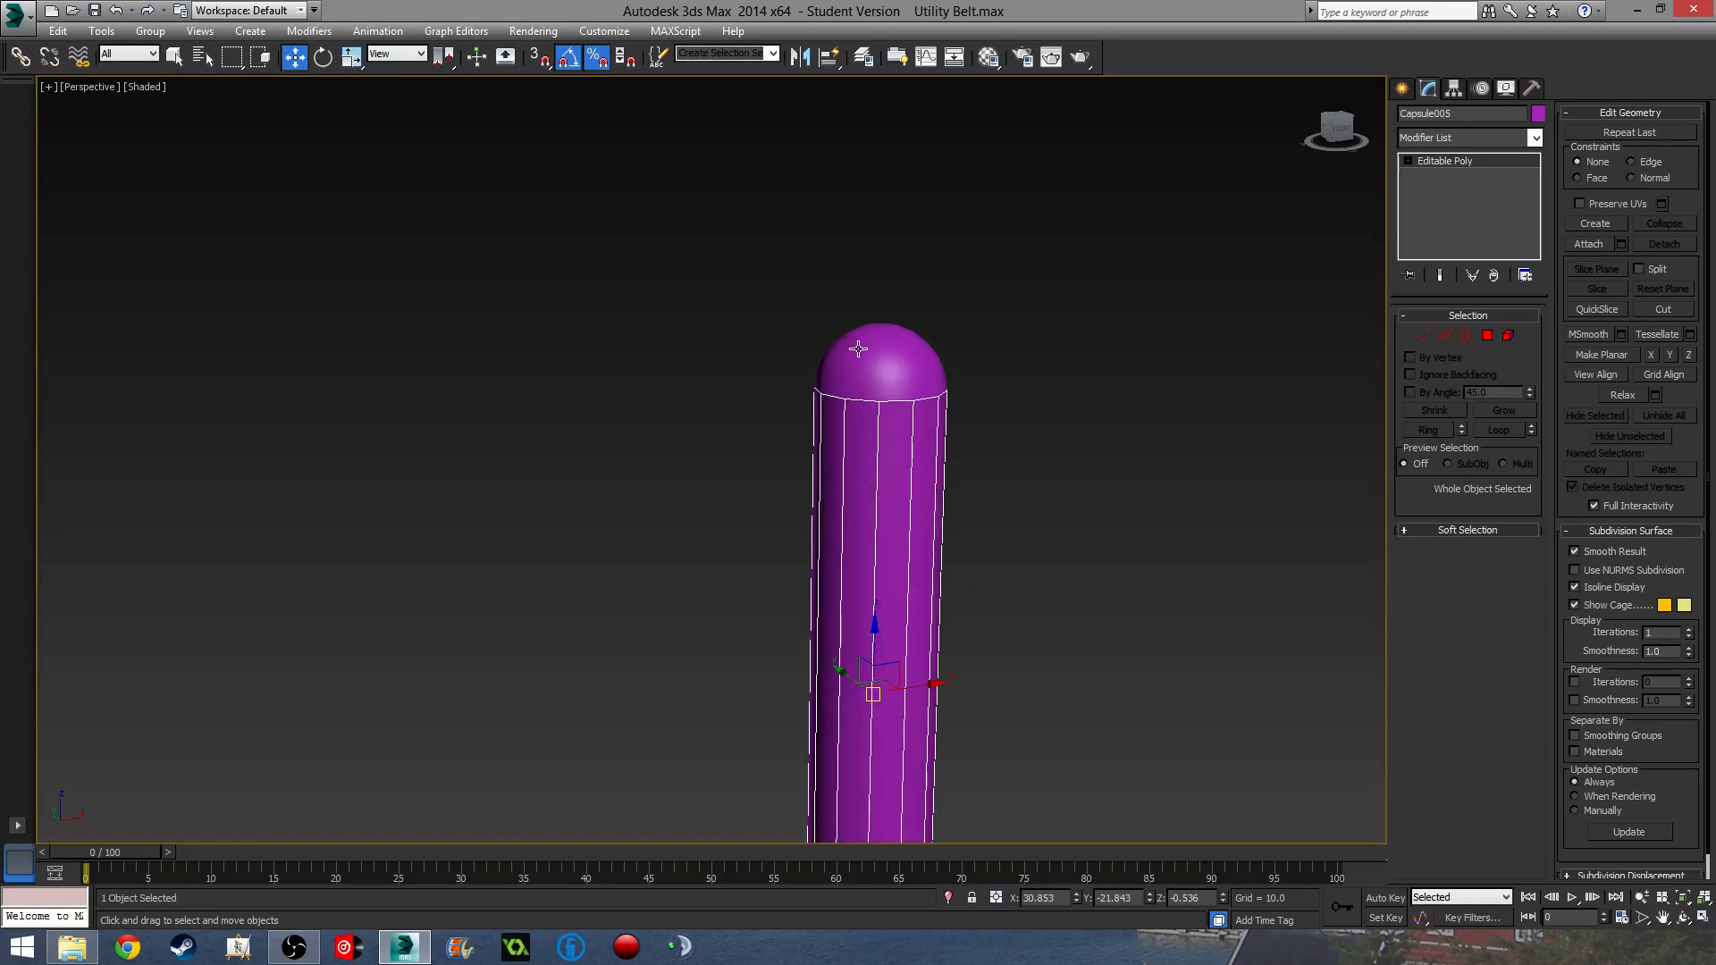
click(920, 371)
middle_drag(1011, 407, 1006, 415)
drag(880, 330, 885, 107)
scroll(892, 441, down, 8)
scroll(893, 487, up, 6)
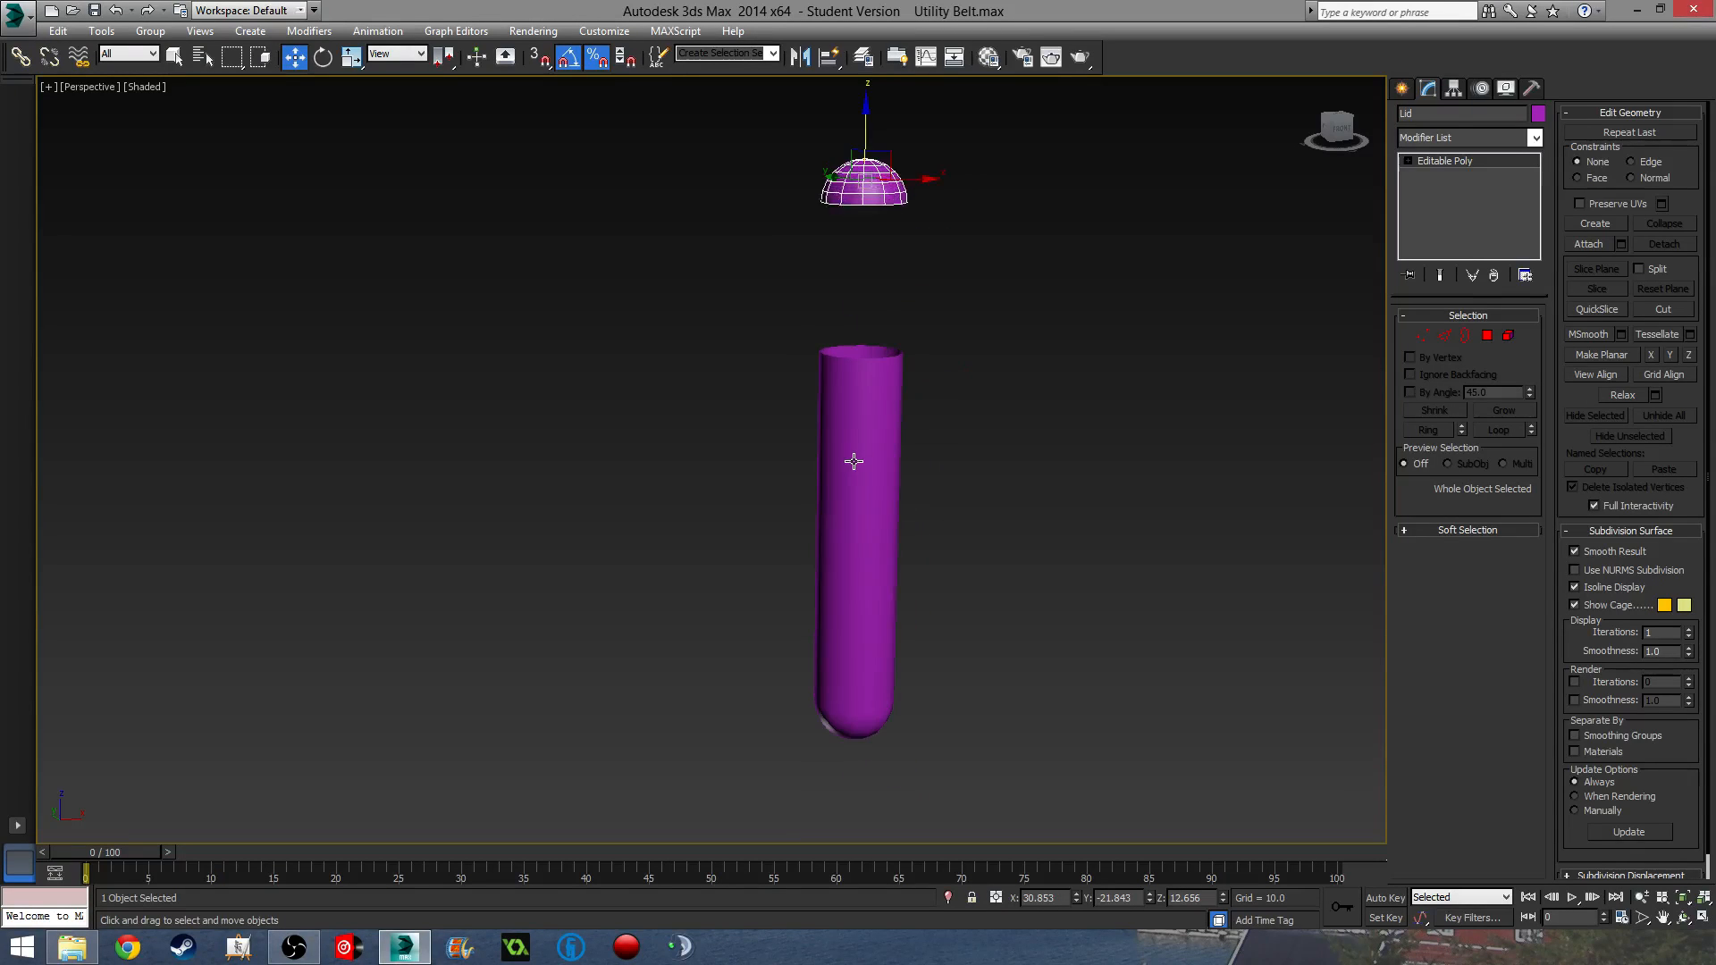
- Apply a Shell modifier to the open capsule body
click(855, 465)
click(1473, 146)
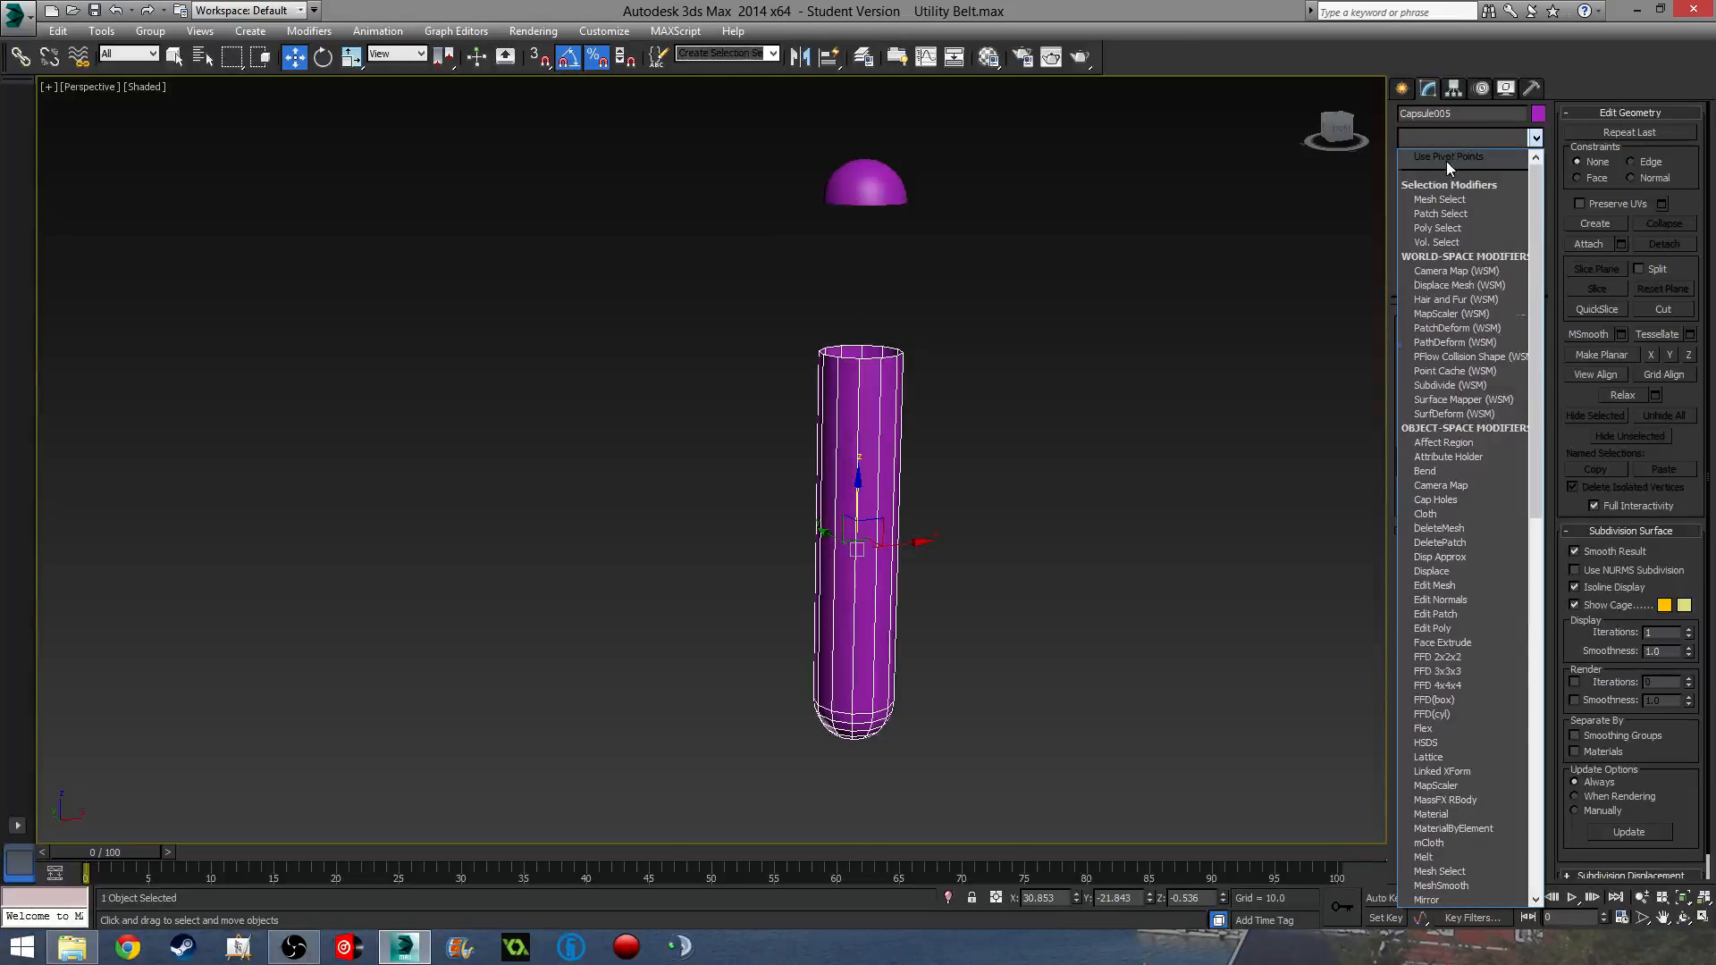
scroll(1447, 163, down, 5)
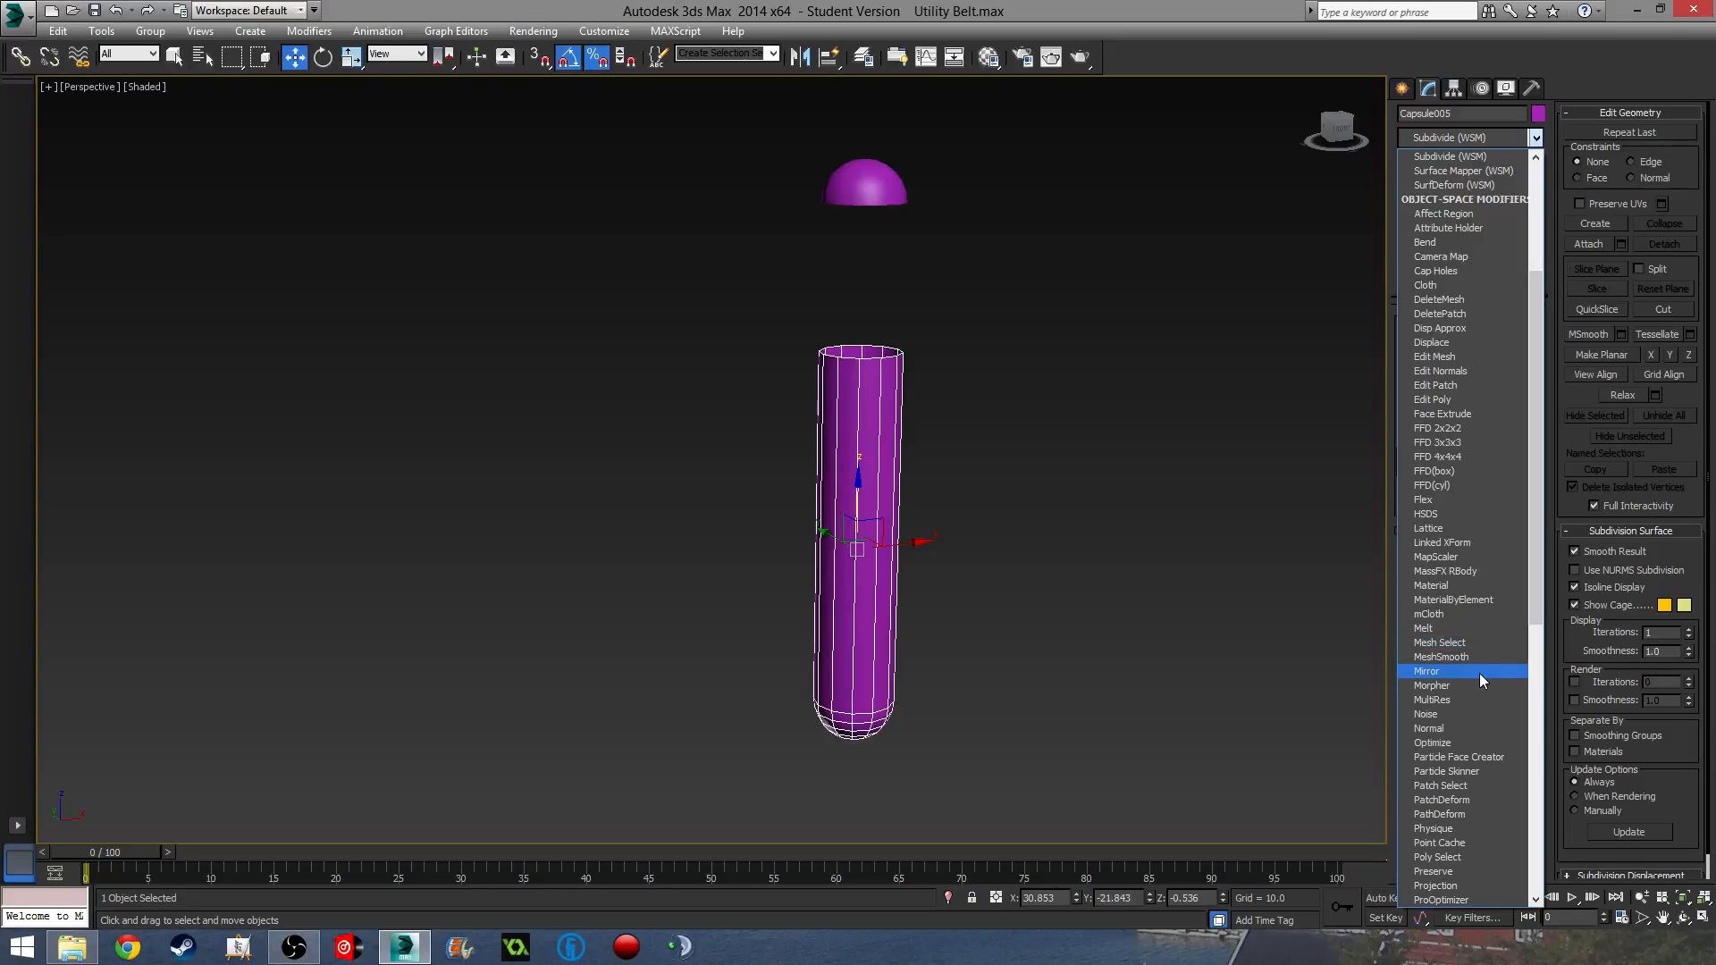
key(s)
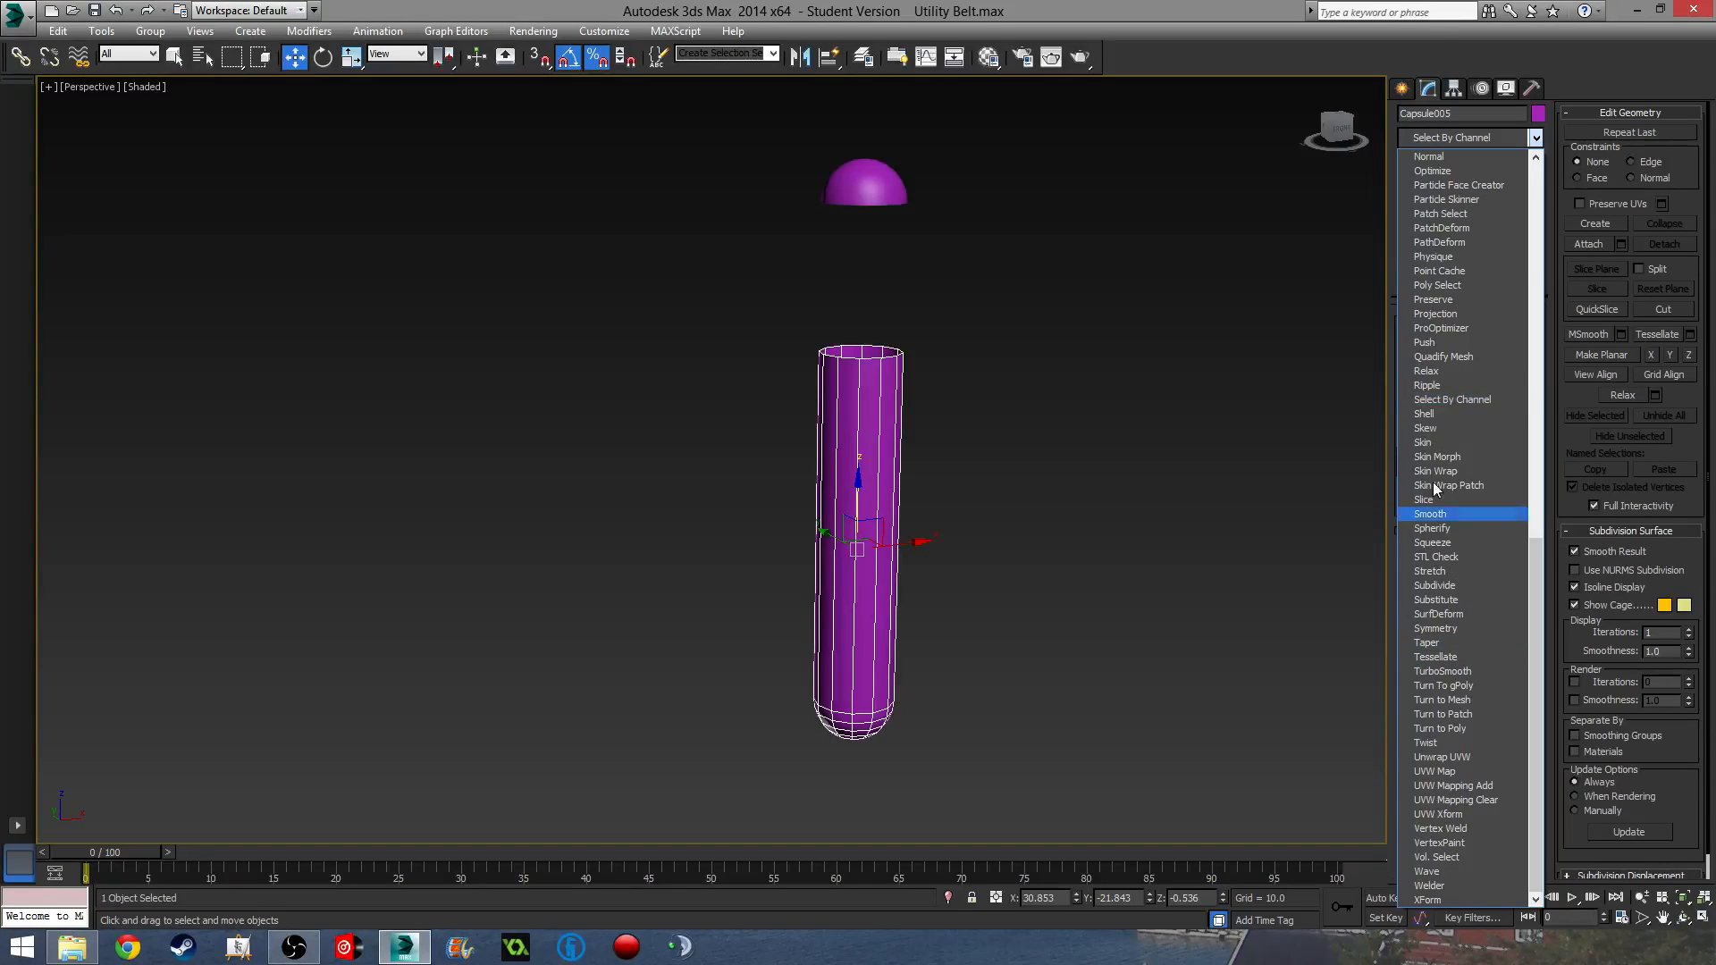
click(1428, 414)
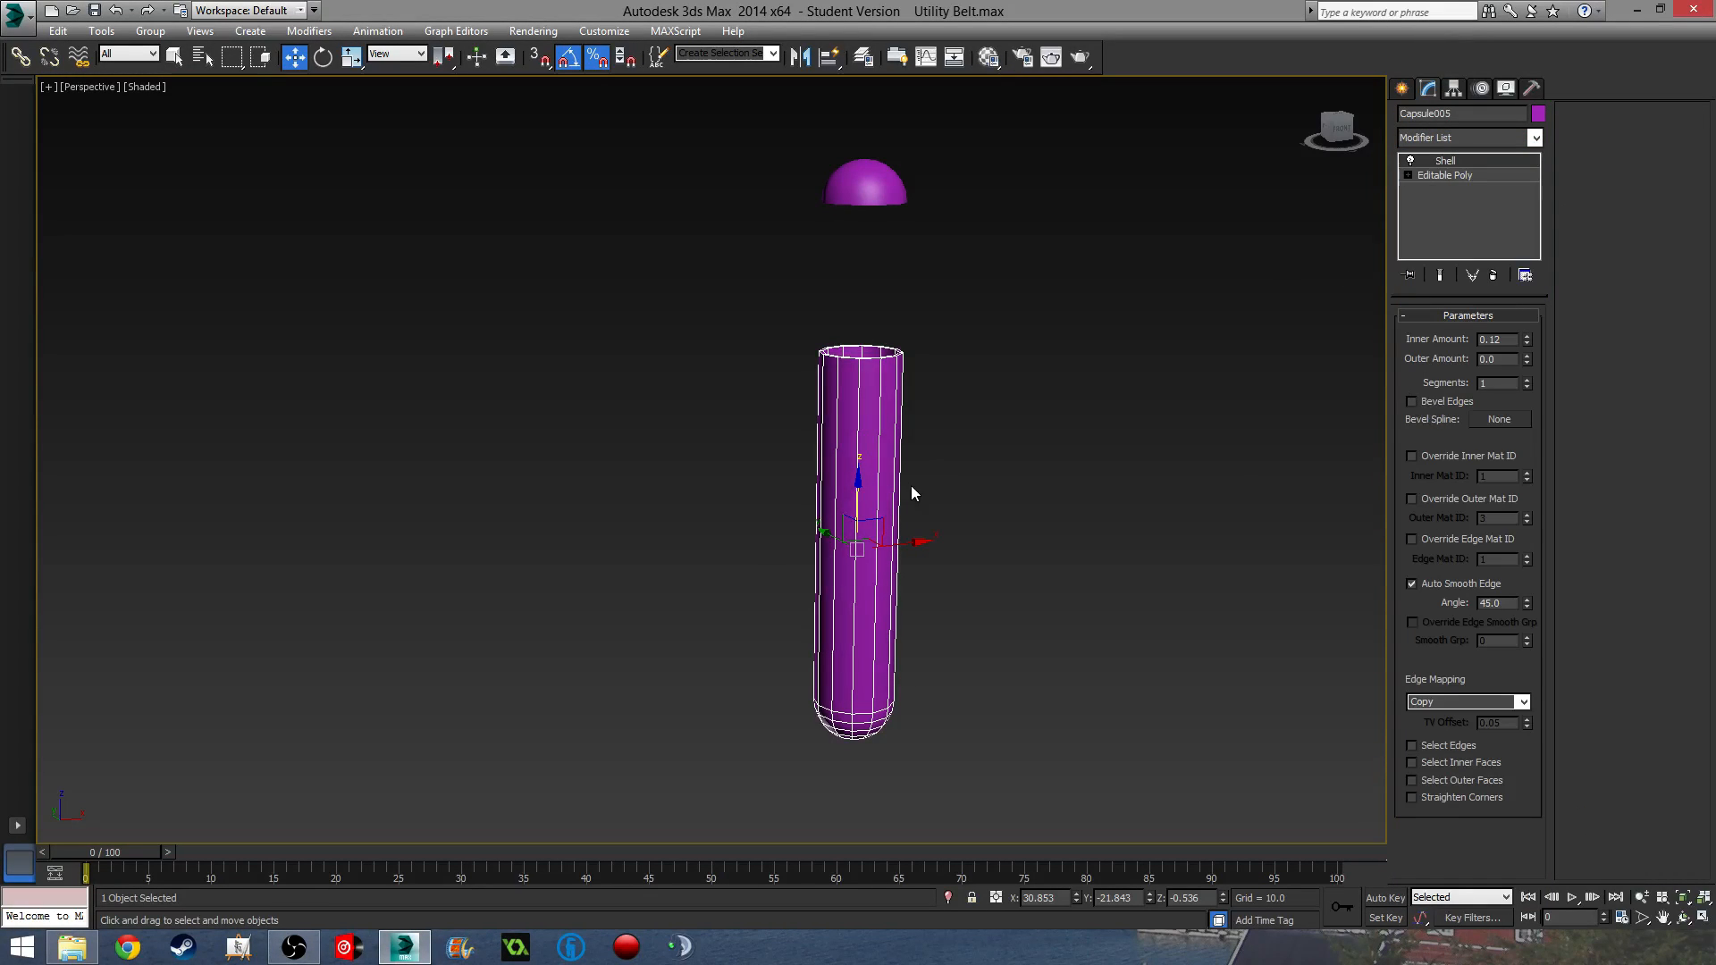
- Examine the wall thickness and open rim of the shelled capsule body from several angles
alt+middle_drag(863, 480, 893, 547)
scroll(903, 480, up, 5)
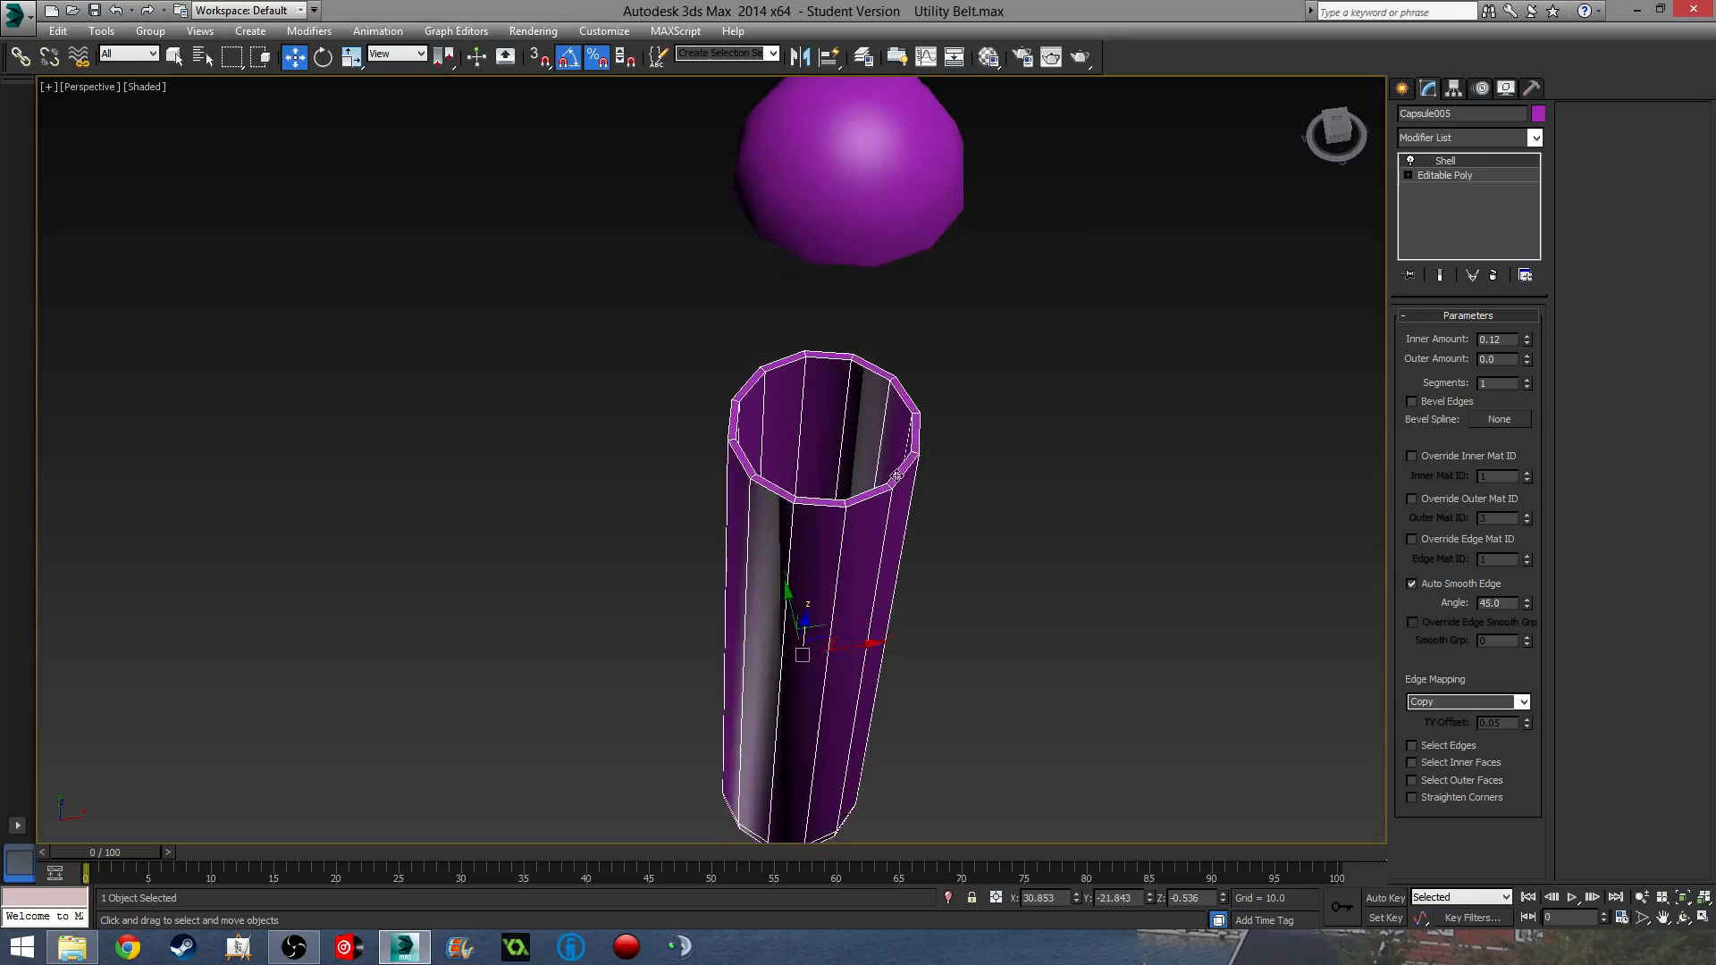
scroll(1028, 619, down, 8)
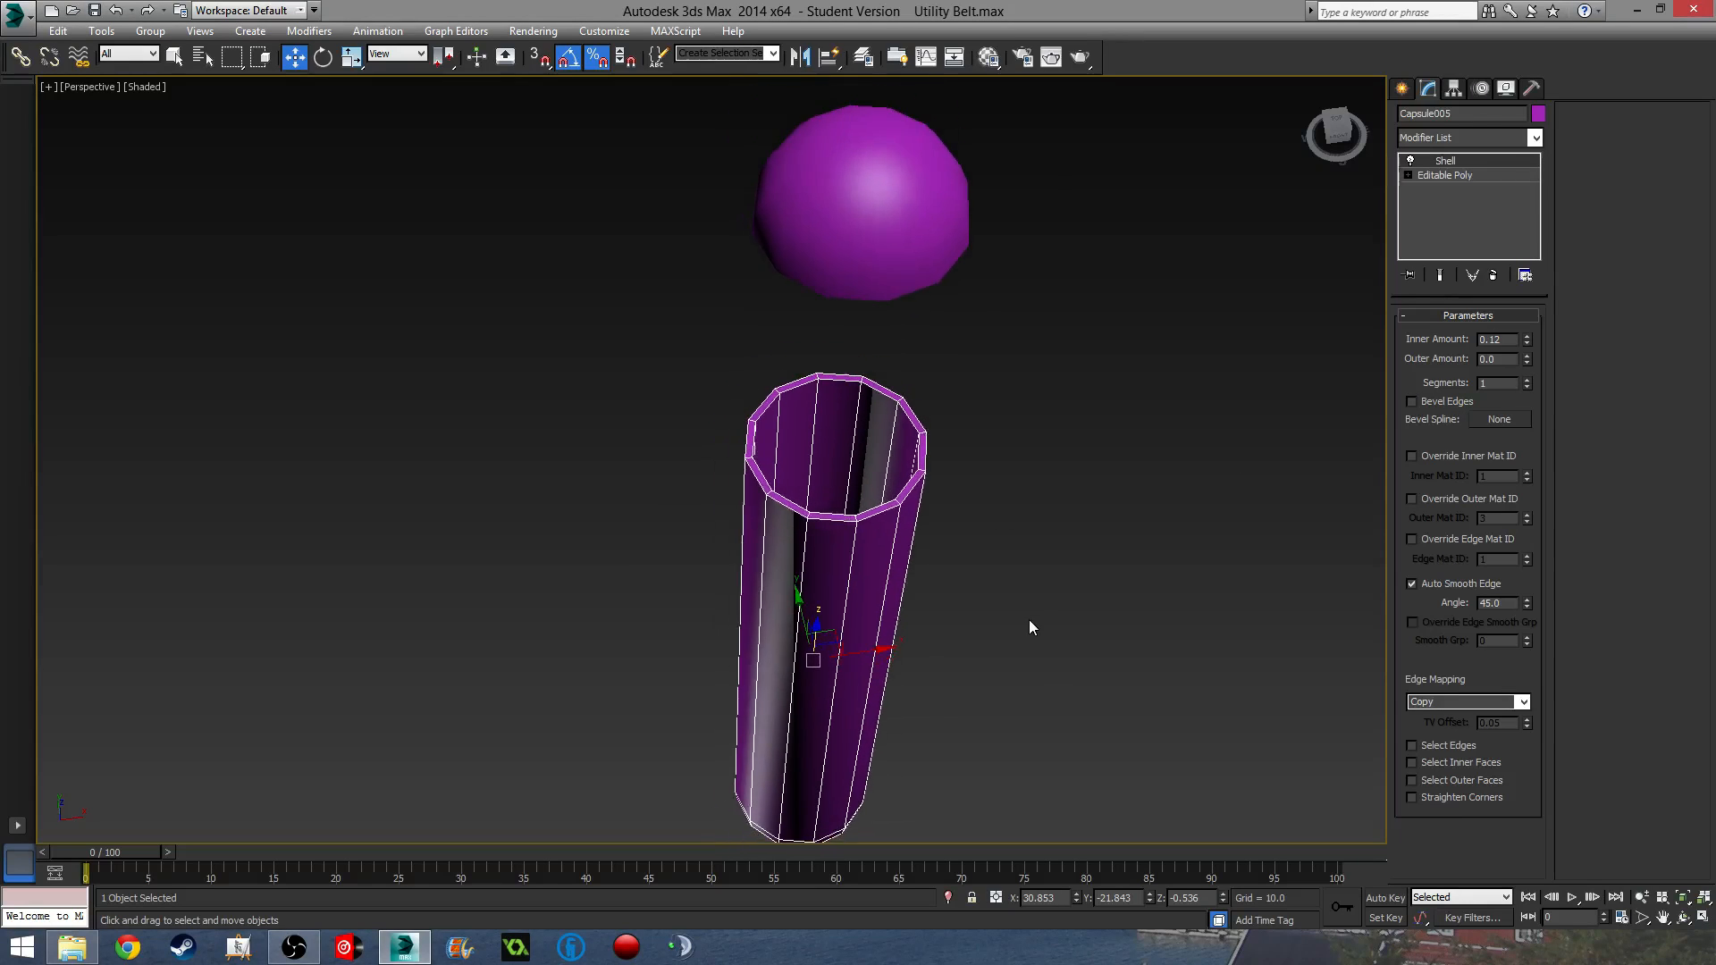
click(1058, 608)
alt+middle_drag(1046, 645, 992, 461)
scroll(965, 572, down, 5)
middle_drag(964, 625, 862, 509)
scroll(912, 518, up, 6)
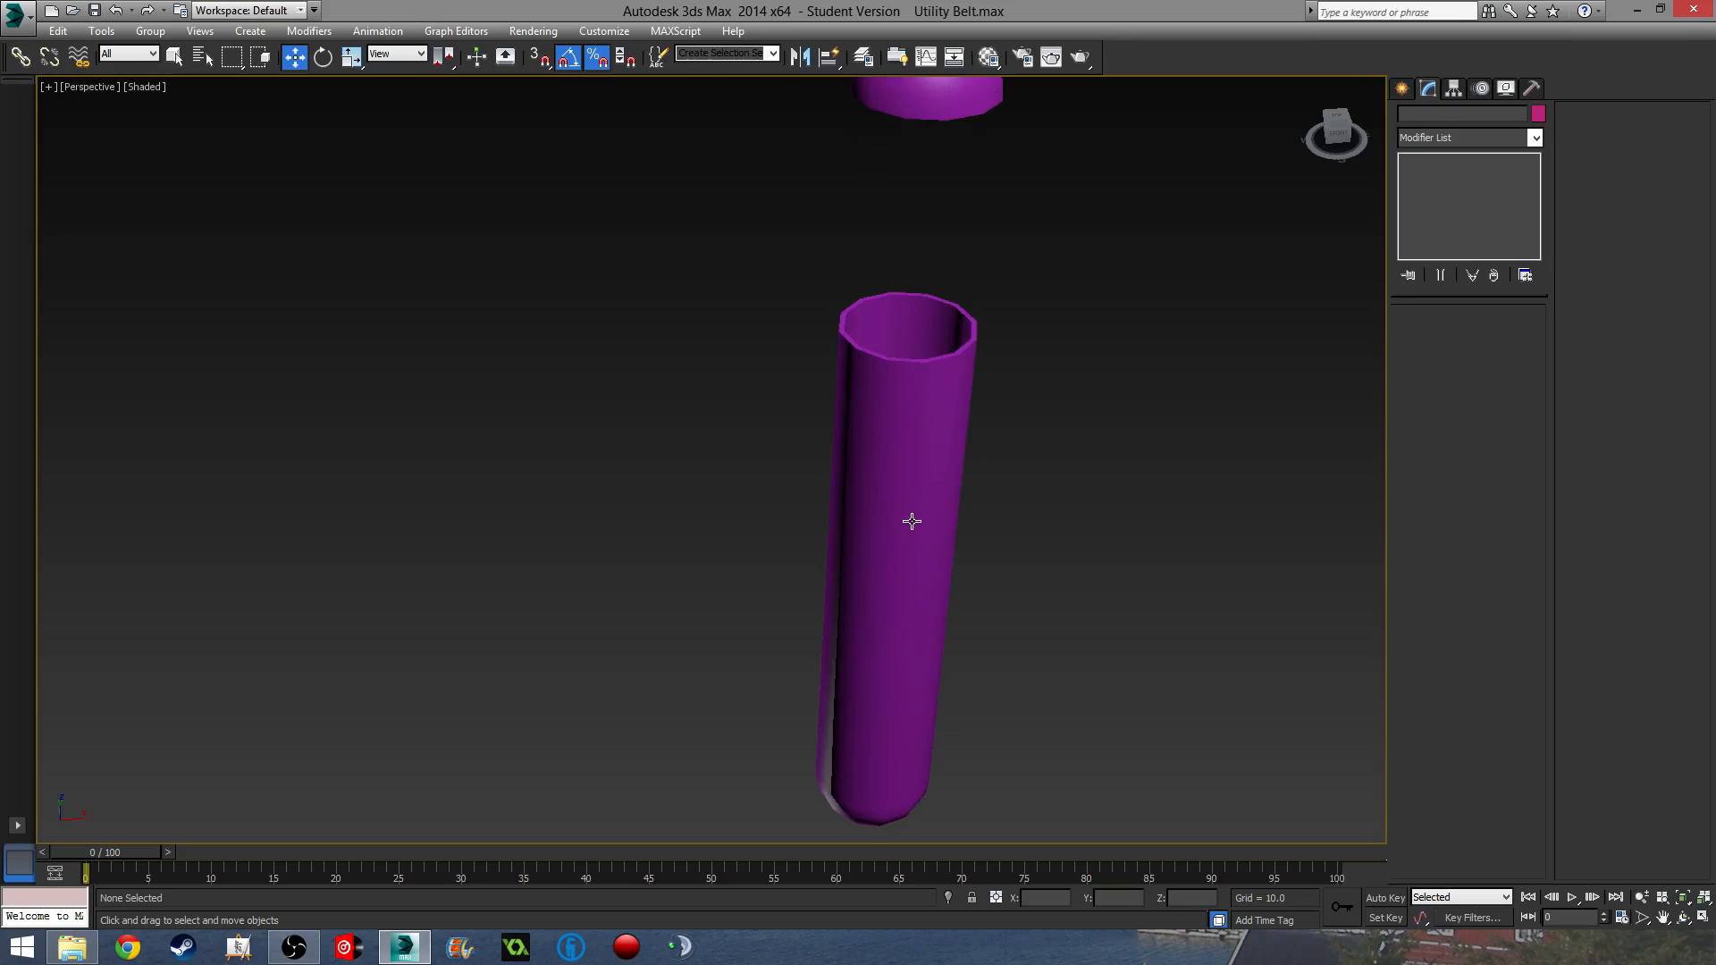
click(912, 517)
scroll(987, 601, down, 6)
mouse_move(987, 595)
alt+middle_down()
mouse_move(957, 462)
mouse_move(870, 613)
mouse_move(1003, 582)
mouse_move(972, 617)
alt+middle_up()
scroll(960, 607, up, 5)
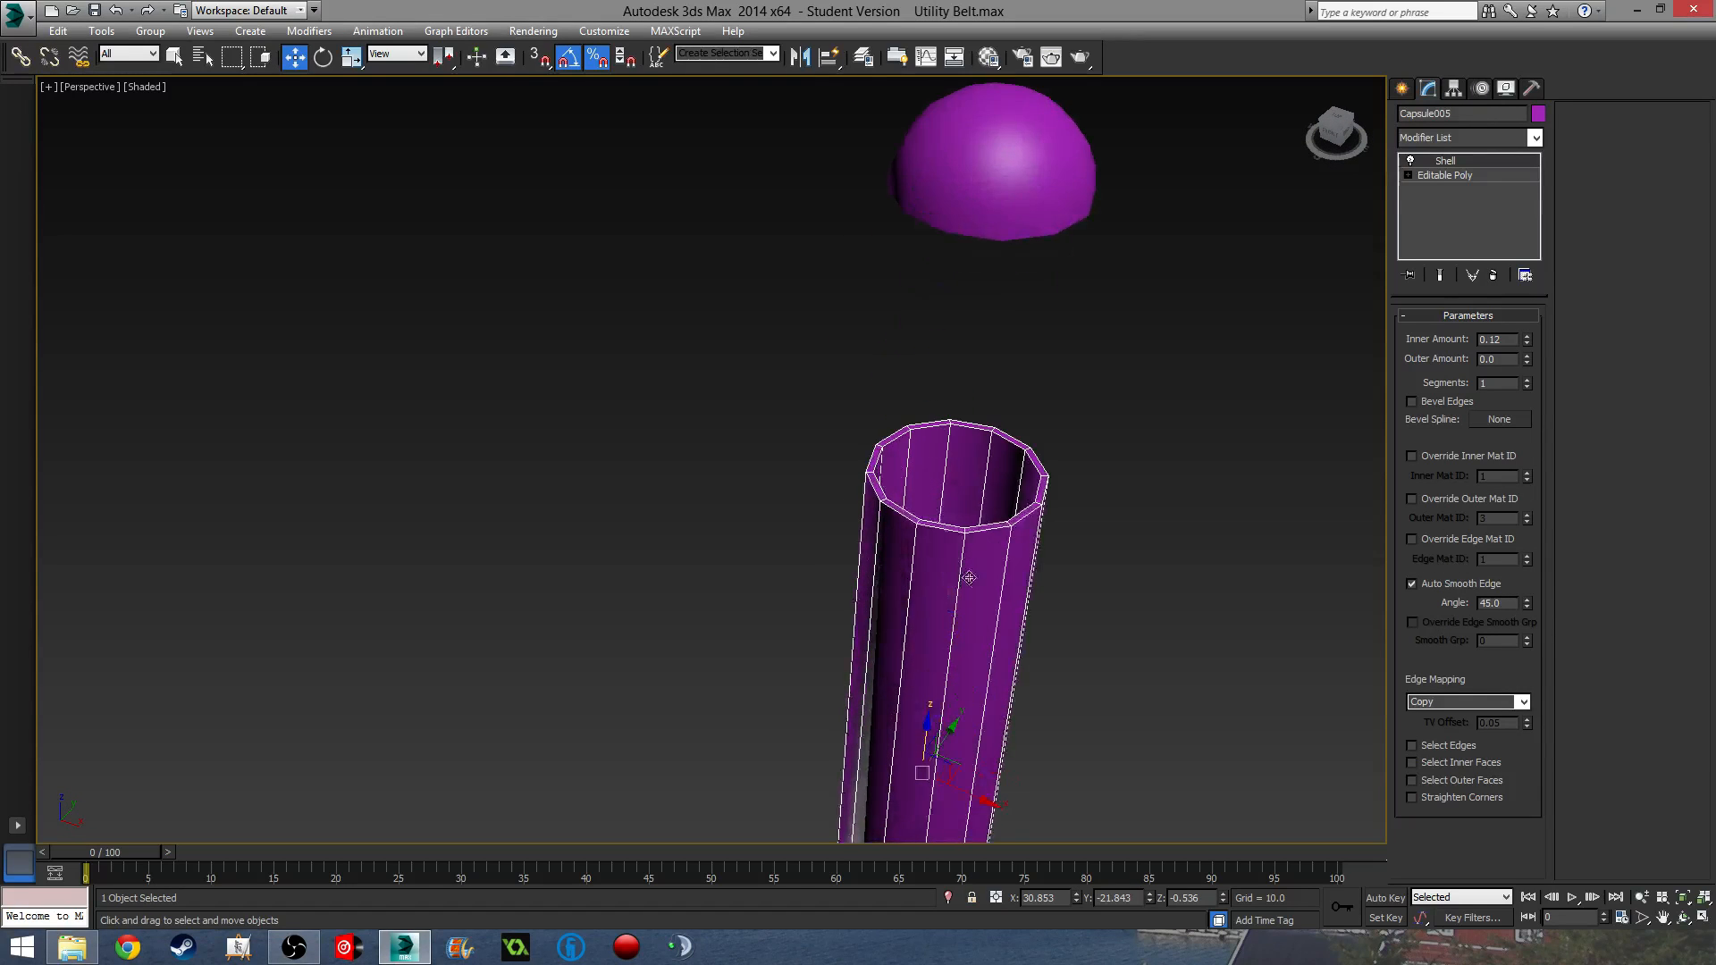
scroll(947, 590, down, 5)
scroll(932, 570, up, 5)
scroll(931, 569, up, 1)
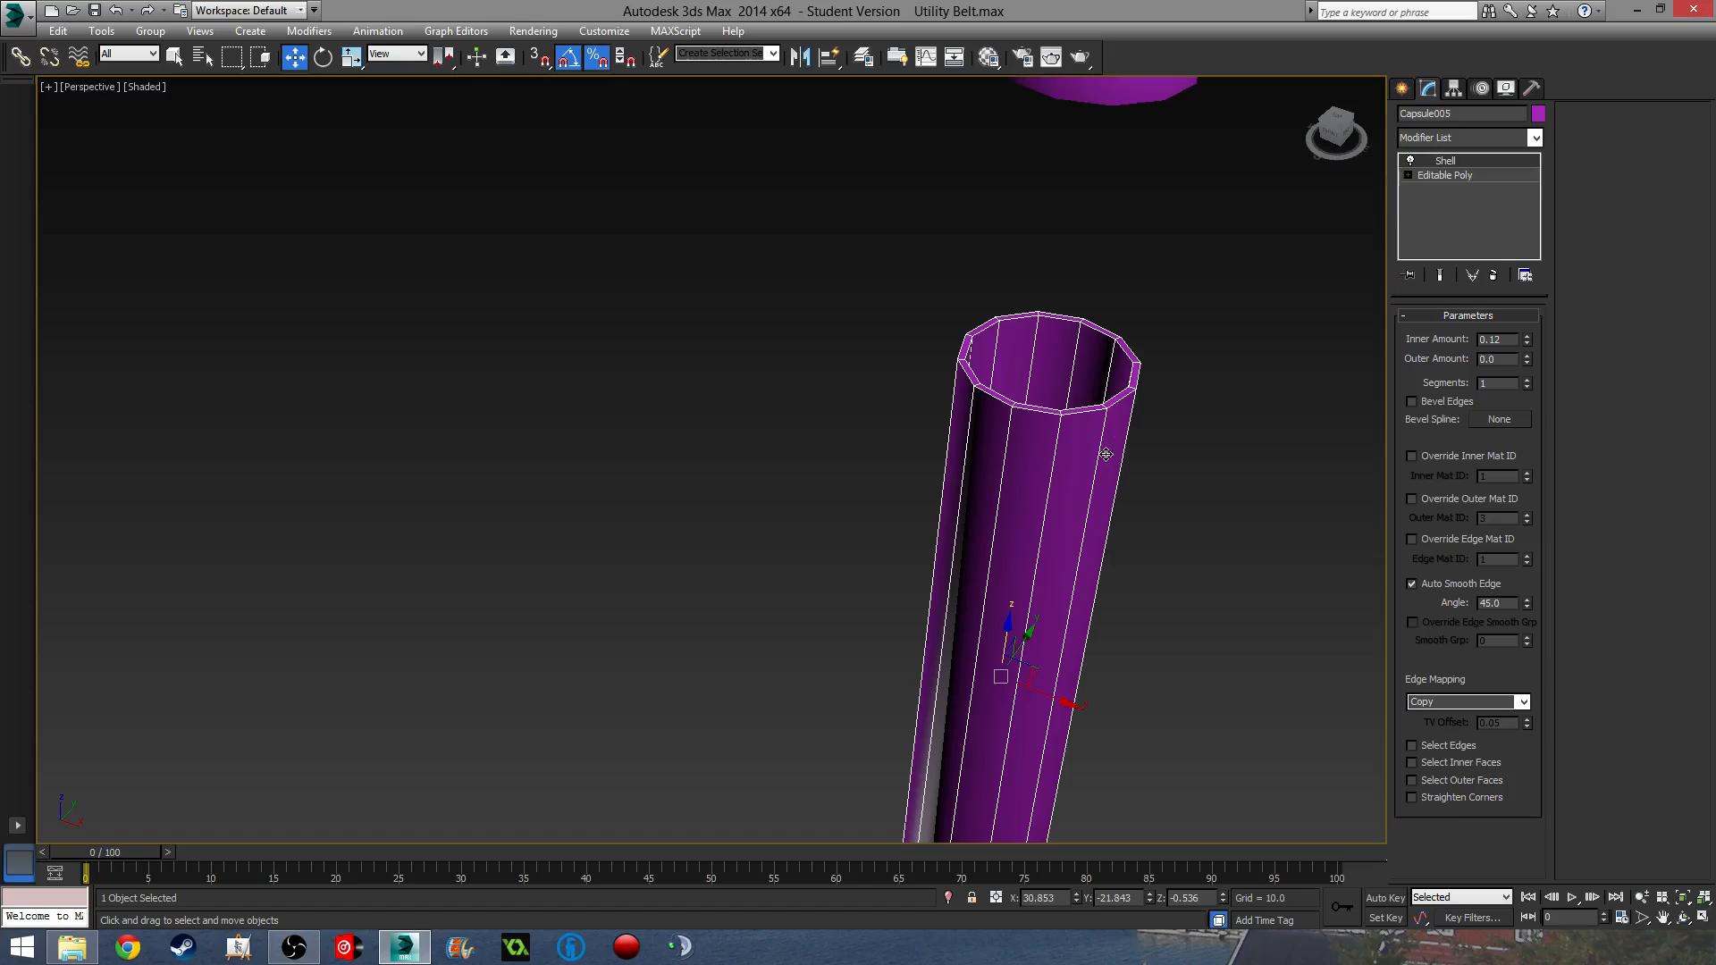
- Apply a Shell modifier to the lid
scroll(1107, 454, down, 6)
click(1055, 407)
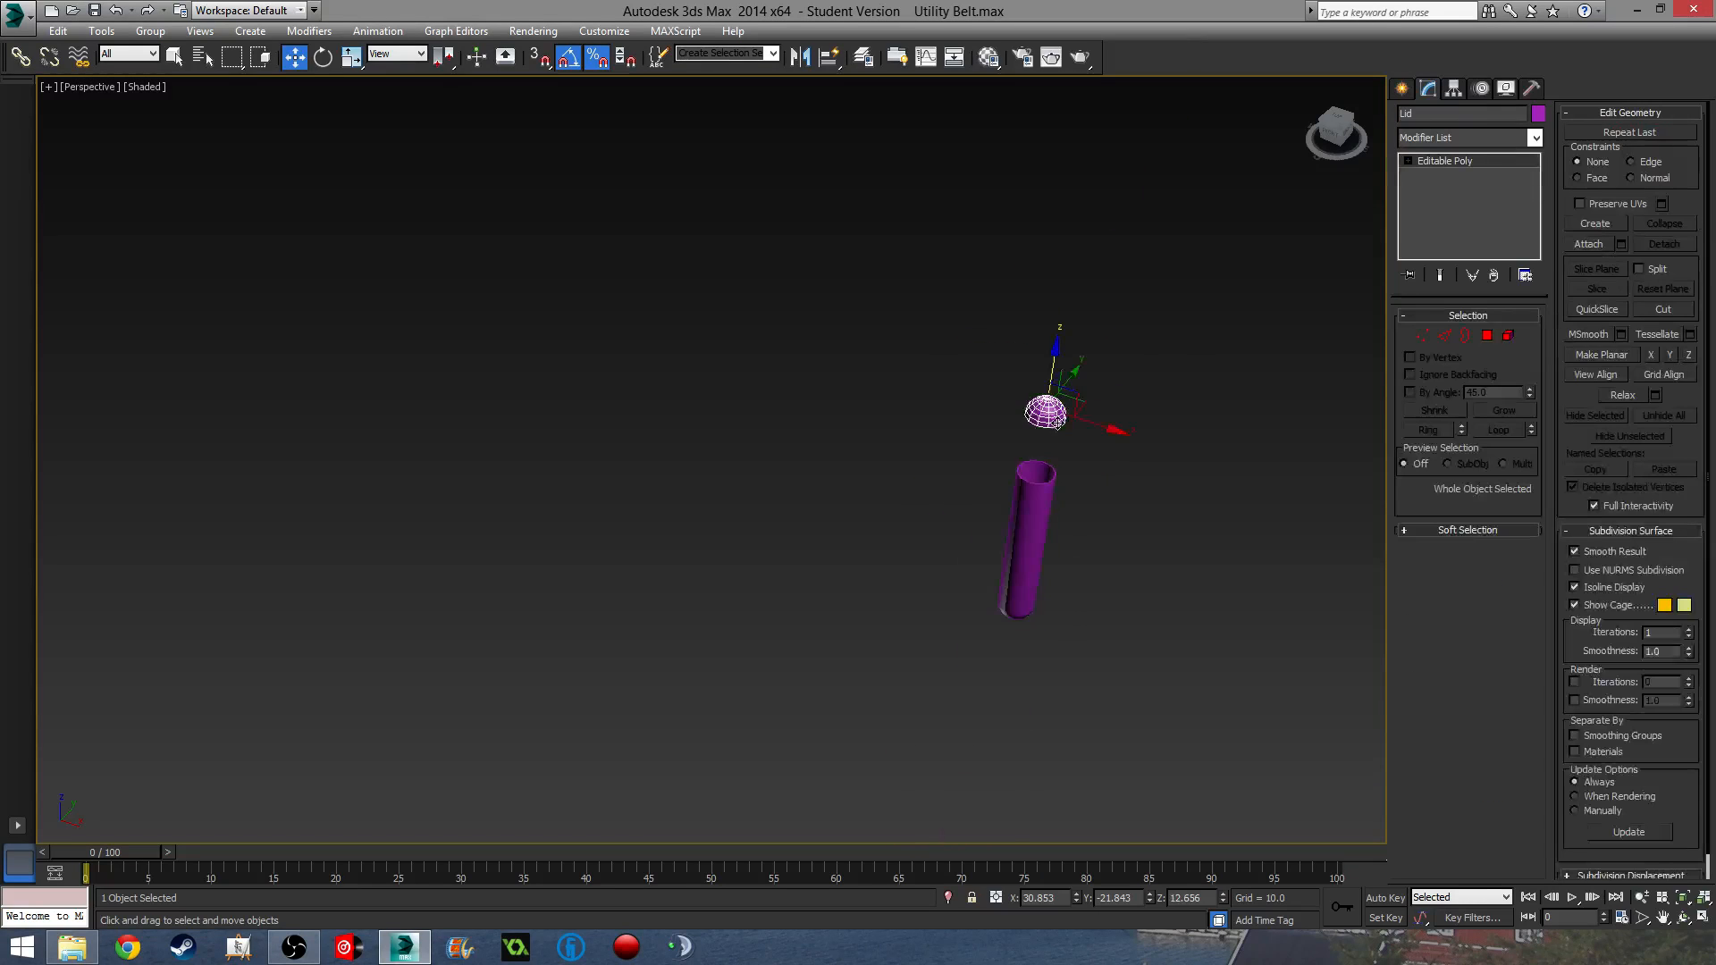
scroll(1055, 407, up, 5)
click(1482, 143)
text(sh)
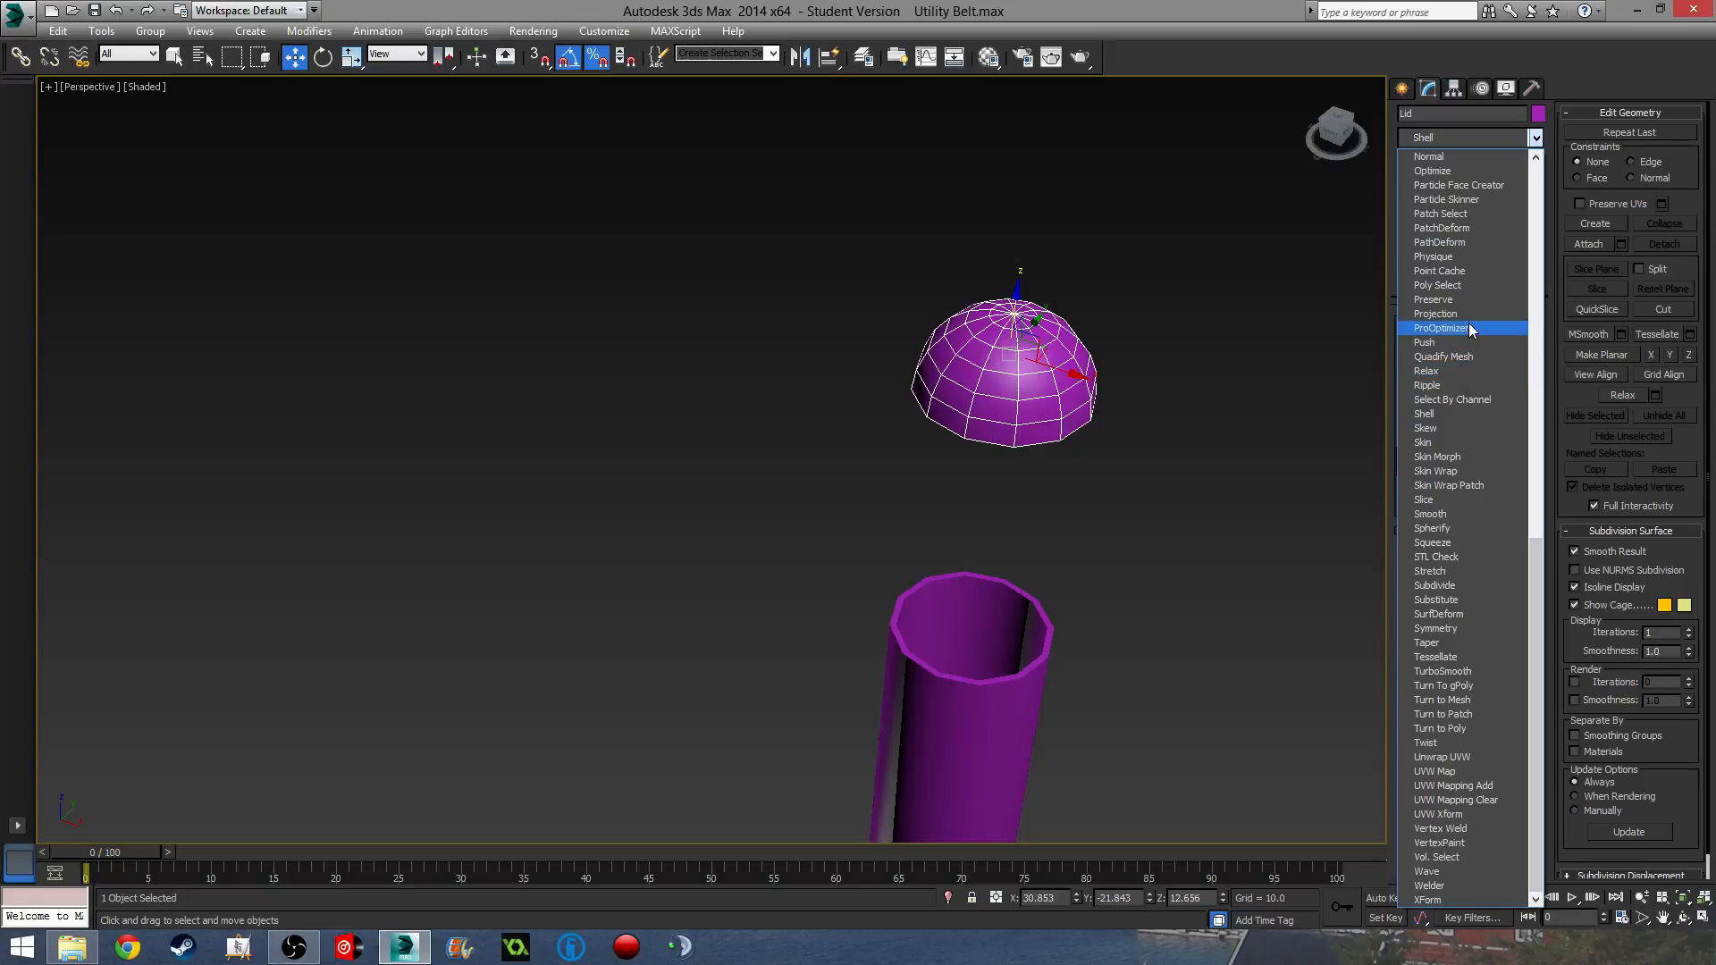
click(1446, 415)
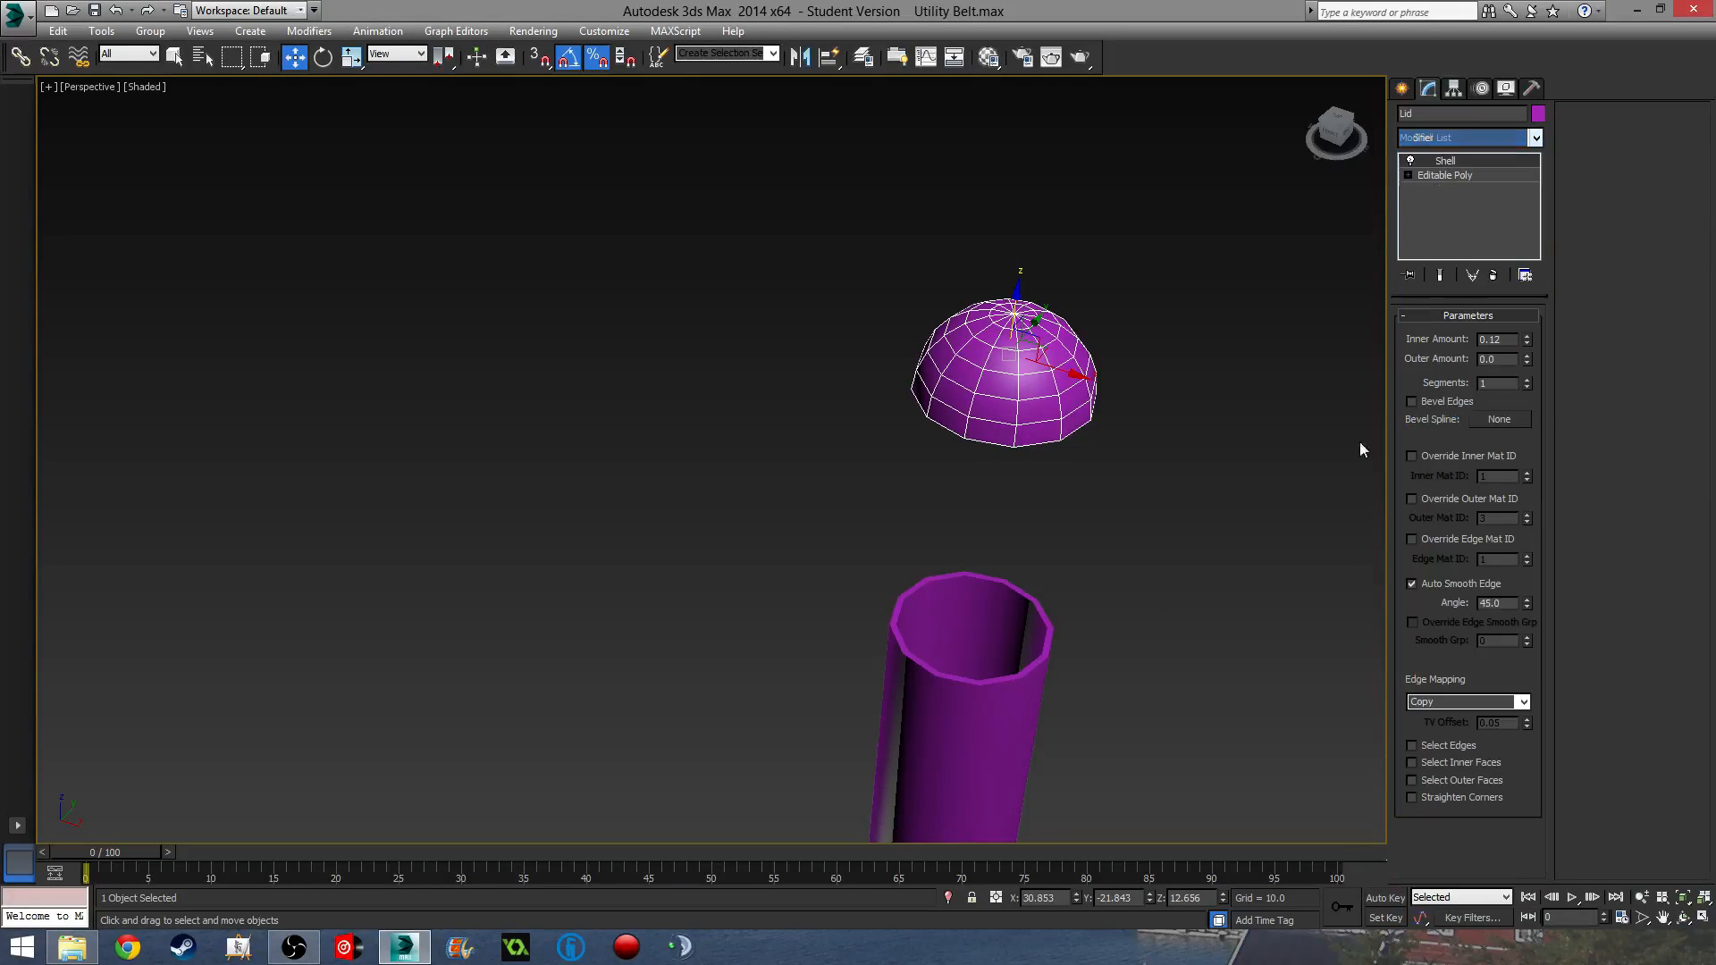
- Convert the shelled lid to an Editable Mesh
middle_drag(1173, 587, 1163, 476)
alt+middle_drag(1126, 387, 1147, 442)
right_click(1448, 177)
click(1493, 356)
- In the left view, select the 12 inner vertices of the lid's lower rim and raise them level with the outer rim
key(l)
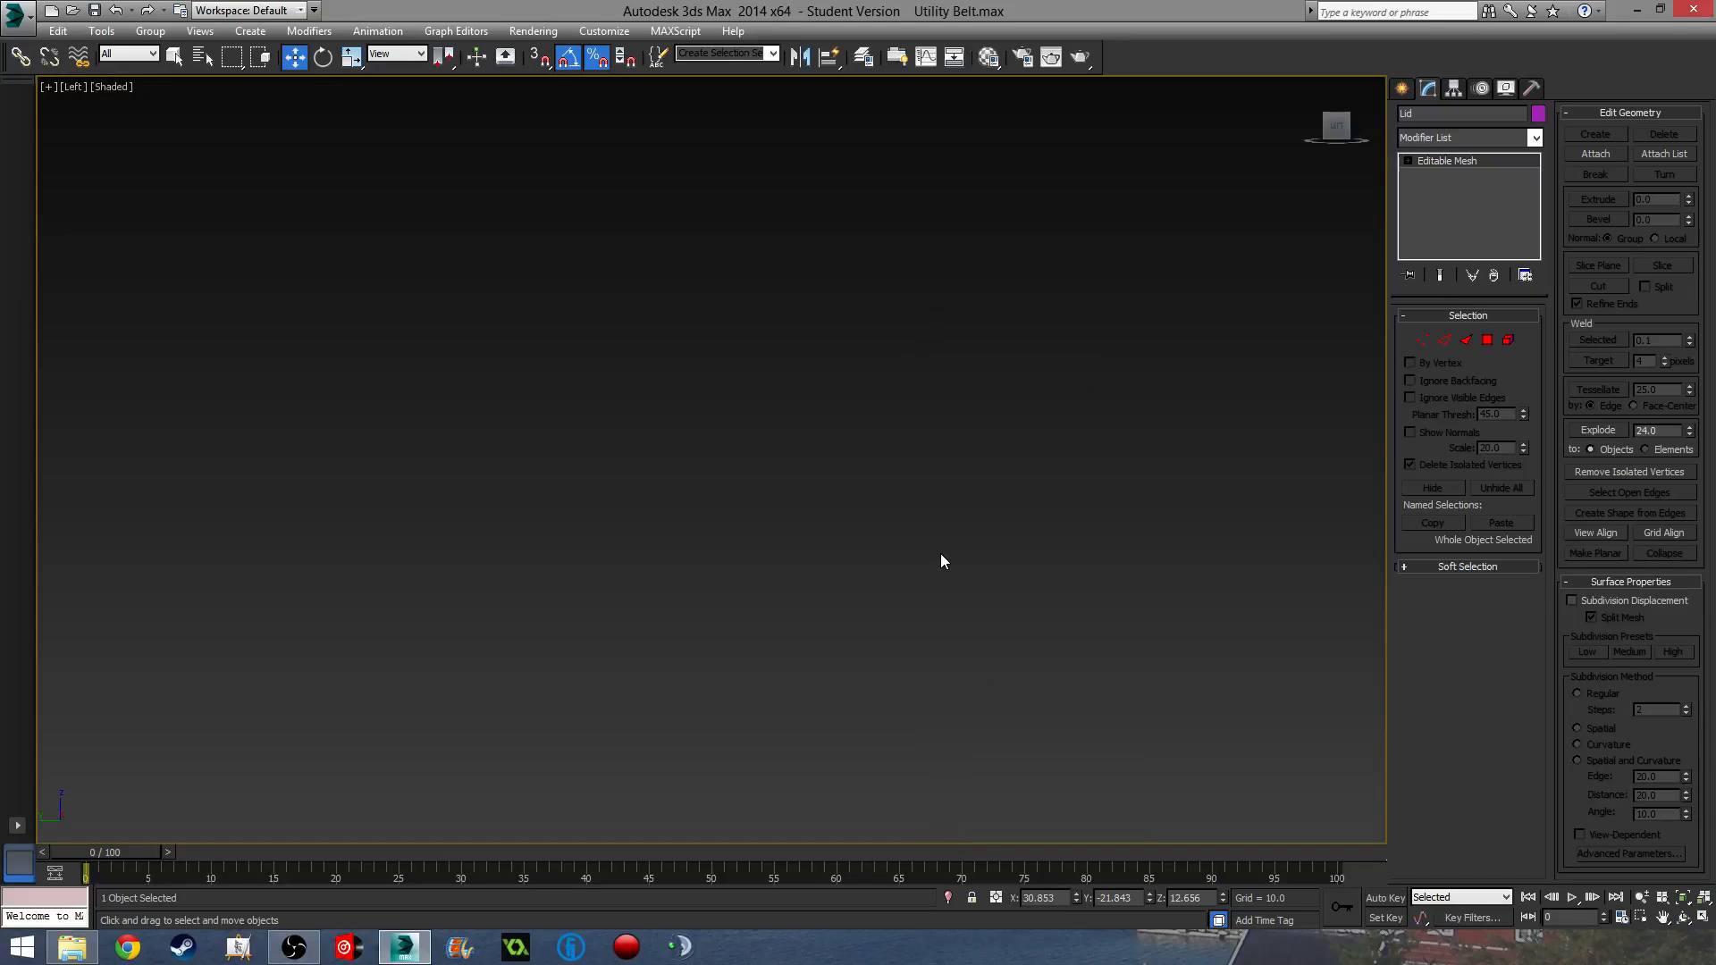
scroll(941, 559, down, 5)
scroll(591, 496, up, 7)
middle_drag(1079, 293, 539, 789)
scroll(539, 789, down, 1)
middle_drag(781, 372, 775, 506)
scroll(643, 282, up, 5)
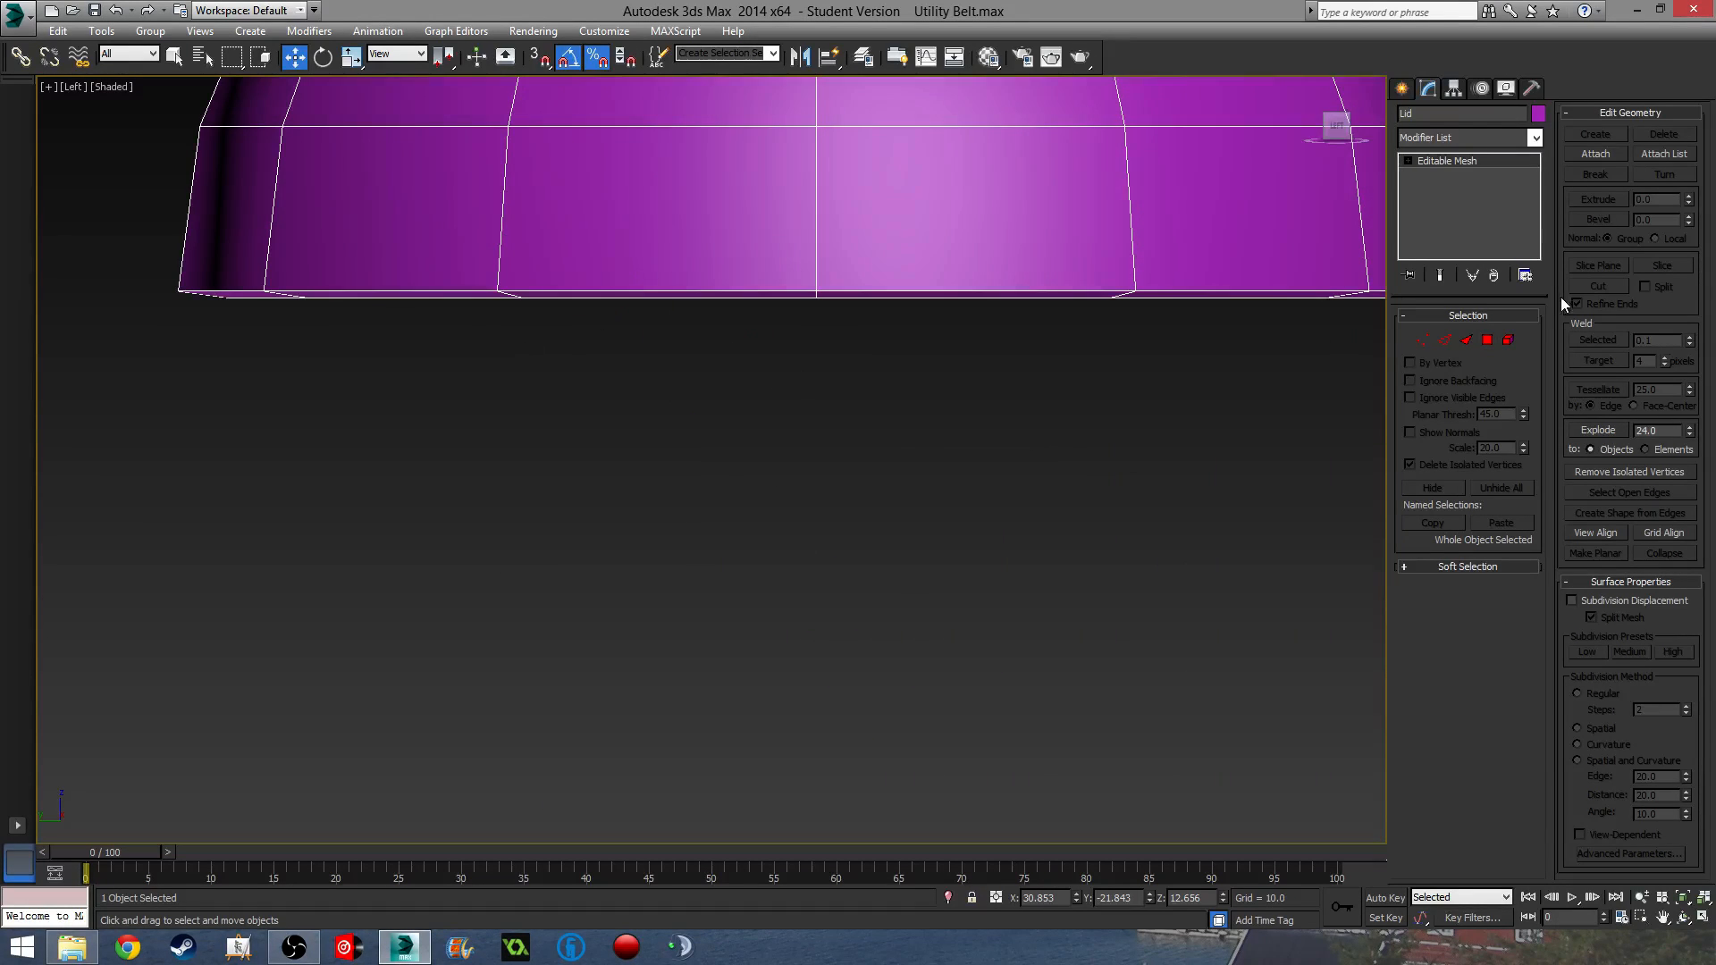
click(1422, 341)
scroll(606, 469, down, 2)
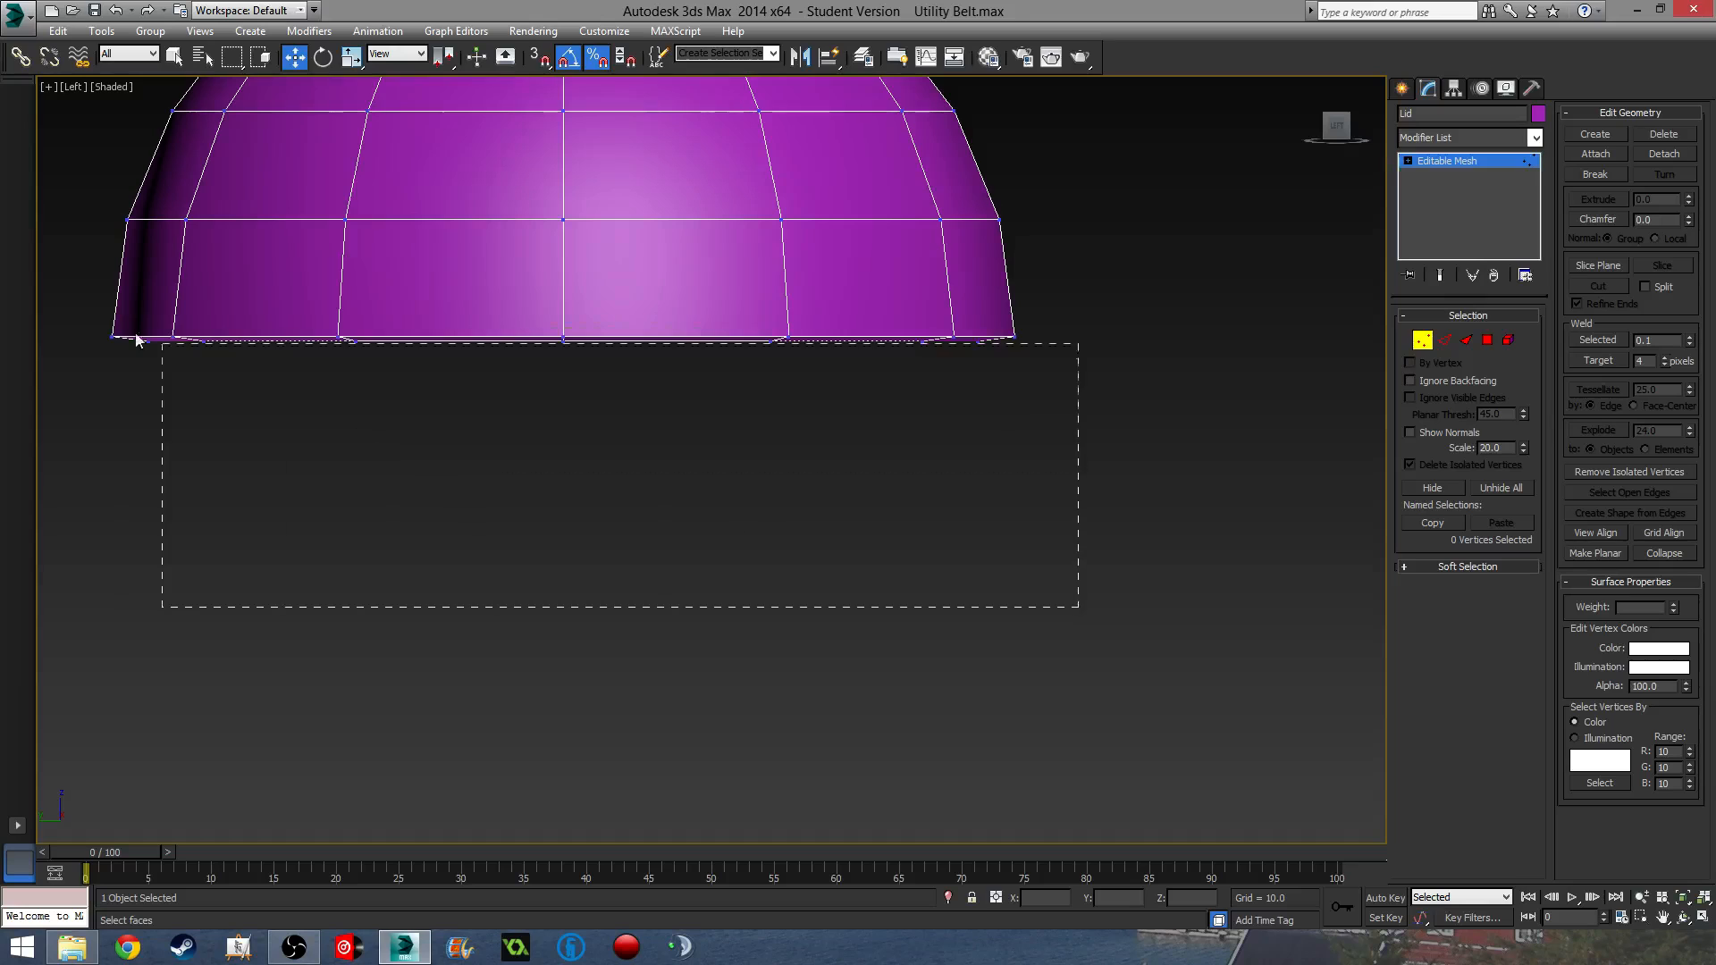
drag(76, 350, 80, 347)
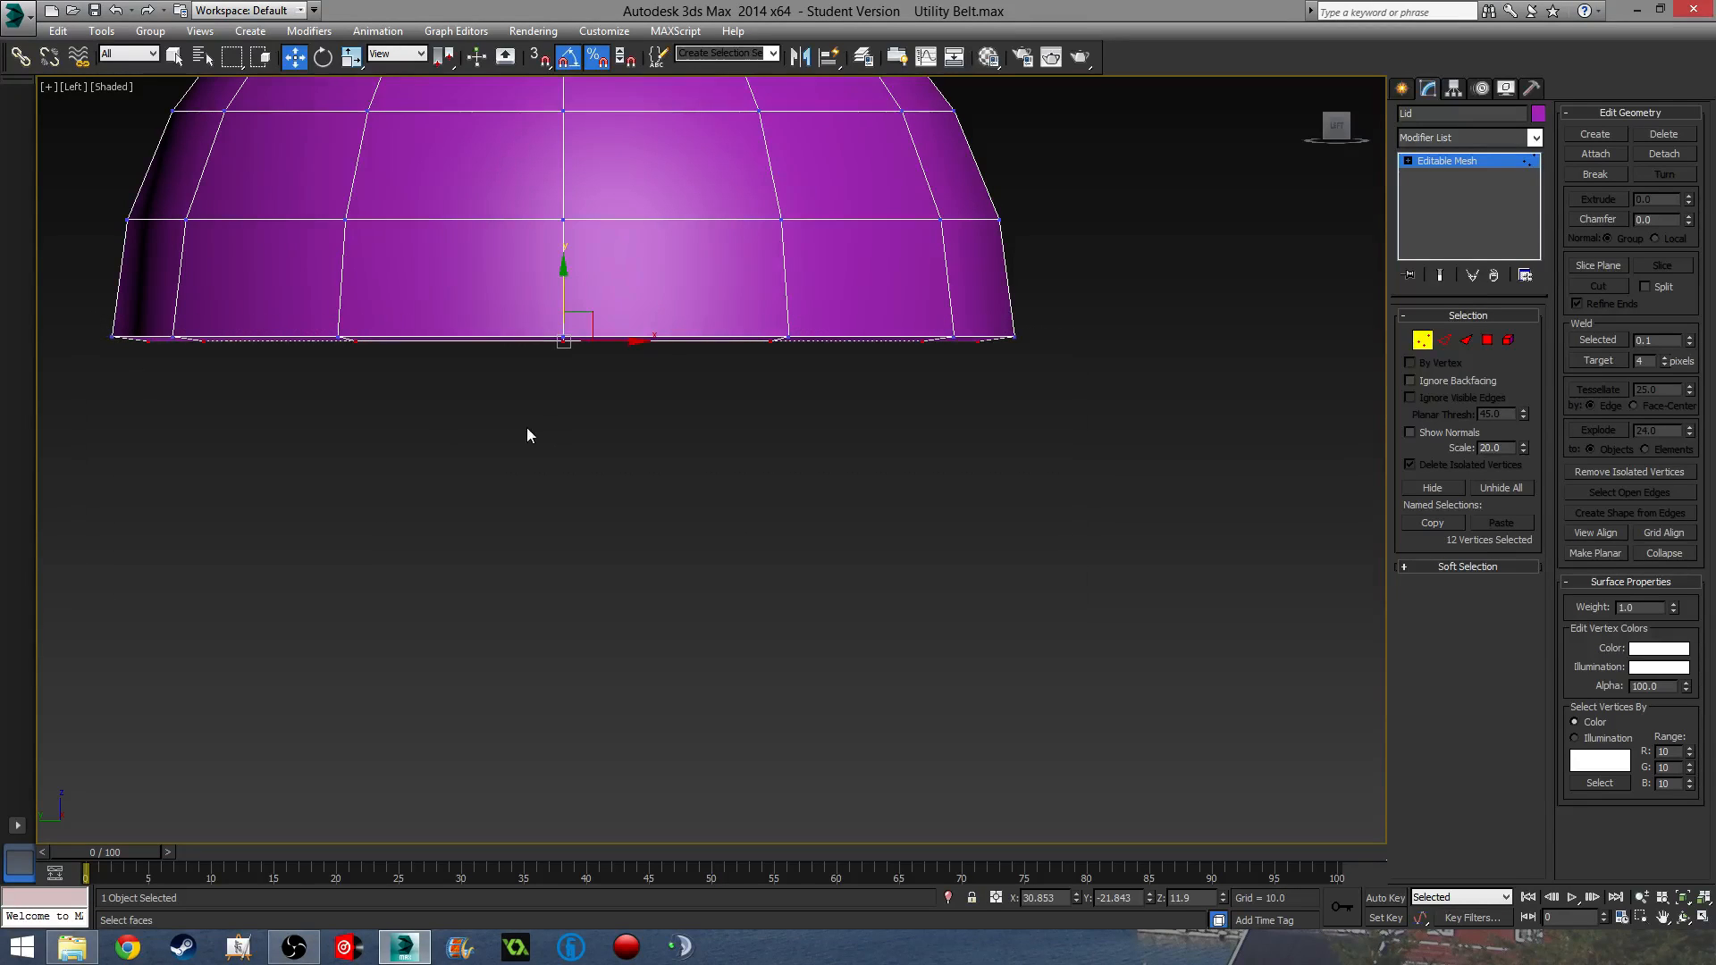
drag(561, 282, 562, 279)
- Check the levelled rim in wireframe display, clear the vertex selection and leave vertex editing
key(F3)
scroll(569, 343, up, 3)
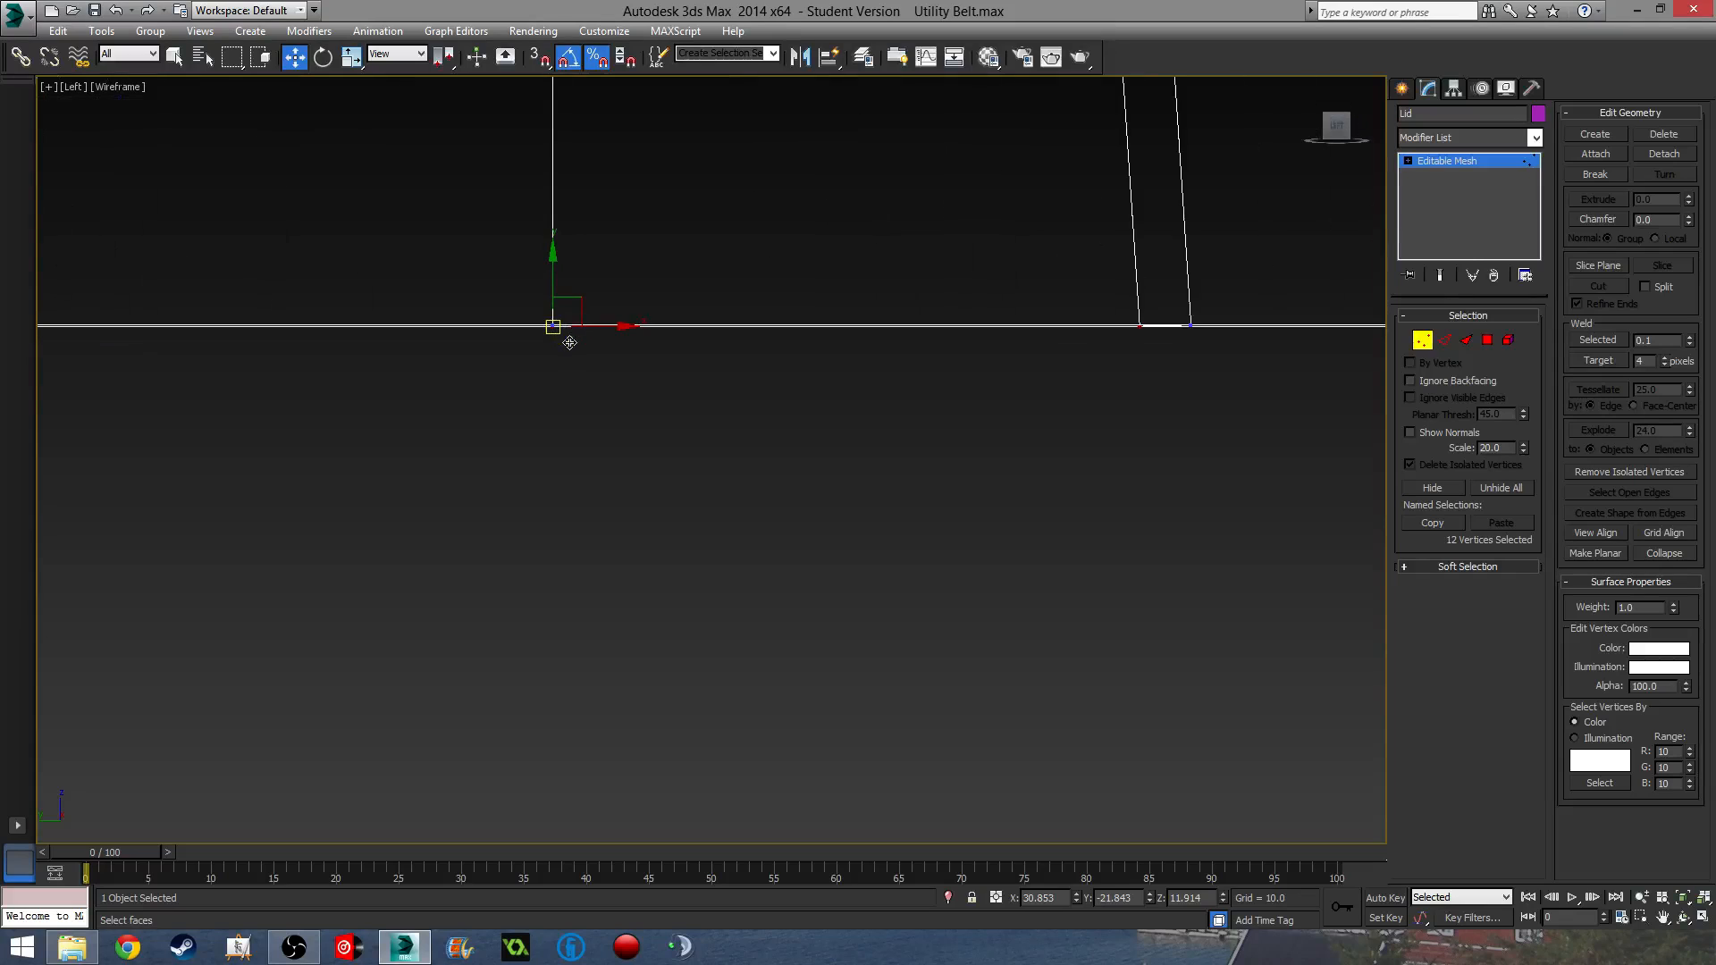
click(715, 486)
scroll(716, 486, down, 5)
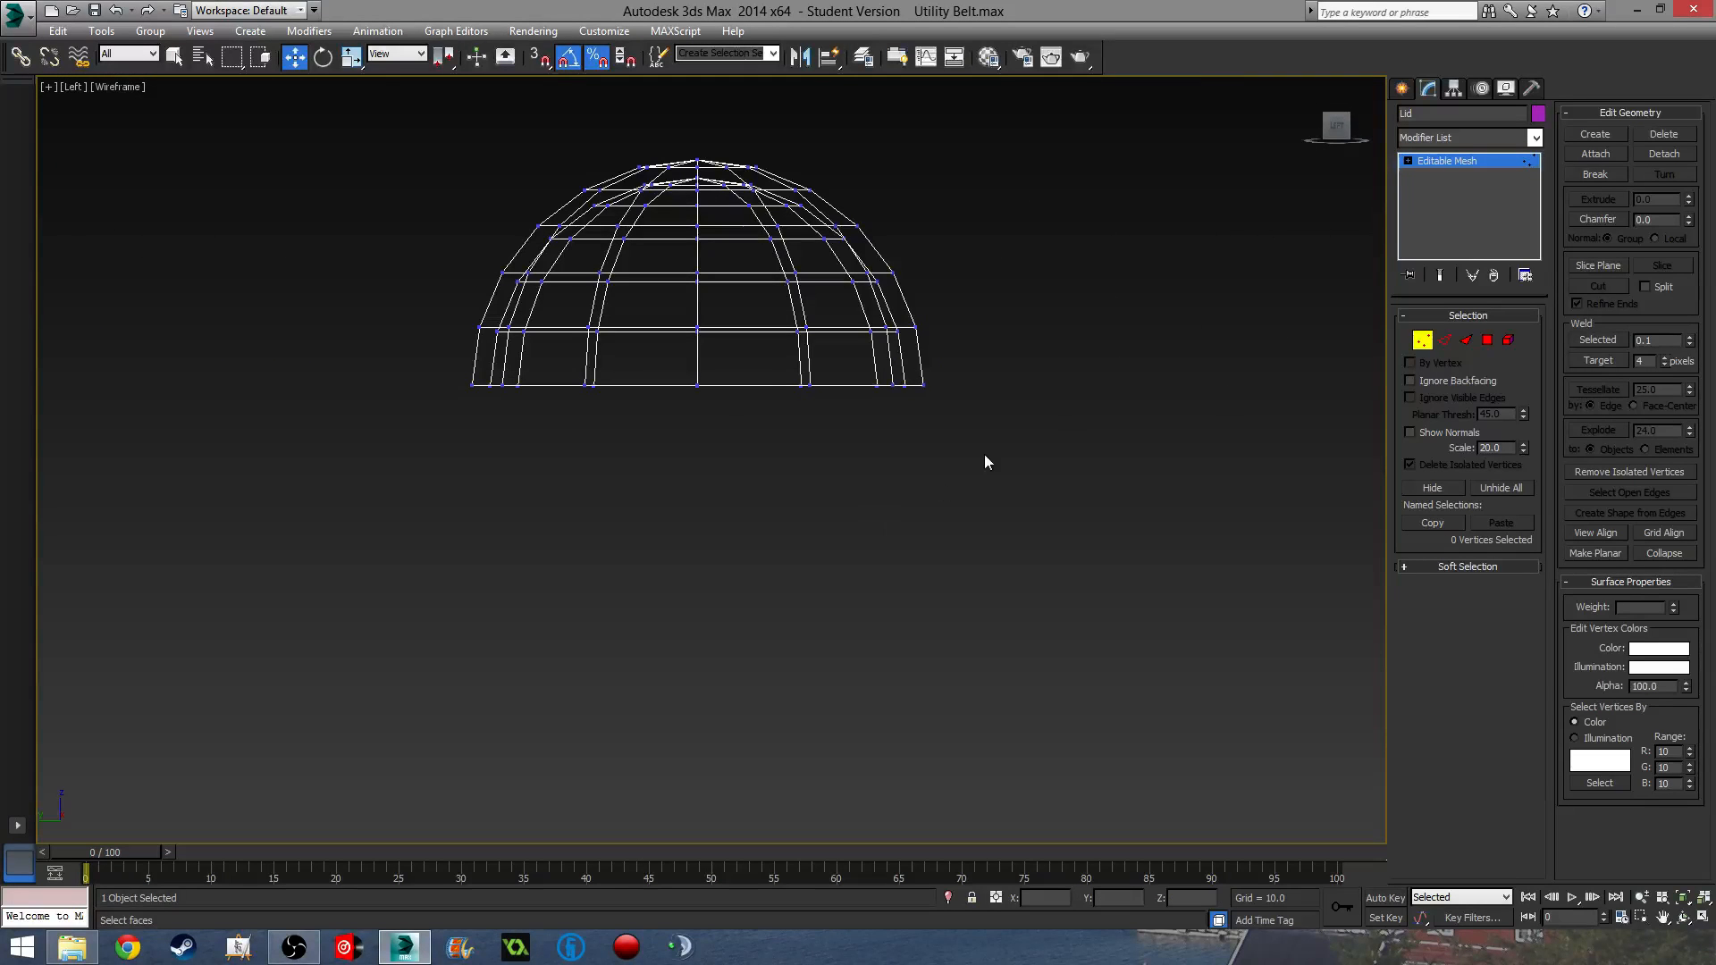
click(1423, 341)
click(822, 545)
- Lower the lid onto the capsule body until its rim meets the body's open upper edge
scroll(758, 557, down, 5)
middle_drag(757, 558, 786, 257)
scroll(774, 392, up, 2)
scroll(805, 440, down, 4)
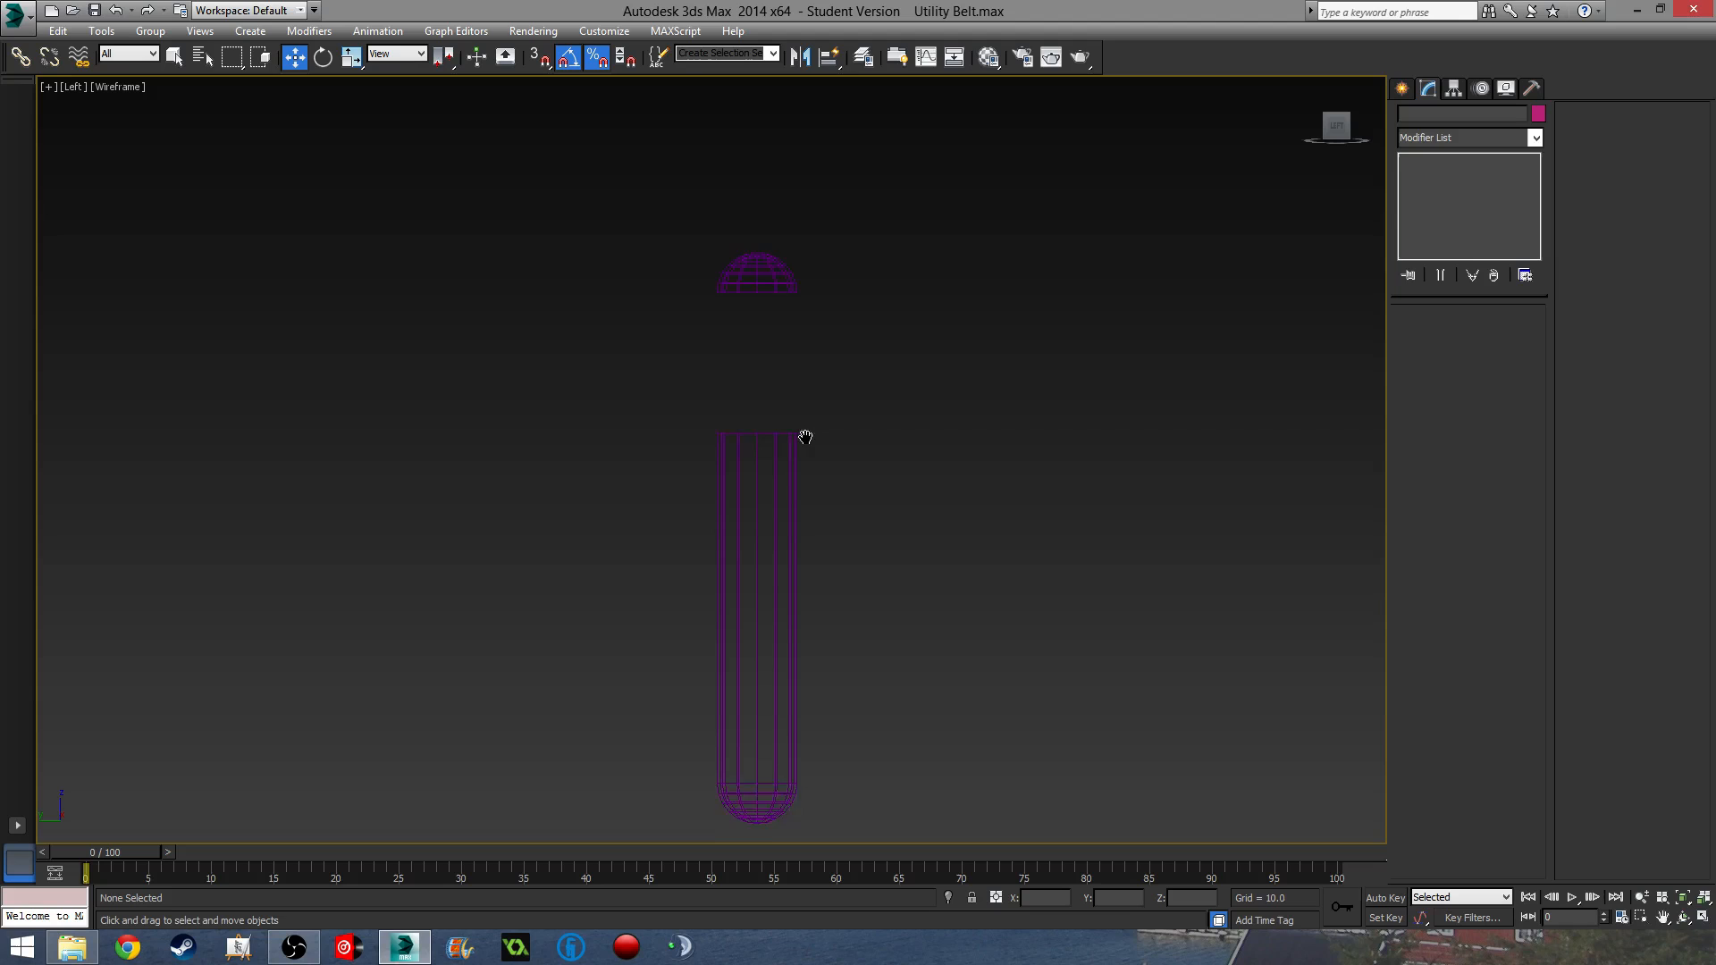
click(763, 283)
drag(757, 240, 773, 375)
scroll(742, 447, up, 8)
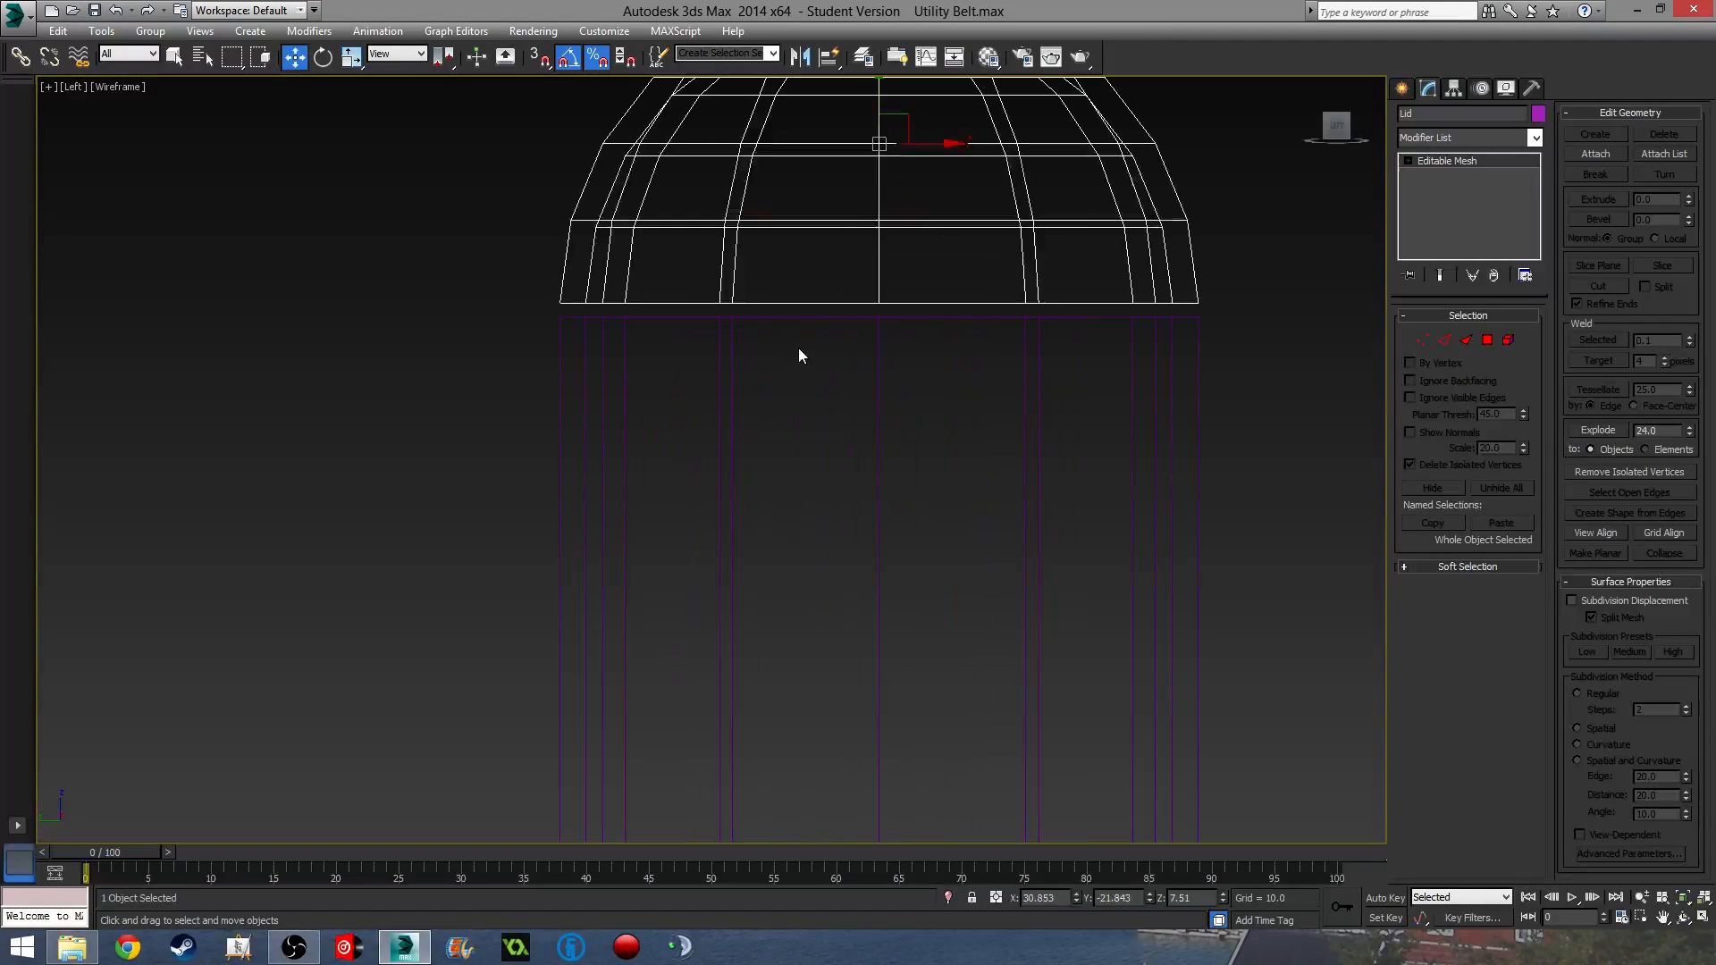
drag(887, 109, 881, 104)
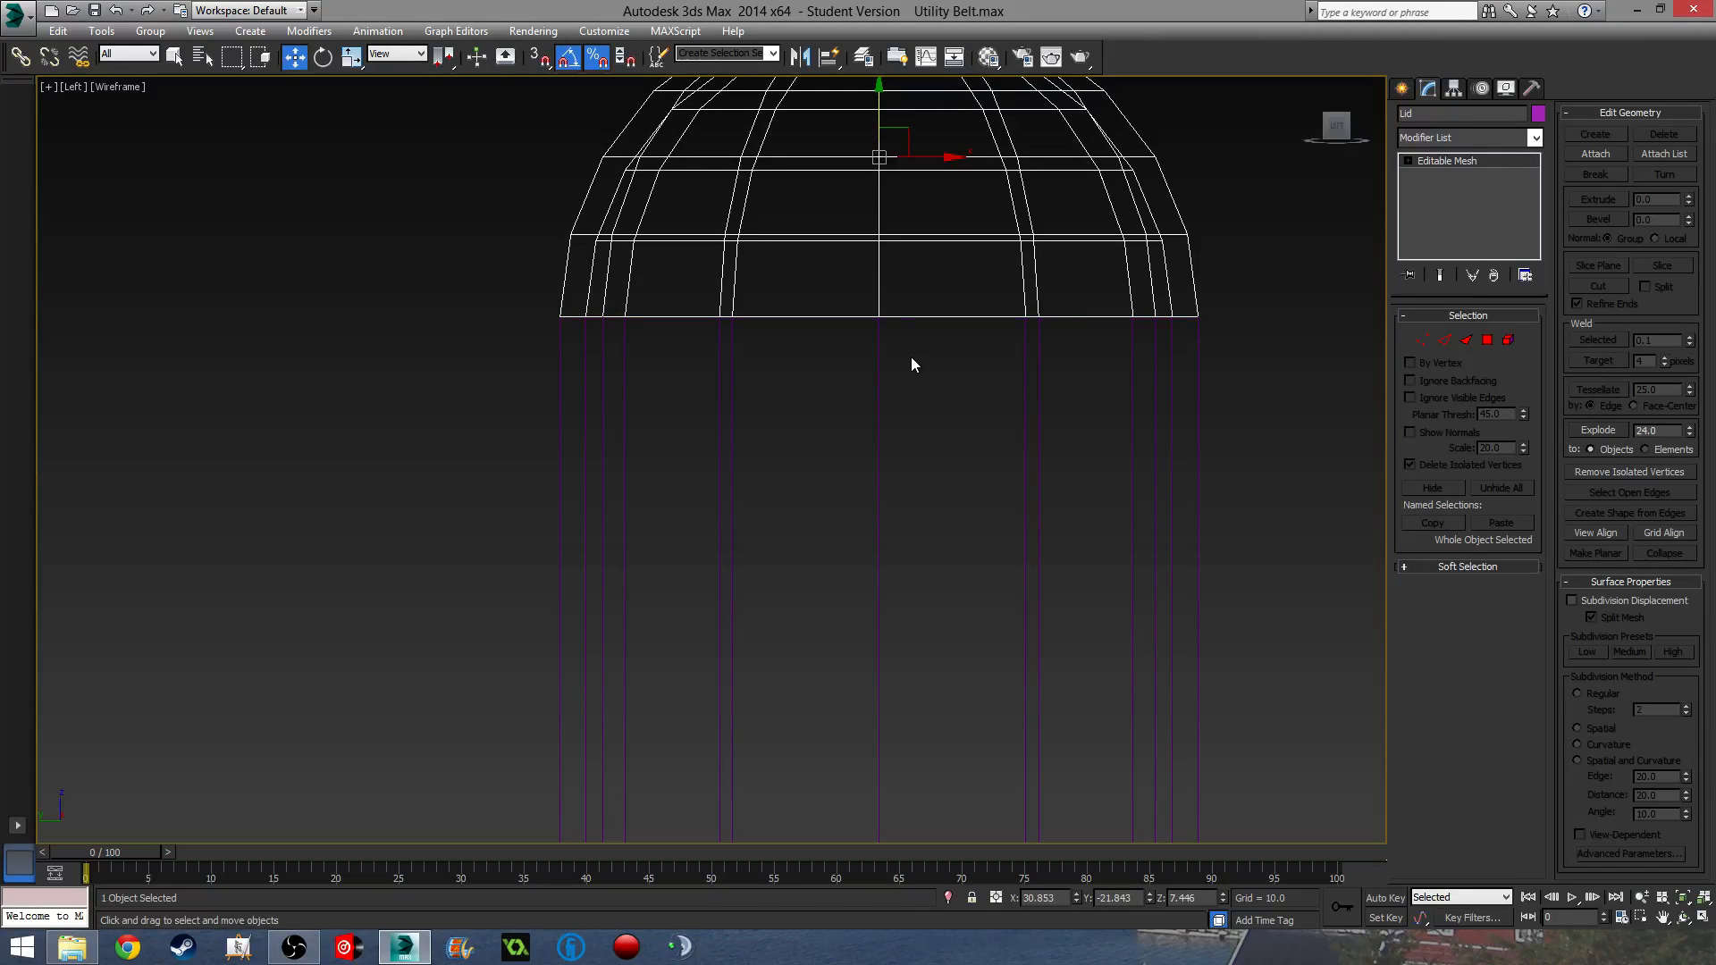
- Raise the lid straight up about 4.76 units above the capsule body
scroll(912, 360, down, 5)
alt+middle_drag(835, 218, 731, 353)
scroll(819, 280, down, 4)
drag(739, 242, 741, 61)
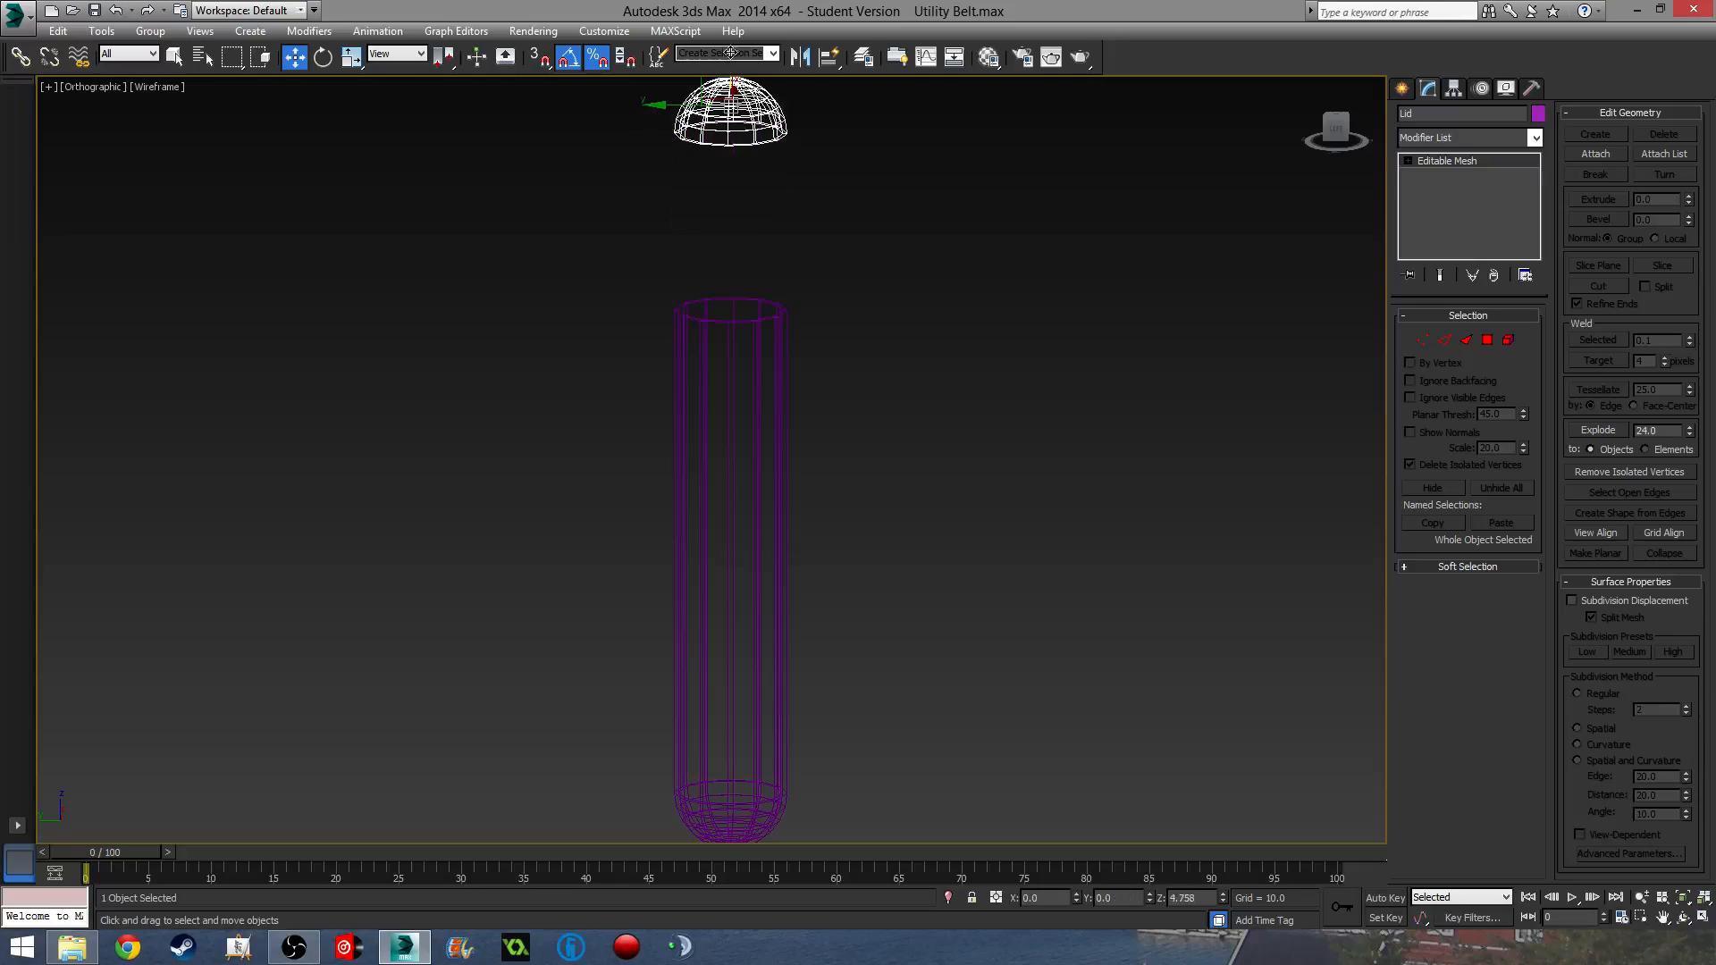
- In the front view, select all edges crossing the lid's lowest band at edge level and return to shaded display
key(f)
scroll(685, 245, up, 6)
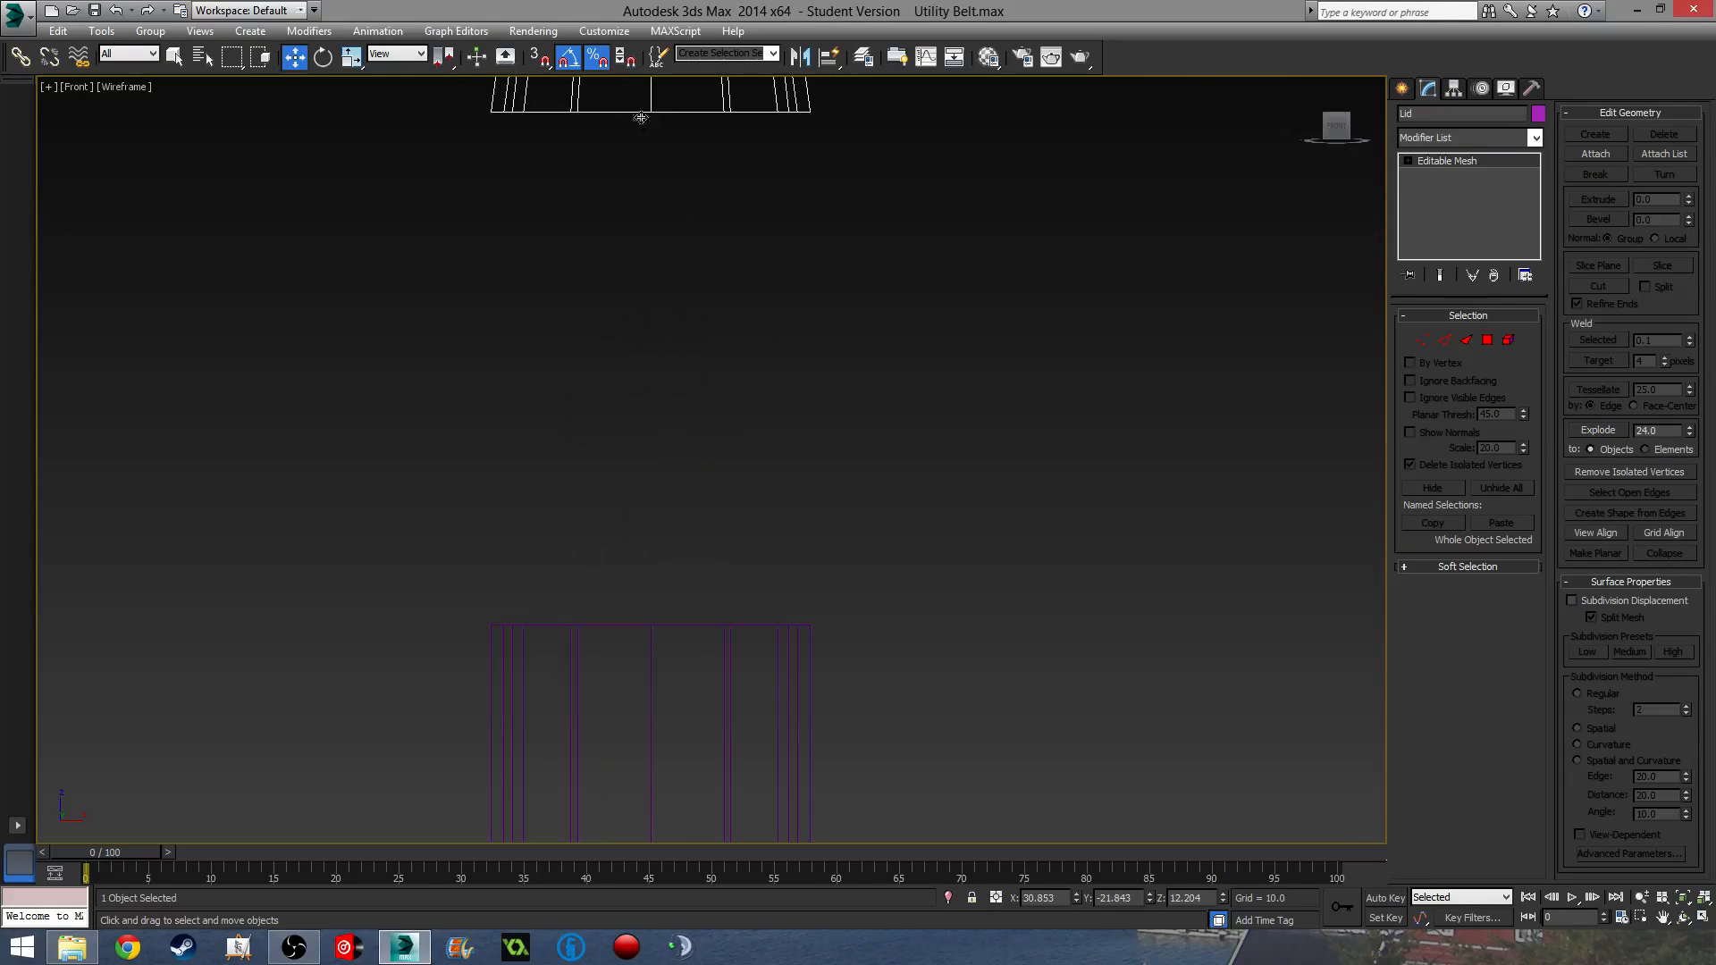
mouse_move(737, 329)
alt+middle_down()
mouse_move(676, 245)
mouse_move(717, 312)
alt+middle_up()
click(1486, 341)
mouse_move(695, 208)
alt+middle_down()
mouse_move(728, 312)
mouse_move(706, 187)
alt+middle_up()
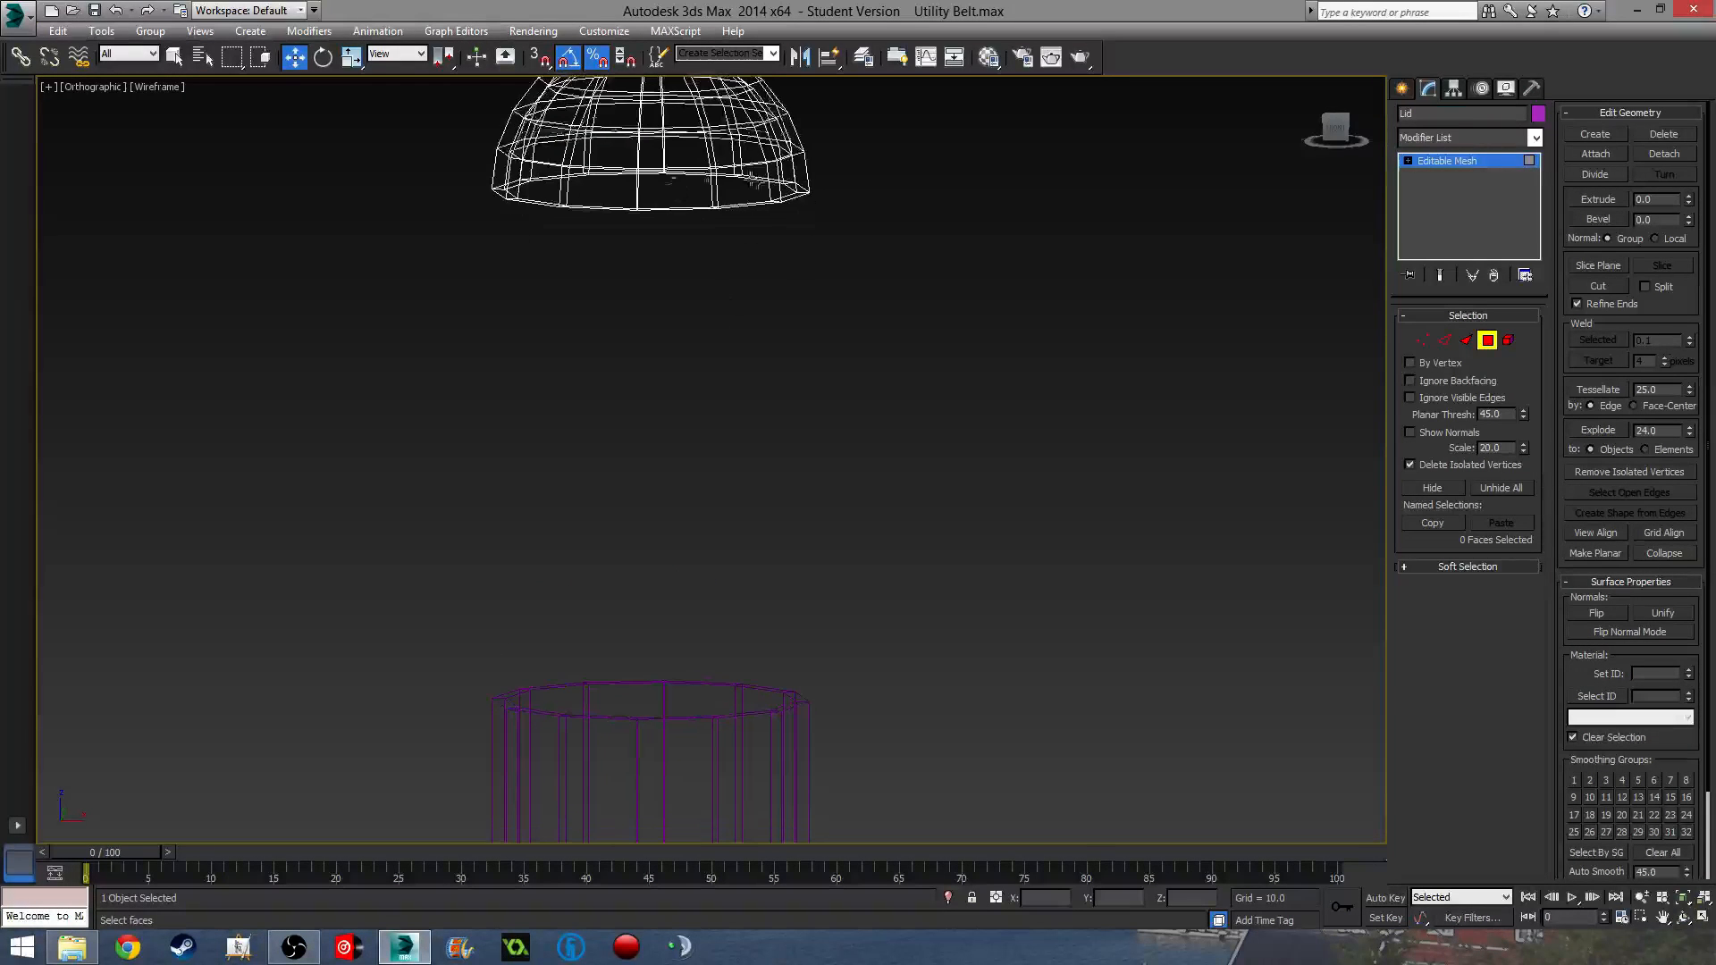
click(1443, 342)
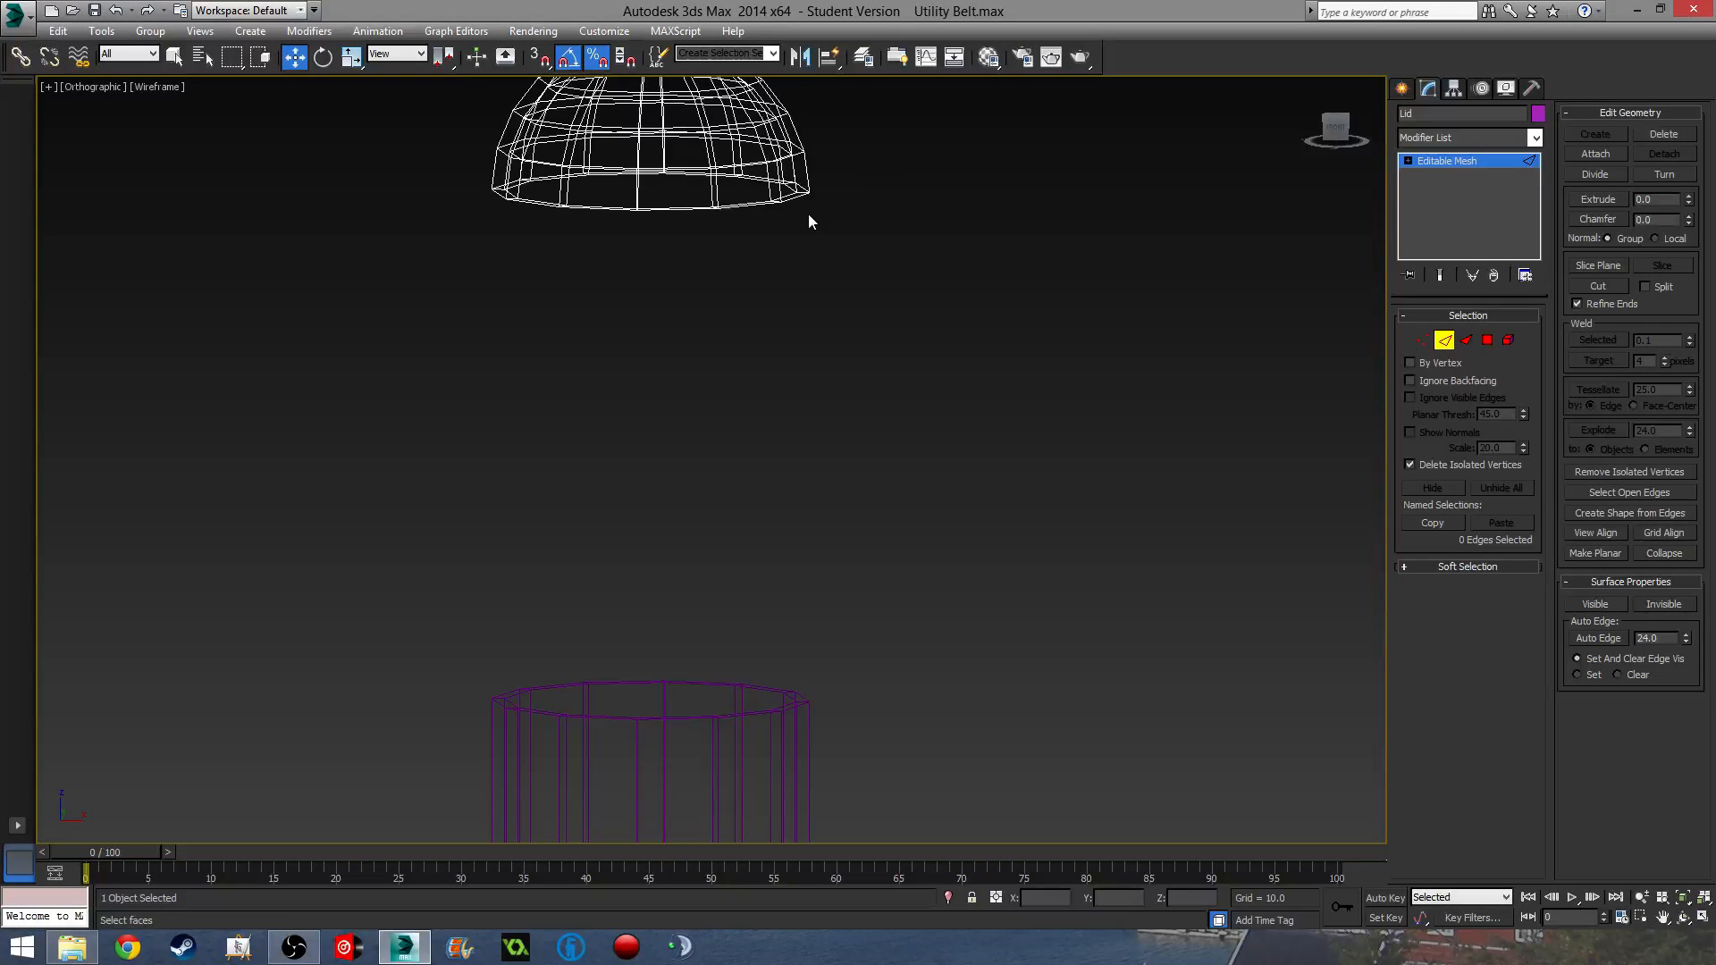
key(f)
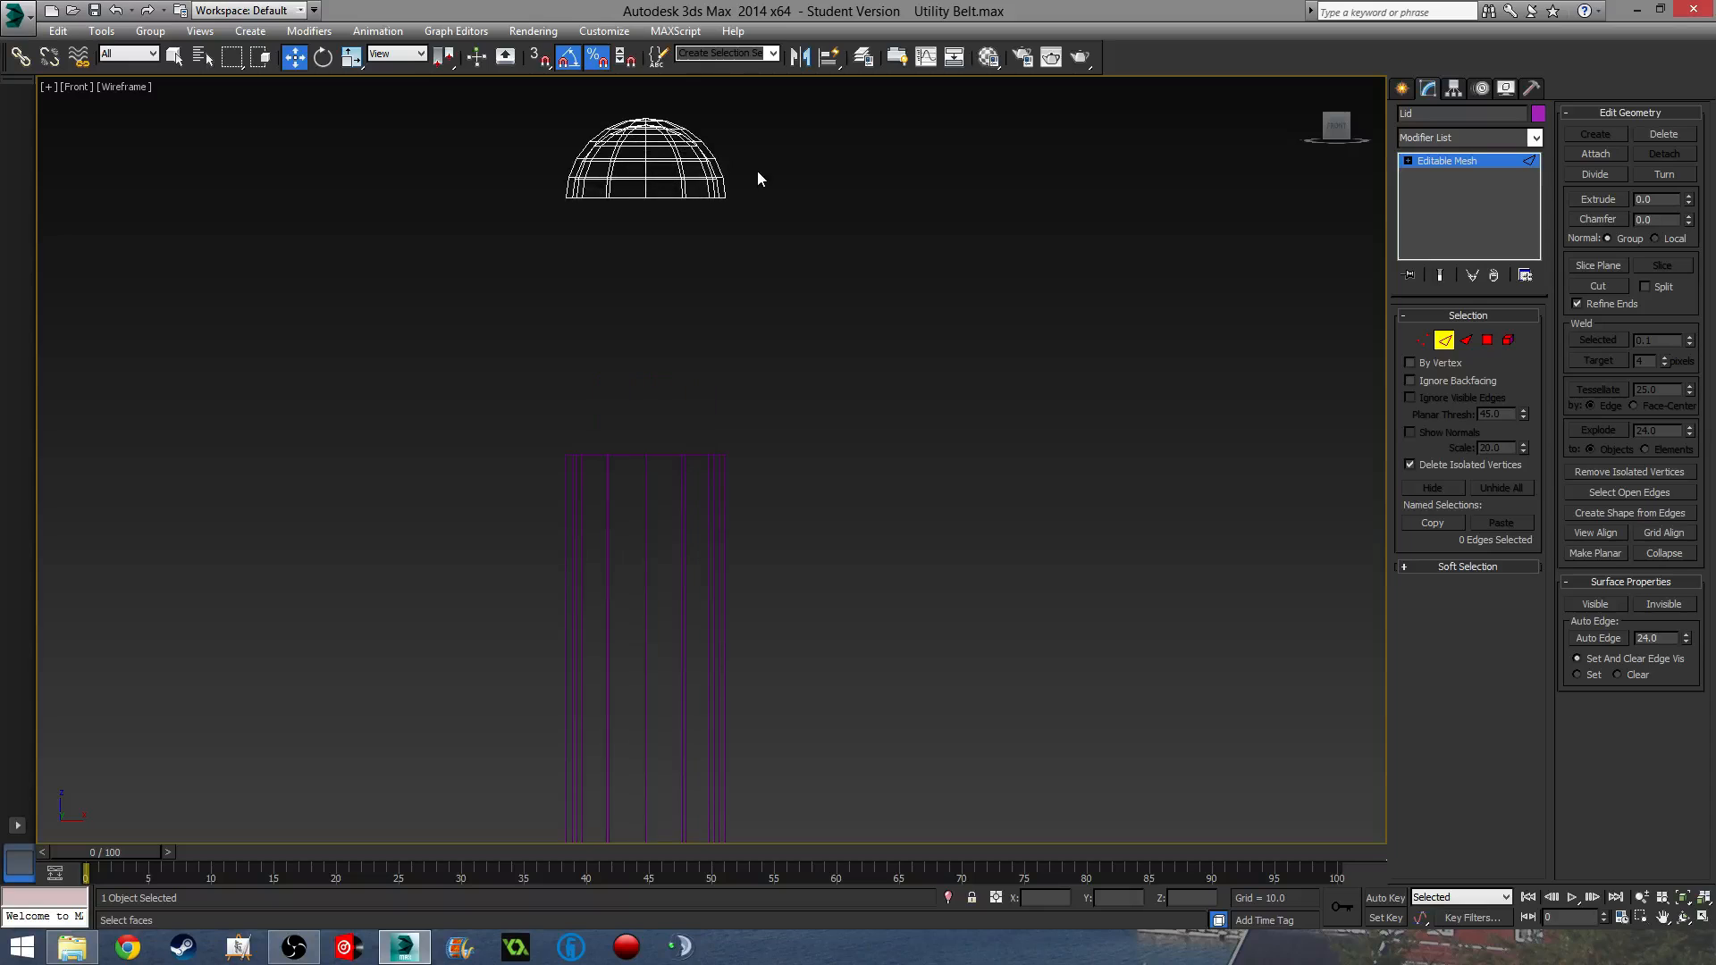
drag(414, 198, 415, 198)
middle_drag(855, 336, 964, 463)
scroll(805, 304, up, 6)
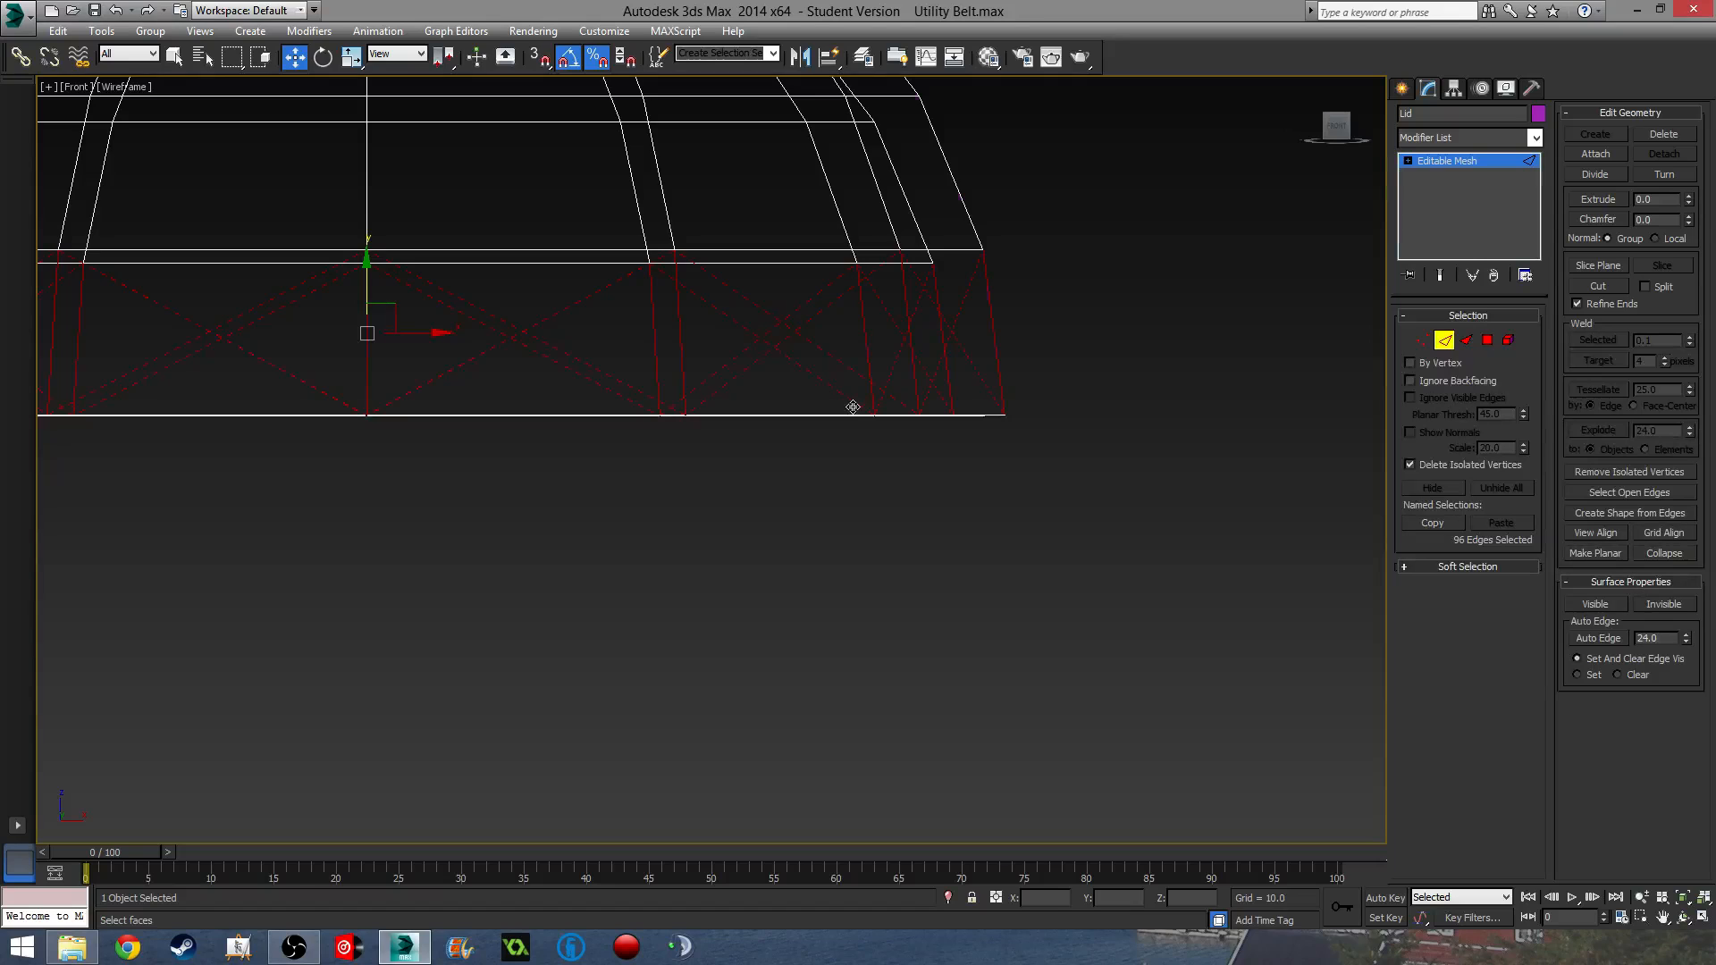
key(F3)
middle_drag(844, 408, 1019, 384)
scroll(1019, 384, down, 2)
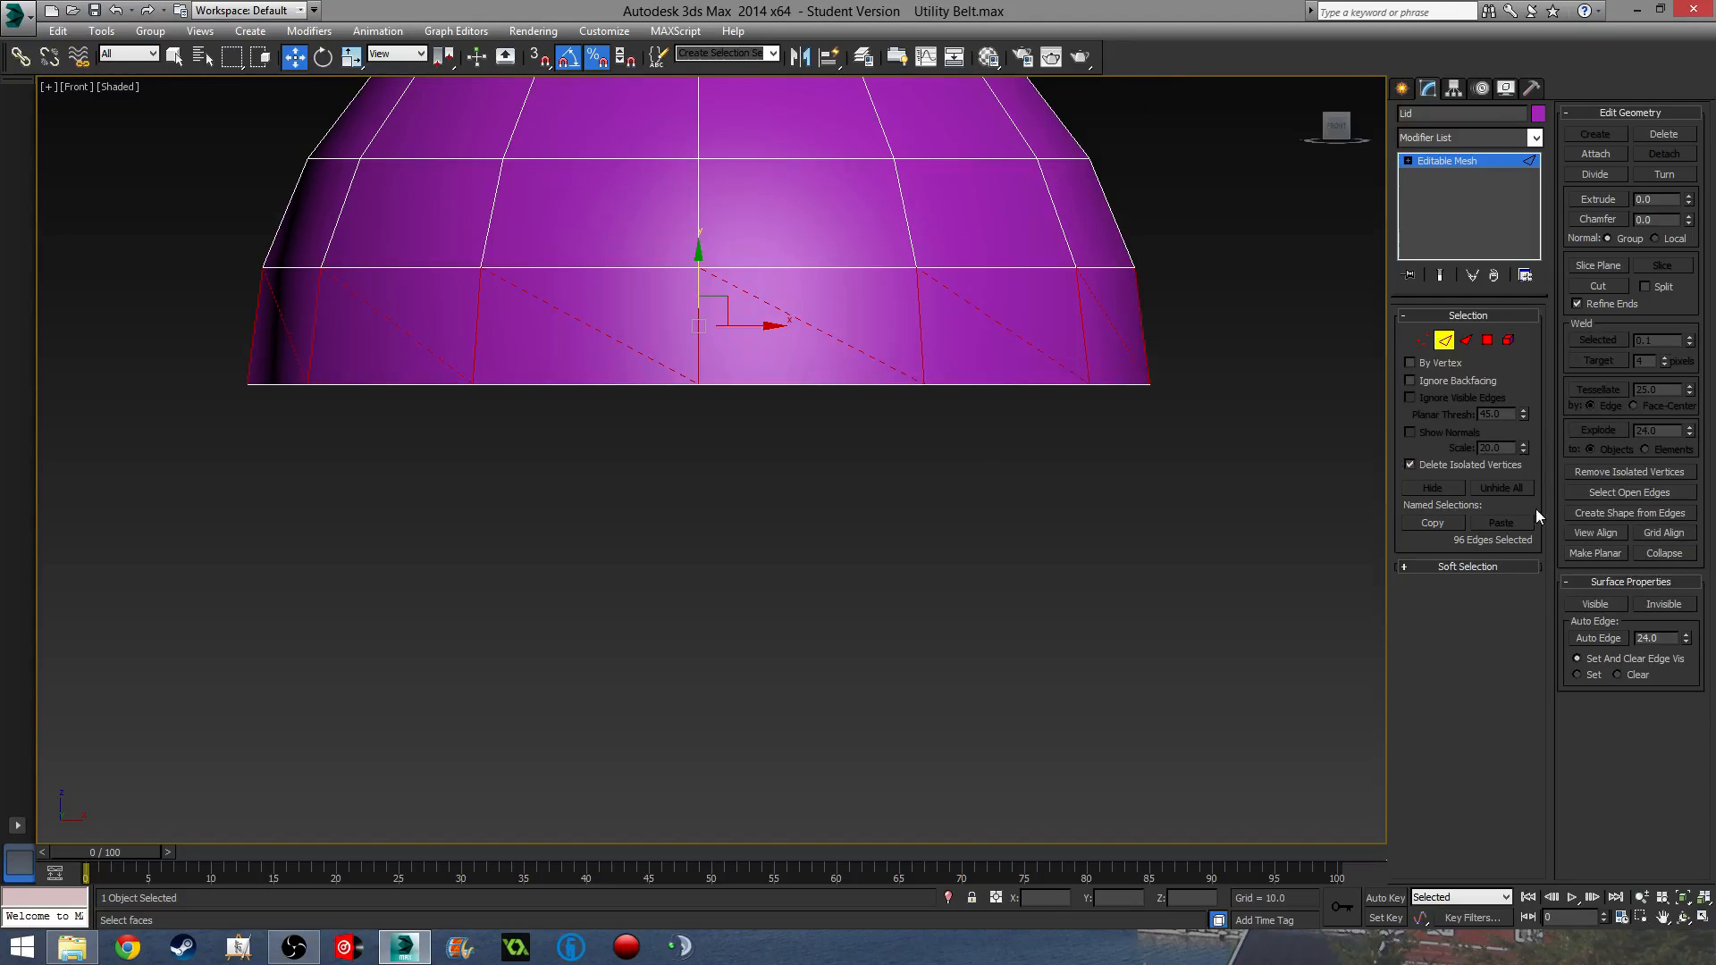
- Convert the lid to an Editable Poly and return to edge editing with the lowest band's vertical edges selected
right_click(1473, 162)
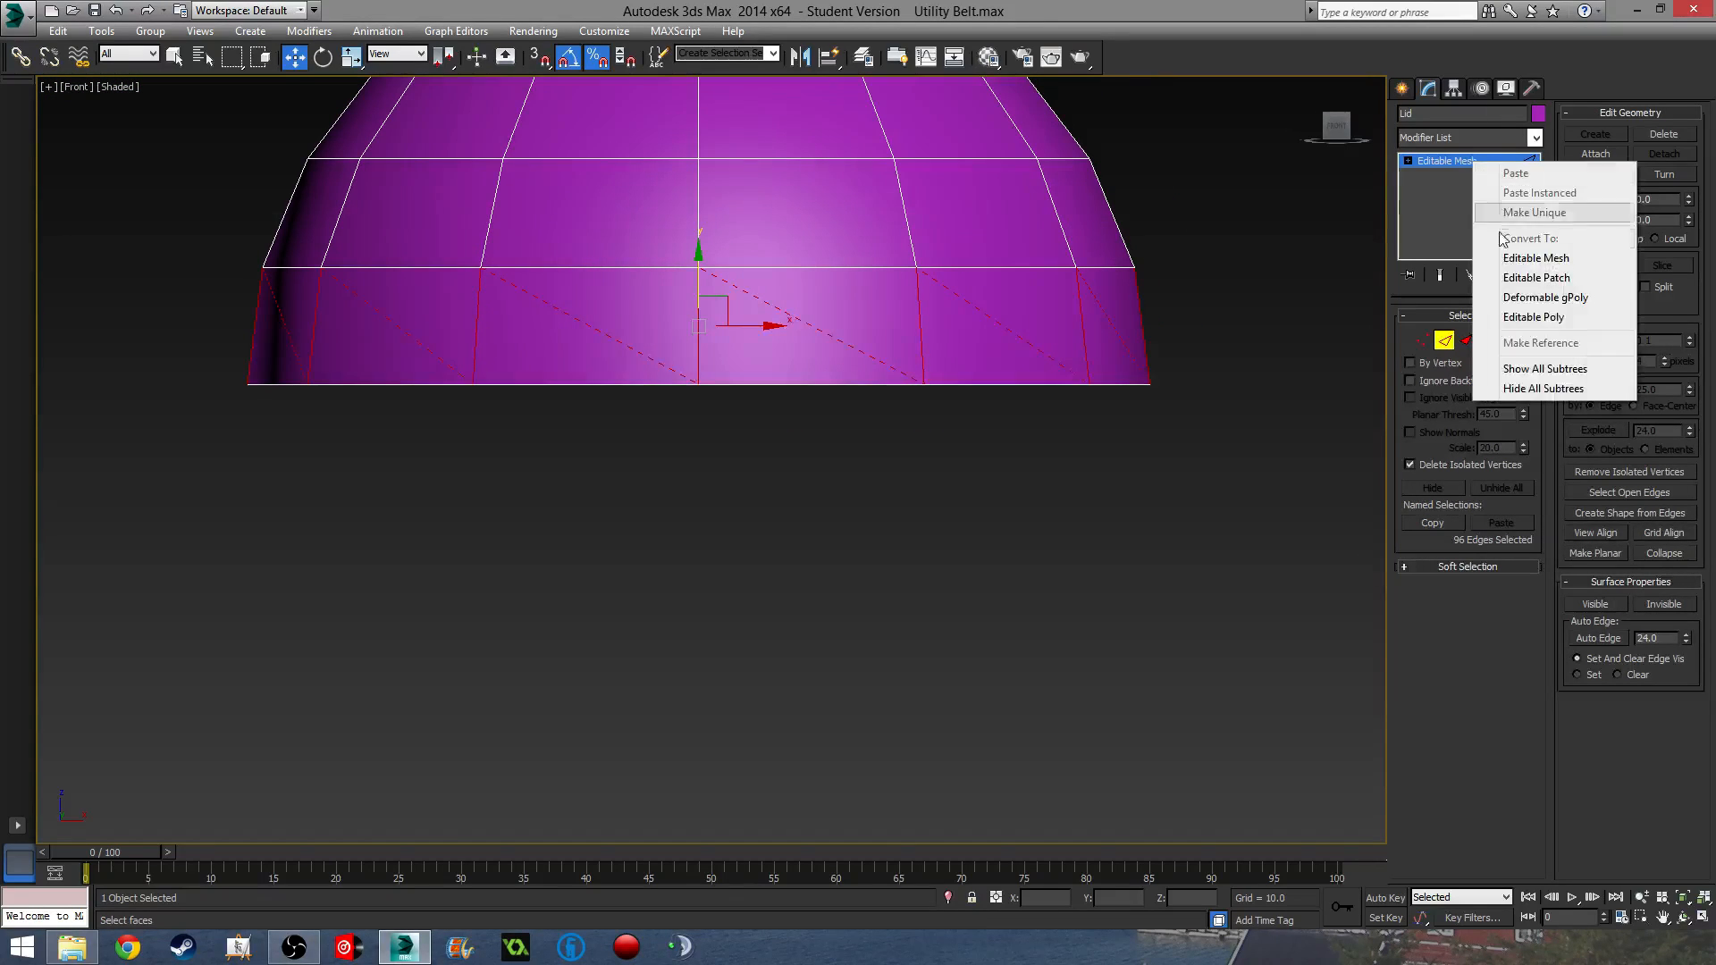
click(1520, 320)
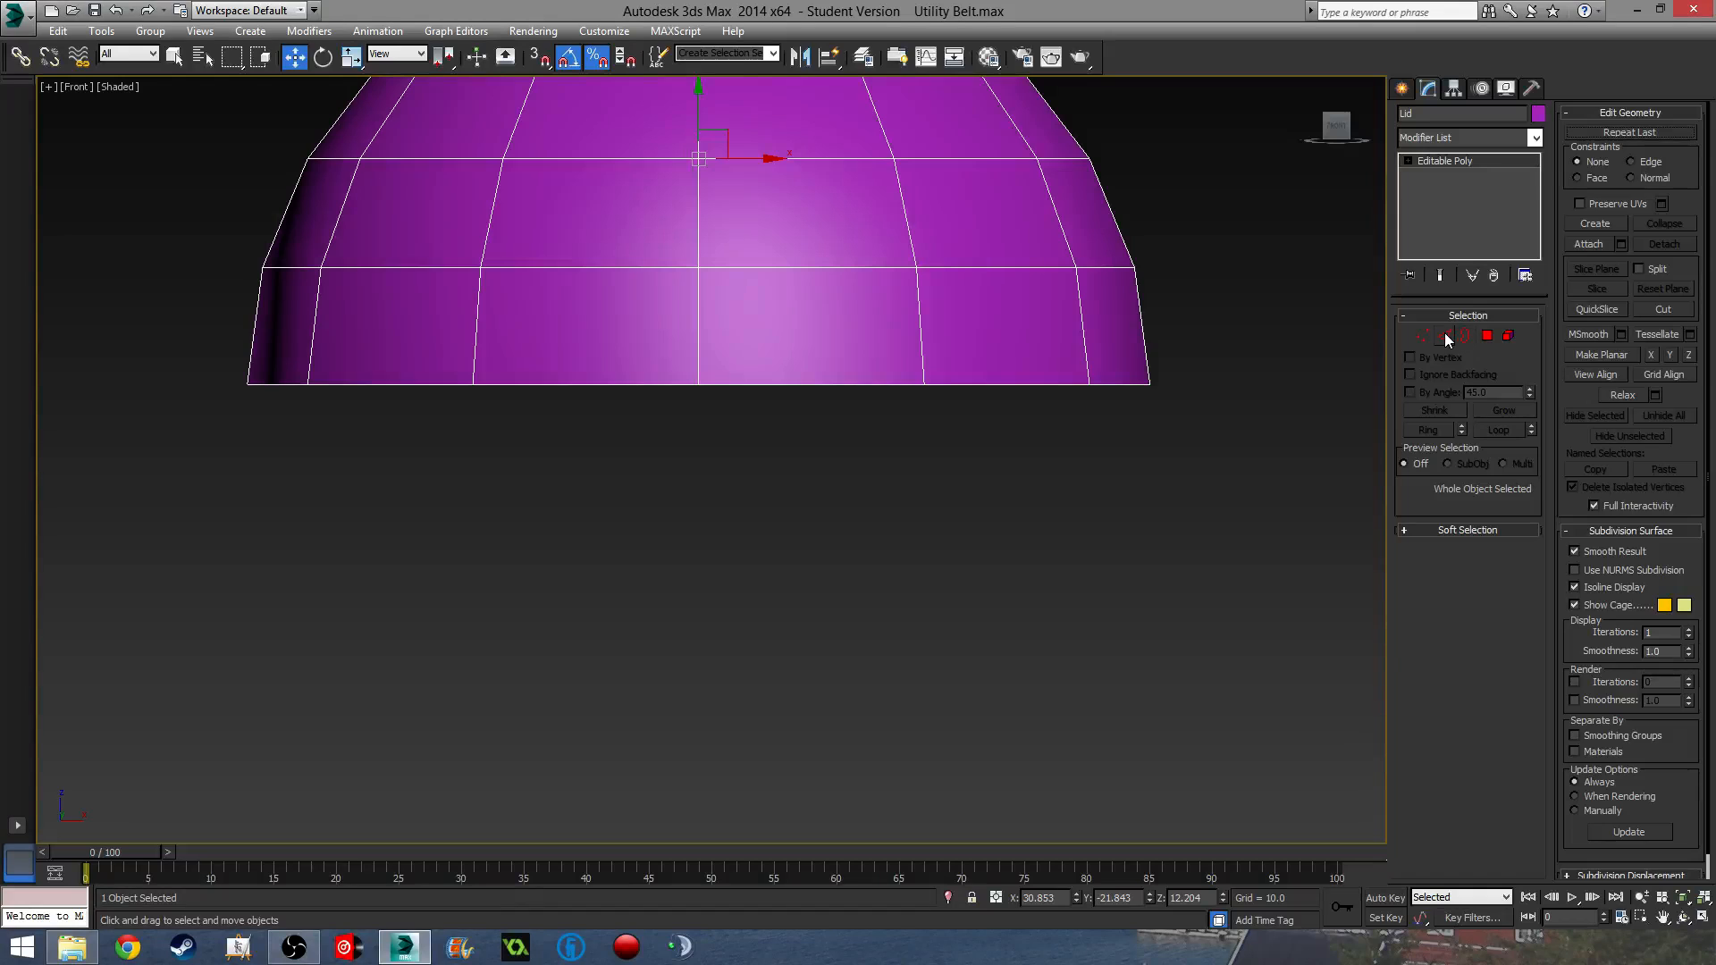
click(1444, 335)
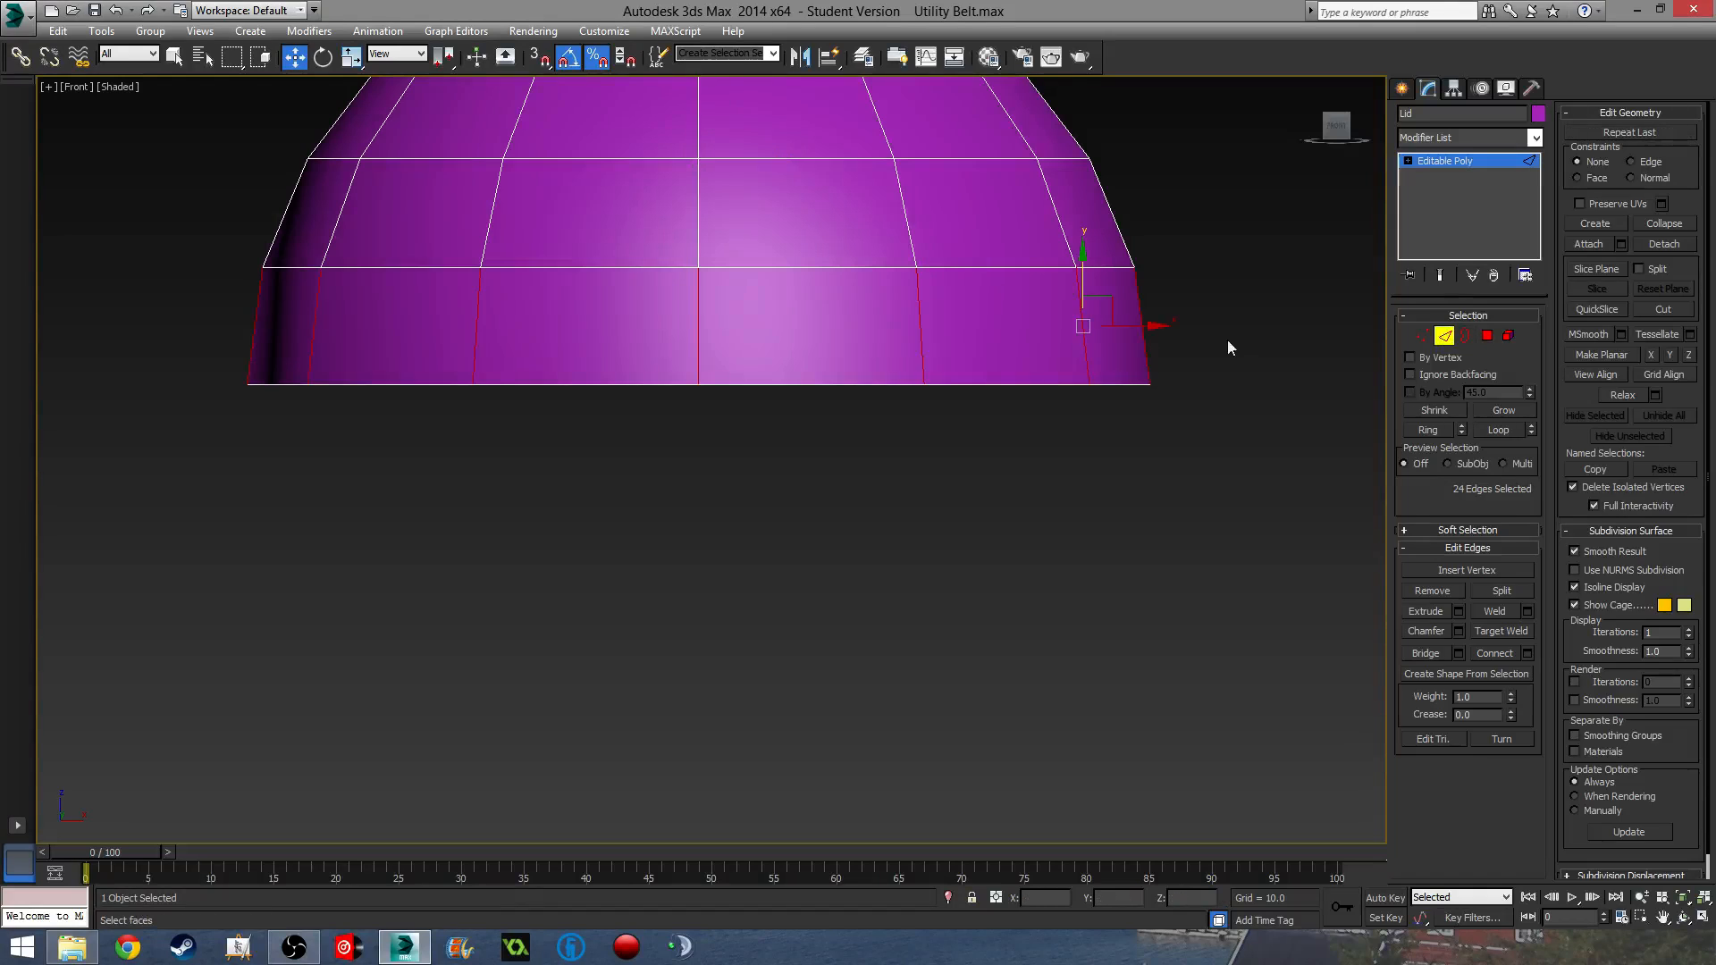
- Connect the lid's lowest vertical edges with one segment at a slide of -34, and inspect the band from below
click(1528, 654)
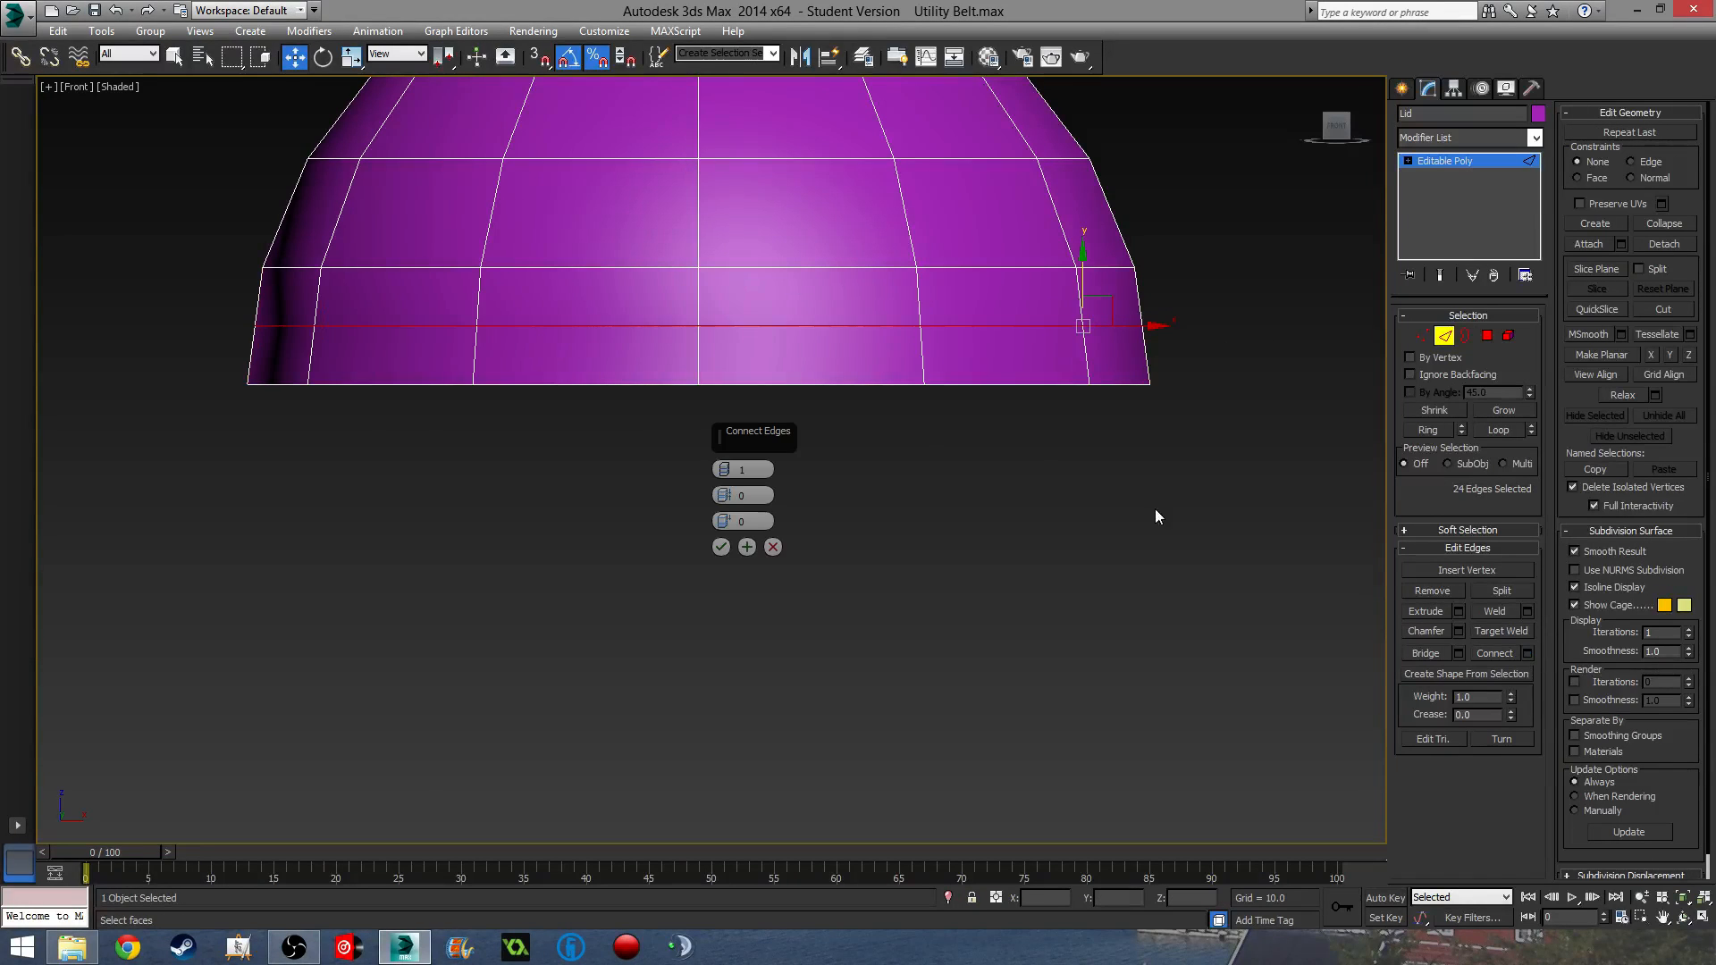
drag(721, 499, 728, 650)
right_click(718, 496)
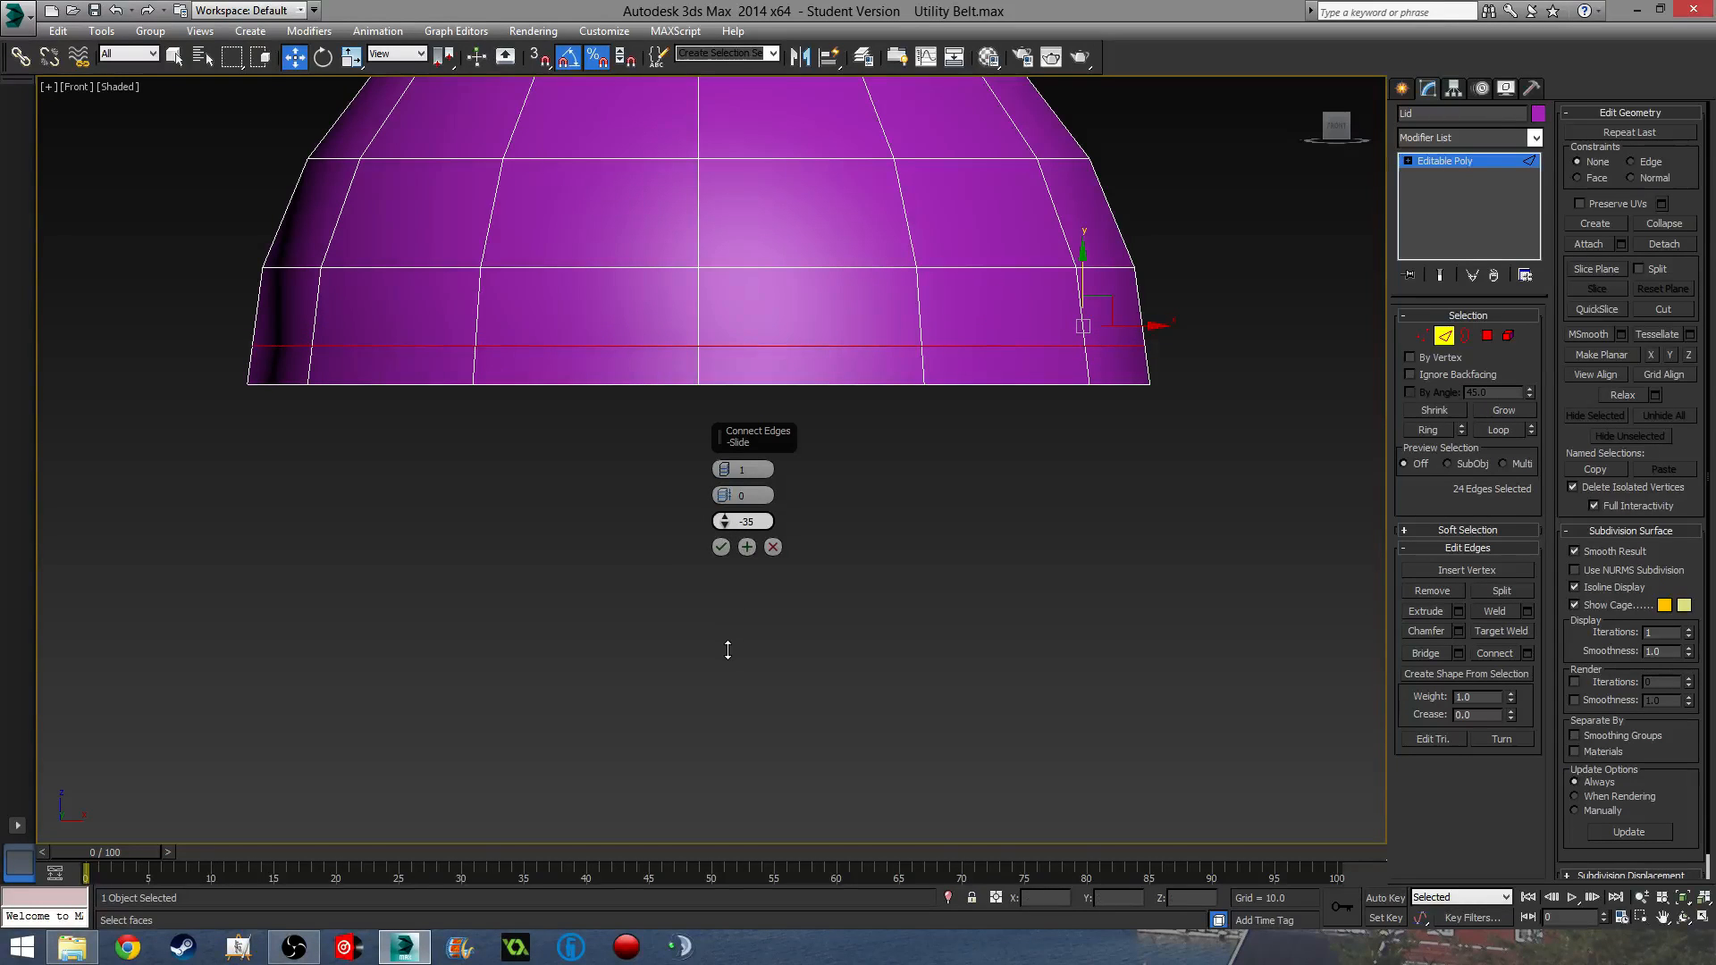
drag(723, 522, 723, 520)
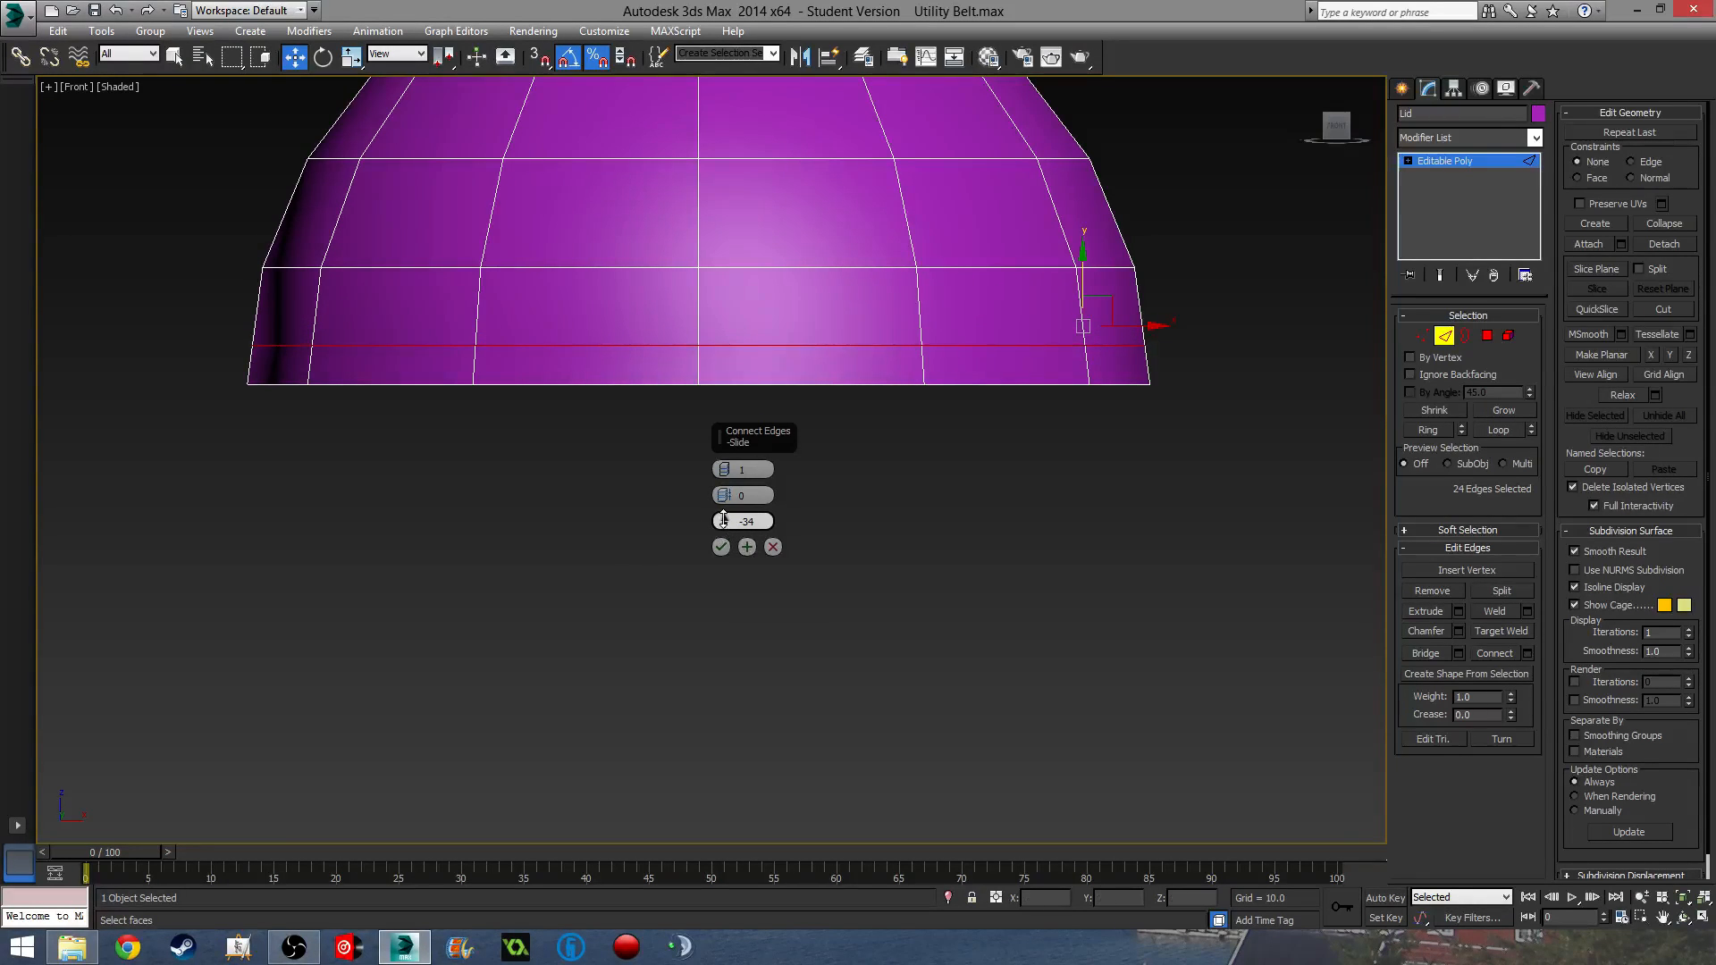
click(720, 547)
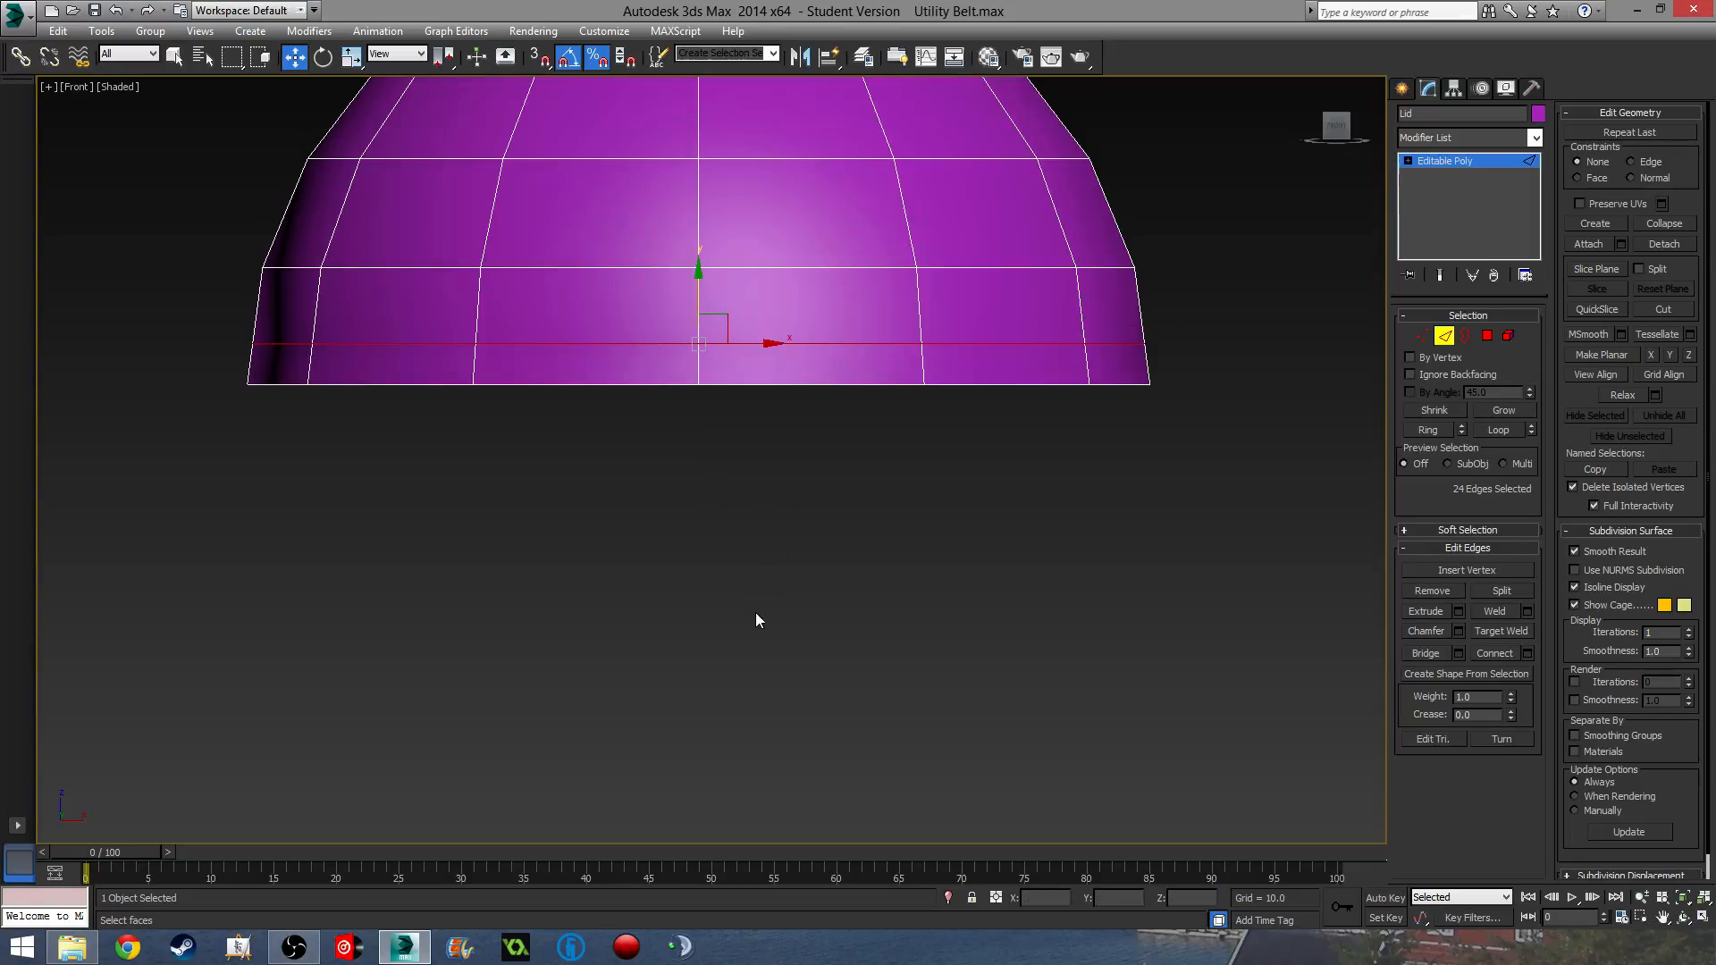
scroll(777, 563, down, 3)
click(1487, 337)
alt+middle_drag(828, 570, 772, 475)
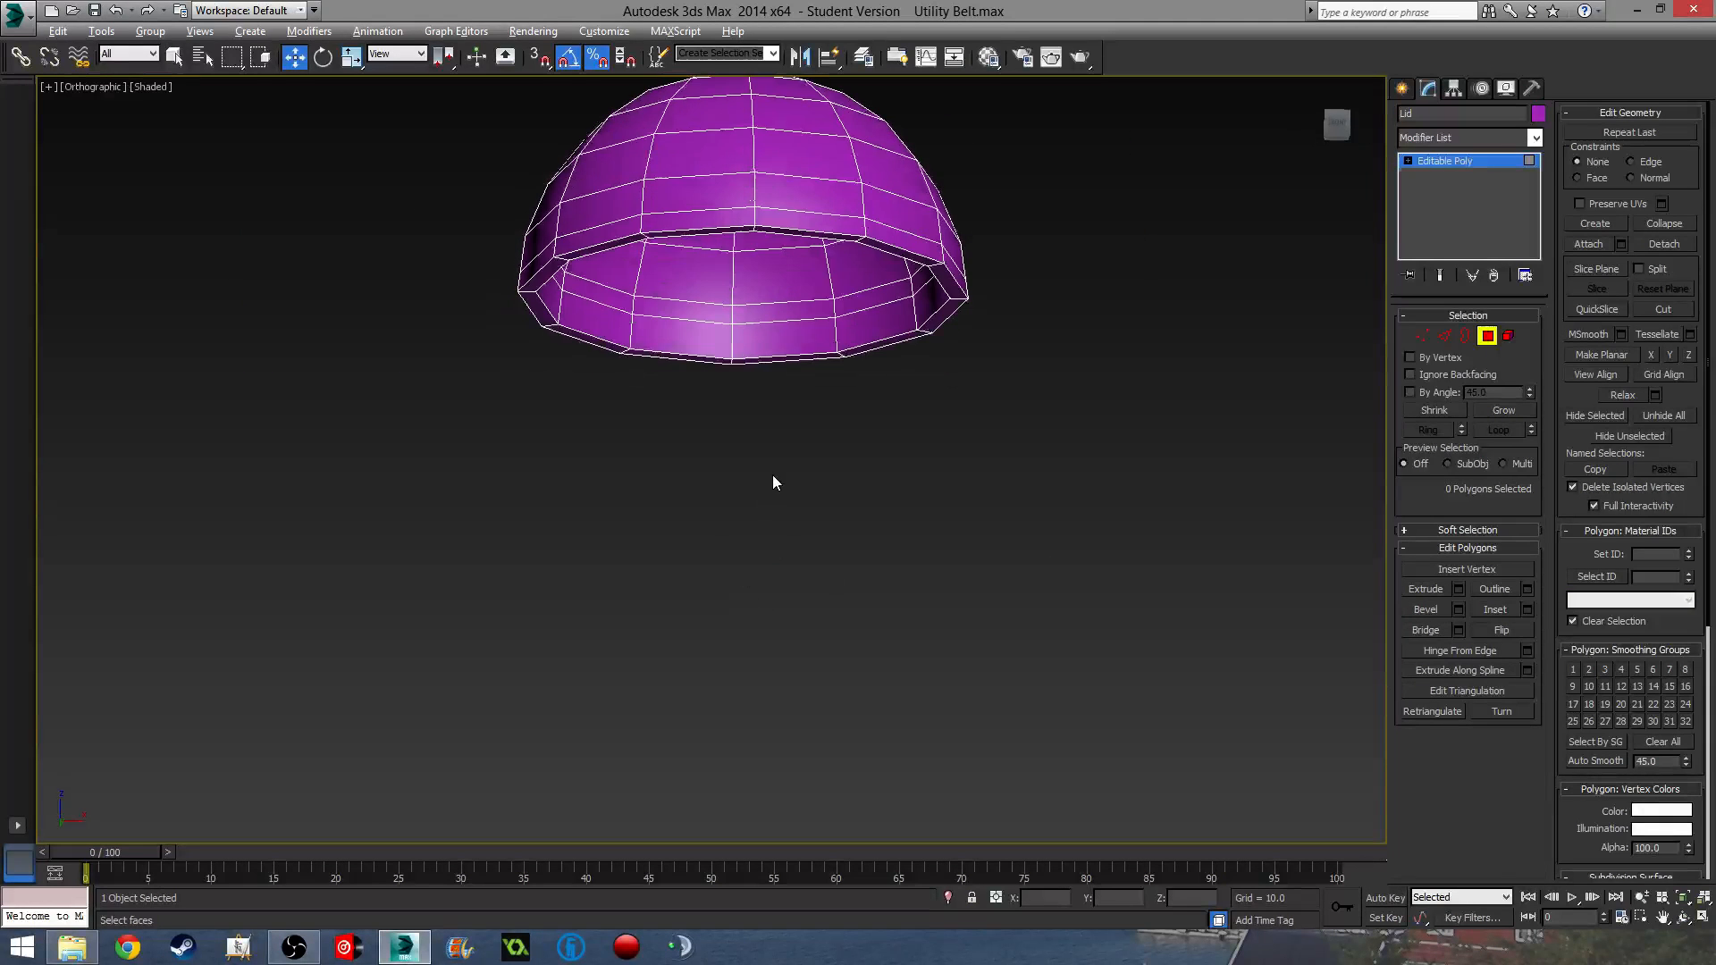
alt+middle_drag(735, 365, 682, 422)
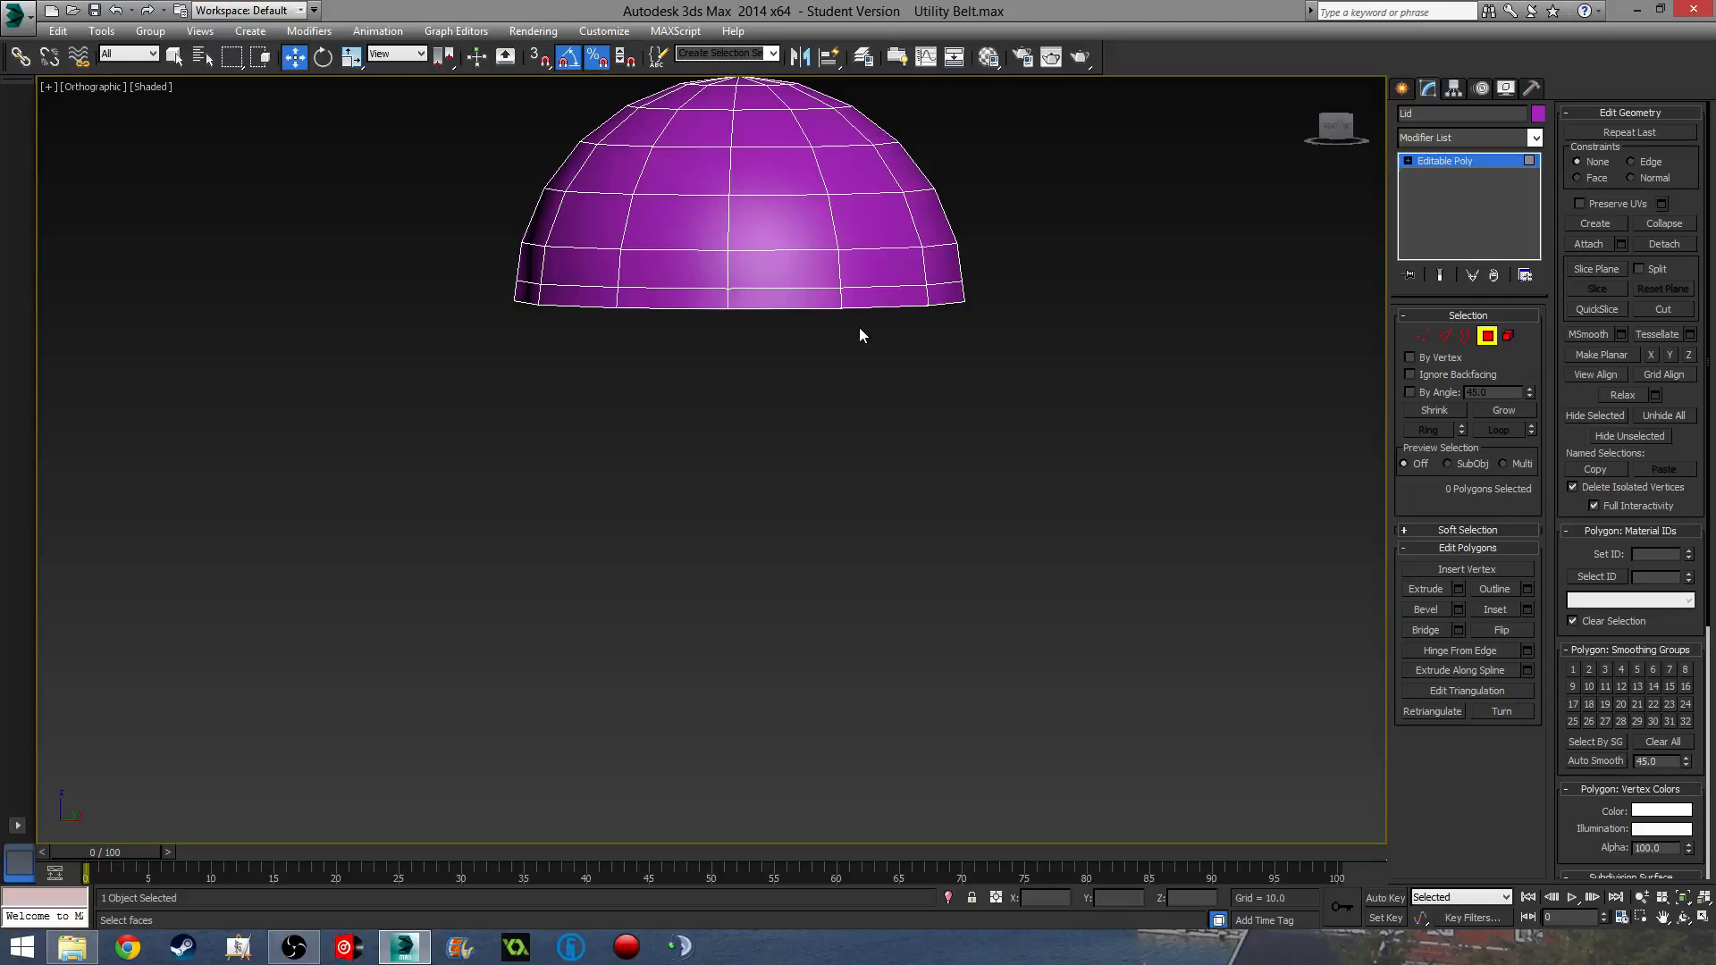
- Connect the lid's lowest ring of vertical edges with one segment, pinch 0 and slide 0
click(1443, 337)
alt+middle_drag(1085, 346, 1139, 365)
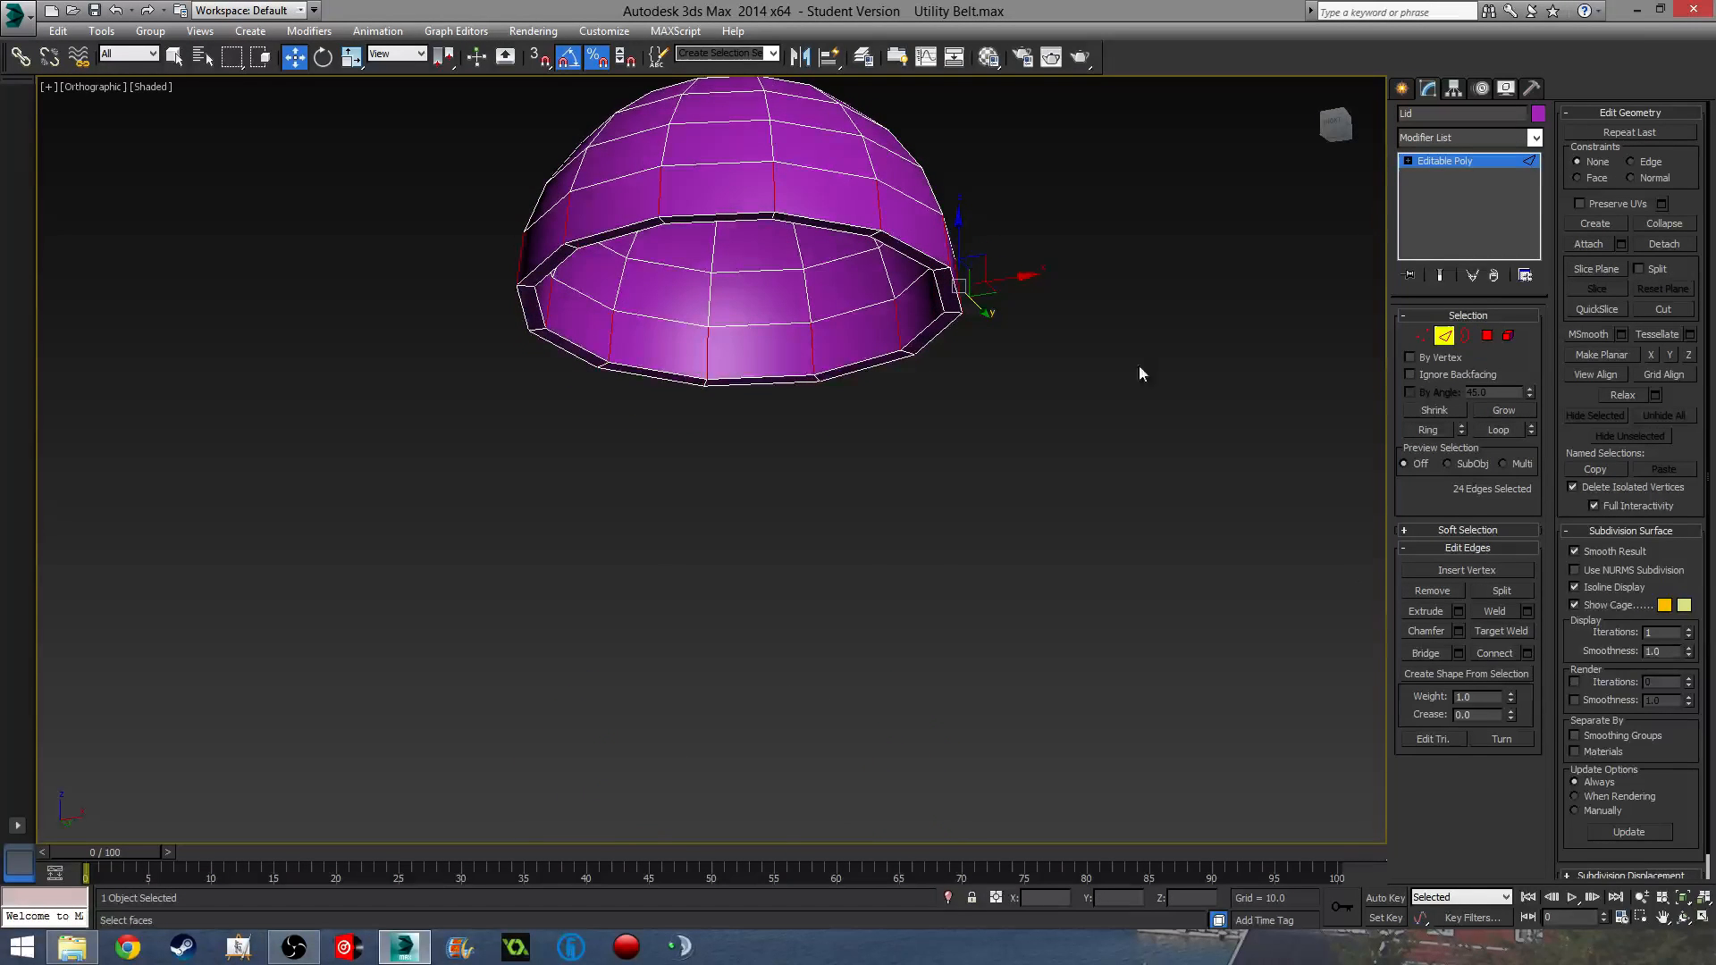
click(1528, 653)
drag(729, 522, 726, 522)
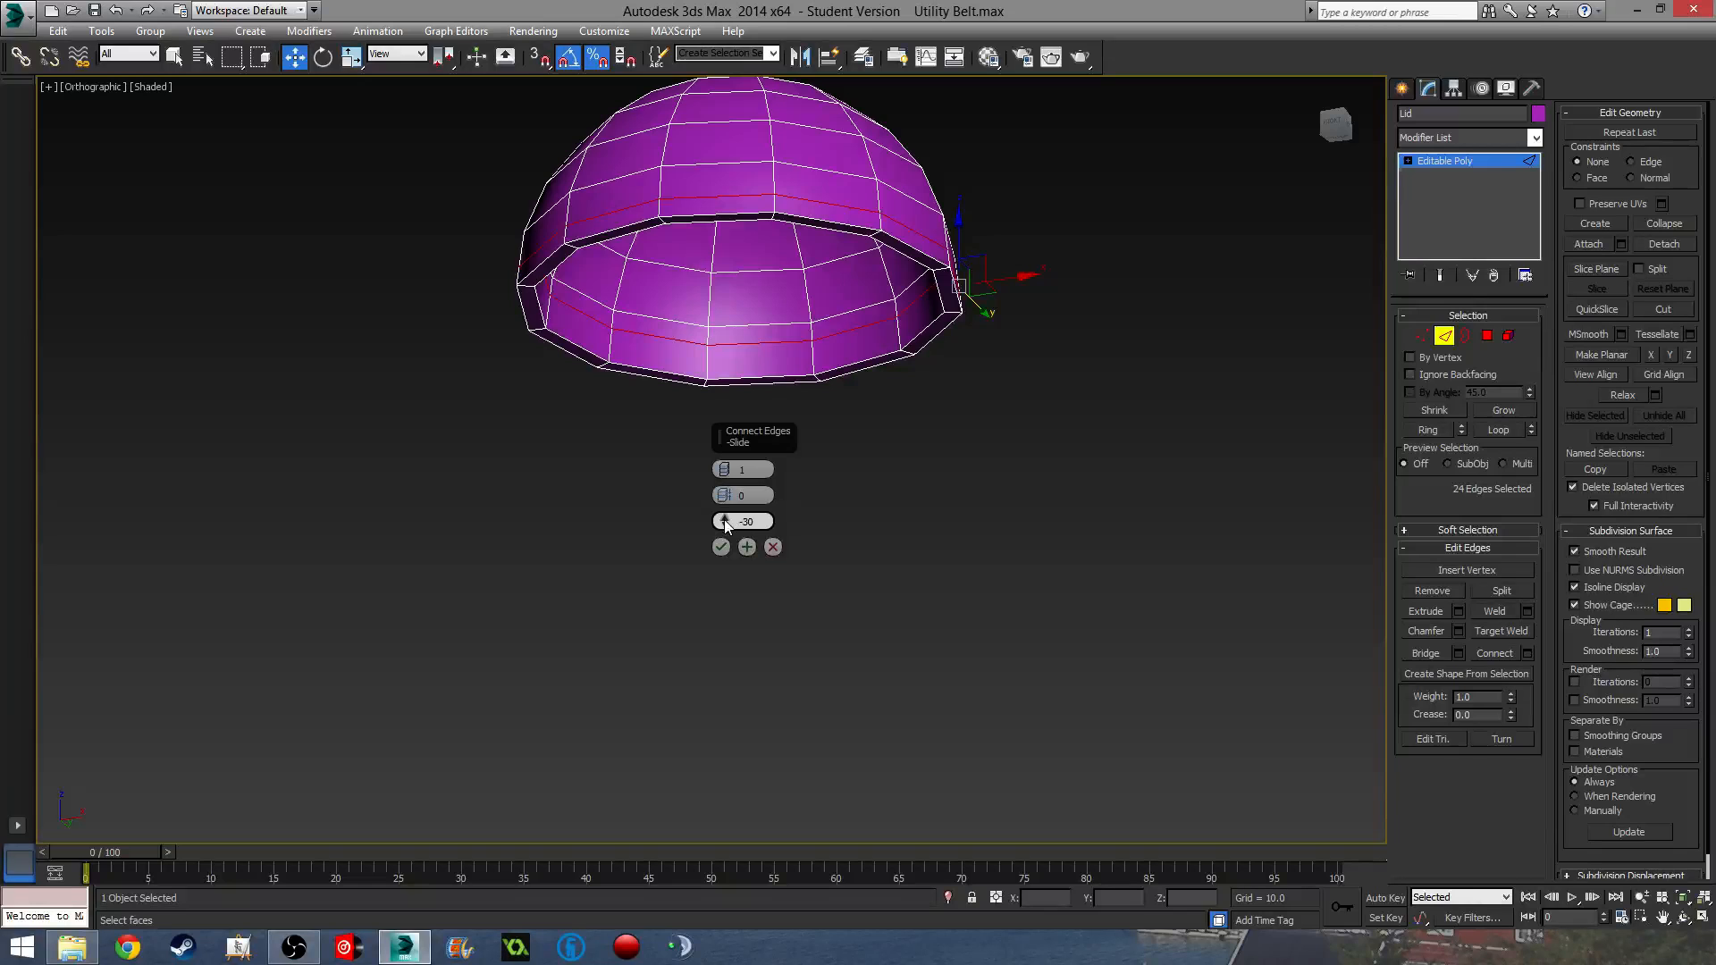
right_click(724, 522)
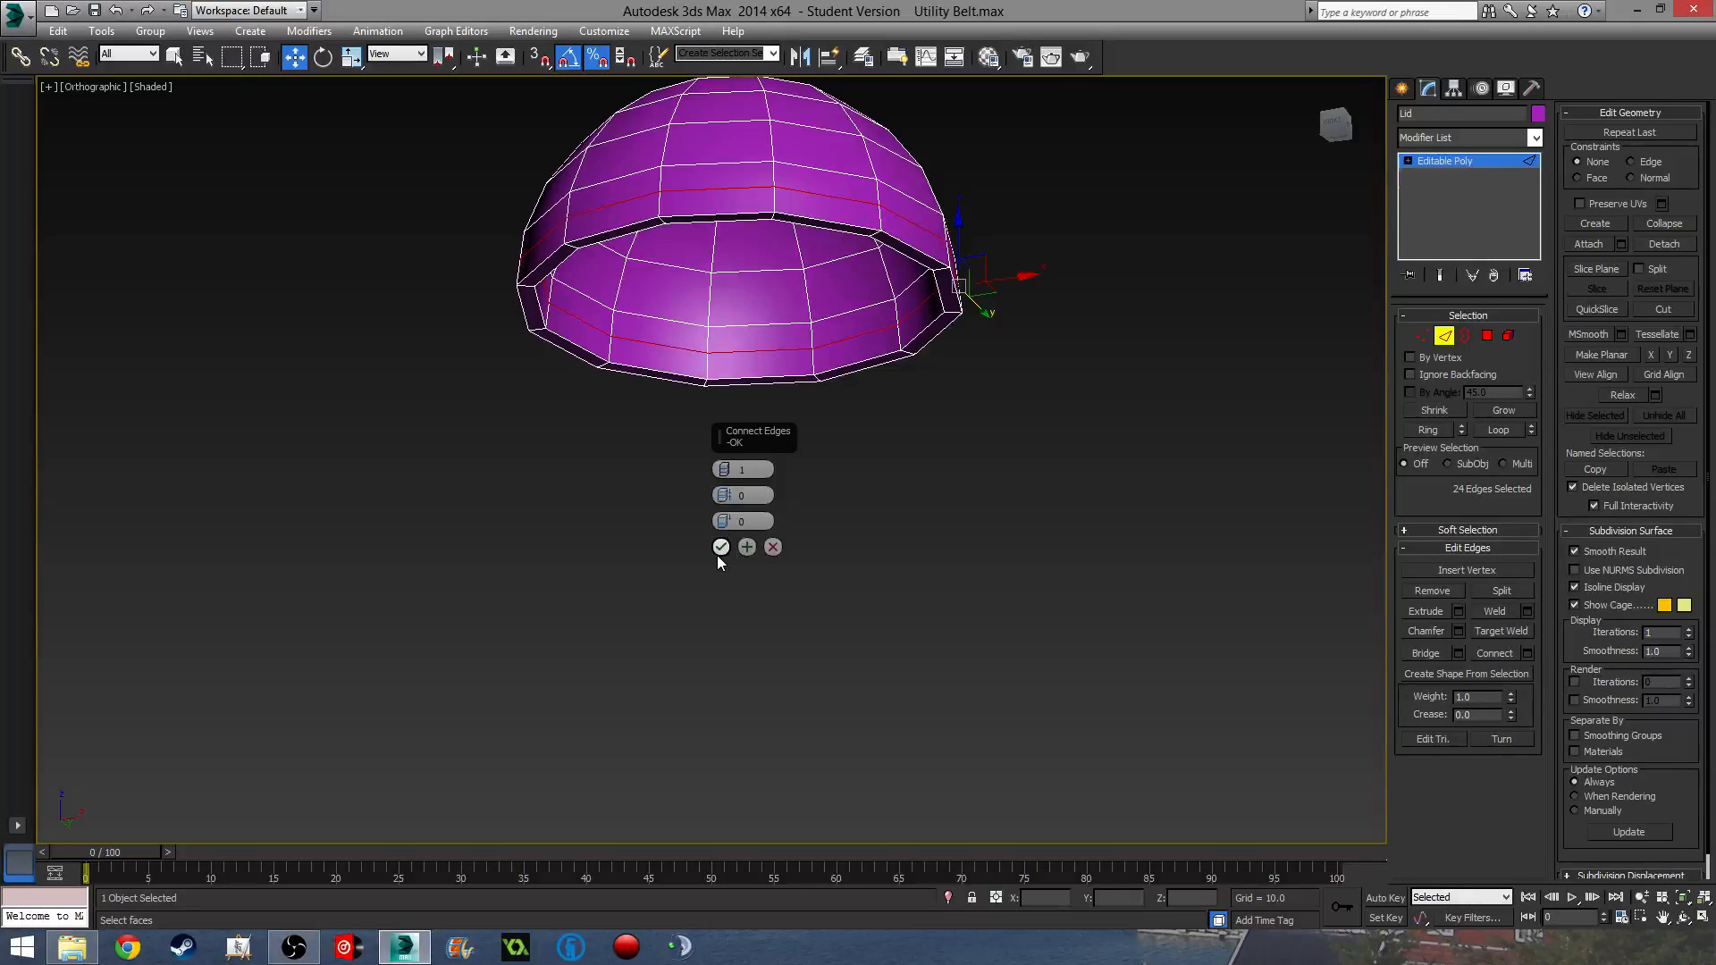
click(720, 550)
- In the front view, move the new edge loops down about 0.07 units towards the lid's rim
alt+middle_drag(717, 549, 741, 454)
key(f)
scroll(729, 472, up, 8)
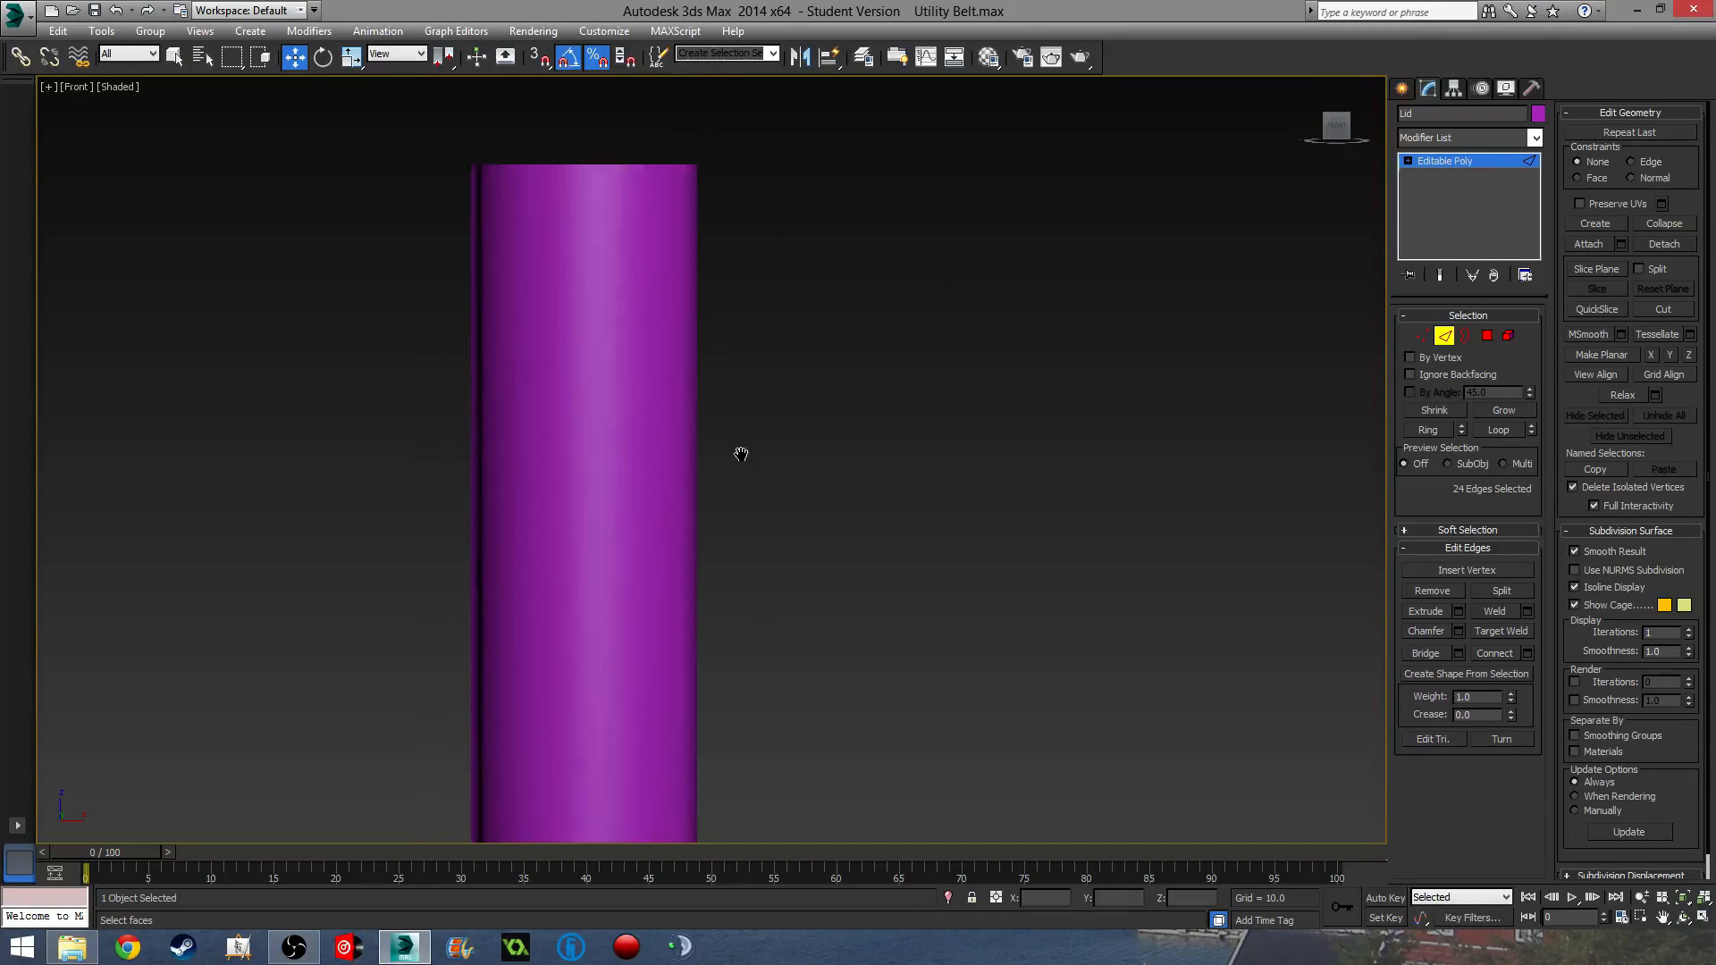
scroll(741, 454, down, 6)
scroll(652, 452, up, 6)
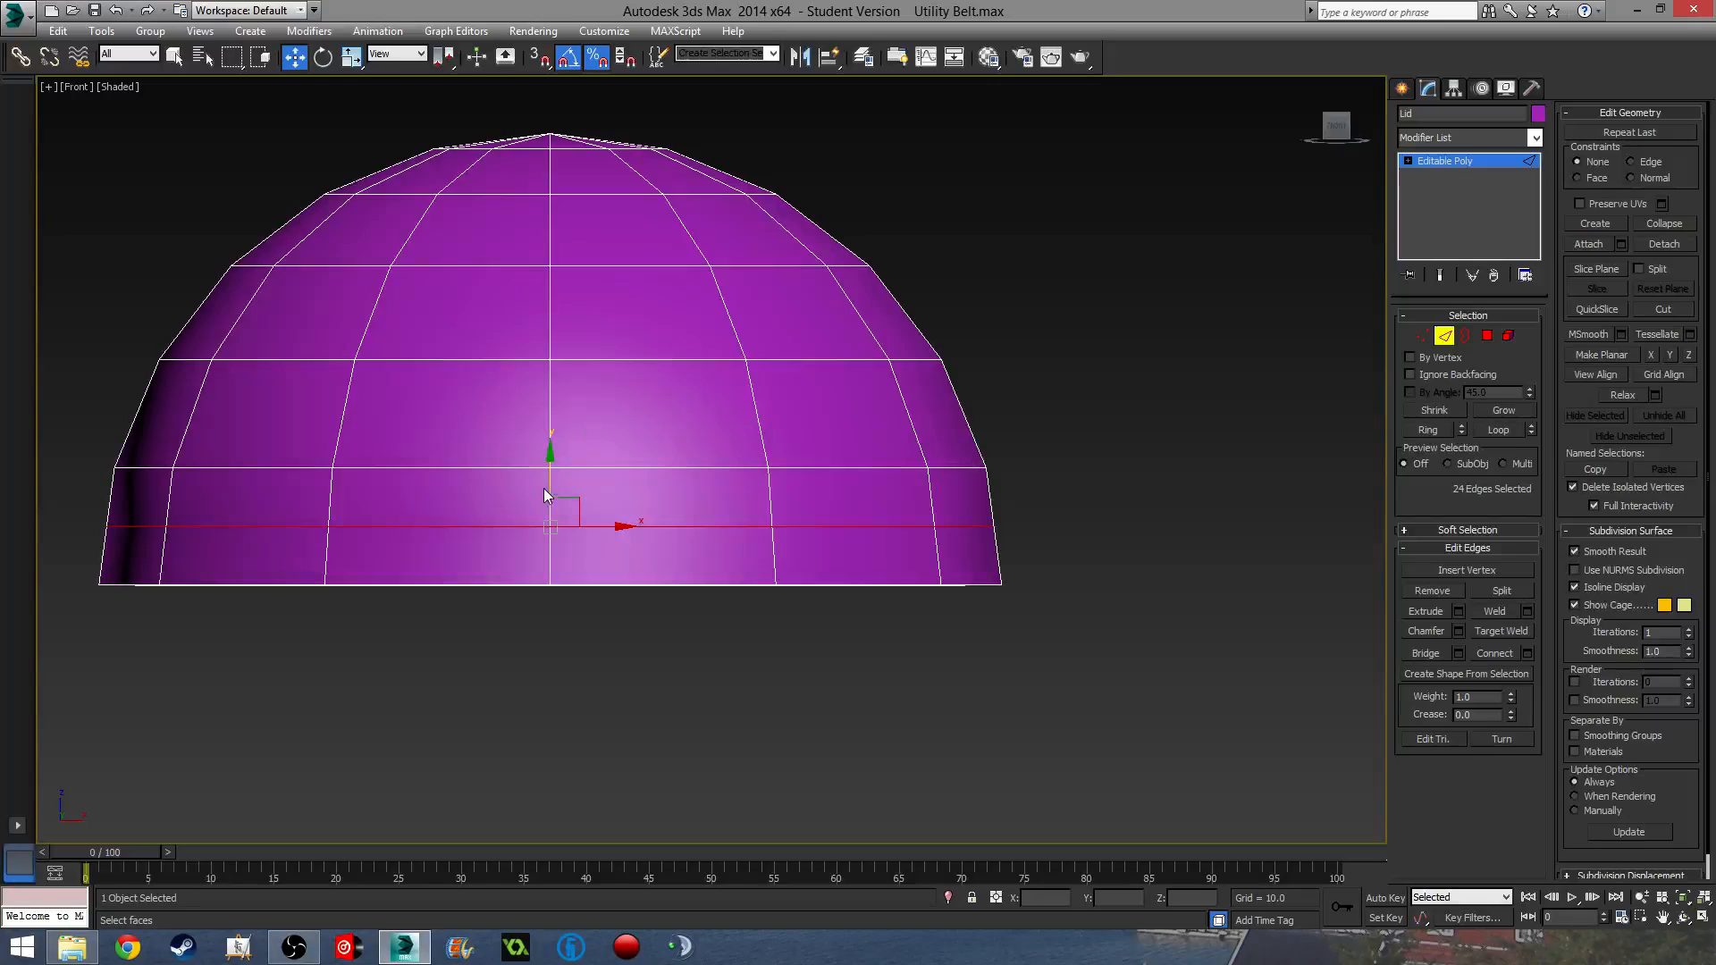
drag(549, 482, 549, 497)
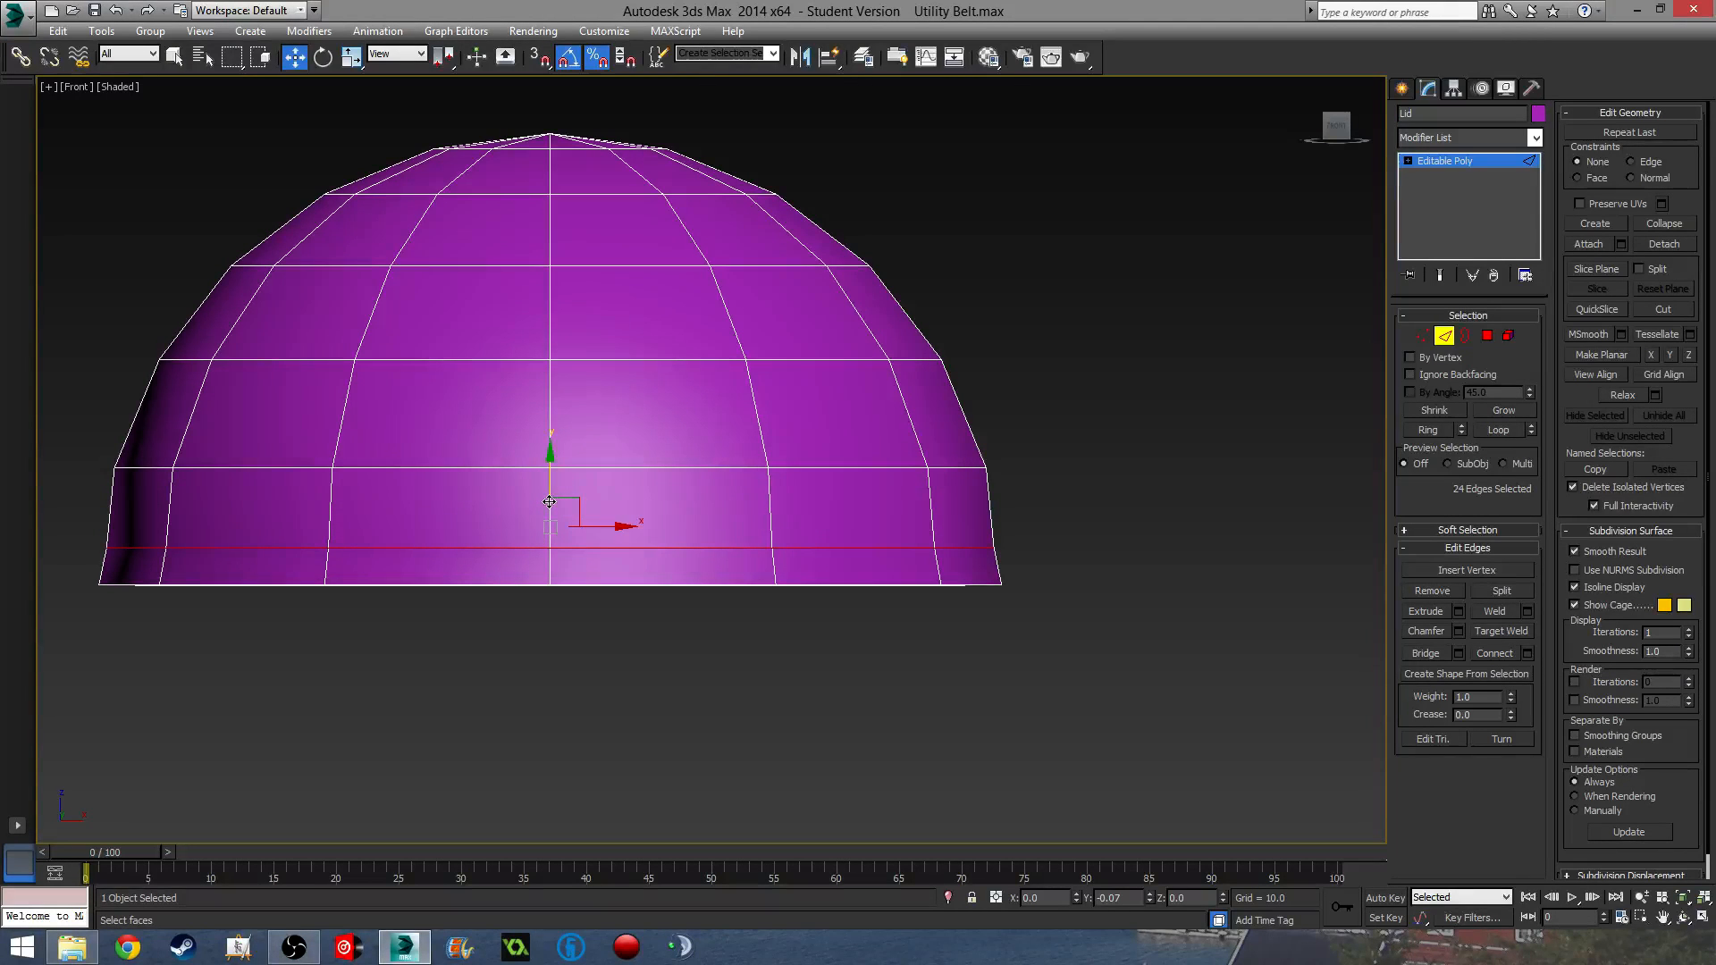
drag(550, 502, 550, 503)
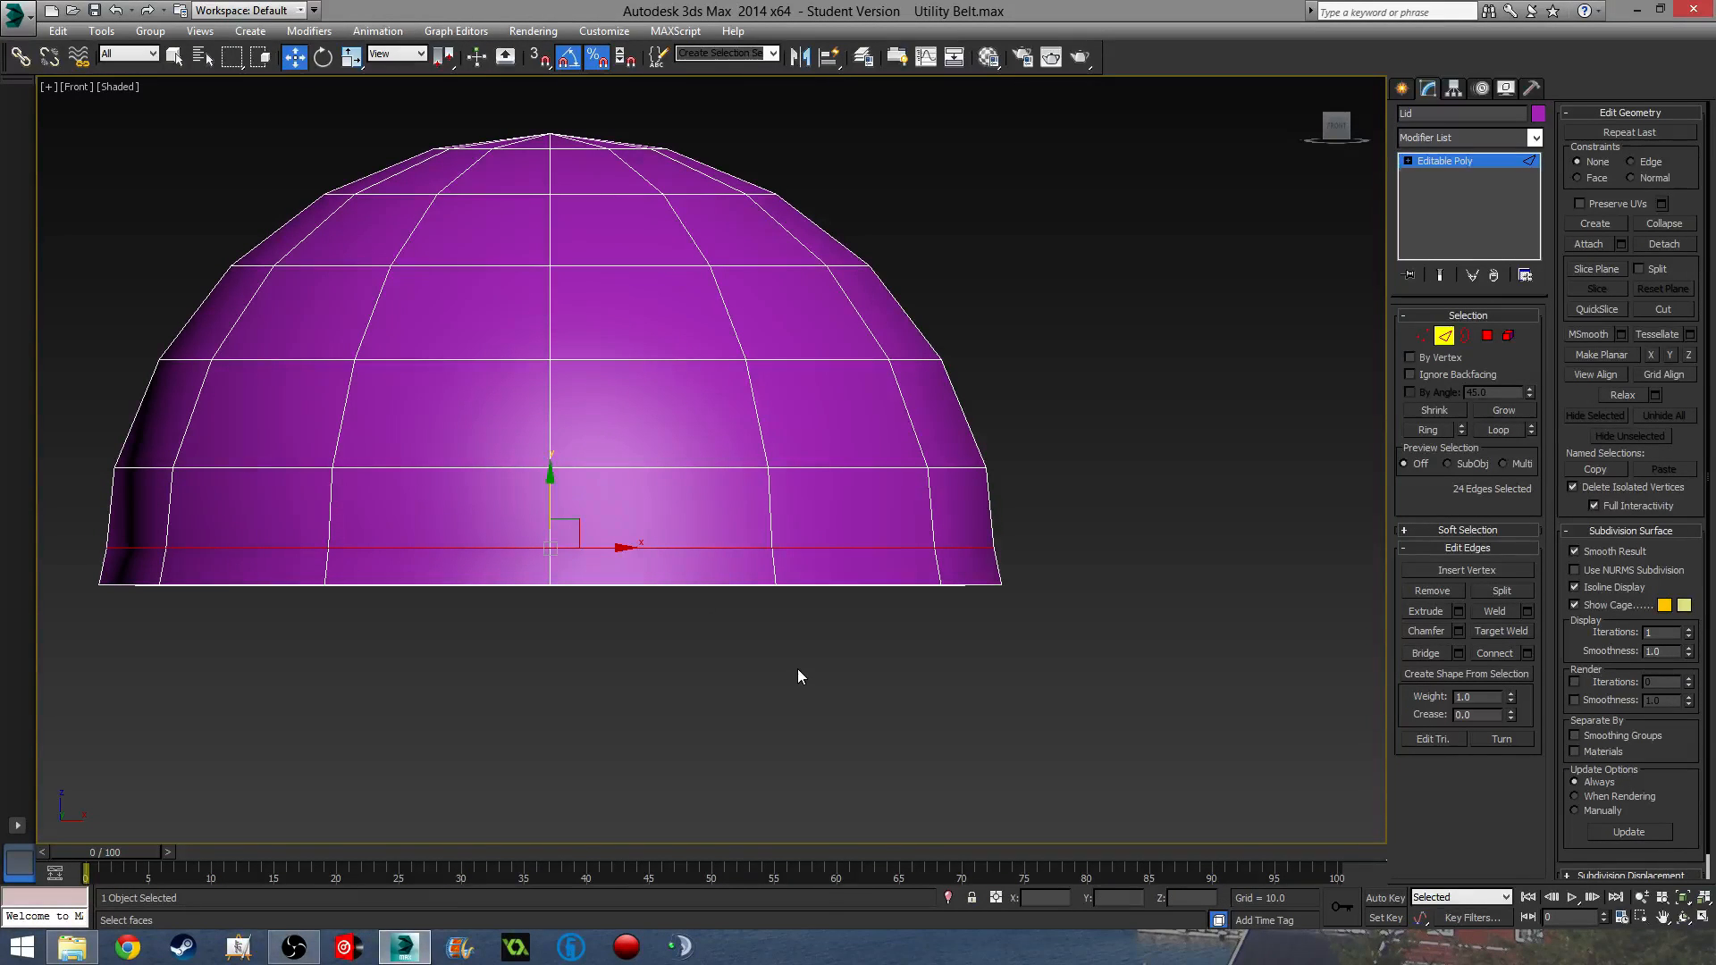
- Scale the selected edge loop uniformly to 101 percent with the angle and percent snaps off, then switch both snaps back on
key(r)
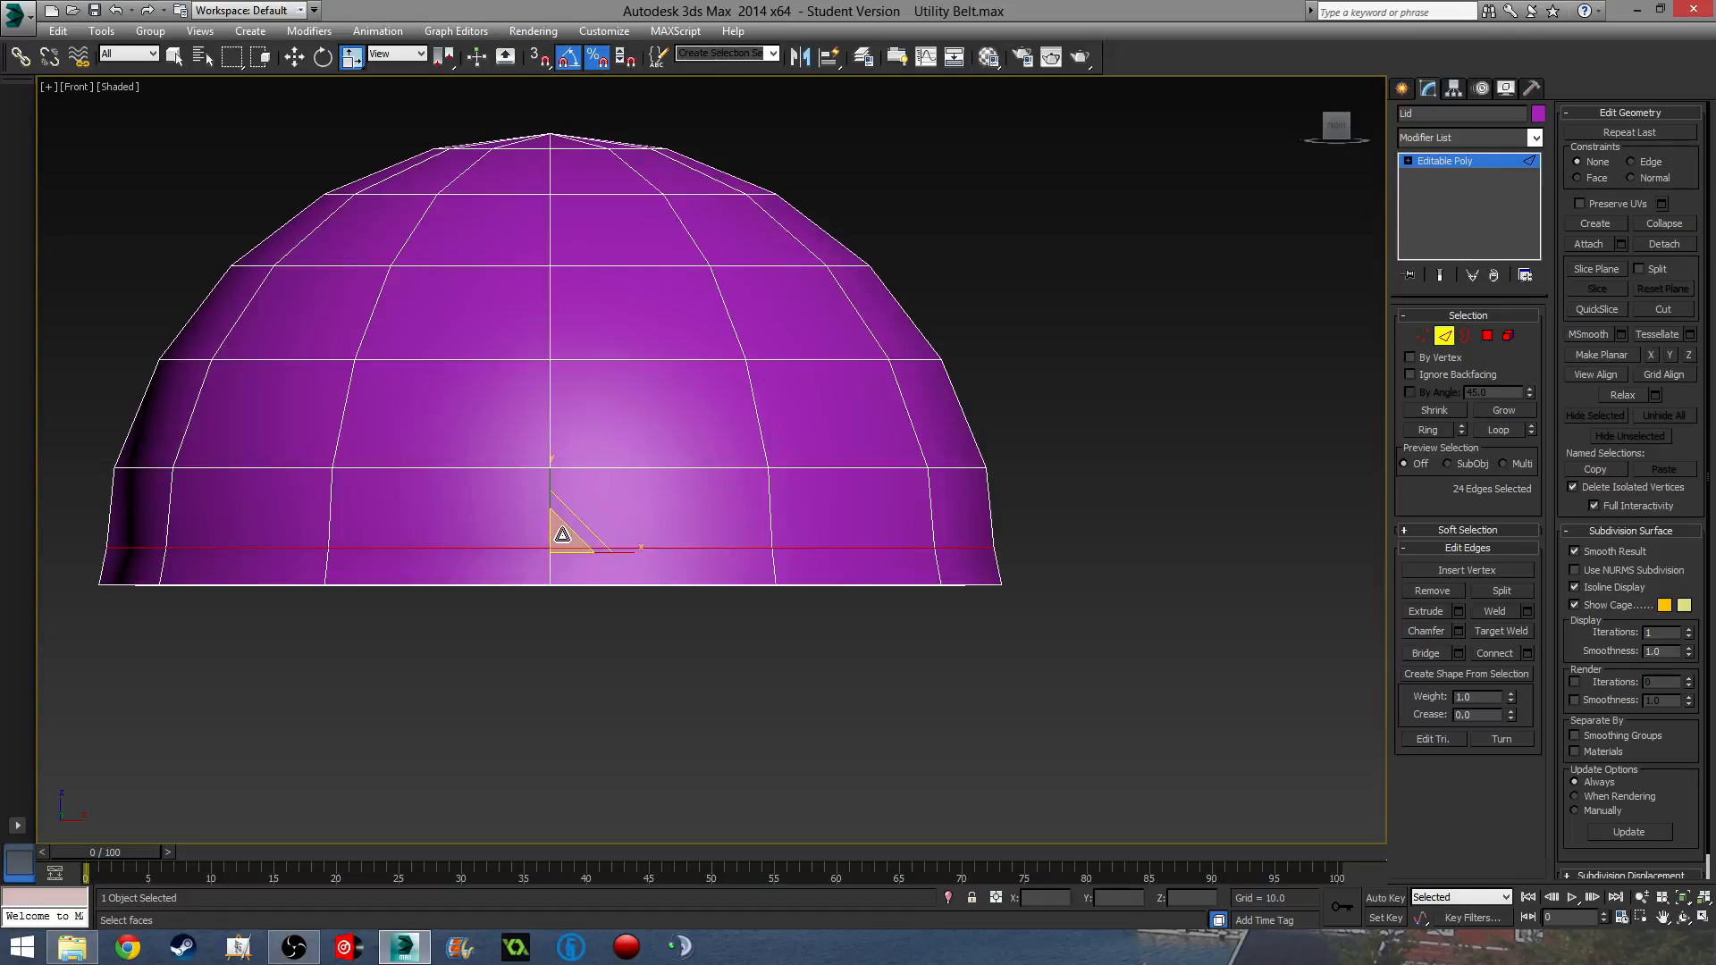
drag(569, 532, 570, 536)
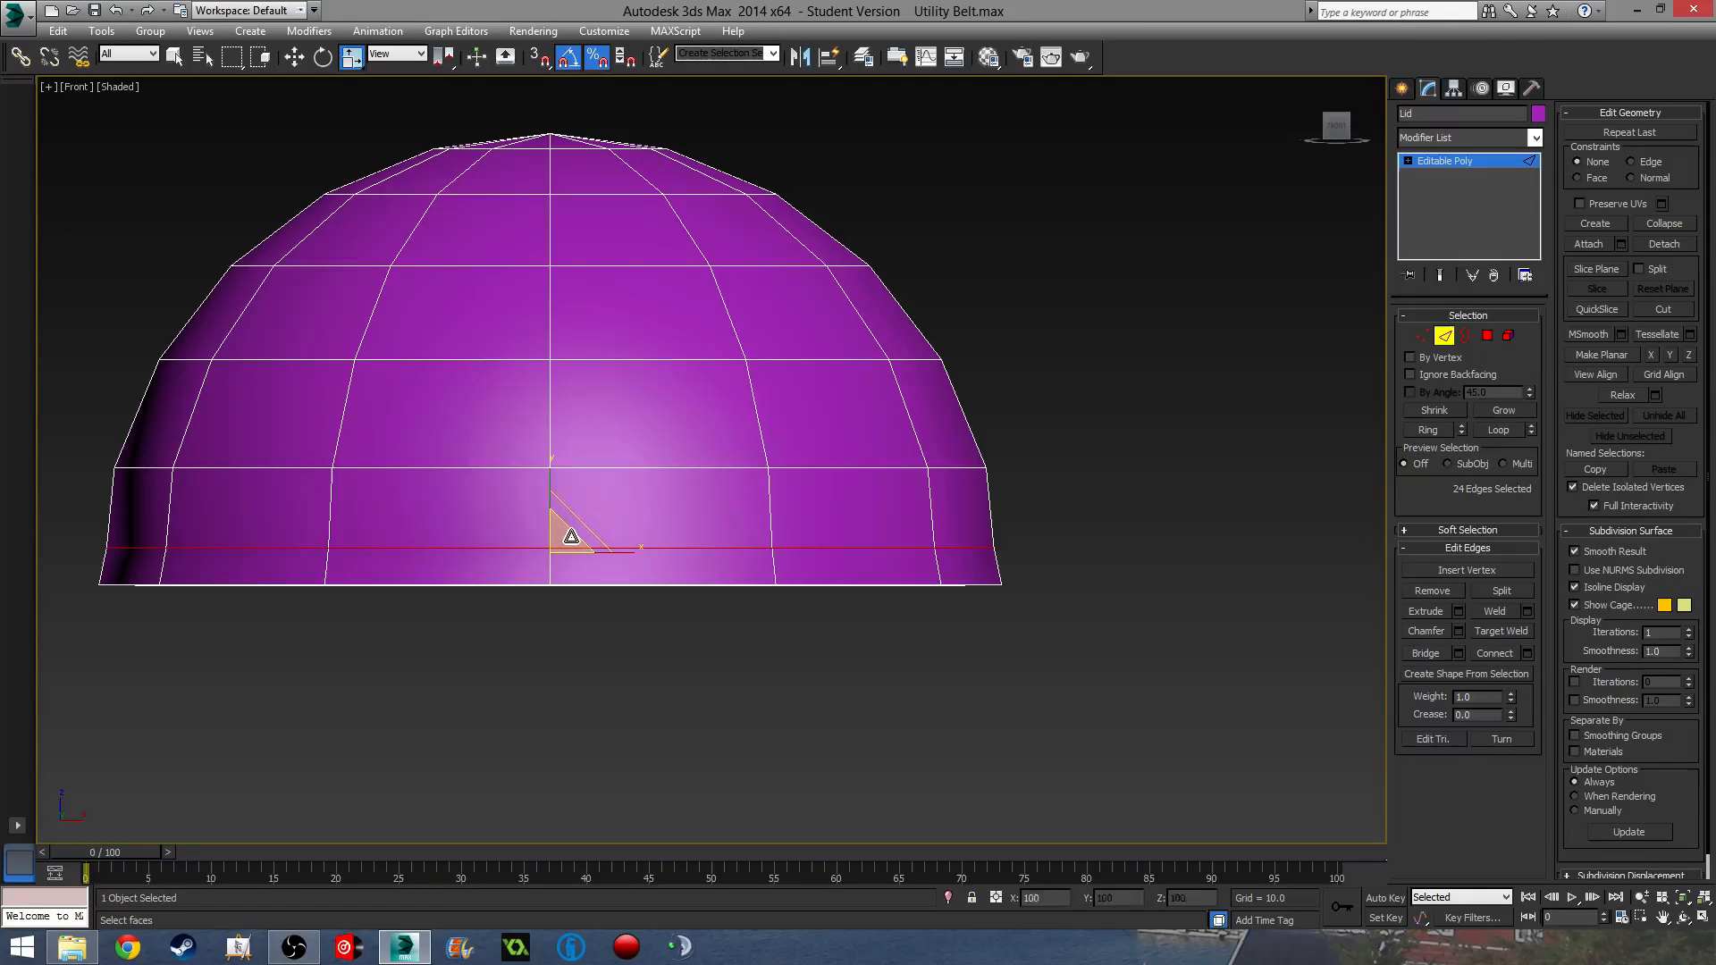
click(570, 58)
click(597, 58)
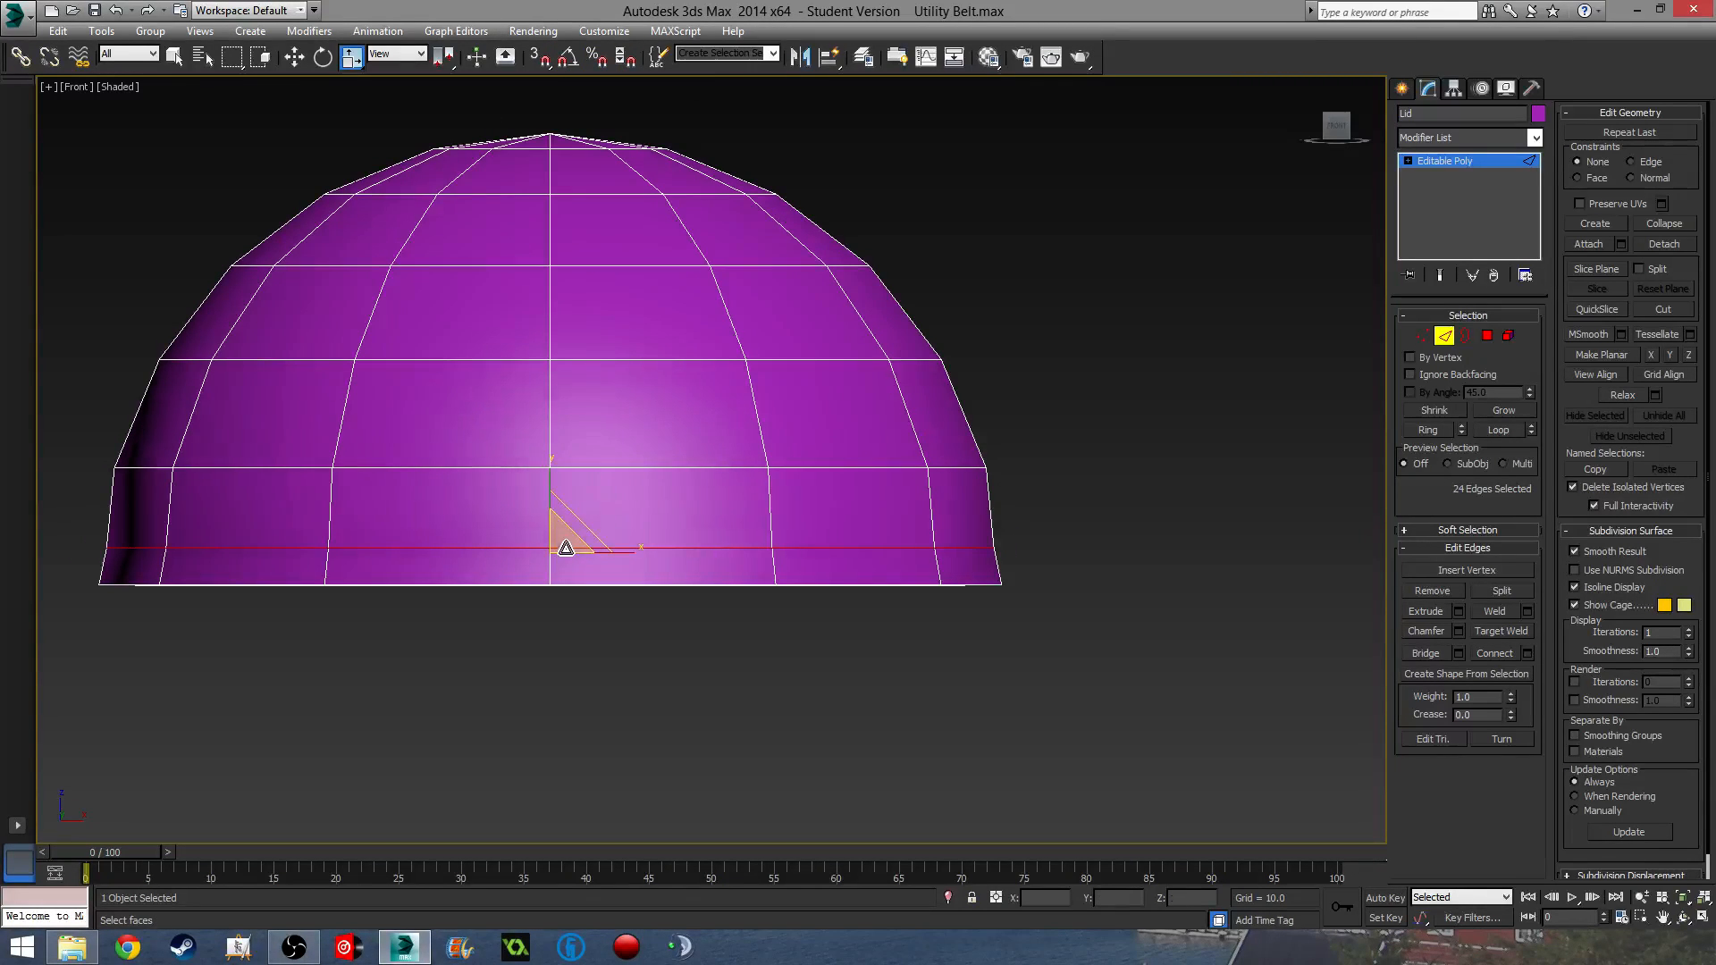
drag(567, 537, 568, 549)
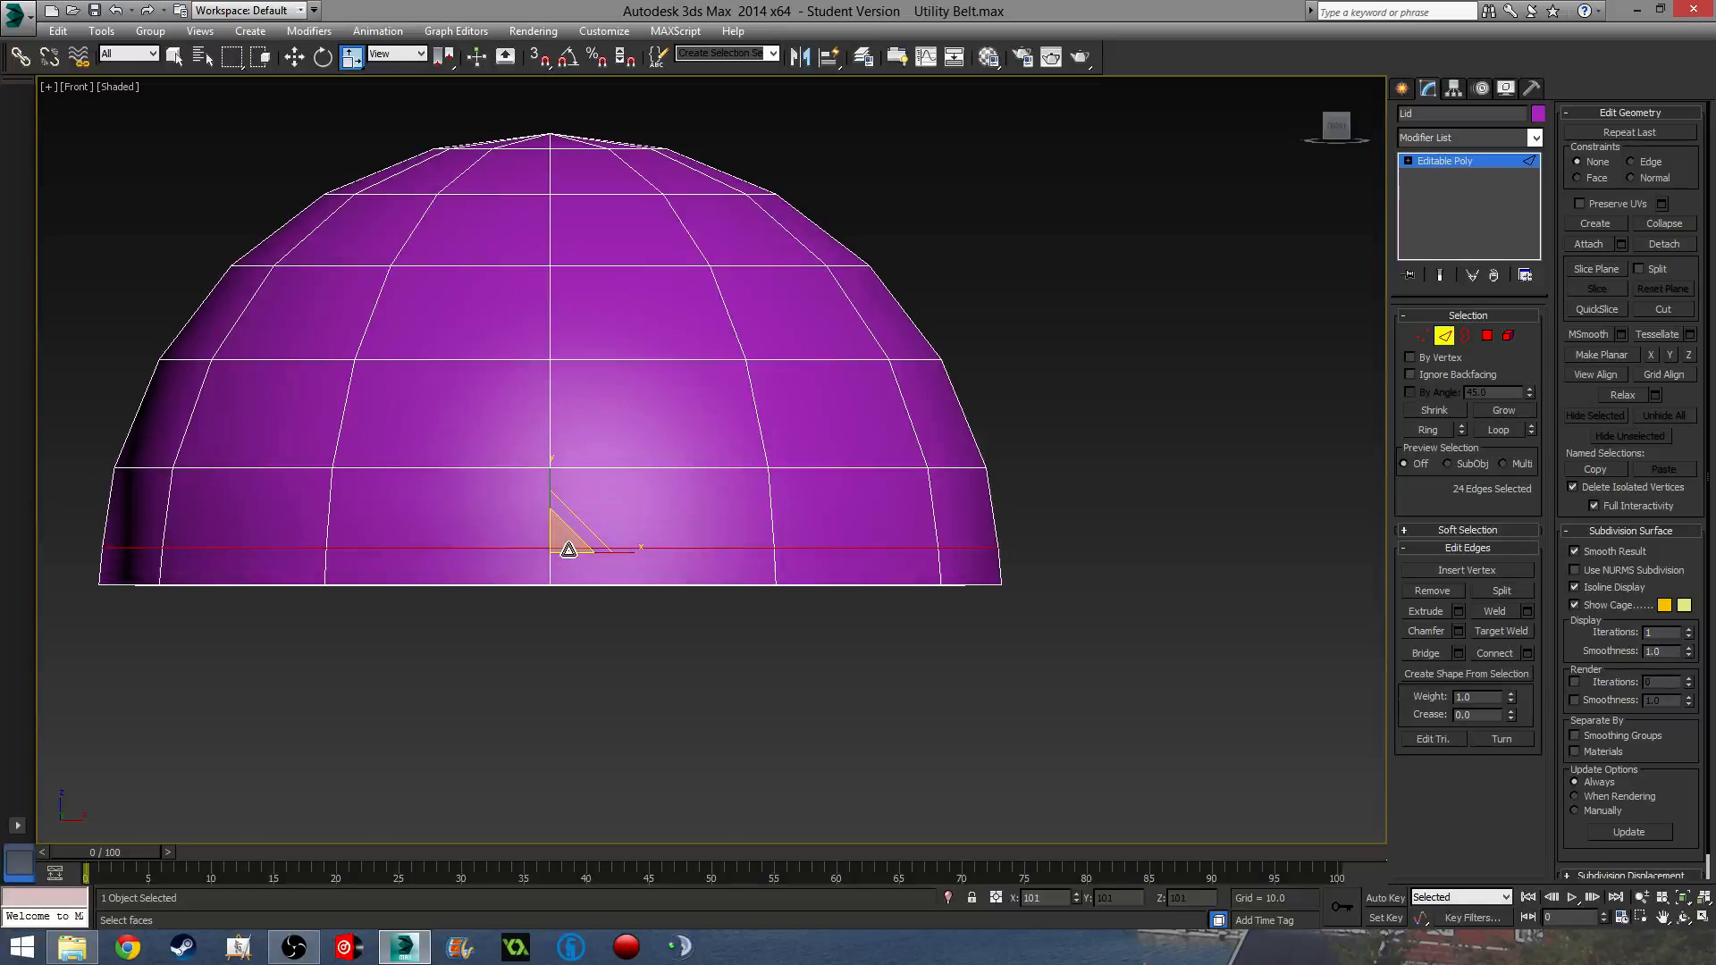
click(676, 602)
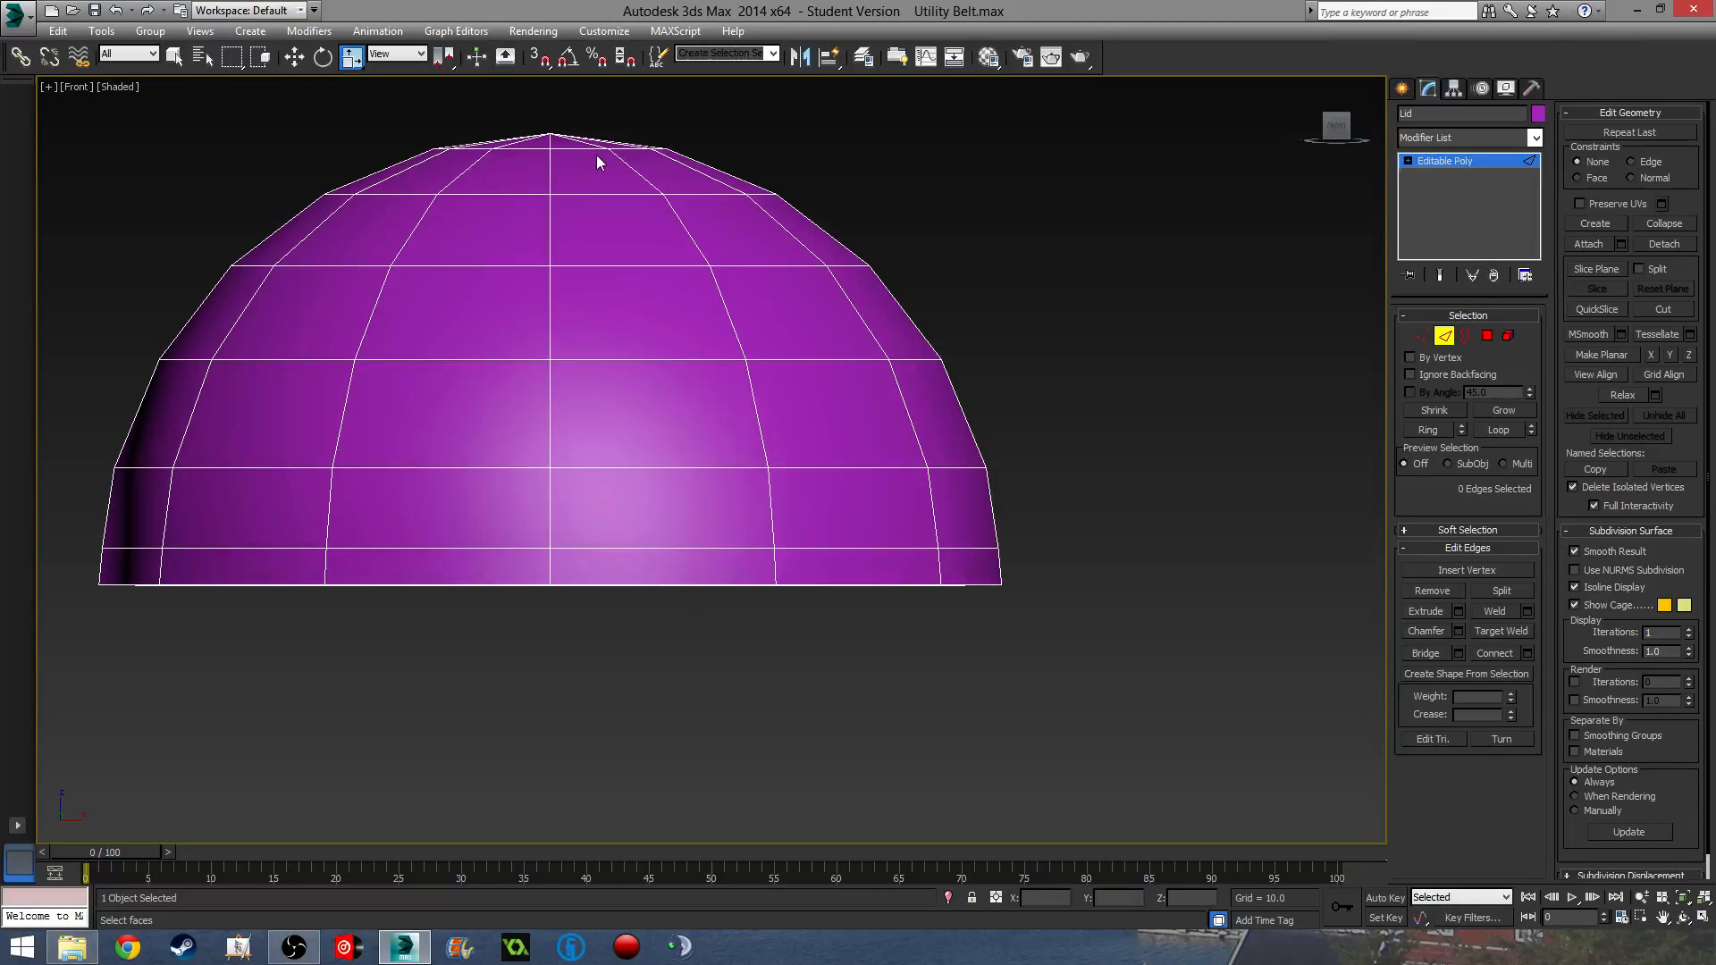
click(568, 56)
click(597, 57)
- Extrude four adjacent polygons of the lid's lowest inner band inwards by 0.244, twice in succession
click(1490, 338)
middle_drag(716, 578, 763, 341)
scroll(764, 347, down, 1)
middle_drag(670, 486, 754, 317)
scroll(751, 326, down, 2)
alt+middle_drag(740, 465, 738, 454)
alt+middle_drag(743, 275, 741, 242)
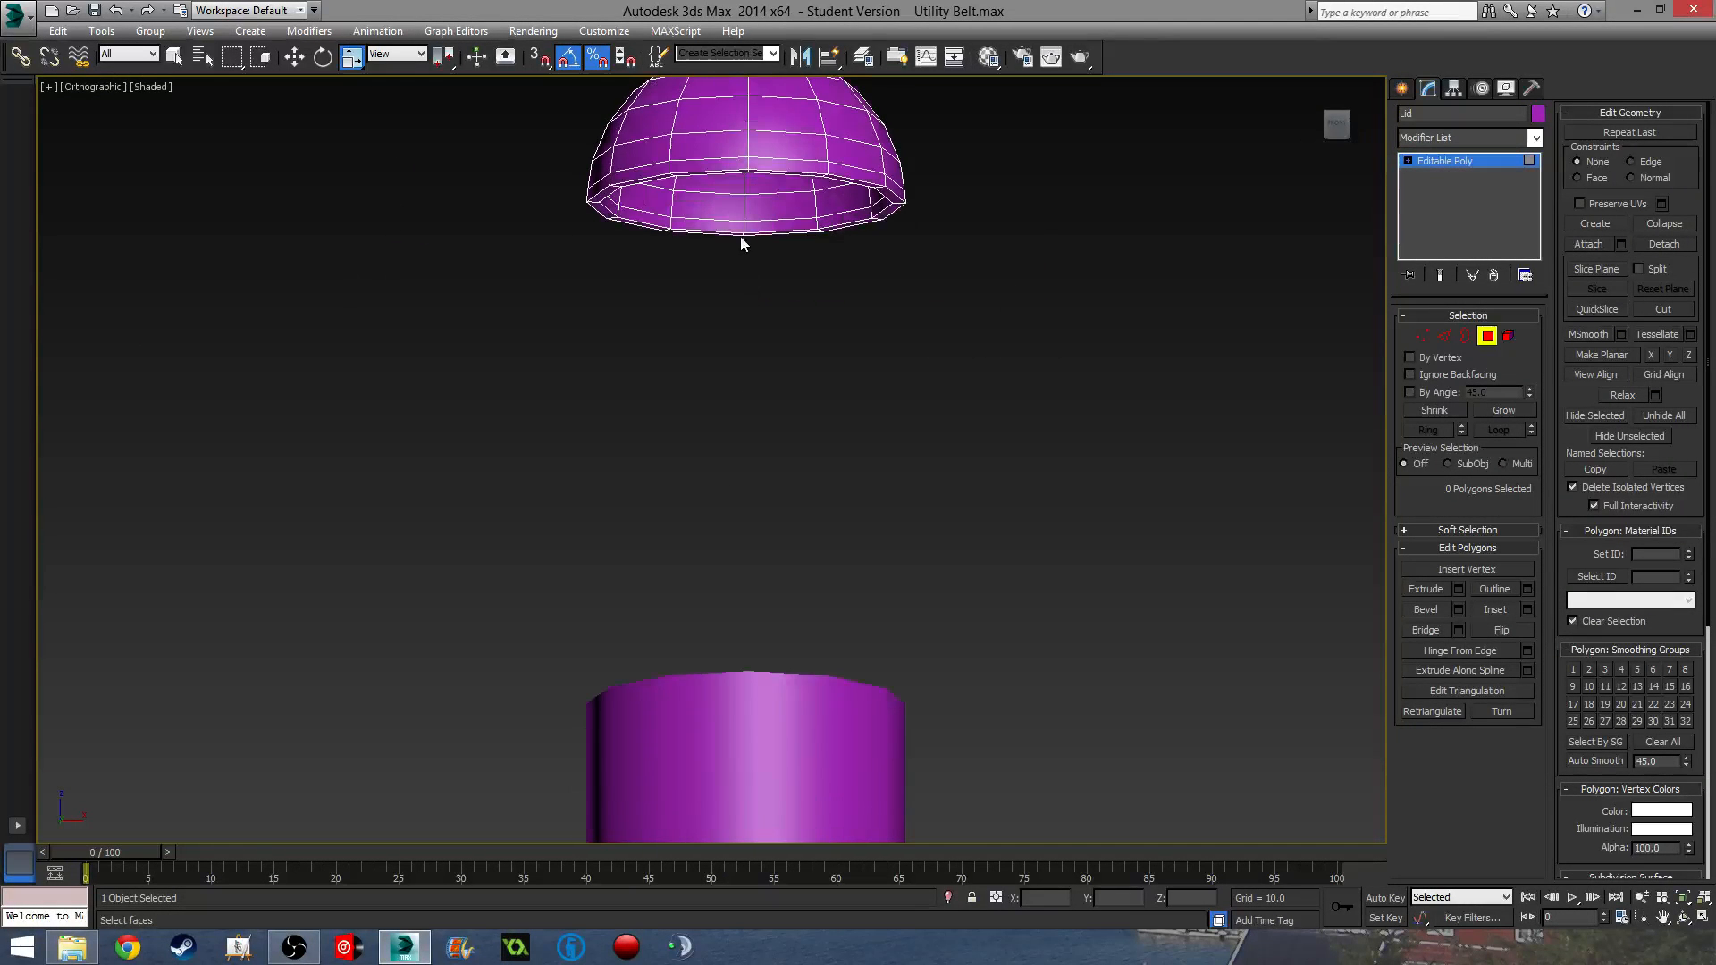
click(720, 223)
ctrl+click(762, 225)
scroll(750, 219, up, 3)
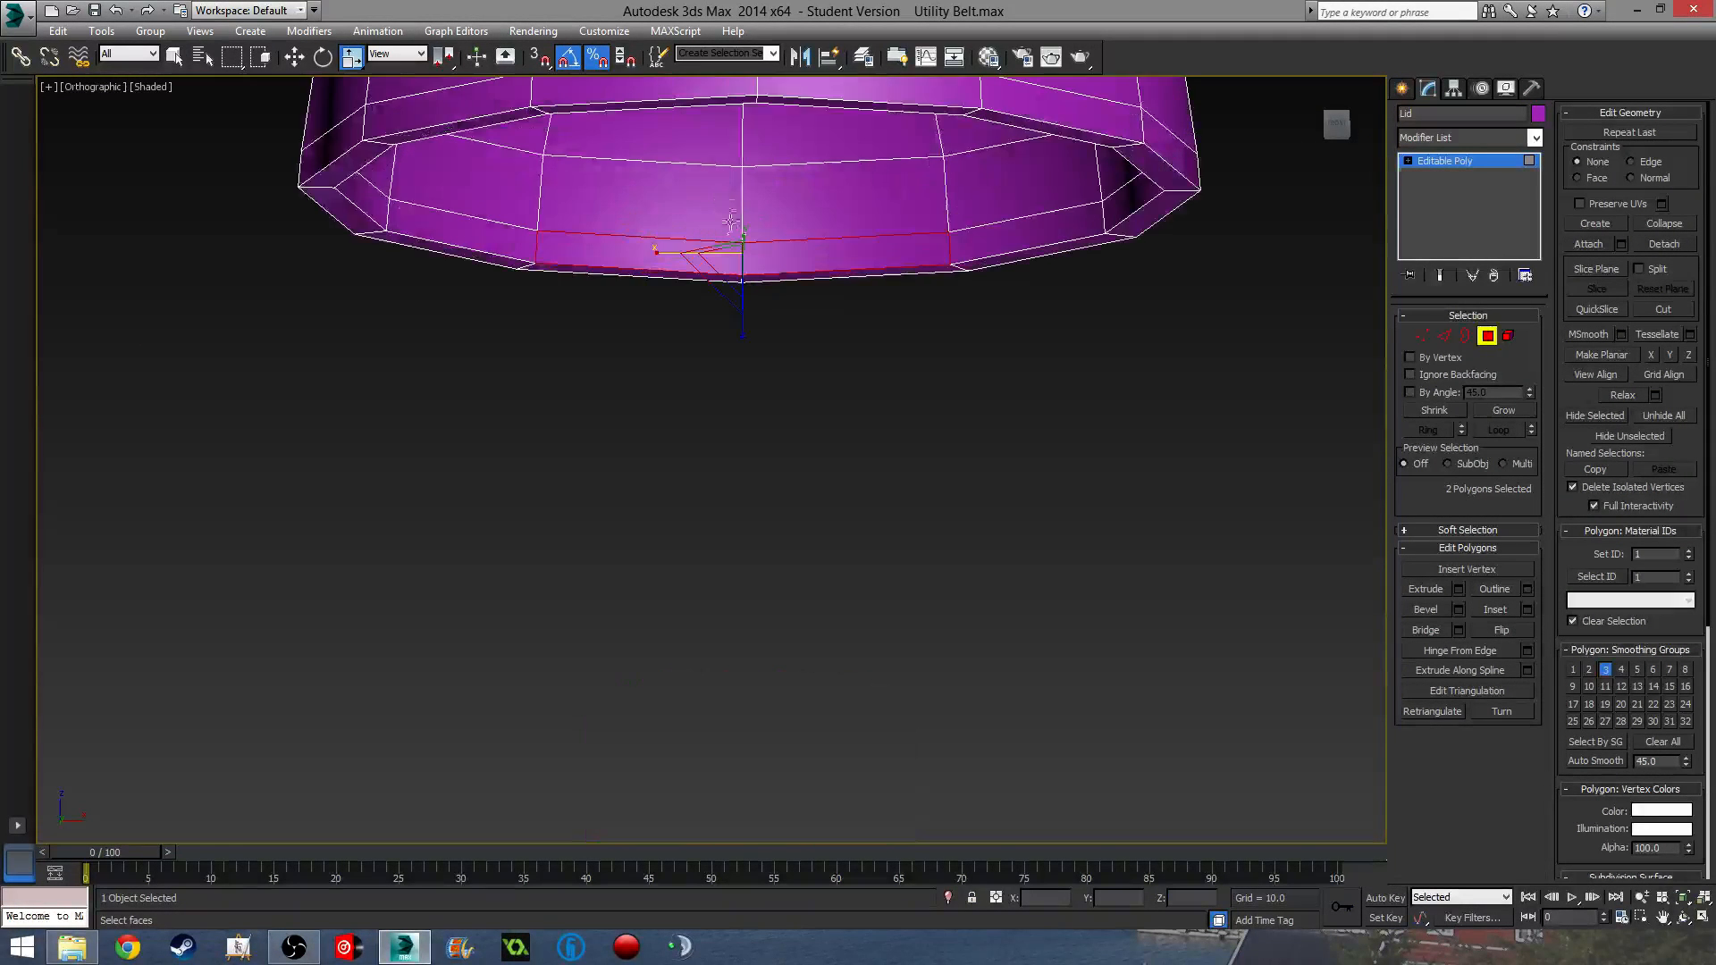
scroll(750, 257, down, 1)
alt+middle_drag(753, 259, 596, 248)
ctrl+click(596, 248)
ctrl+click(577, 244)
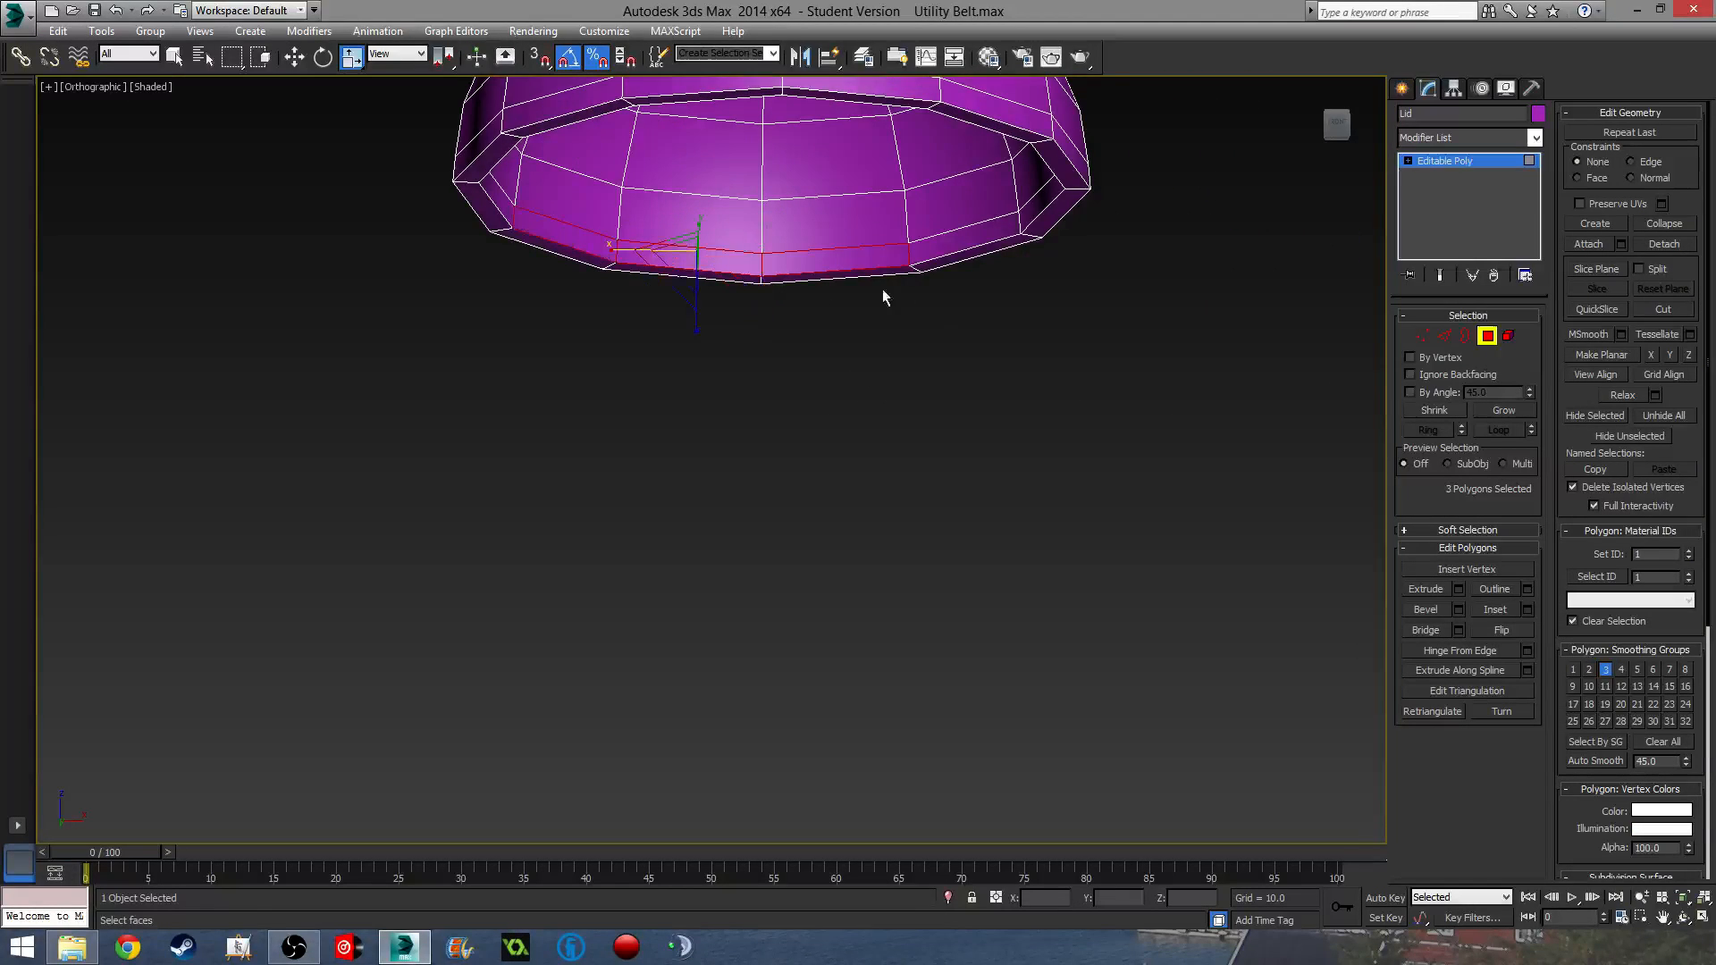
alt+middle_drag(882, 288, 1077, 347)
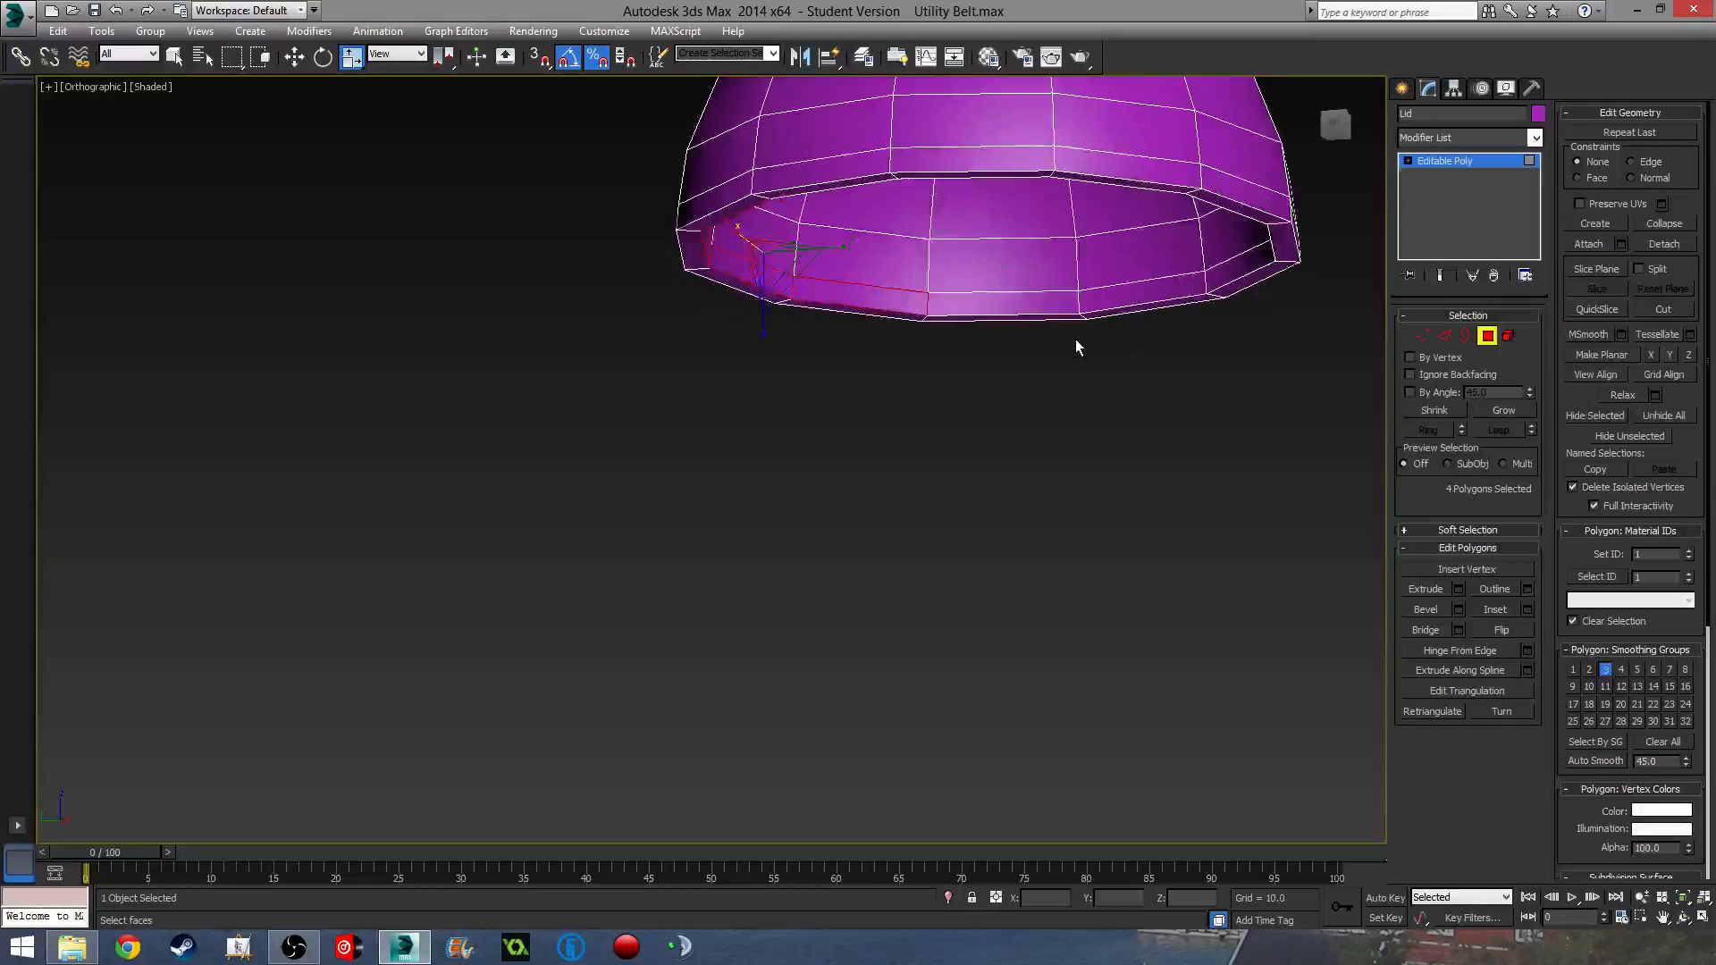
click(1458, 589)
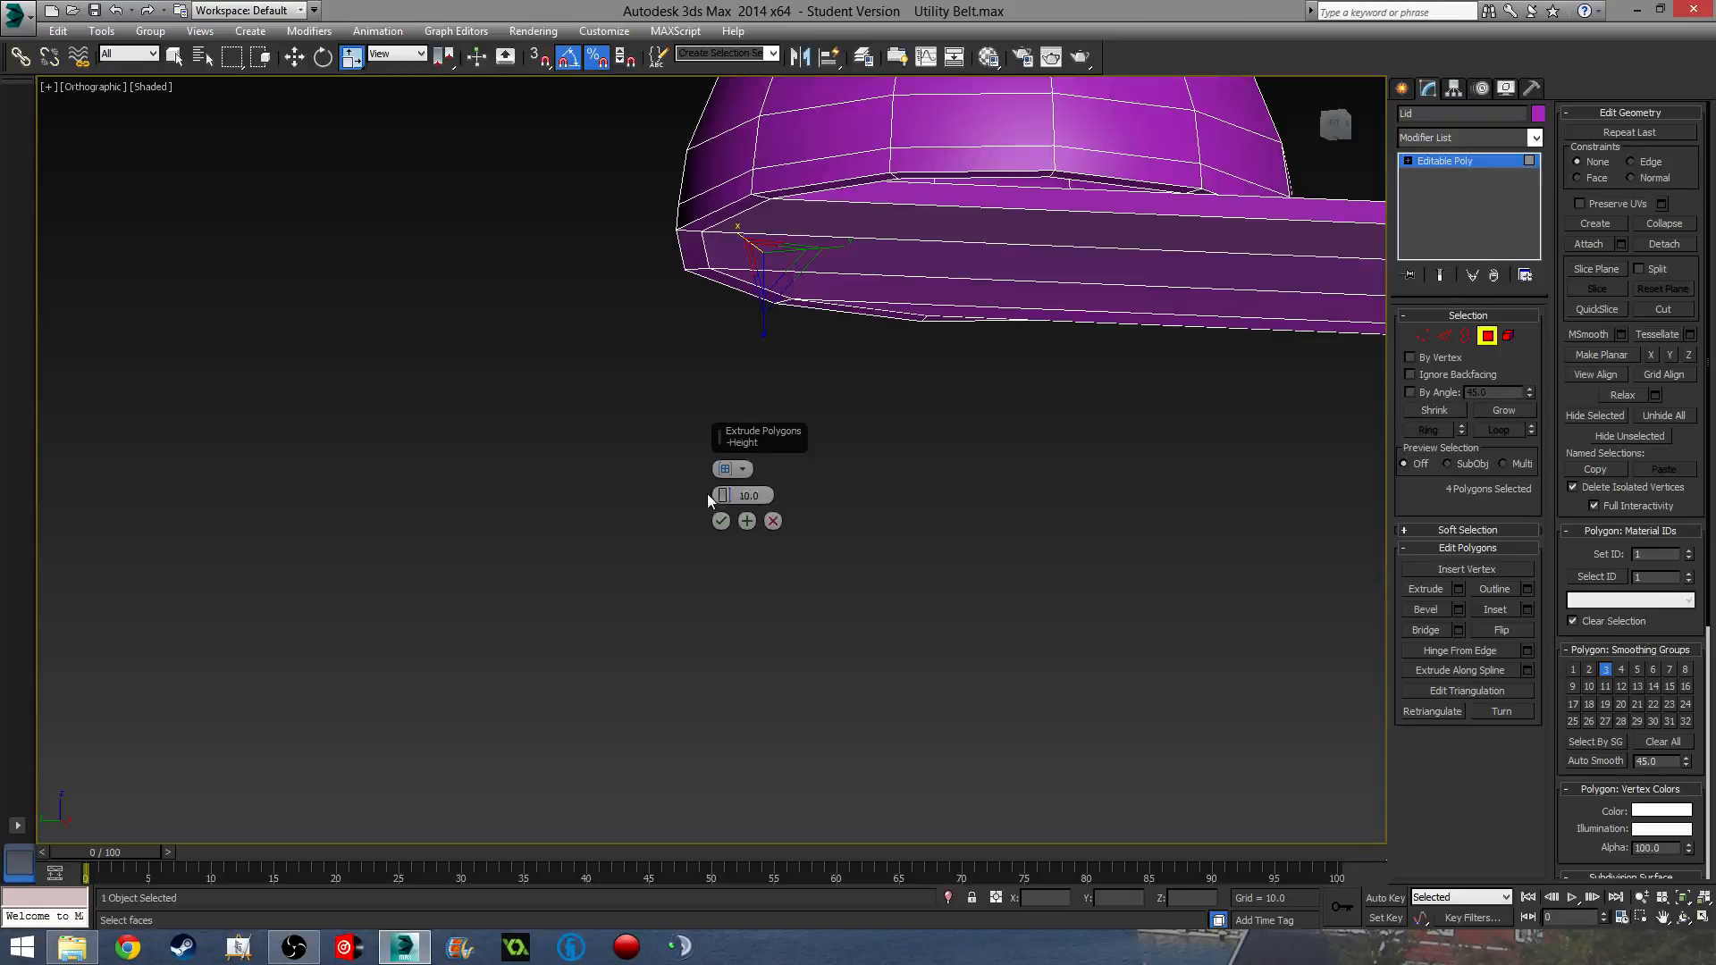
drag(722, 495, 700, 679)
alt+middle_drag(729, 532, 554, 332)
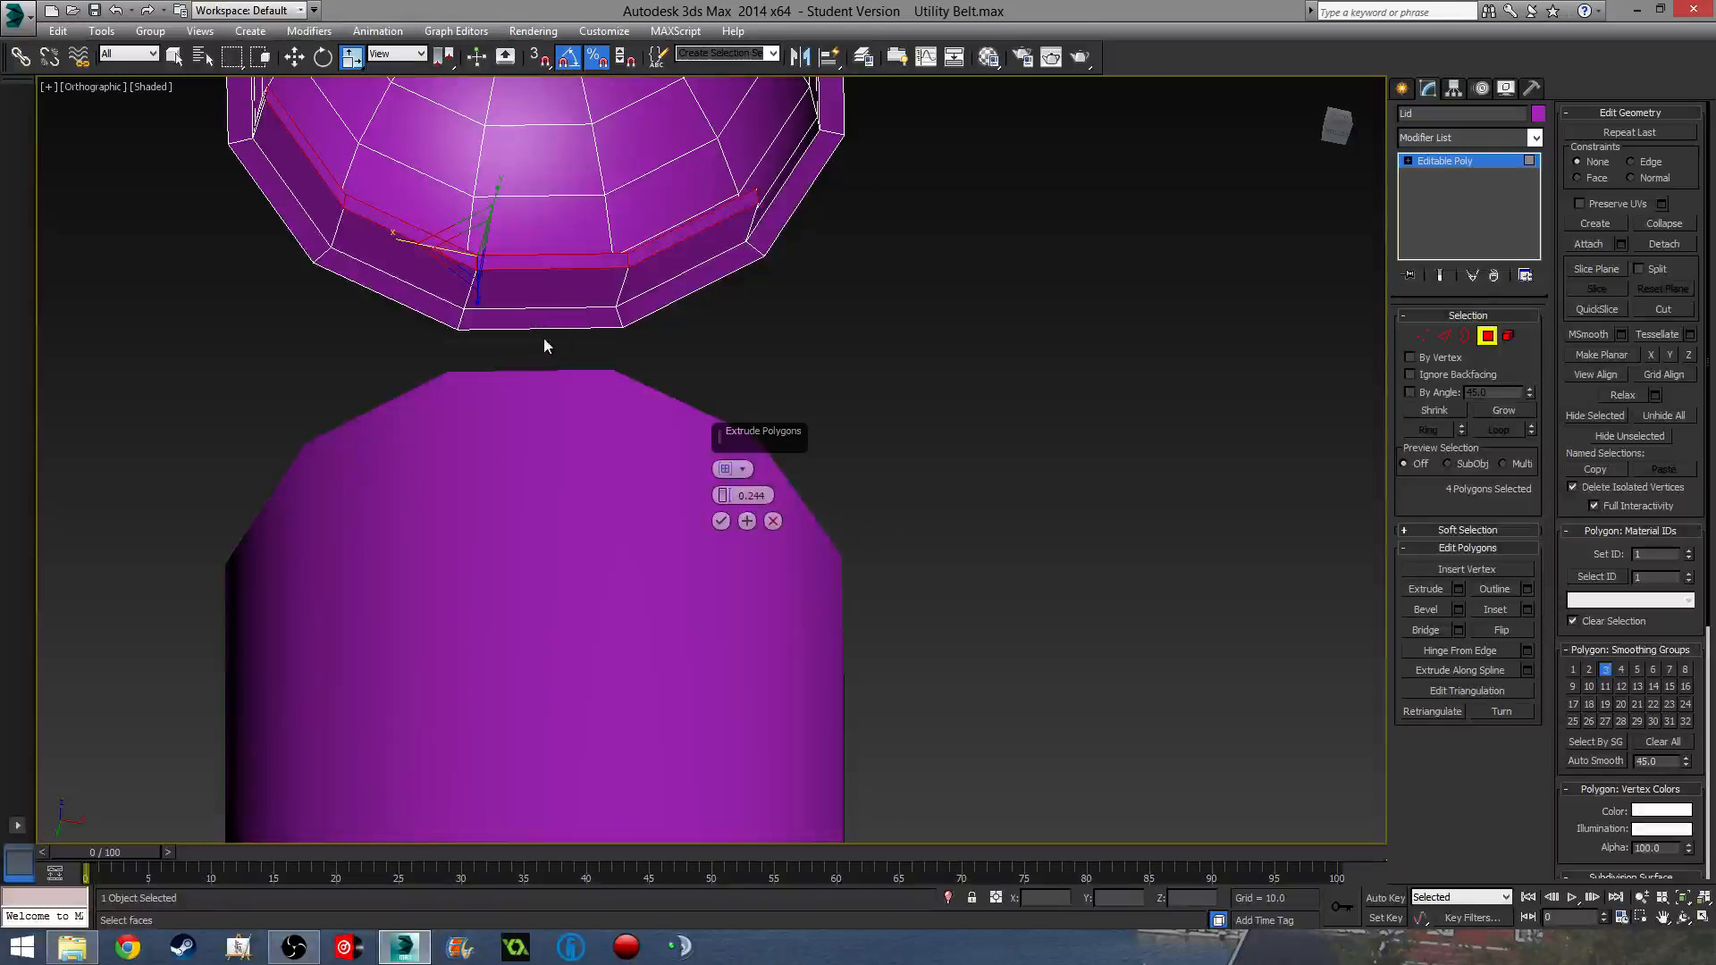
click(747, 526)
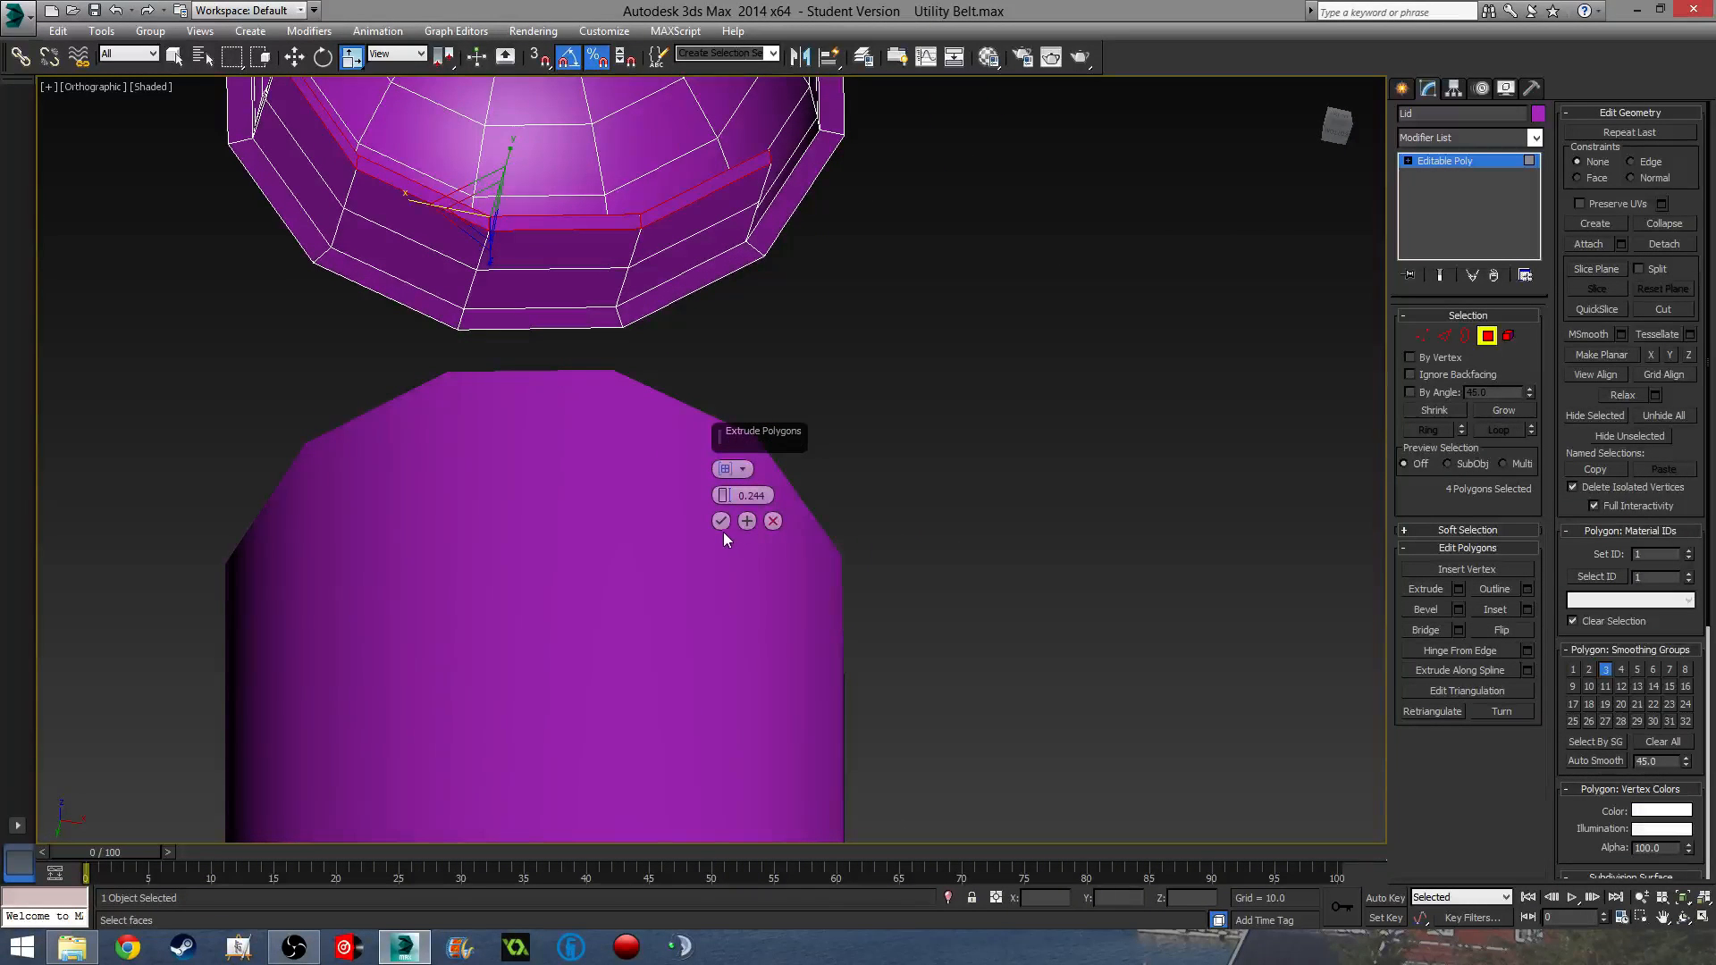
click(720, 523)
- Undo the second extrusion and scale the first extrusion's four end polygons slightly narrower along X
drag(453, 169, 449, 166)
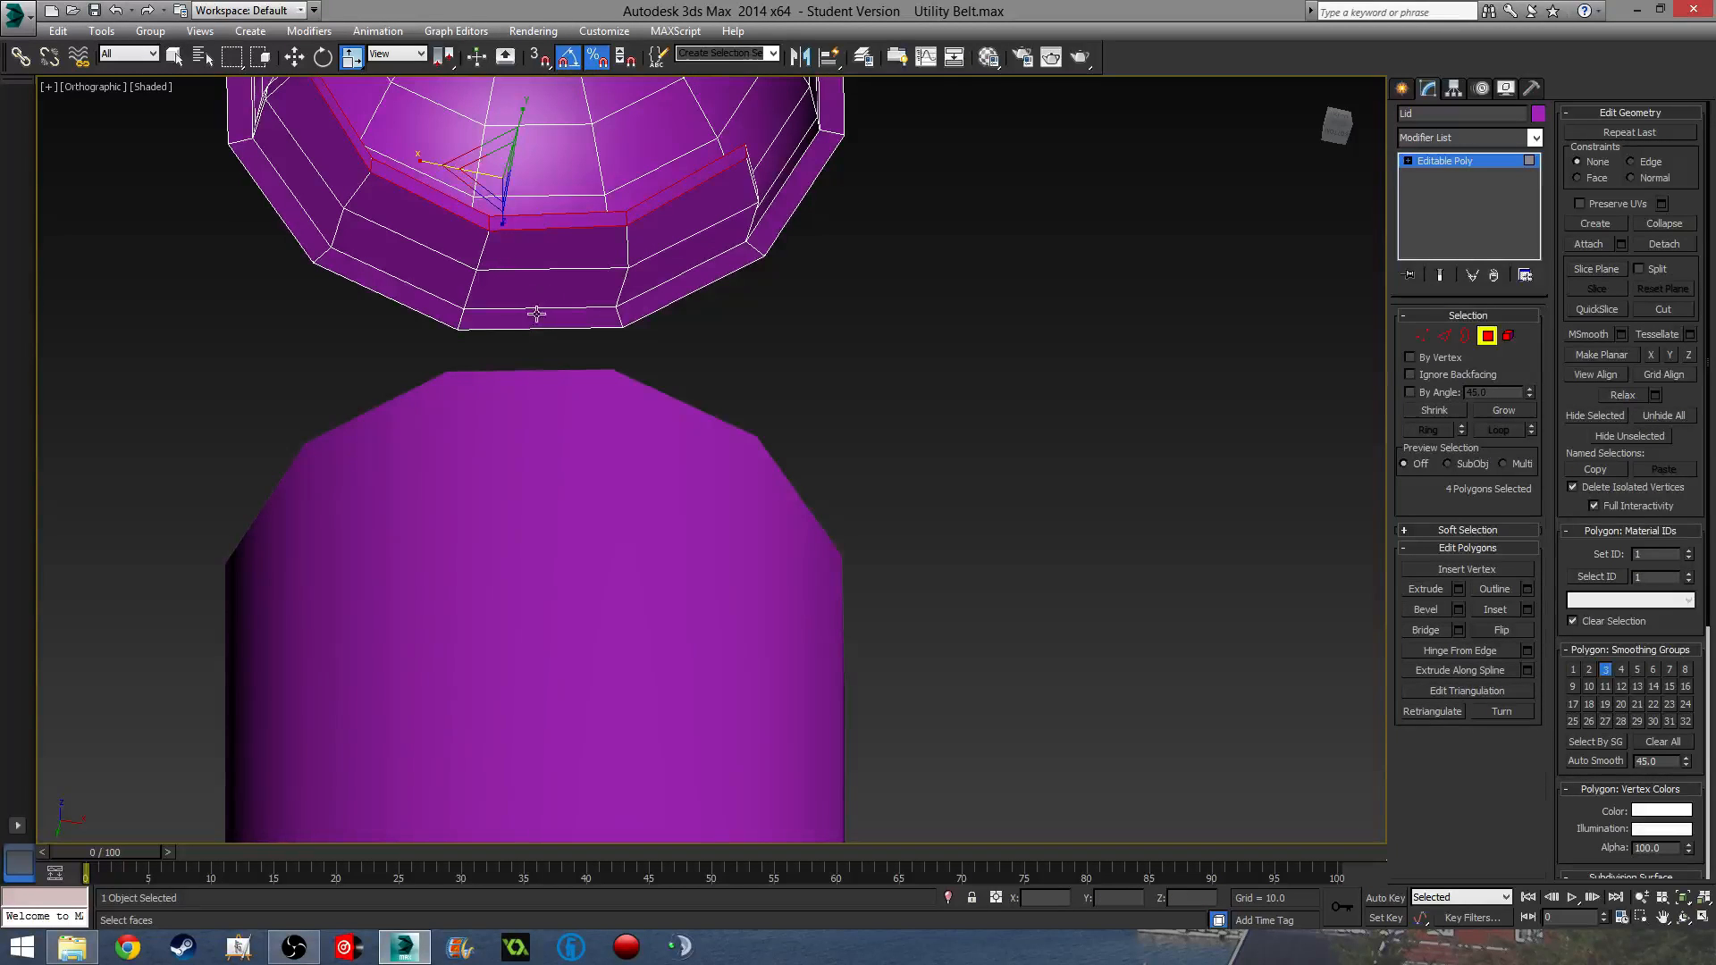
key(ctrl+z)
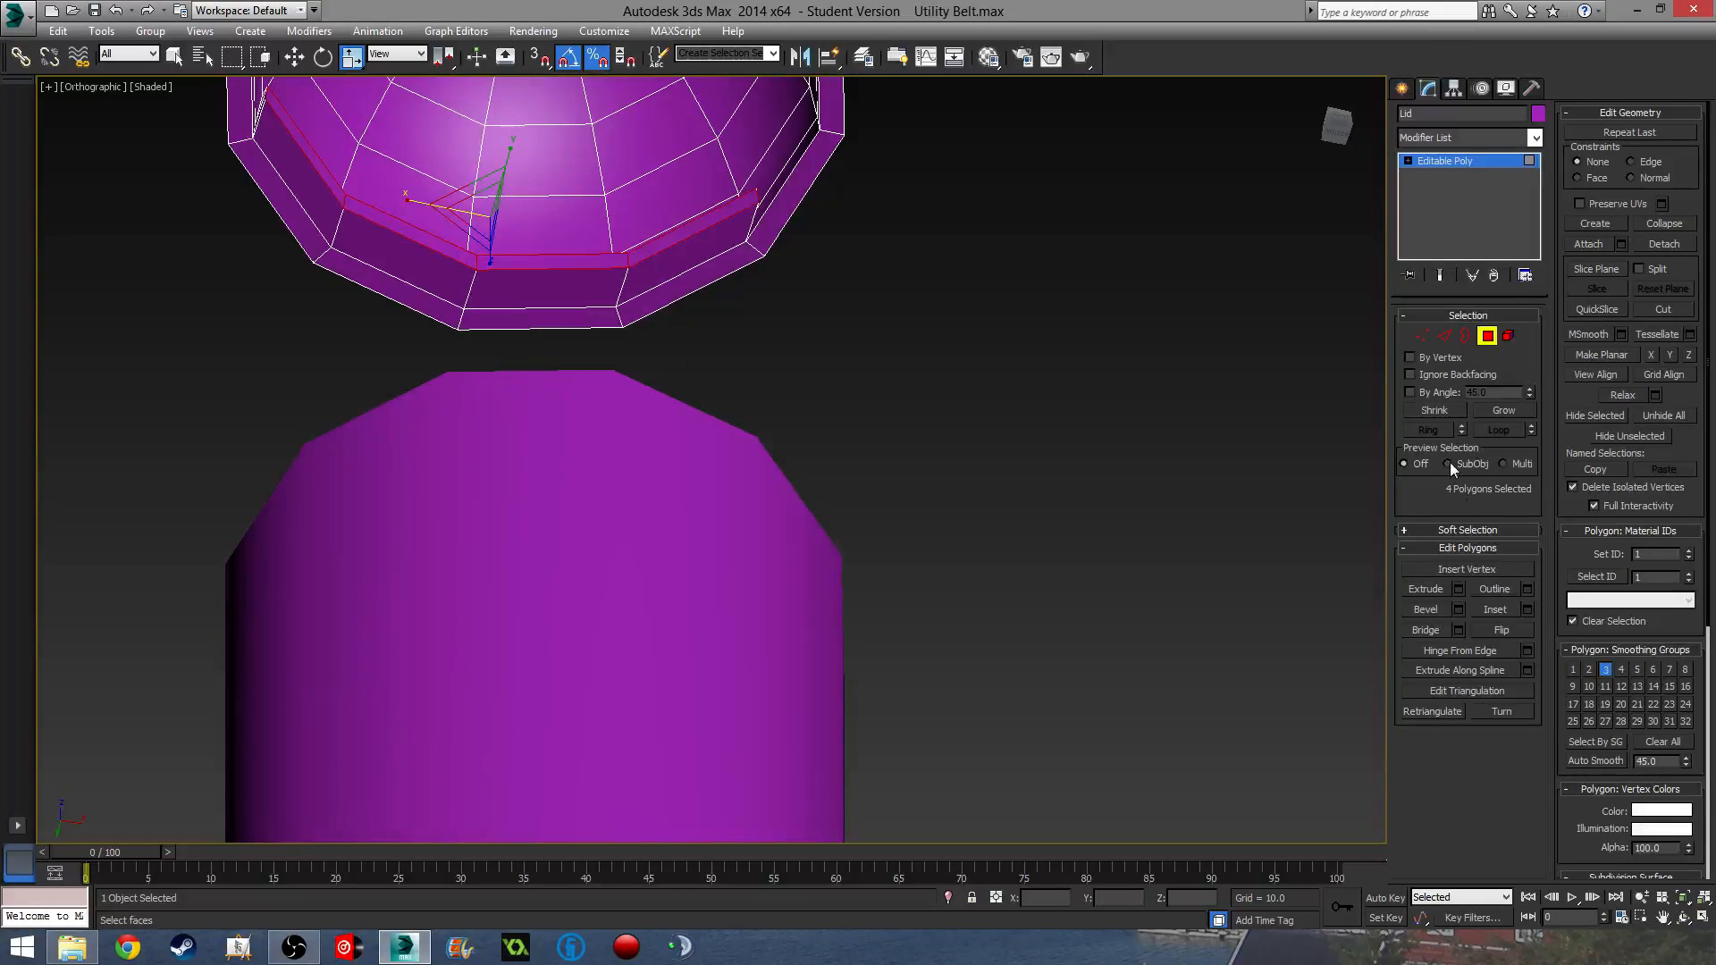
drag(421, 200, 433, 199)
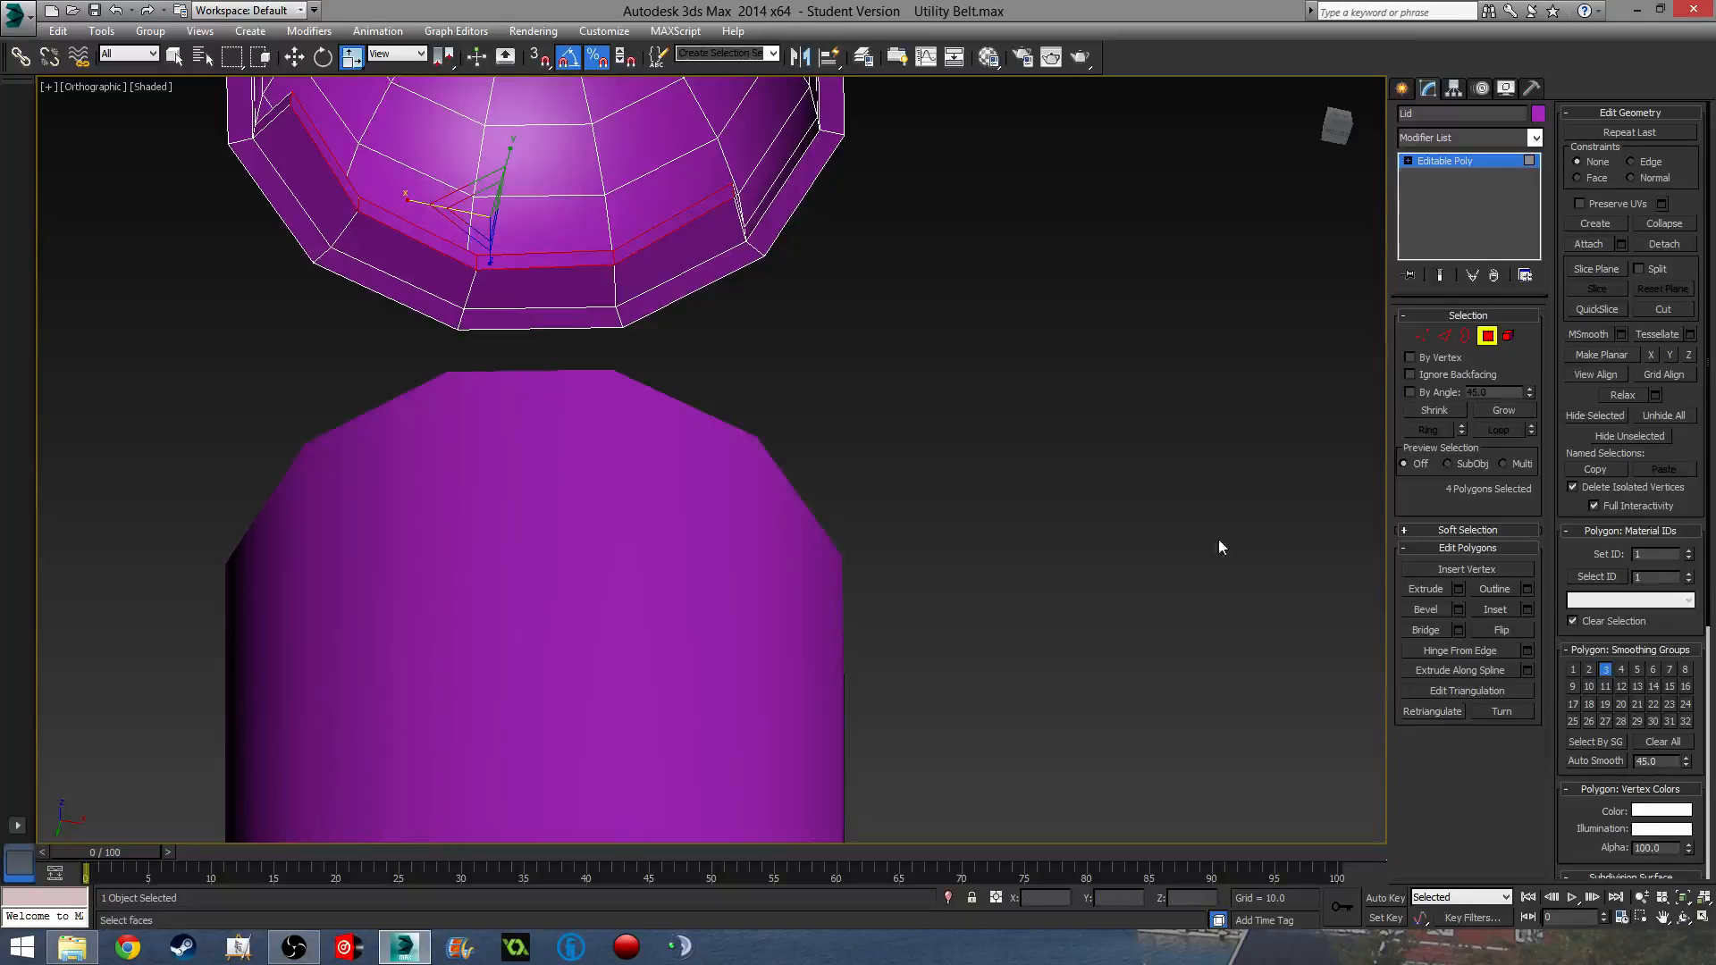
- Extrude the same four polygons by another 0.244 and scale them slightly narrower along X
click(1457, 590)
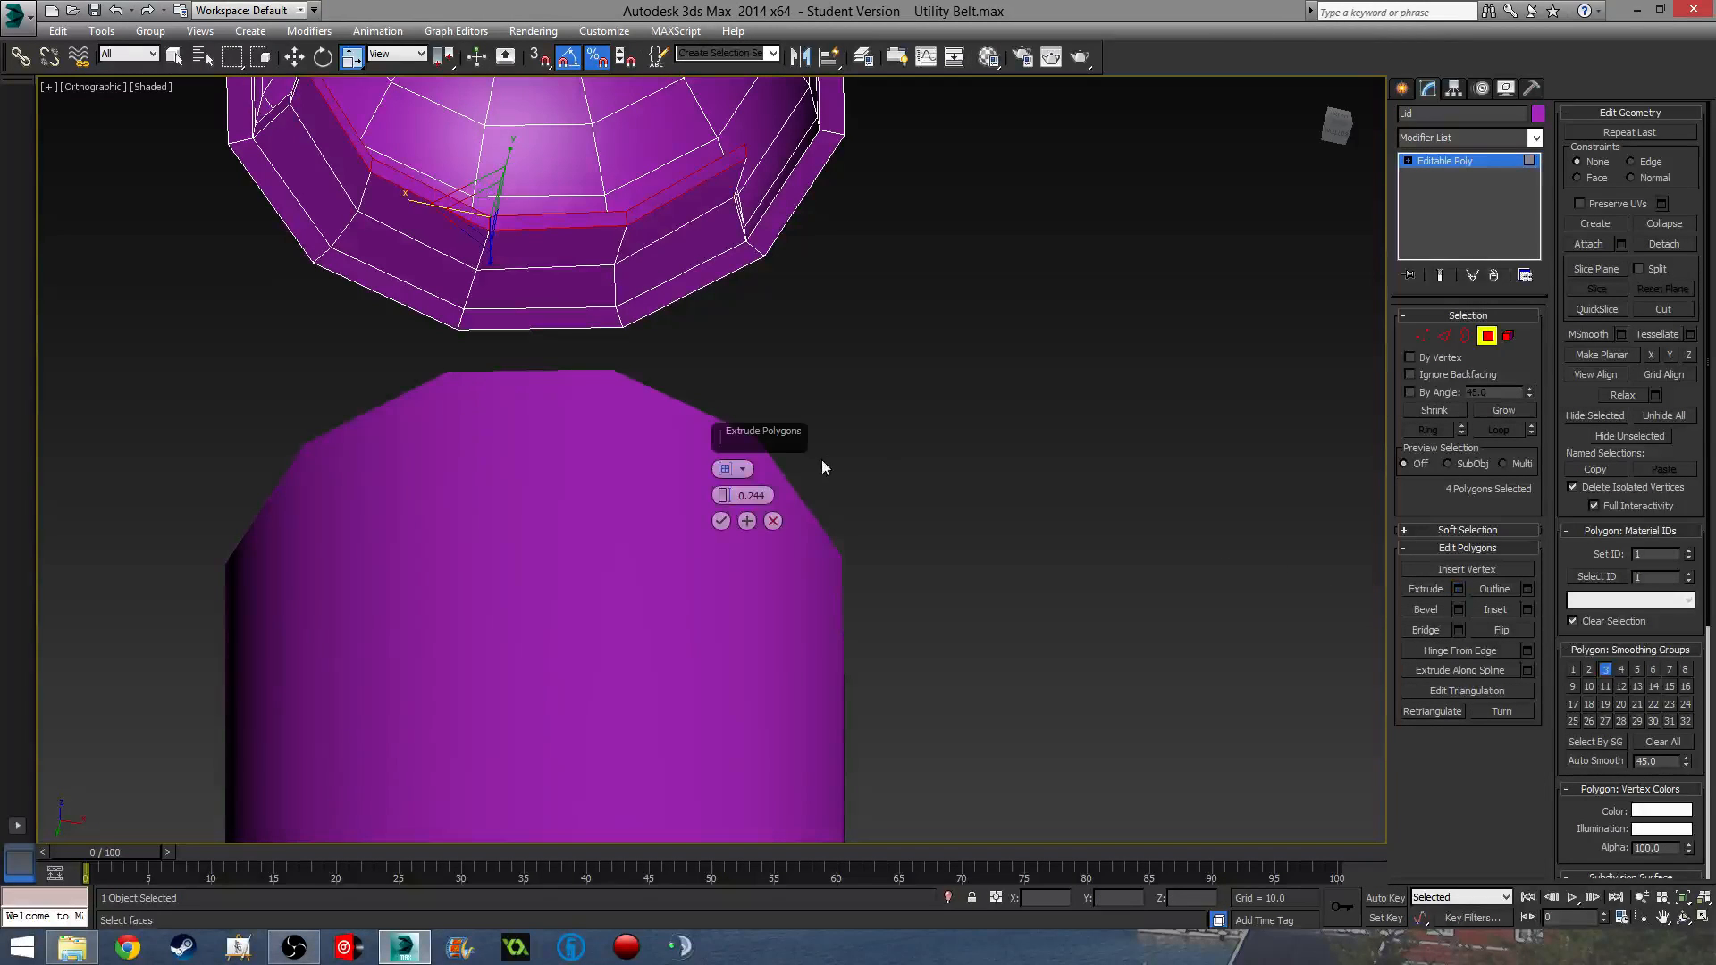
click(722, 521)
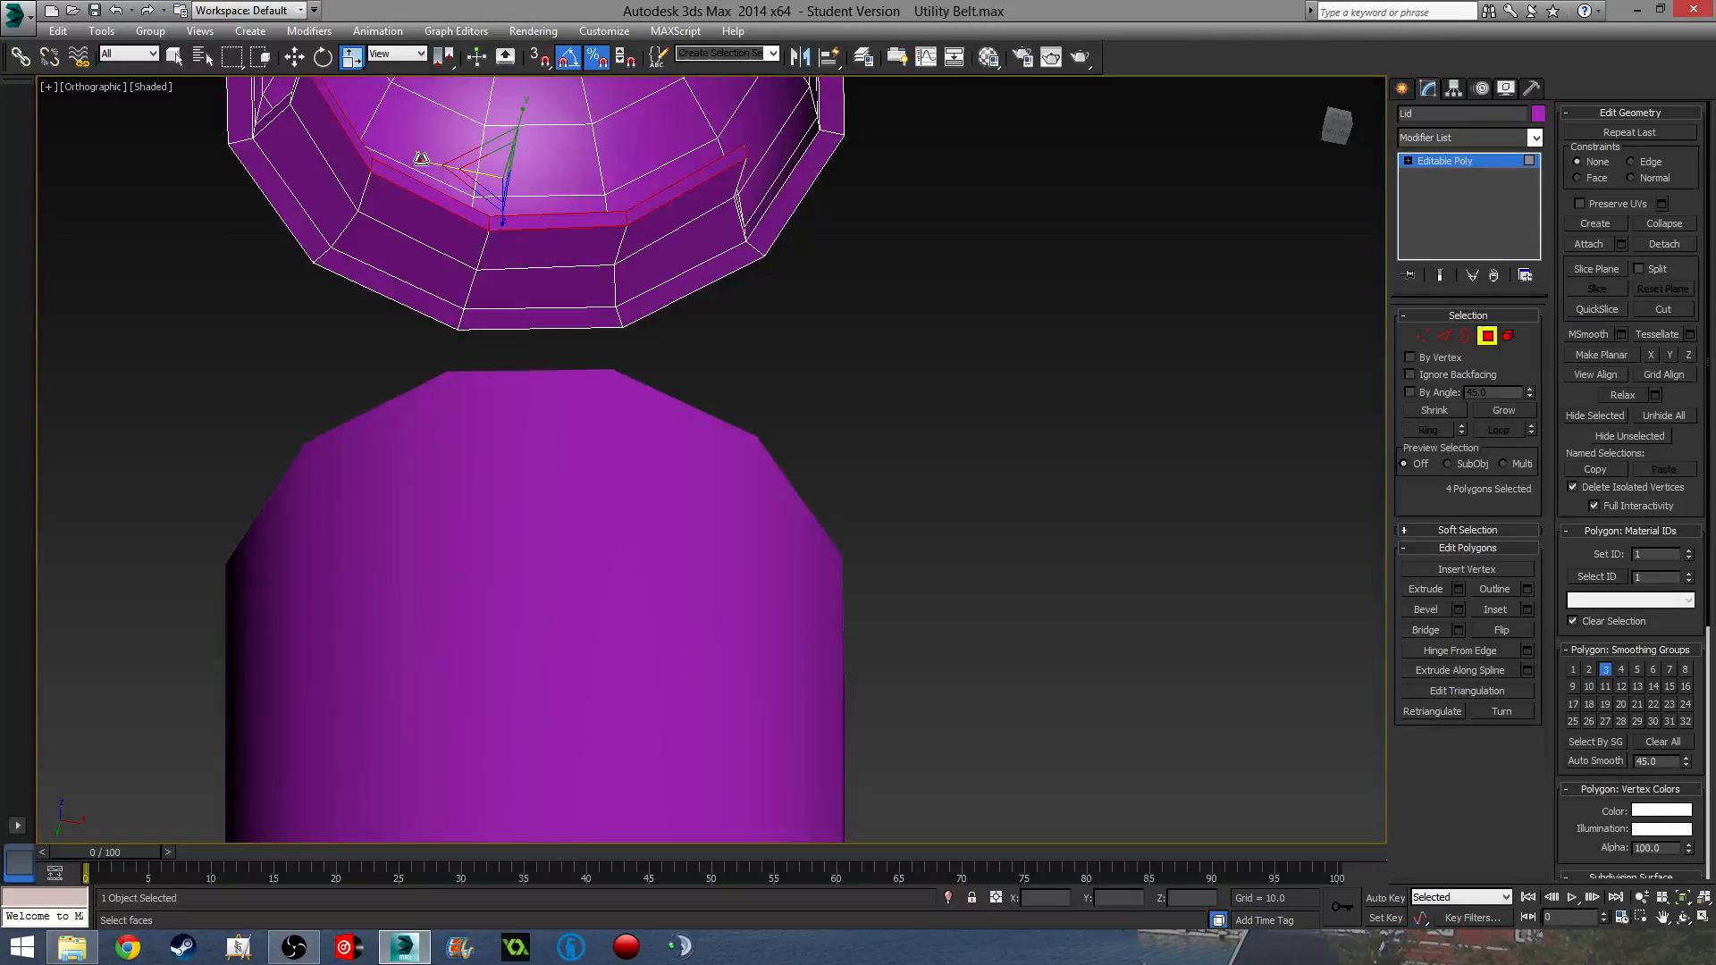
drag(421, 166, 434, 167)
- Try to extrude four polygons on the underside of the lid's inner lip down towards the container by 8.256
alt+middle_drag(745, 437, 520, 467)
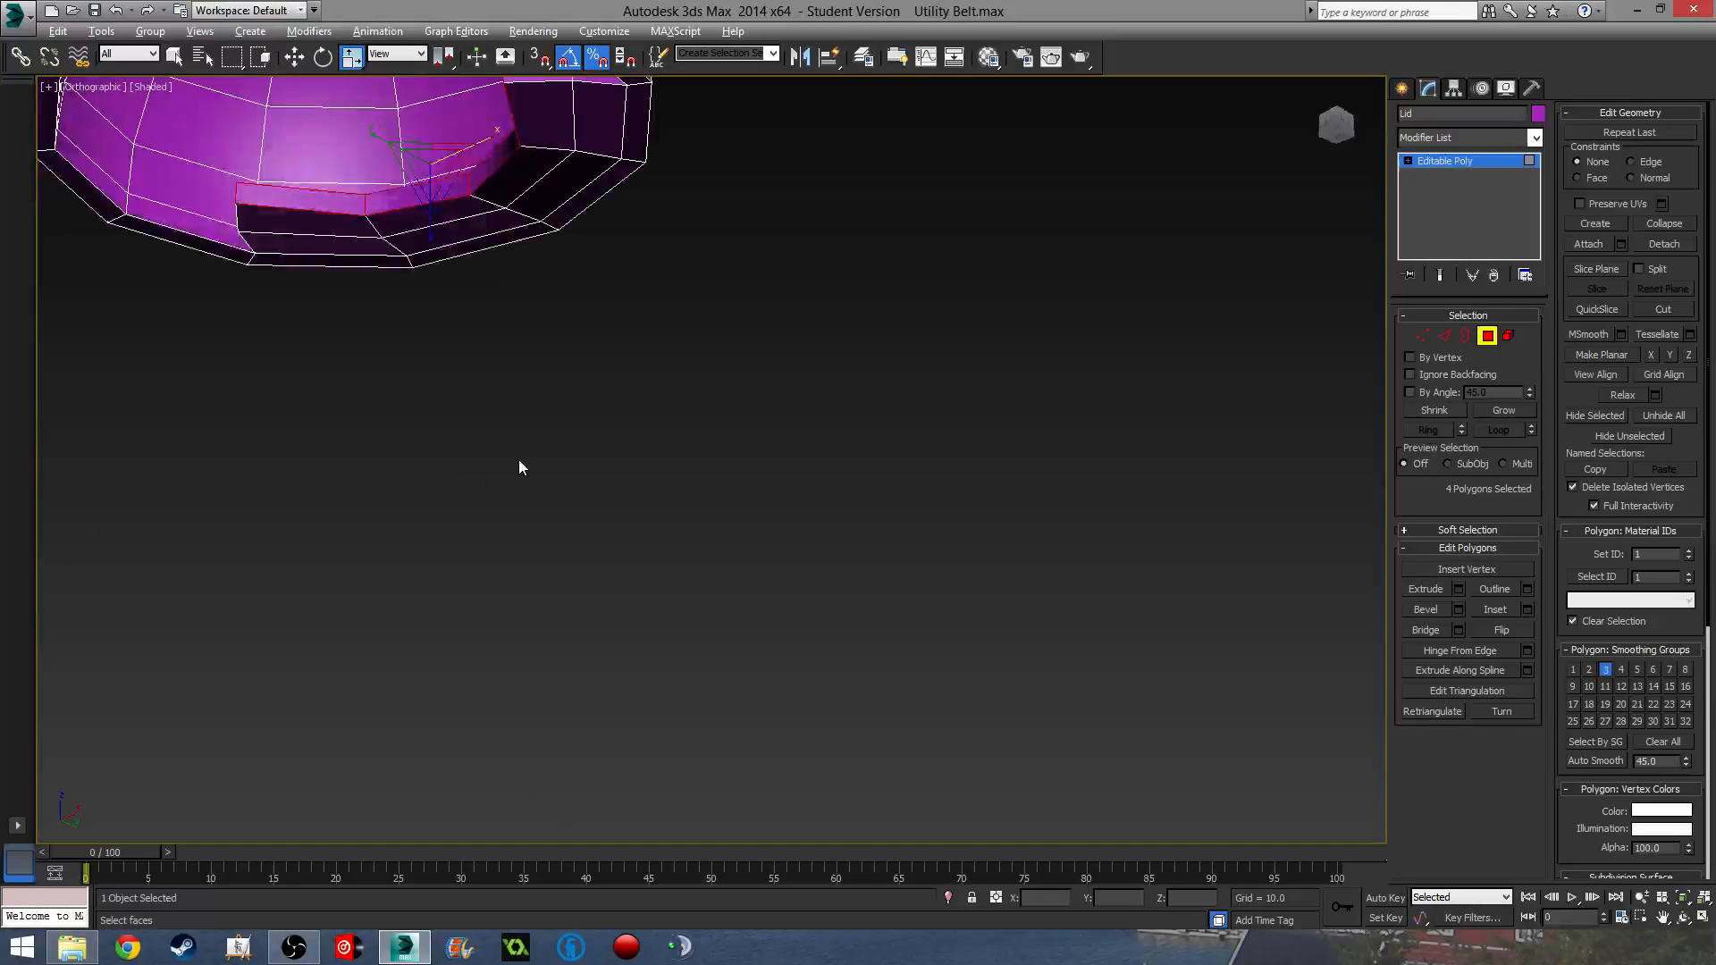
click(542, 124)
ctrl+click(512, 175)
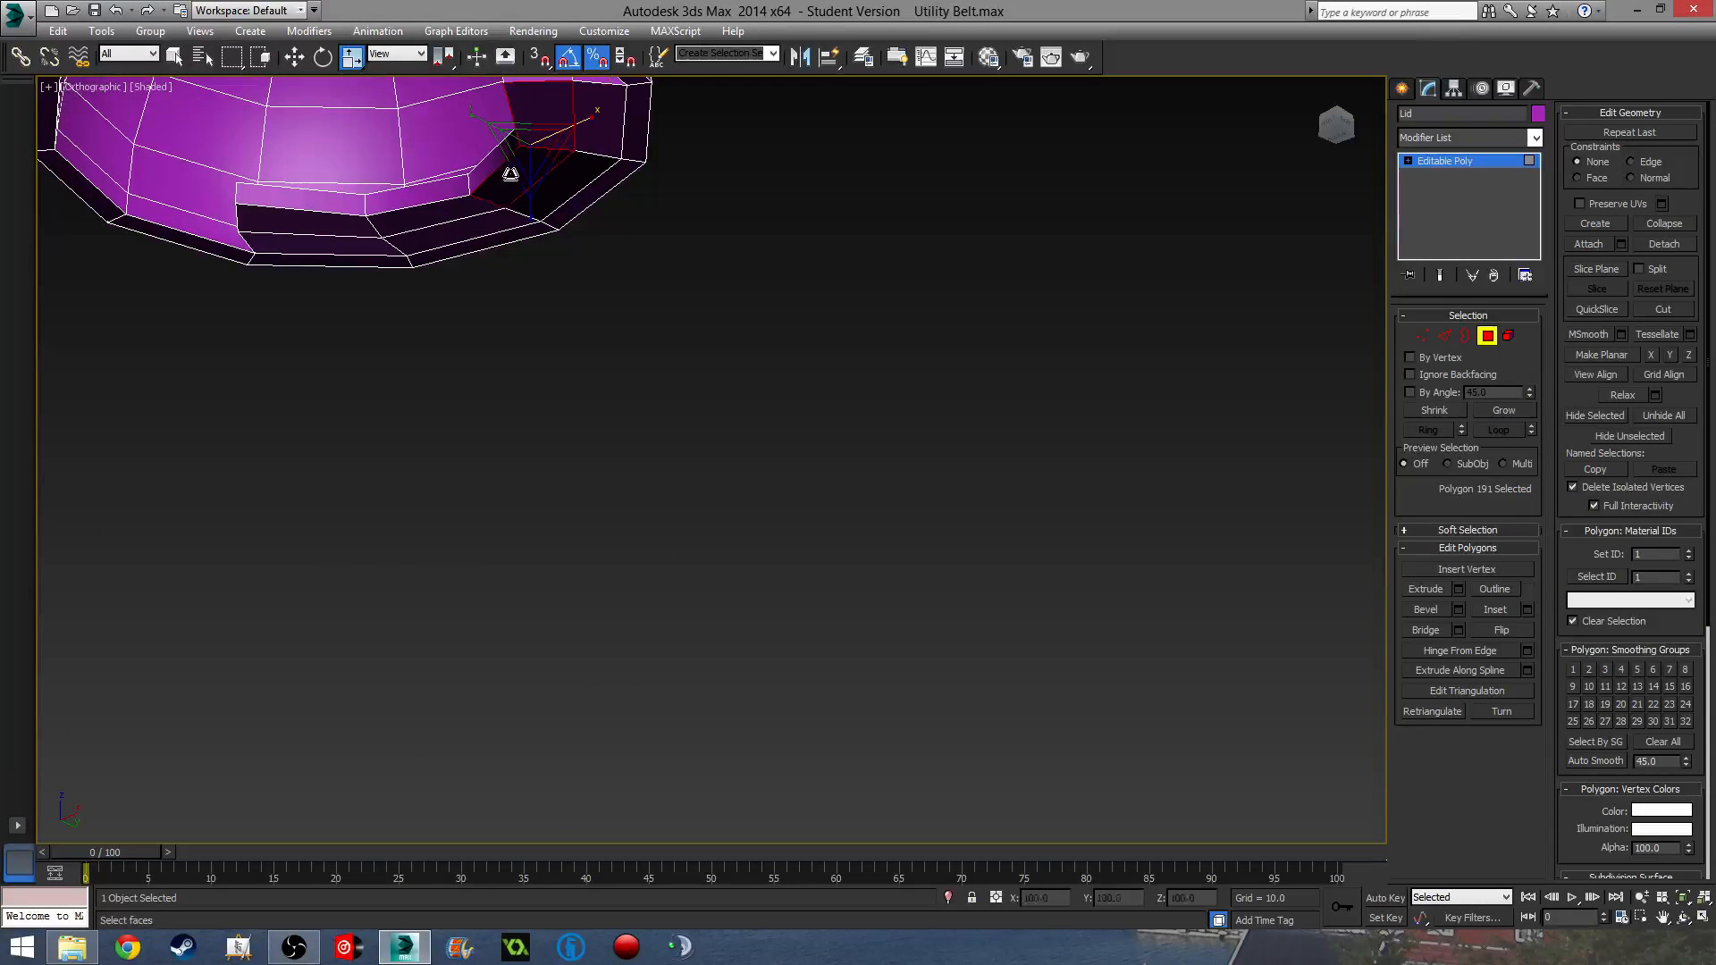
ctrl+click(471, 211)
ctrl+click(318, 226)
scroll(675, 215, down, 8)
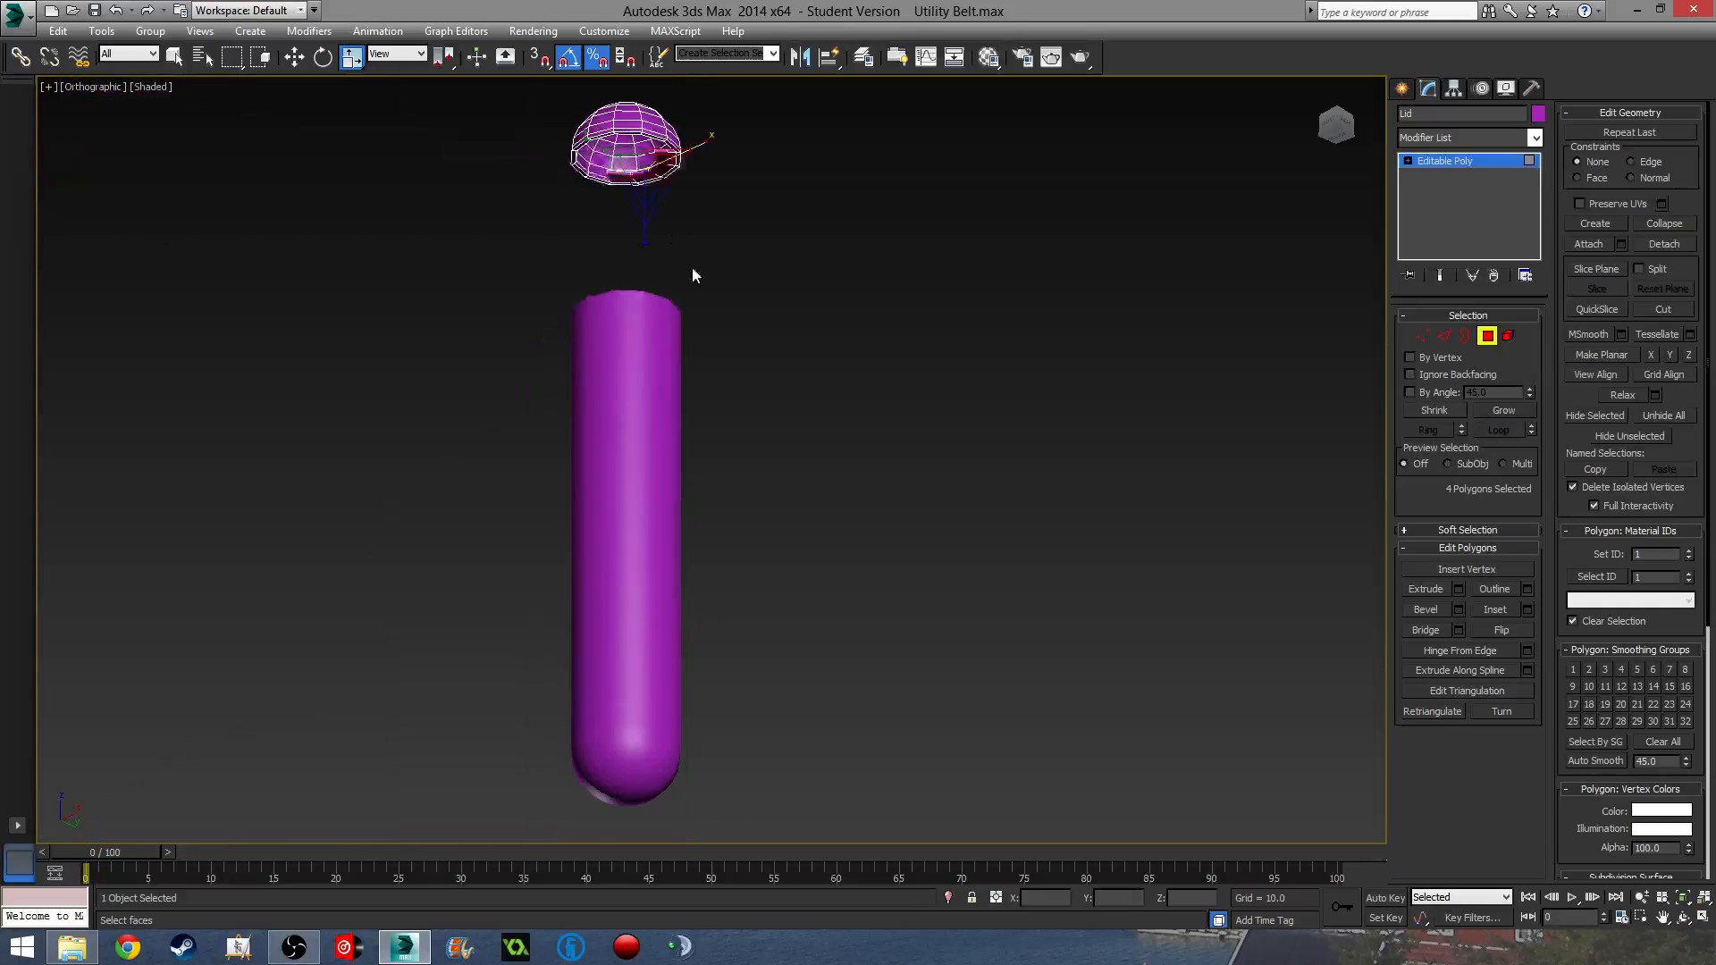
alt+middle_drag(692, 266, 608, 388)
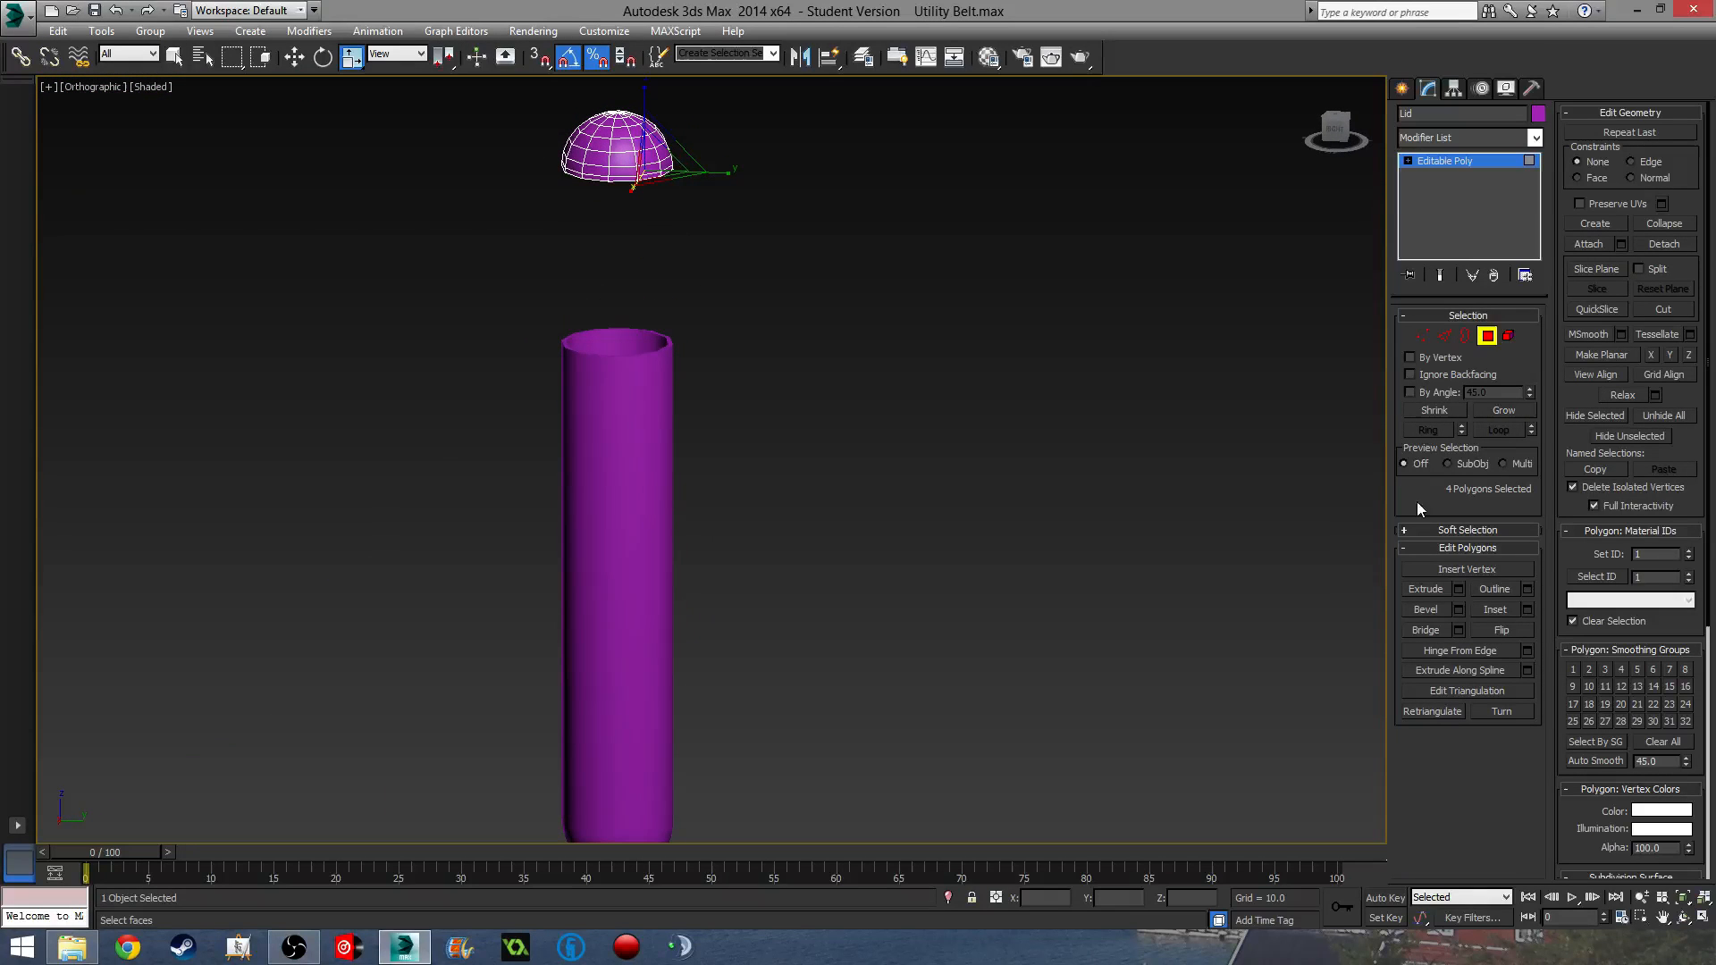
click(1458, 589)
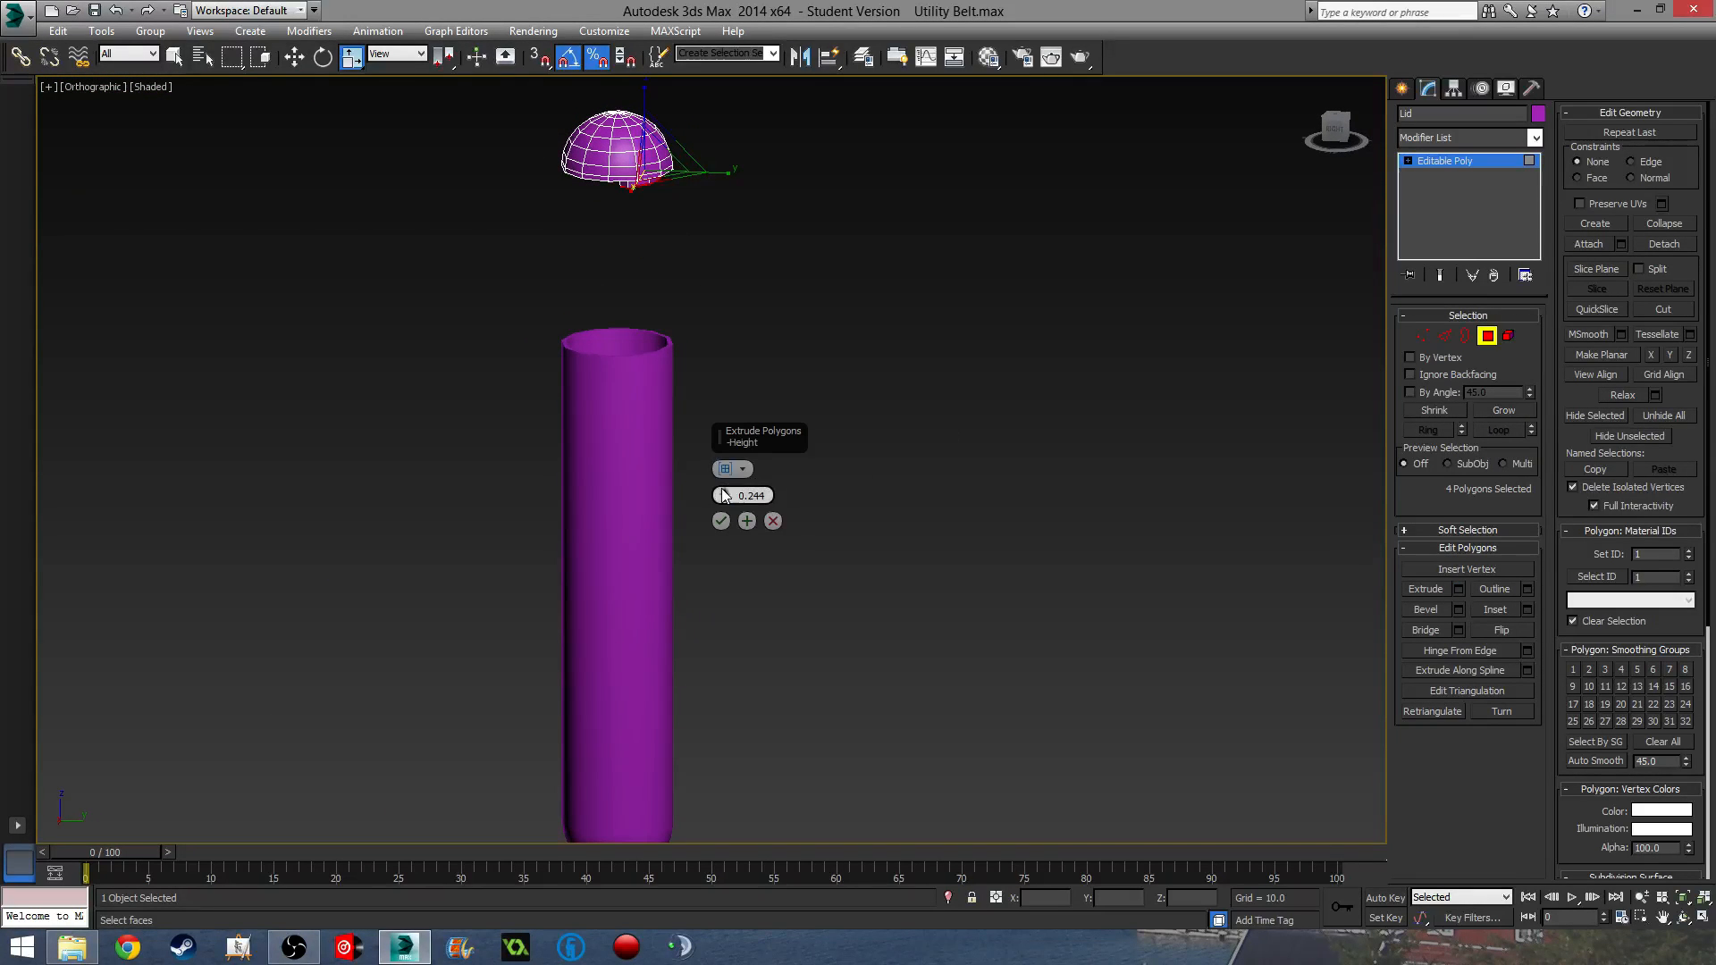
drag(723, 495, 761, 212)
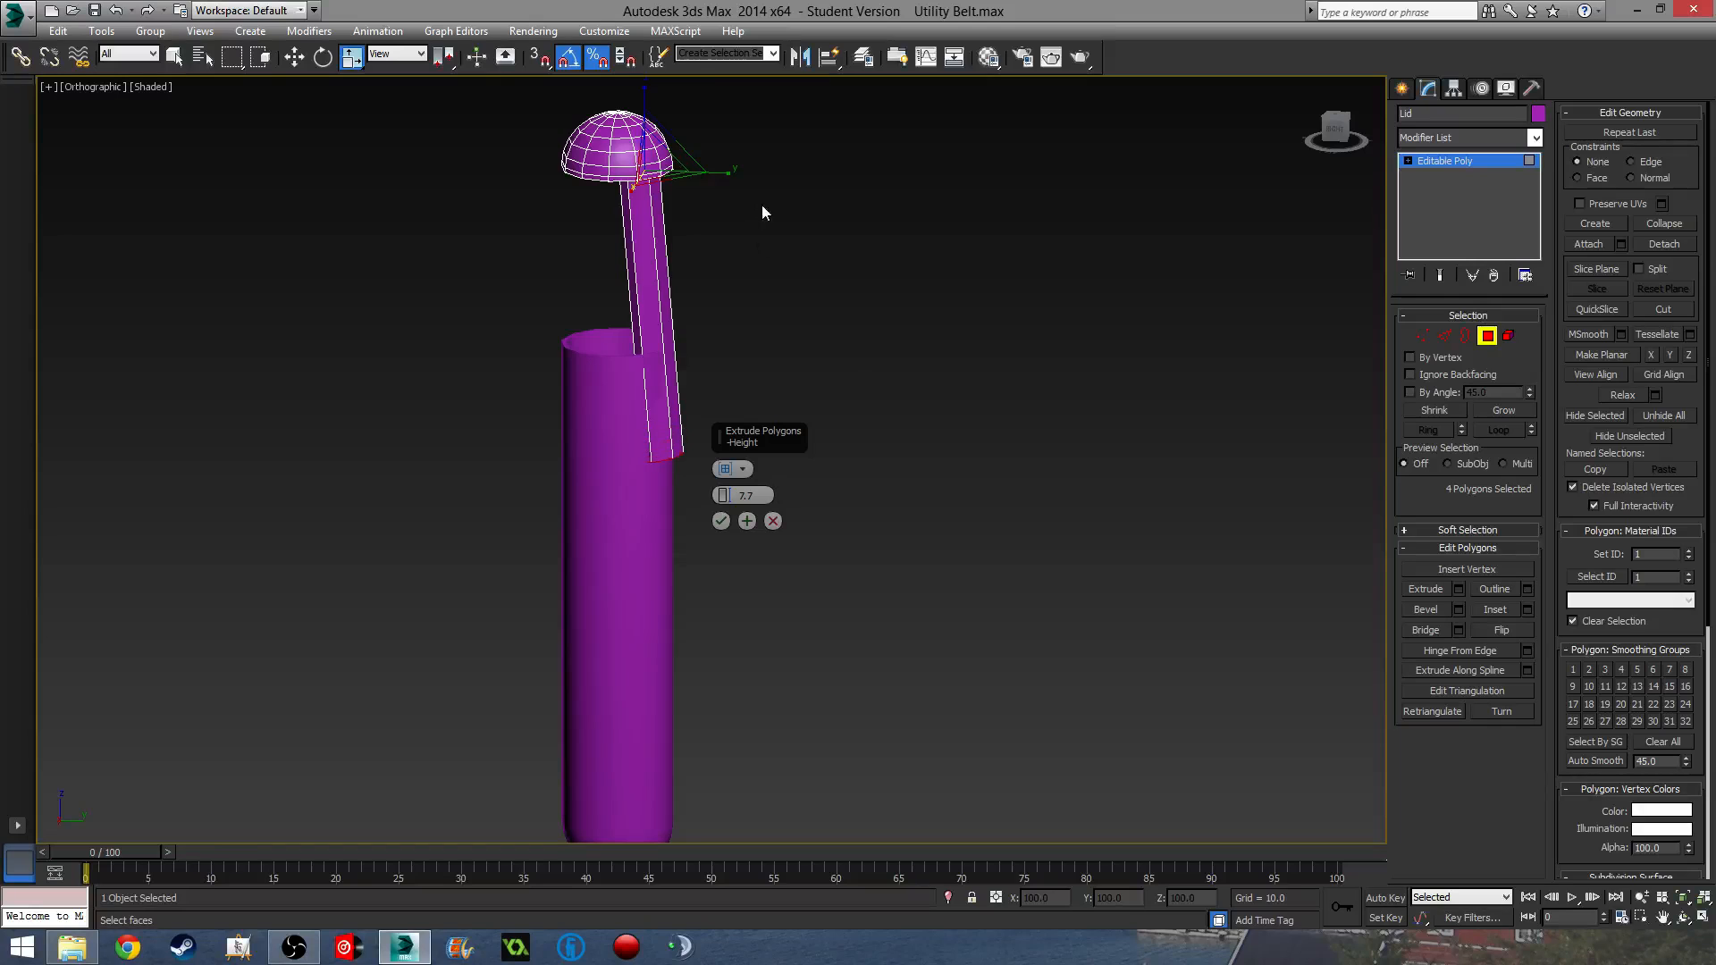
alt+middle_drag(761, 212, 883, 293)
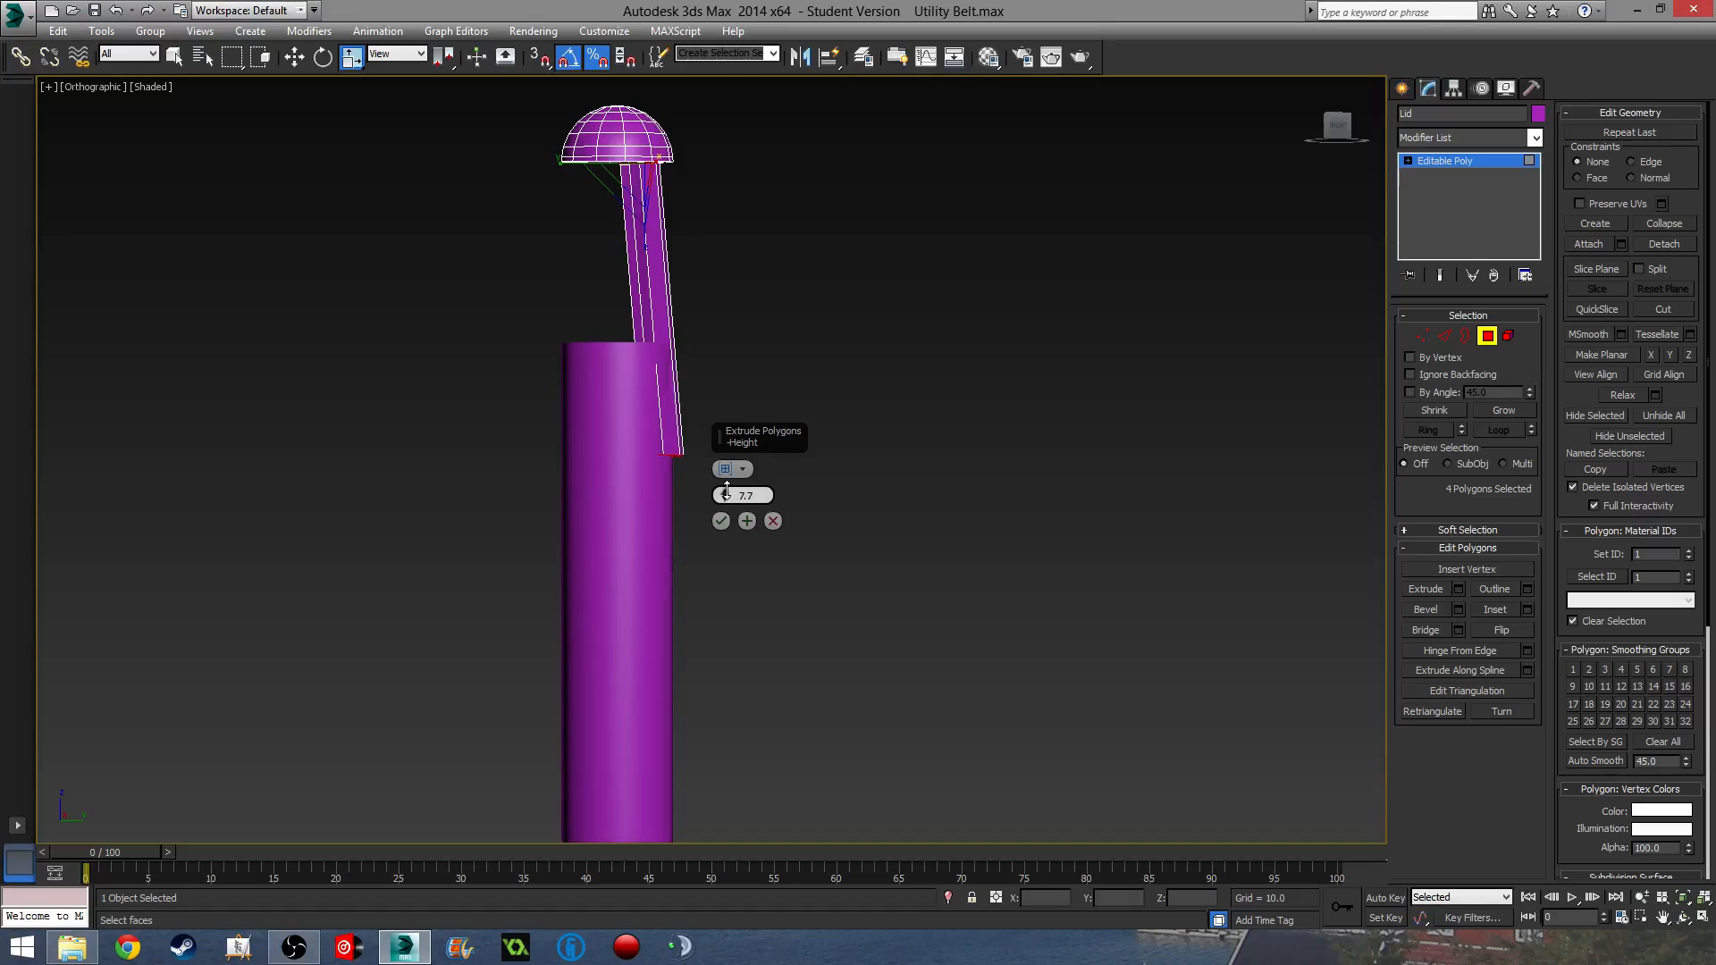
drag(728, 492, 727, 487)
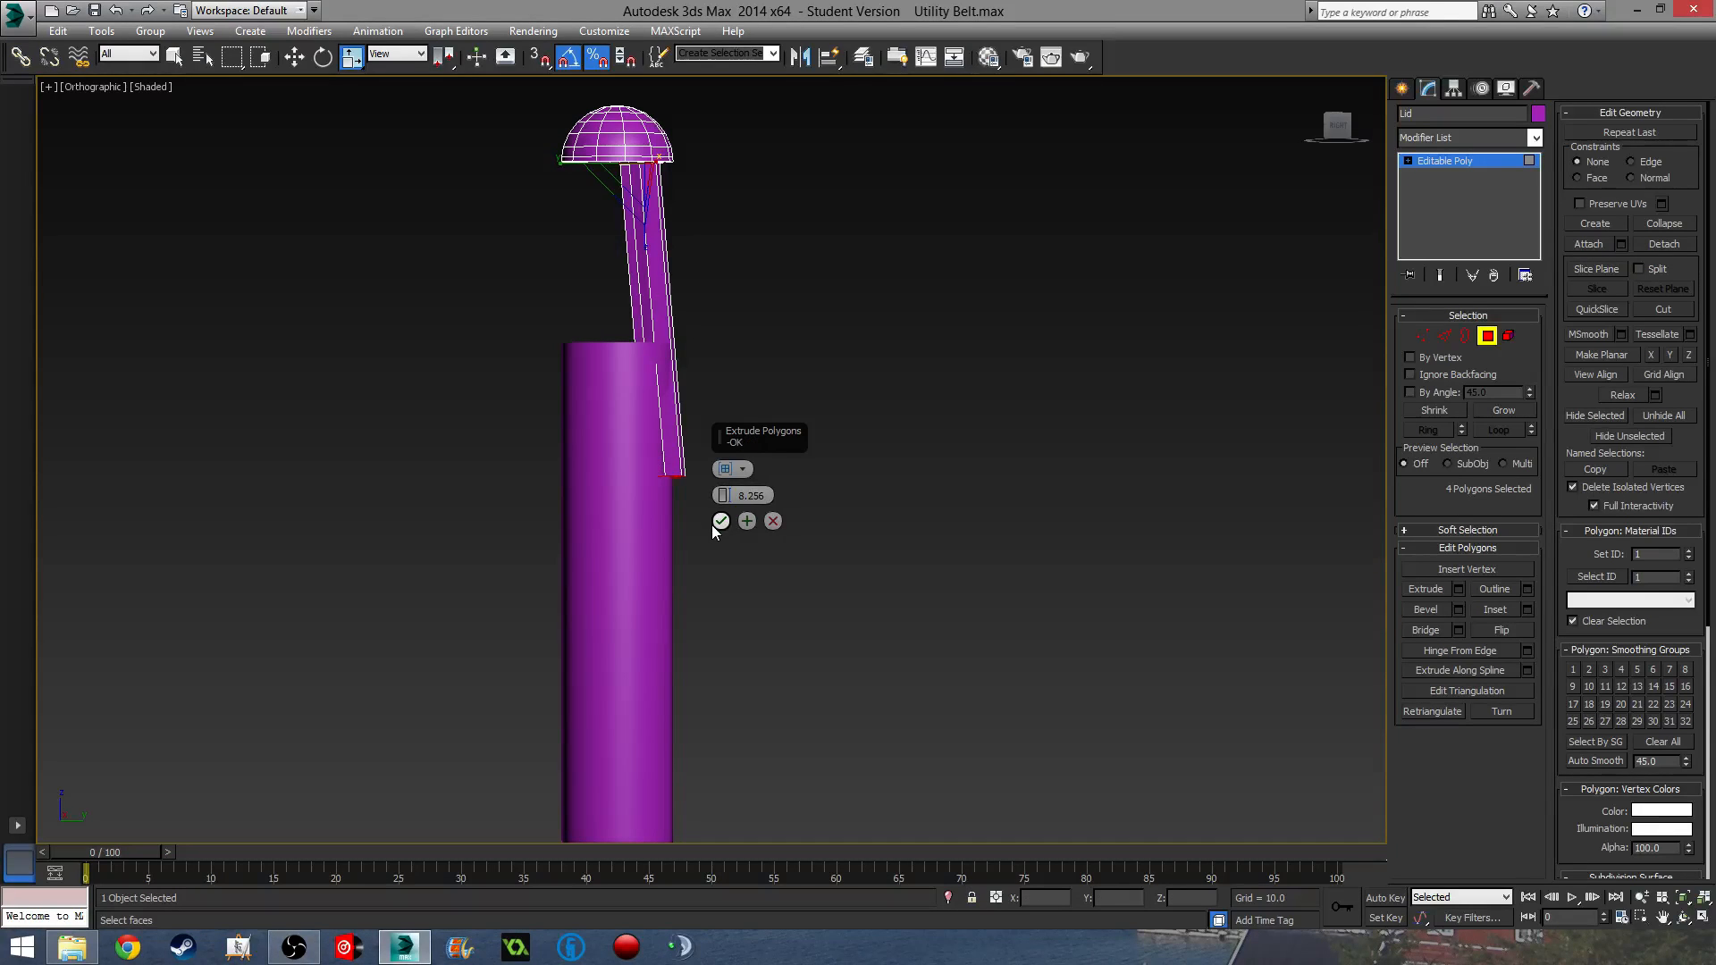
click(773, 521)
- Inspect the lid's rim and extruded inner lip from the side, from slightly below and in the front view
scroll(777, 339, up, 5)
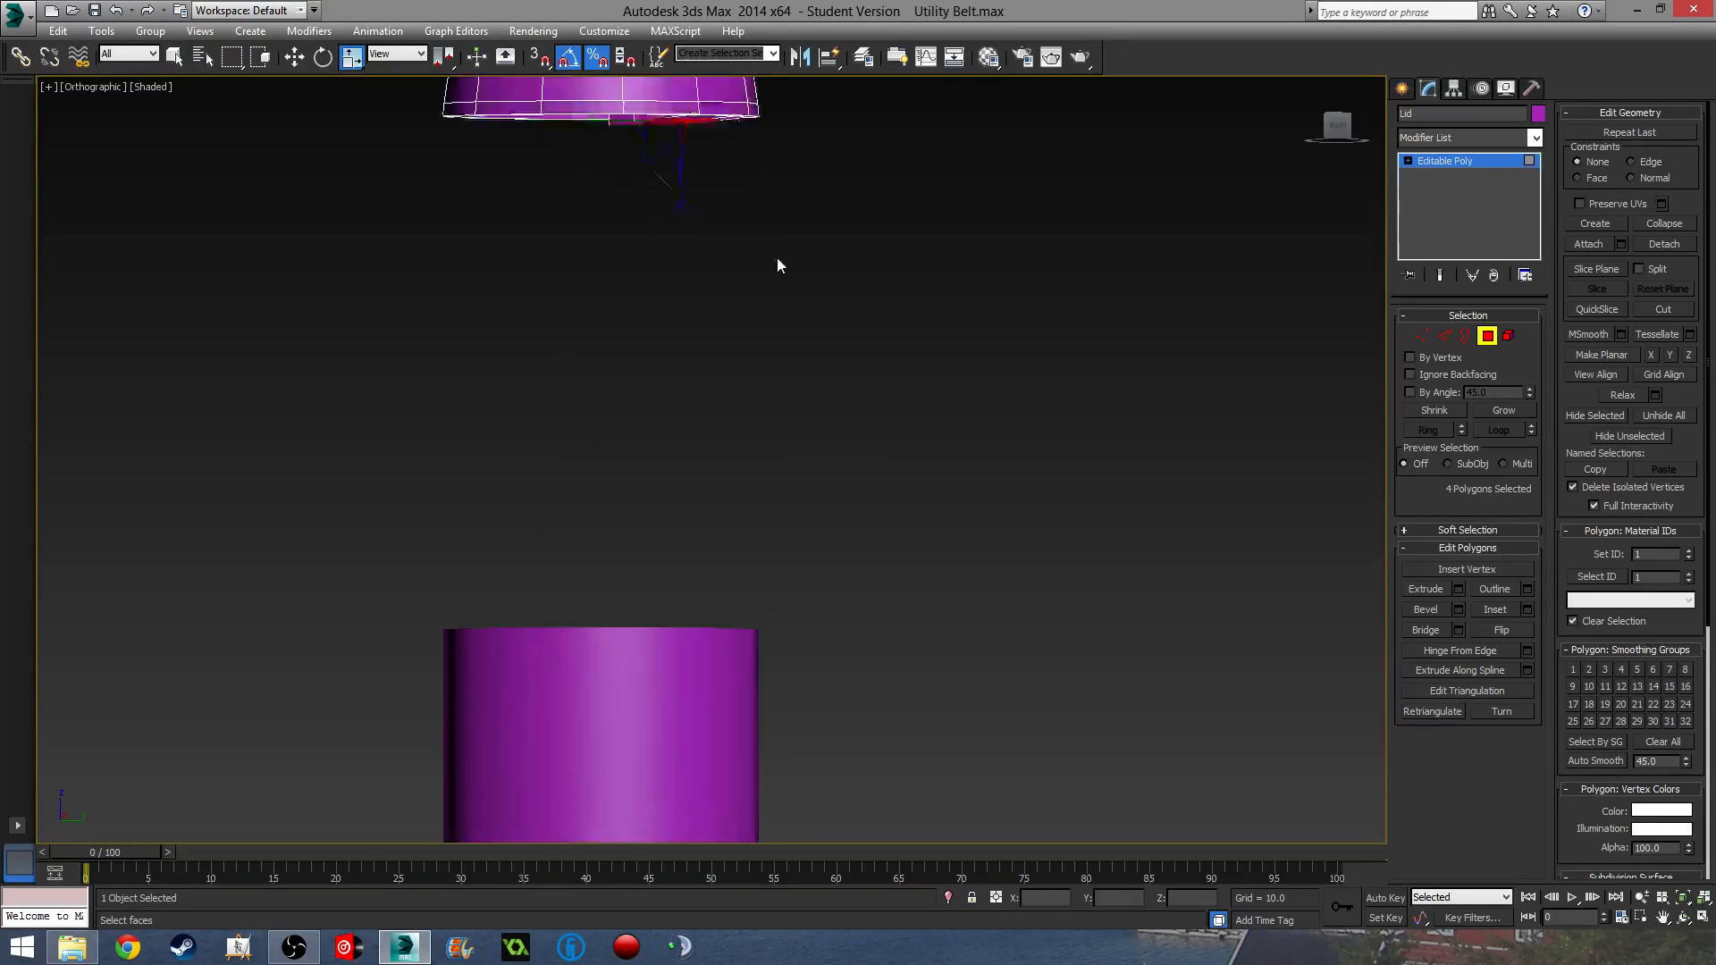
middle_drag(778, 265, 736, 464)
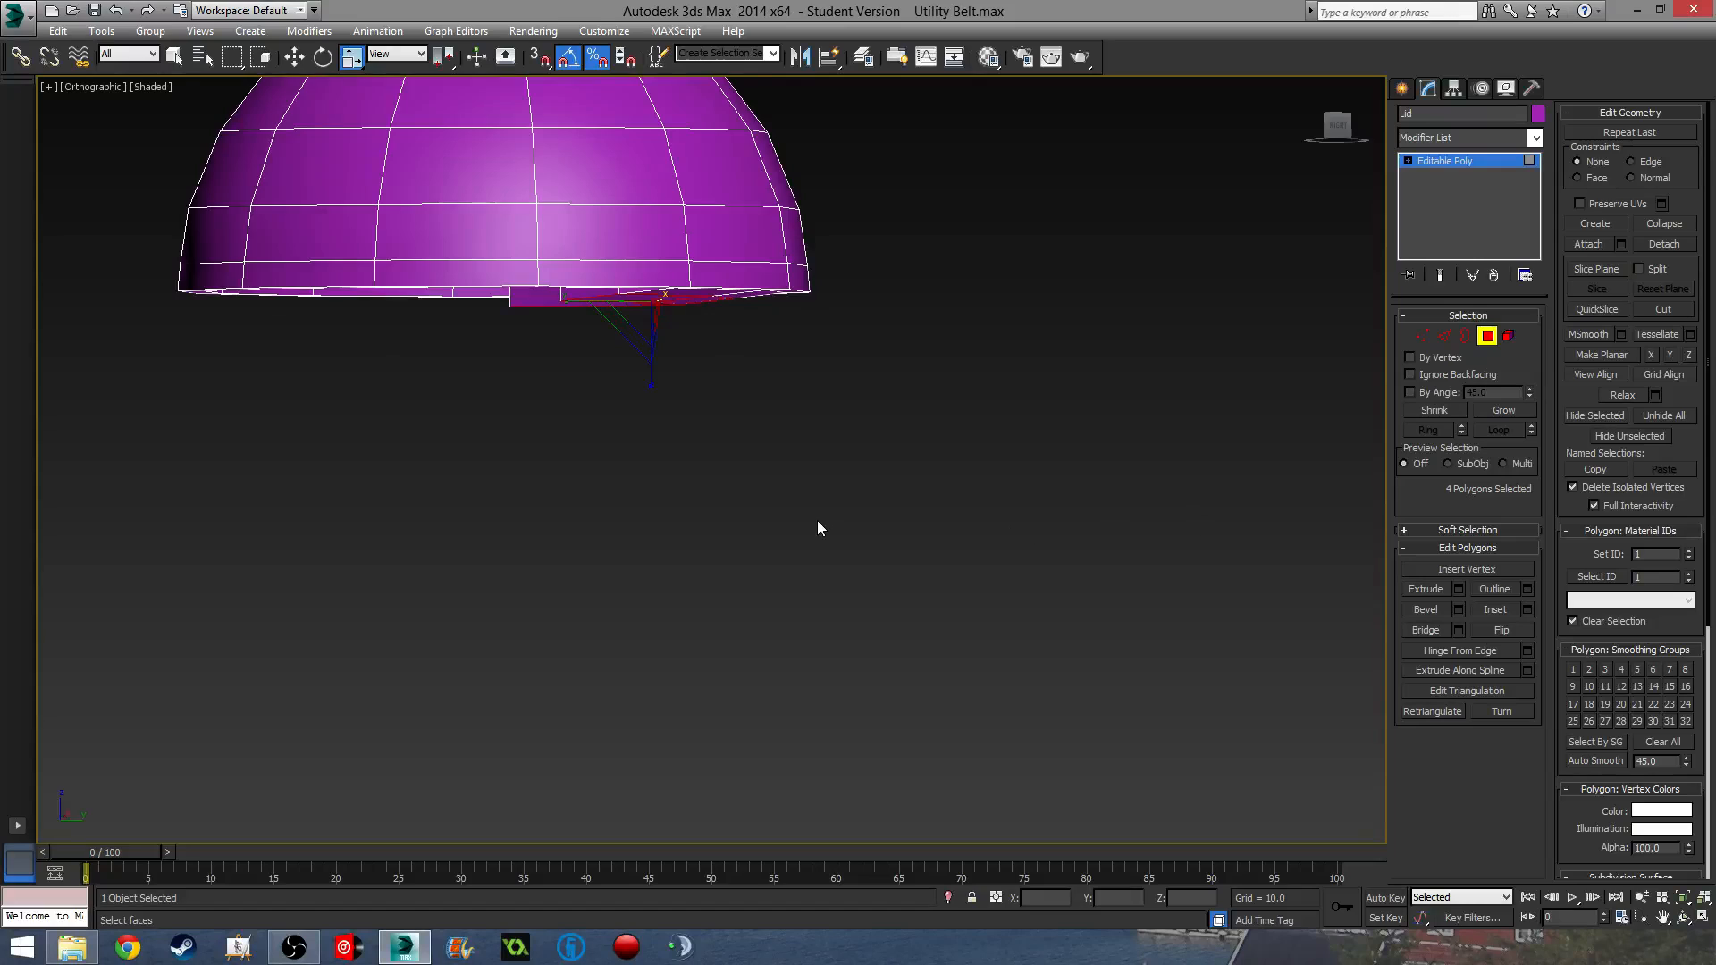
mouse_move(817, 521)
alt+middle_down()
mouse_move(935, 476)
mouse_move(822, 521)
alt+middle_up()
click(1600, 373)
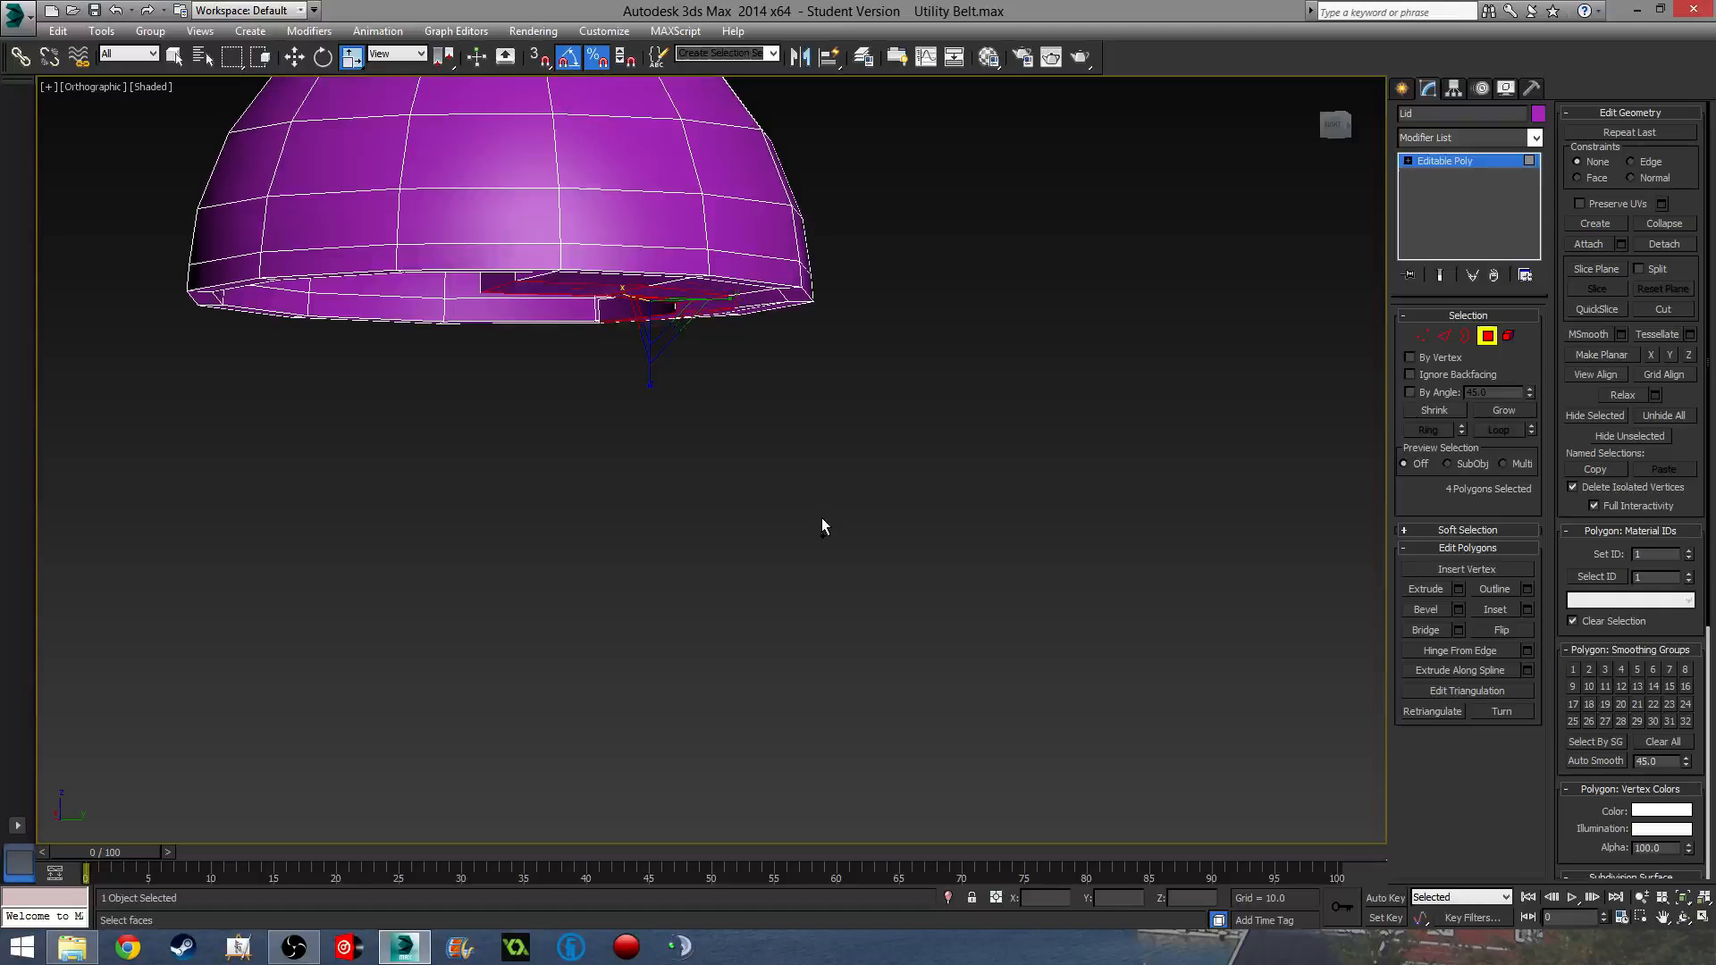
scroll(865, 478, down, 4)
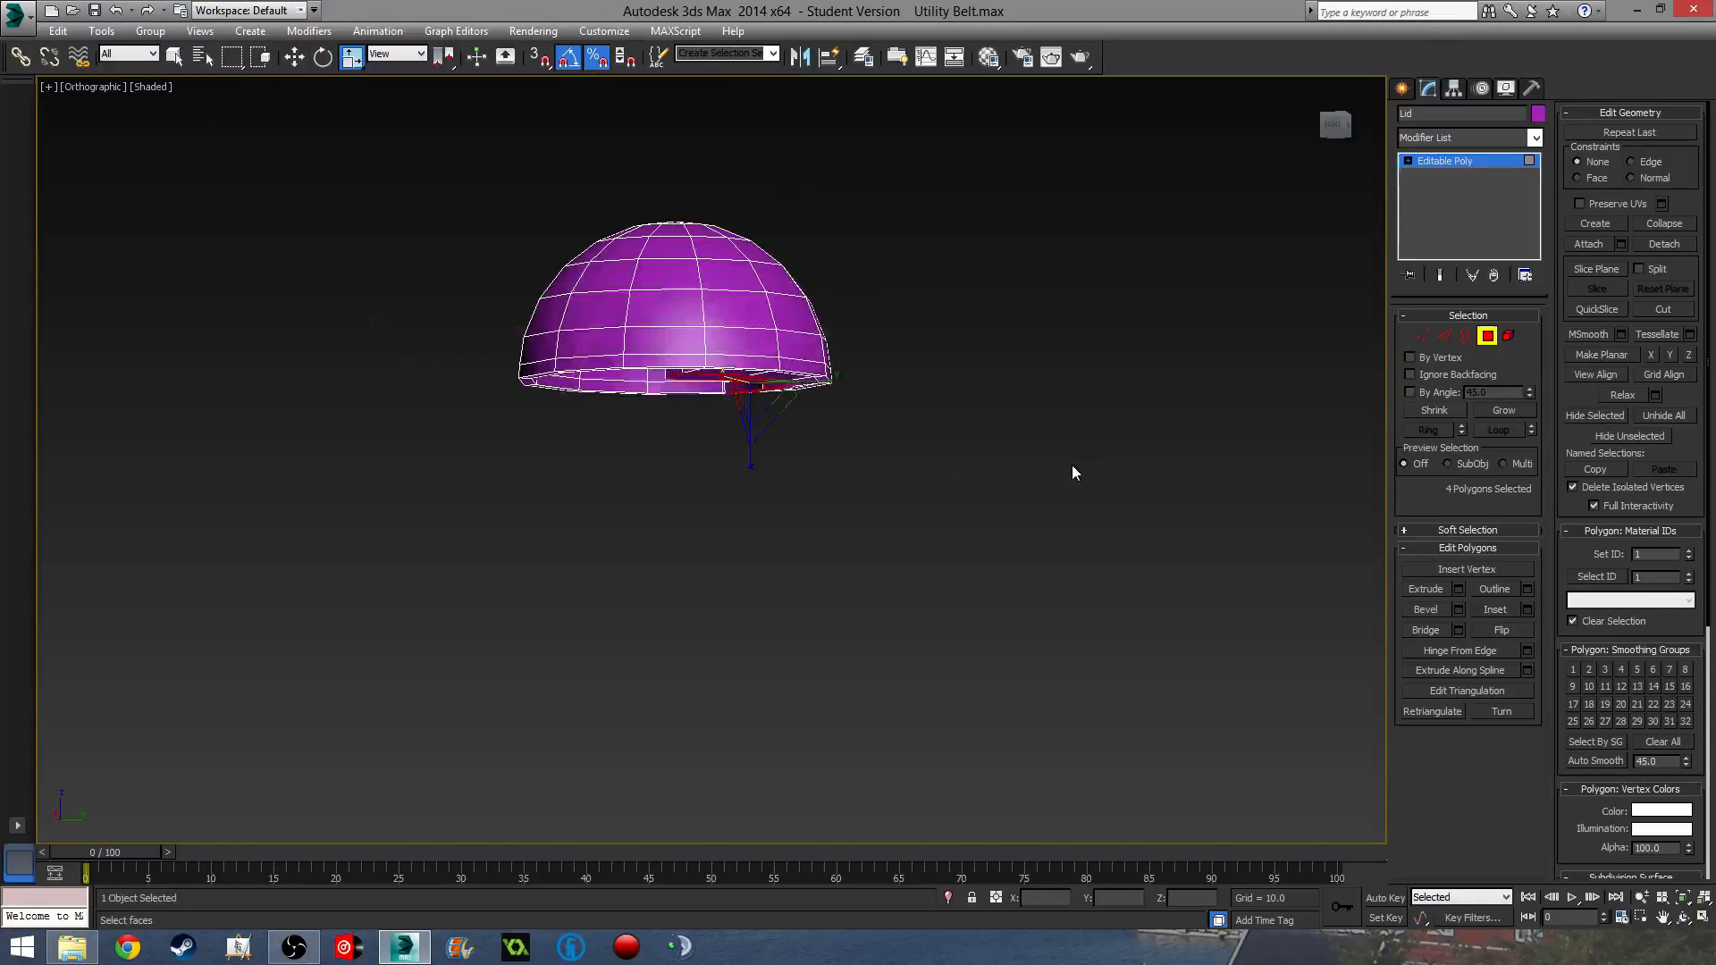
key(f)
key(z)
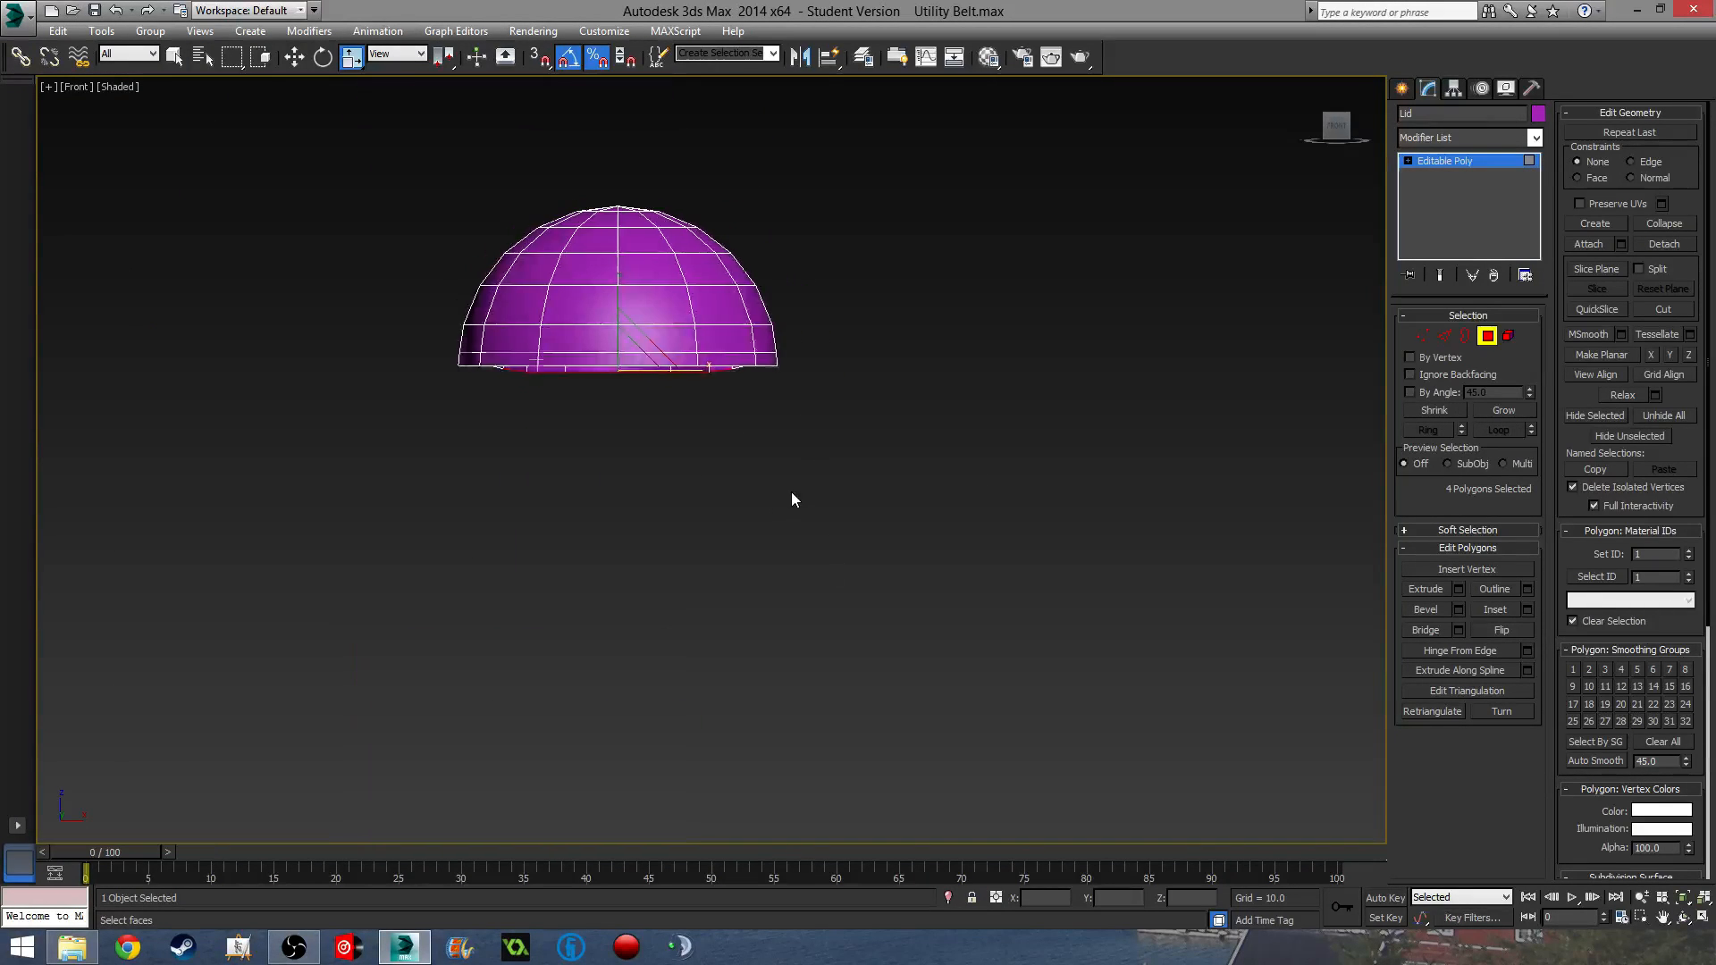
scroll(629, 389, up, 5)
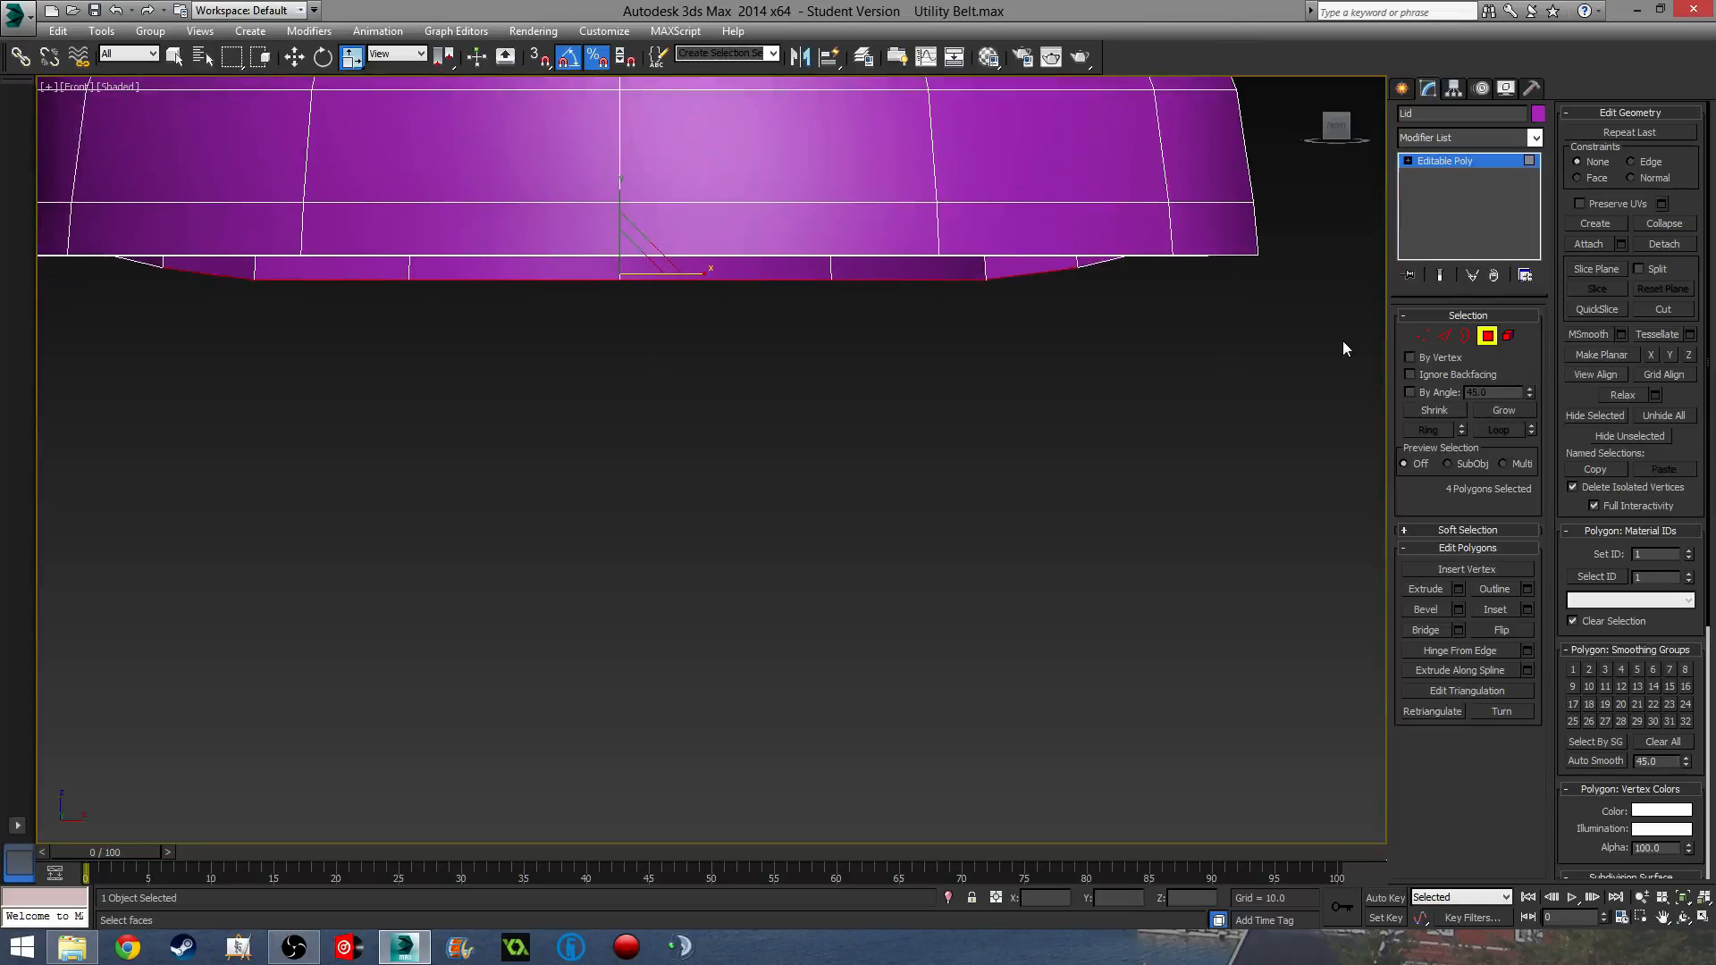
- Check the lid's vertices in wireframe display, switch to the perspective view and return to whole-object level
click(1420, 335)
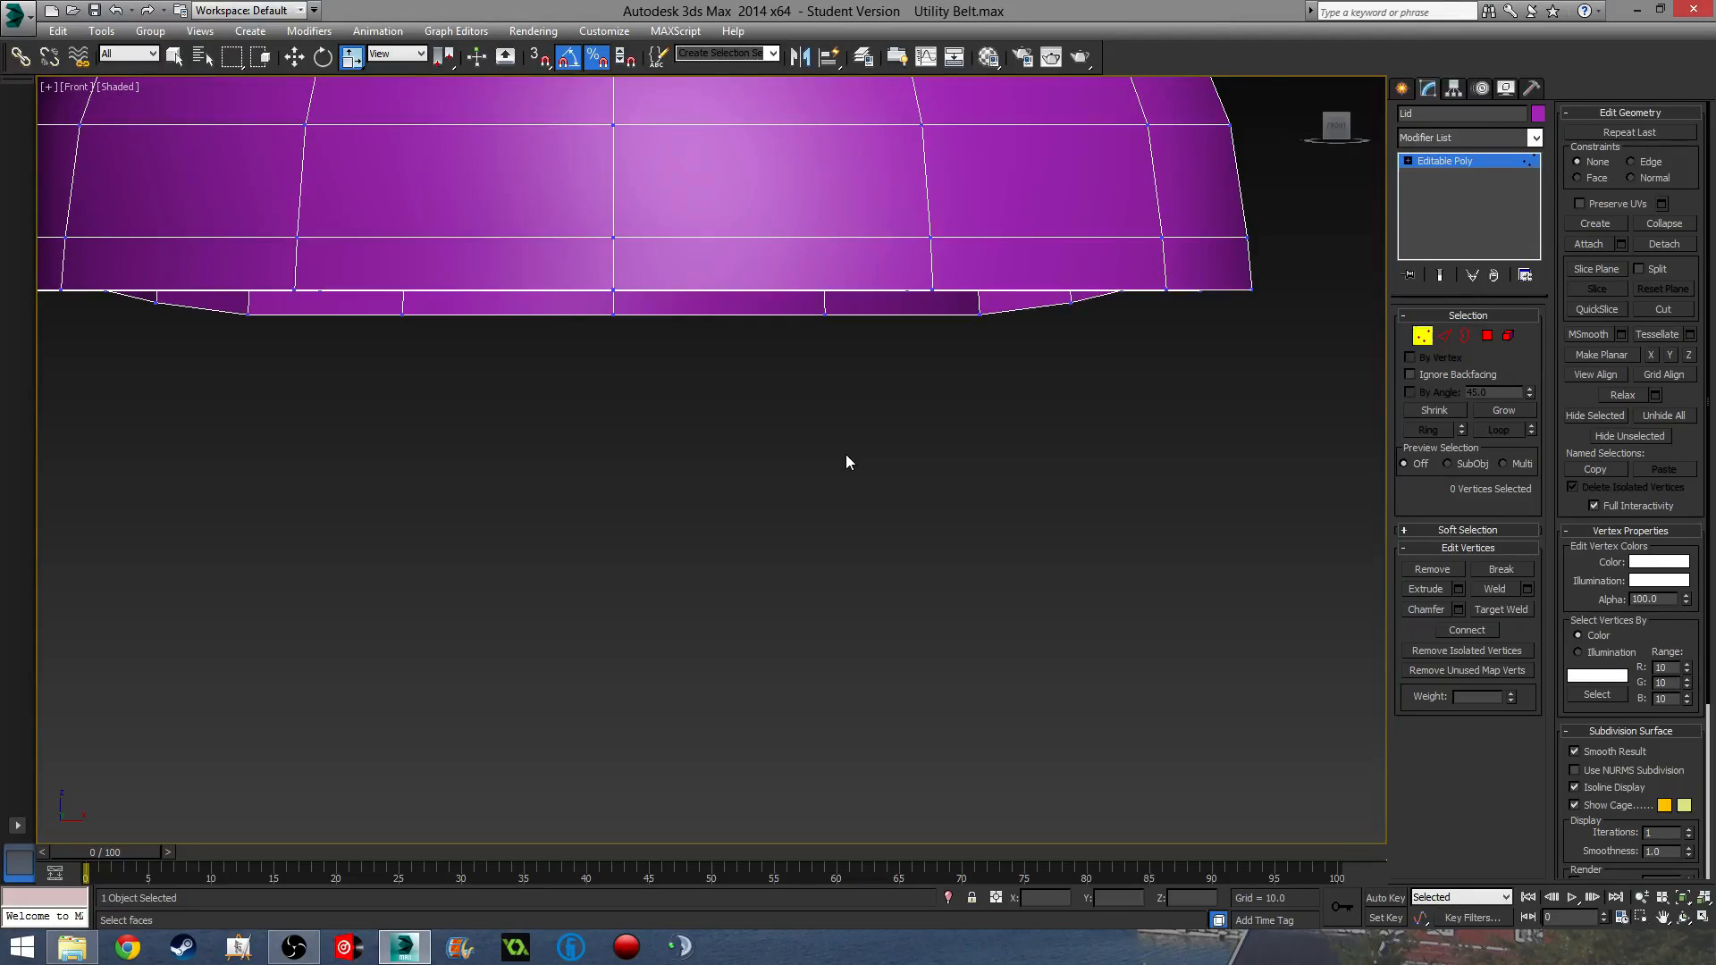
key(F3)
mouse_move(774, 473)
alt+middle_down()
mouse_move(751, 435)
mouse_move(778, 473)
alt+middle_up()
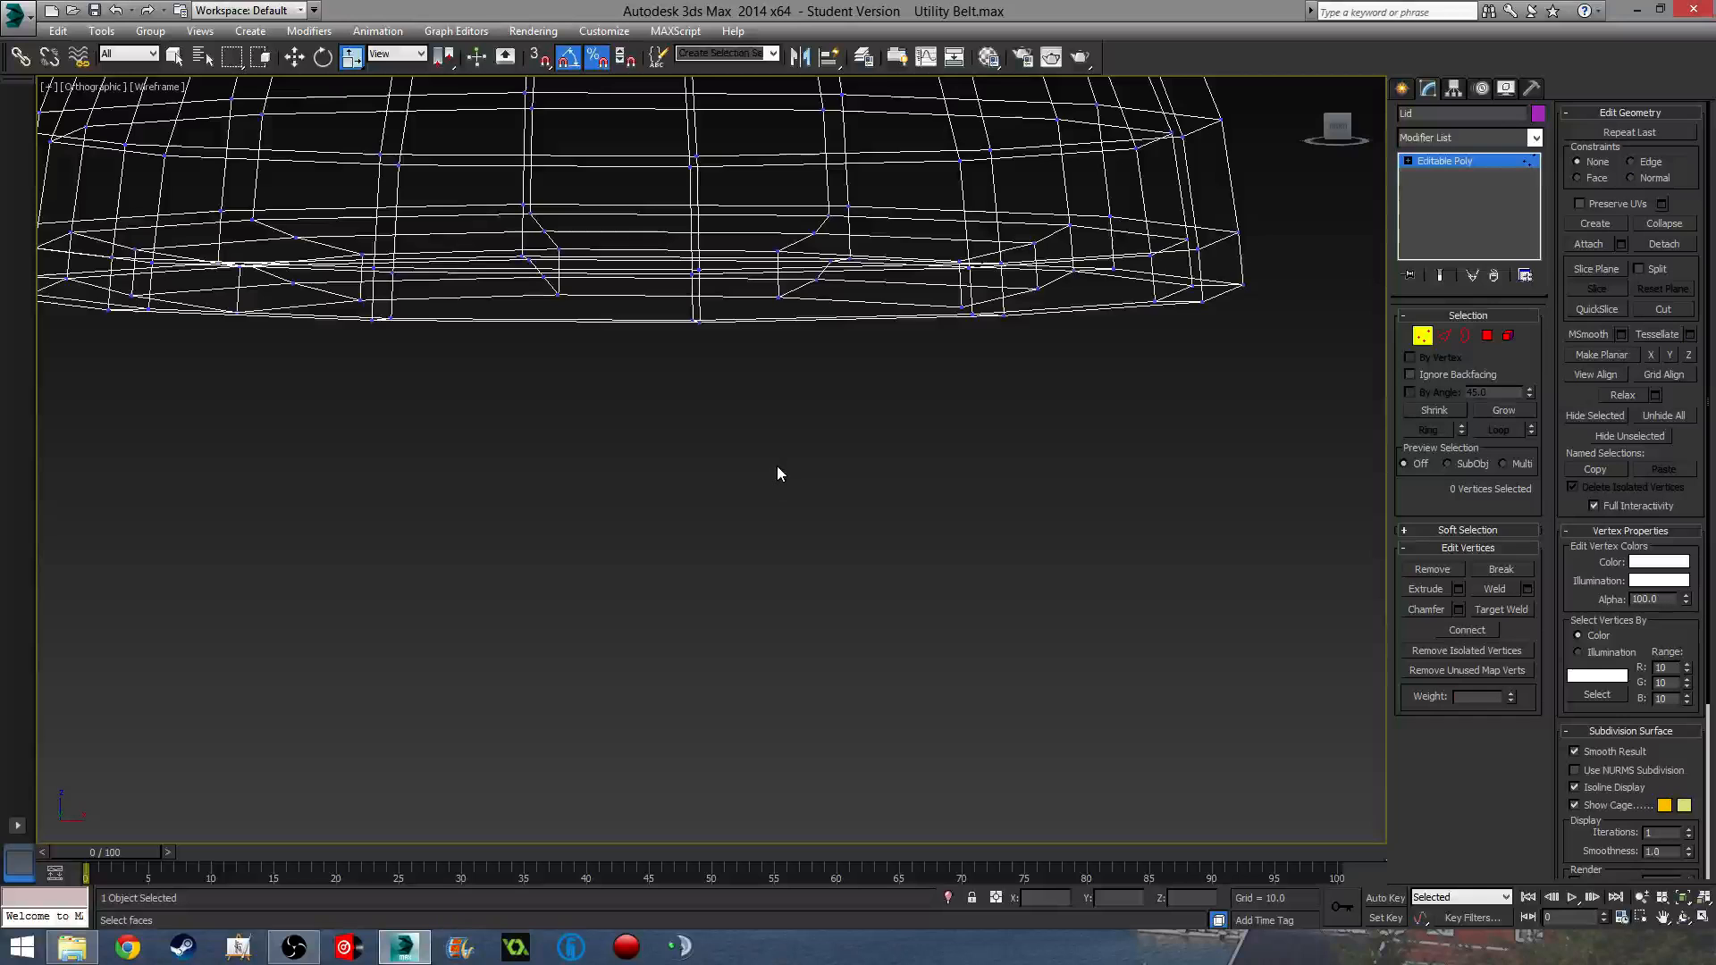
key(p)
scroll(749, 480, down, 5)
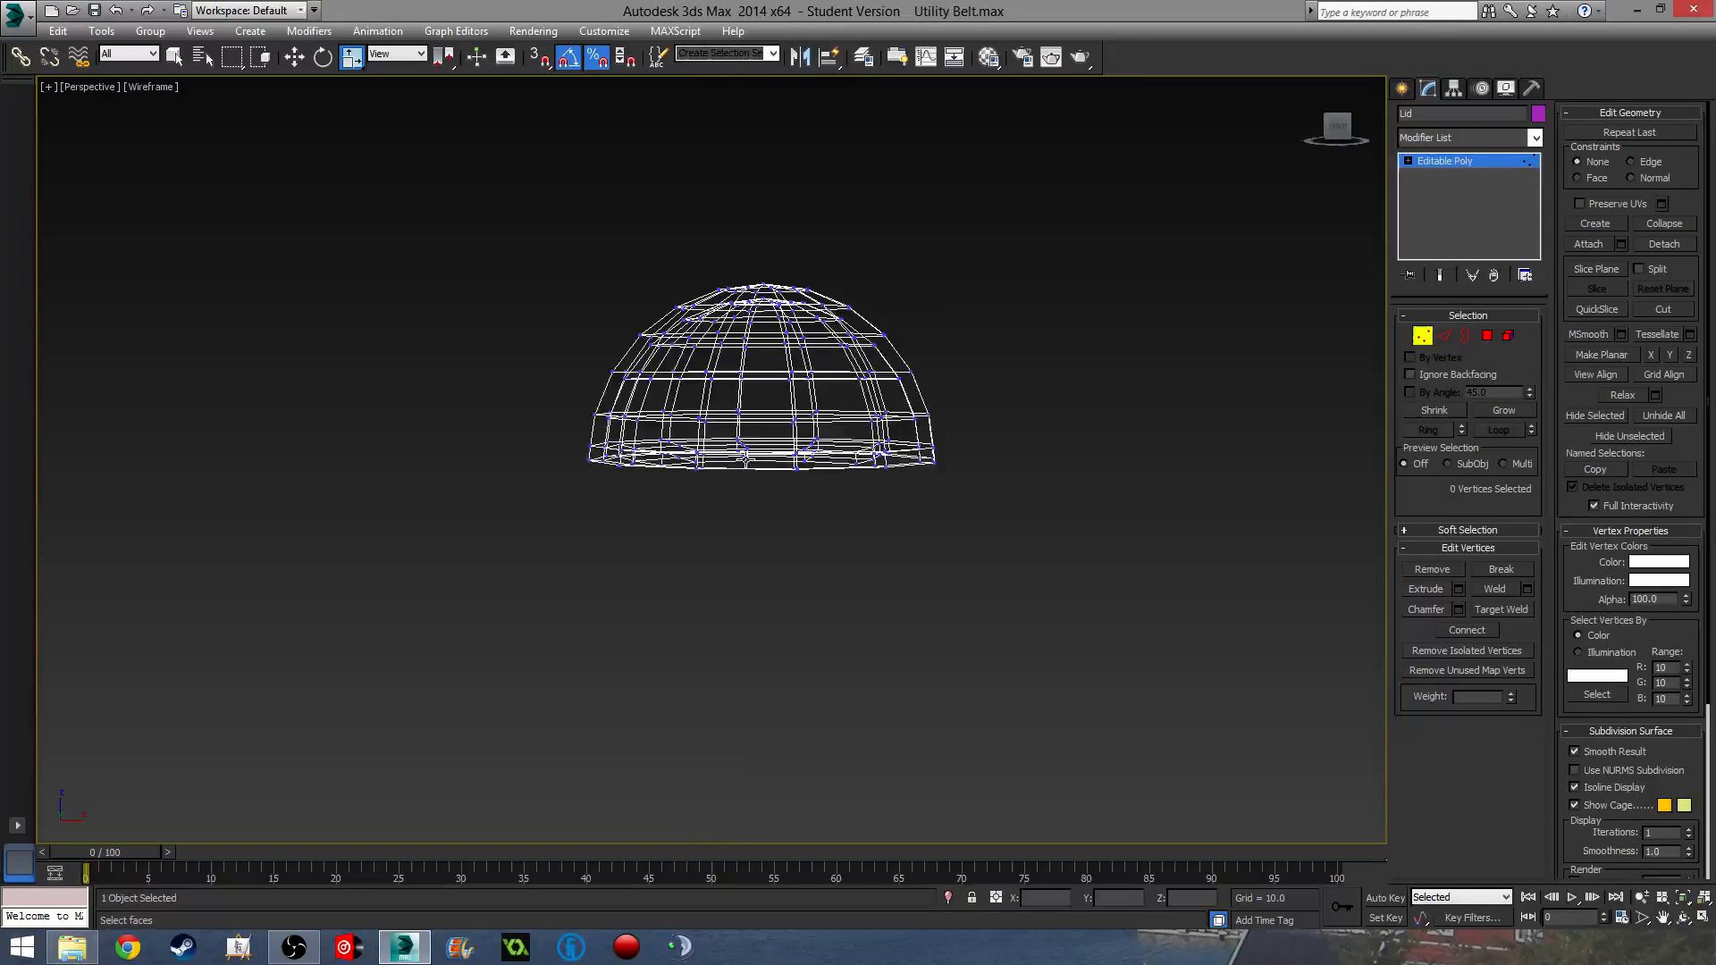
click(1422, 337)
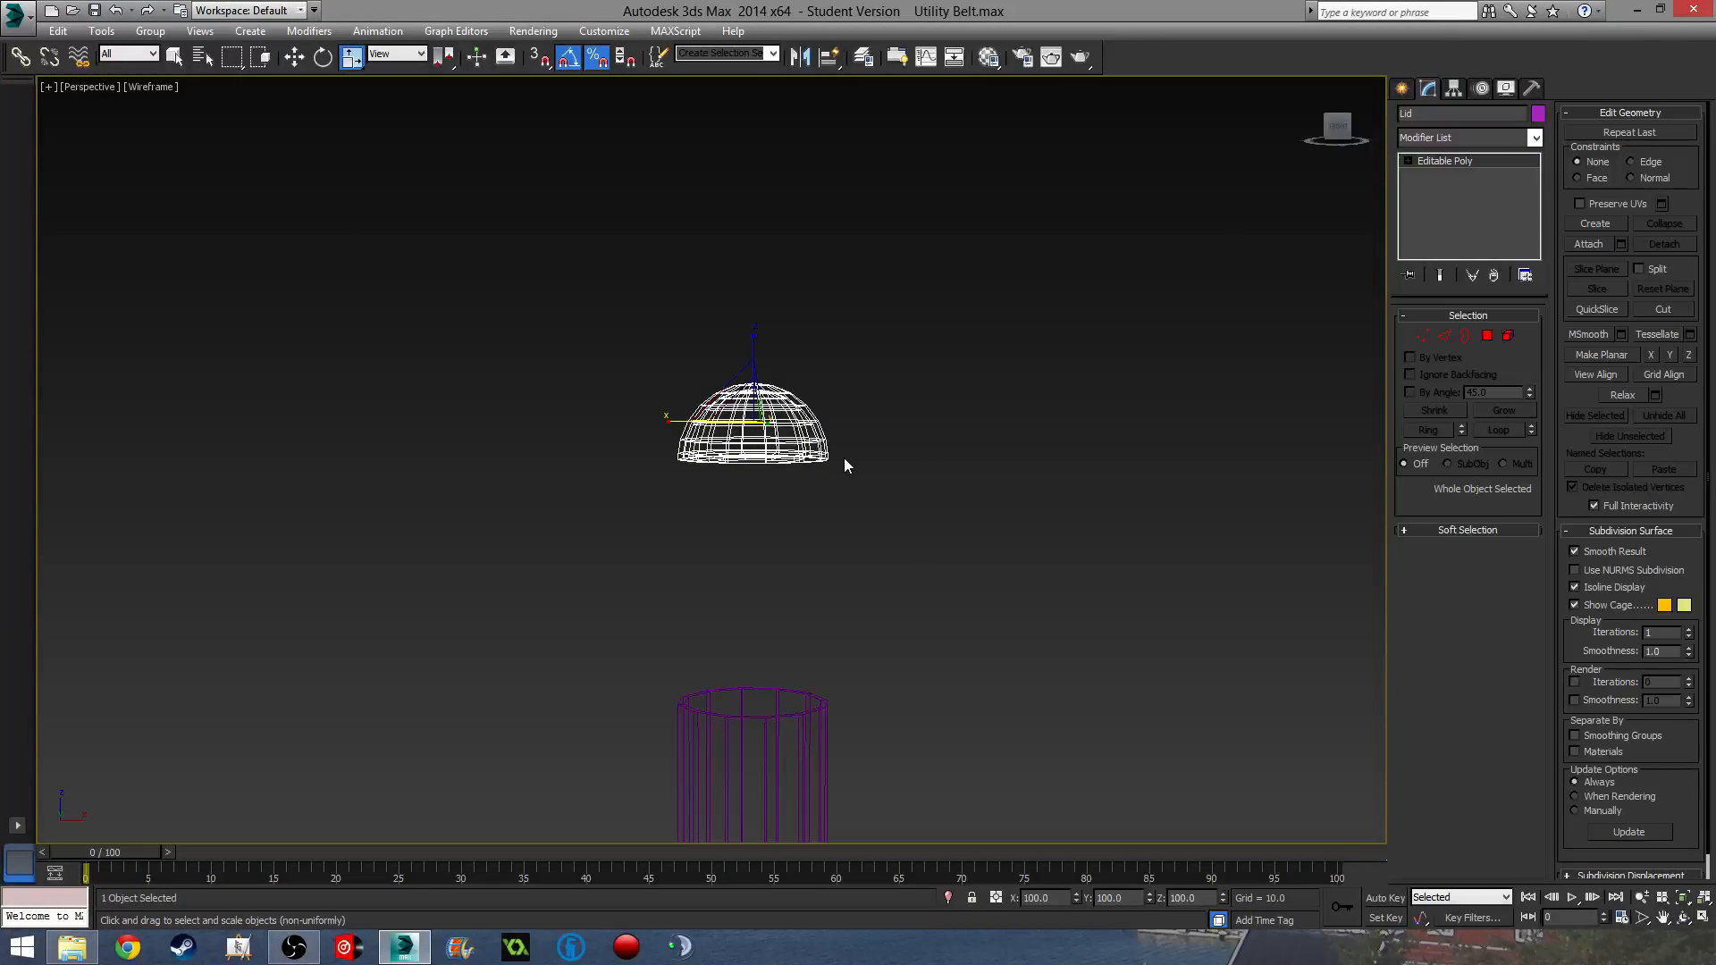
- Lower the lid along the vertical axis in the front view until its rim sits on the container's open end
alt+middle_drag(844, 457, 853, 463)
scroll(765, 465, up, 6)
scroll(786, 508, down, 6)
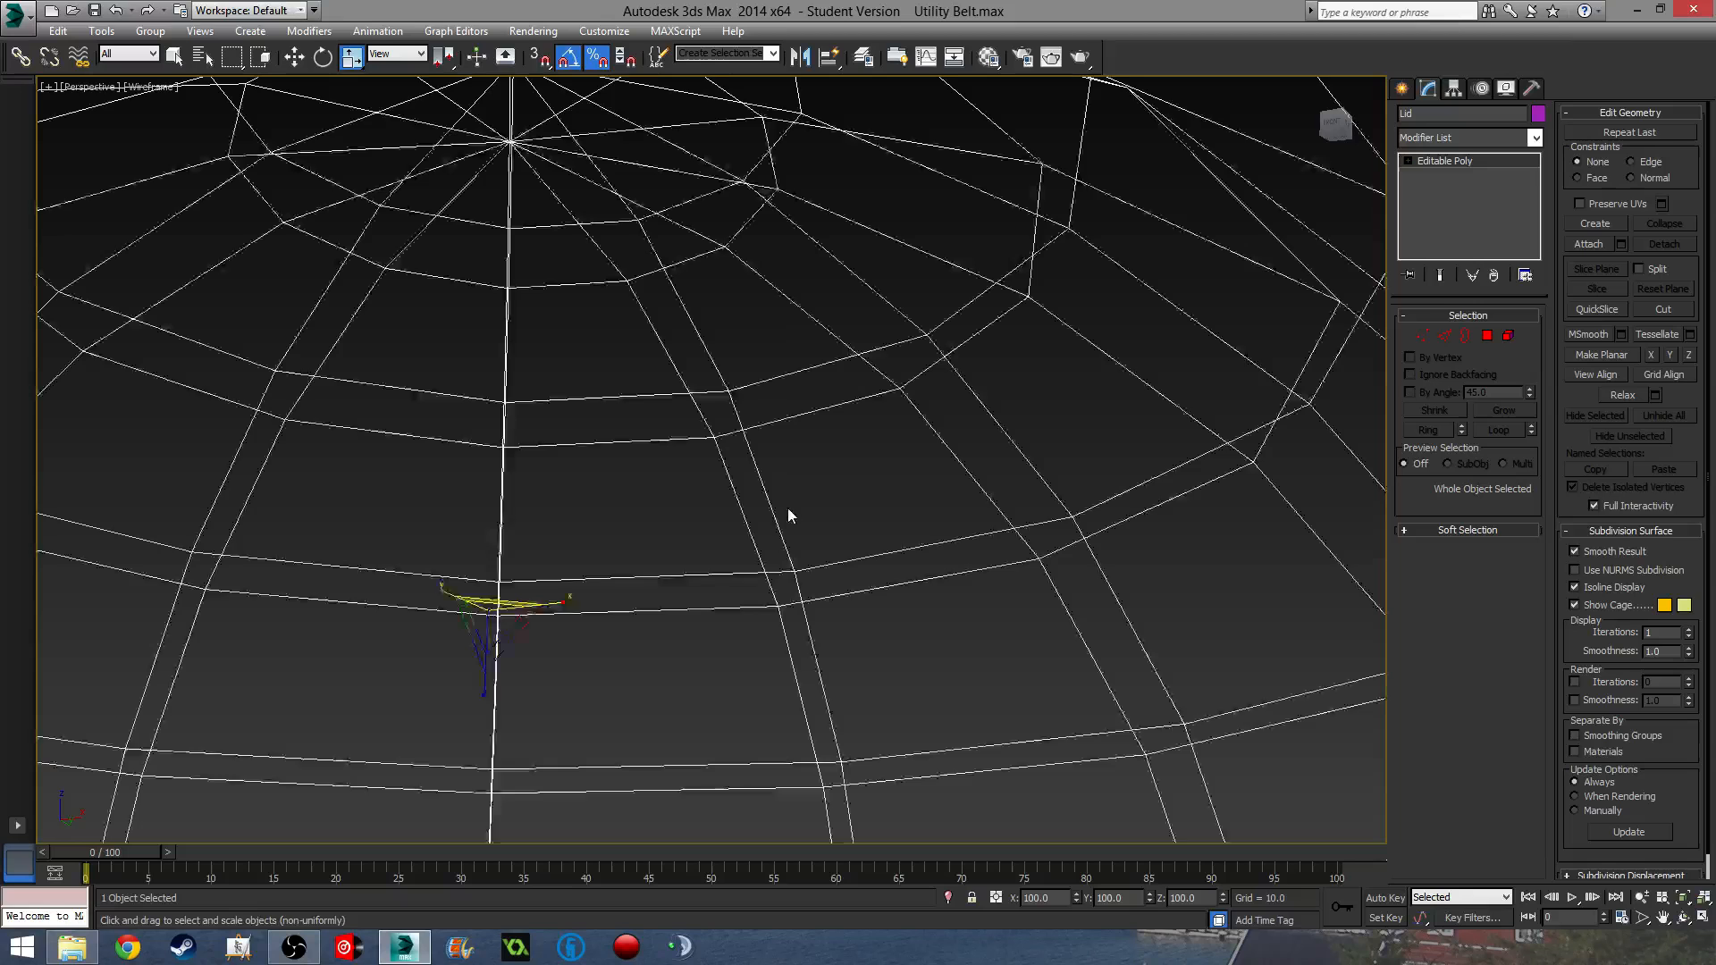
alt+middle_drag(840, 592, 838, 474)
key(w)
key(f)
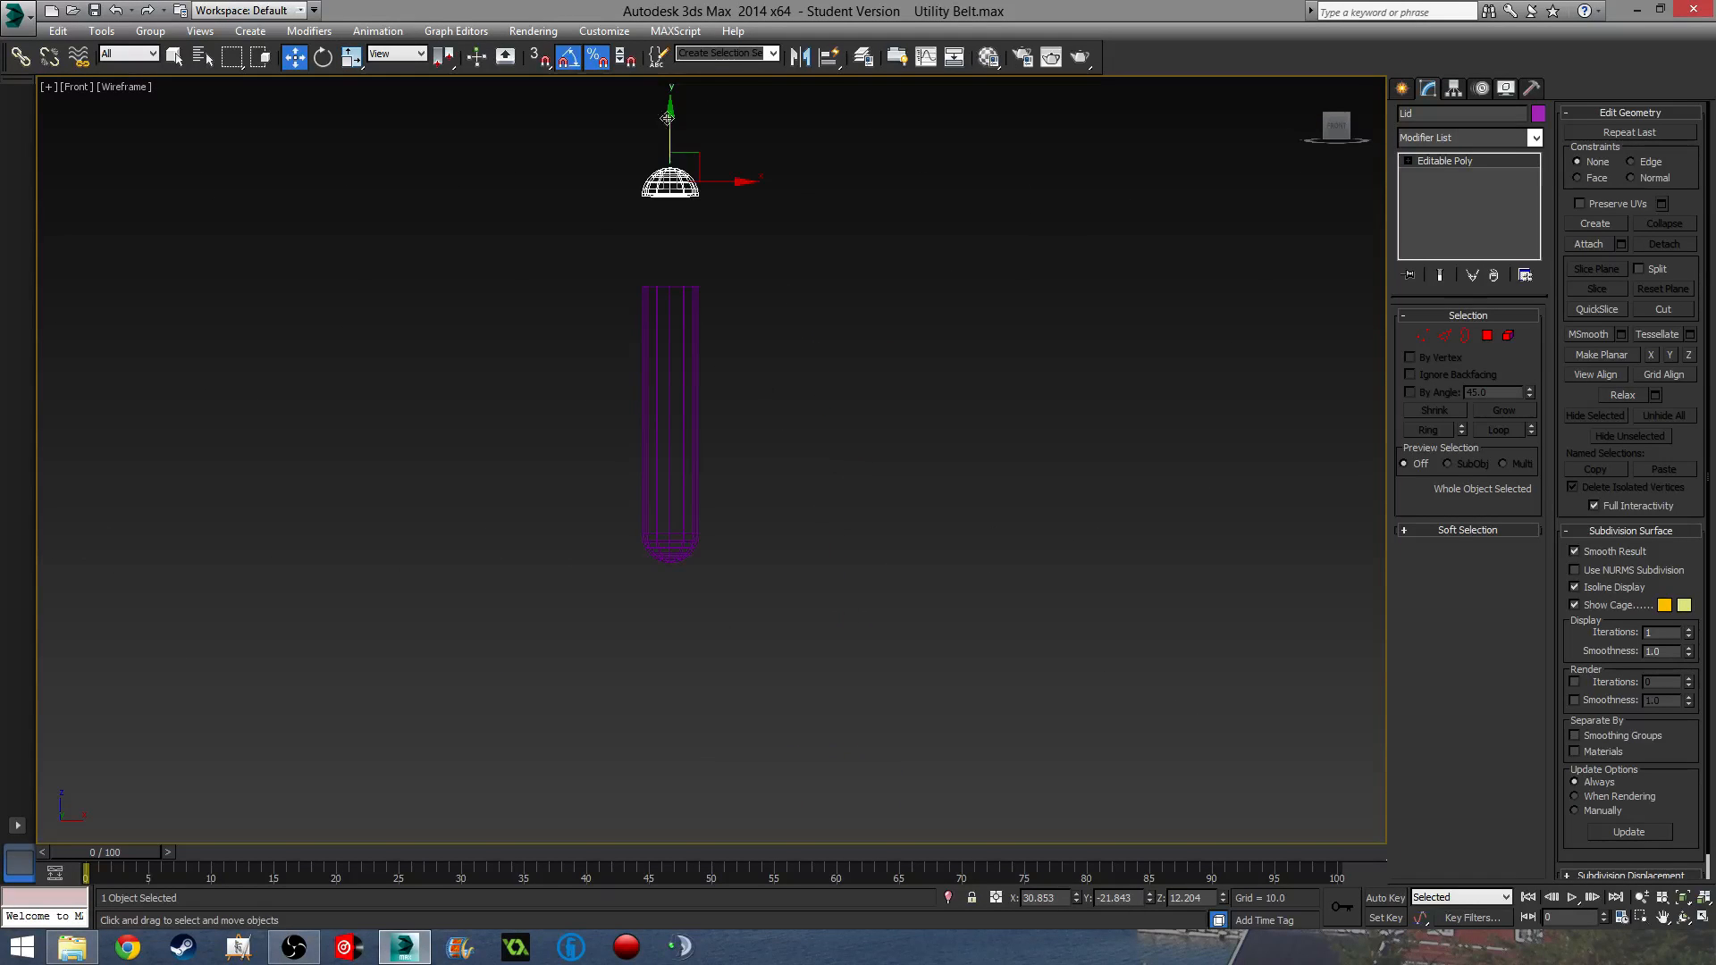
drag(667, 115, 723, 216)
scroll(687, 205, up, 6)
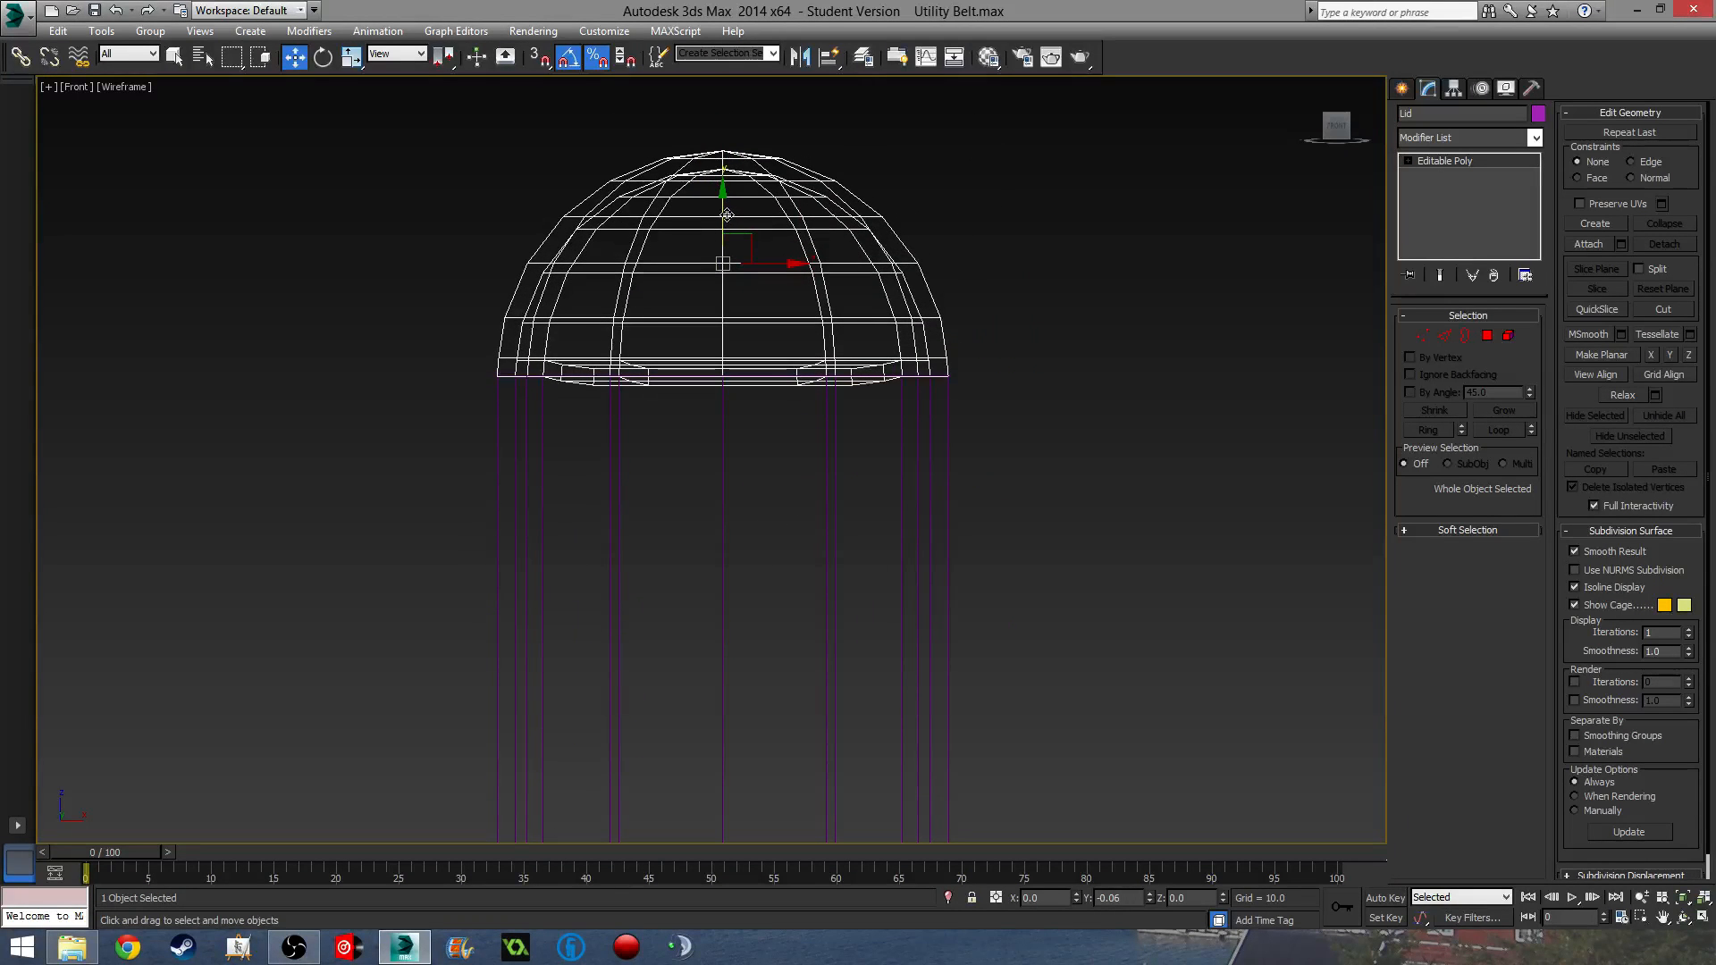
- Extrude the four selected polygons under the lid's inner lip by 13.0, down towards the container's rounded base
alt+middle_drag(867, 489, 684, 354)
click(1465, 336)
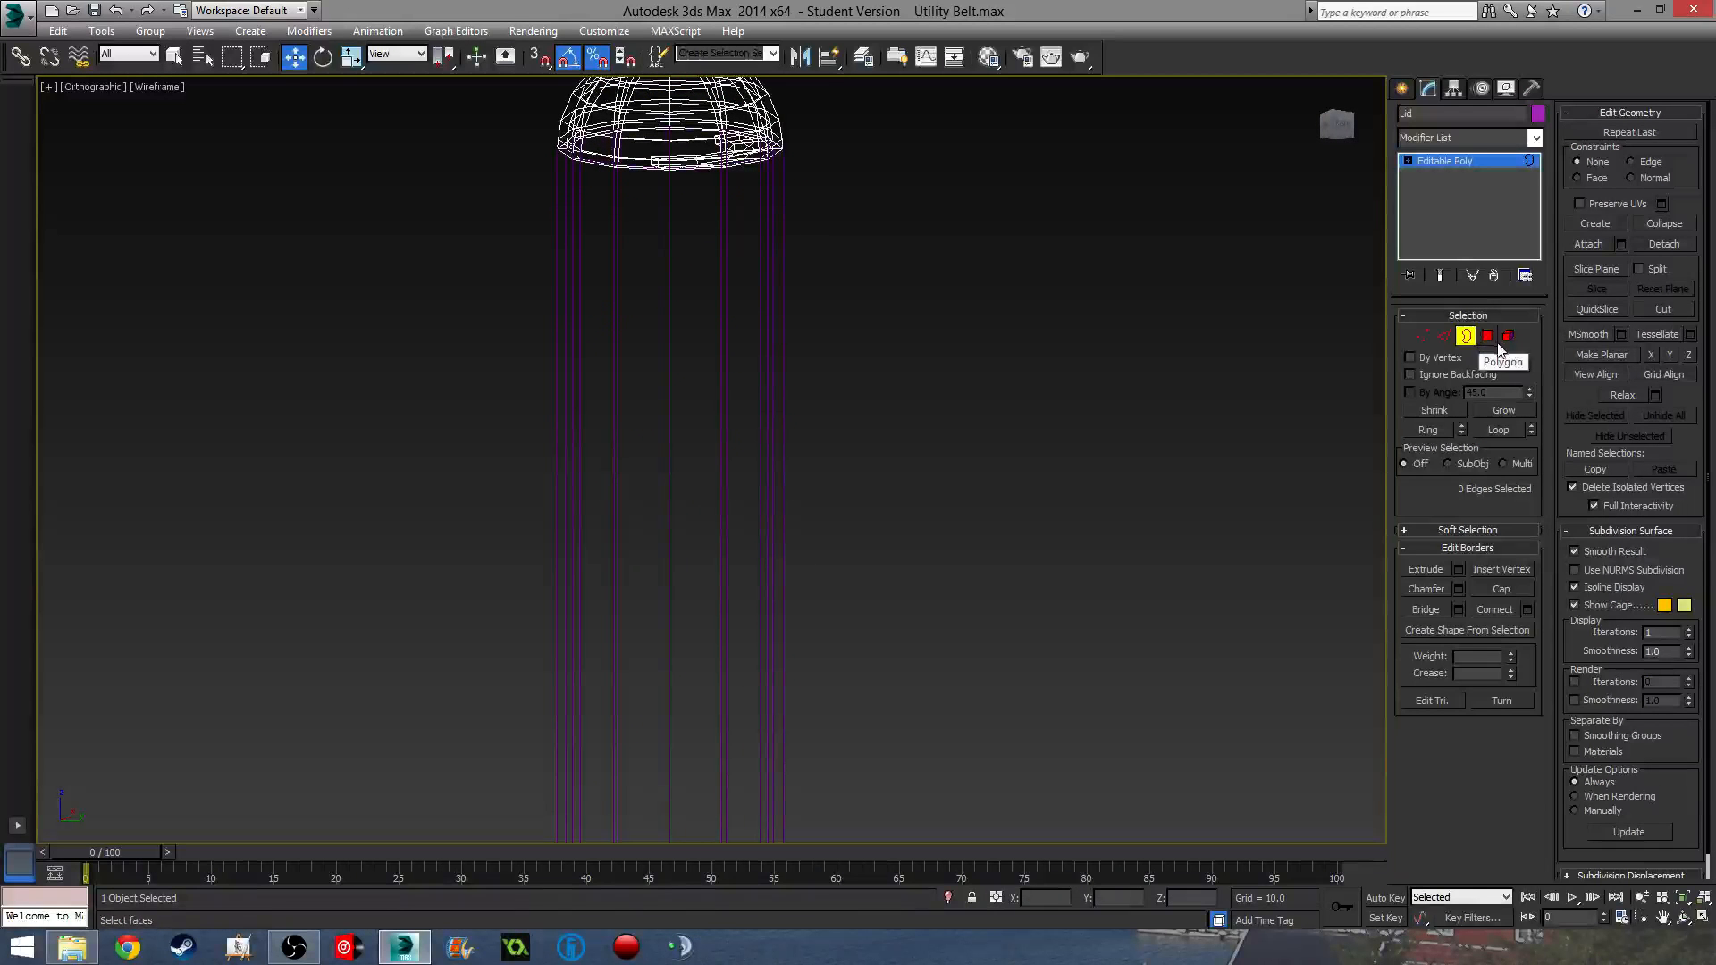
click(1487, 336)
scroll(946, 395, down, 4)
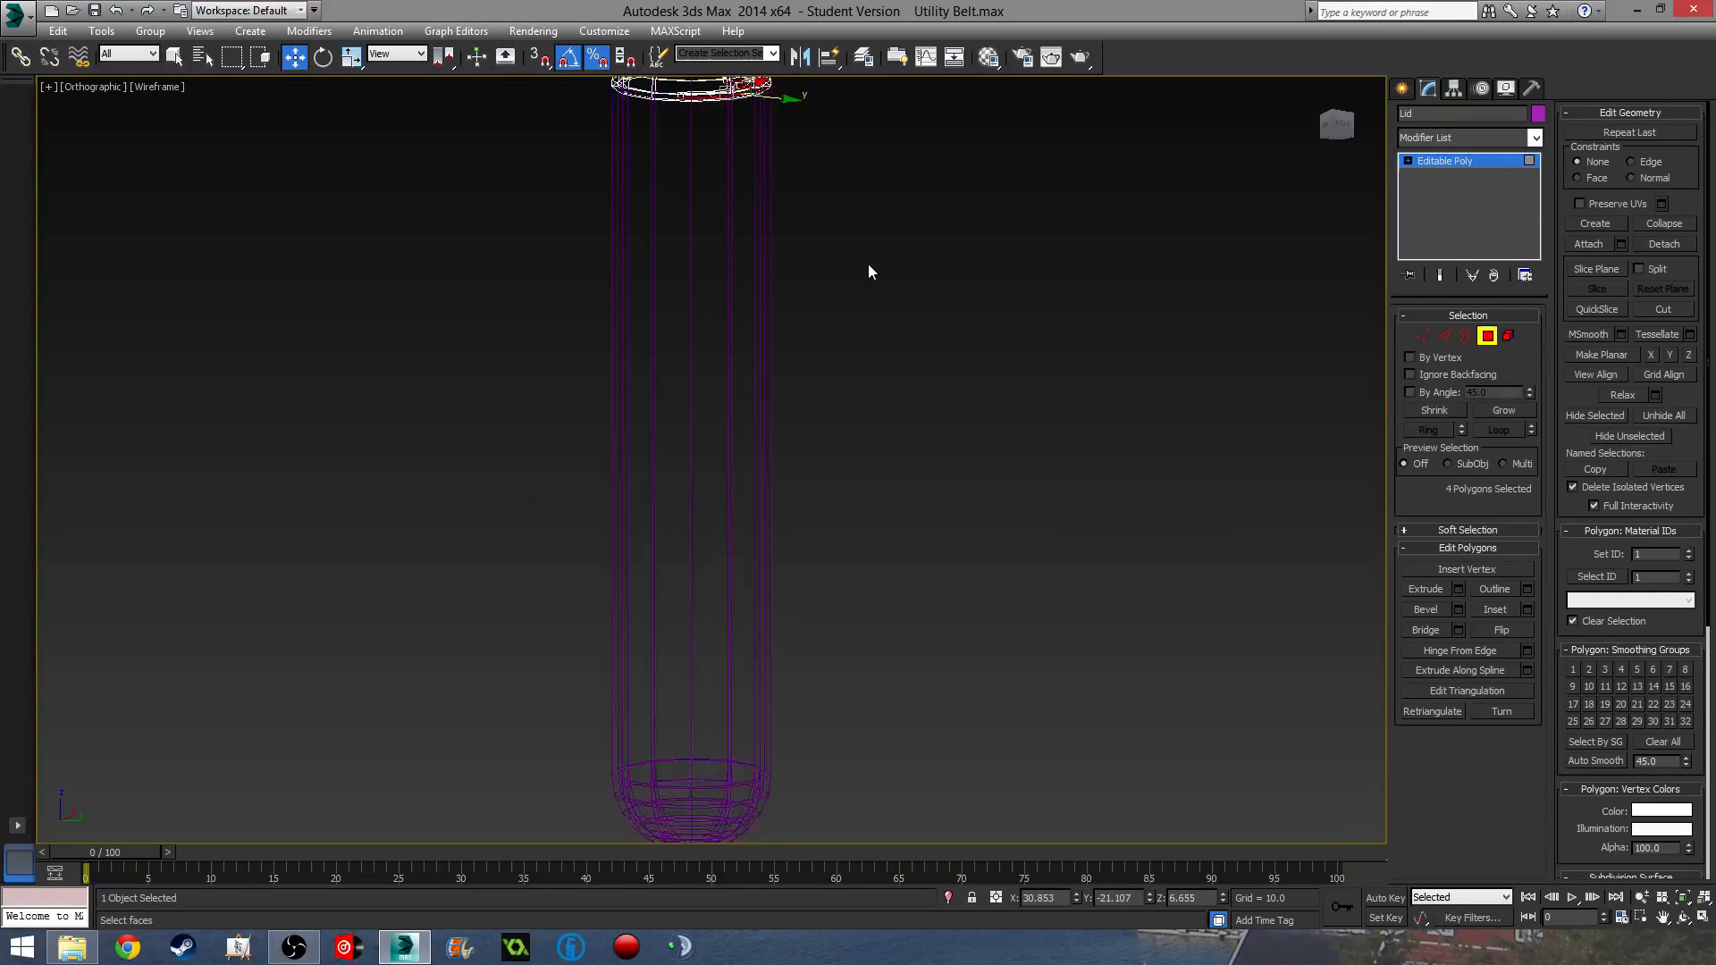
click(1459, 589)
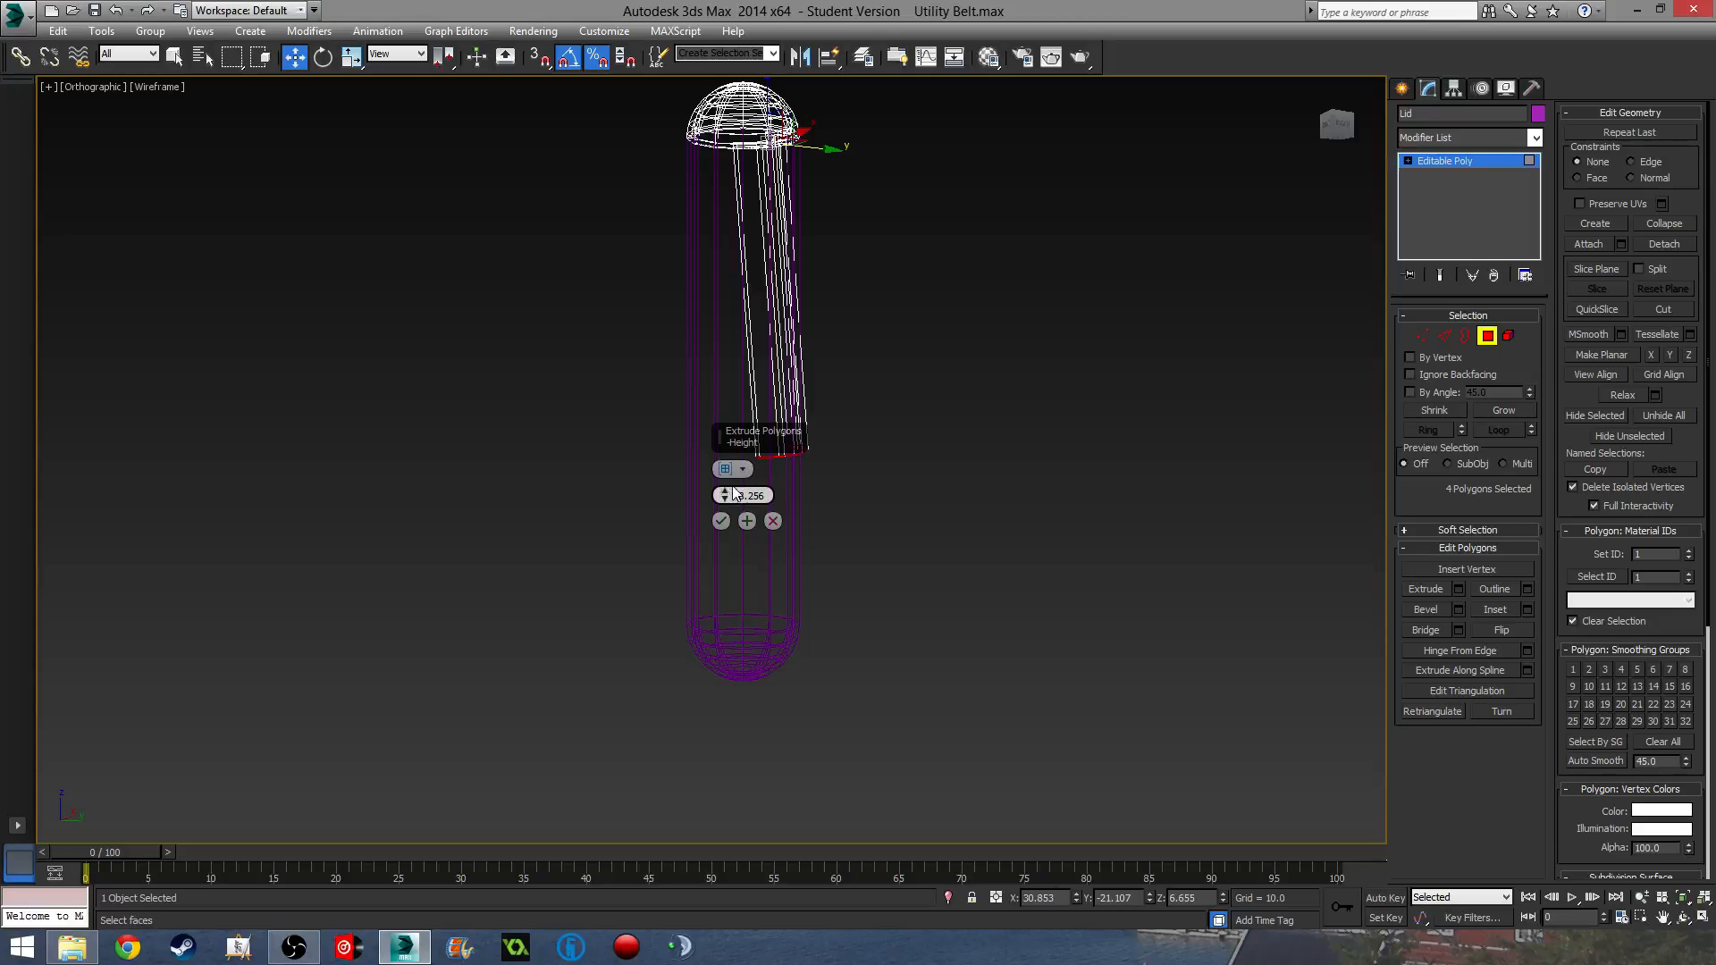
drag(733, 493, 732, 322)
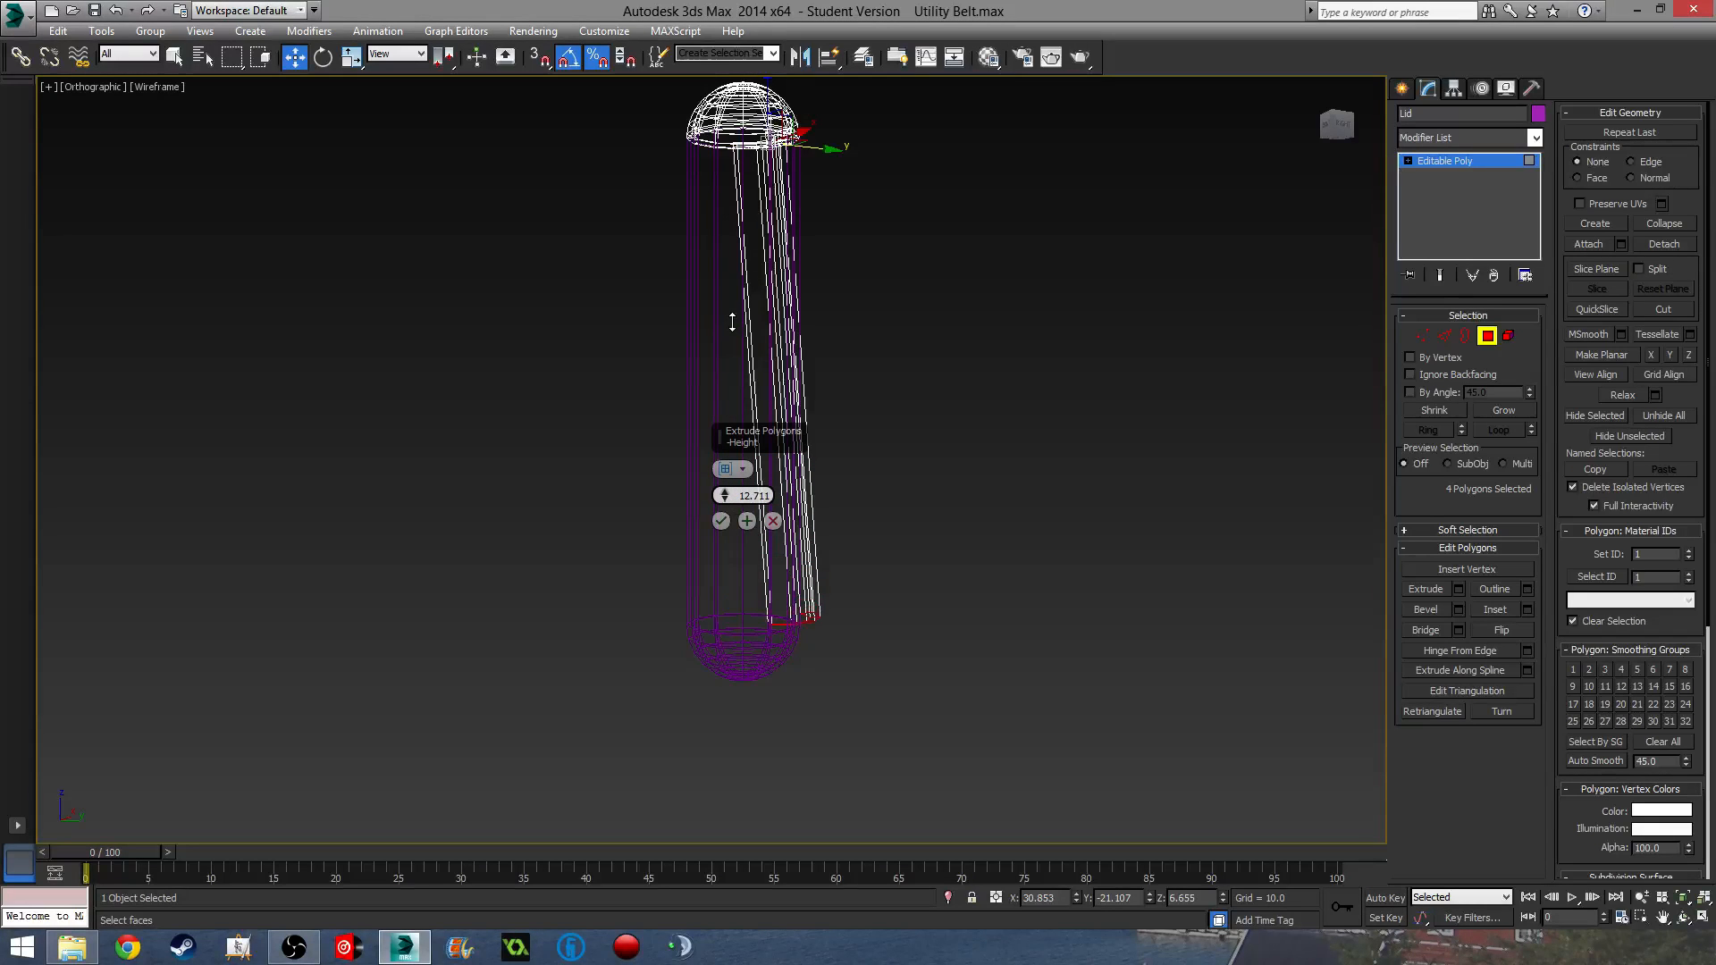
drag(769, 496, 575, 468)
text(13.0)
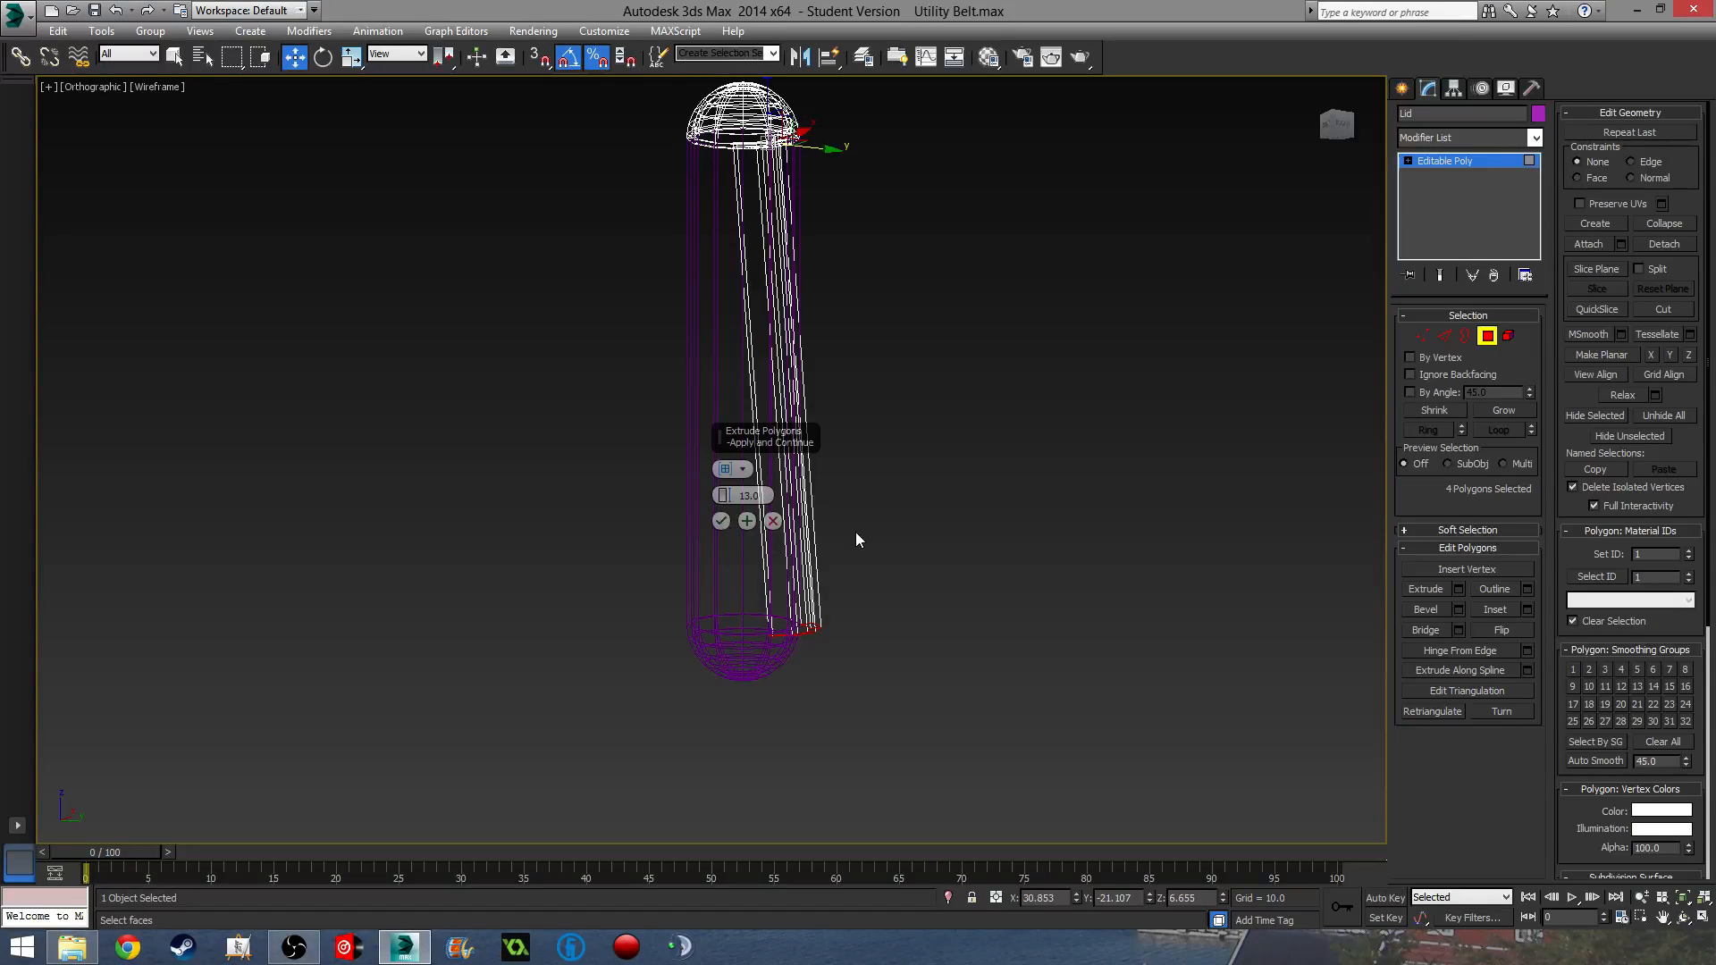
click(721, 521)
- Shift the extruded end polygons sideways in the left view so the strip runs straight down inside the container
key(l)
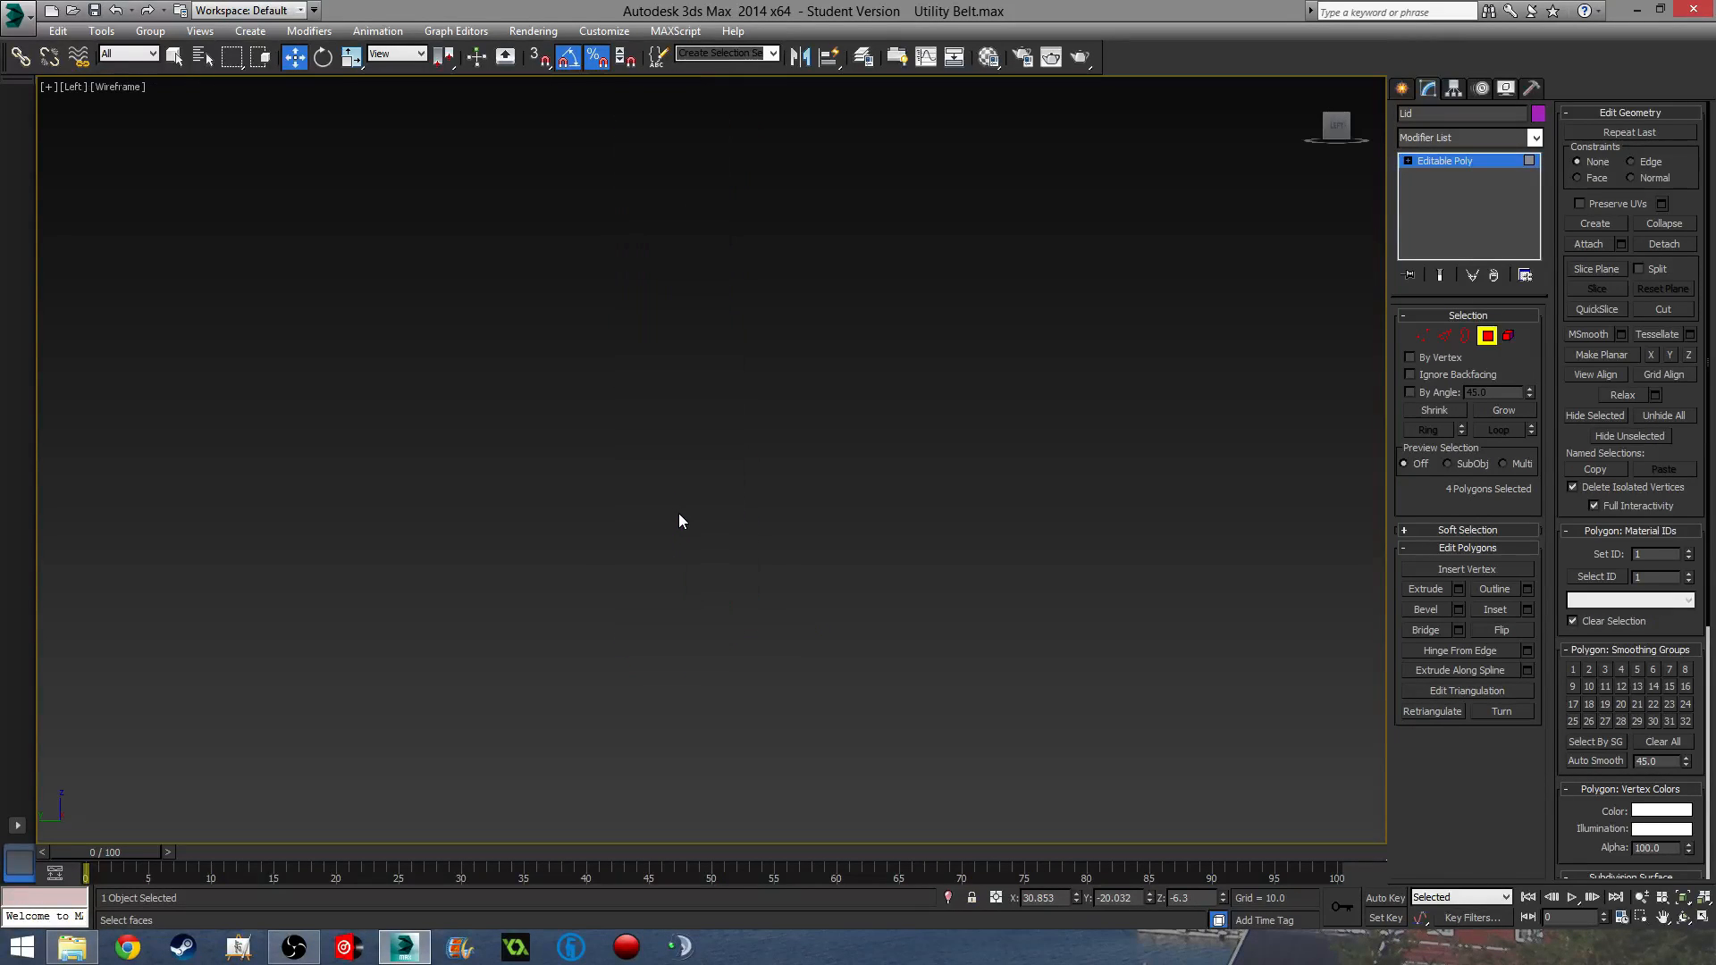
scroll(739, 535, down, 3)
scroll(556, 534, up, 7)
middle_drag(544, 563, 582, 441)
scroll(582, 442, down, 2)
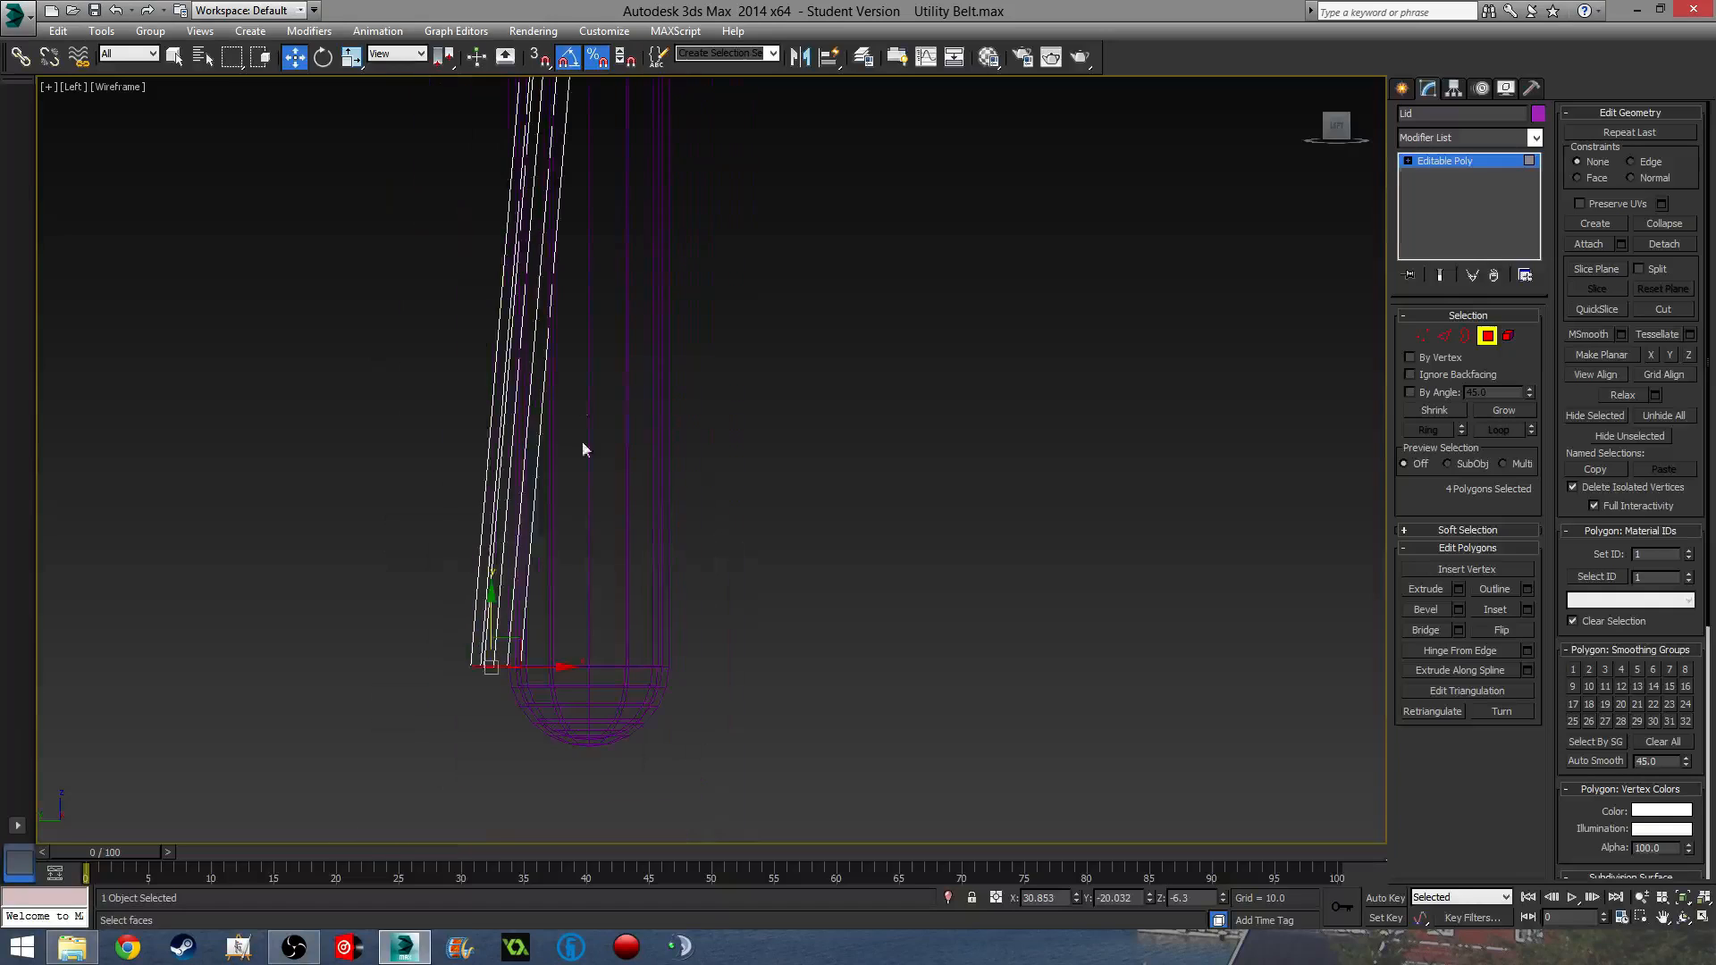
drag(541, 666, 590, 668)
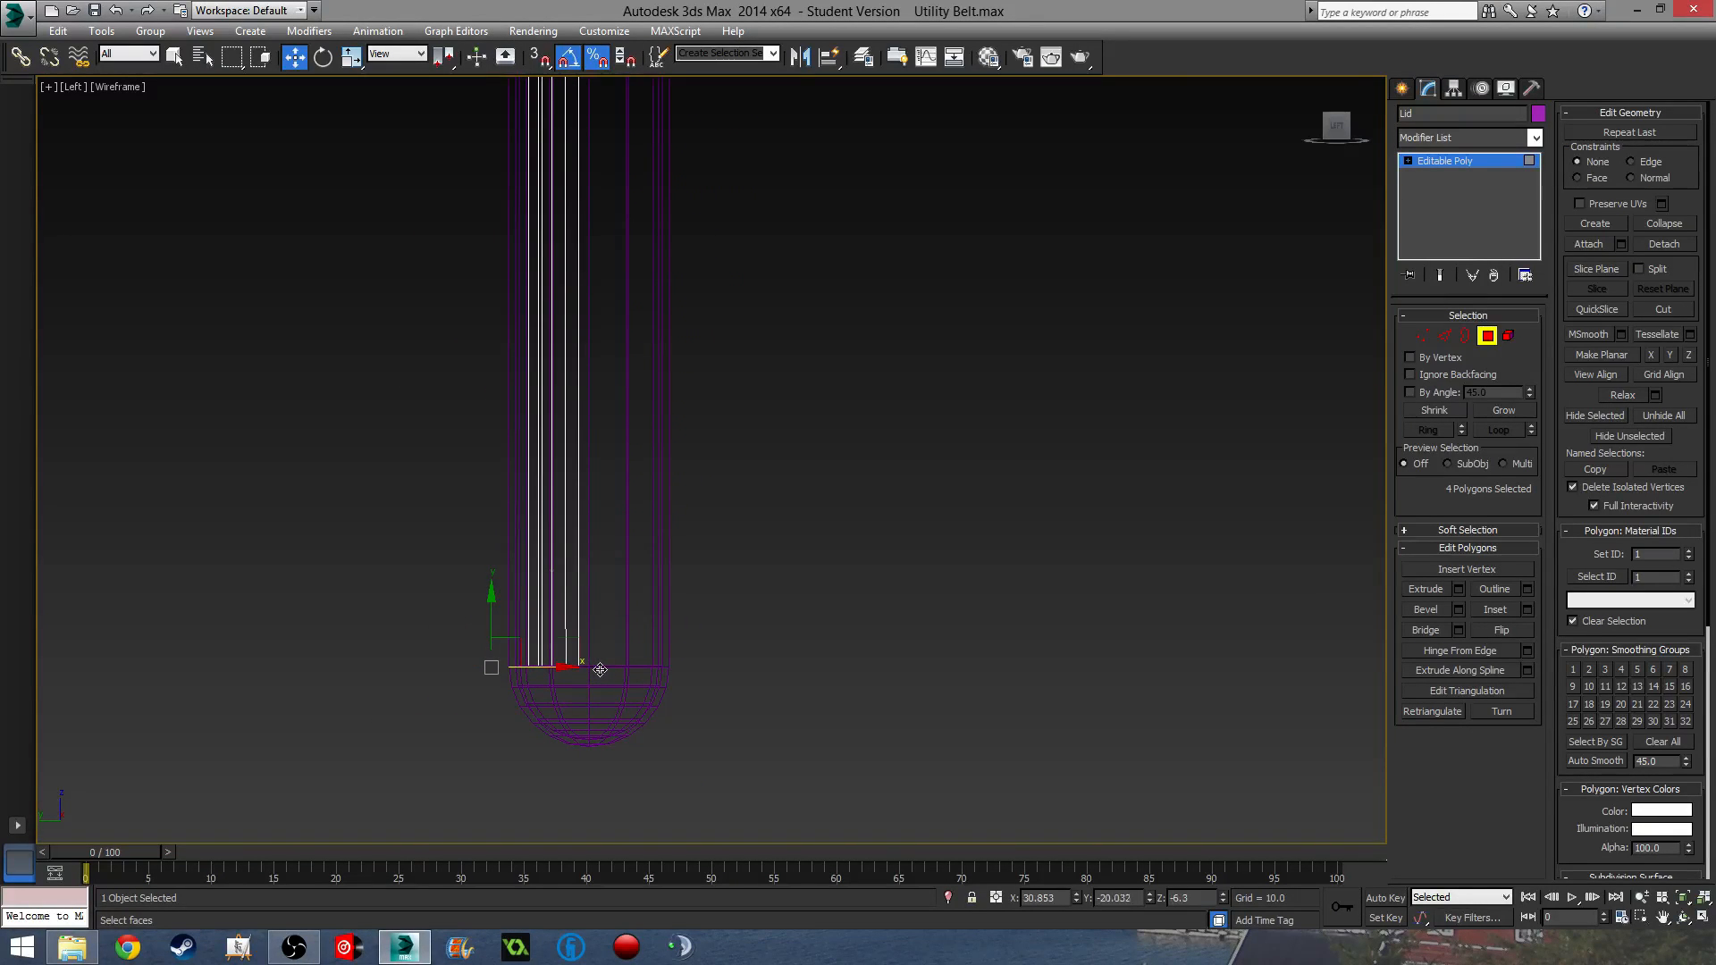
scroll(820, 544, down, 4)
middle_drag(794, 411, 686, 419)
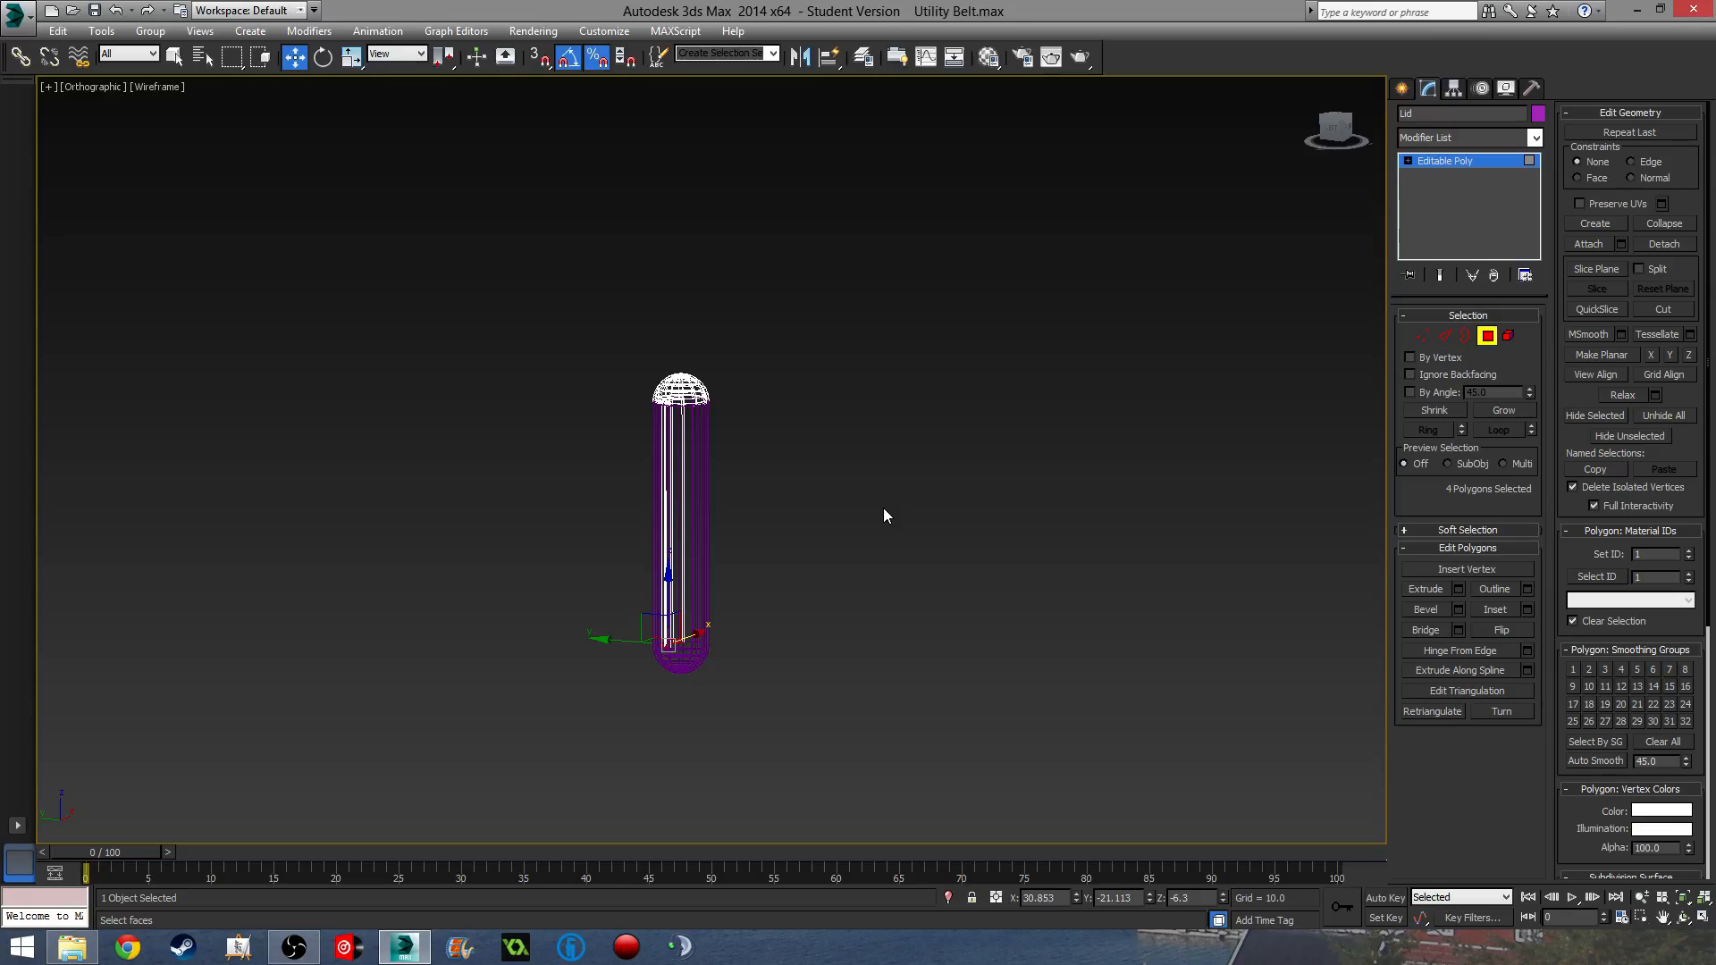
- Return to whole-object level, raise the lid about 12.3 units and check its strip against the container's opening in shaded display
click(1496, 336)
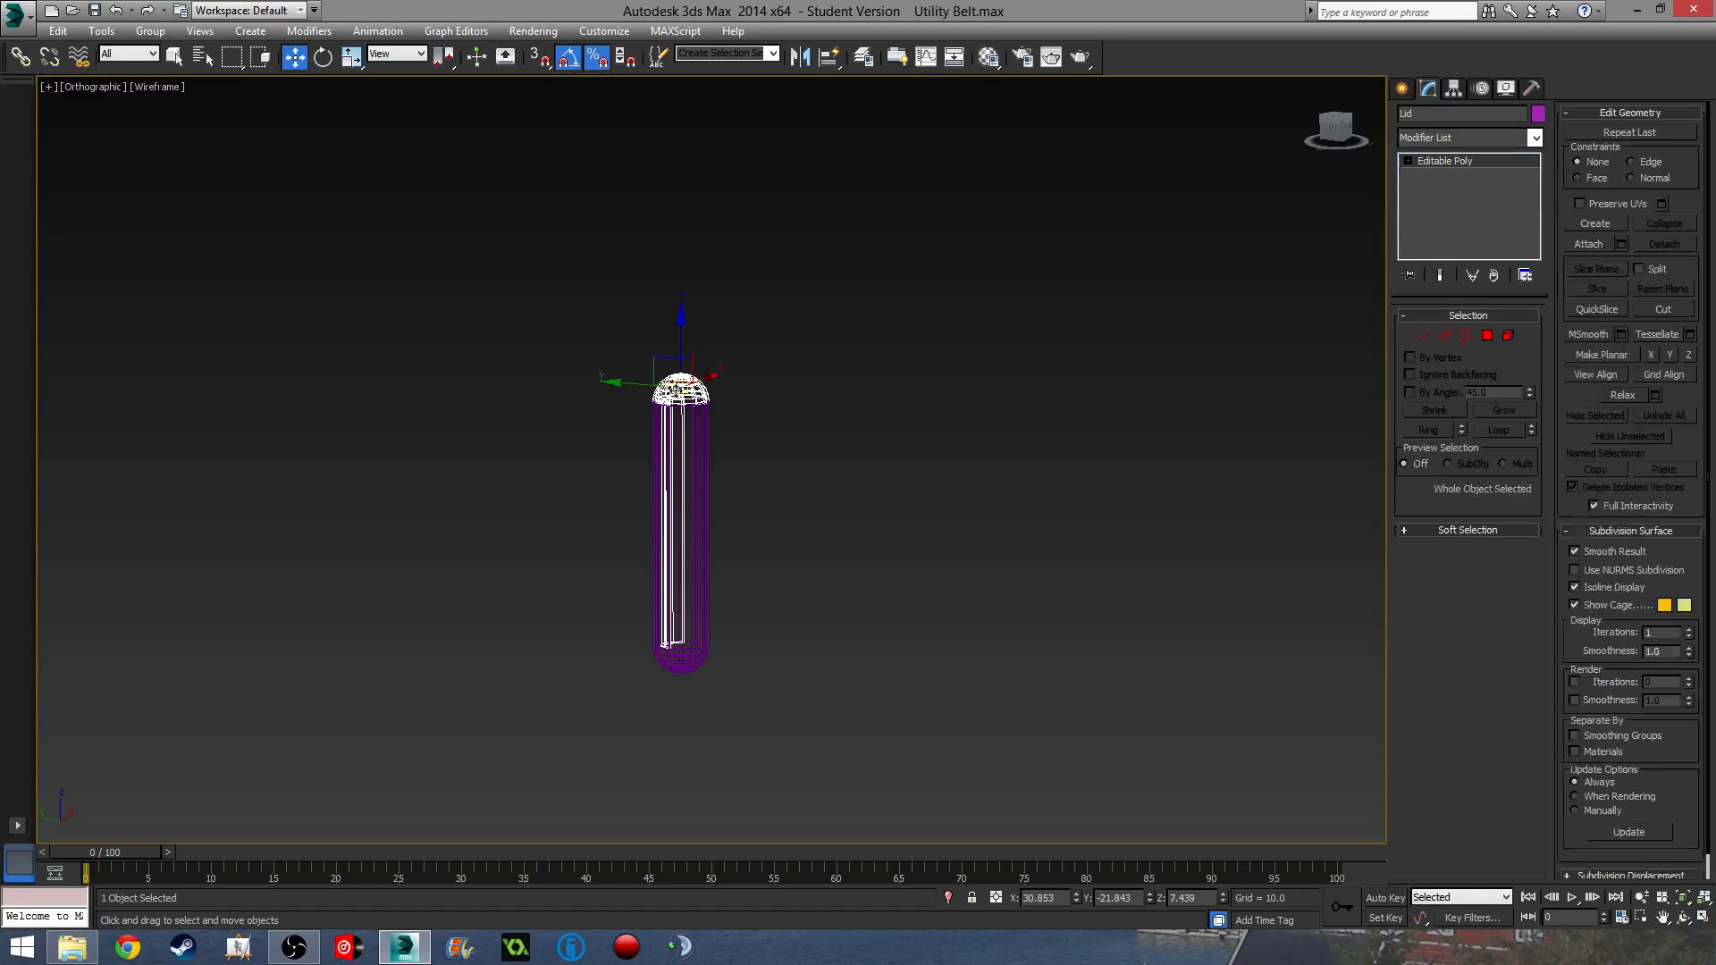
drag(685, 339, 711, 107)
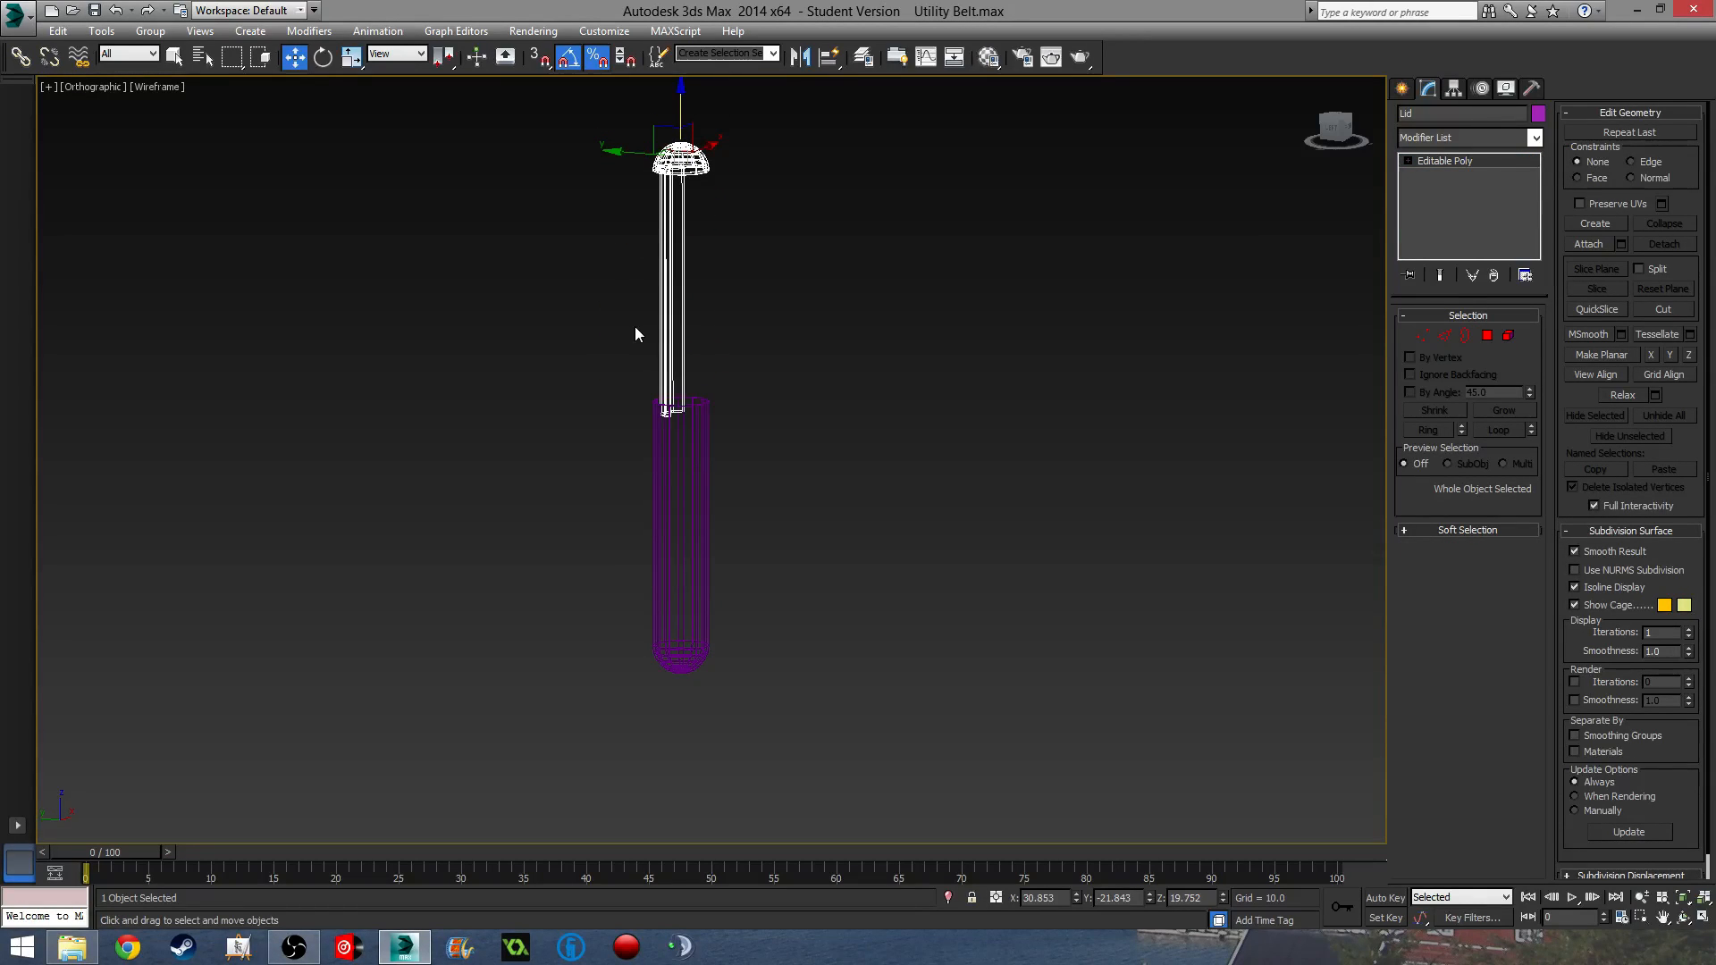
key(F3)
scroll(648, 353, up, 7)
alt+middle_drag(611, 516, 1130, 593)
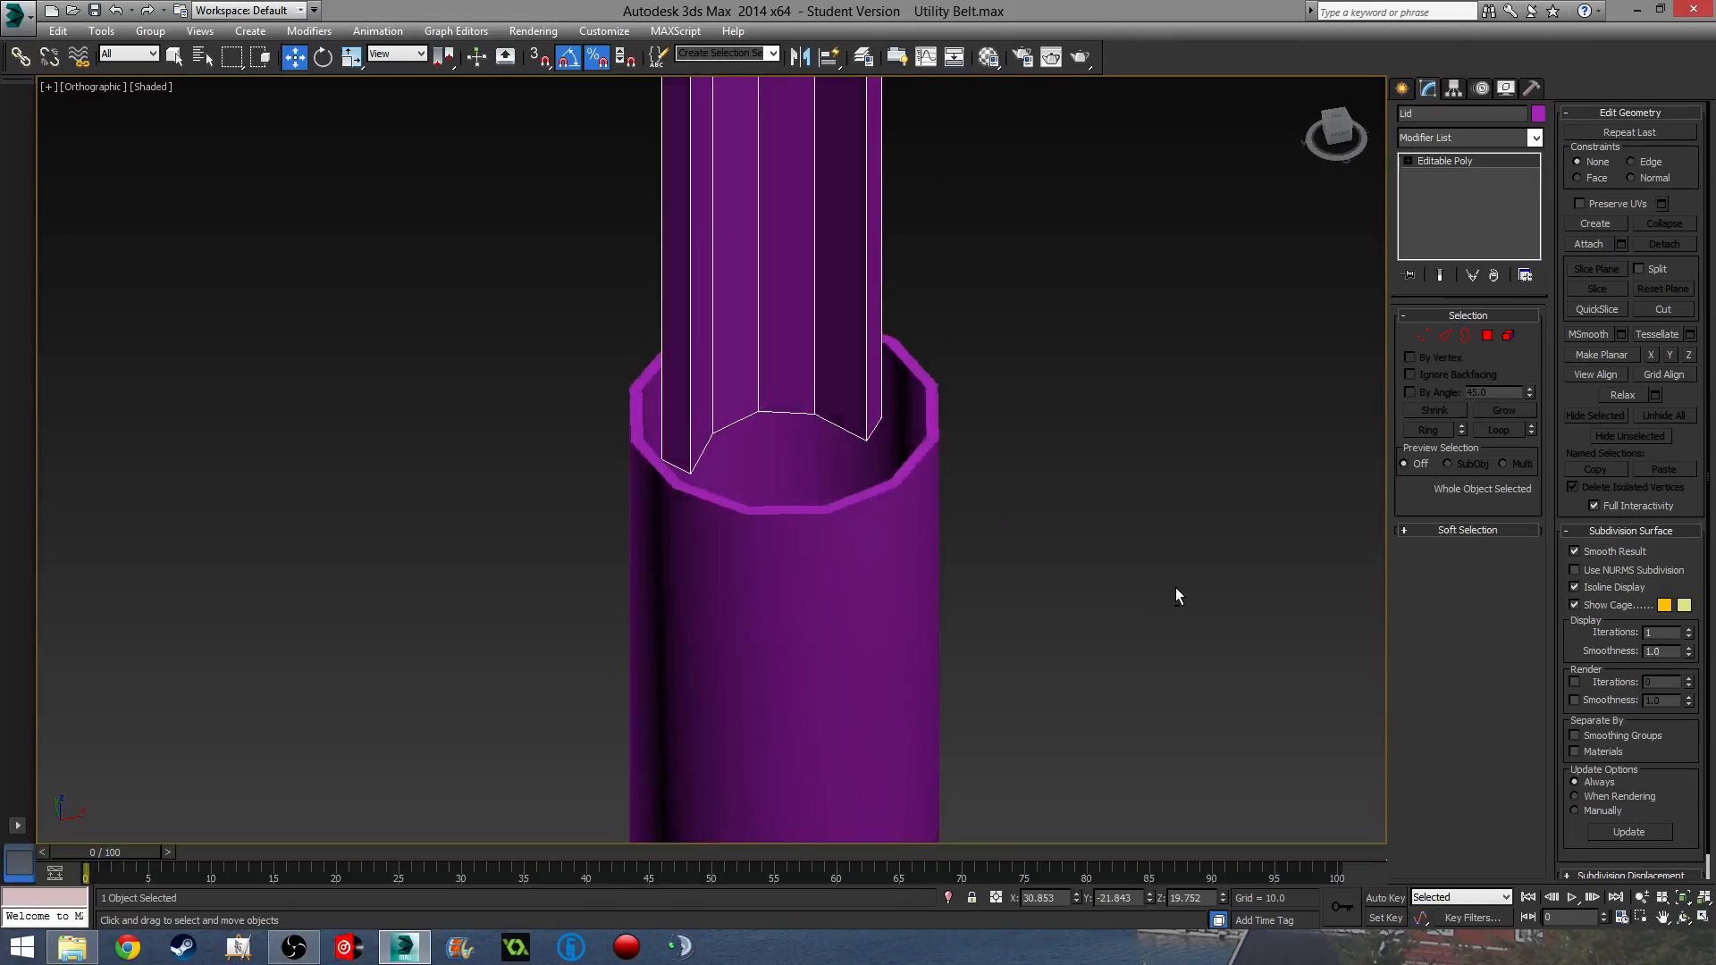
scroll(1163, 585, down, 6)
scroll(1220, 517, down, 5)
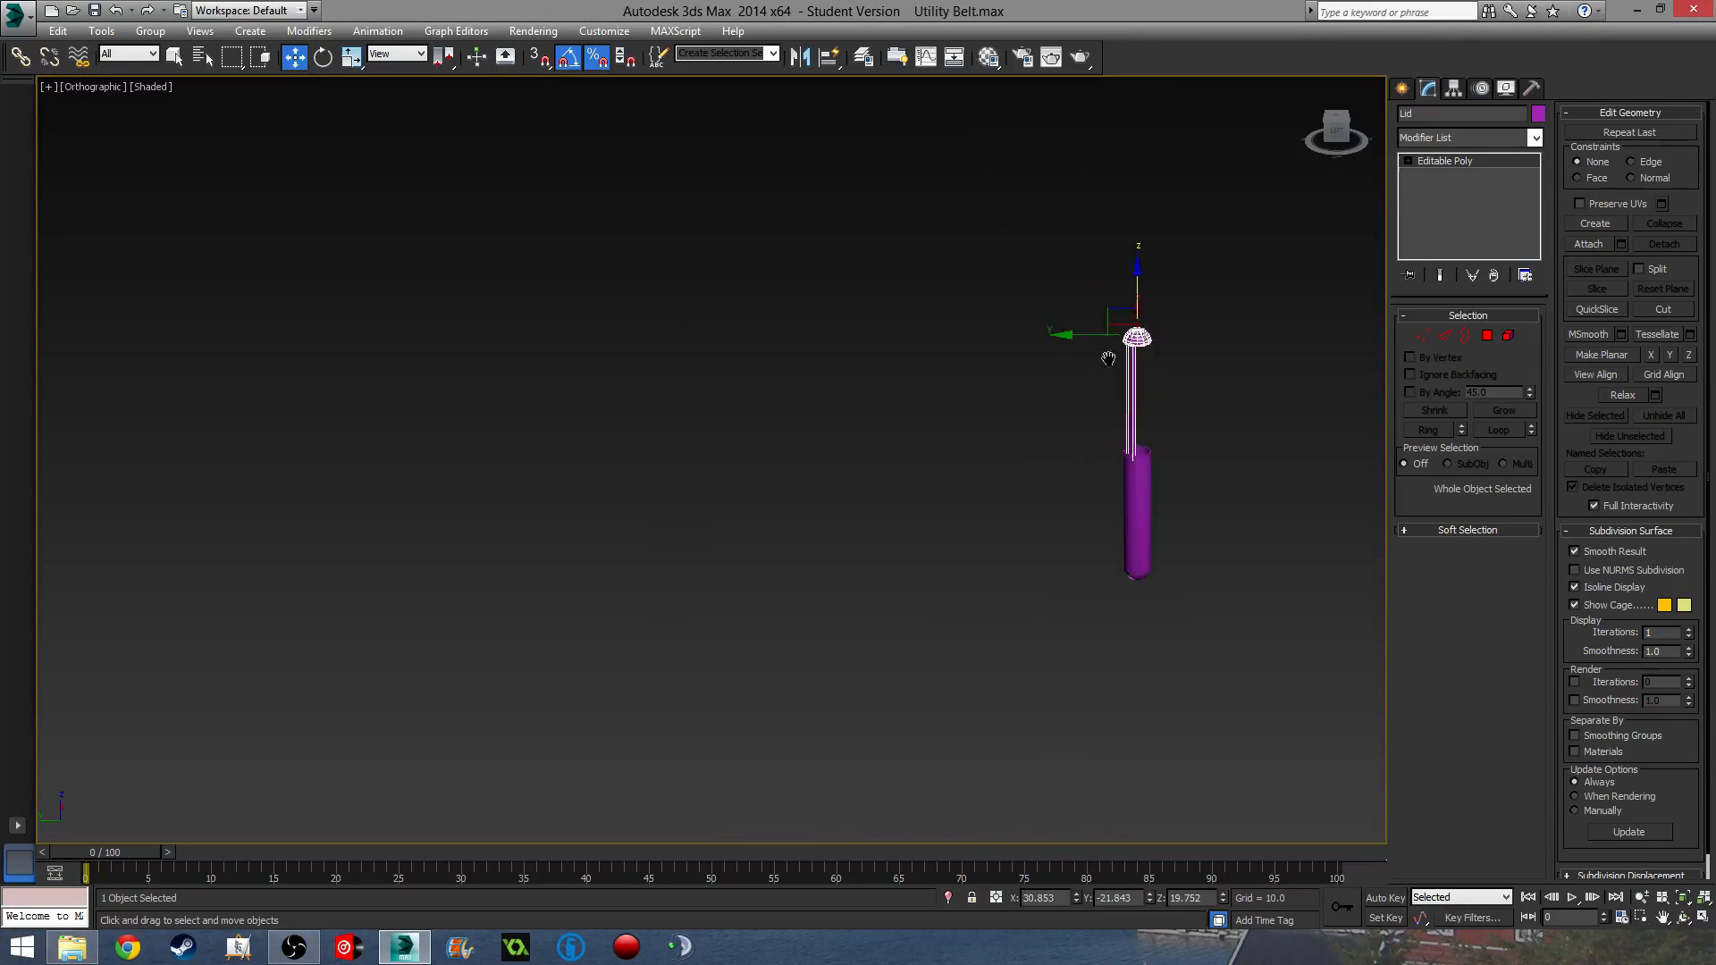
middle_drag(1148, 273, 977, 331)
- Slide the lid down to close the container, and lift it back up until the strip clears the opening
drag(962, 335, 963, 443)
scroll(947, 539, up, 5)
middle_drag(947, 539, 885, 506)
scroll(885, 501, up, 4)
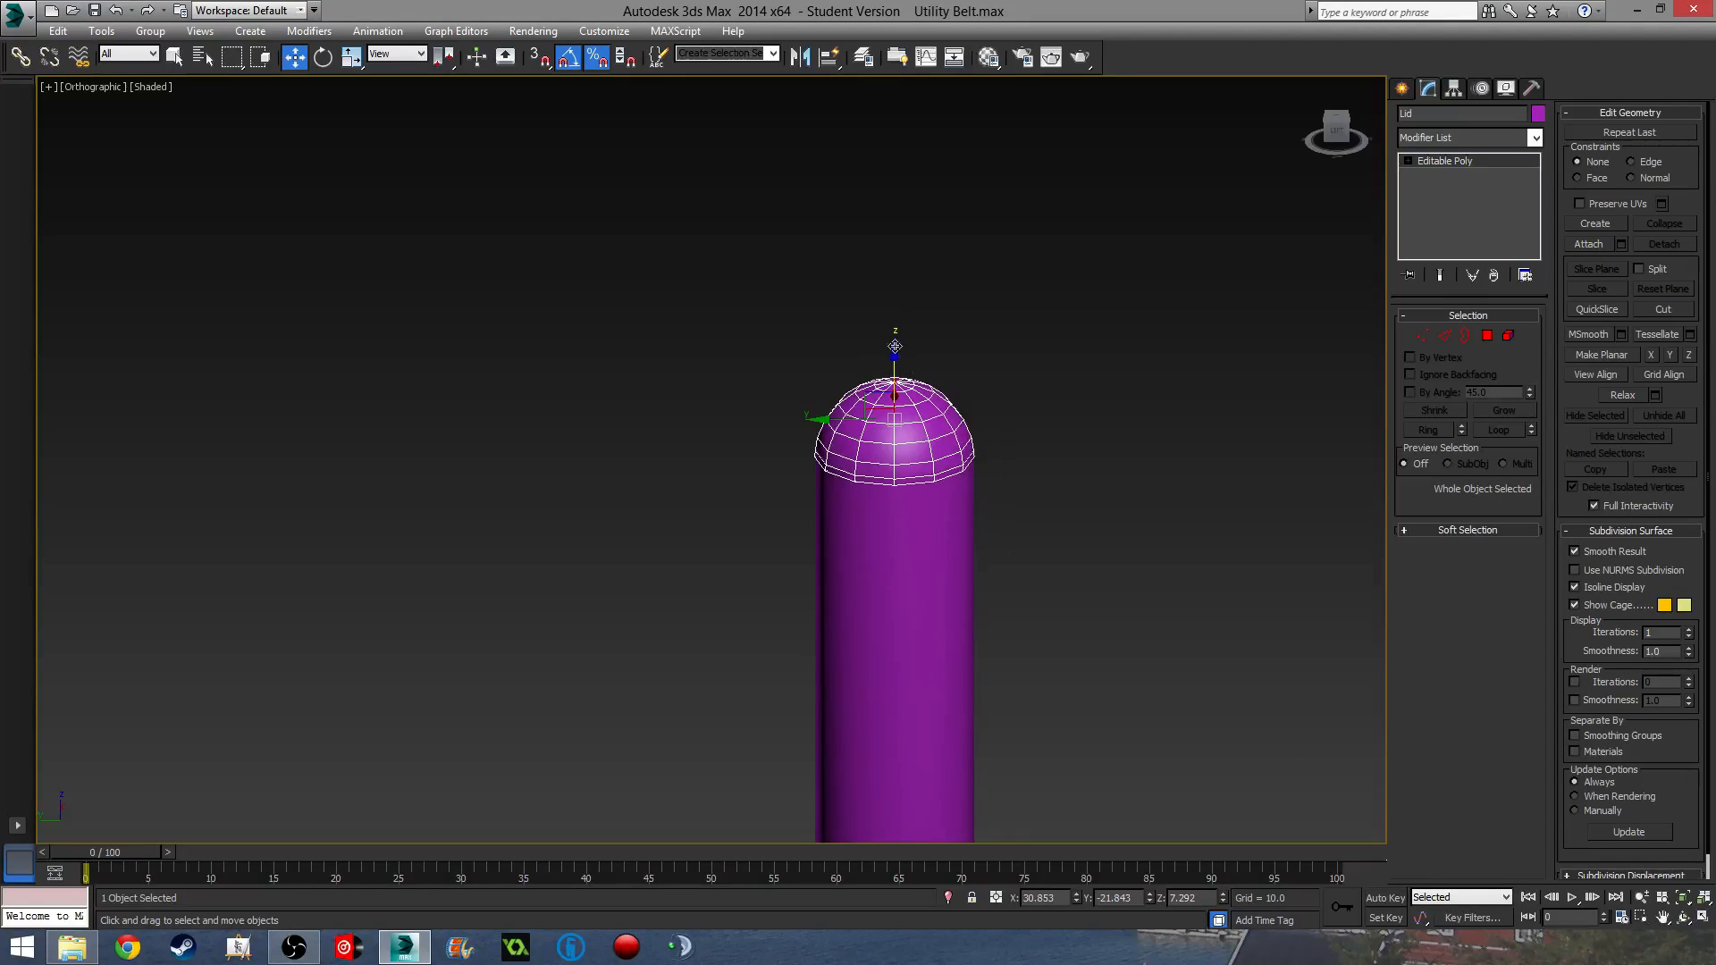
drag(894, 353, 895, 261)
scroll(814, 345, down, 5)
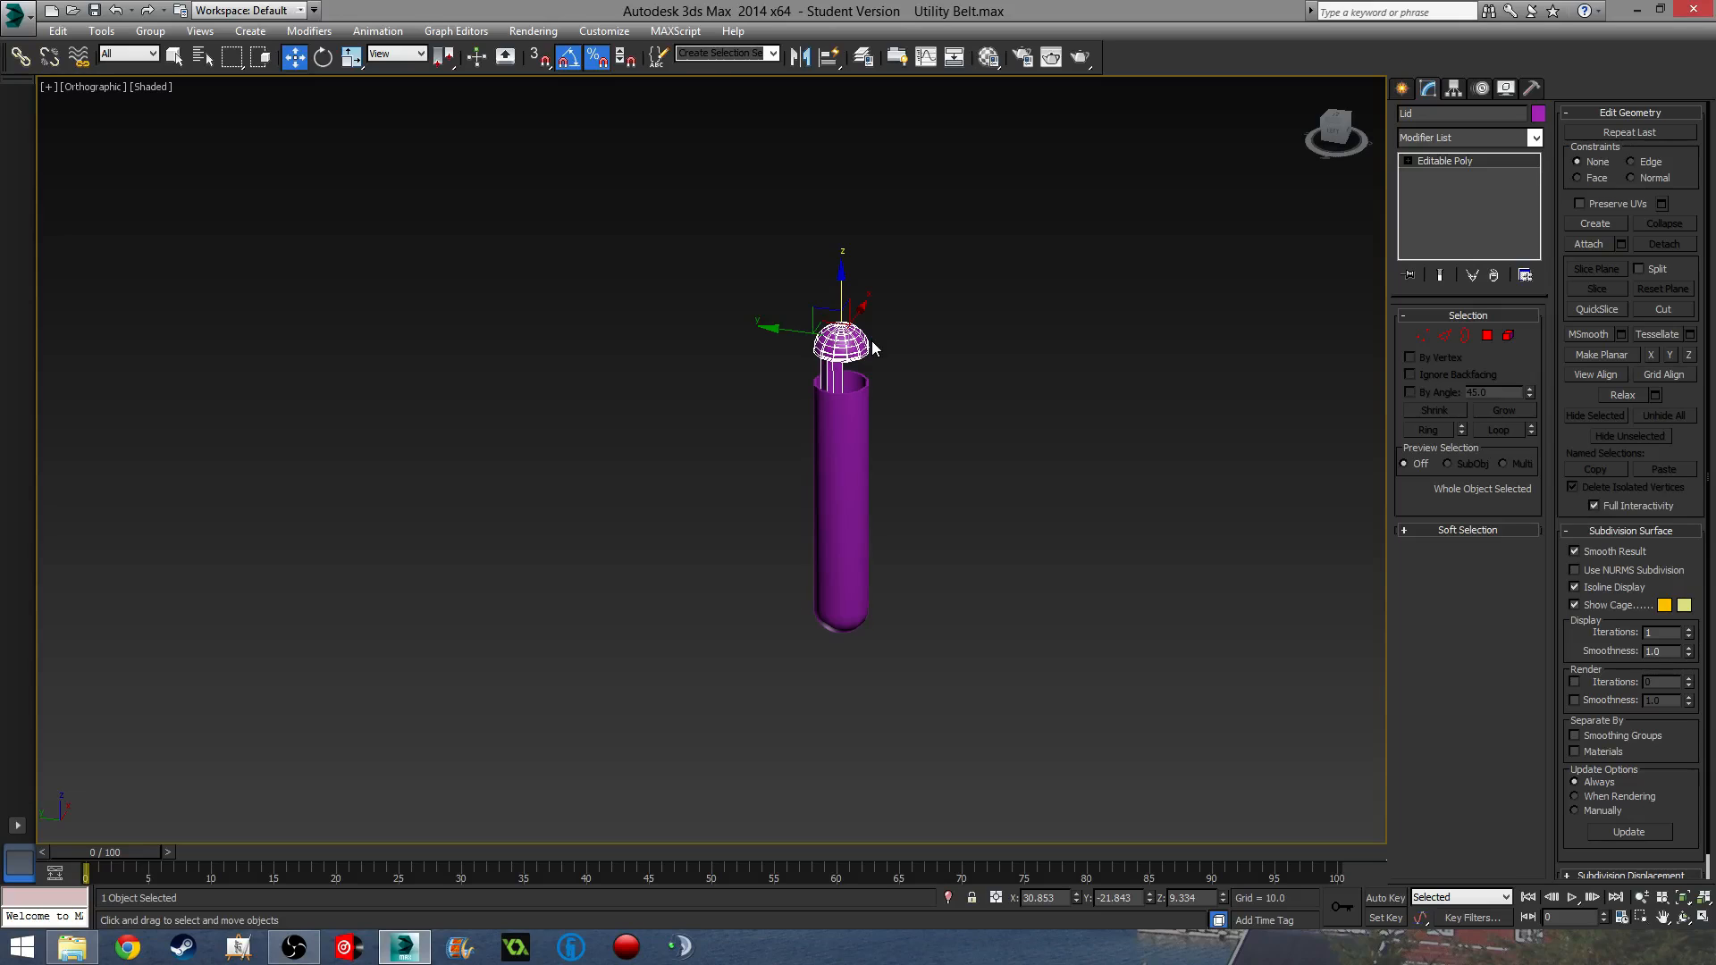
drag(844, 280, 844, 73)
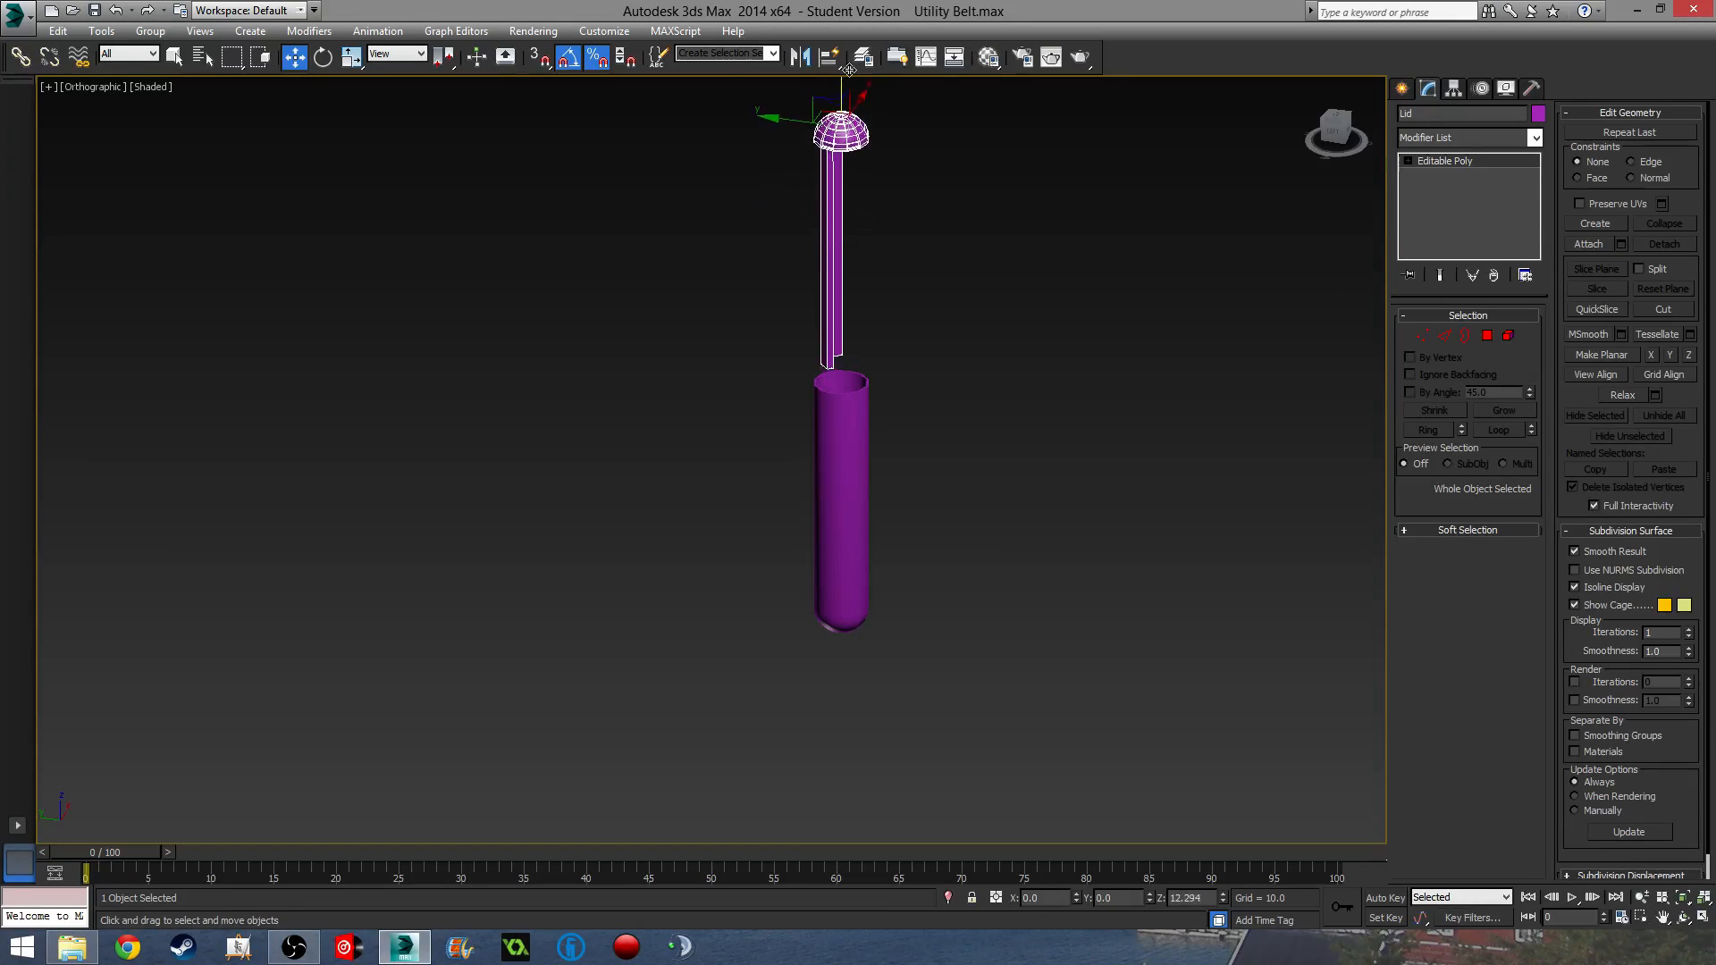
alt+middle_drag(885, 269, 785, 250)
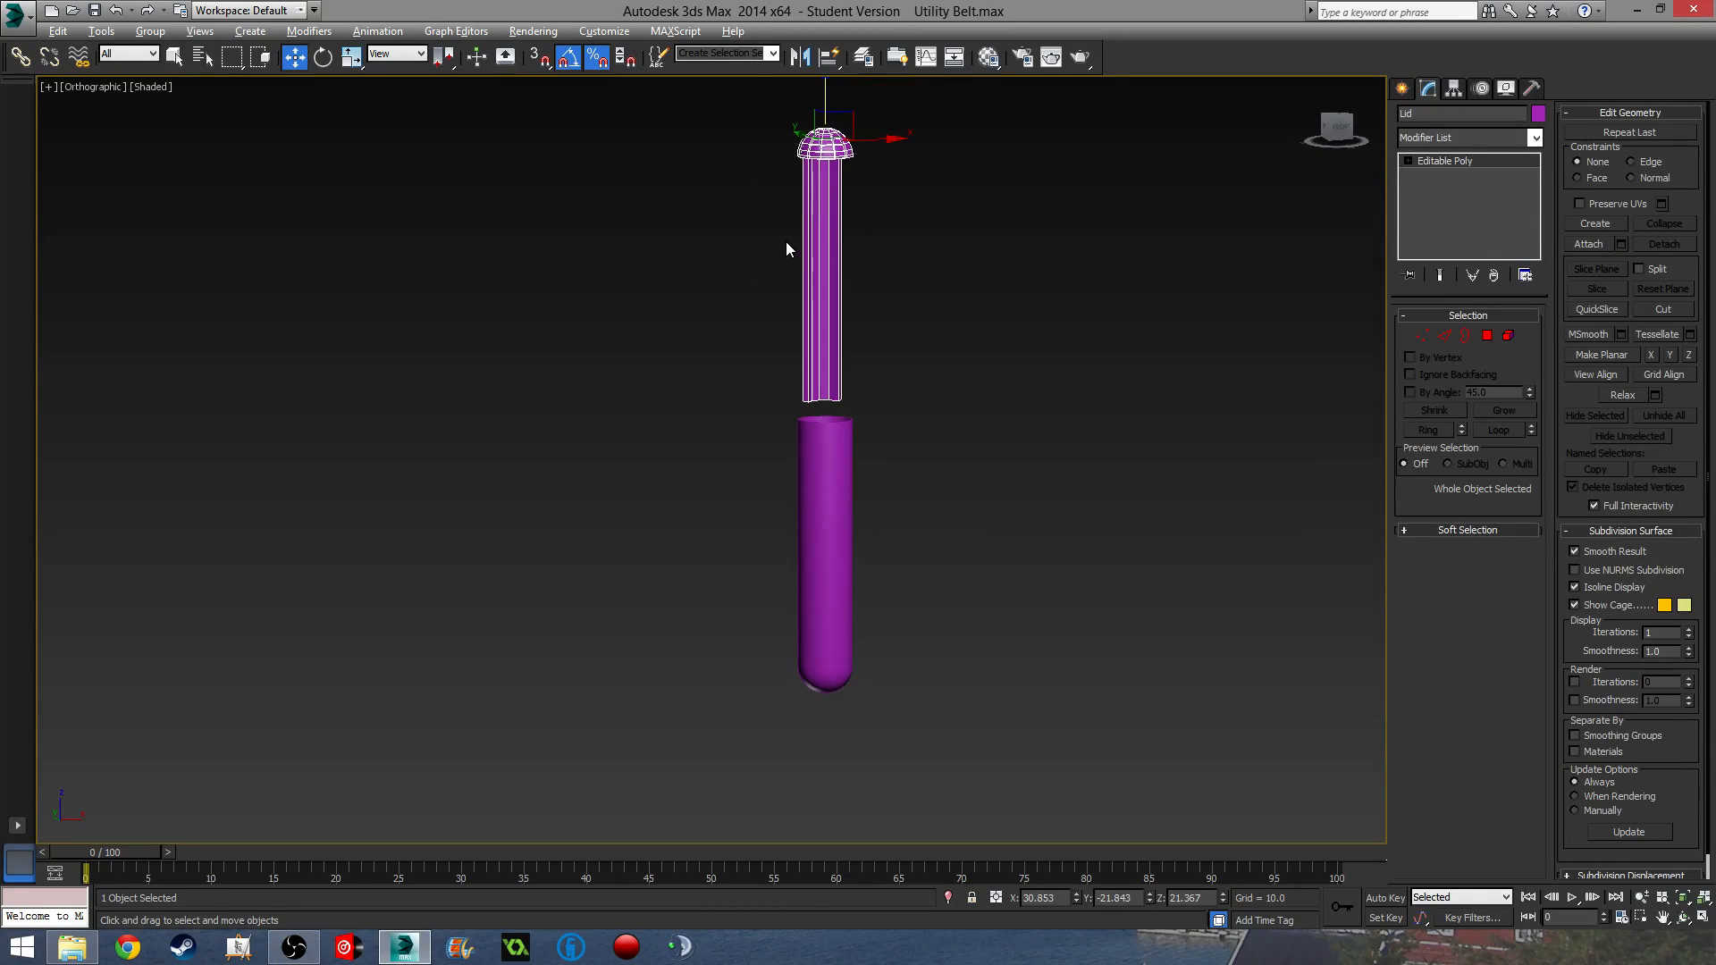
- Connect the vertical edges of the lid's long strip with 4 segments
click(1445, 336)
drag(974, 322, 684, 317)
scroll(894, 375, up, 5)
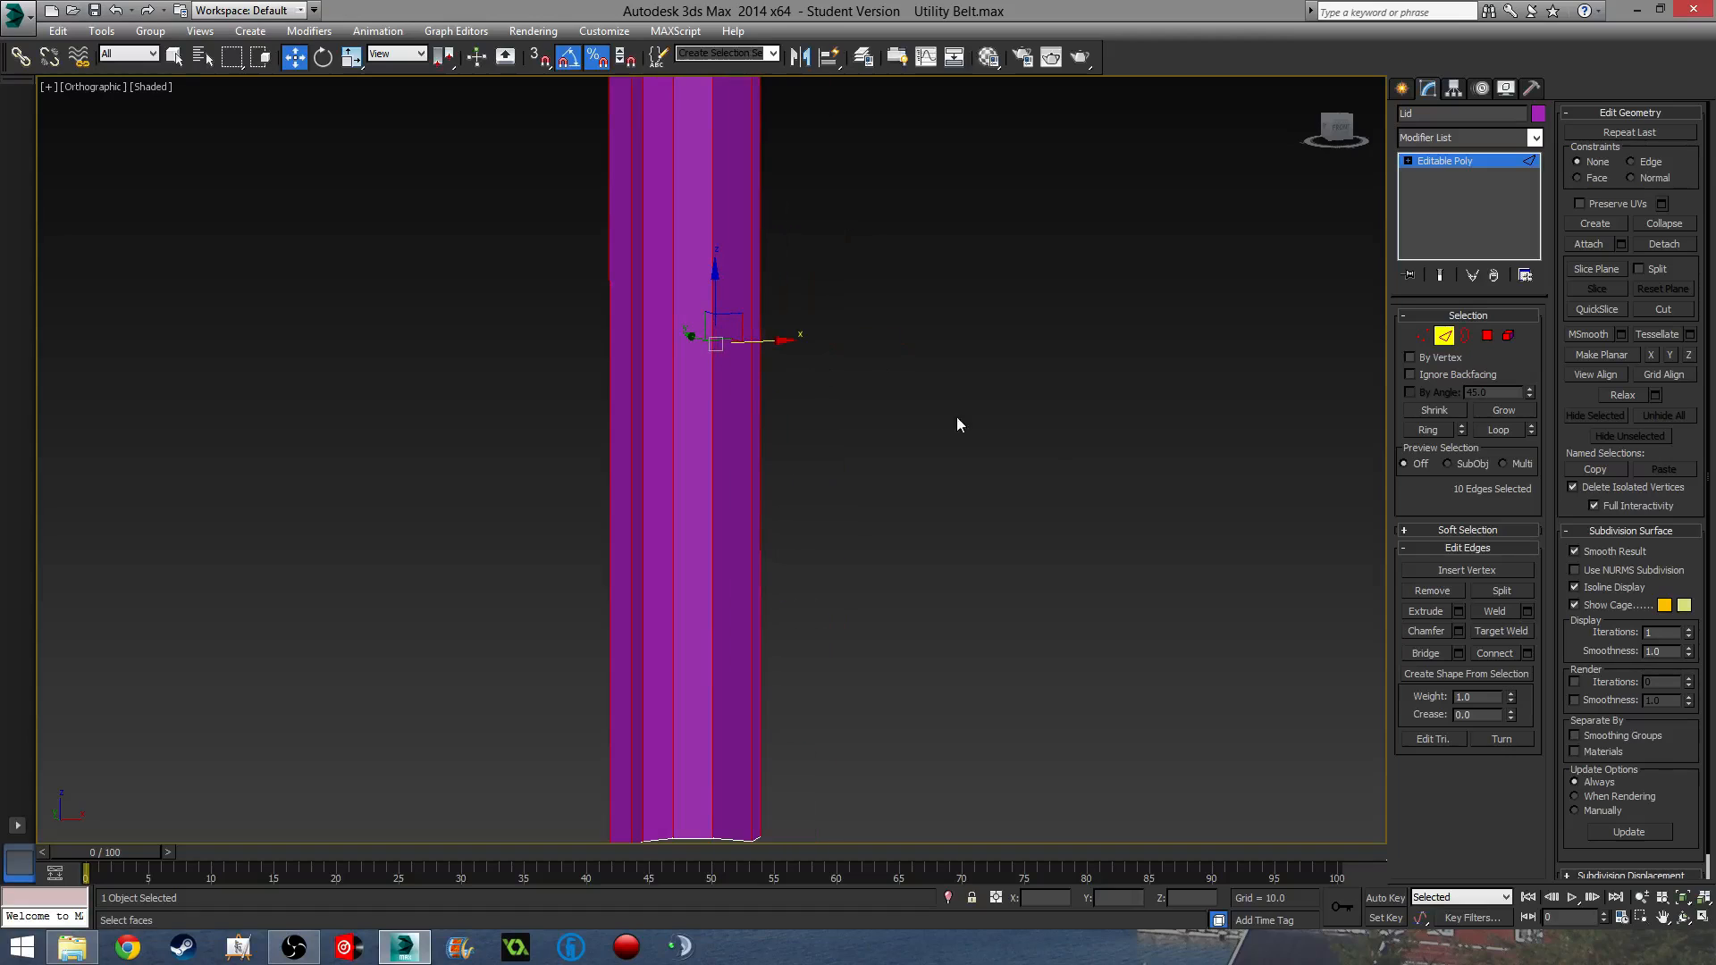
click(1529, 654)
scroll(972, 495, down, 4)
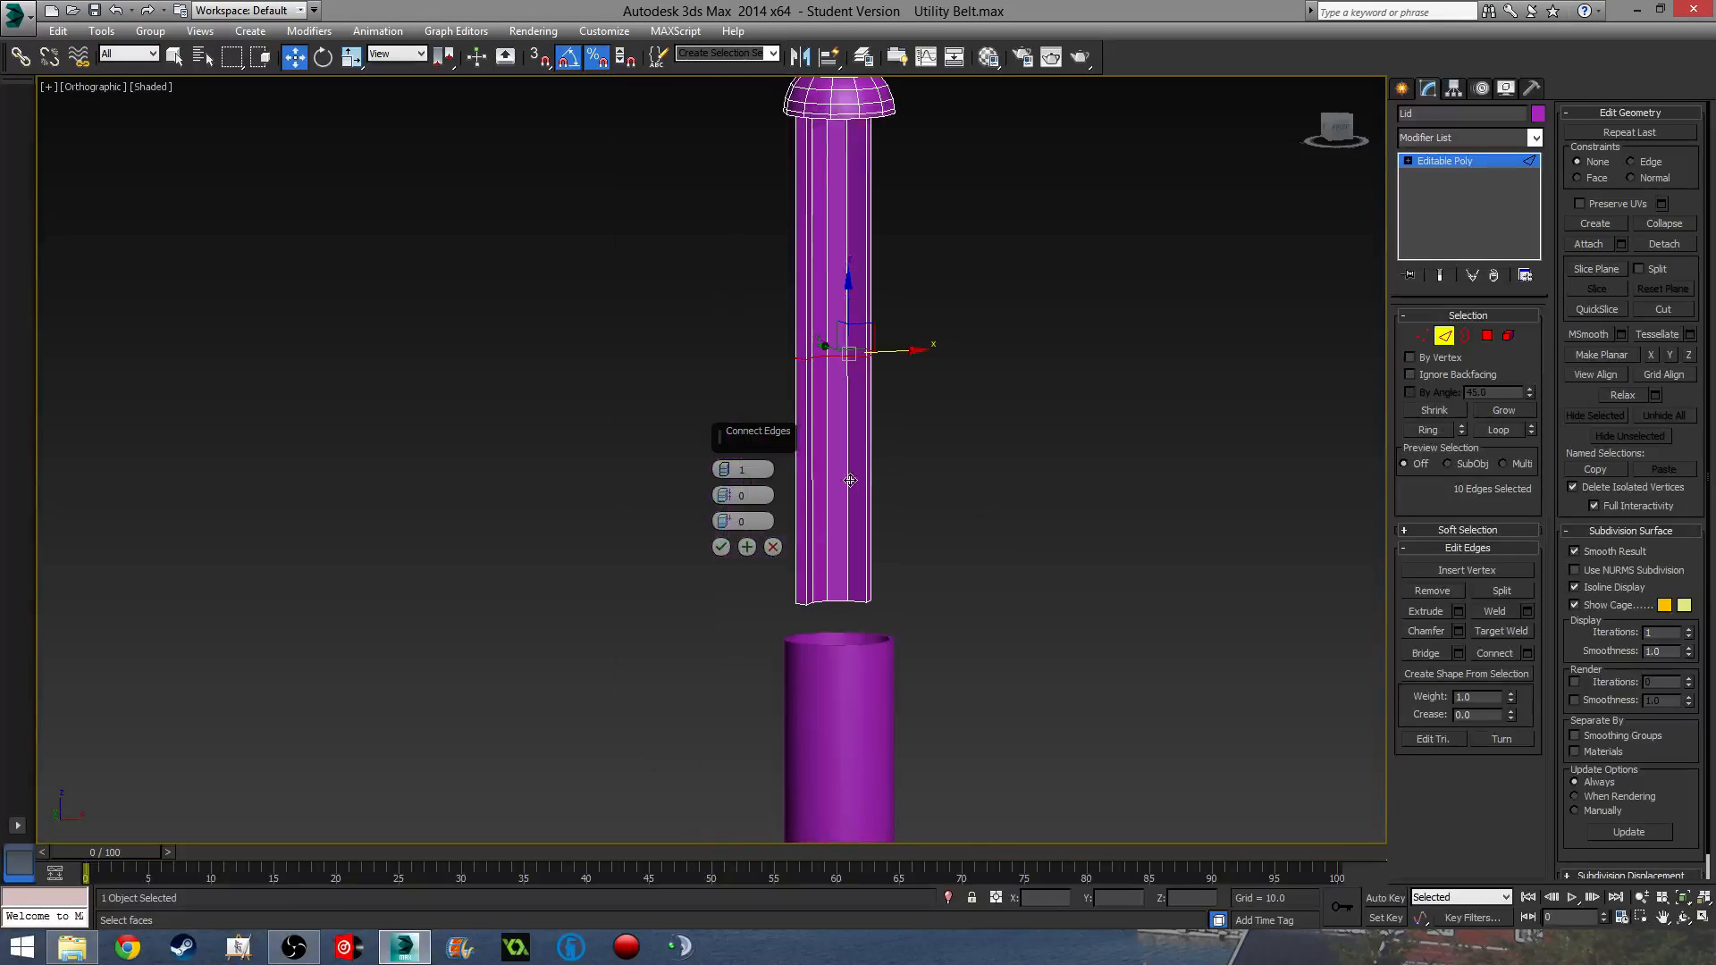
mouse_move(724, 469)
mouse_down()
mouse_move(728, 438)
mouse_move(730, 454)
mouse_up()
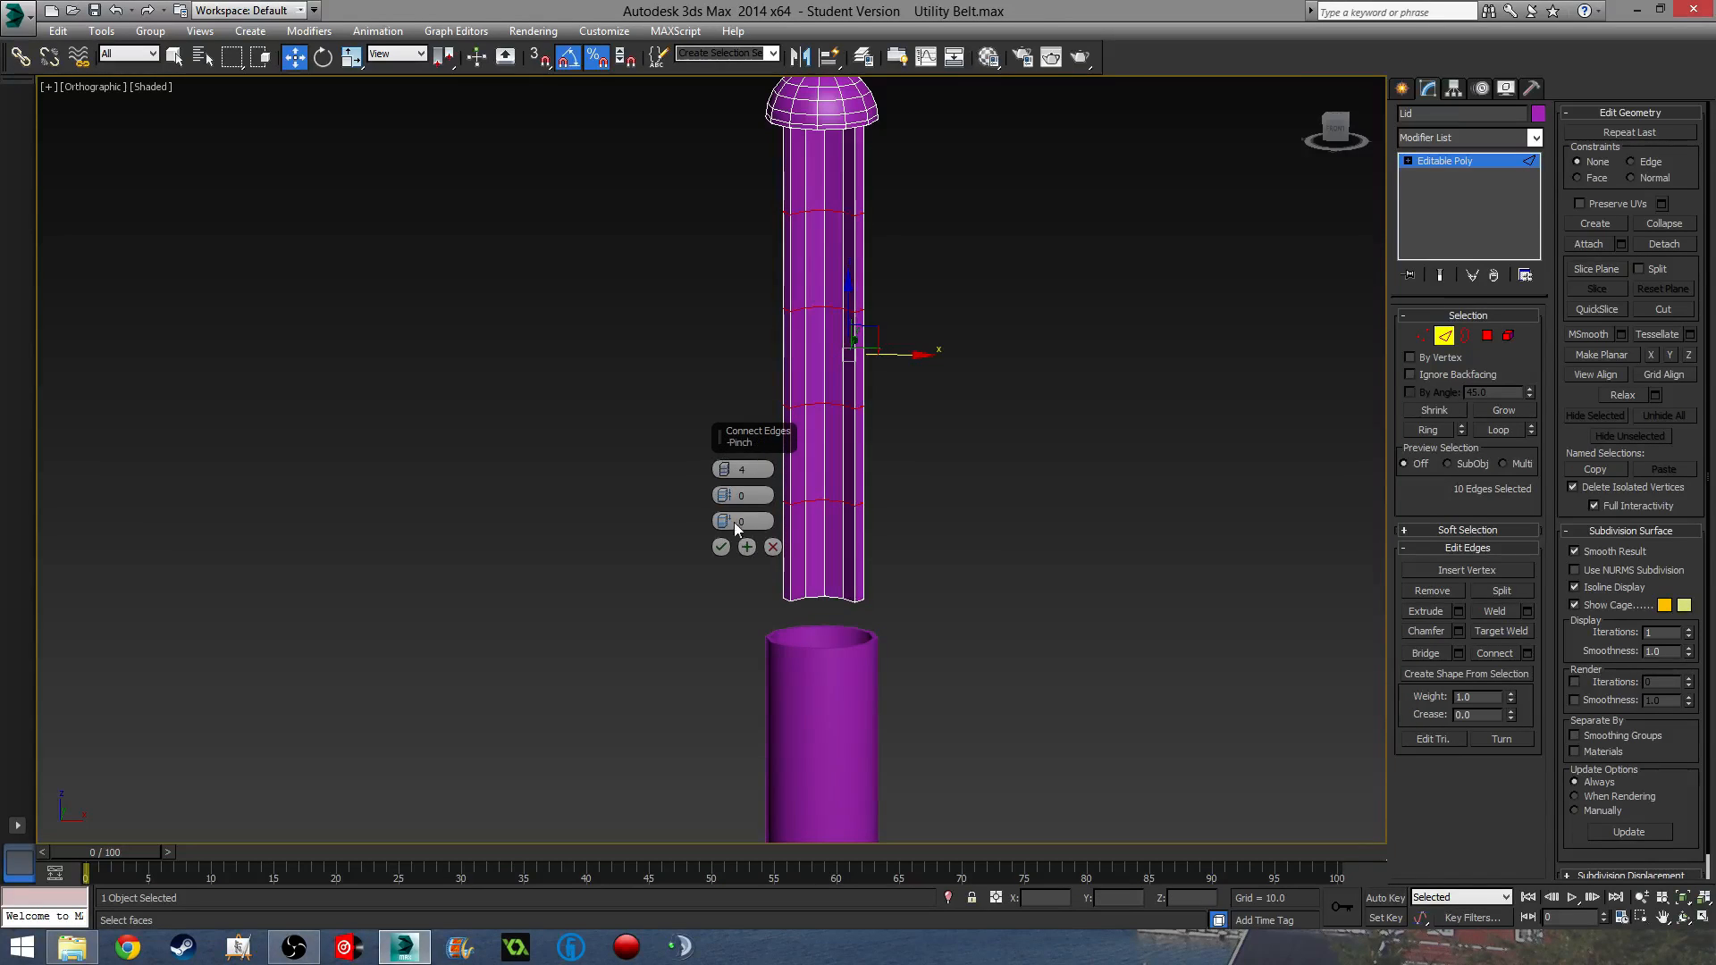
click(720, 548)
middle_drag(1126, 533, 1144, 554)
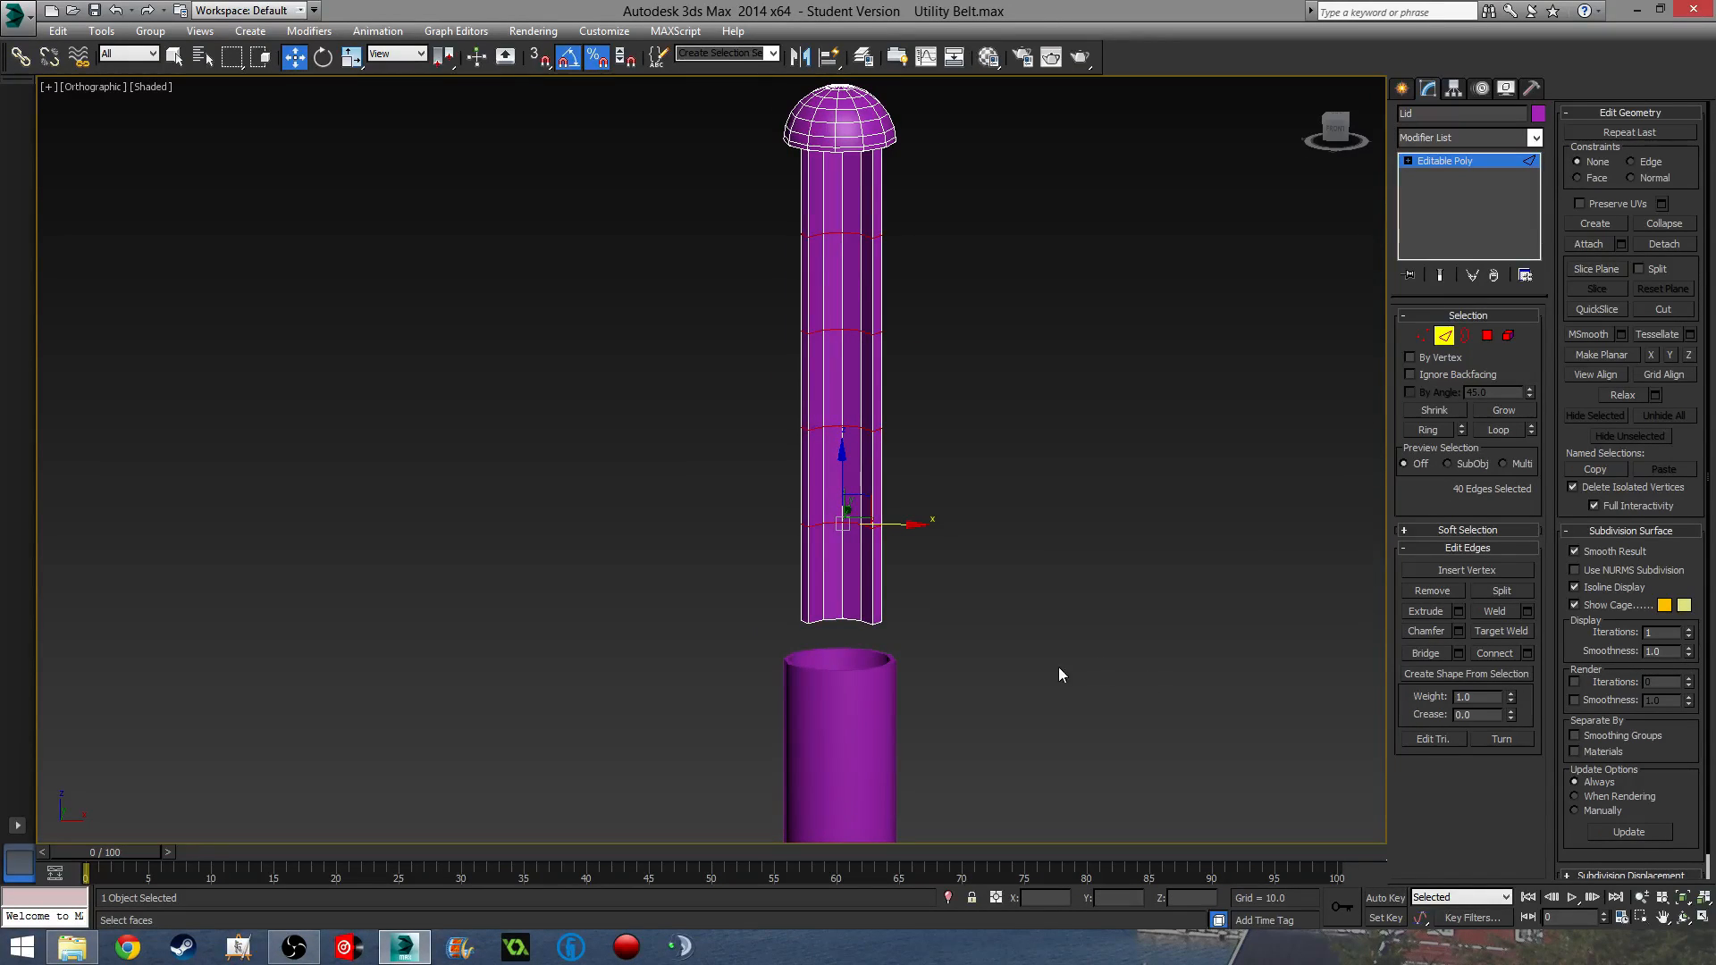
- Connect the vertical edges of the strip's lowest section with 1 segment, slid down close to the strip's end
scroll(881, 630, up, 4)
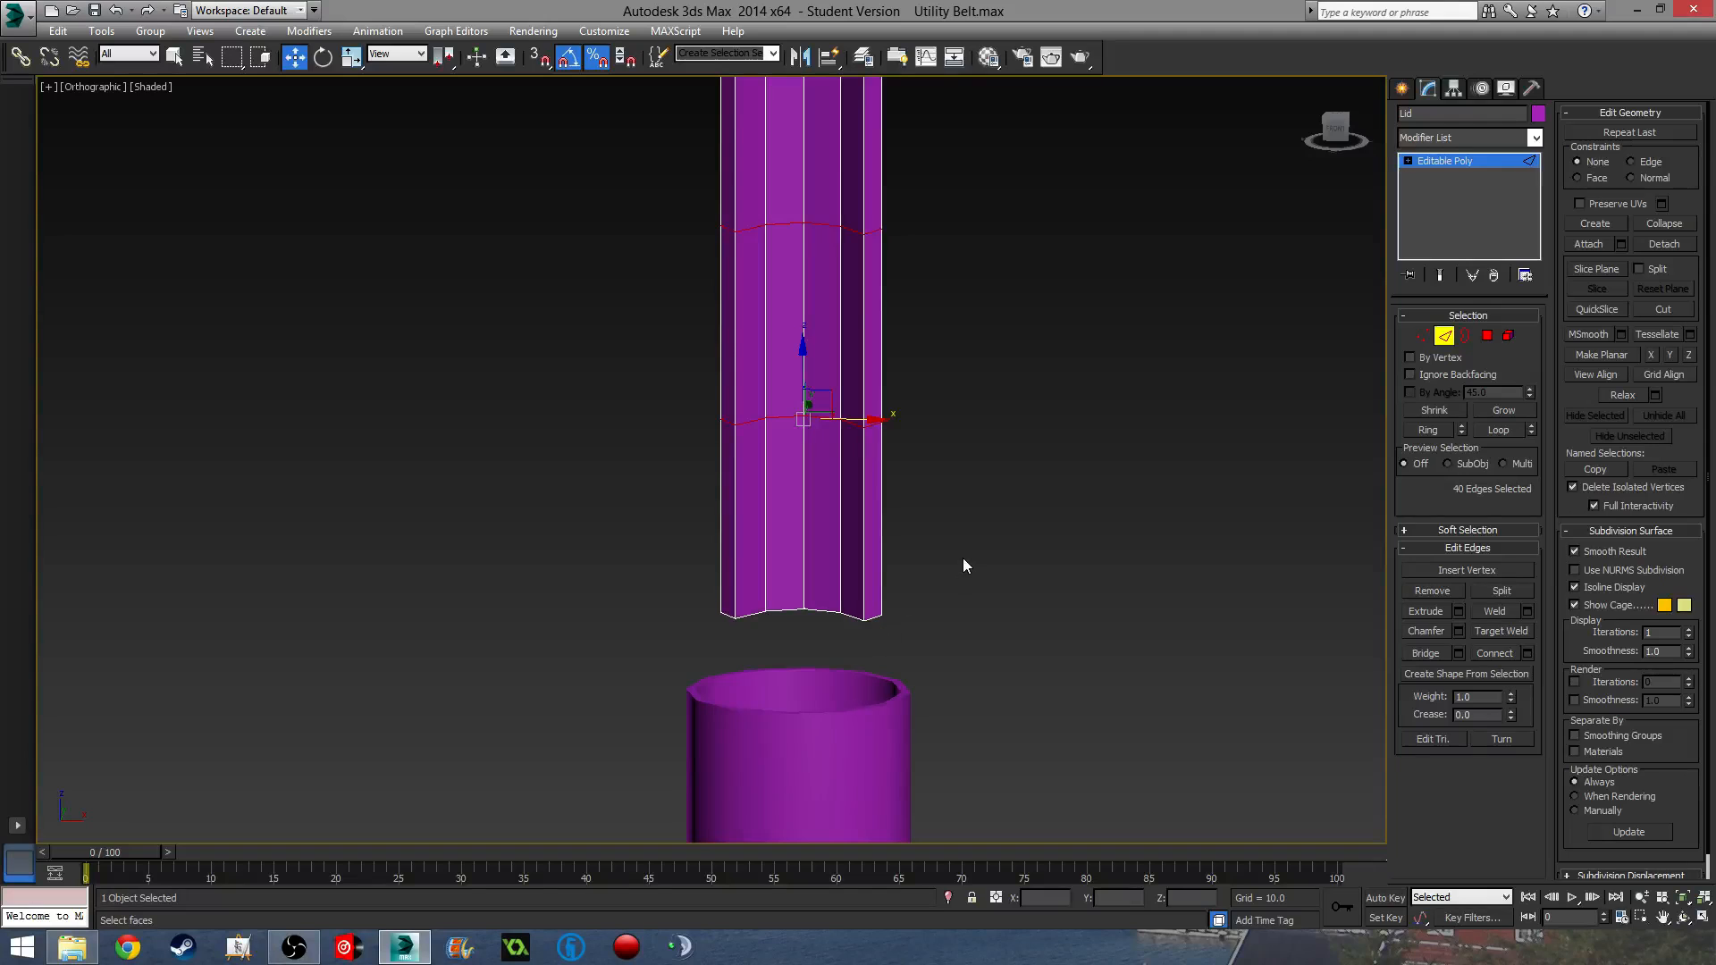
drag(1022, 580, 279, 523)
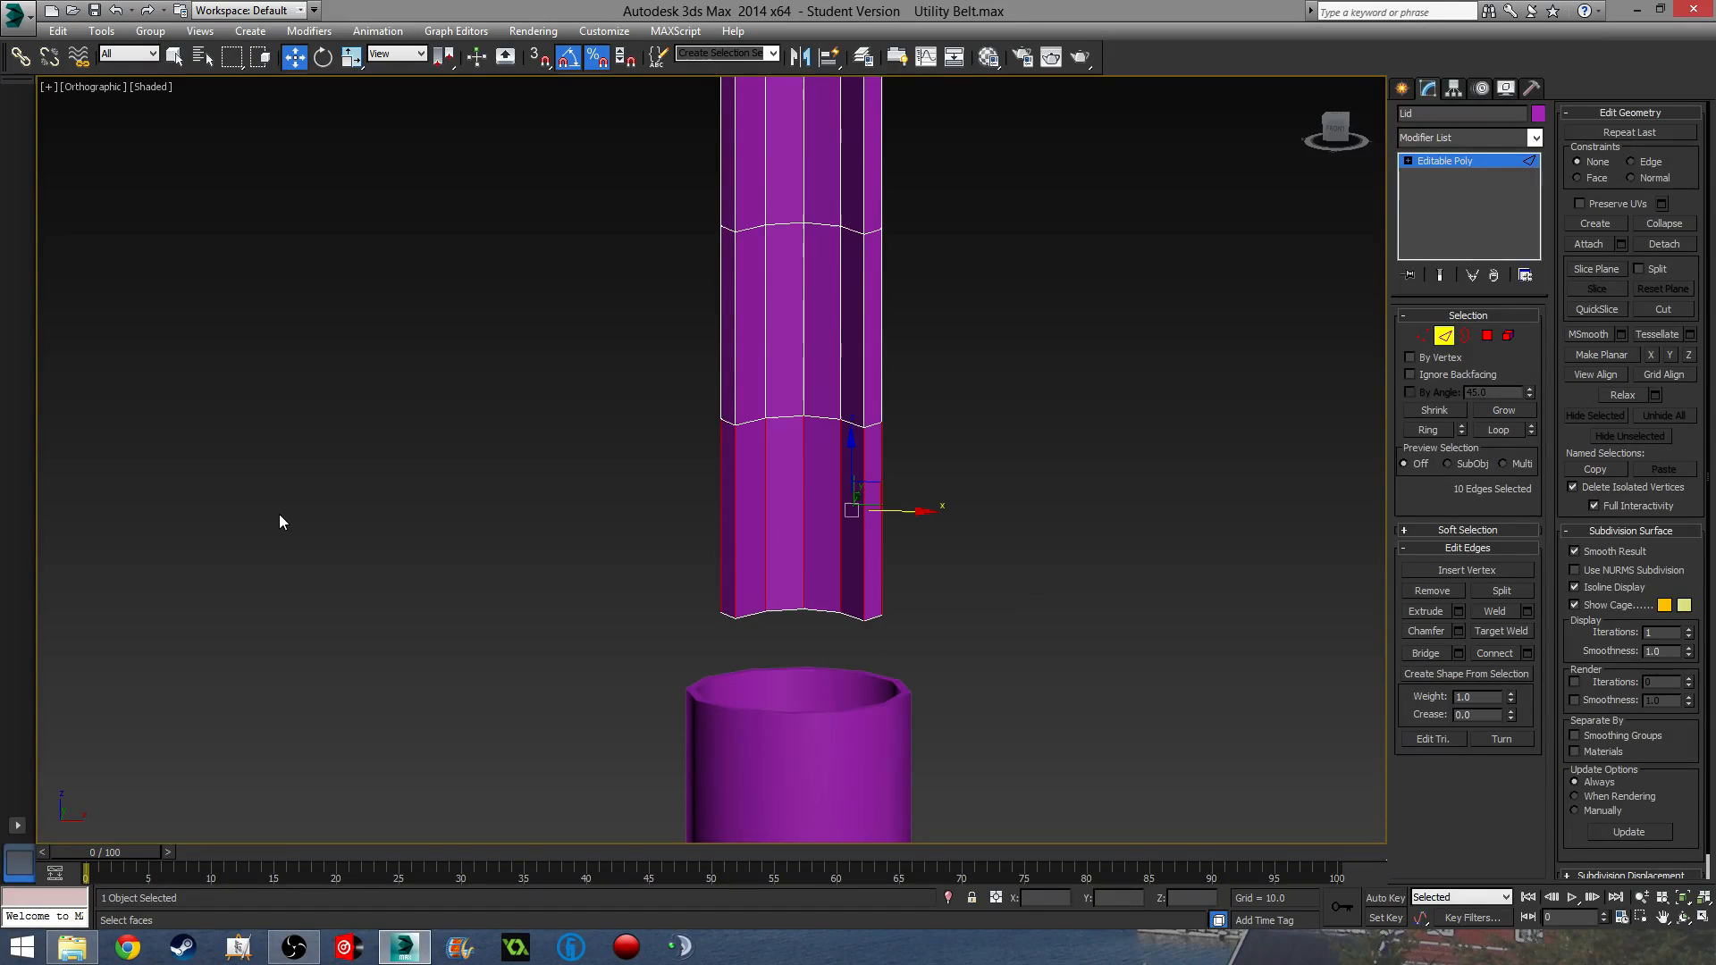
click(1526, 654)
right_click(725, 470)
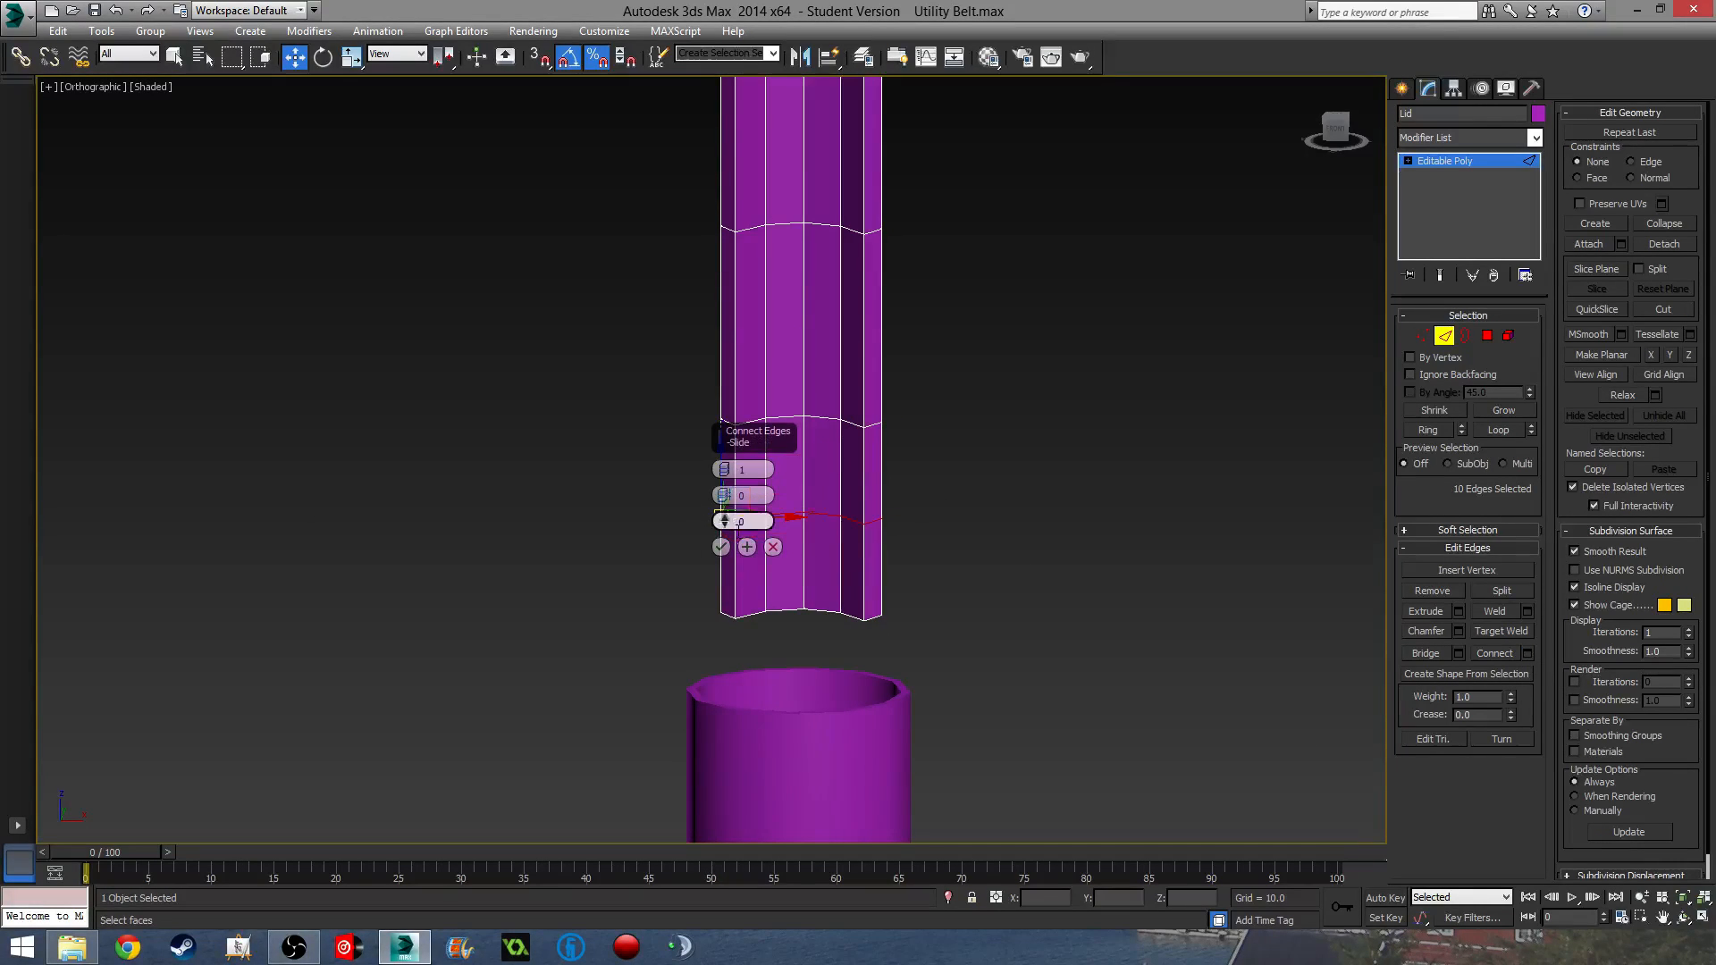
drag(723, 522, 761, 233)
click(721, 547)
scroll(921, 586, down, 5)
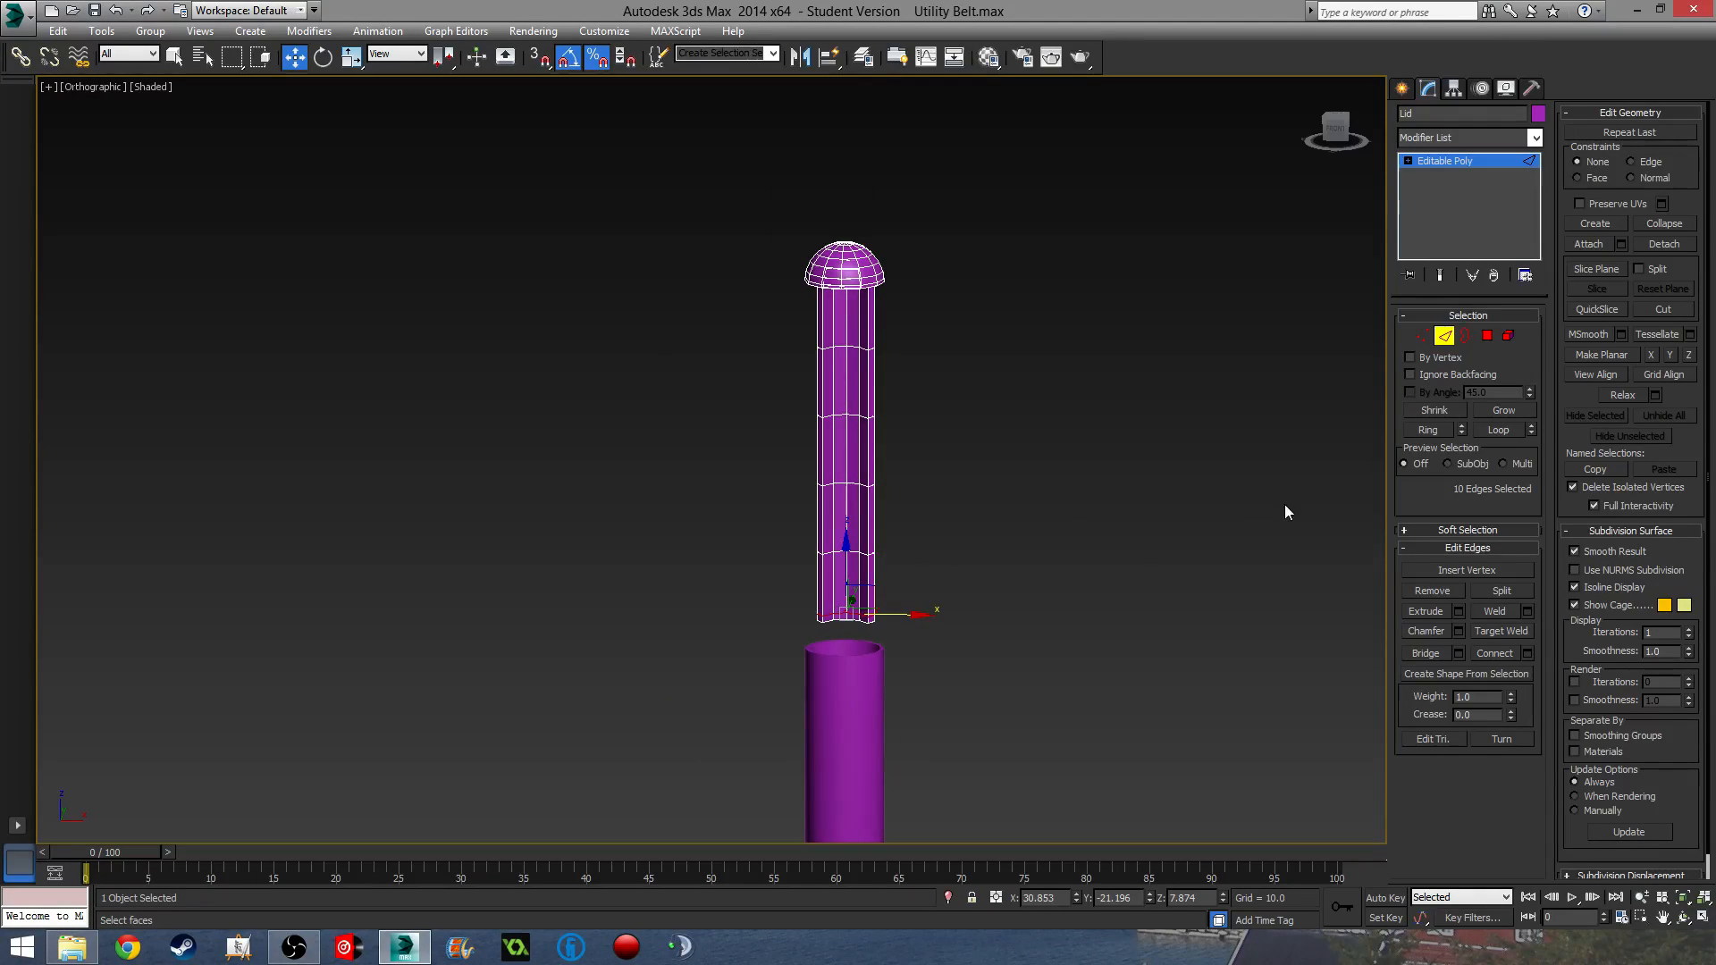
- Select only the four horizontal edge loops across the lid's strip, leaving the vertical edges and the strip's end loops unselected
scroll(965, 556, up, 6)
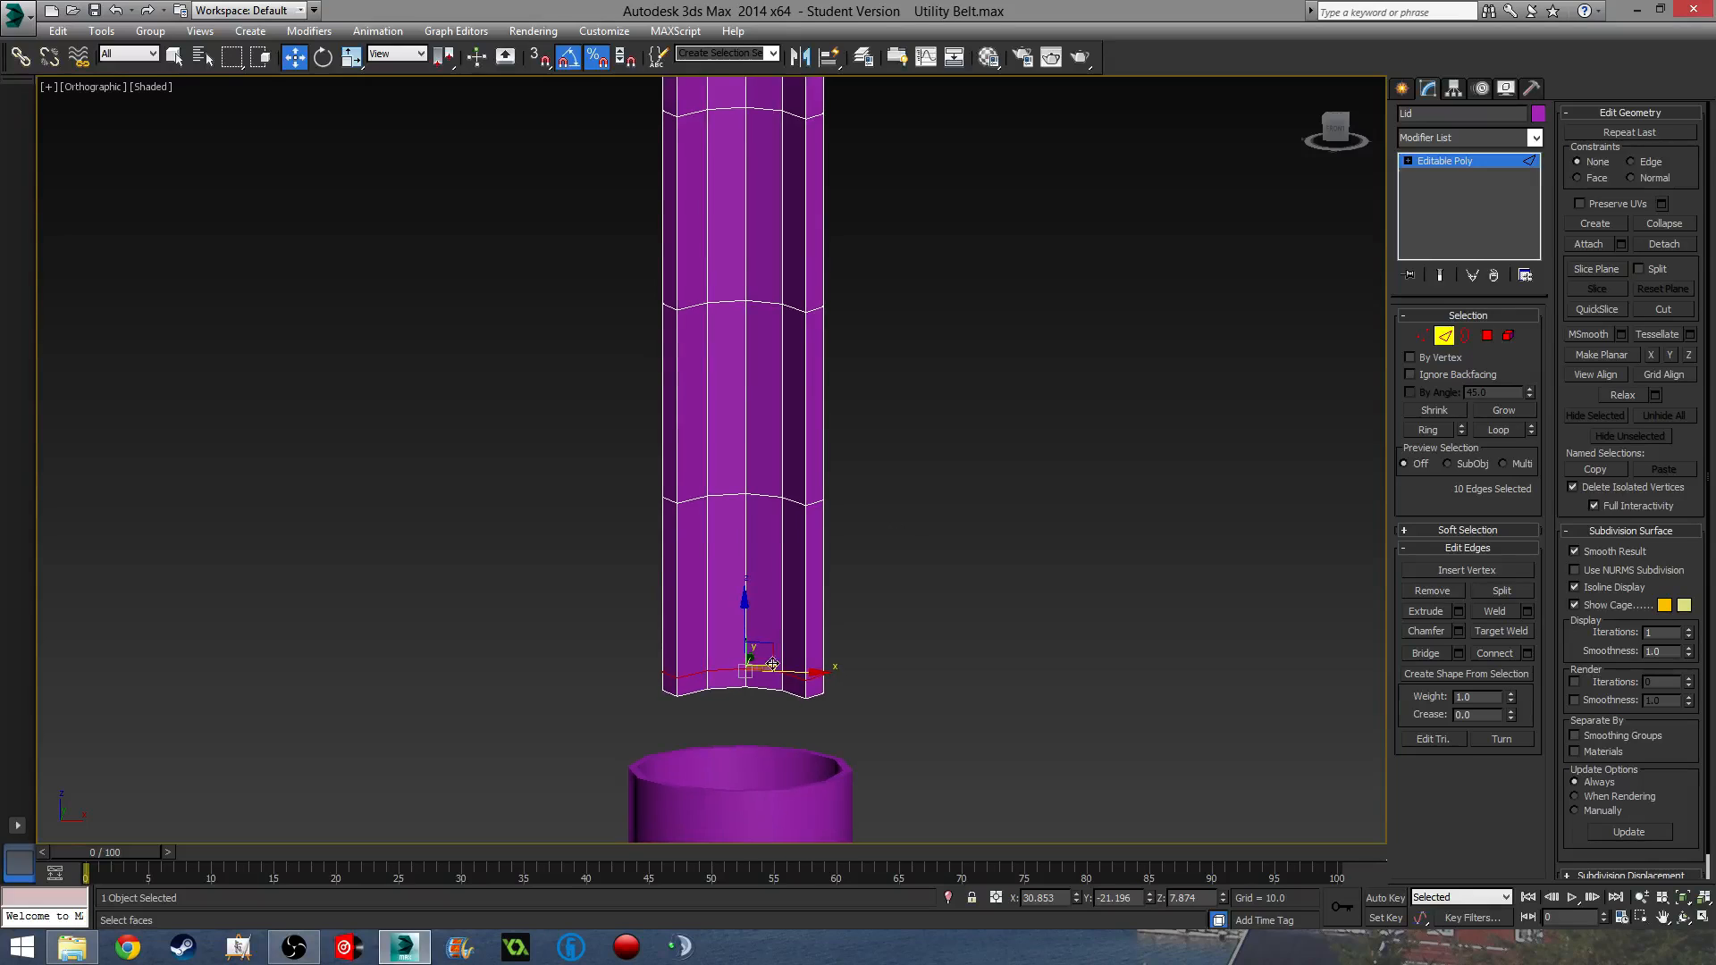
scroll(820, 602, down, 5)
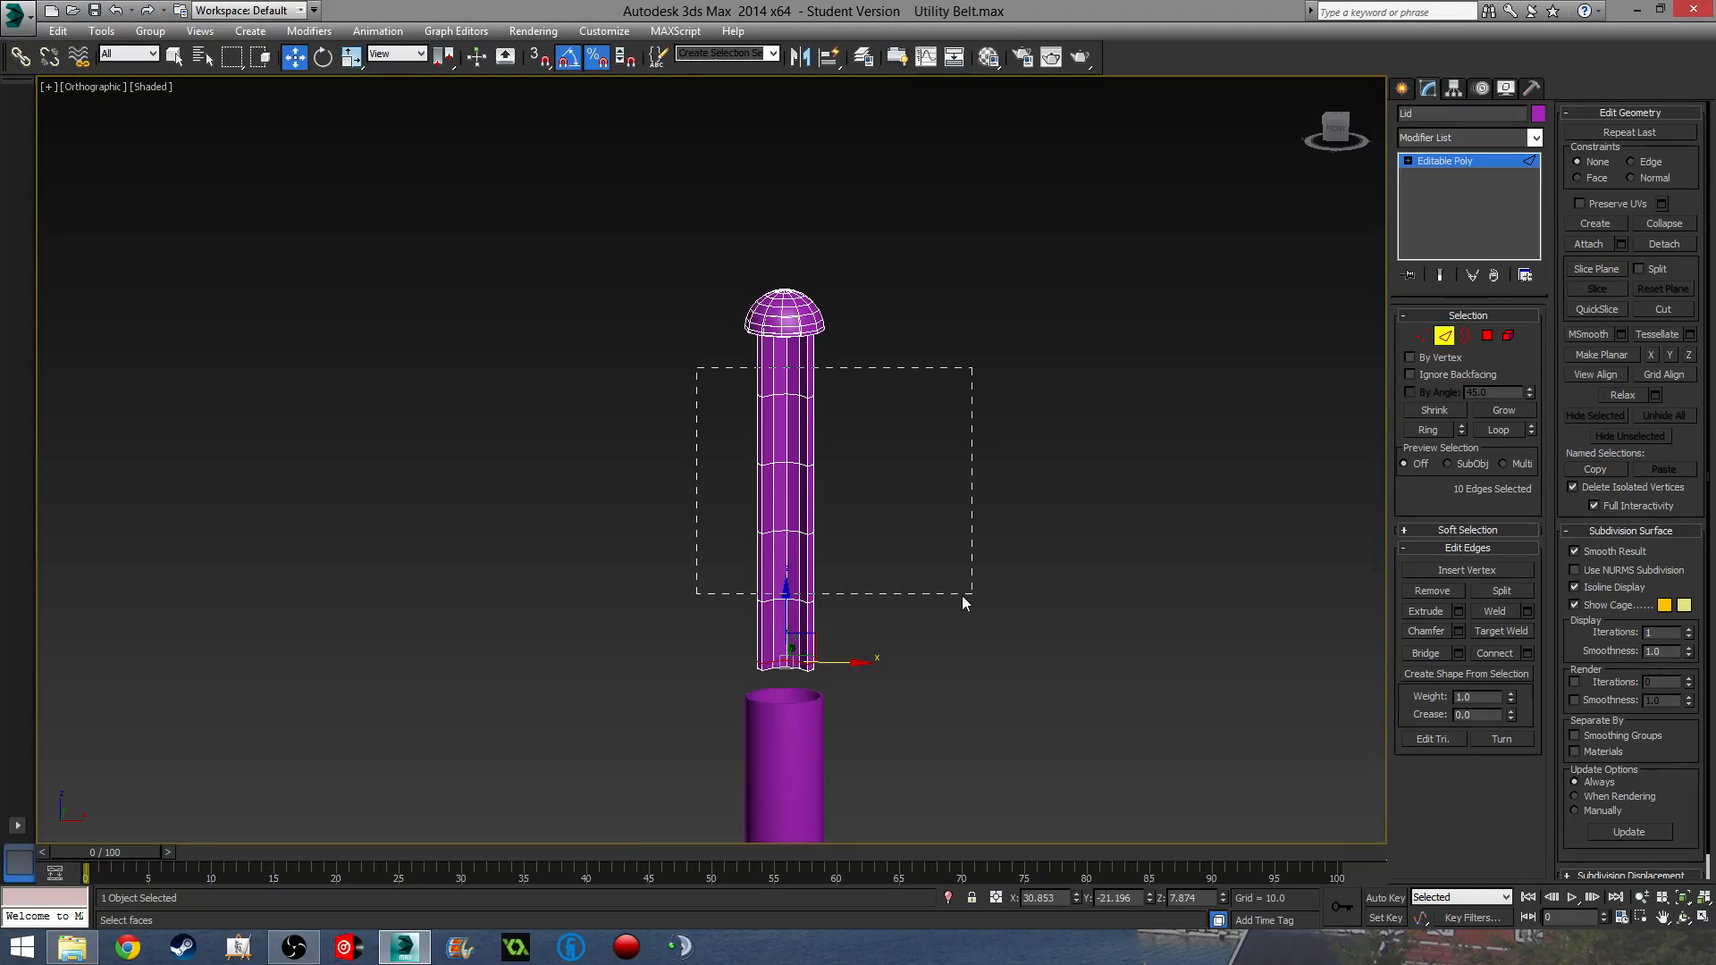
drag(962, 596, 641, 644)
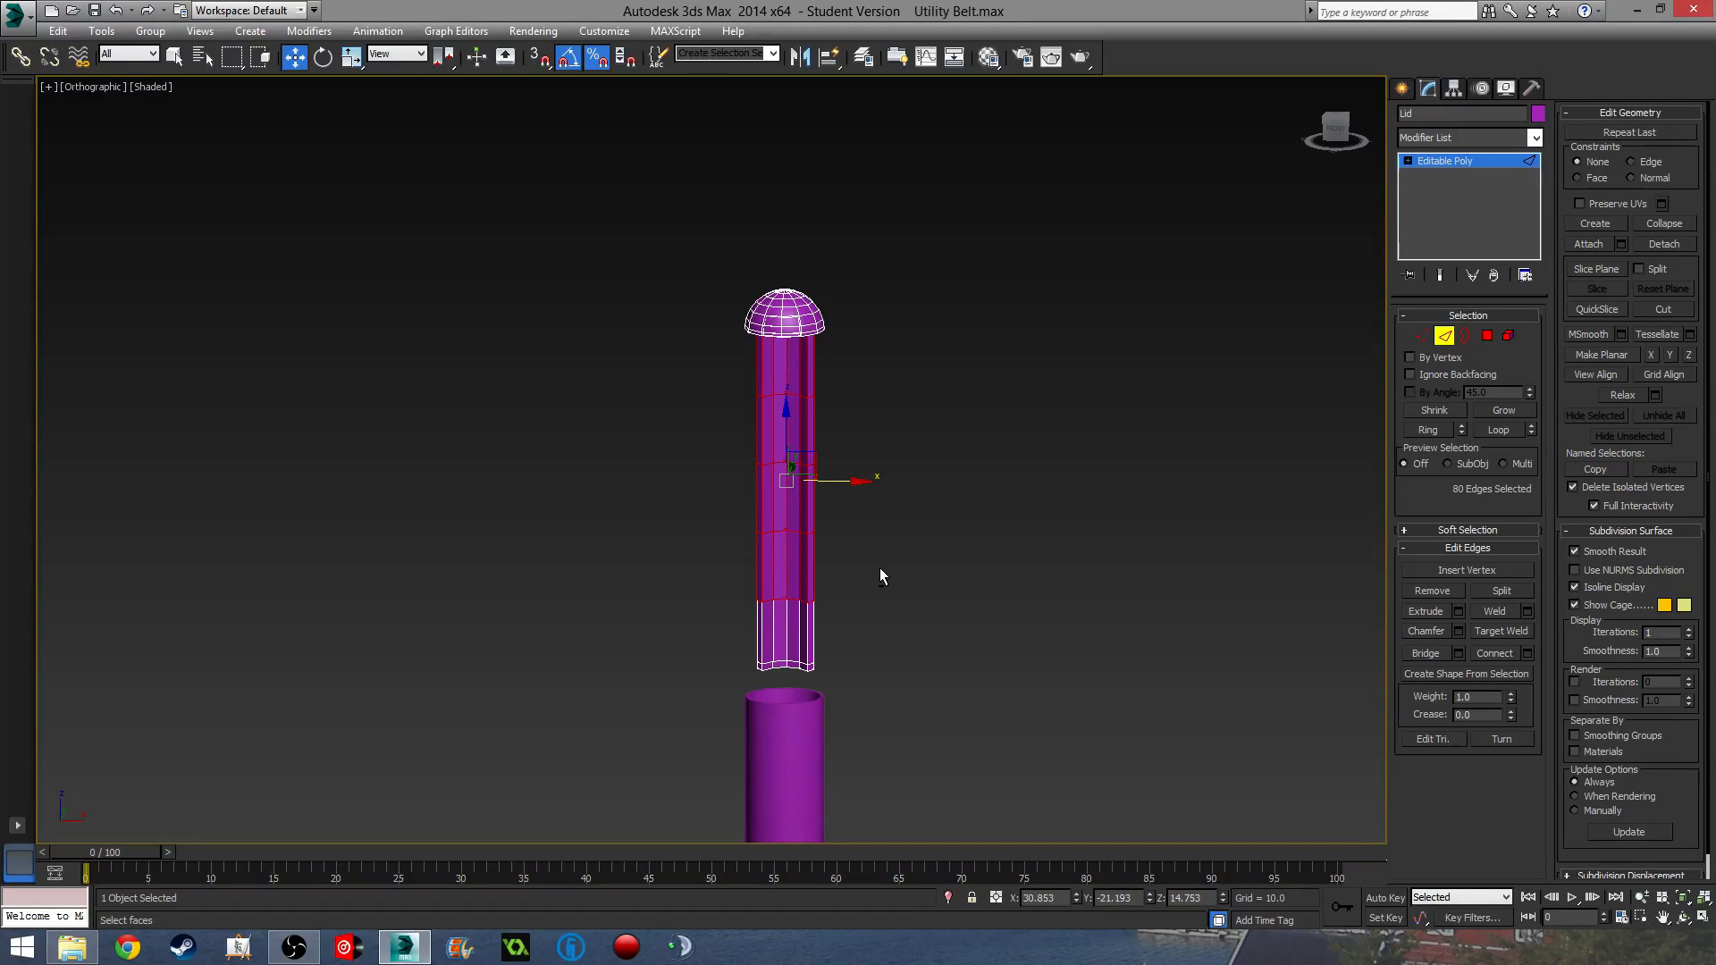
alt+drag(879, 570, 742, 563)
alt+drag(642, 490, 742, 518)
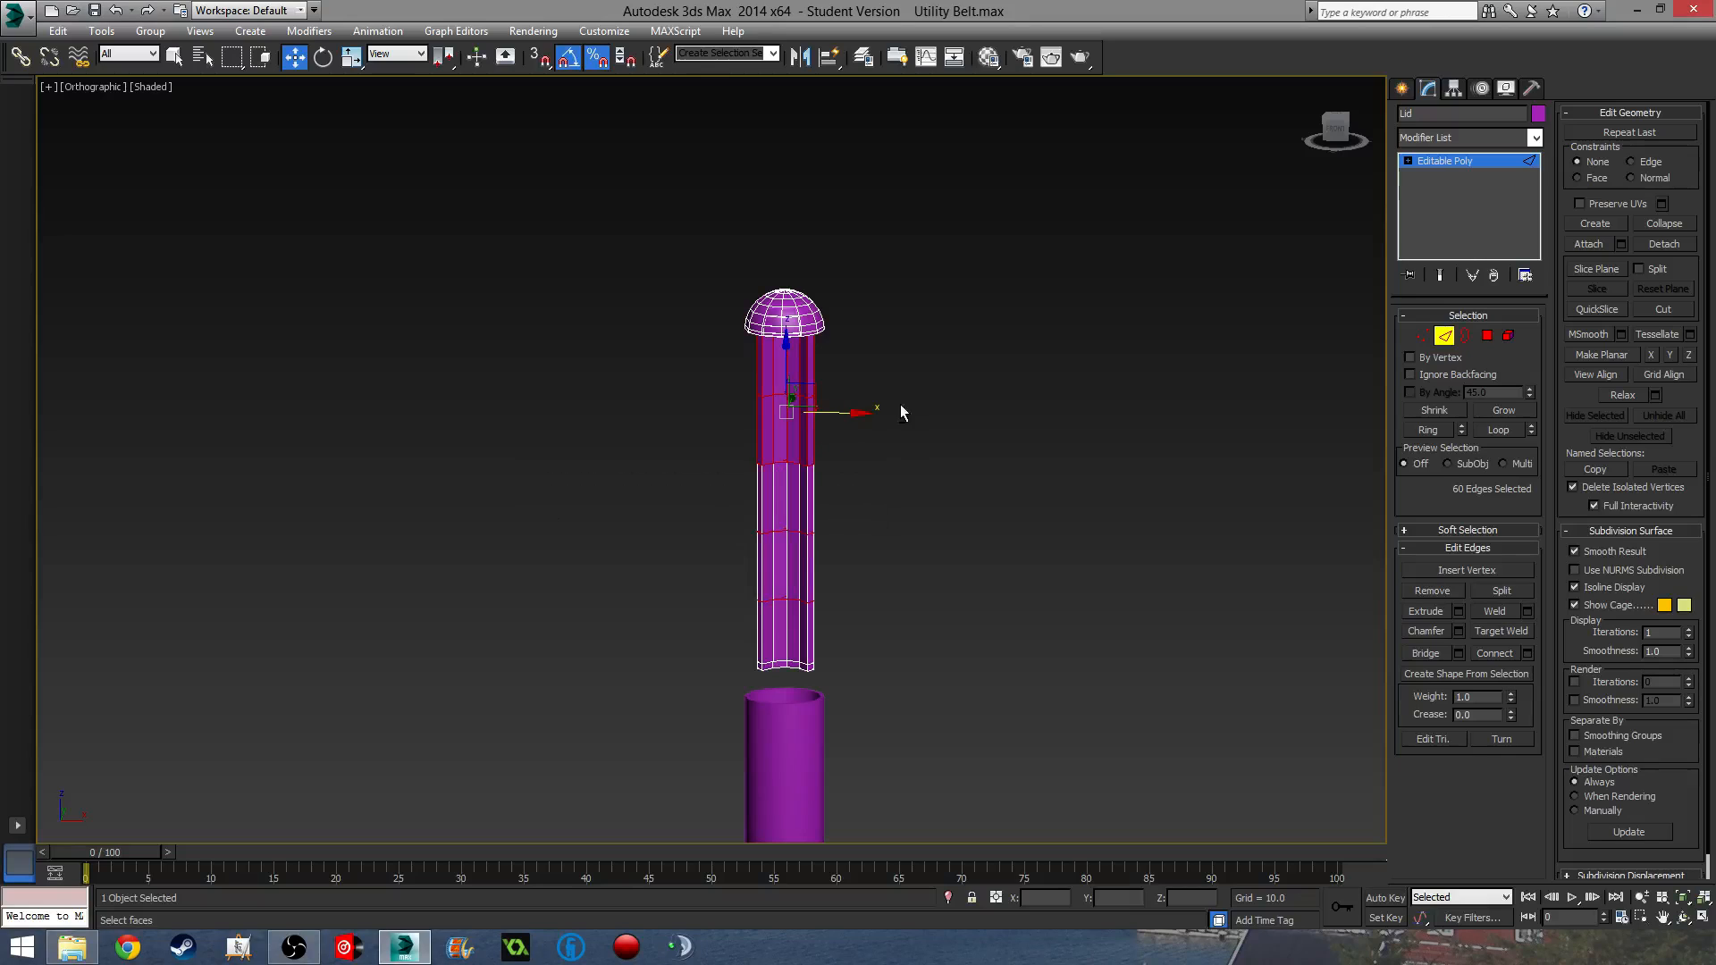
alt+drag(582, 382, 616, 444)
alt+drag(572, 352, 573, 354)
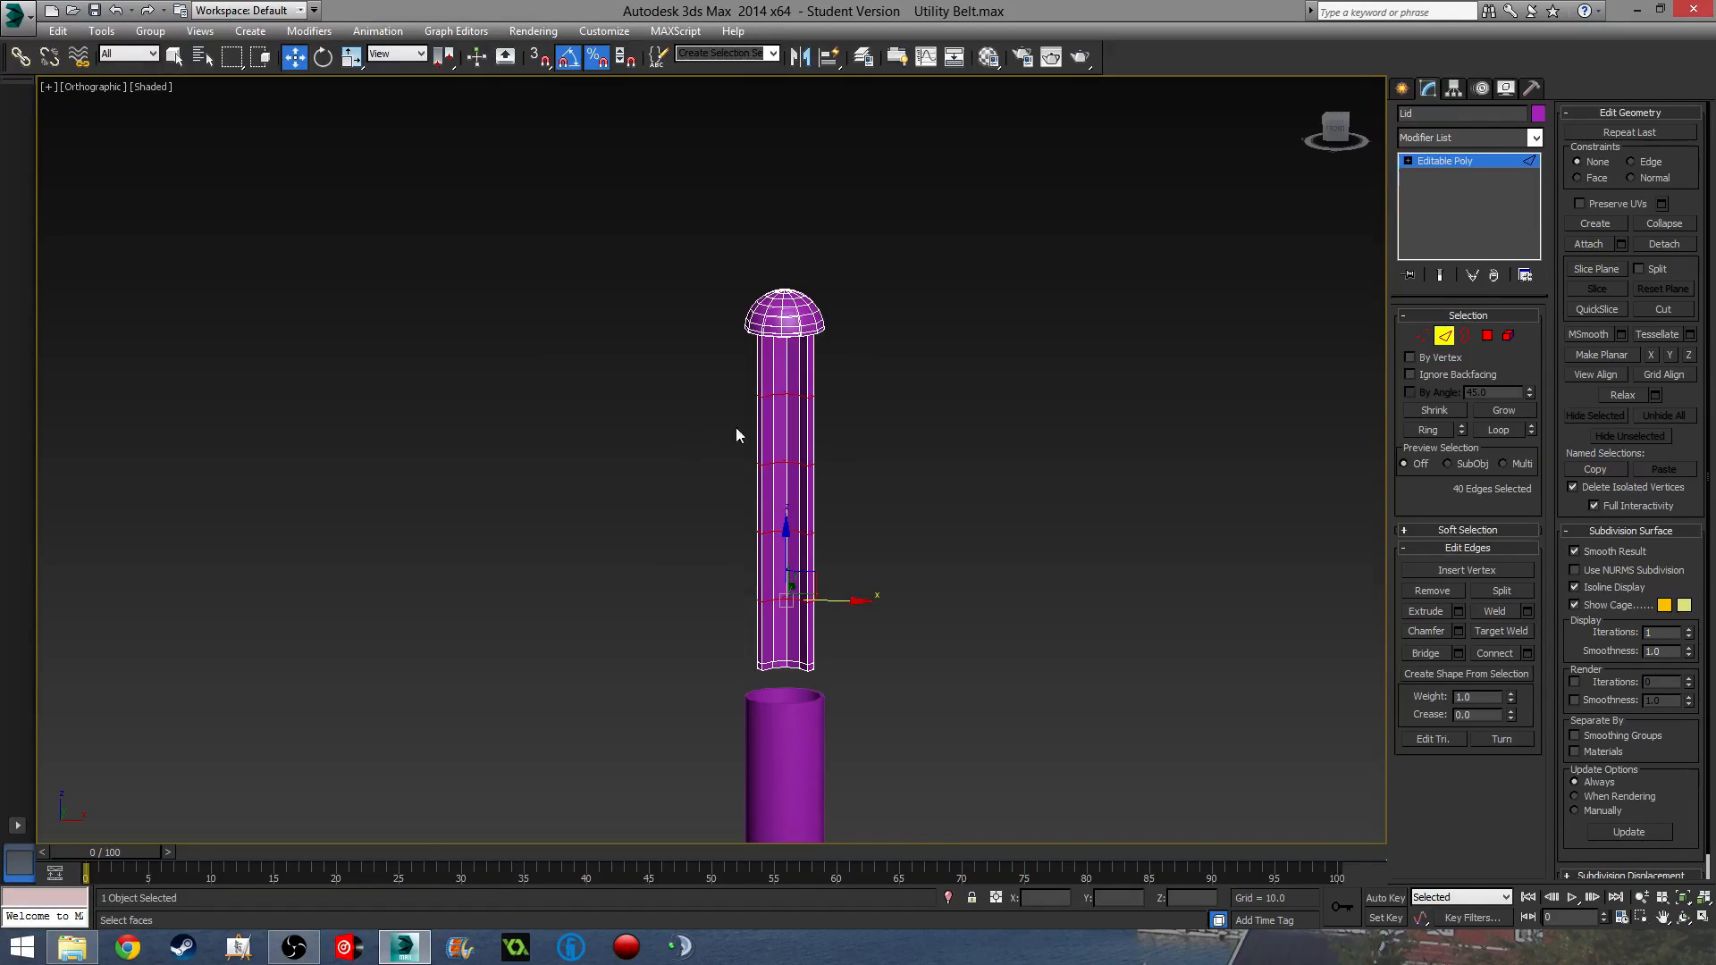
- Chamfer the four selected edge loops on the strip by 0.18 with 1 segment
click(1459, 632)
middle_drag(1059, 587, 1119, 452)
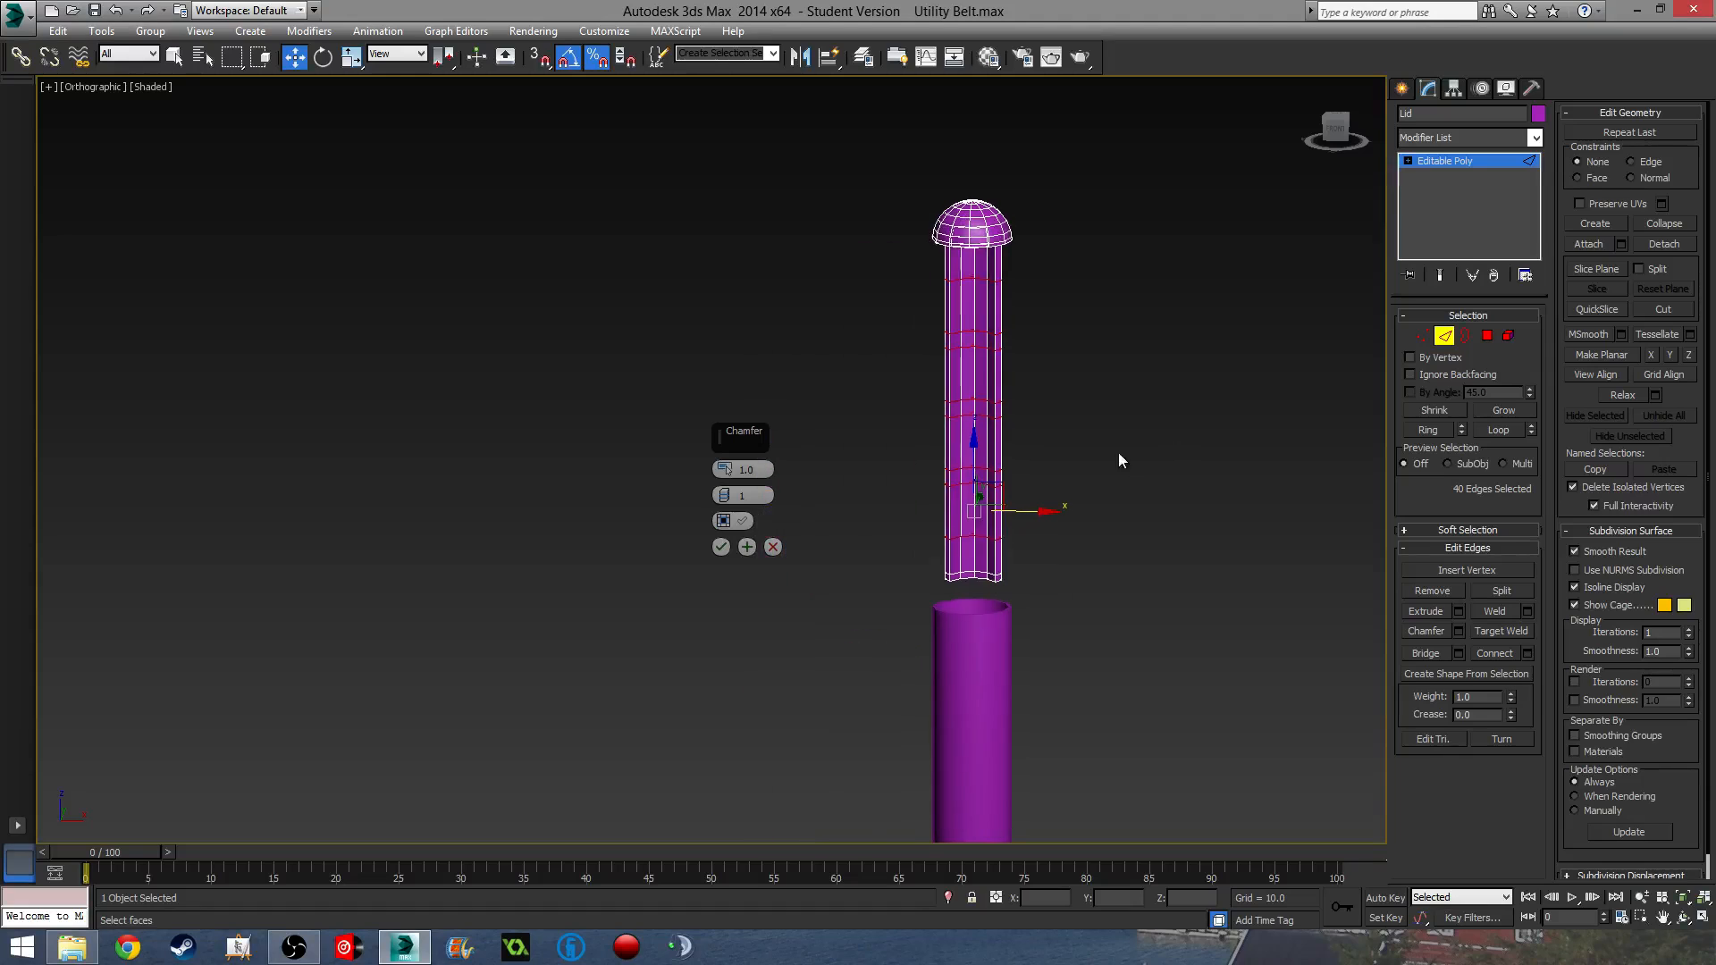
scroll(1118, 452, up, 5)
drag(728, 470, 727, 501)
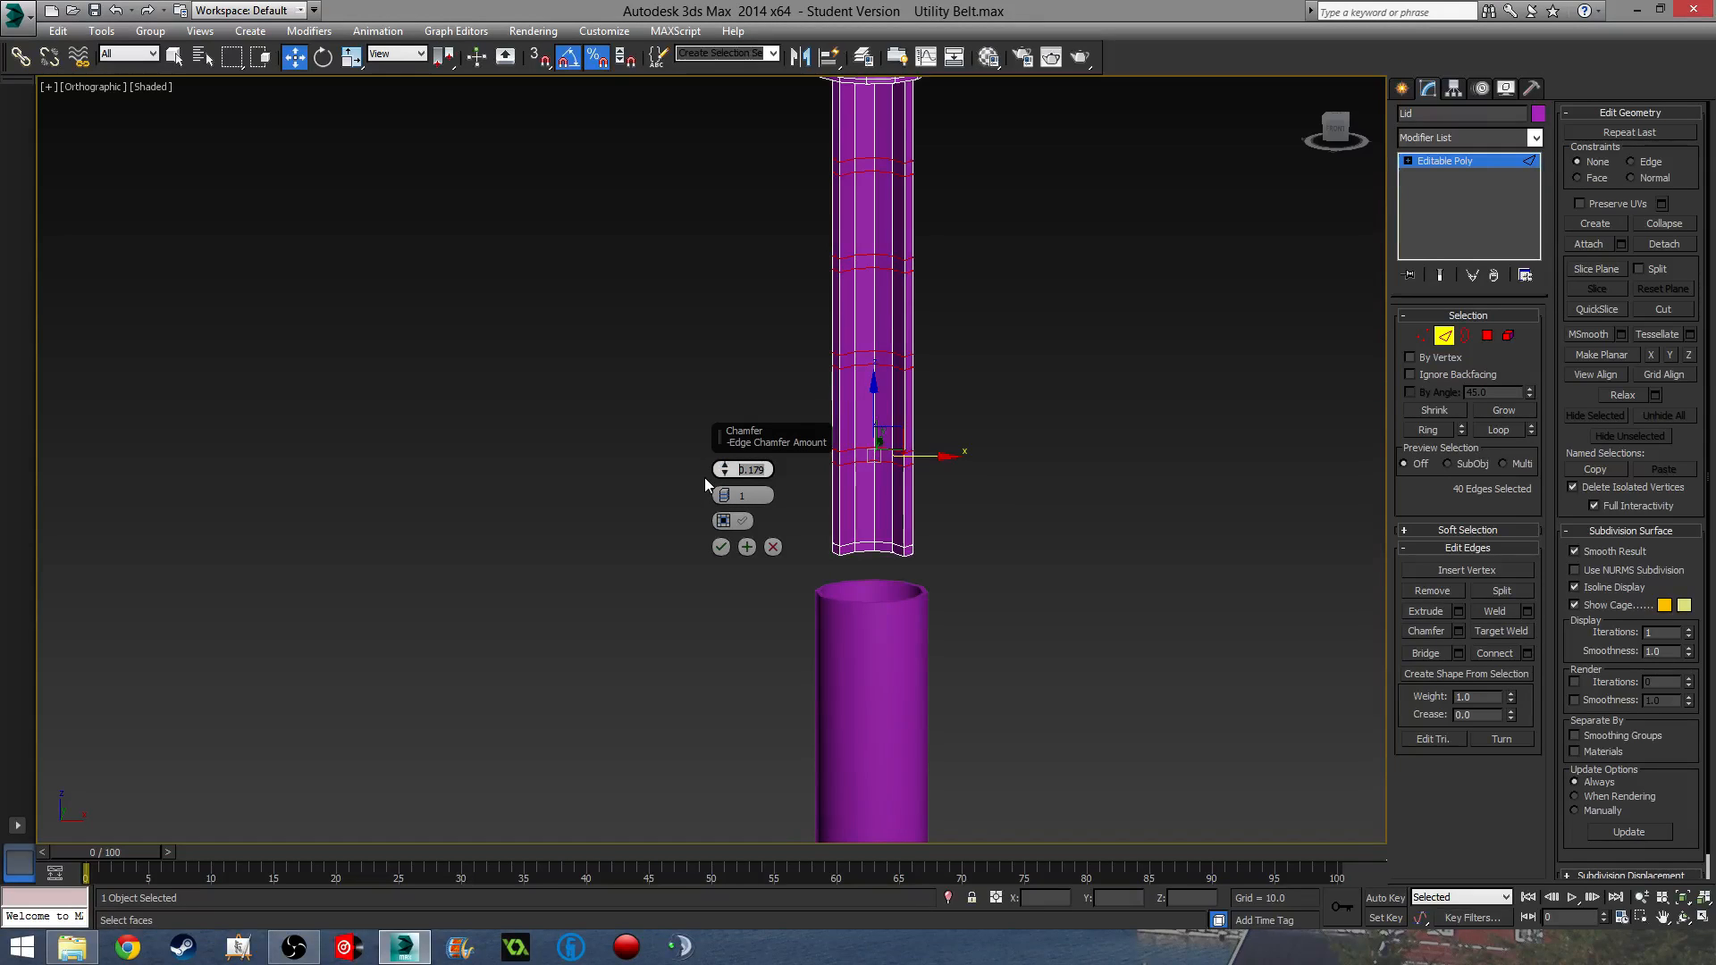
text(.18)
key(Return)
click(721, 547)
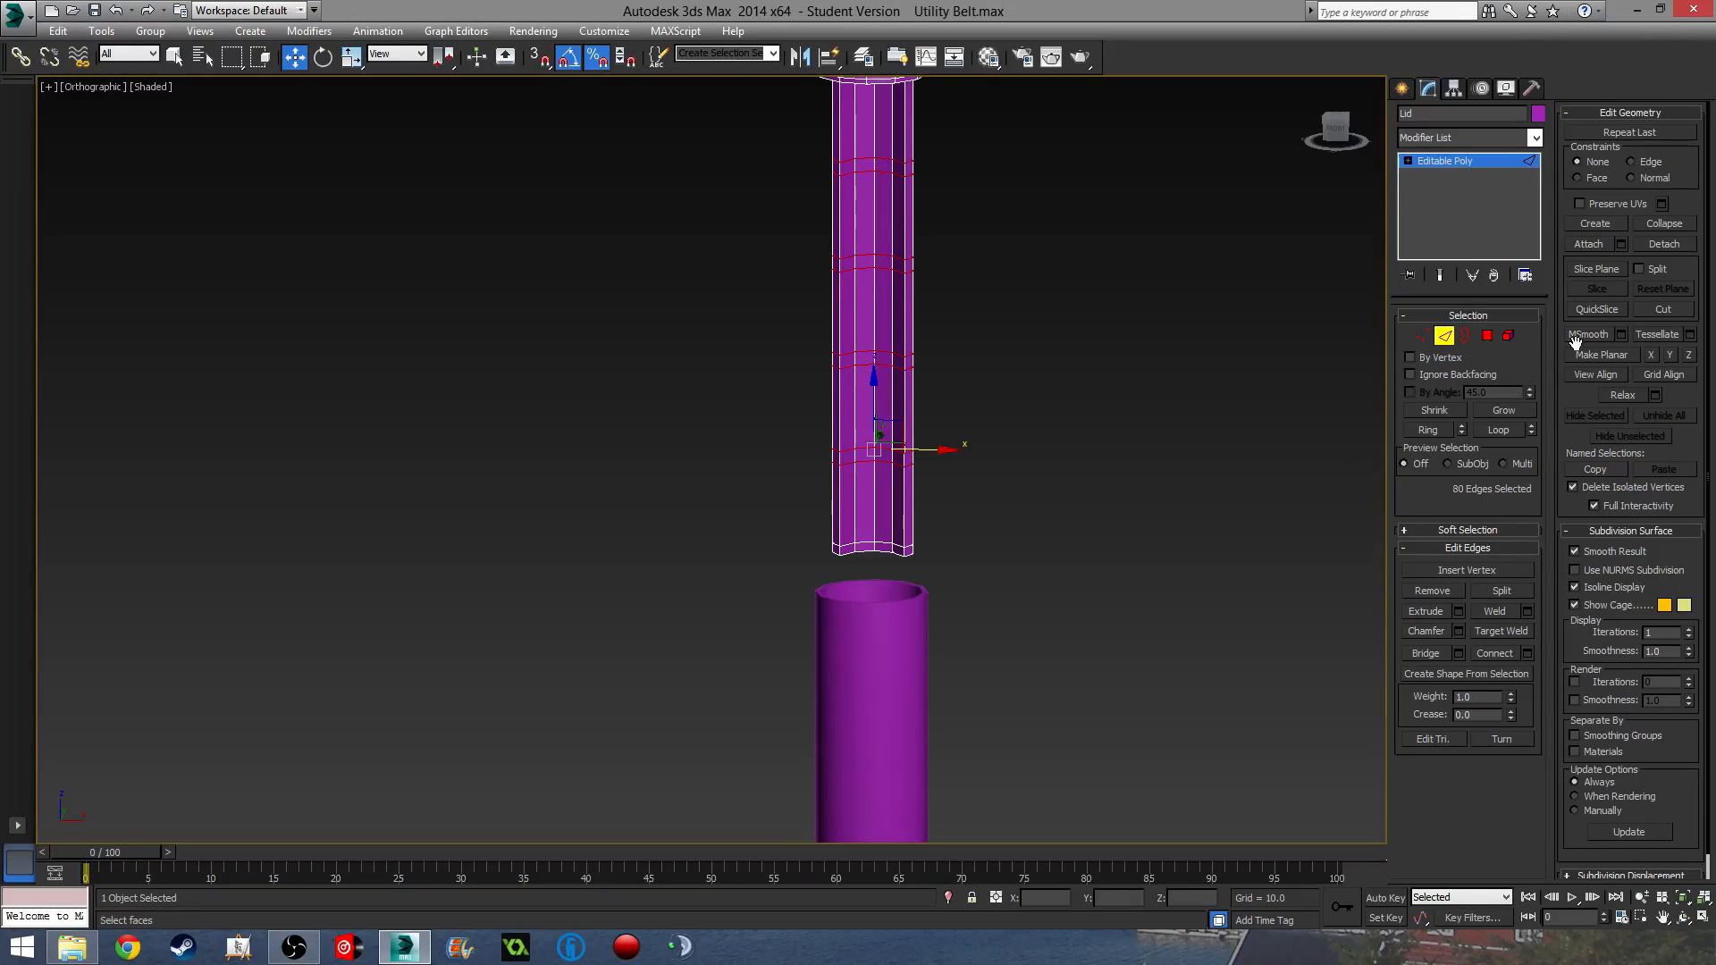
- At polygon level, select the four narrow chamfered bands around the strip plus the thin band at its lower end
click(1487, 336)
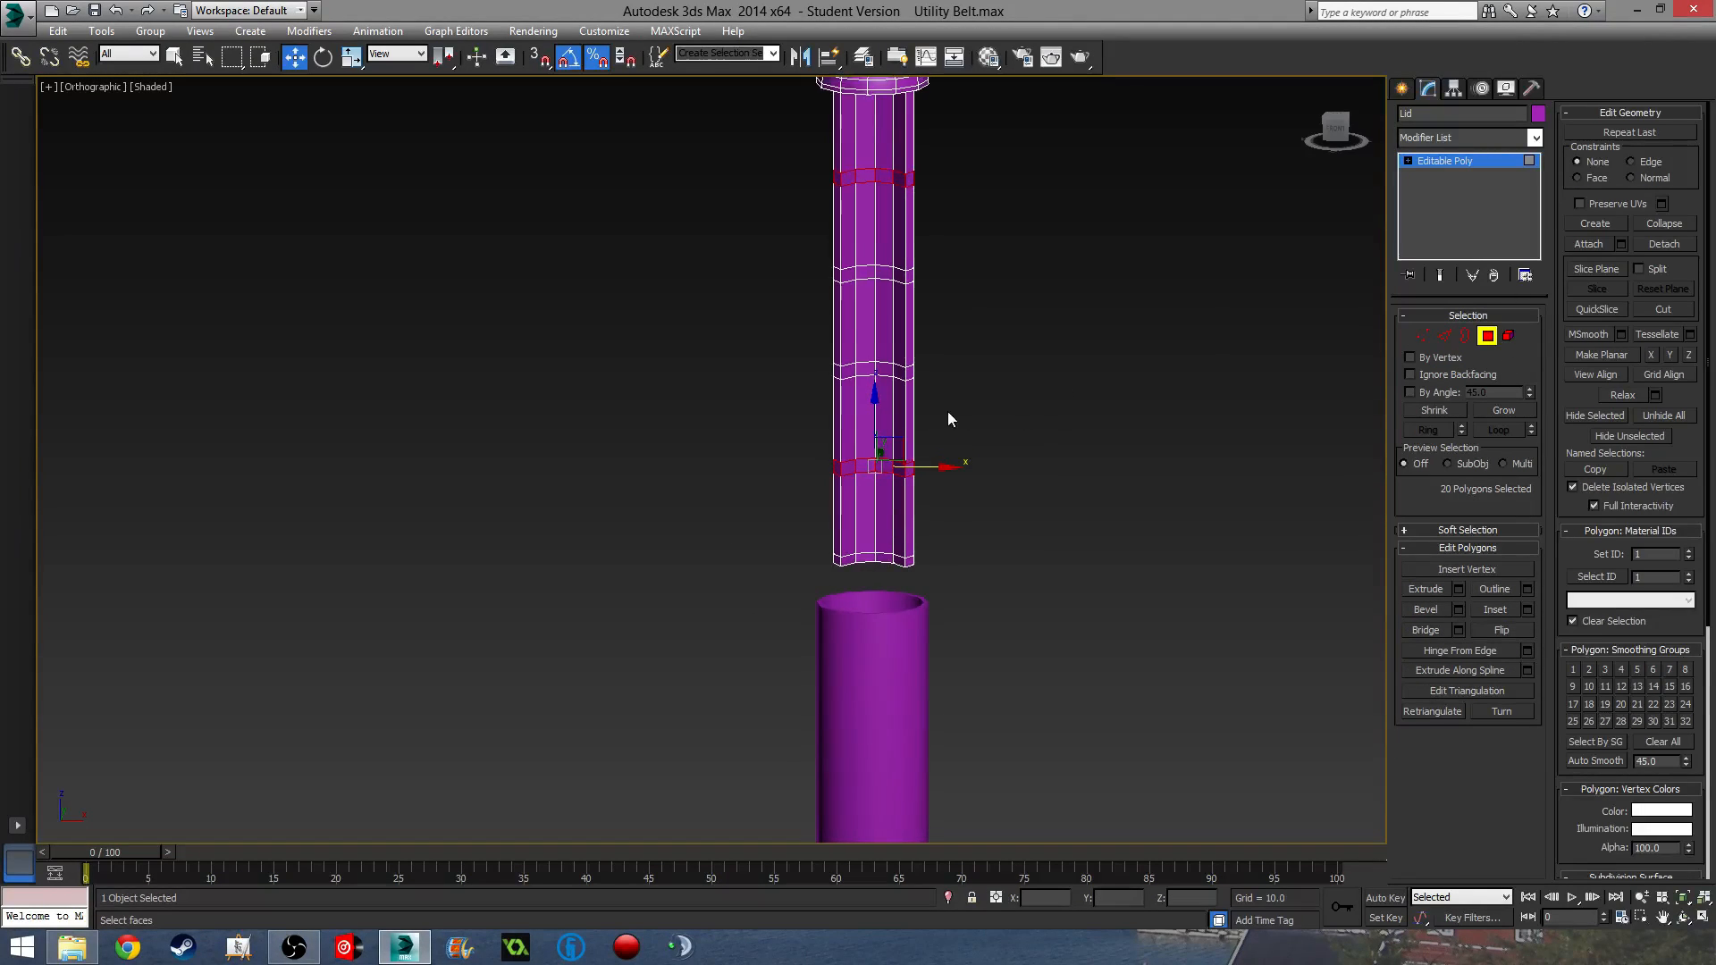
alt+middle_drag(942, 379, 926, 389)
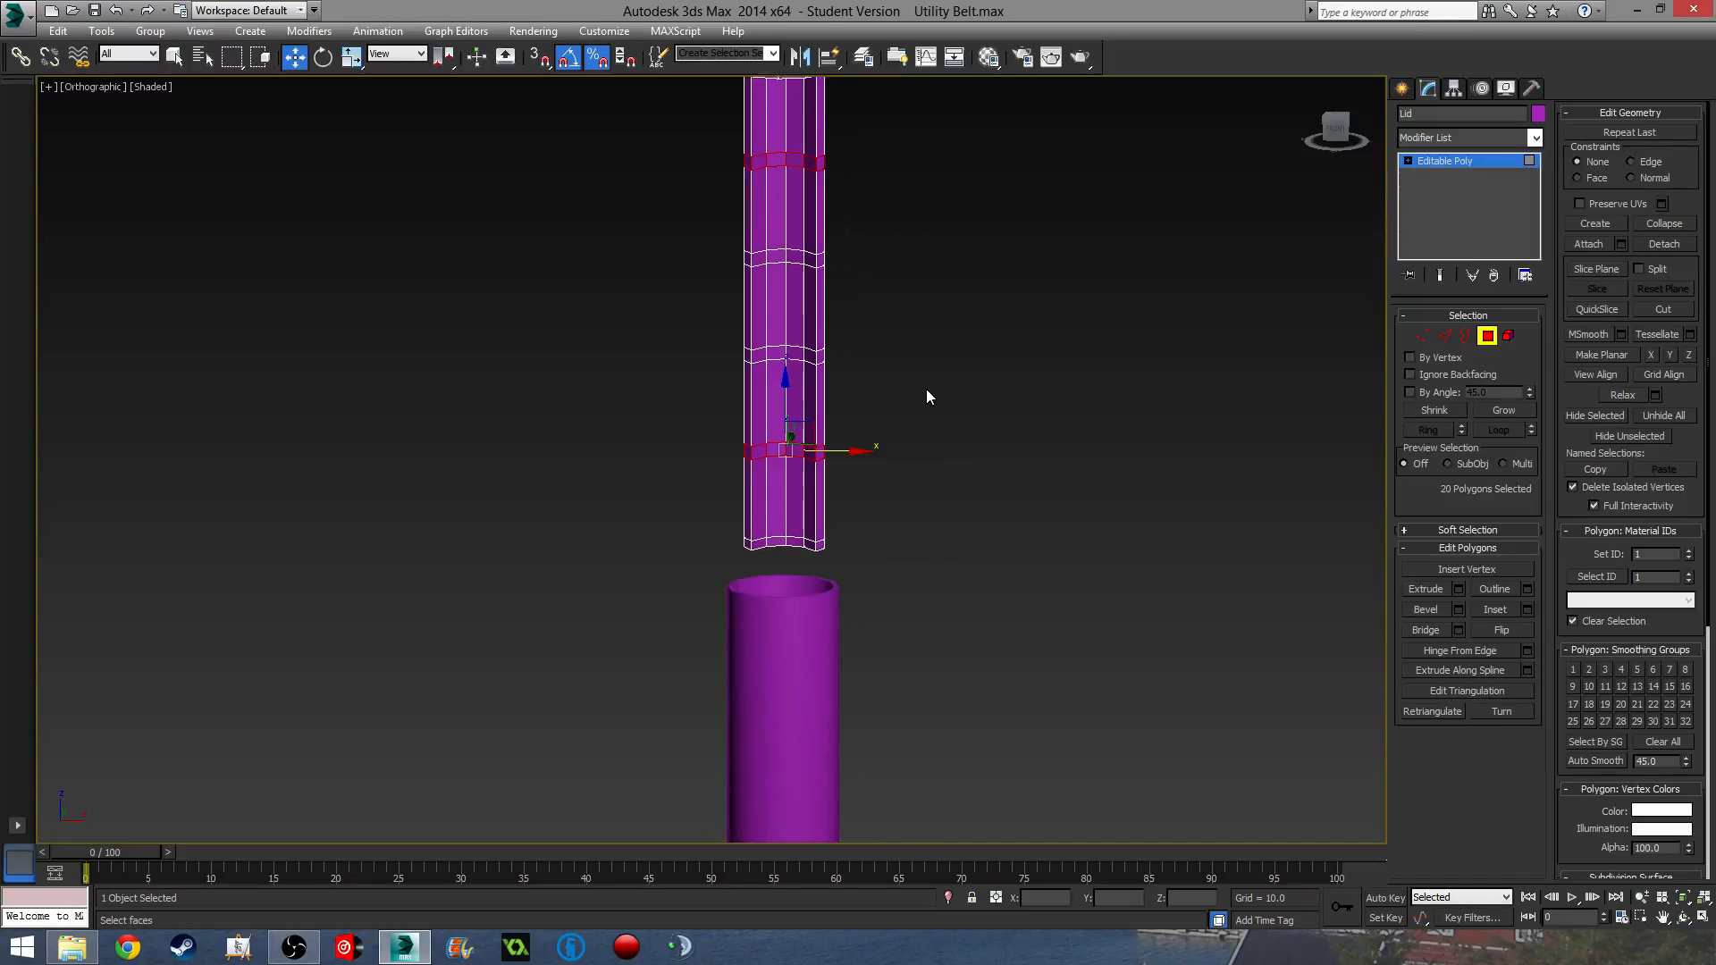
key(f)
key(z)
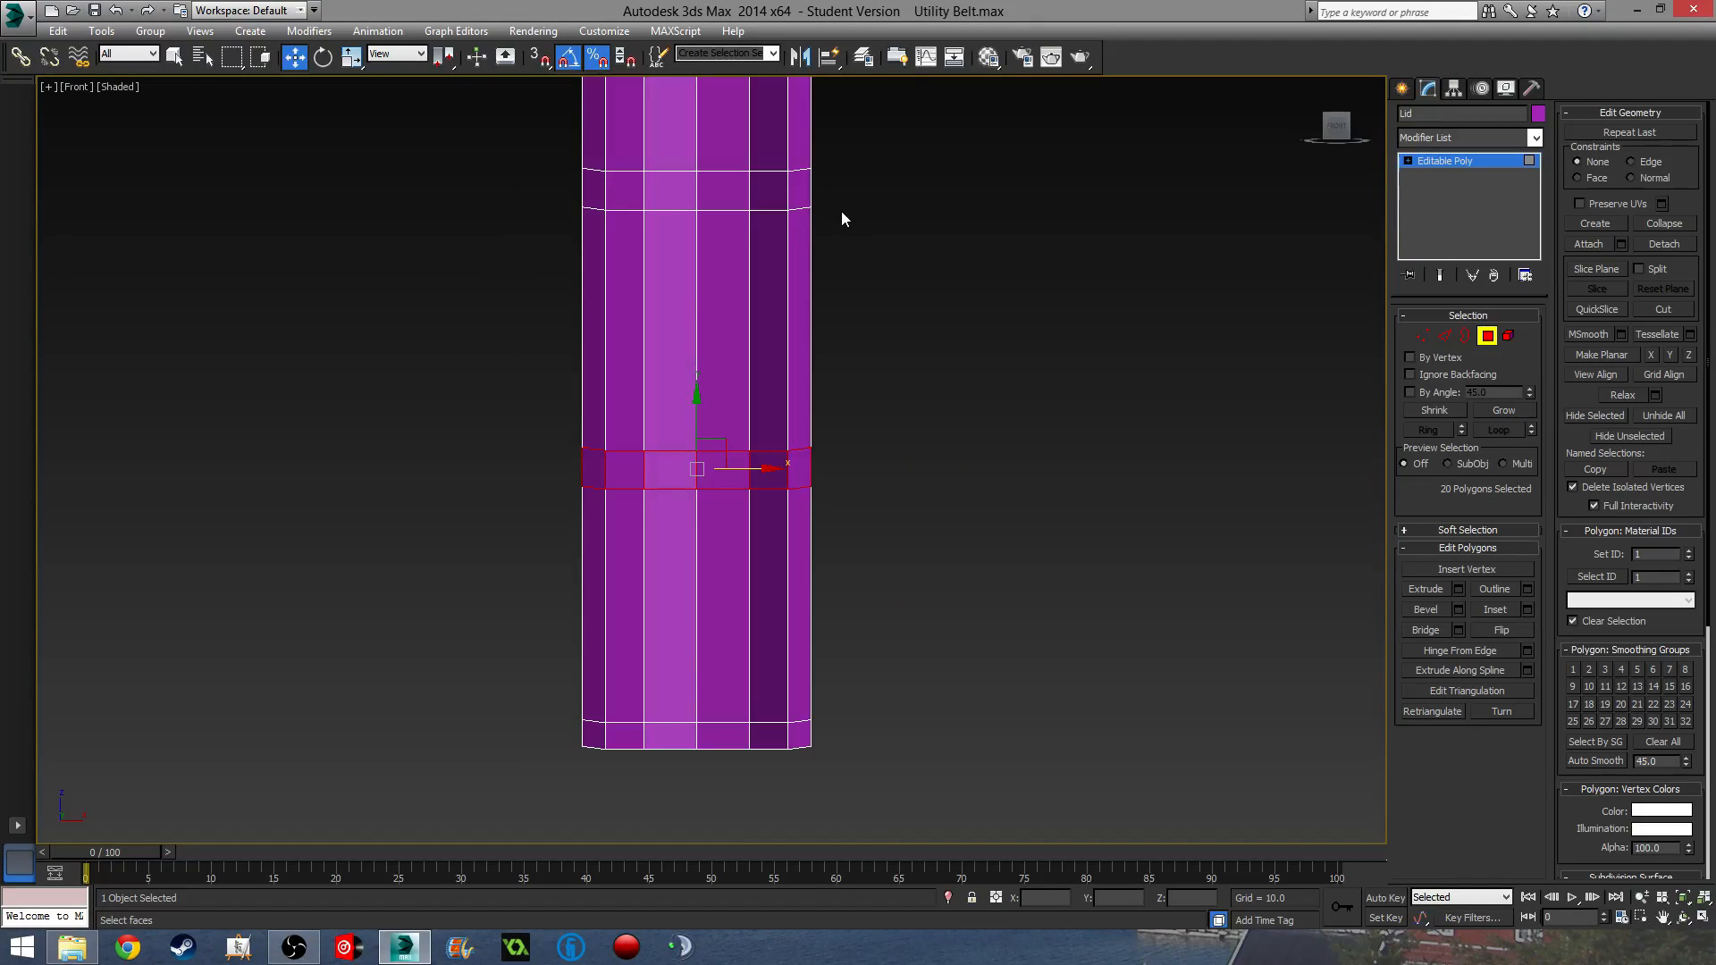
ctrl+drag(358, 190, 351, 190)
middle_drag(471, 230, 853, 474)
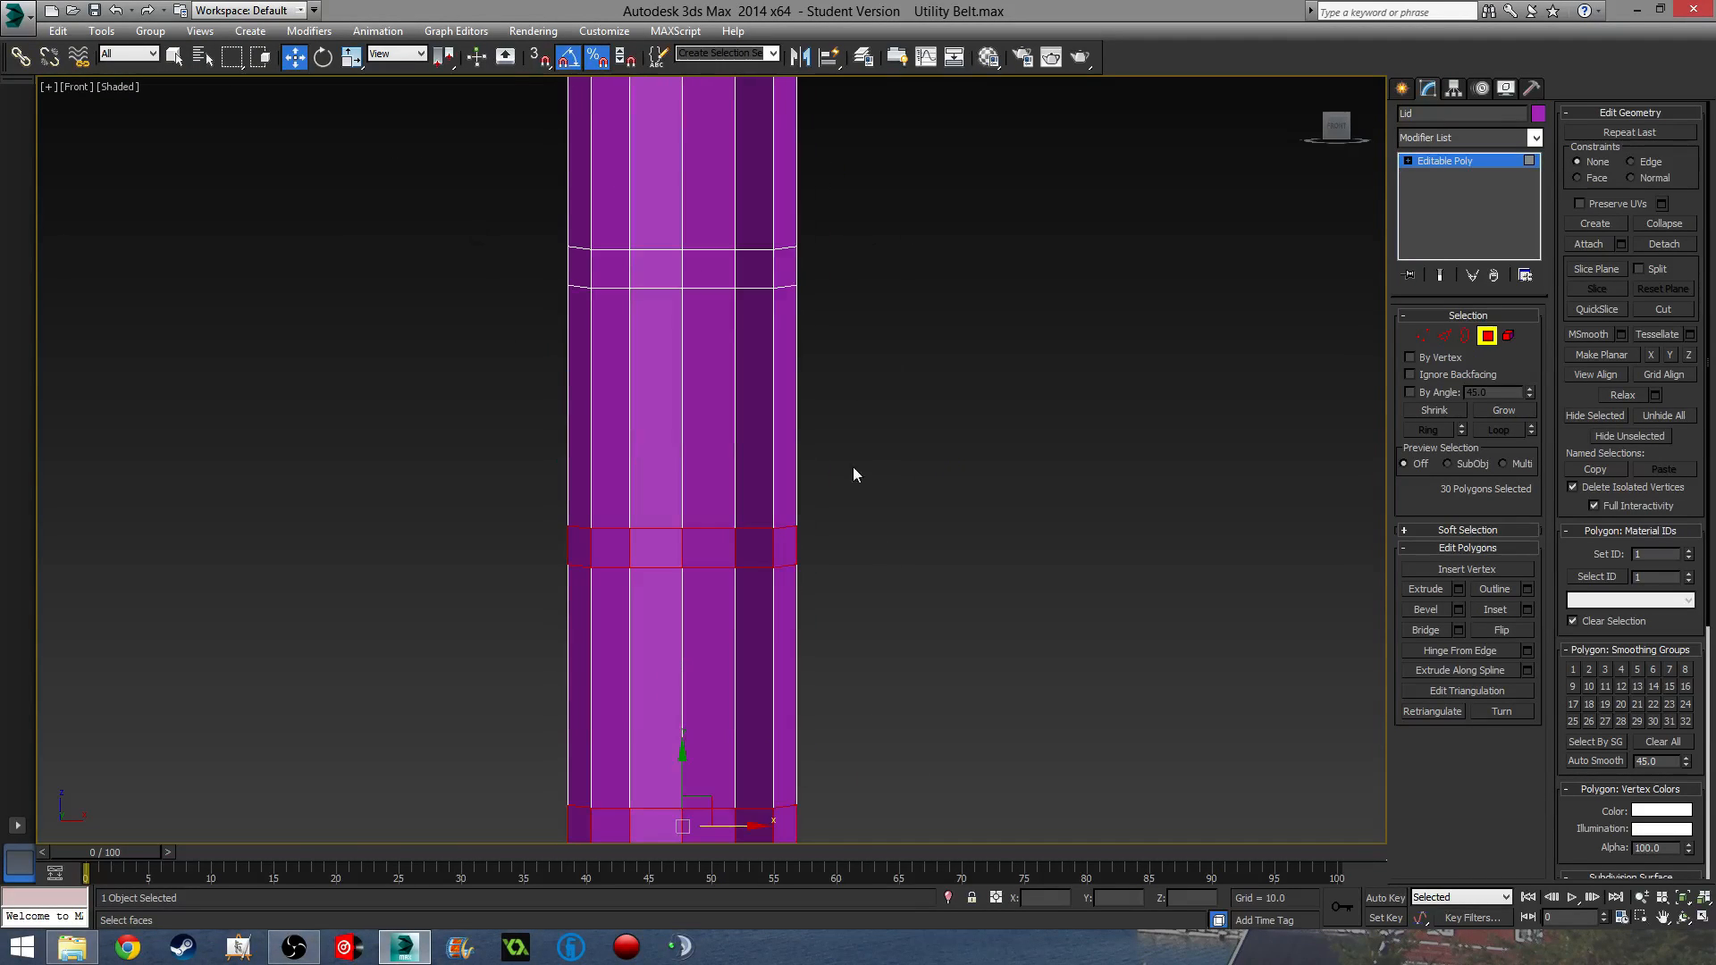
ctrl+drag(266, 259, 268, 261)
scroll(755, 525, down, 3)
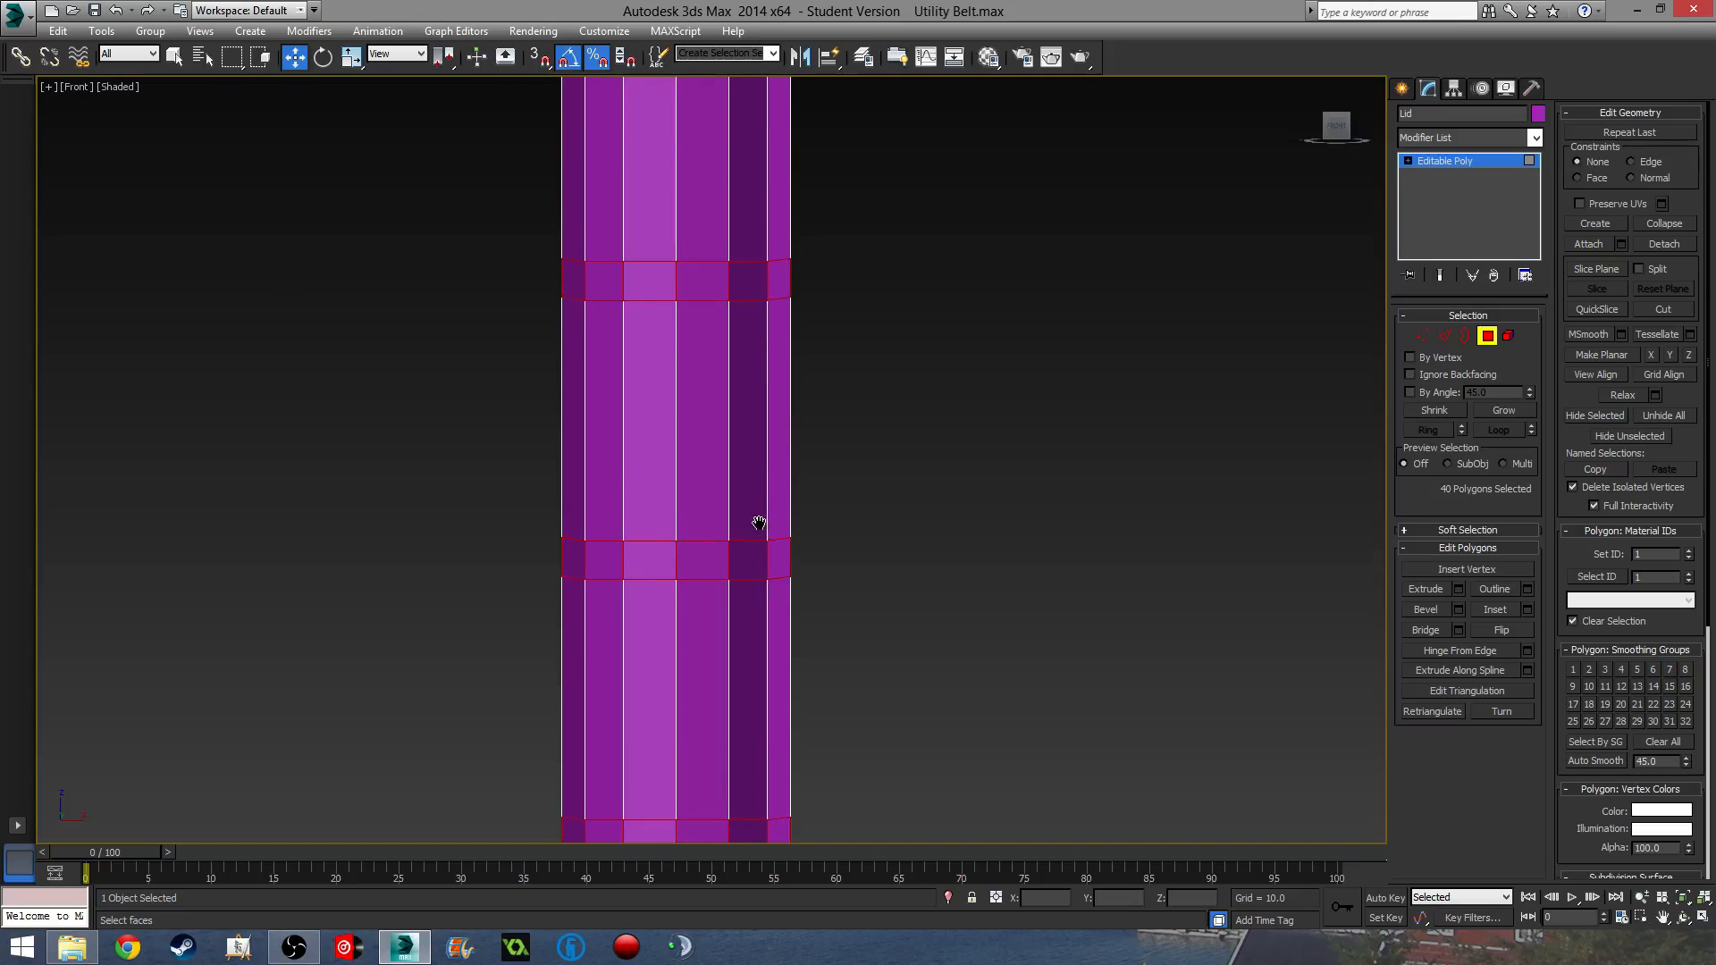
middle_drag(850, 486, 862, 267)
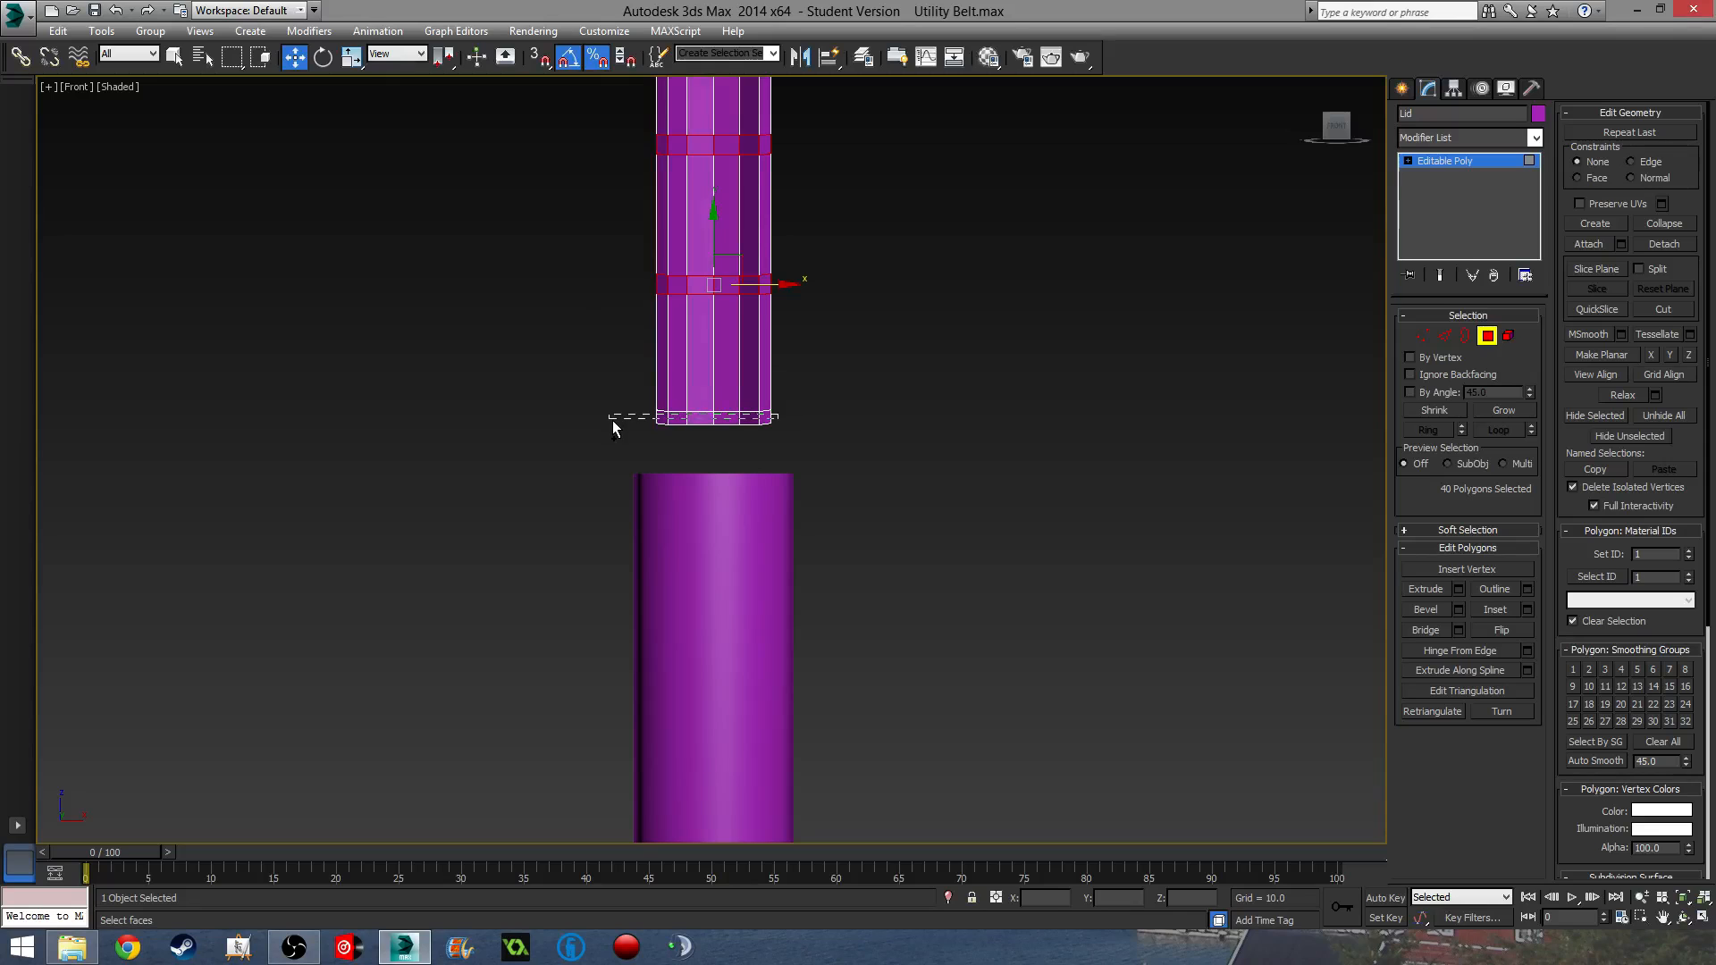
ctrl+drag(613, 420, 799, 427)
- Deselect the outer and side polygons of the three lowest bands, keeping only their inner concave faces selected
middle_drag(902, 442, 704, 440)
scroll(591, 259, up, 3)
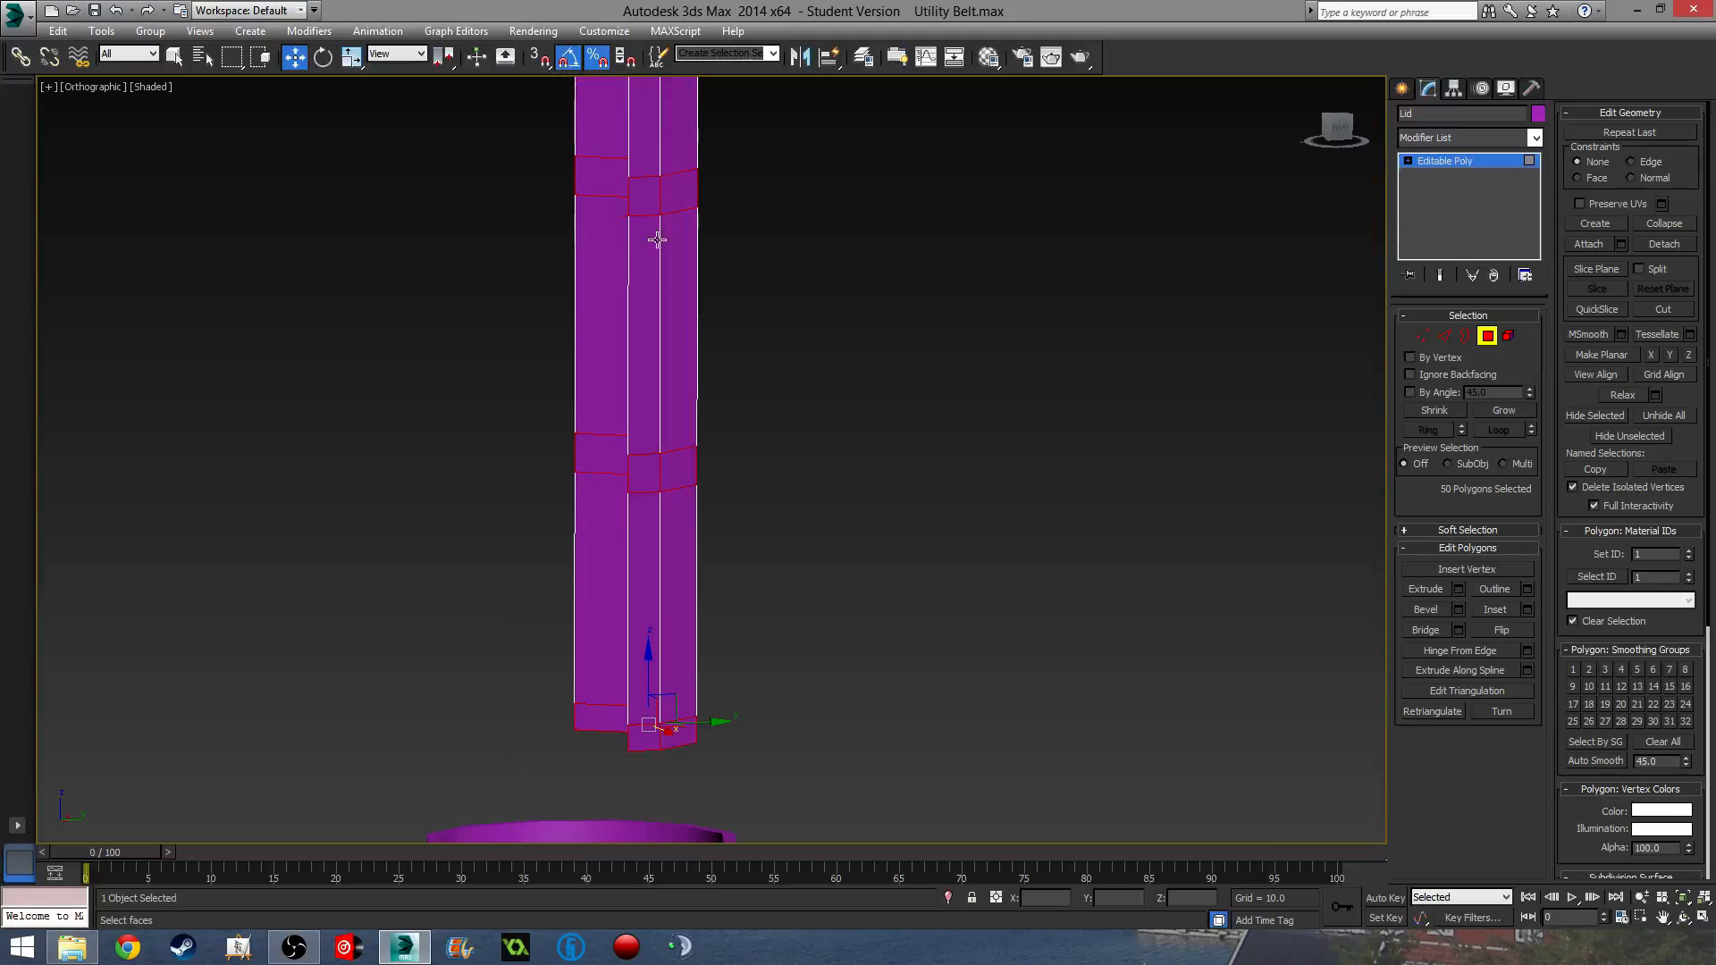
alt+click(651, 200)
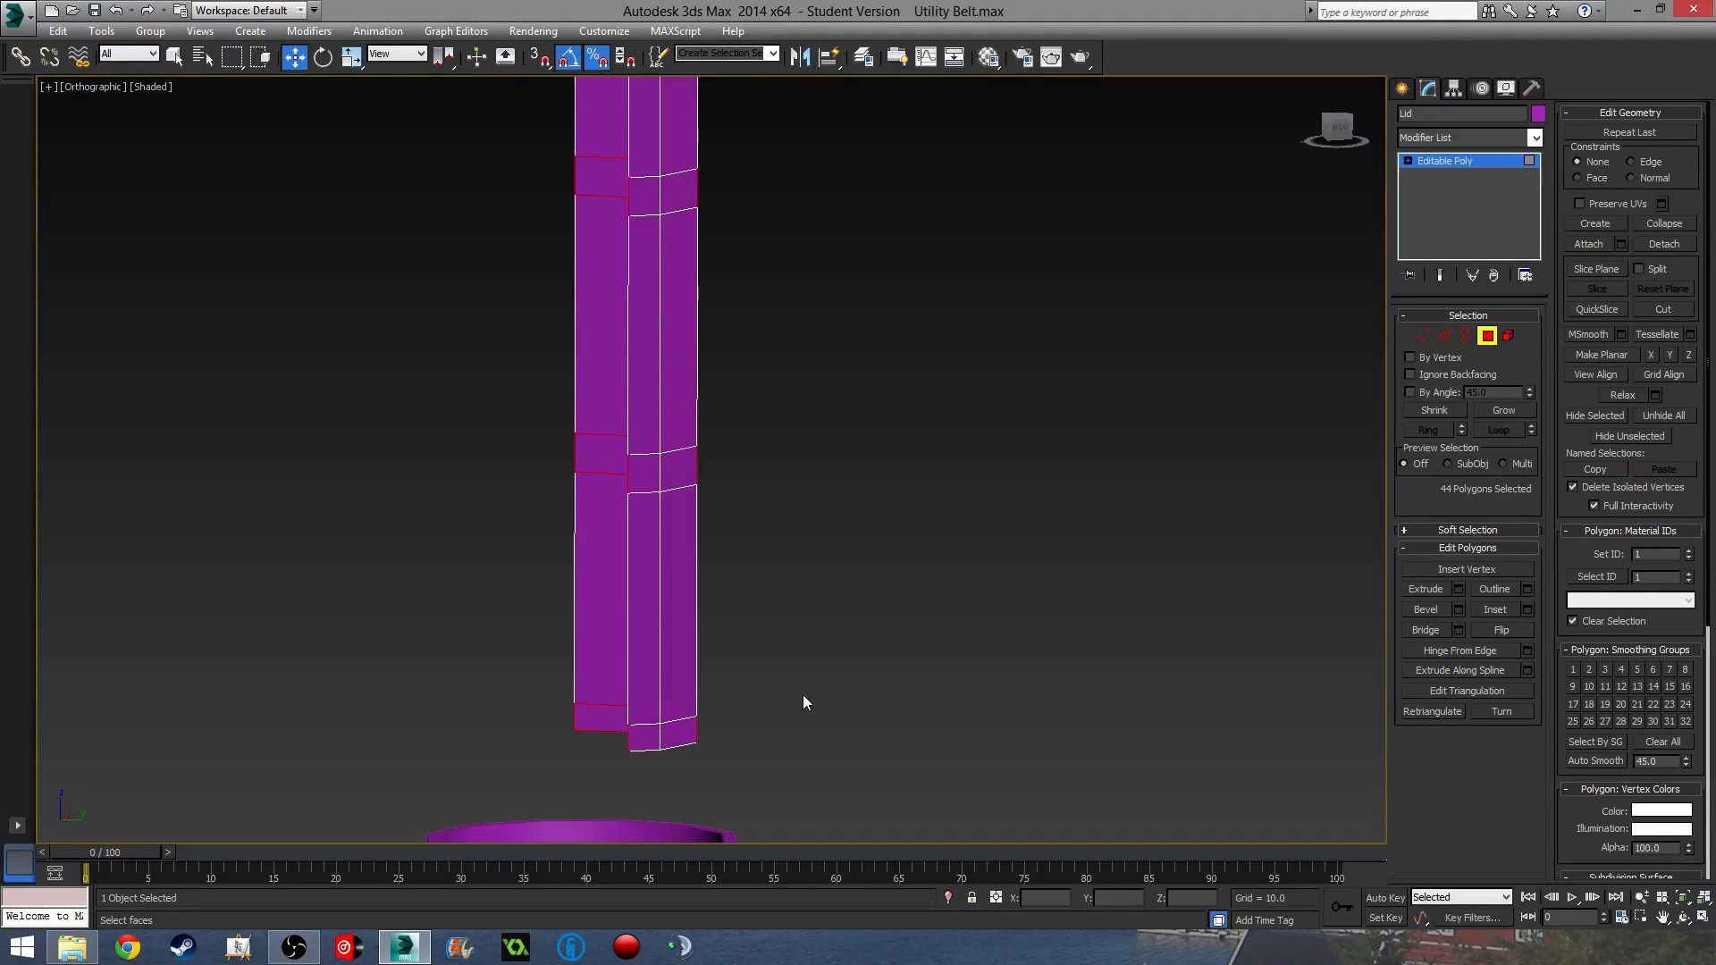
alt+middle_drag(803, 702, 666, 715)
alt+click(666, 715)
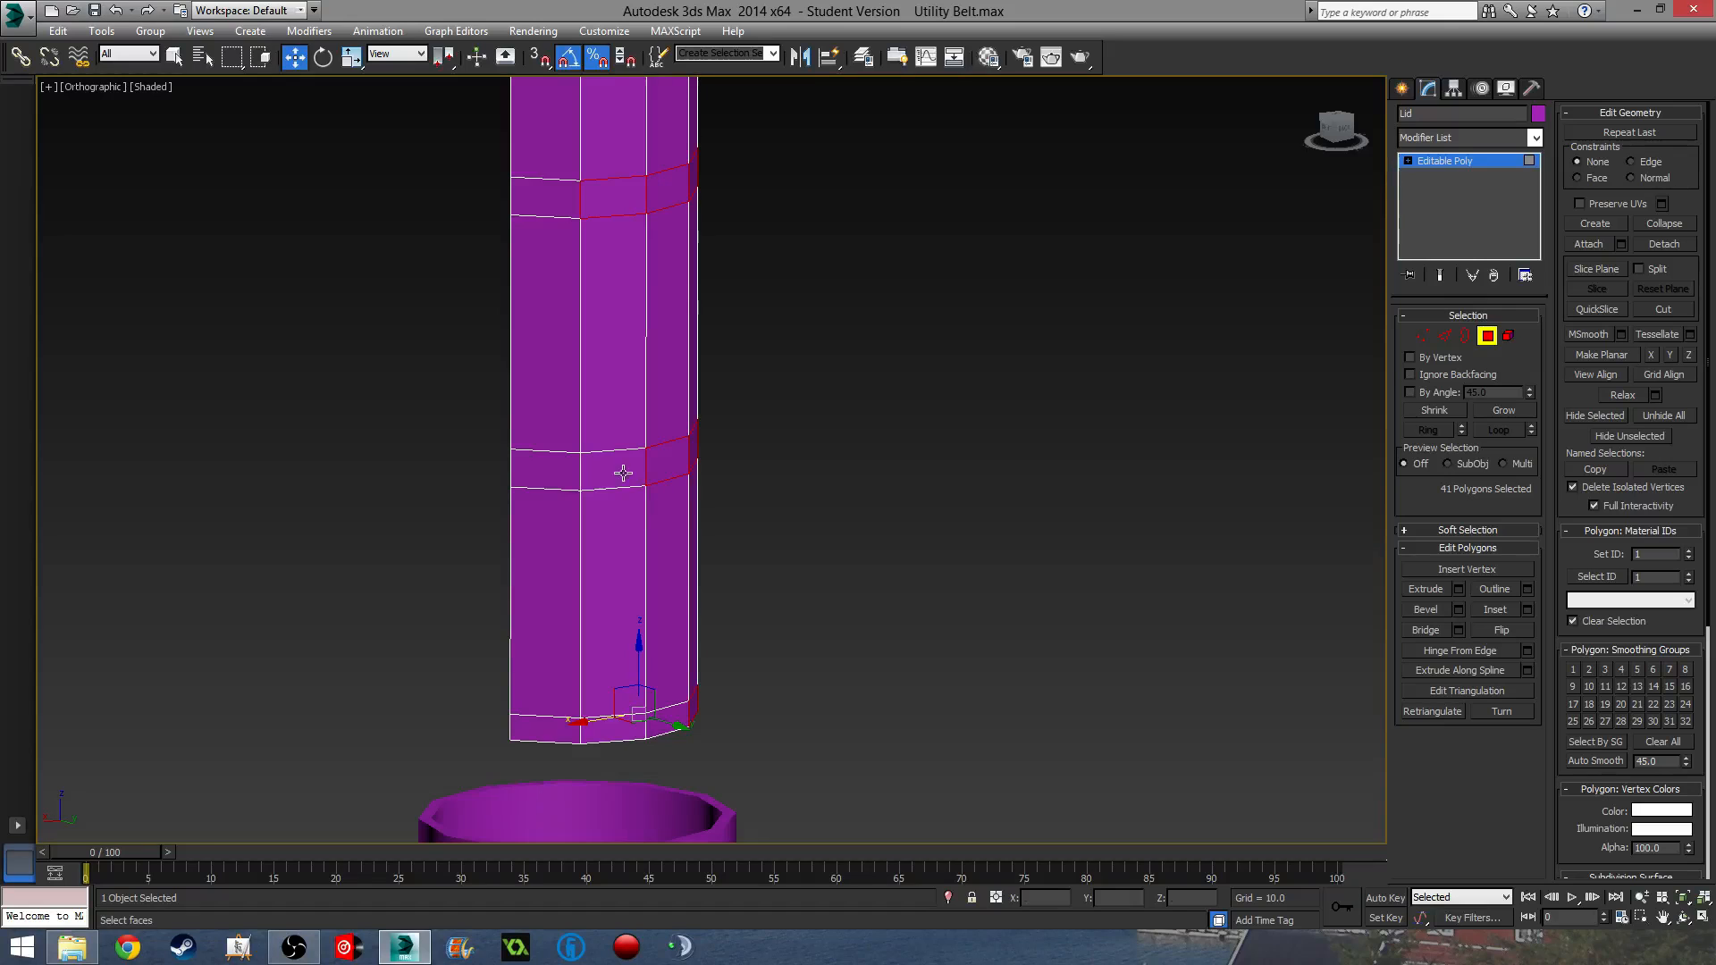
alt+click(622, 203)
alt+click(666, 190)
alt+middle_drag(666, 429, 543, 493)
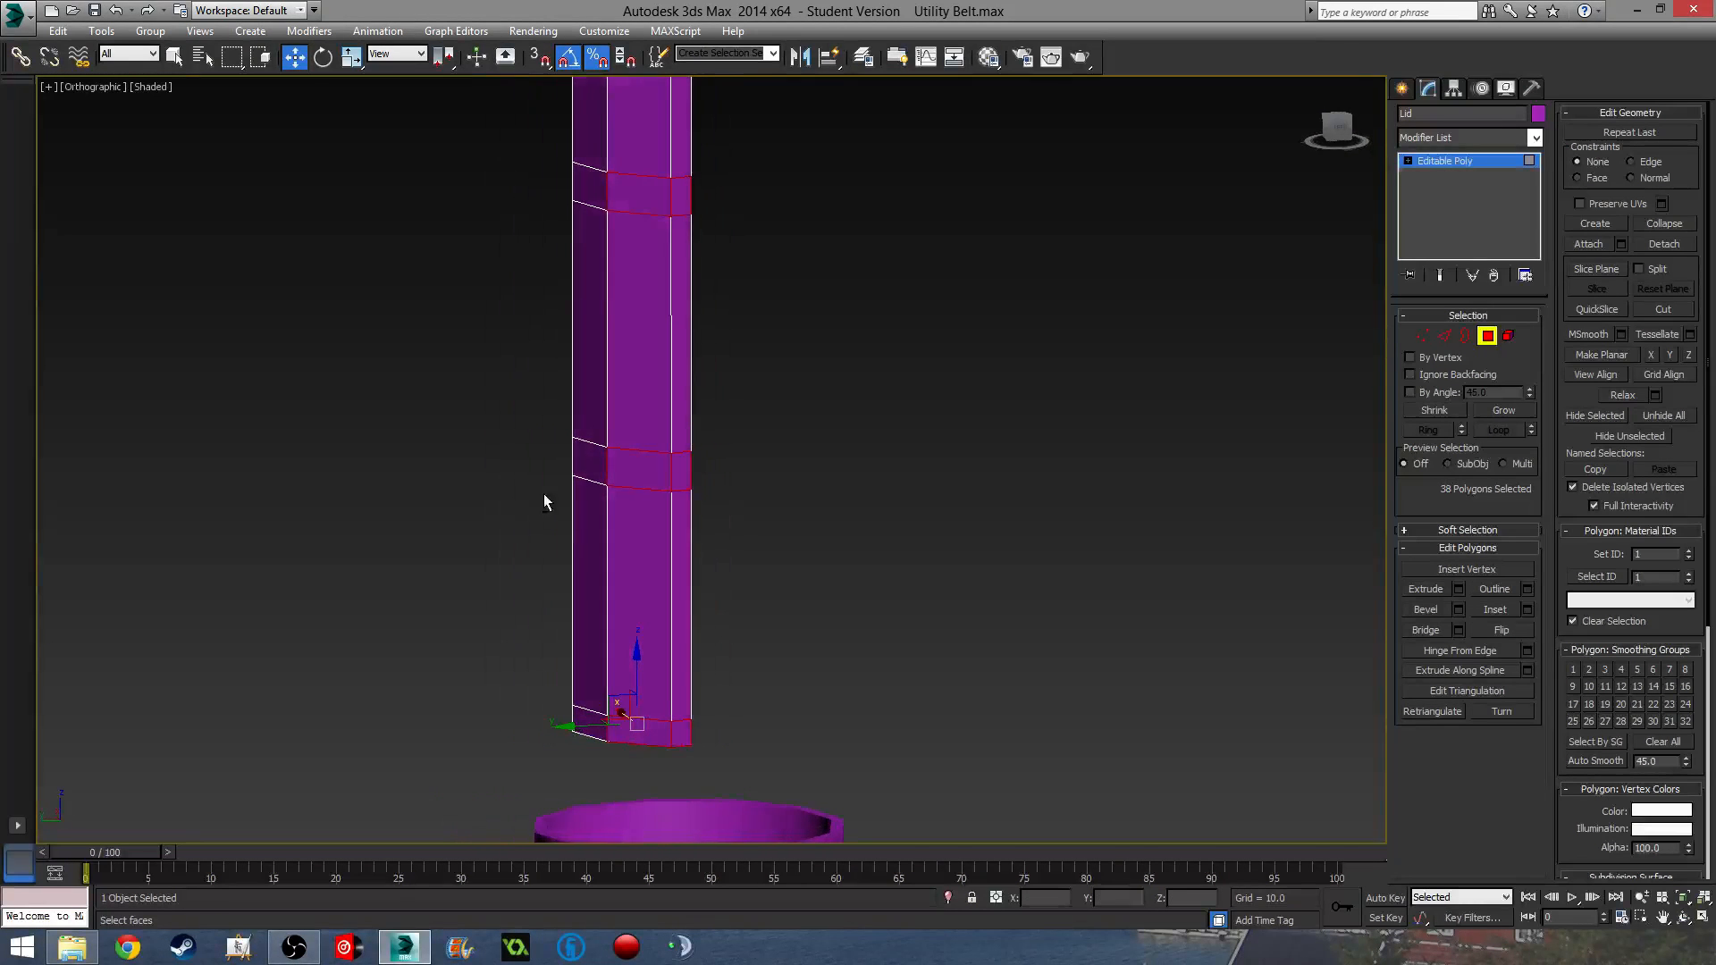
alt+click(678, 741)
alt+click(639, 733)
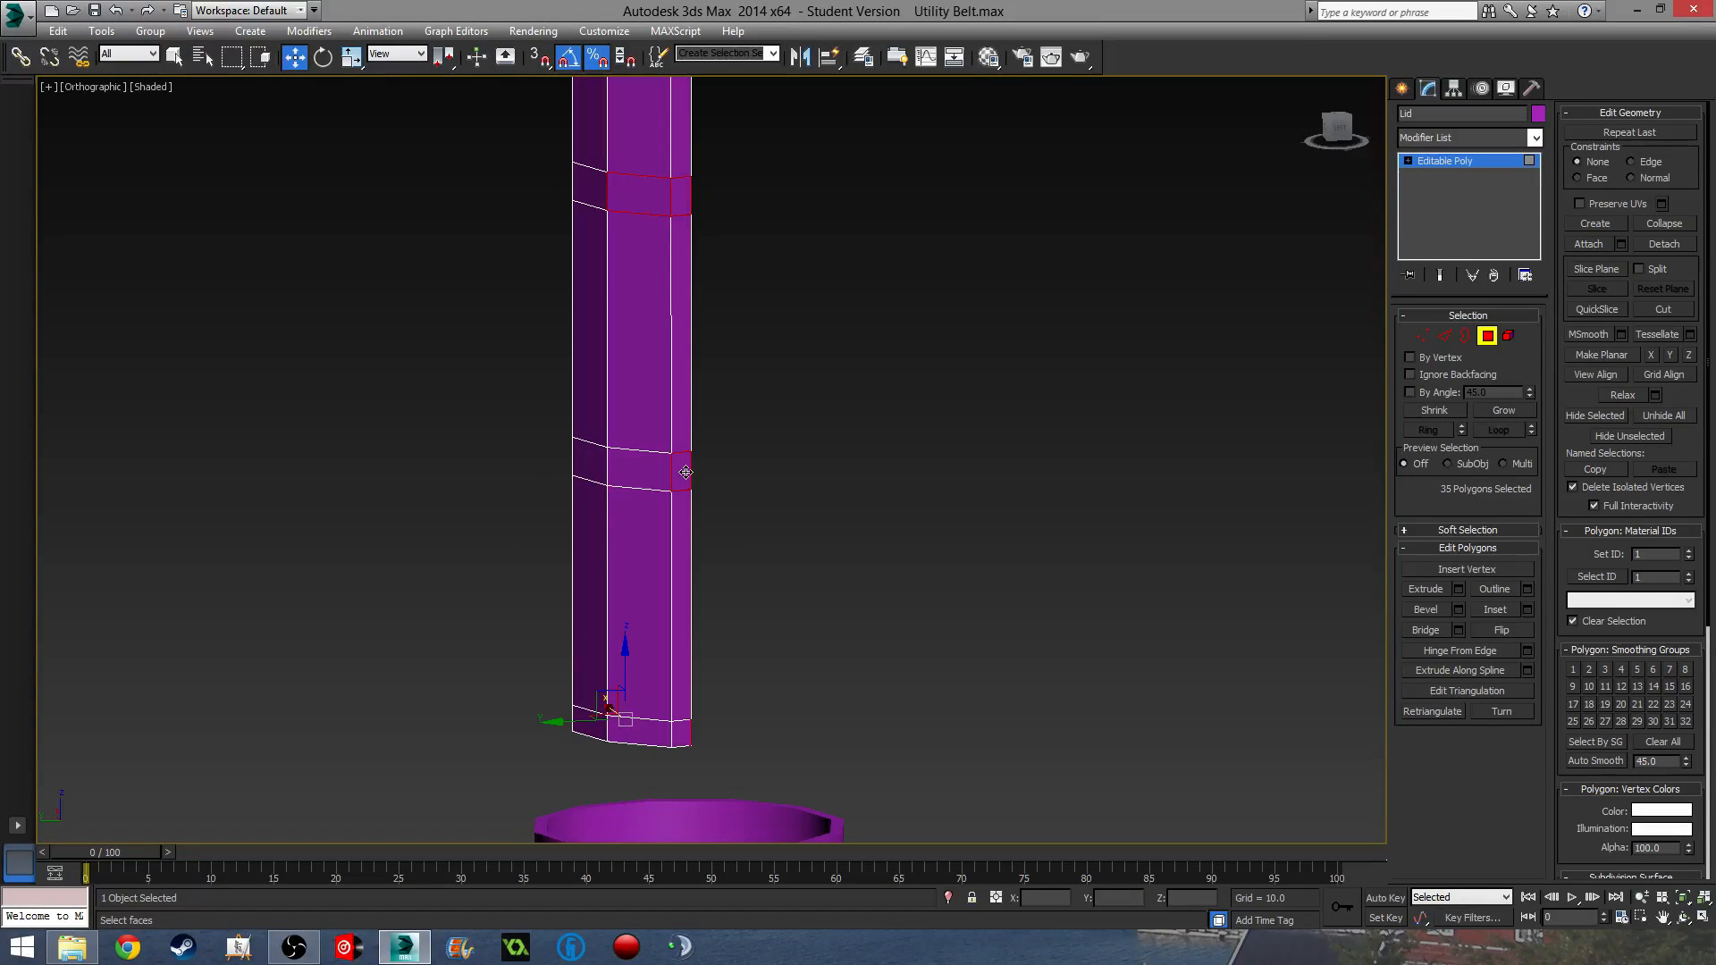
alt+click(676, 197)
- Deselect the outer and side polygons of the two uppermost bands, keeping only their inner concave faces selected
alt+middle_drag(727, 211, 739, 402)
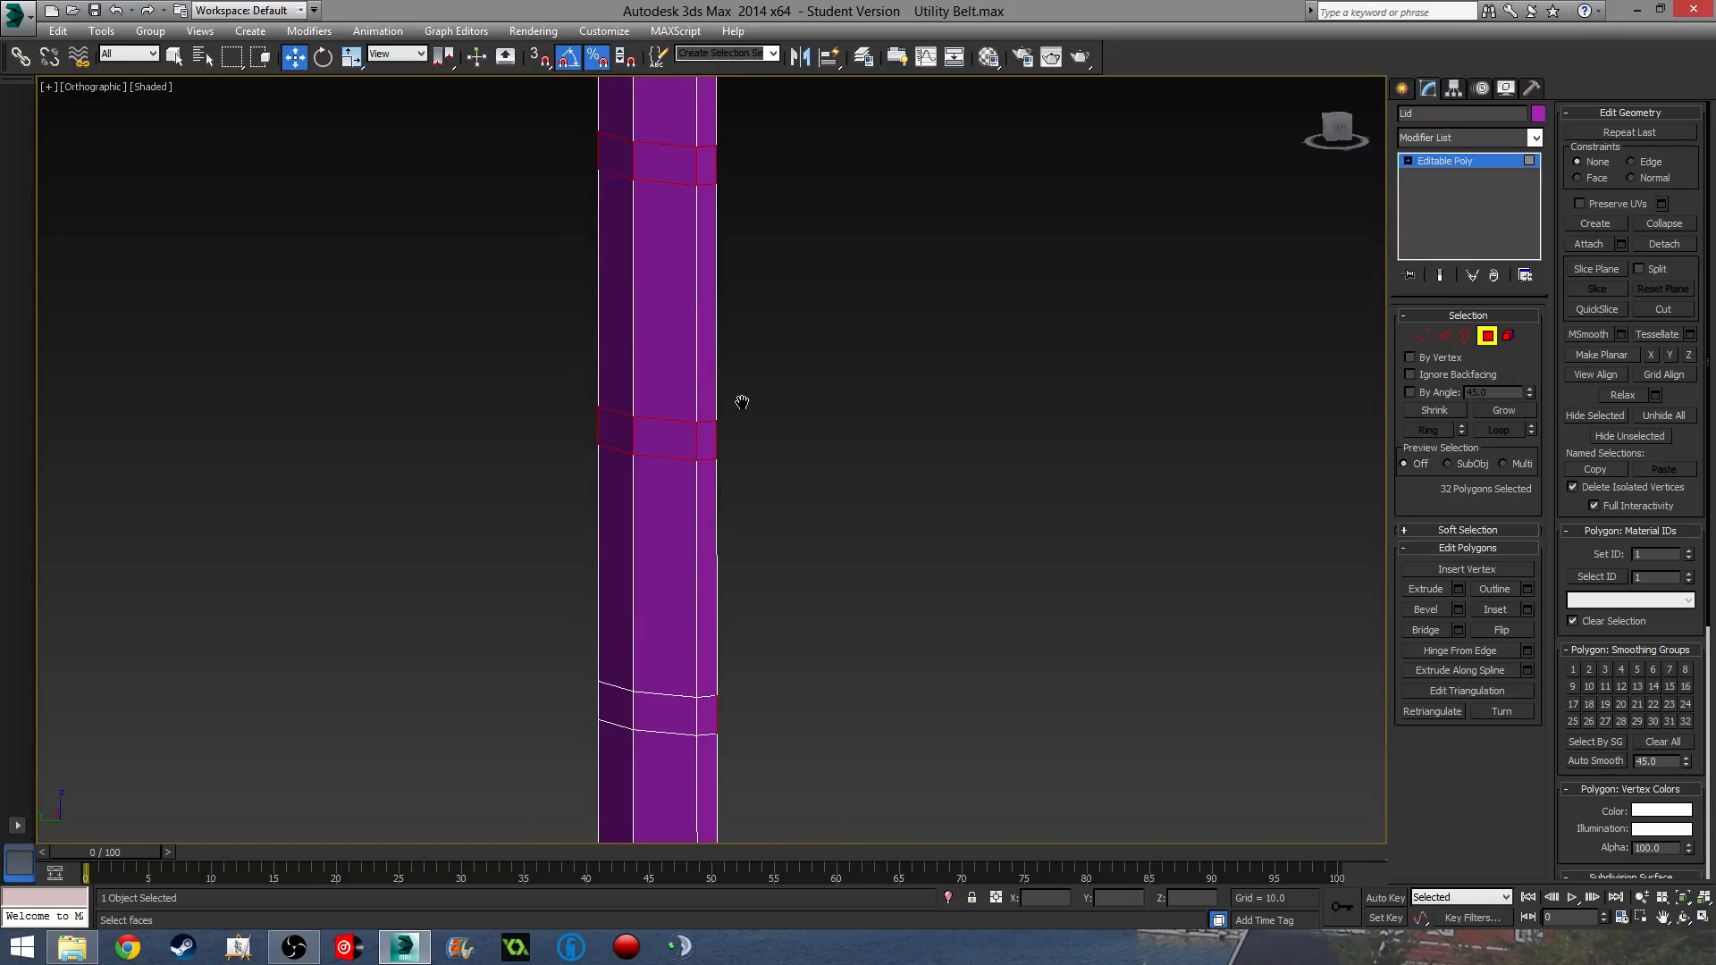
alt+click(678, 442)
alt+click(627, 444)
alt+middle_drag(626, 445, 801, 540)
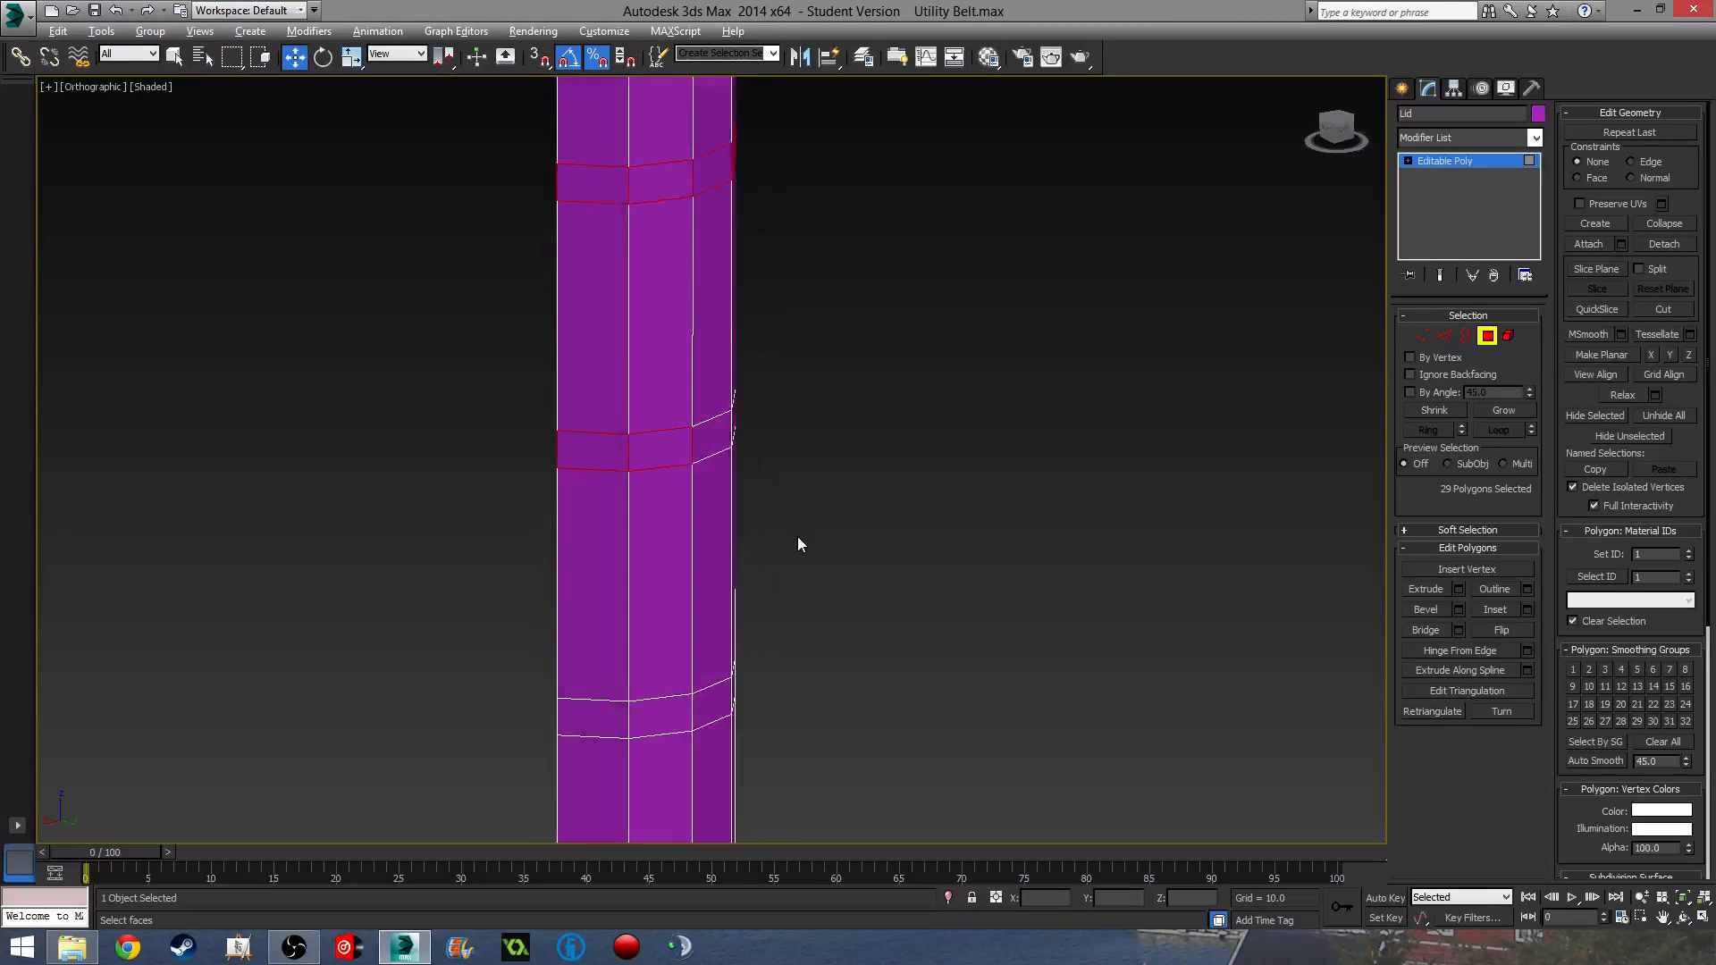
alt+click(601, 440)
alt+click(658, 443)
alt+middle_drag(634, 531, 630, 462)
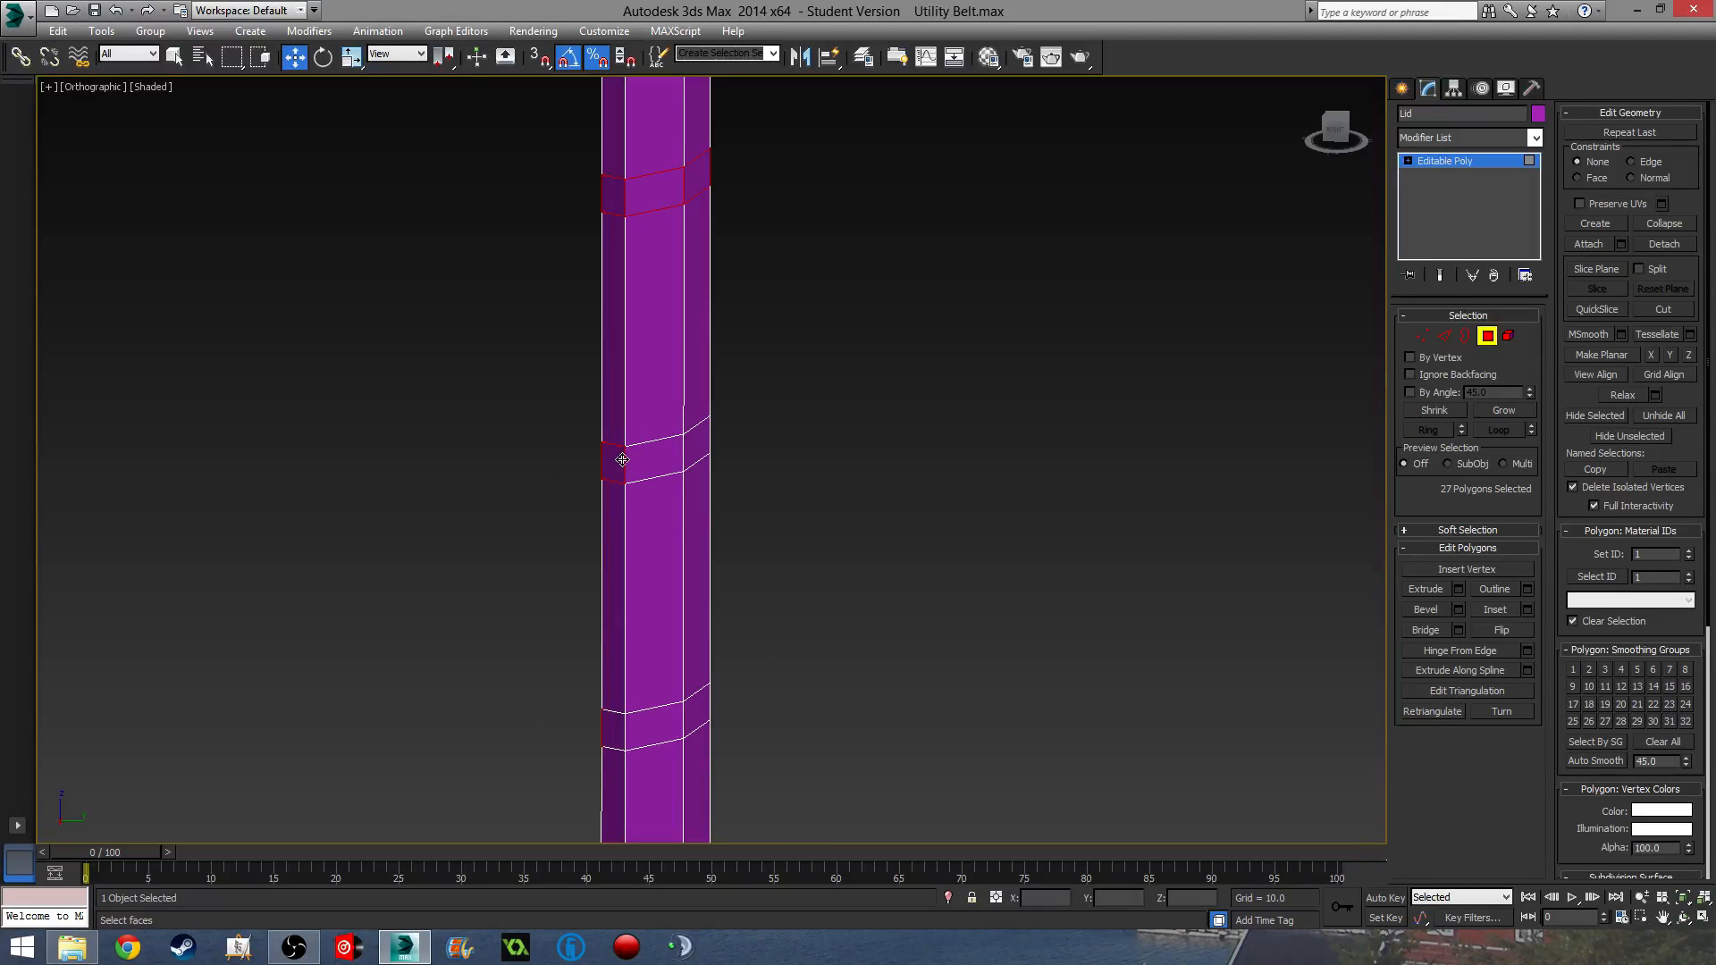
alt+click(615, 469)
alt+click(699, 187)
alt+middle_drag(699, 187, 536, 491)
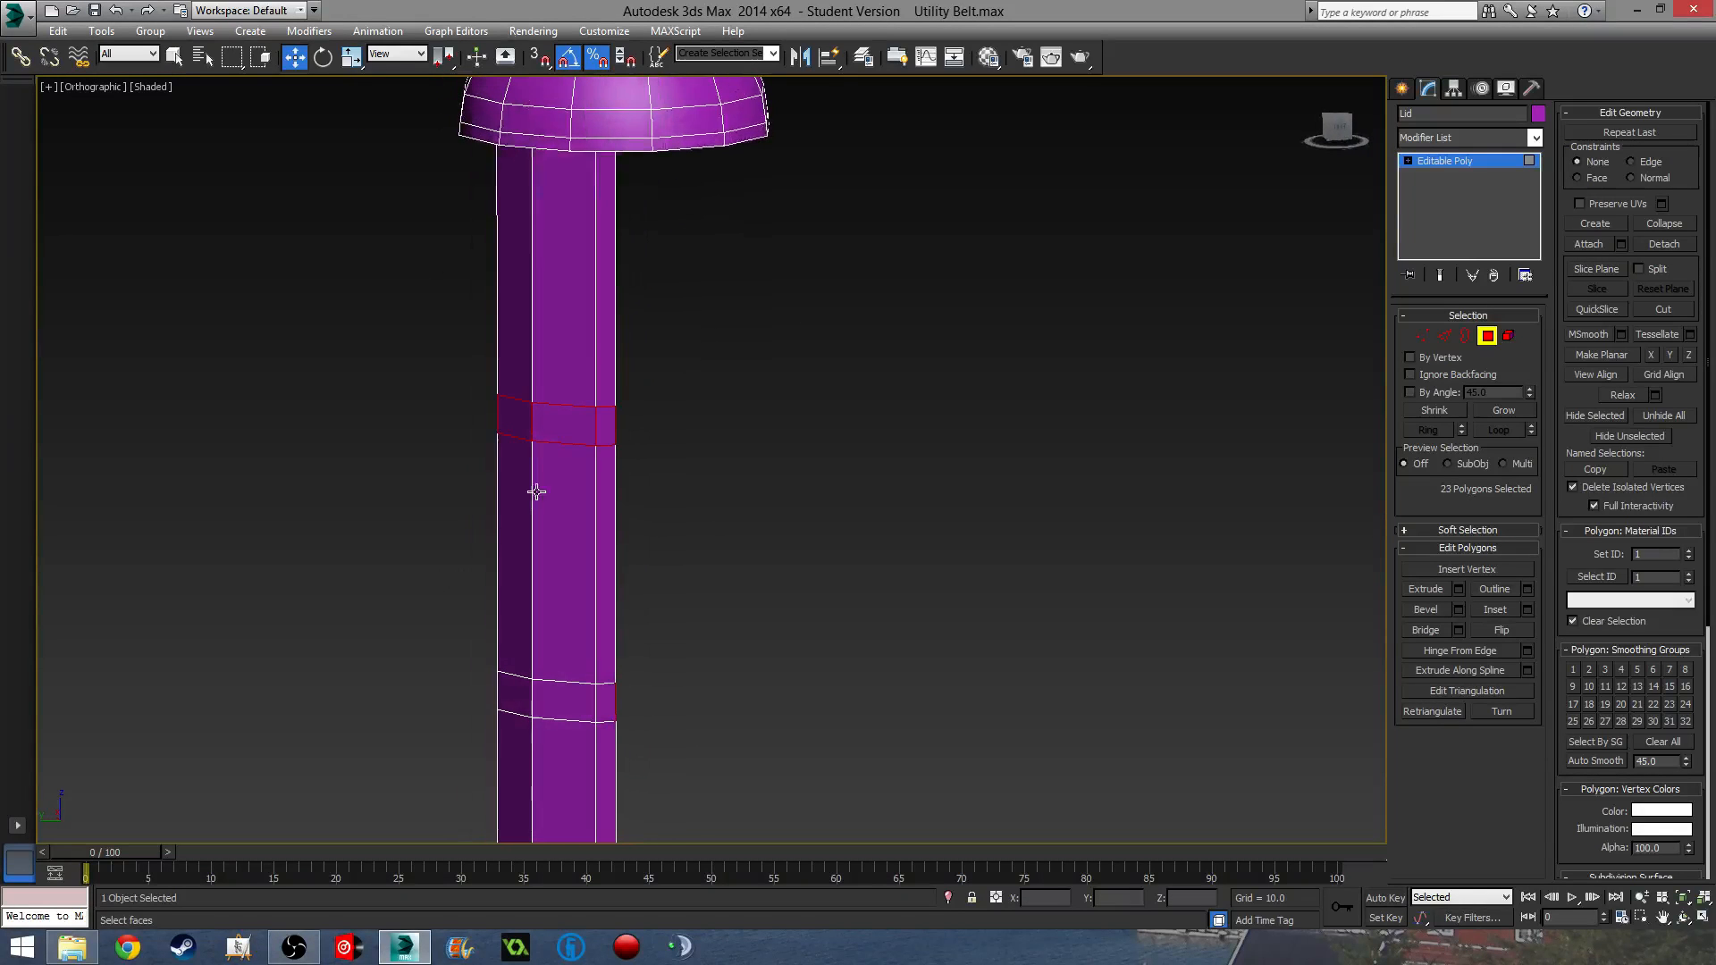
alt+click(565, 426)
alt+click(514, 422)
- Bevel the inner band faces along their local normals with a height of 0.186 and an outline of -0.089
scroll(644, 444, down, 5)
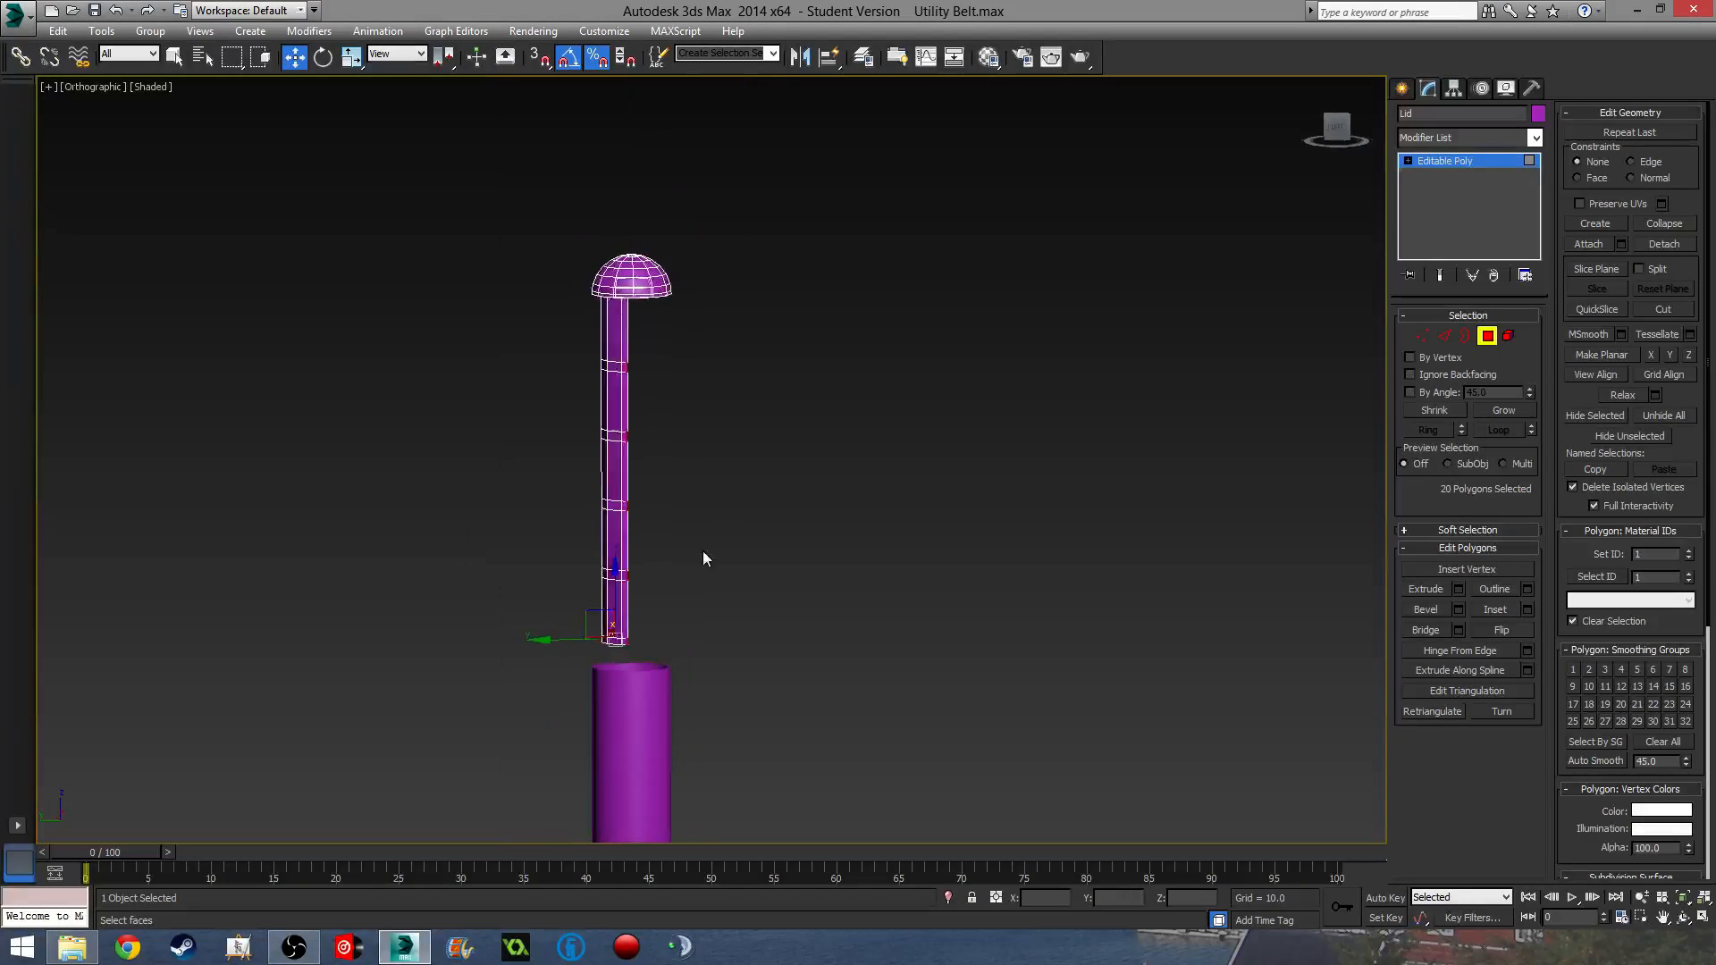
alt+middle_drag(631, 561, 663, 575)
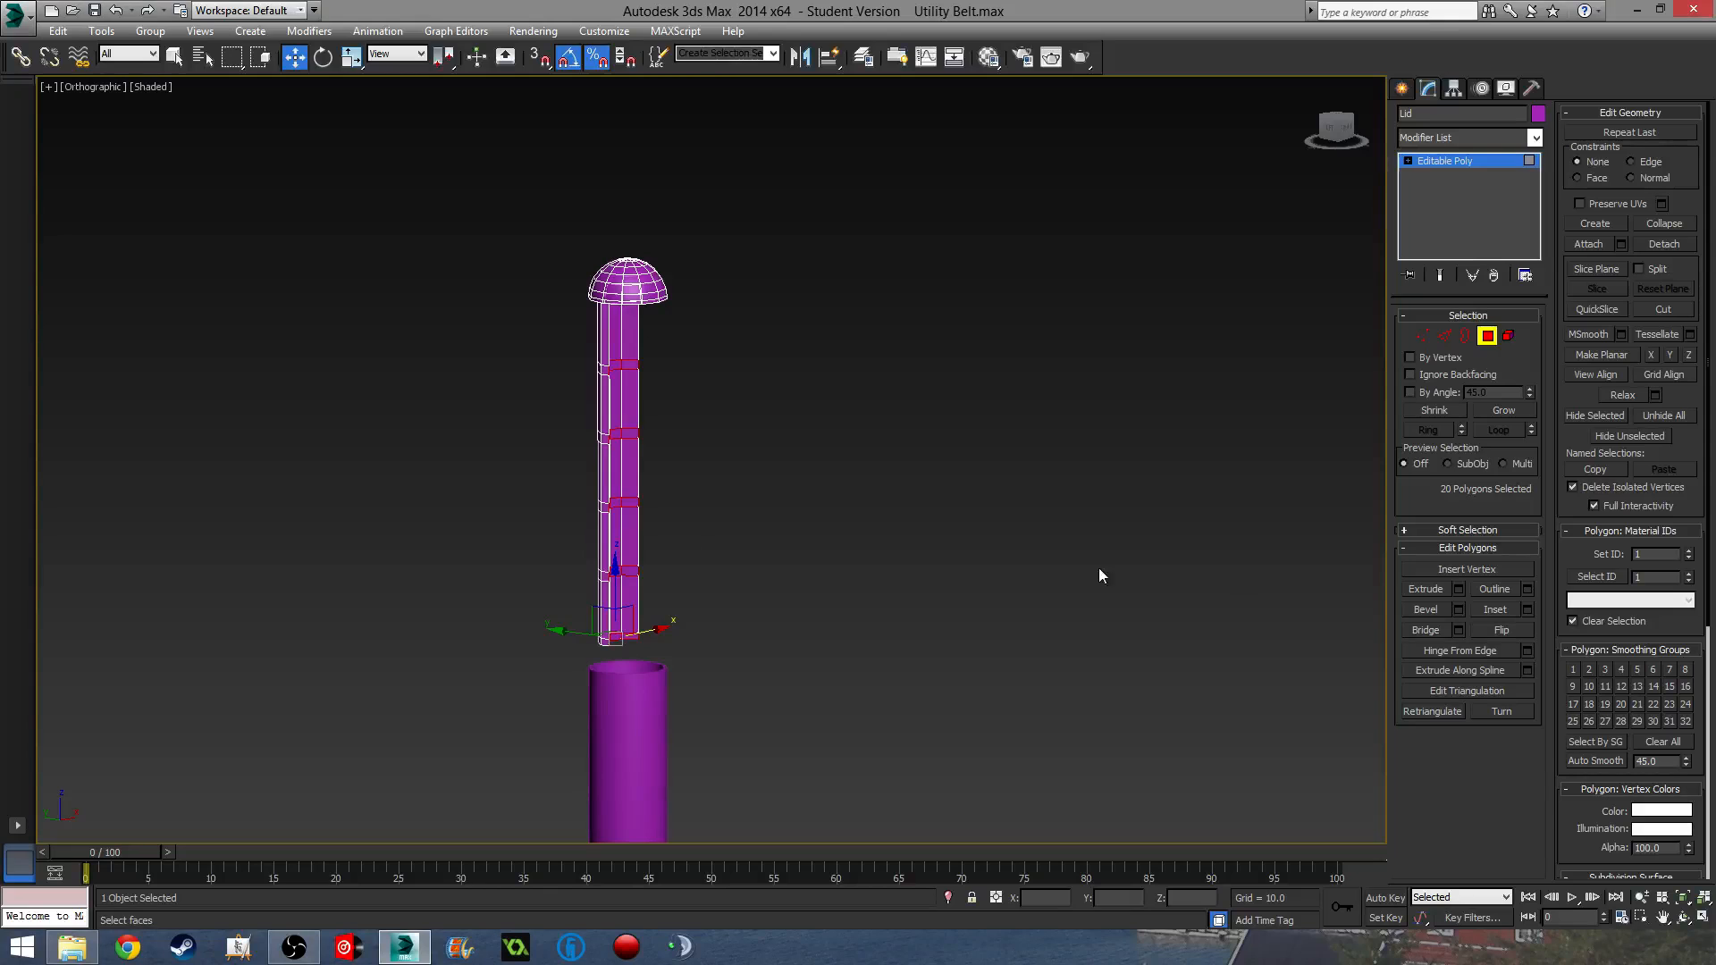
click(1459, 610)
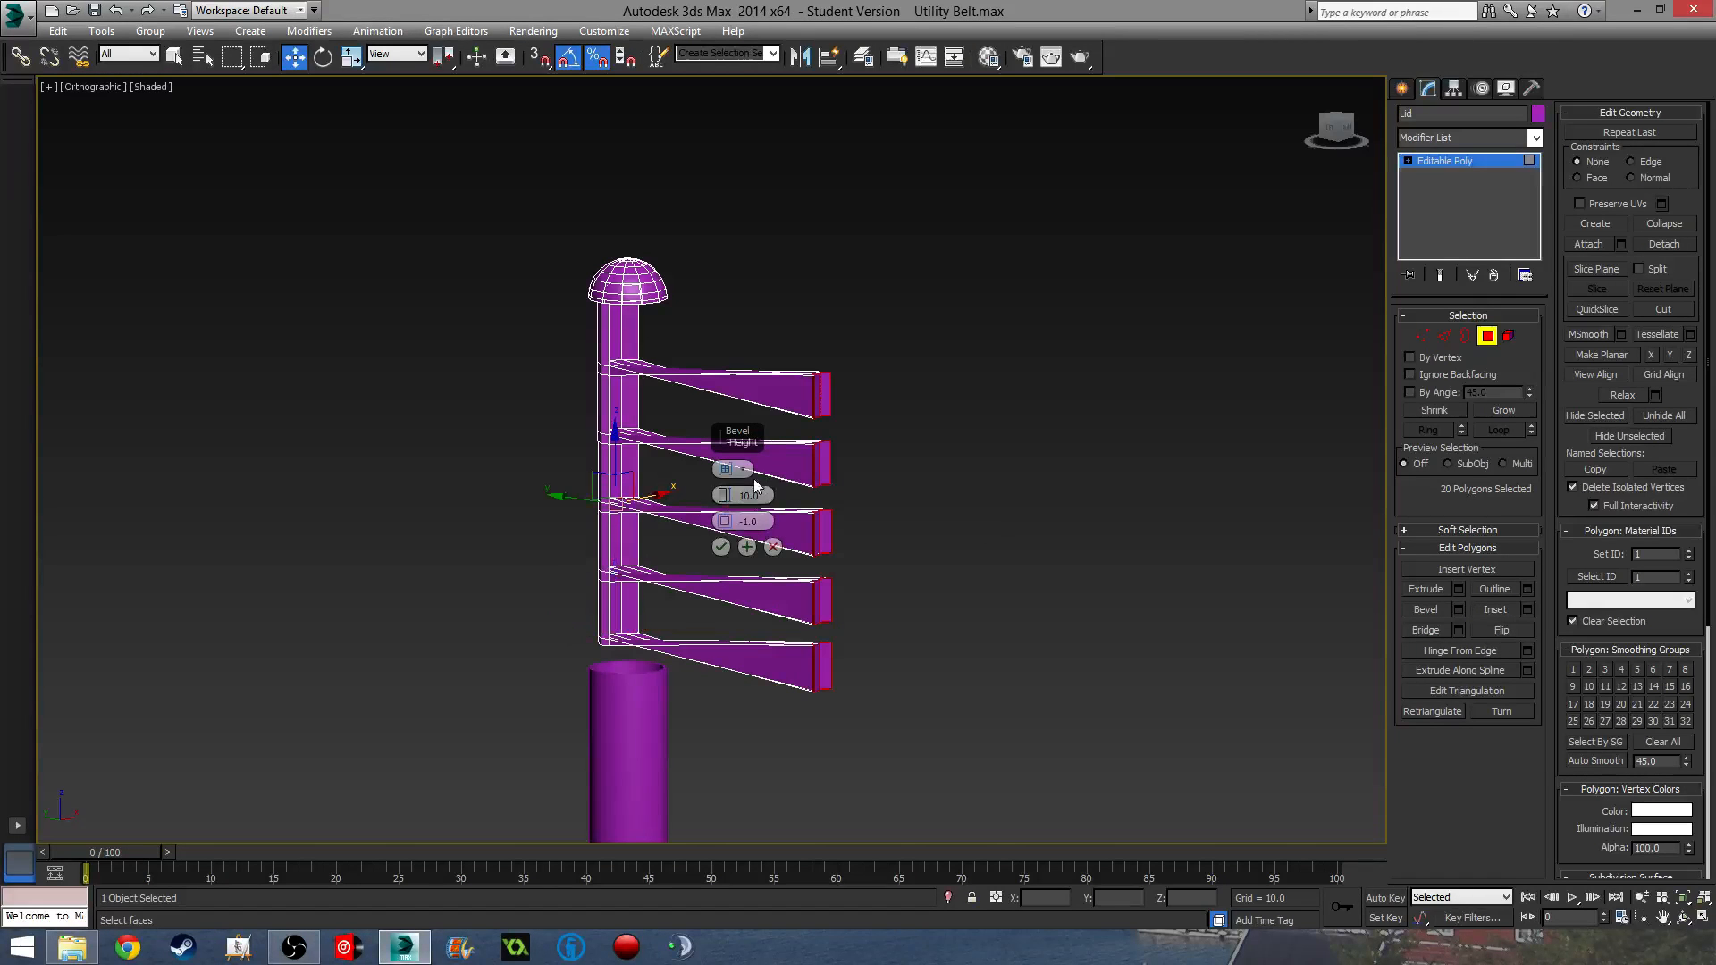
drag(731, 526, 734, 496)
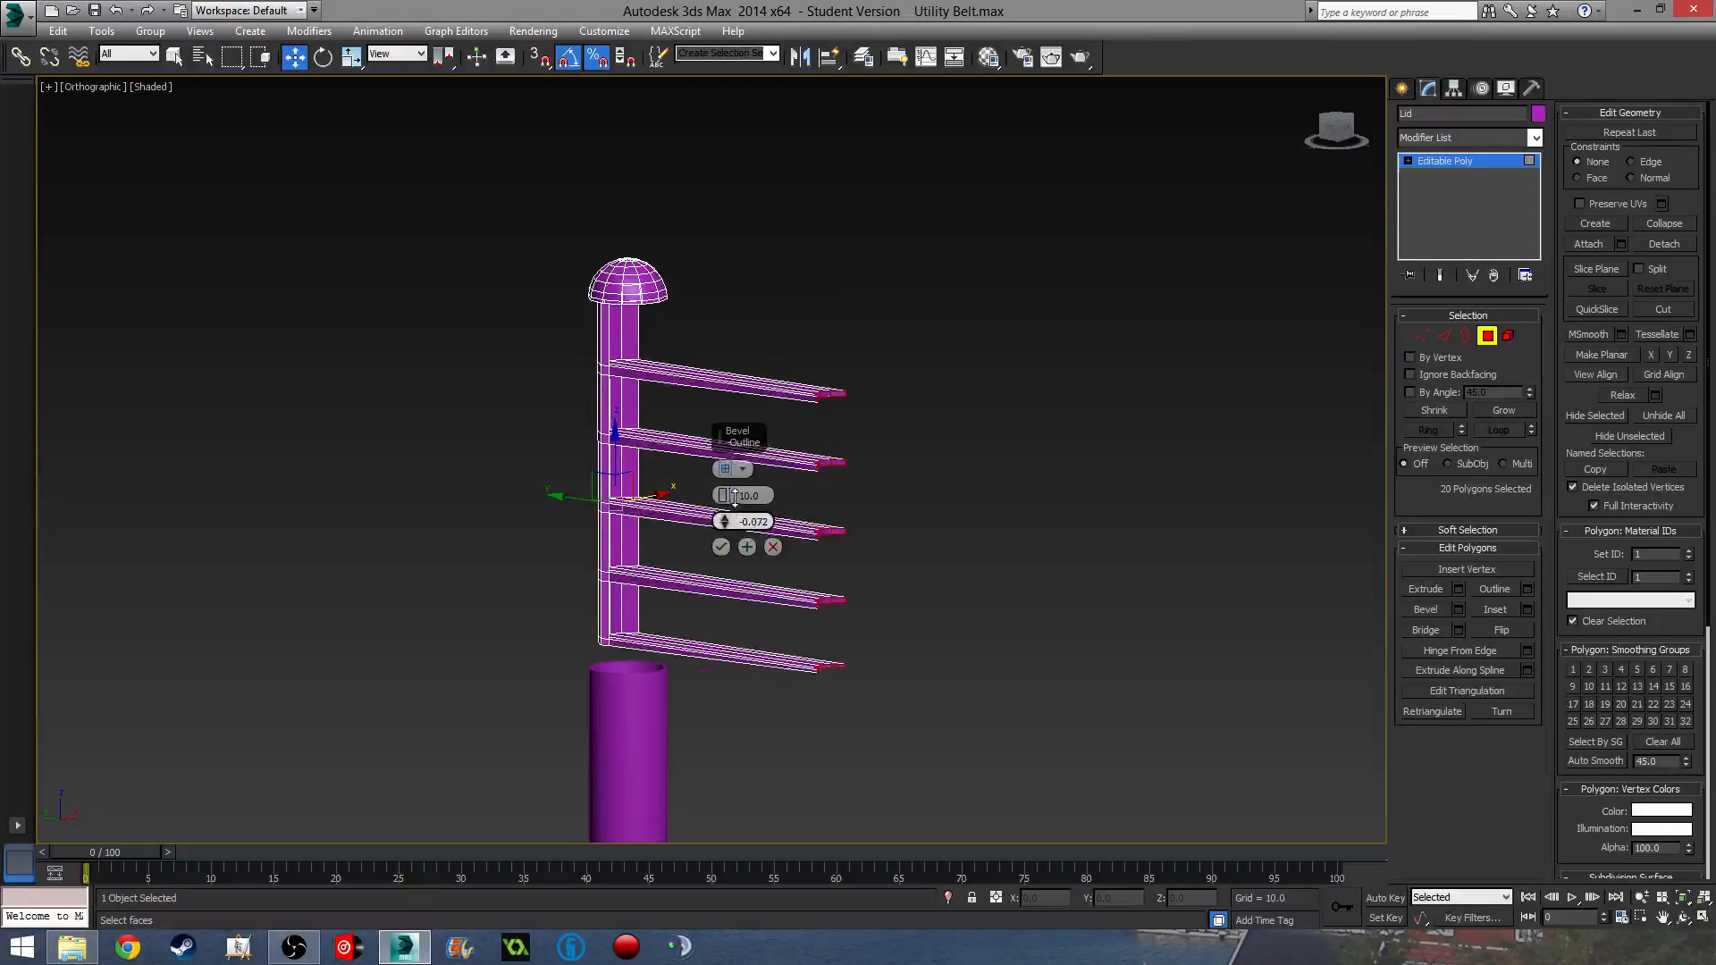
click(725, 471)
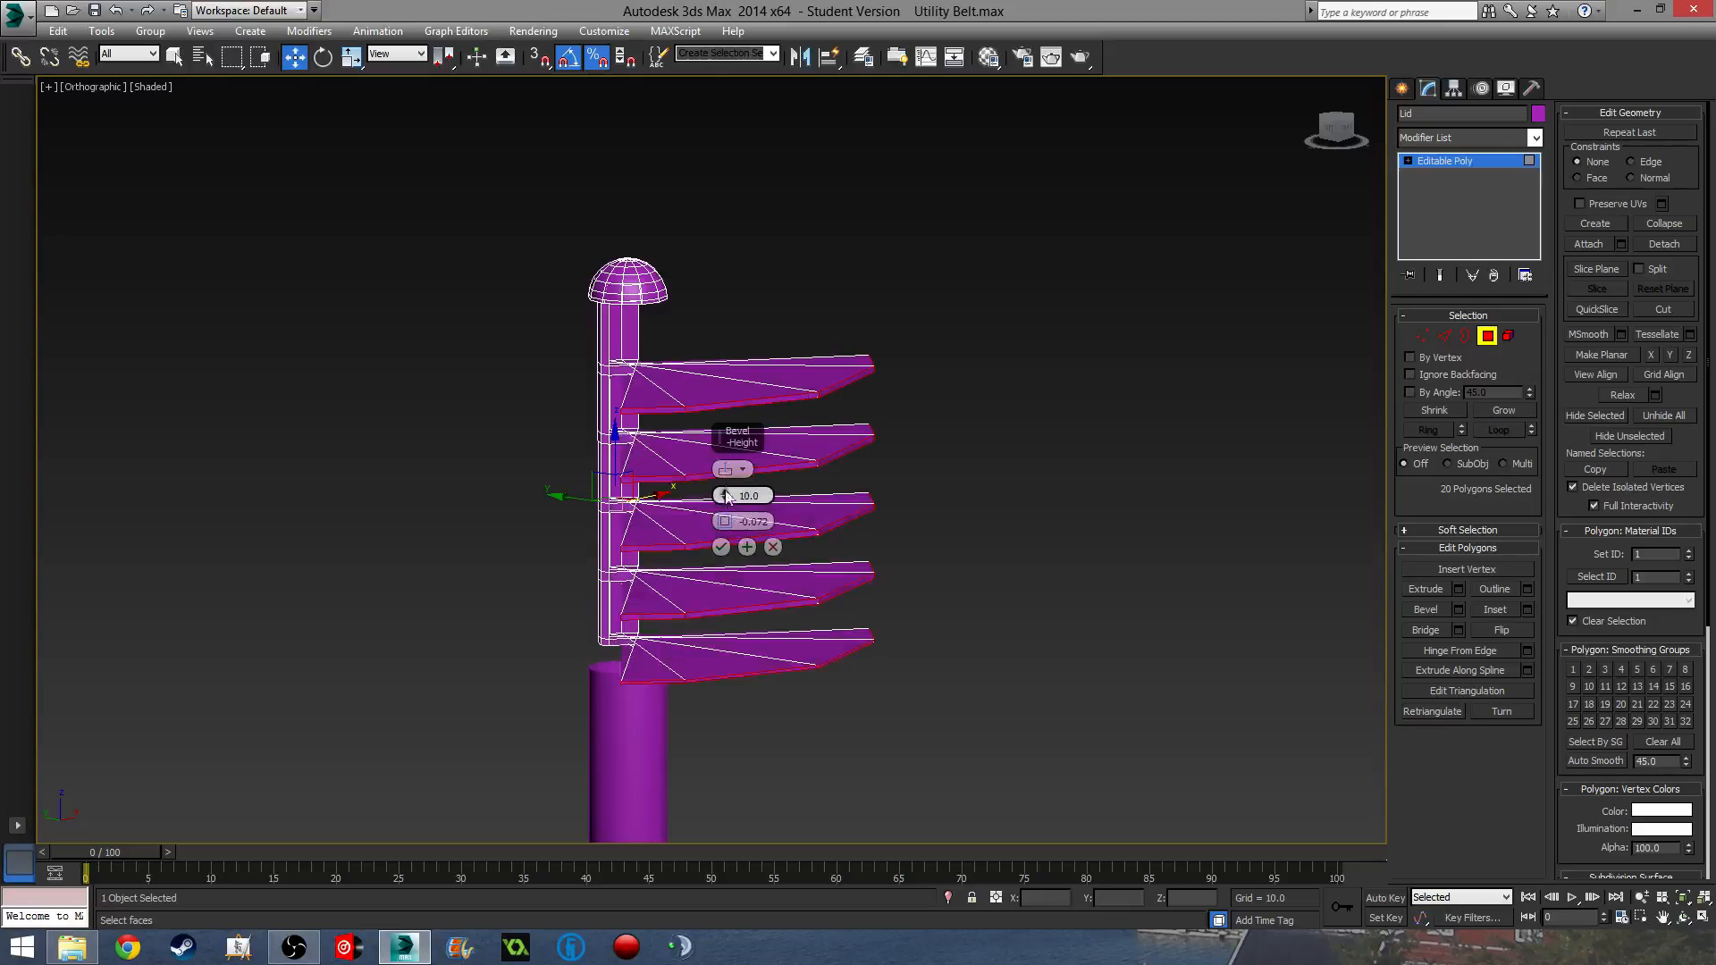
alt+middle_drag(858, 529, 736, 575)
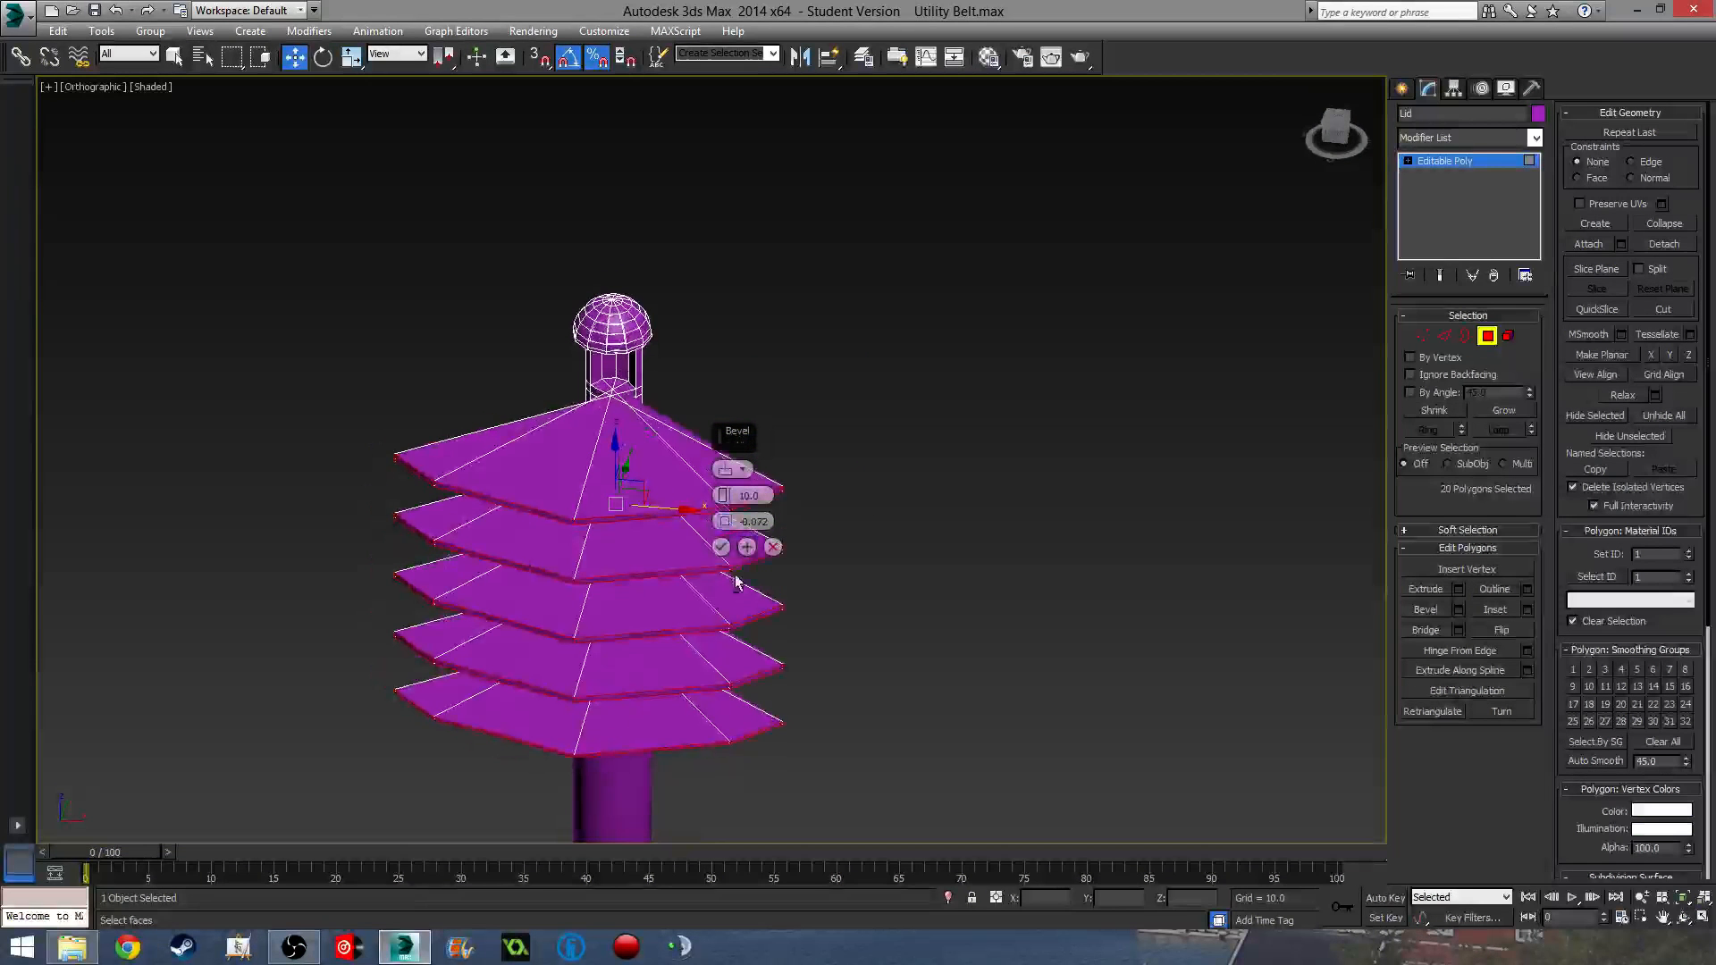
drag(729, 517, 754, 757)
scroll(623, 386, up, 8)
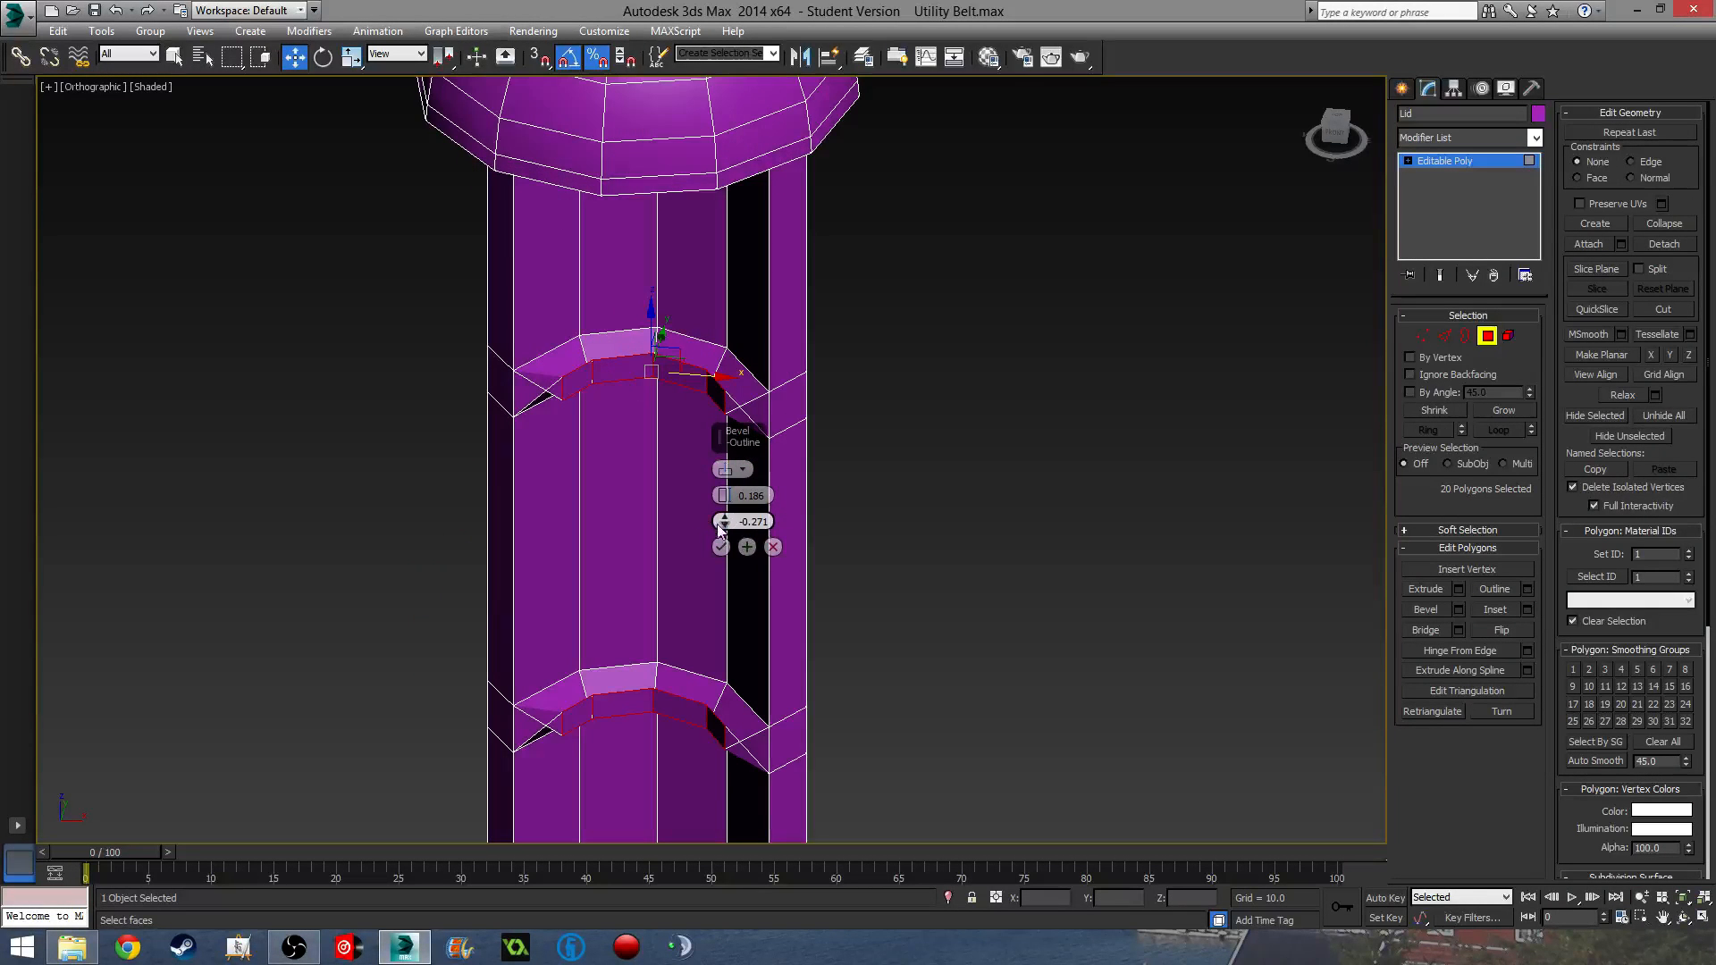
drag(725, 522, 733, 497)
scroll(733, 536, down, 8)
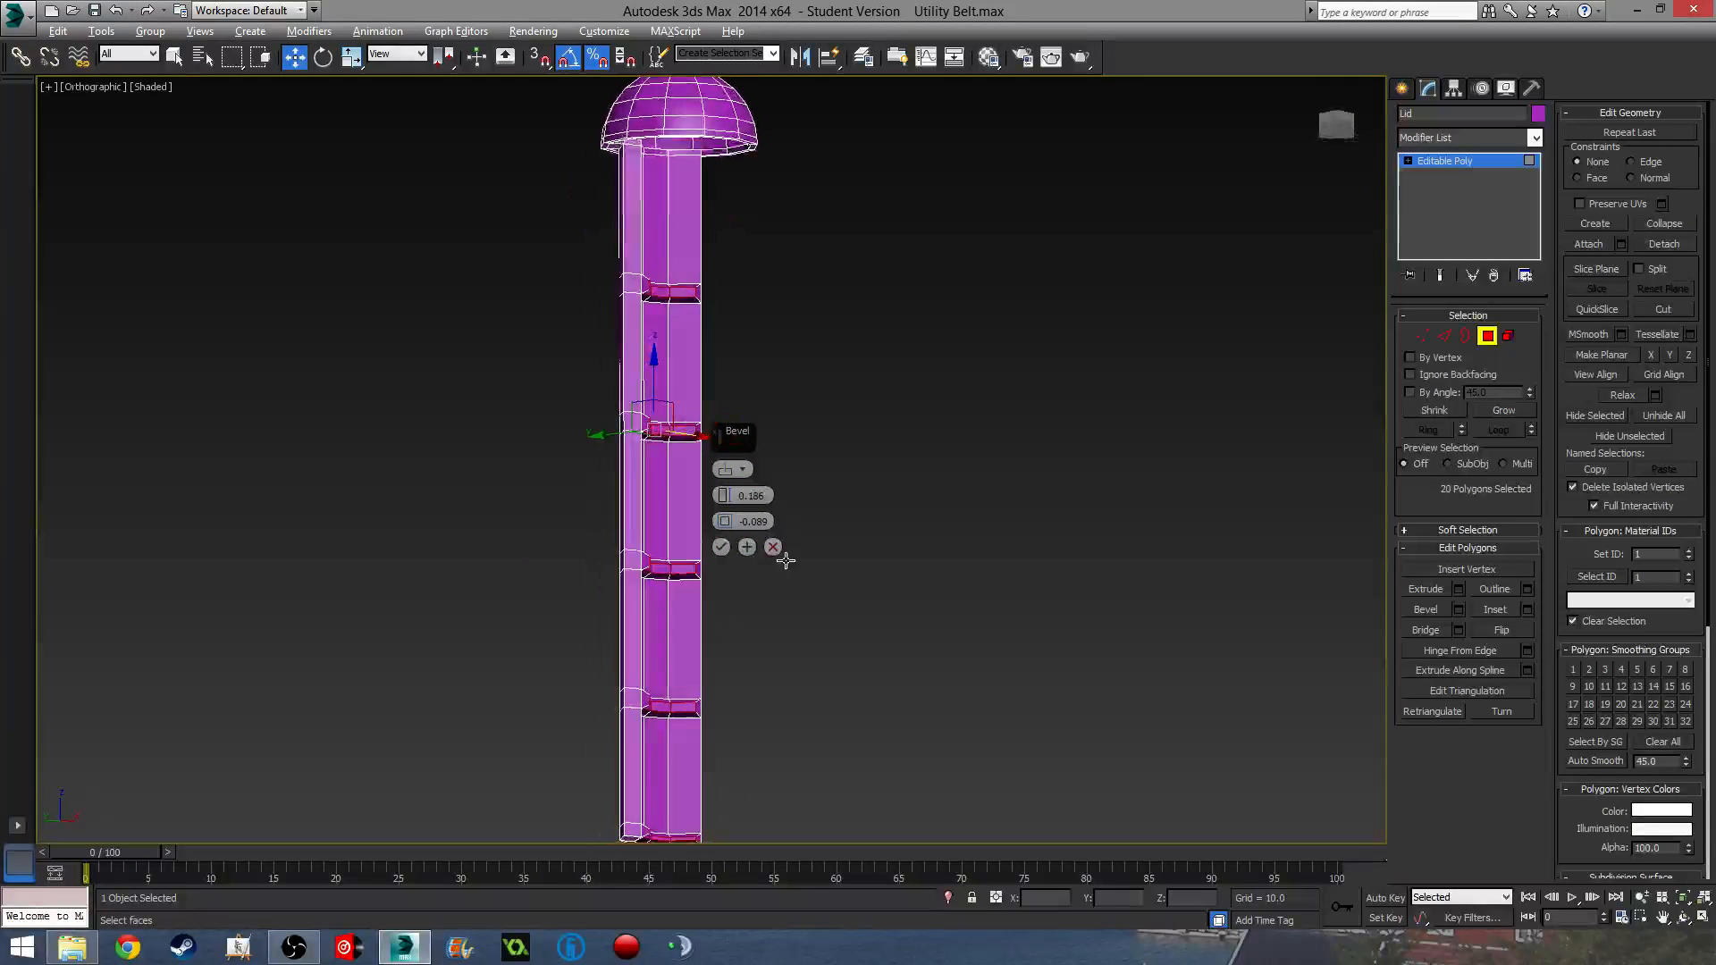
click(723, 547)
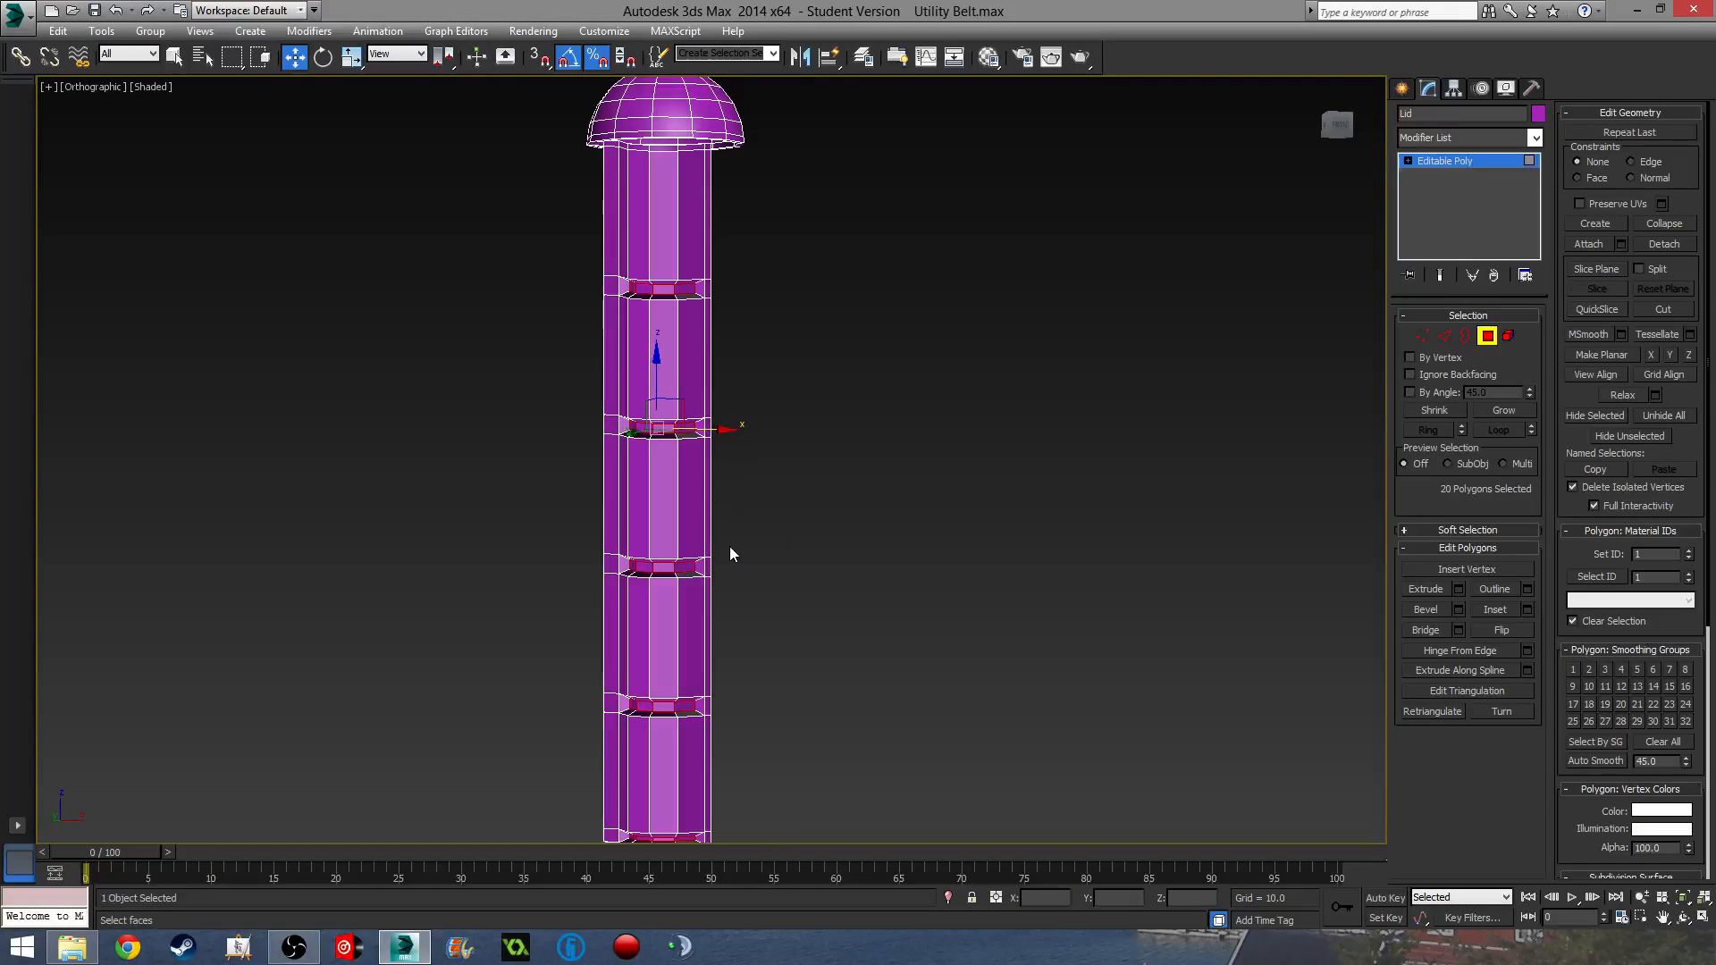
- Clear the polygon selection, return to whole-object level and lower the lid about 14 units onto the container
click(961, 547)
scroll(961, 539, down, 4)
alt+middle_drag(844, 406, 885, 467)
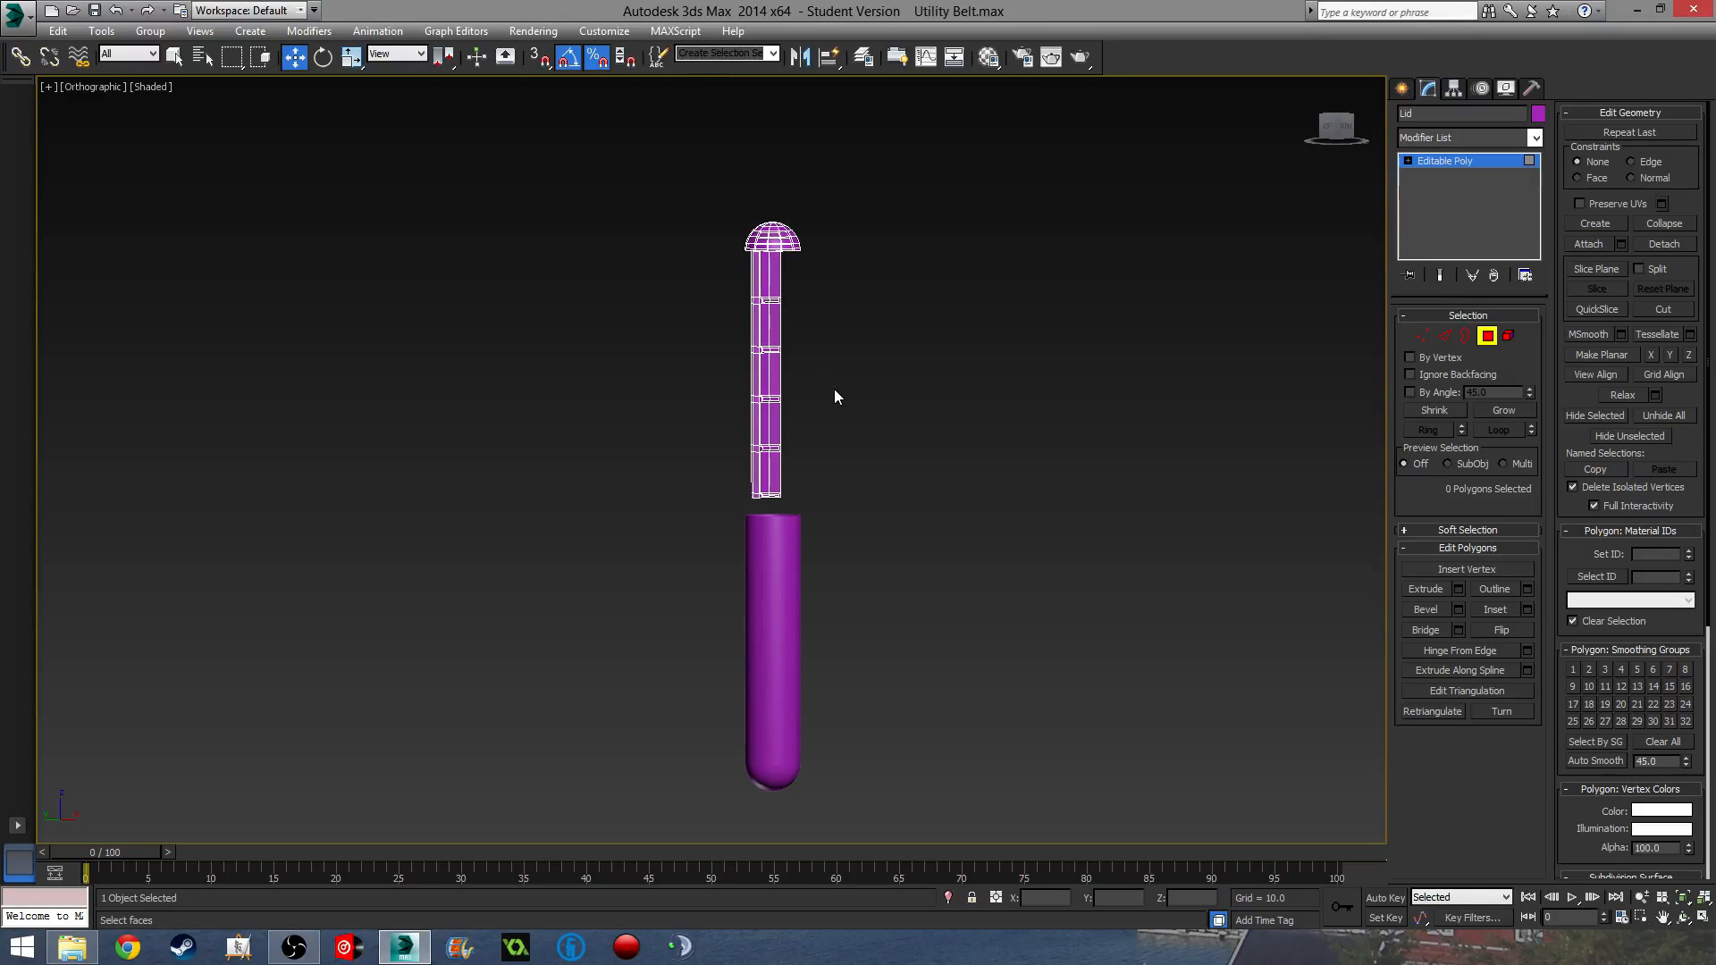
click(1490, 334)
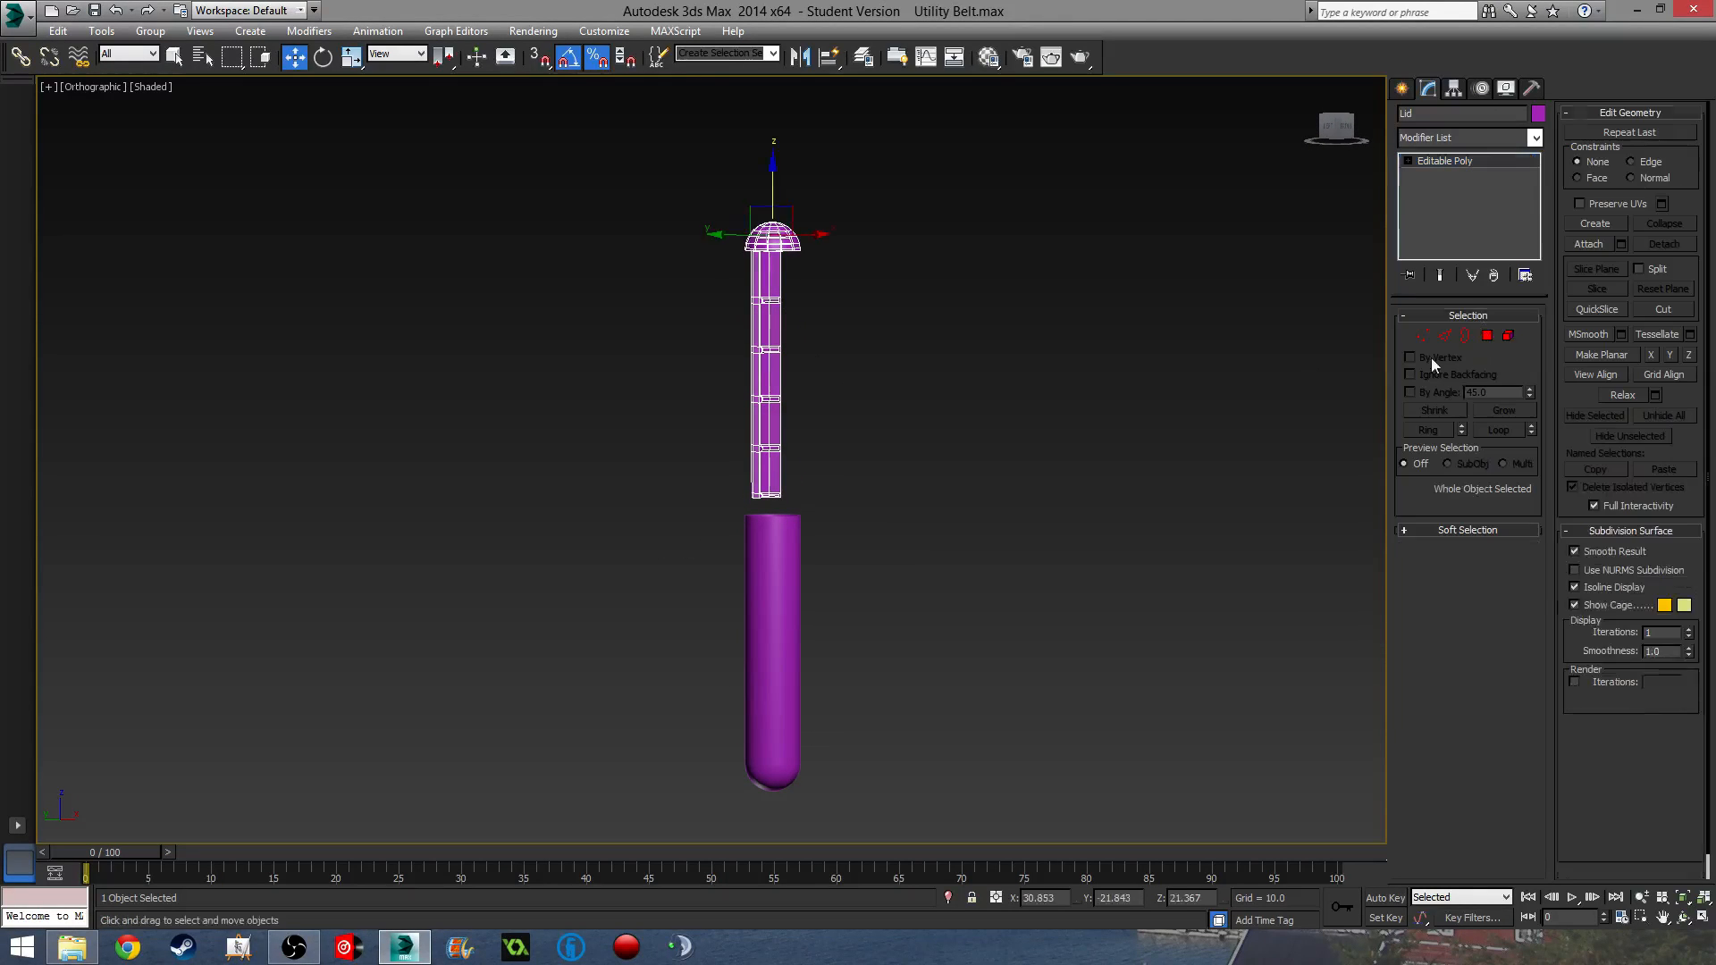
middle_drag(832, 220, 795, 283)
drag(739, 235, 740, 502)
scroll(740, 503, up, 10)
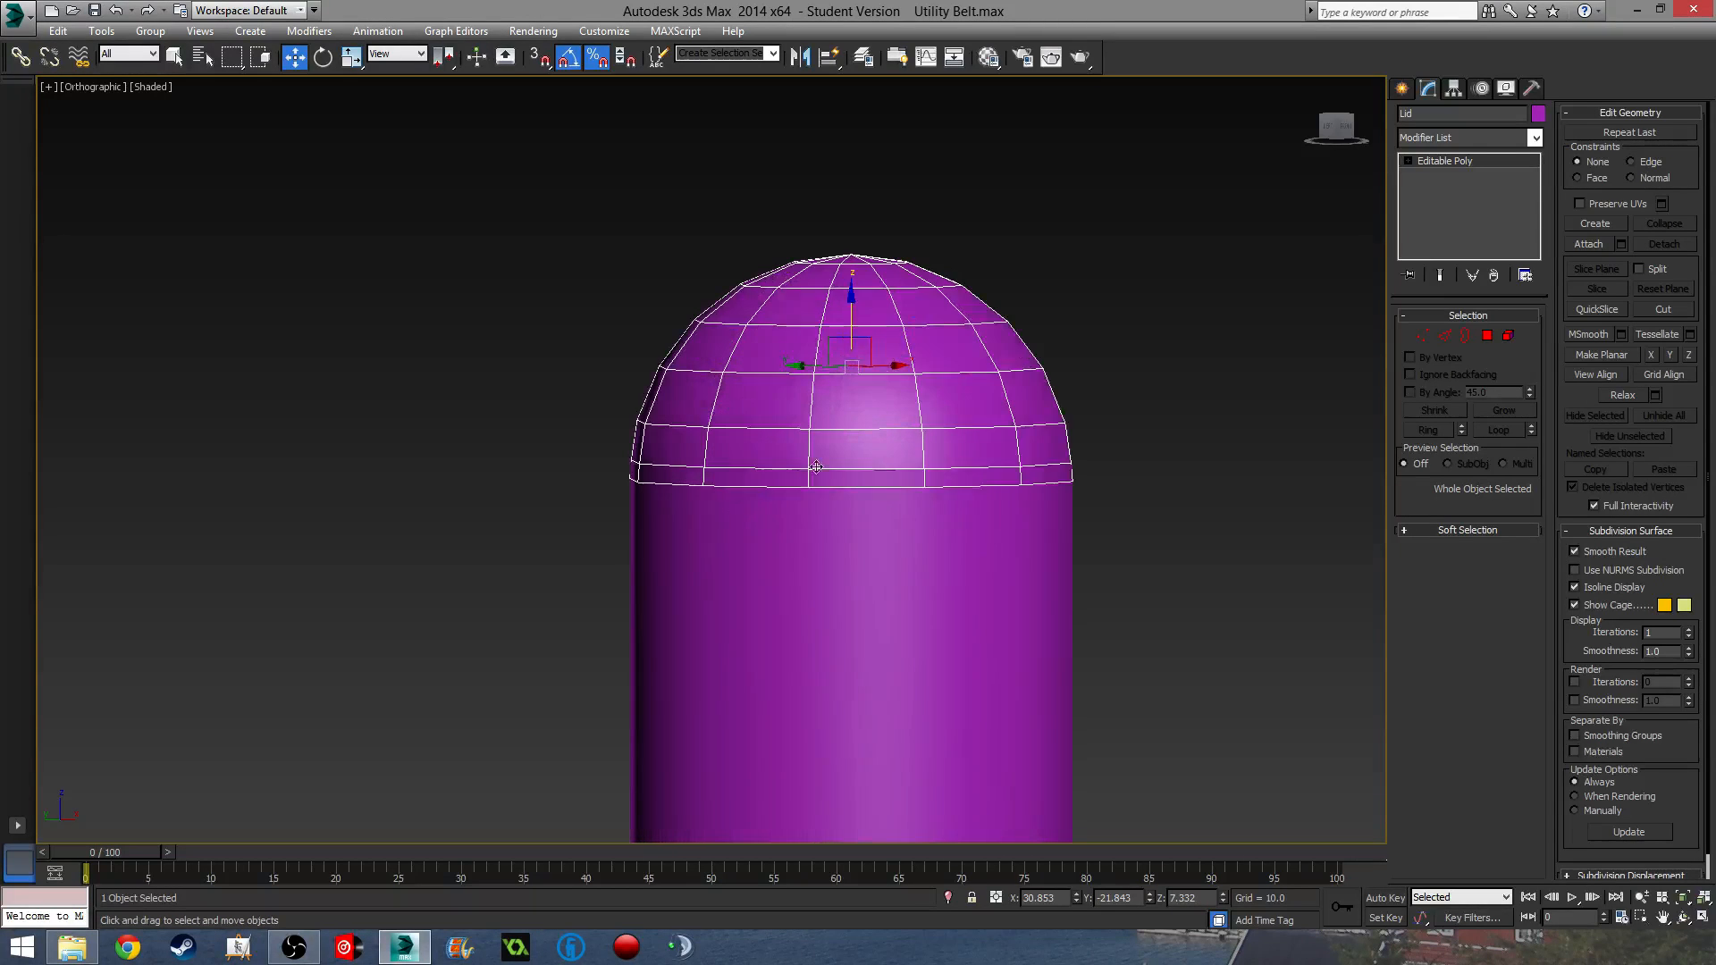
- Raise the lid by about 0.12 units, to a Z position of 7.454, over the container rim
middle_drag(871, 547, 810, 257)
scroll(810, 256, down, 3)
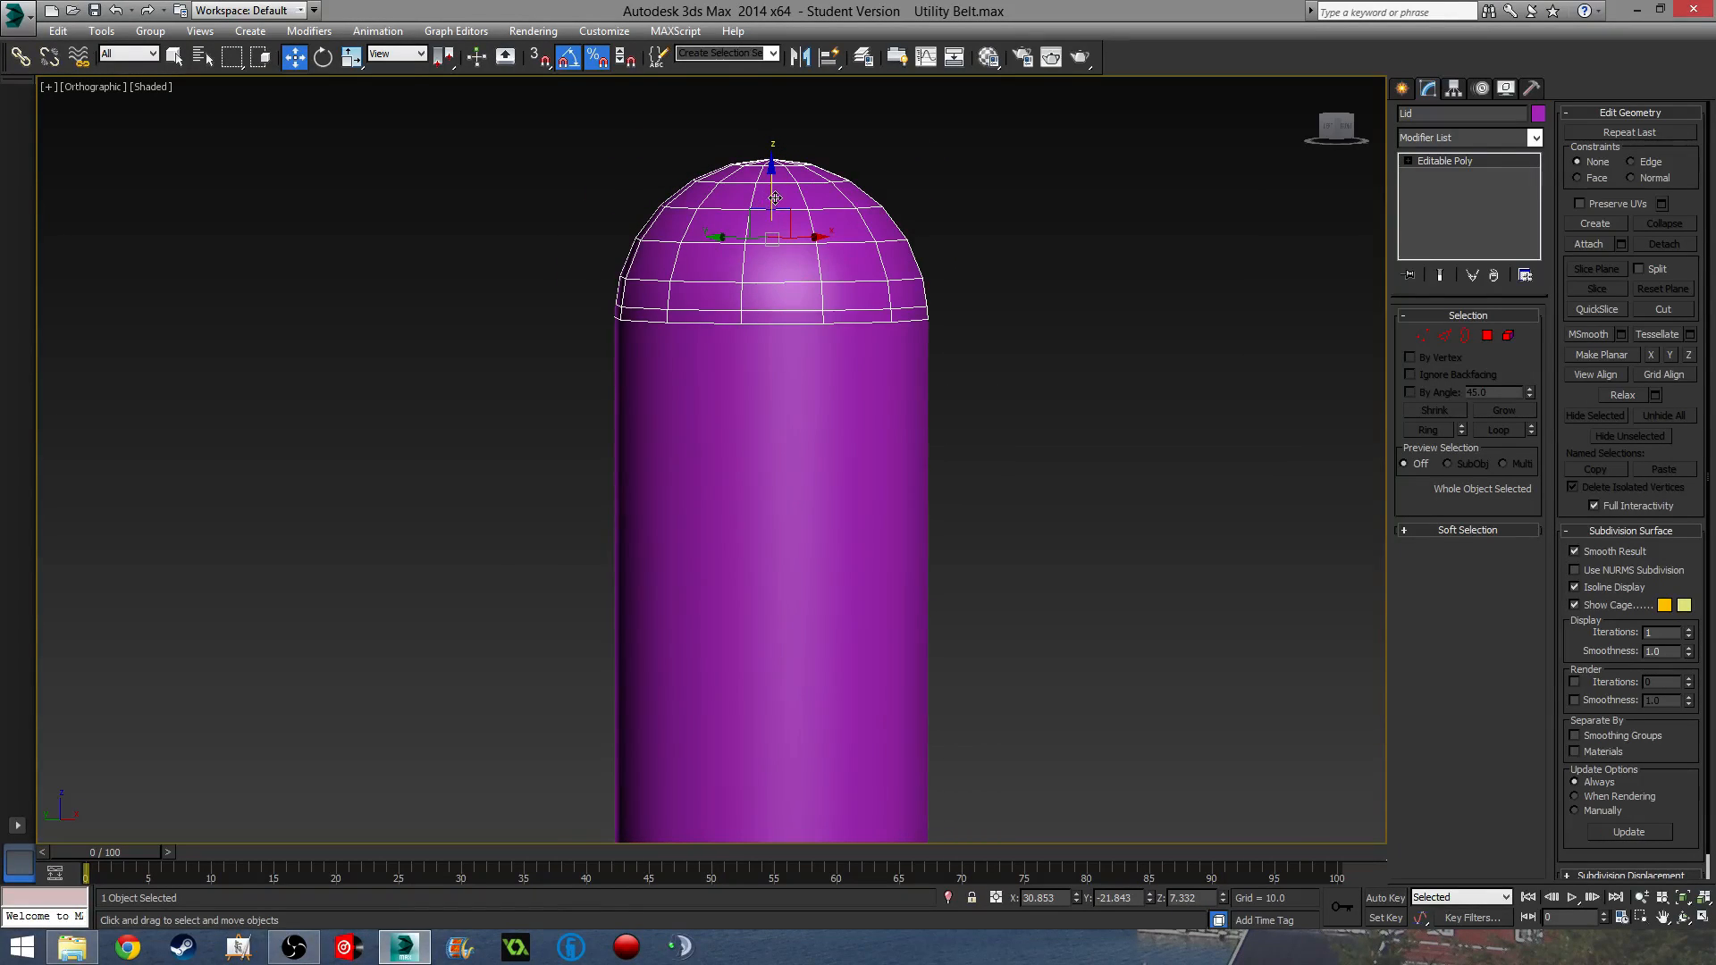
drag(775, 198, 772, 185)
- Lift the lid about 7 units out of the container to inspect its ridged inner strip
middle_drag(863, 429, 771, 276)
scroll(772, 276, down, 3)
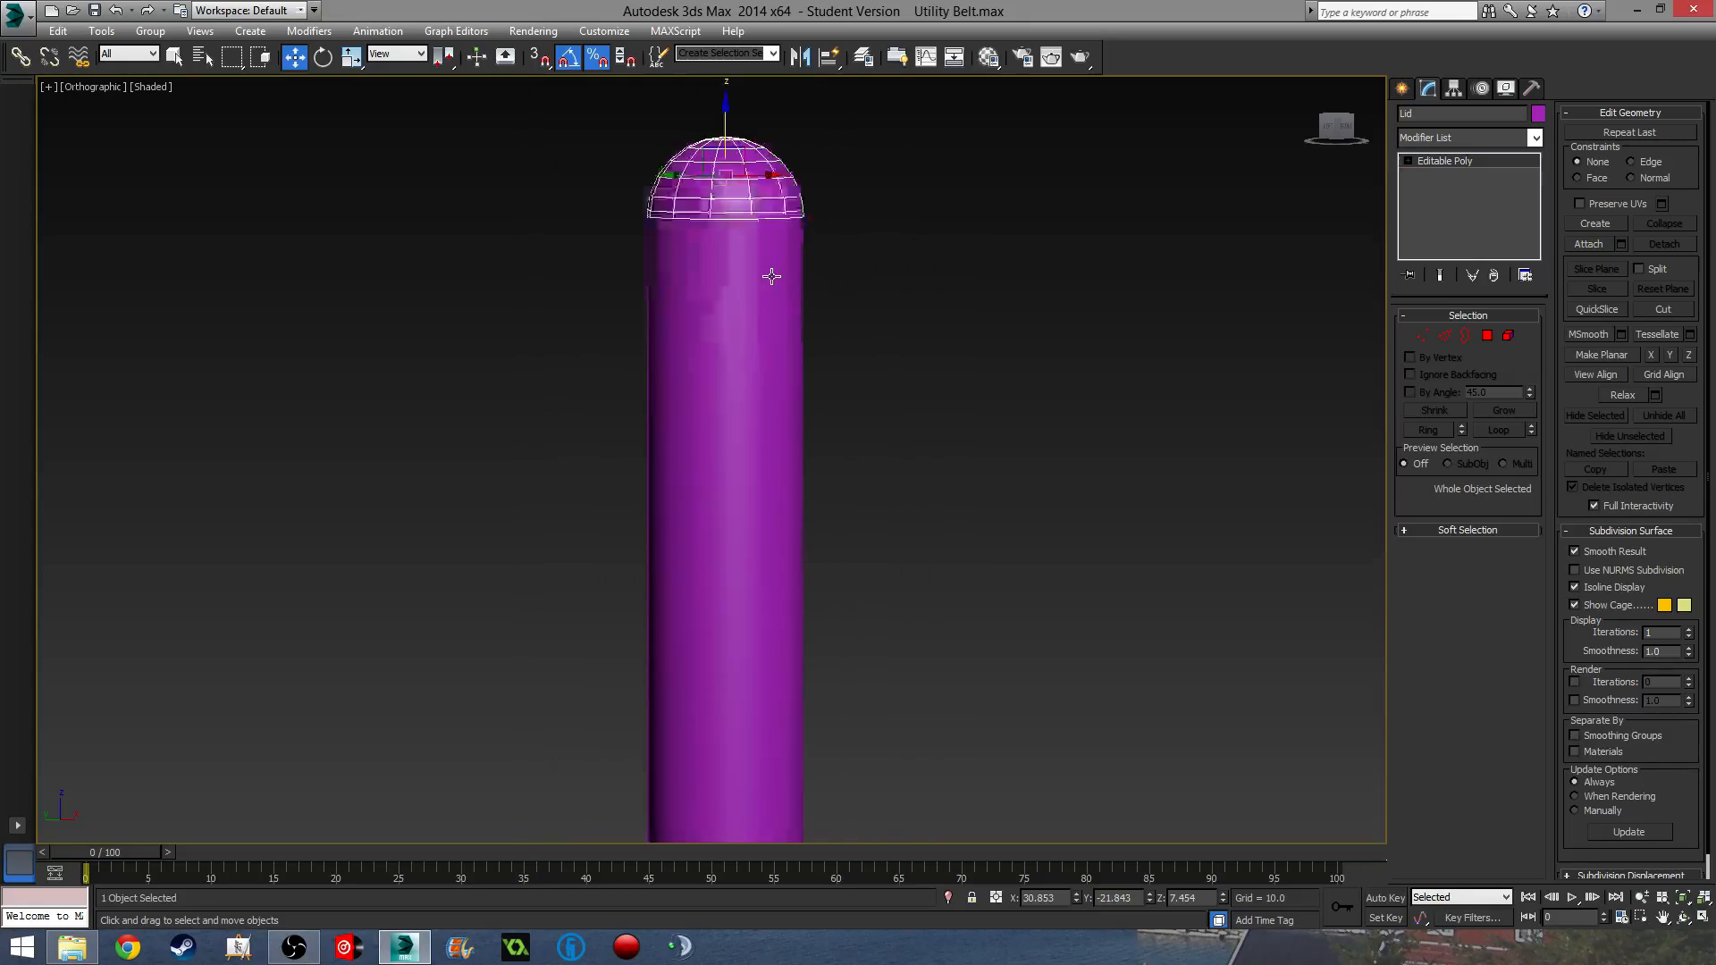
scroll(771, 276, down, 3)
scroll(804, 398, down, 4)
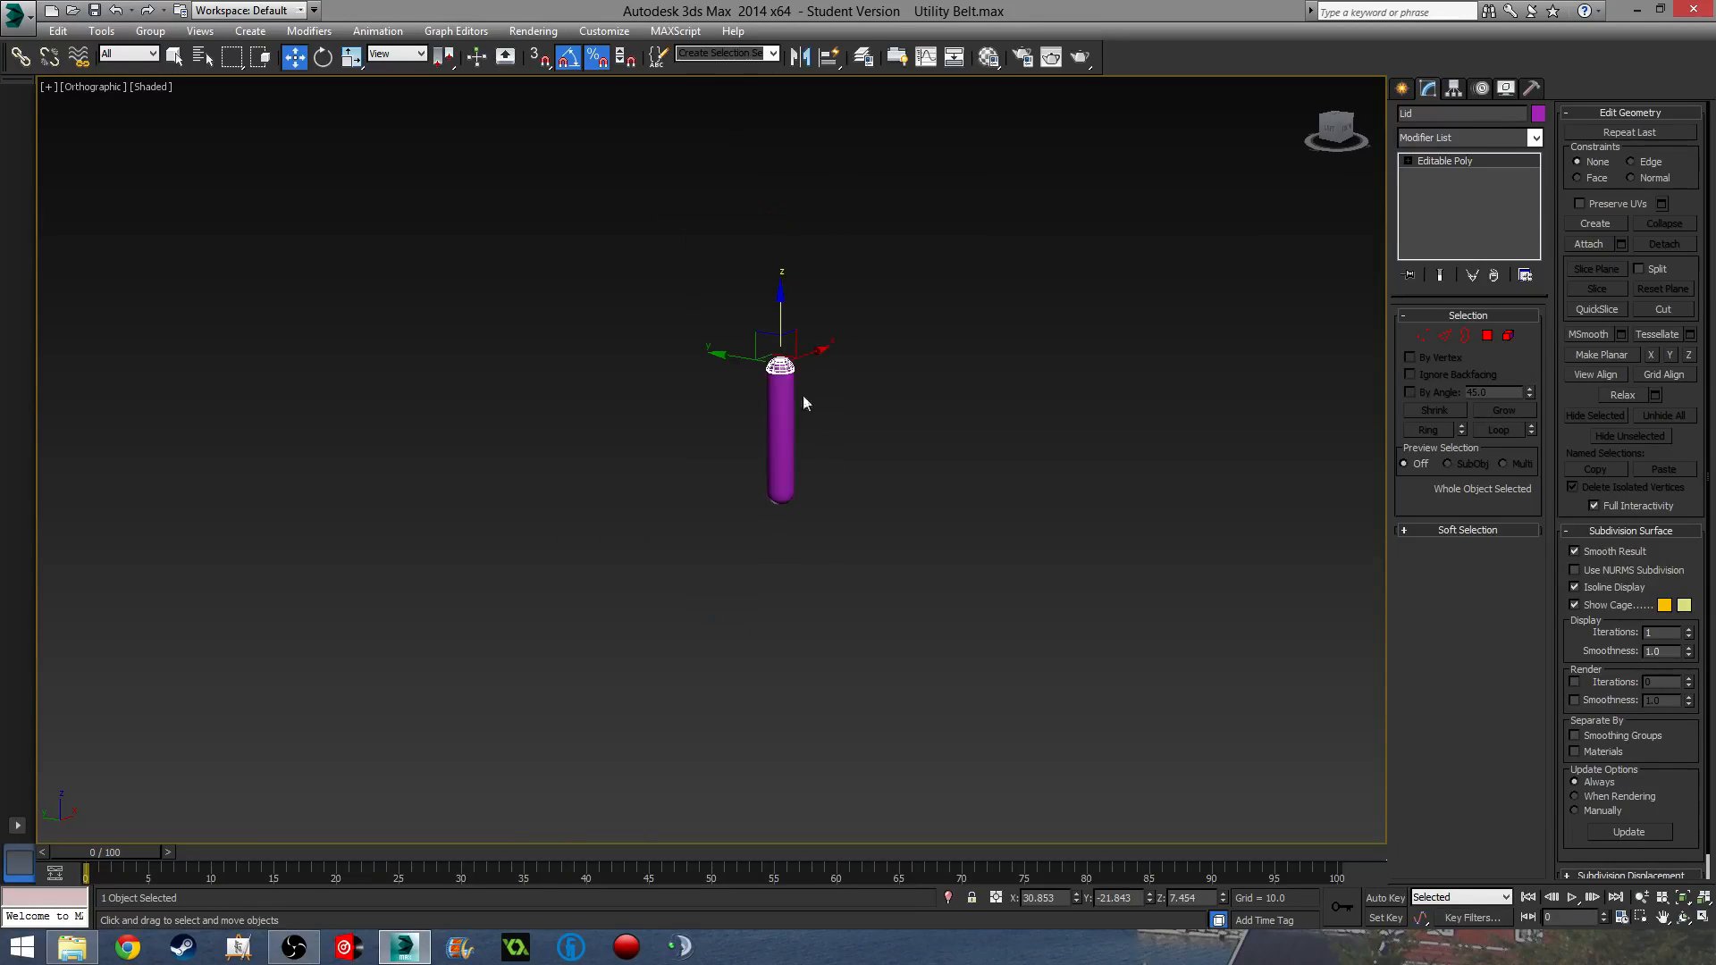
drag(780, 326, 781, 263)
scroll(745, 236, up, 6)
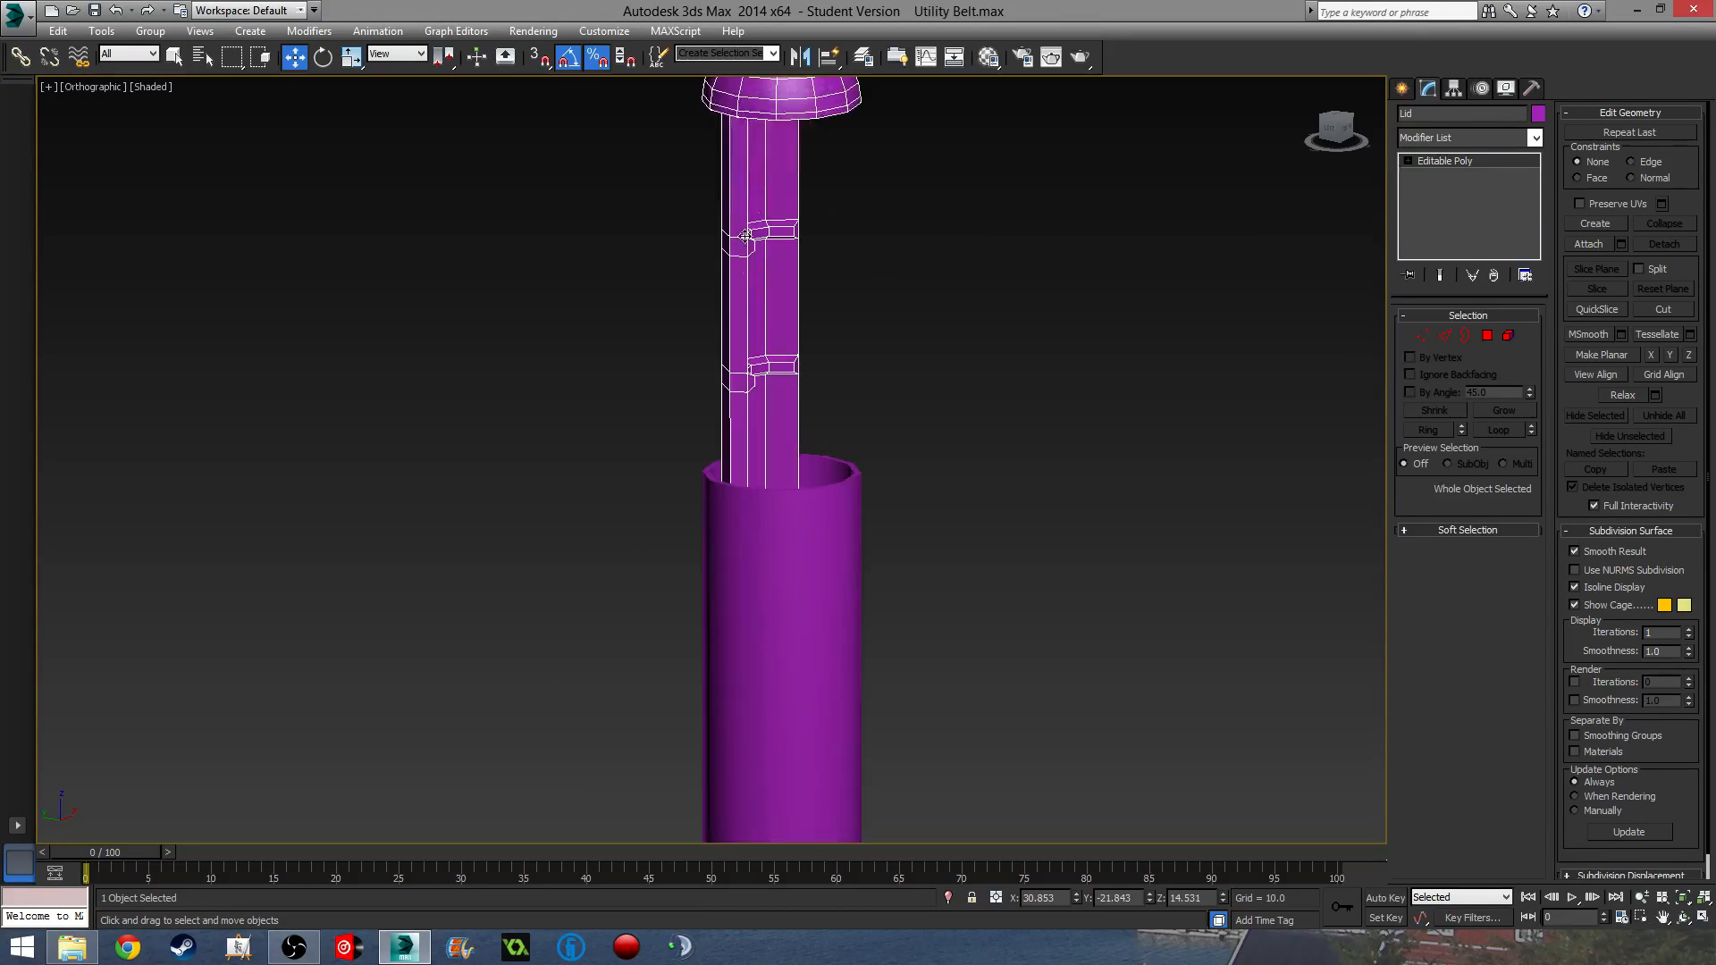
scroll(846, 393, down, 4)
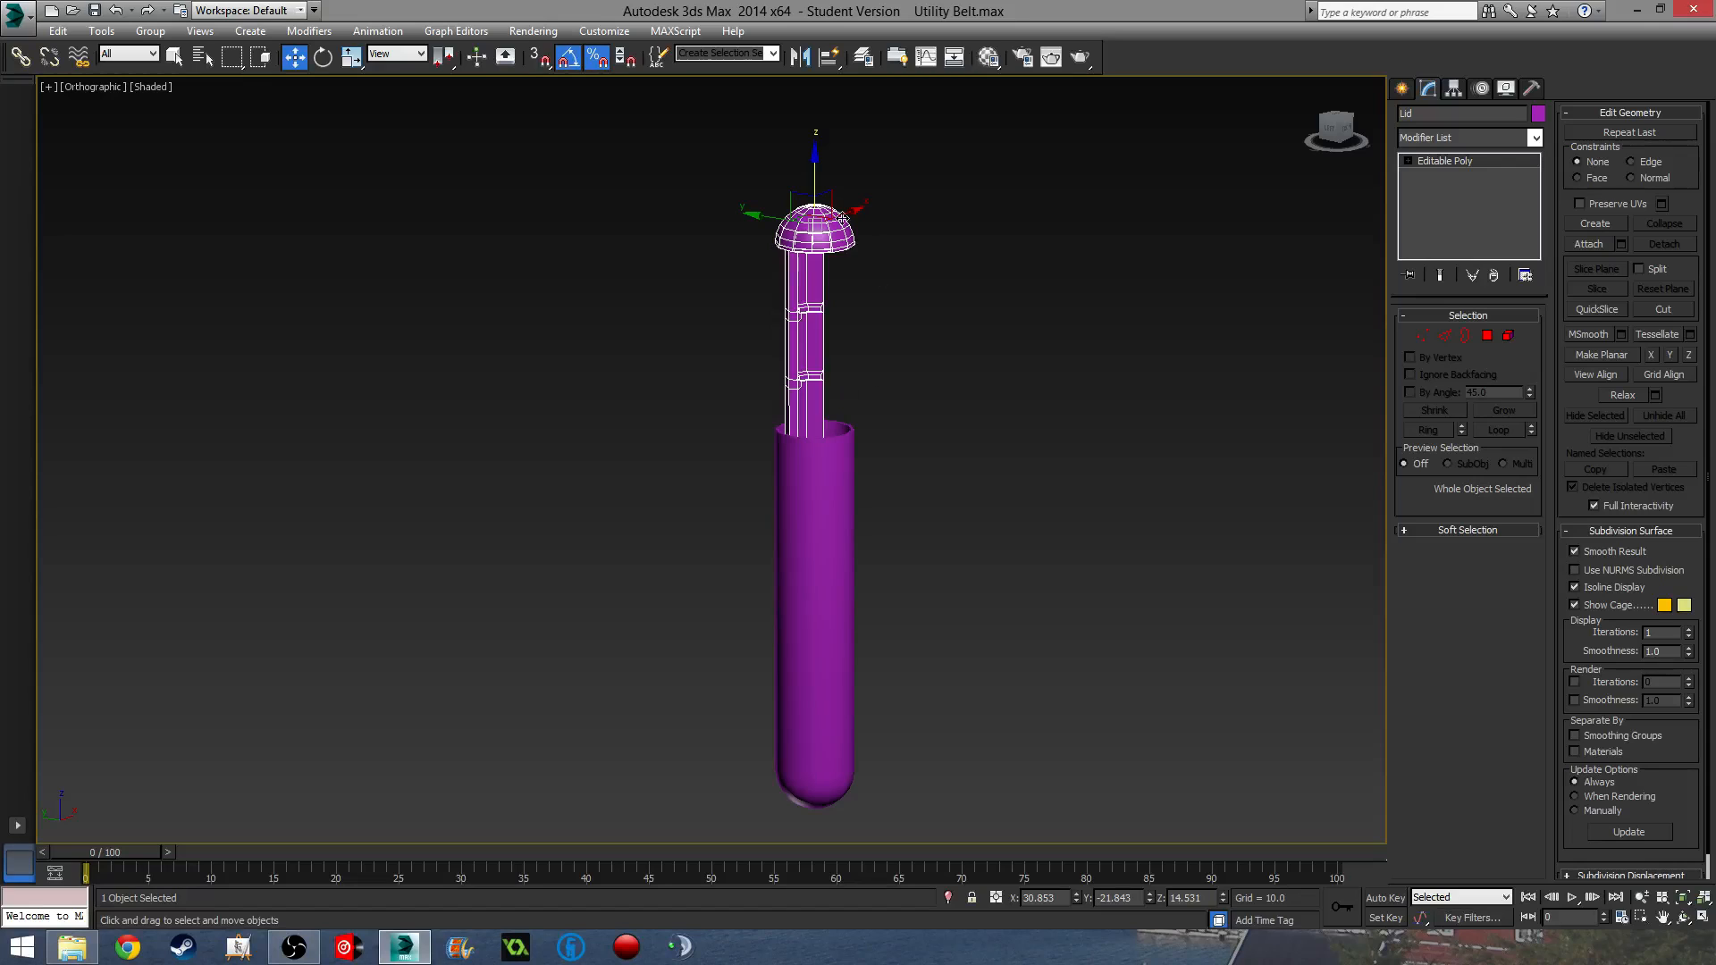
- Lower the lid about 7 units back onto the container, to a Z position of 7.459
drag(812, 174, 781, 351)
scroll(786, 376, up, 5)
drag(860, 268, 861, 275)
alt+middle_drag(889, 349, 972, 334)
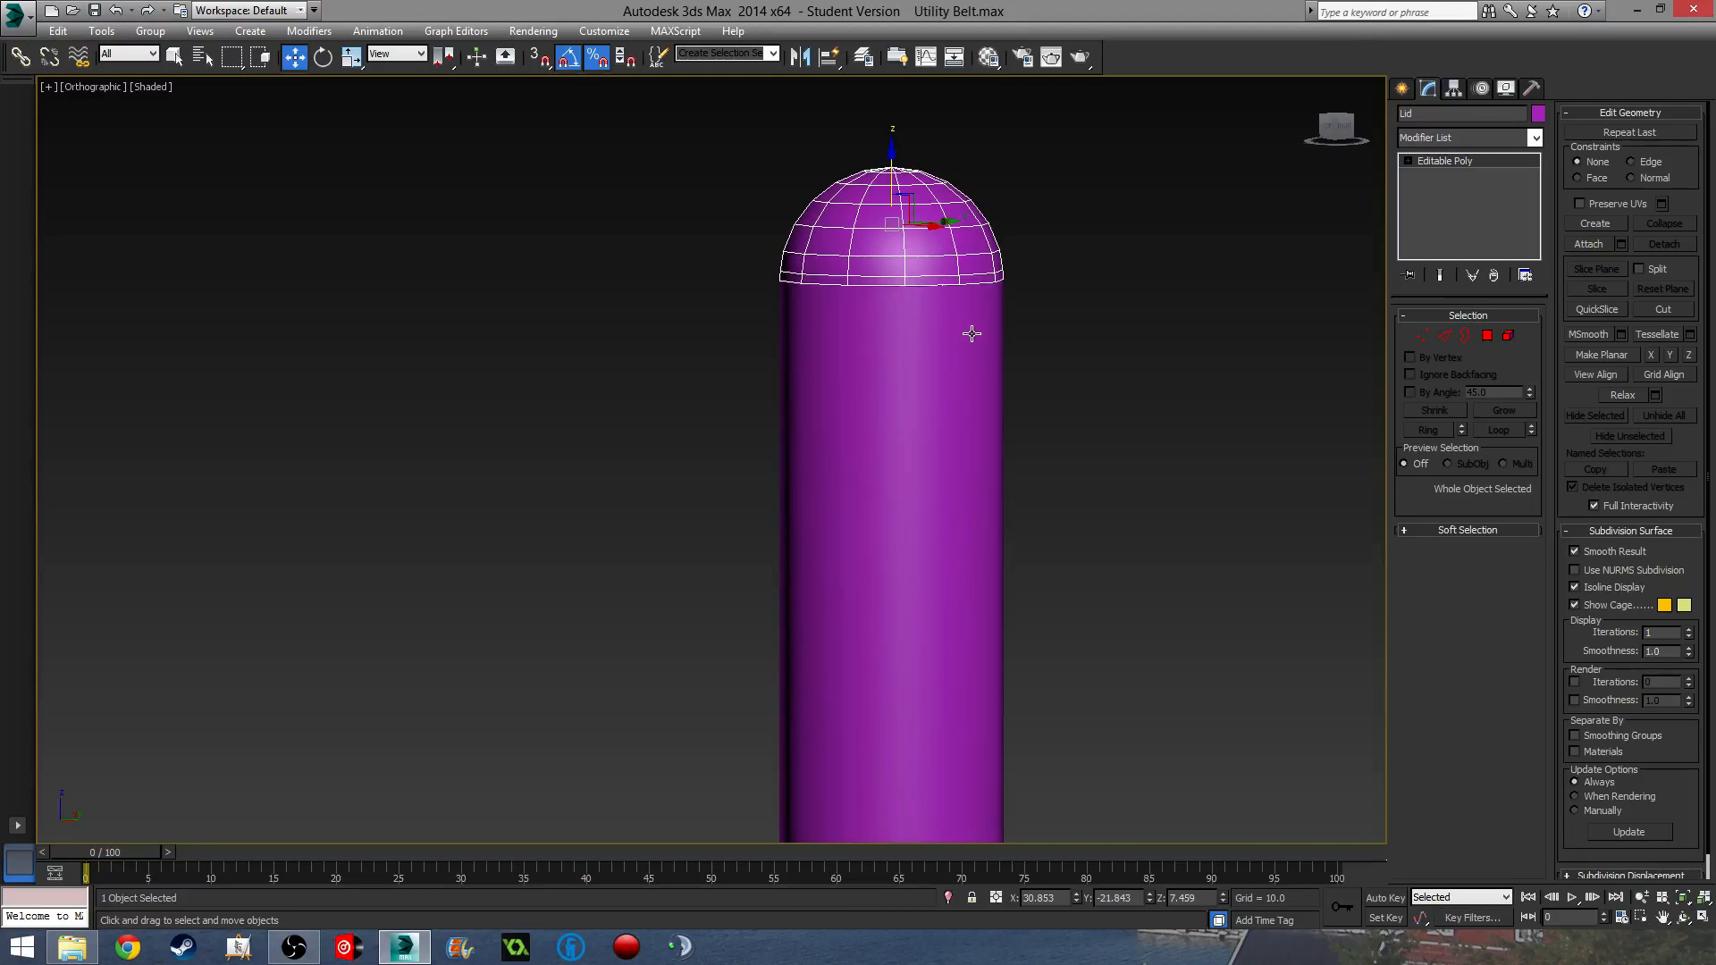
- Unhide all hidden objects in the scene and bring the capsule into an angled view beside the belt
right_click(642, 575)
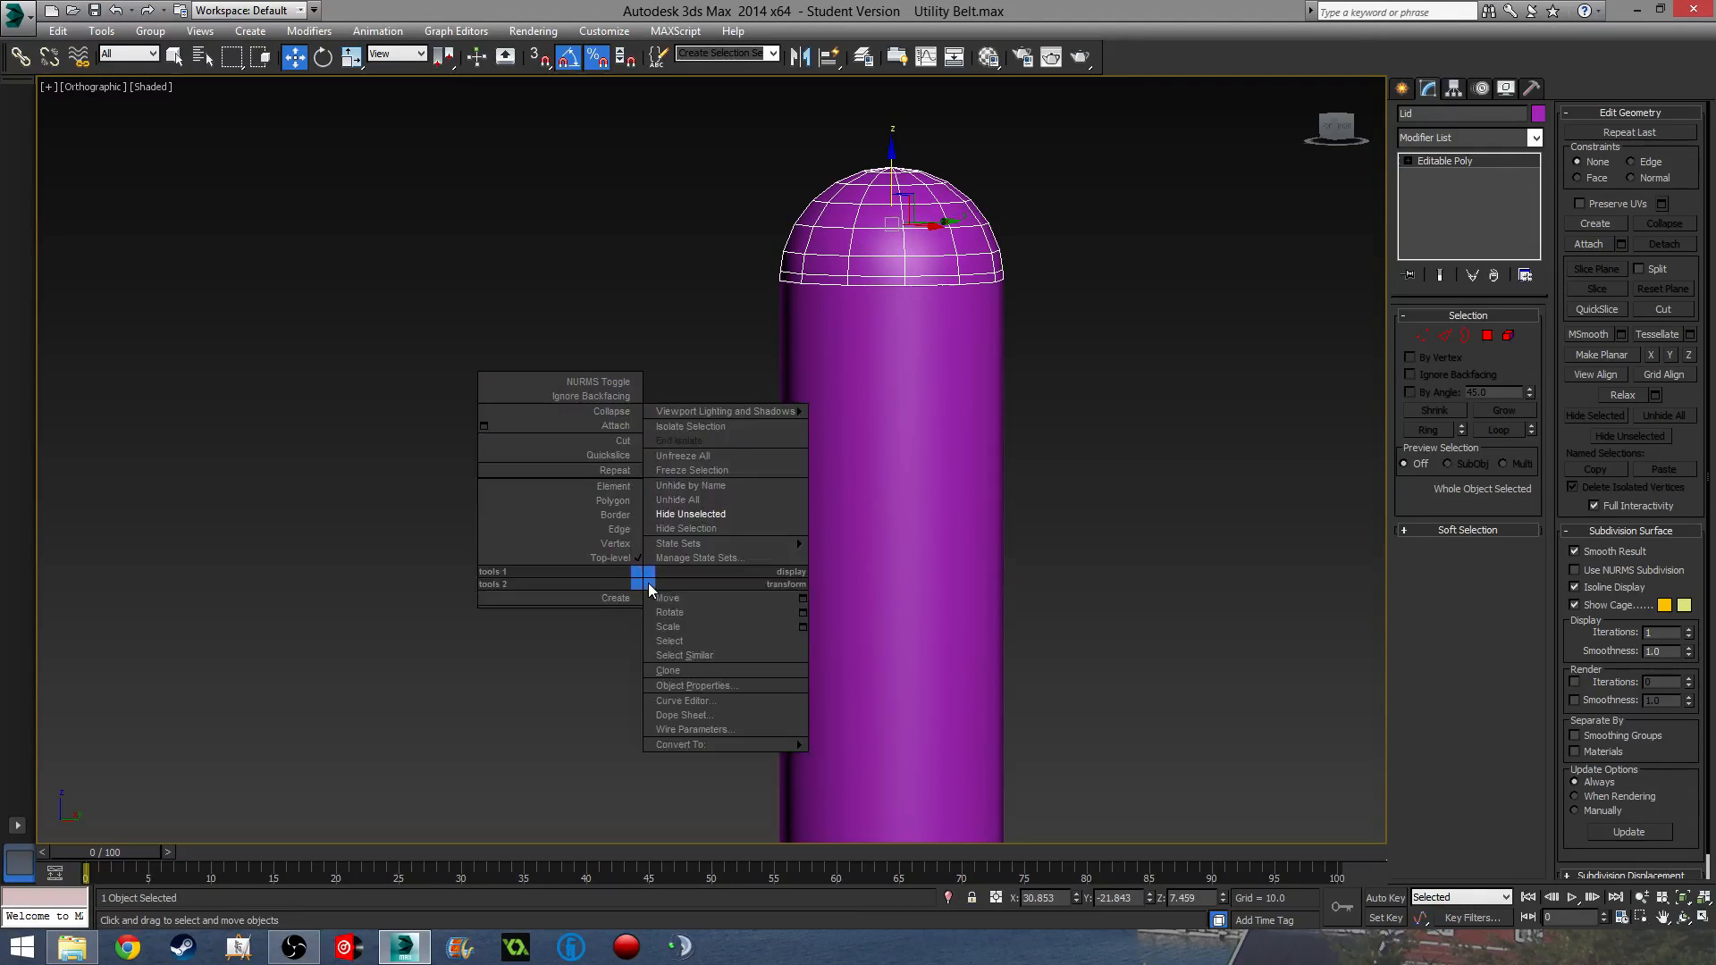
right_click(699, 470)
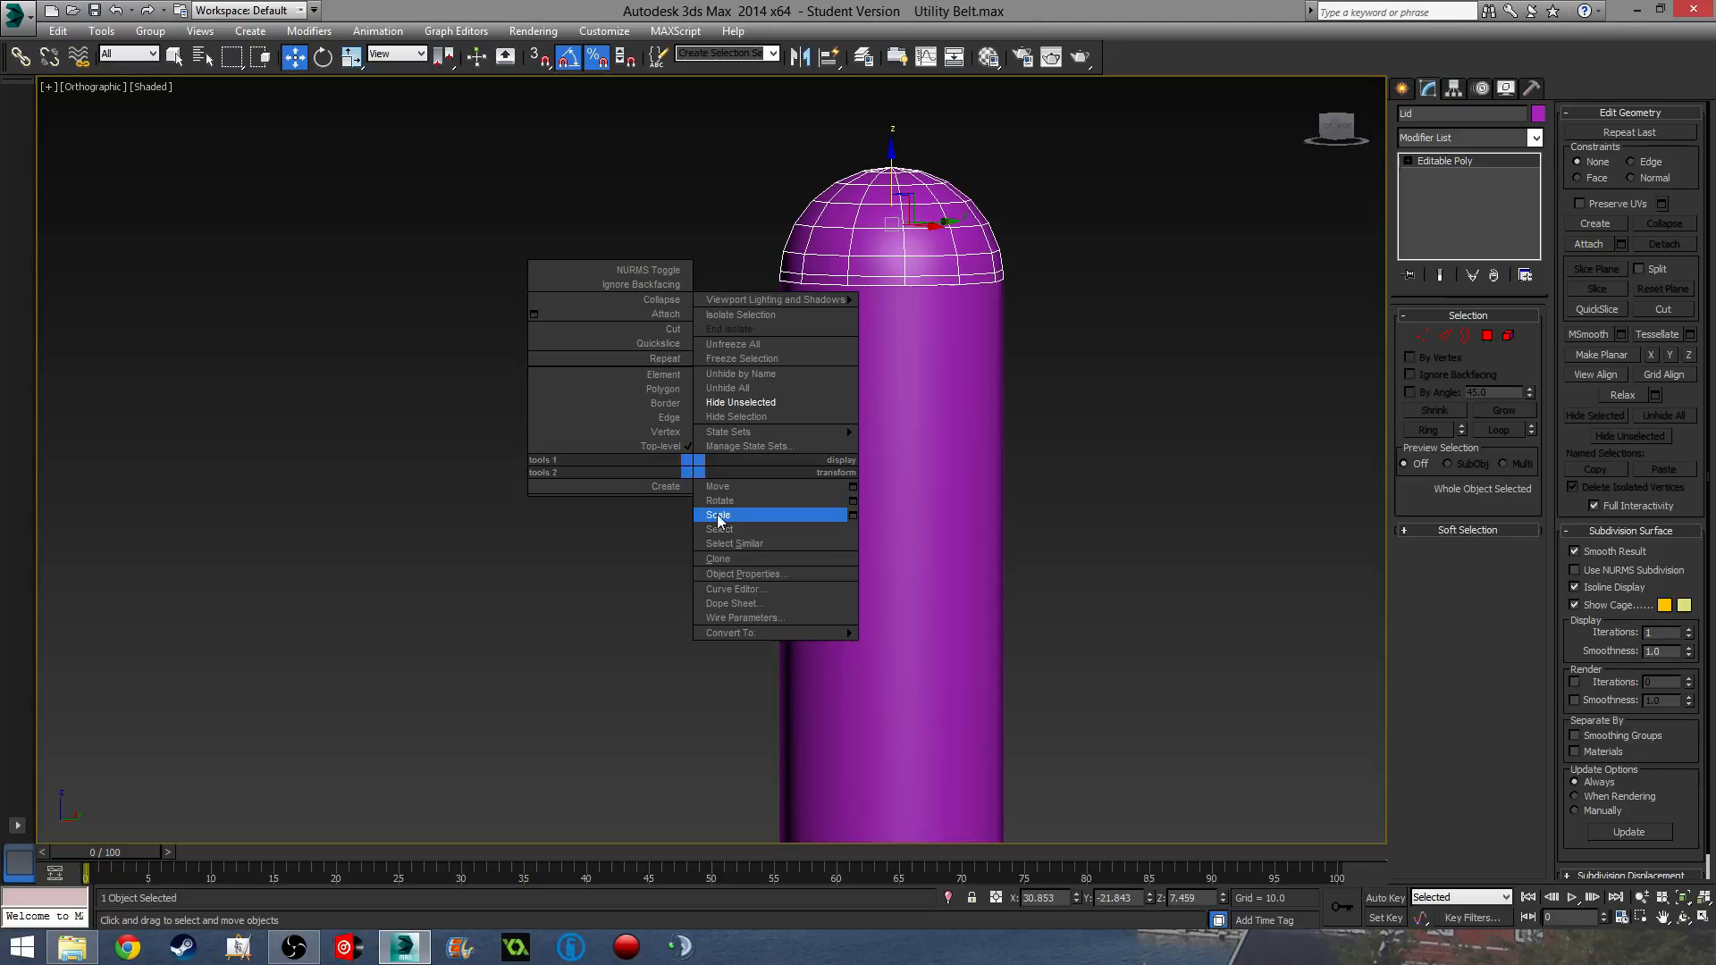
right_click(633, 543)
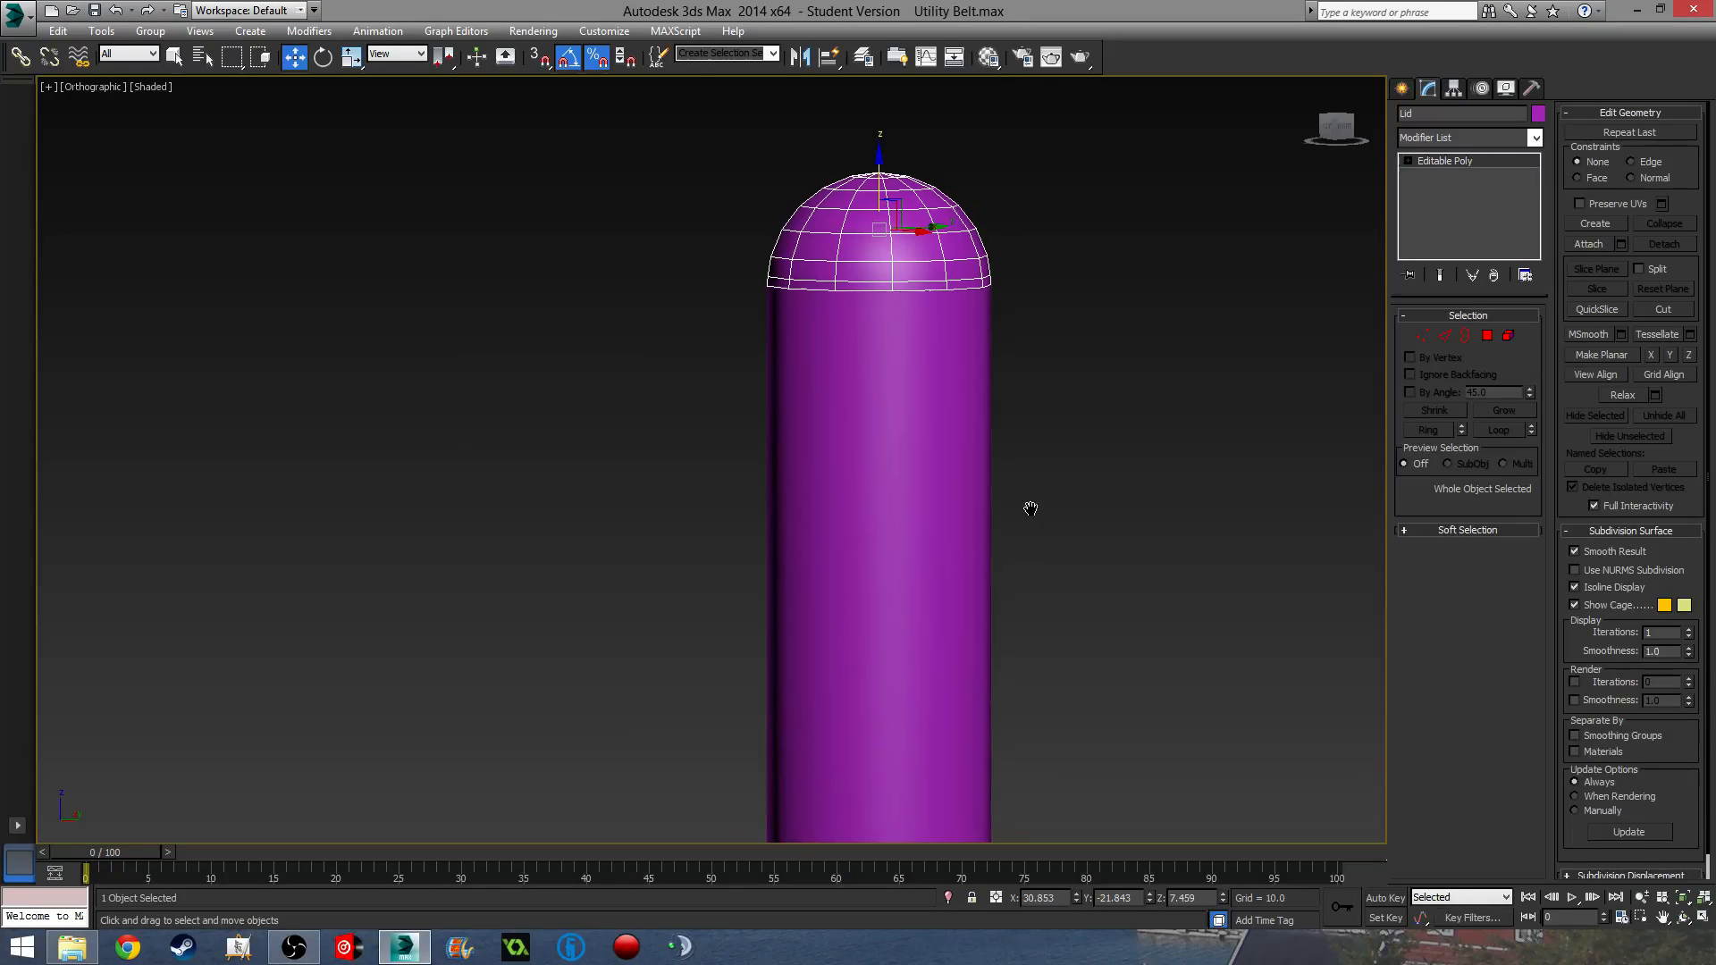
key(t)
right_click(881, 427)
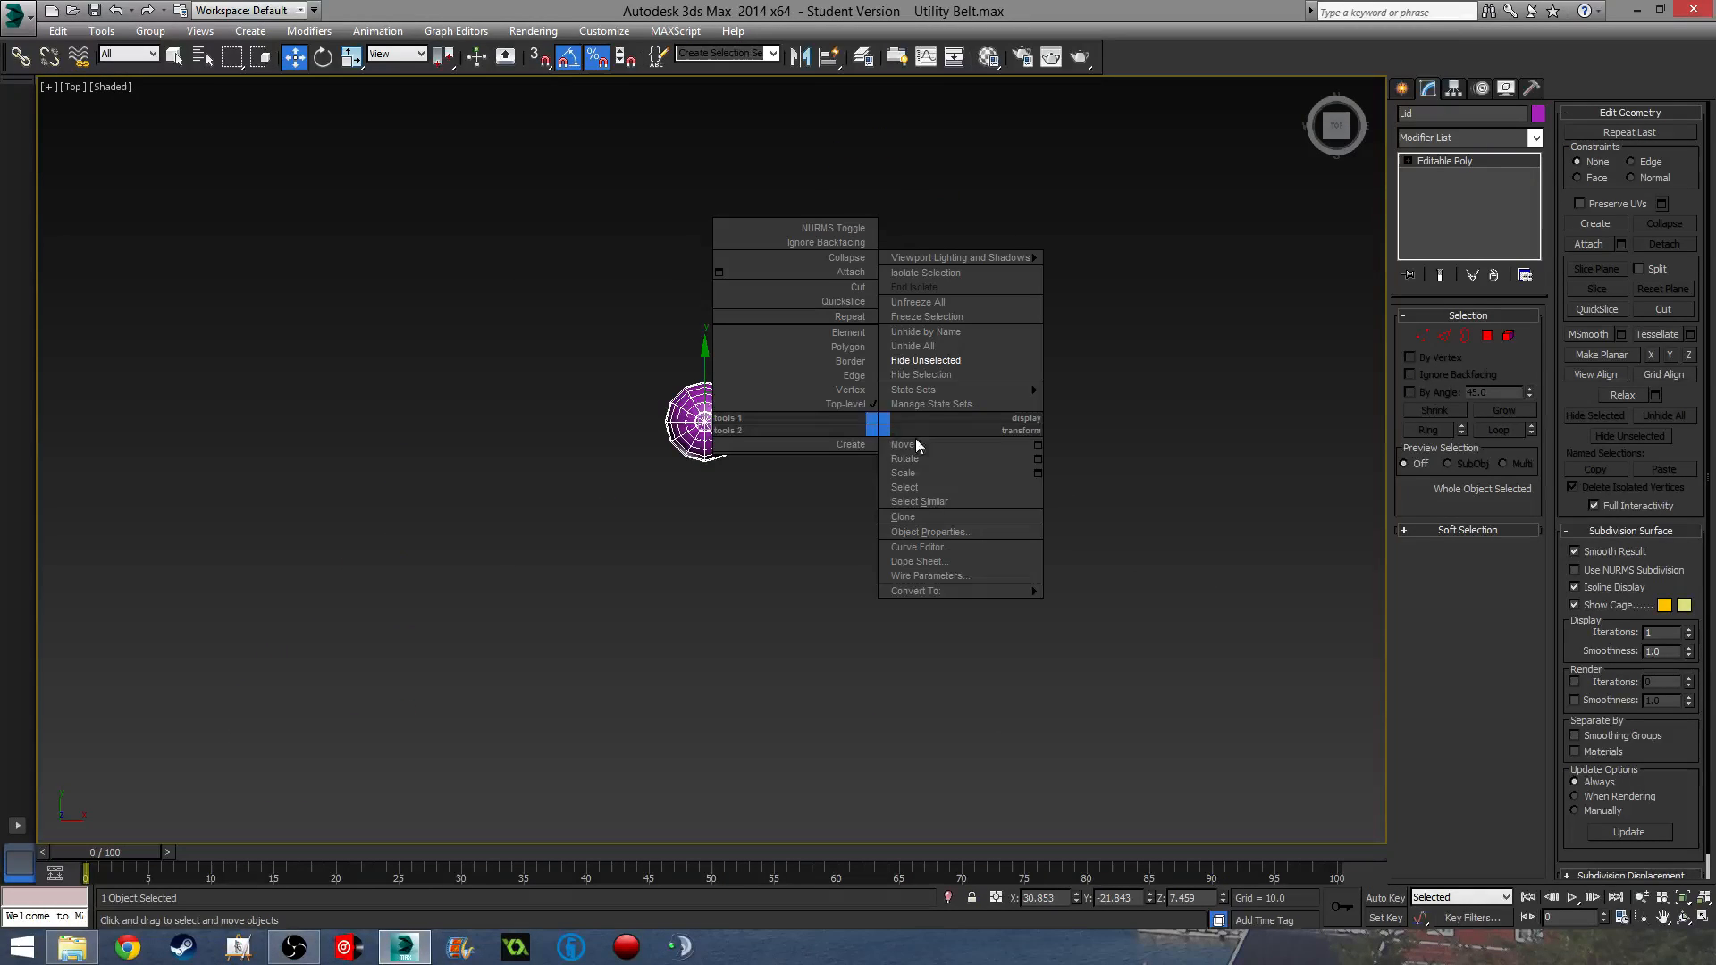
click(957, 347)
alt+middle_drag(781, 497, 666, 387)
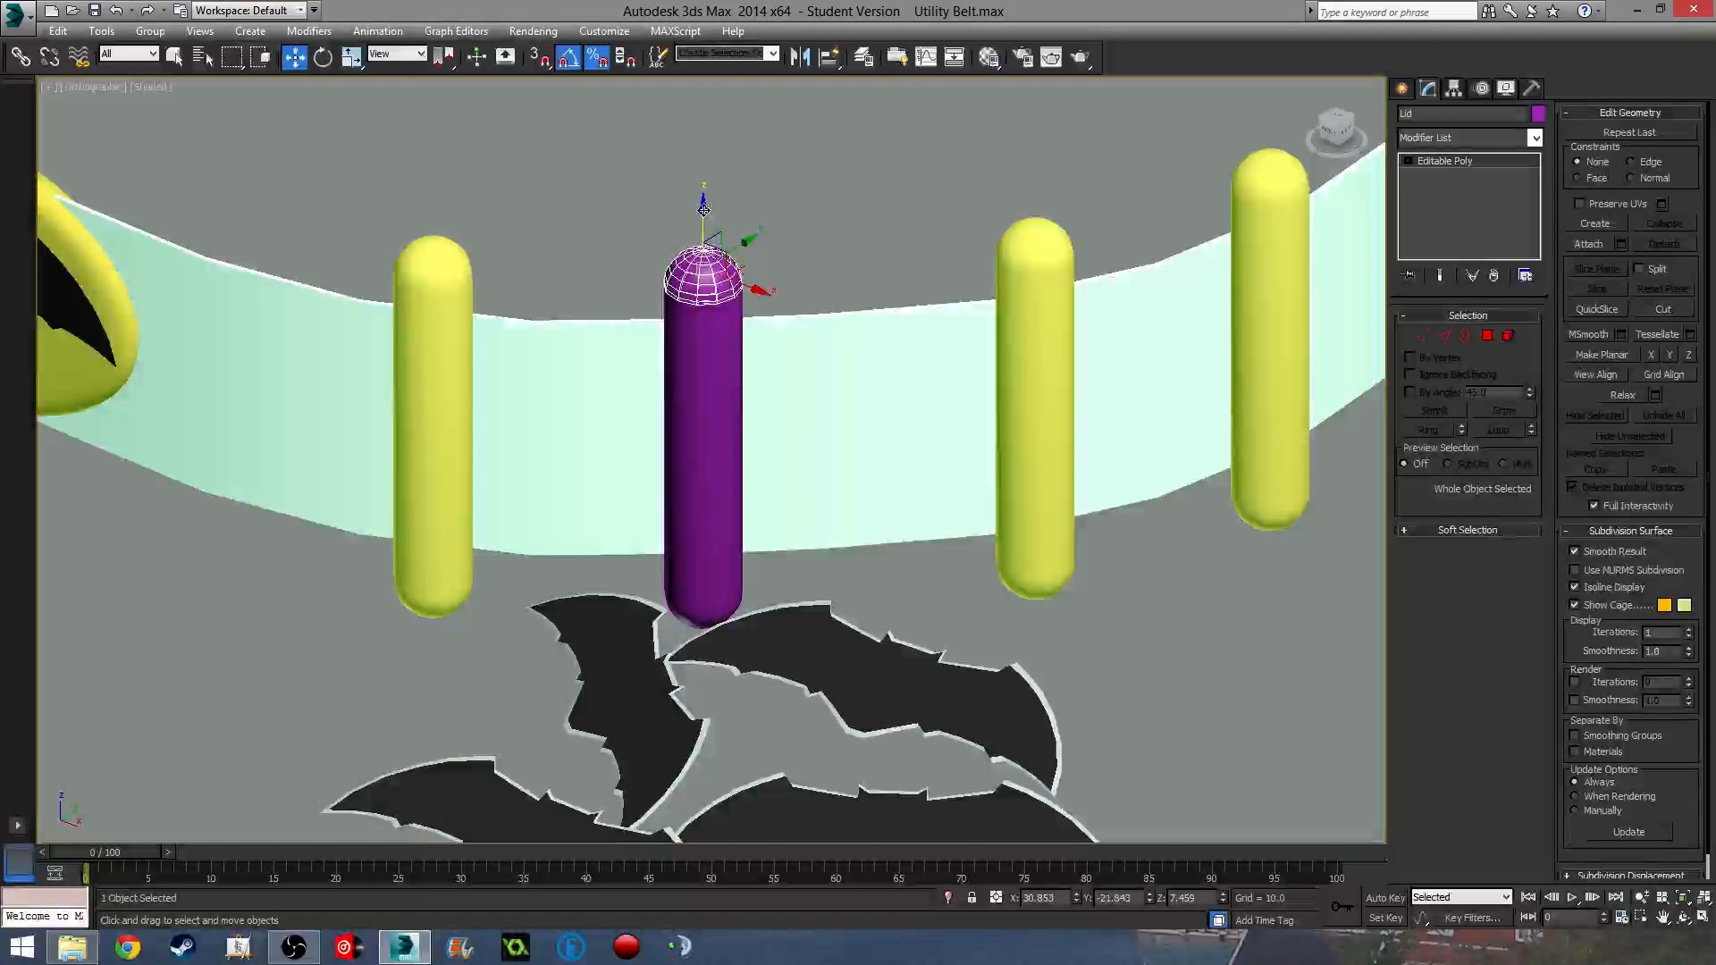
- Lift the lid partway out of the container and try rotating it
drag(705, 209, 704, 143)
key(e)
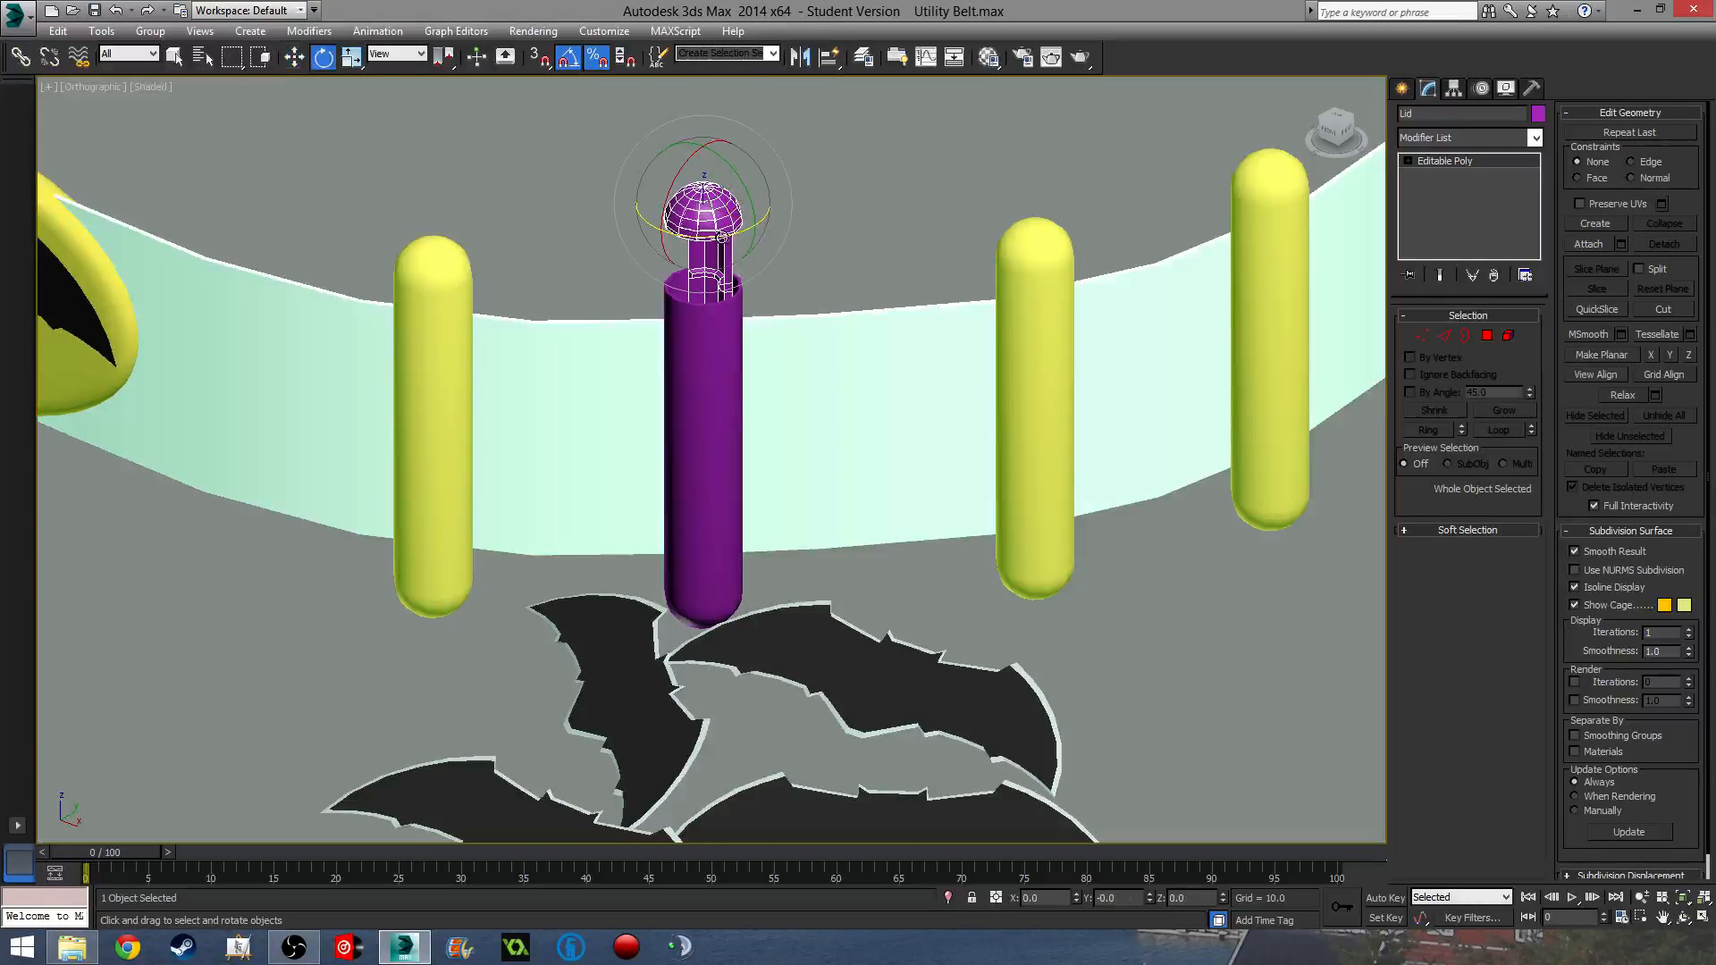
mouse_move(717, 233)
mouse_down()
mouse_move(751, 217)
mouse_move(717, 211)
mouse_move(718, 225)
mouse_up()
key(w)
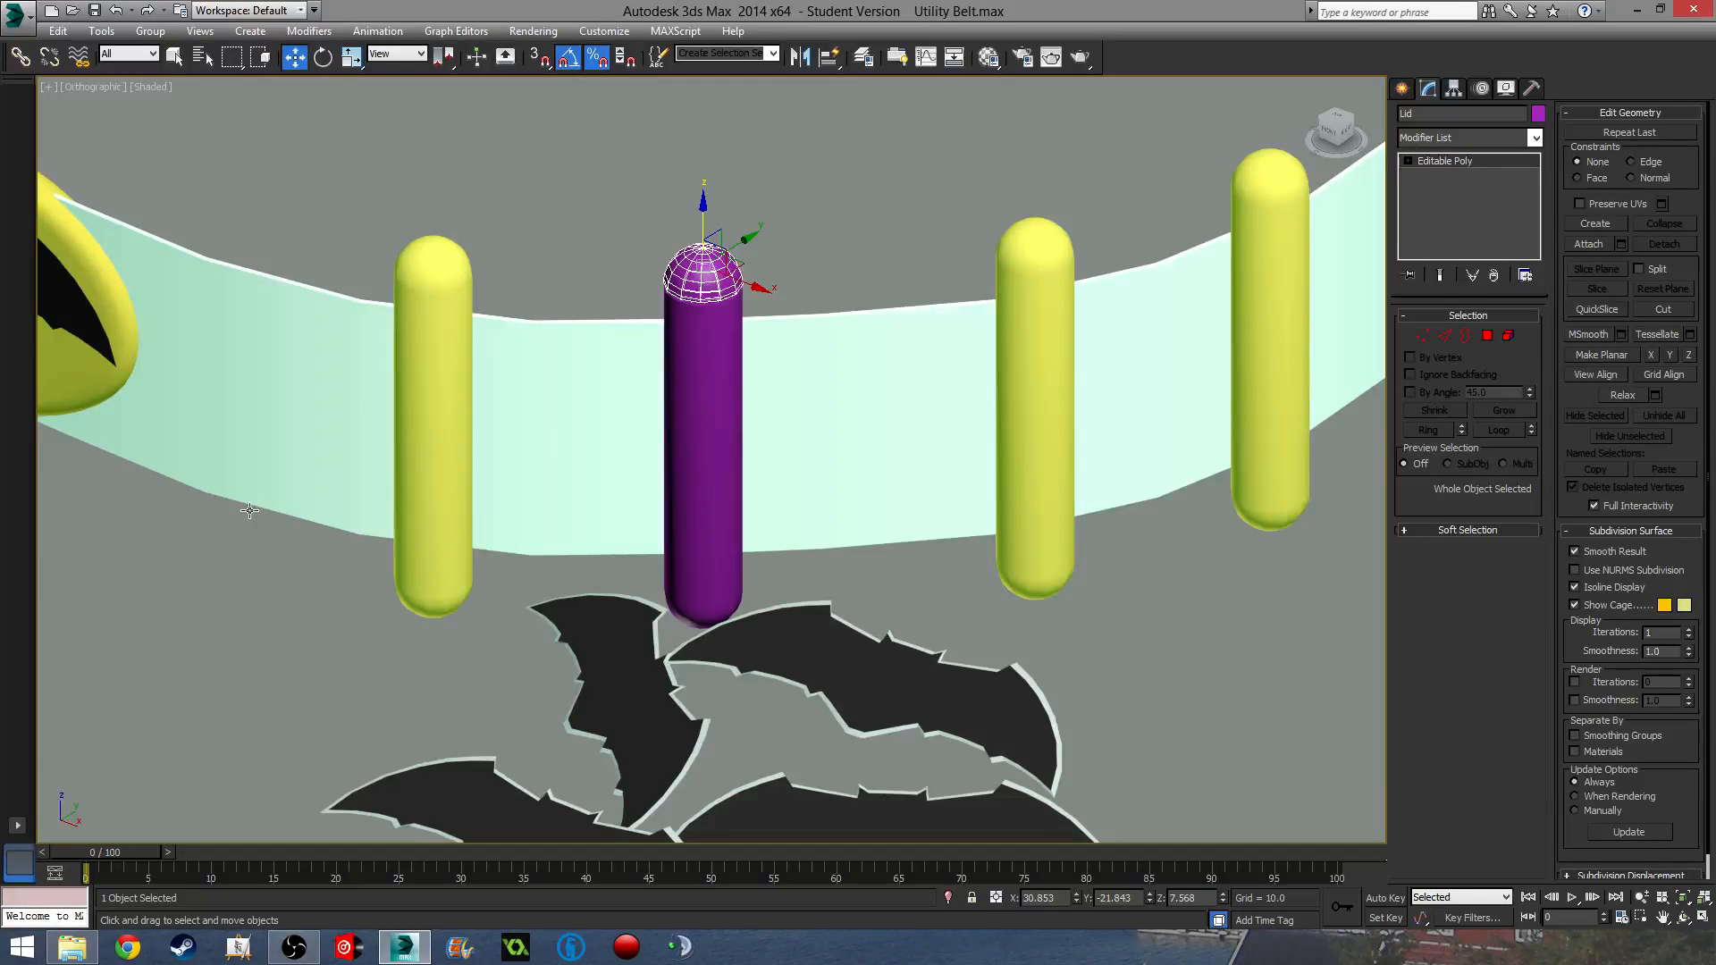
- Lower the lid about 0.1 units onto the container rim, to a Z position of 7.465
scroll(722, 299, up, 8)
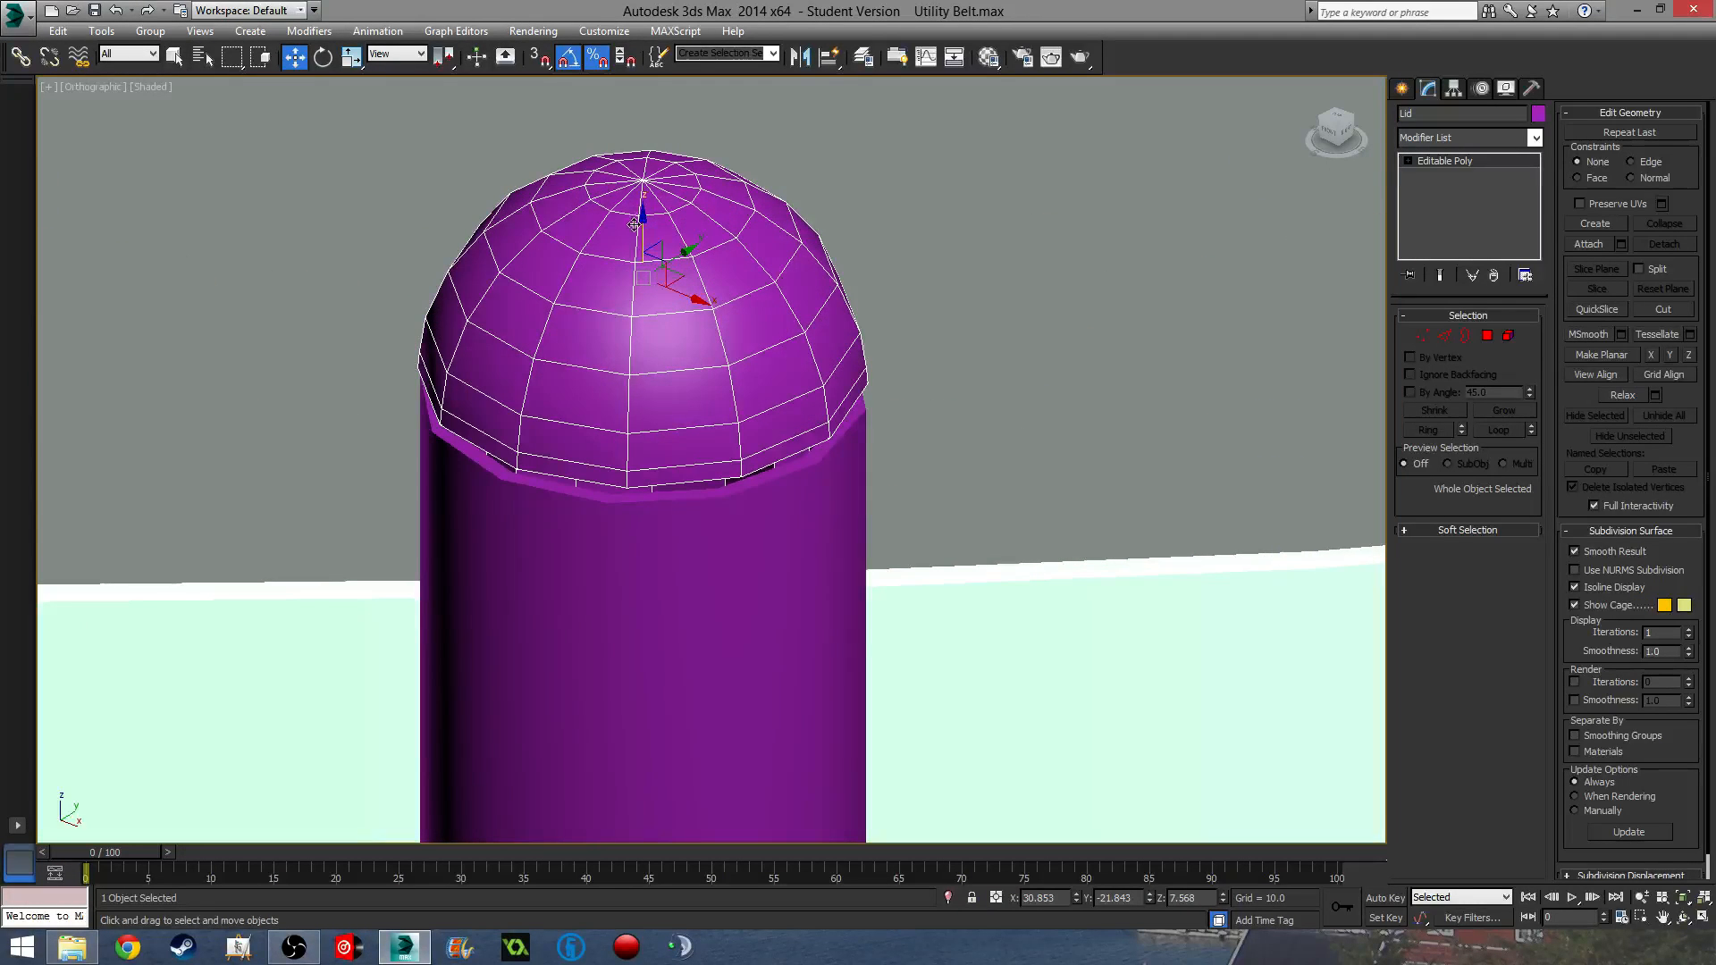
drag(638, 235, 625, 278)
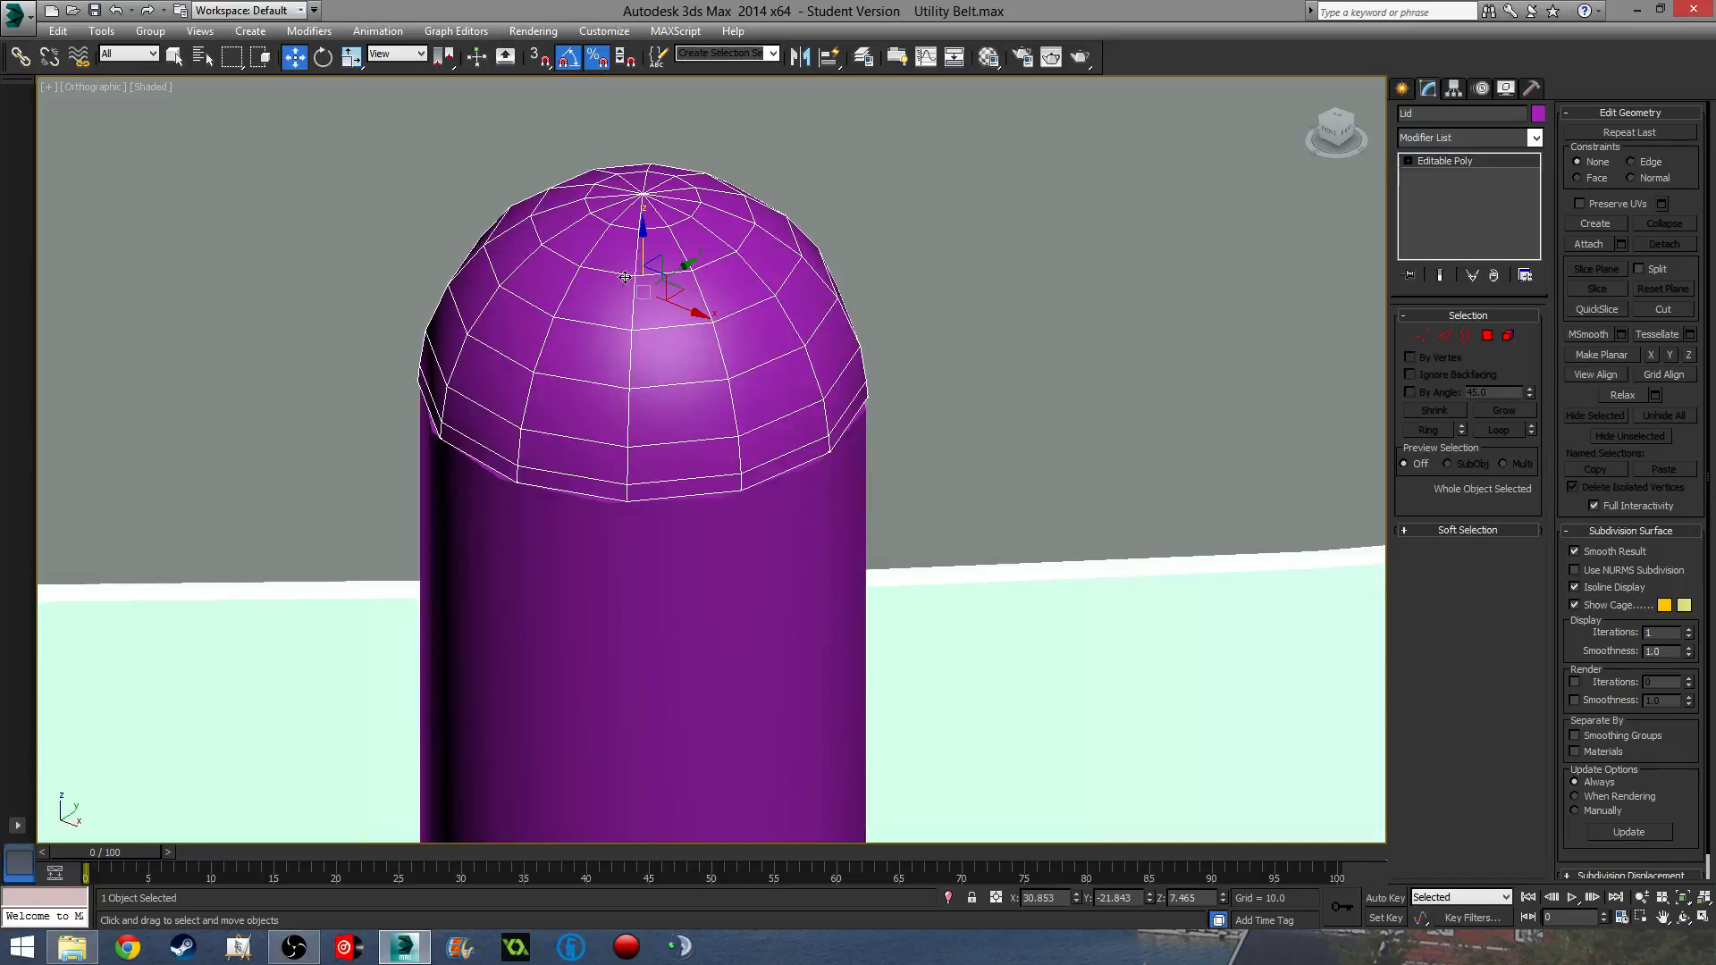
- Select the purple container below the lid and activate the Rotate tool
middle_drag(675, 678, 709, 448)
click(706, 453)
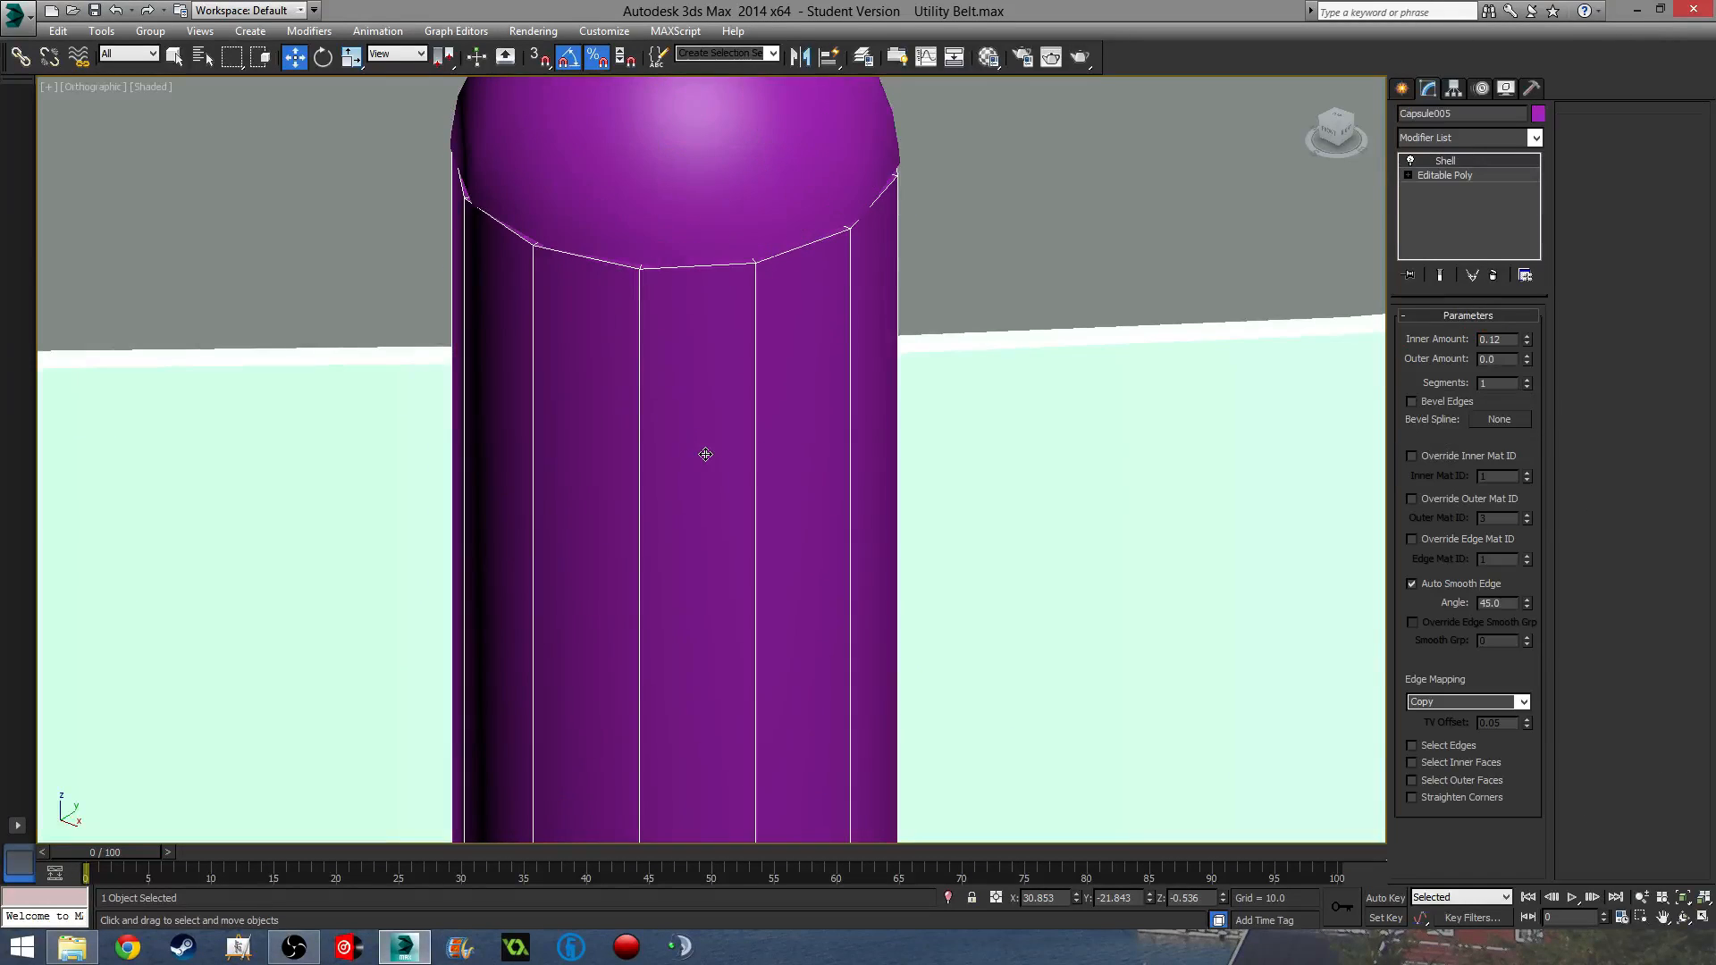
scroll(711, 442, down, 2)
scroll(712, 442, down, 1)
key(e)
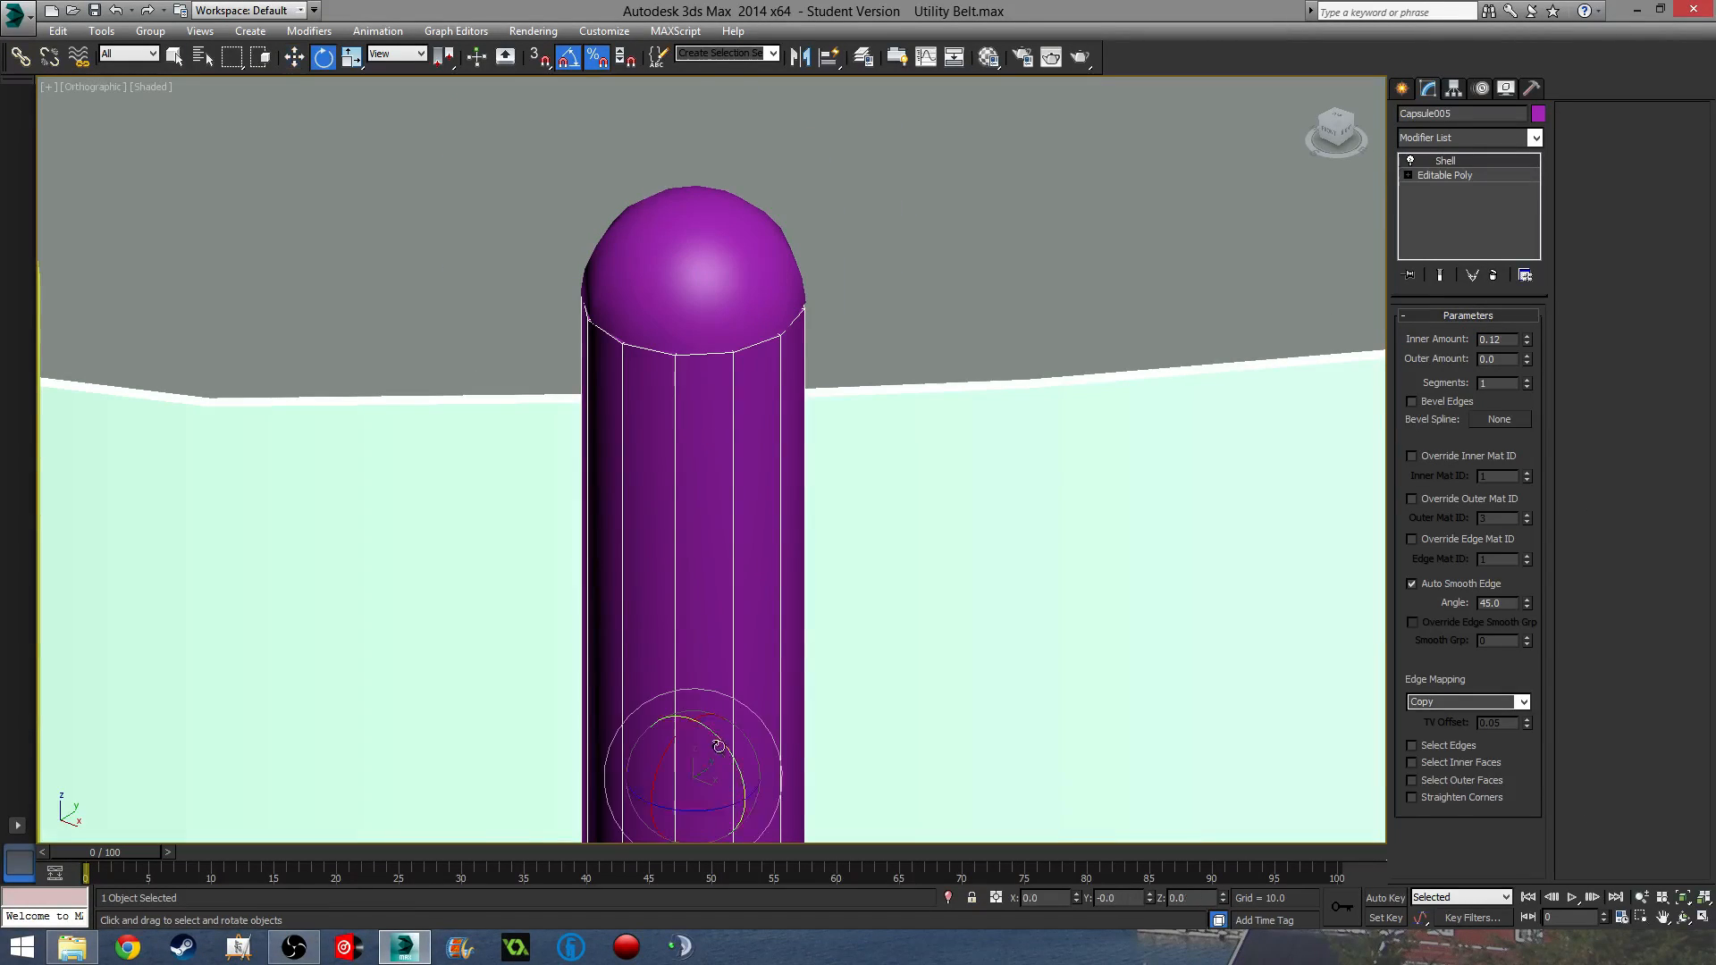
drag(735, 814, 721, 797)
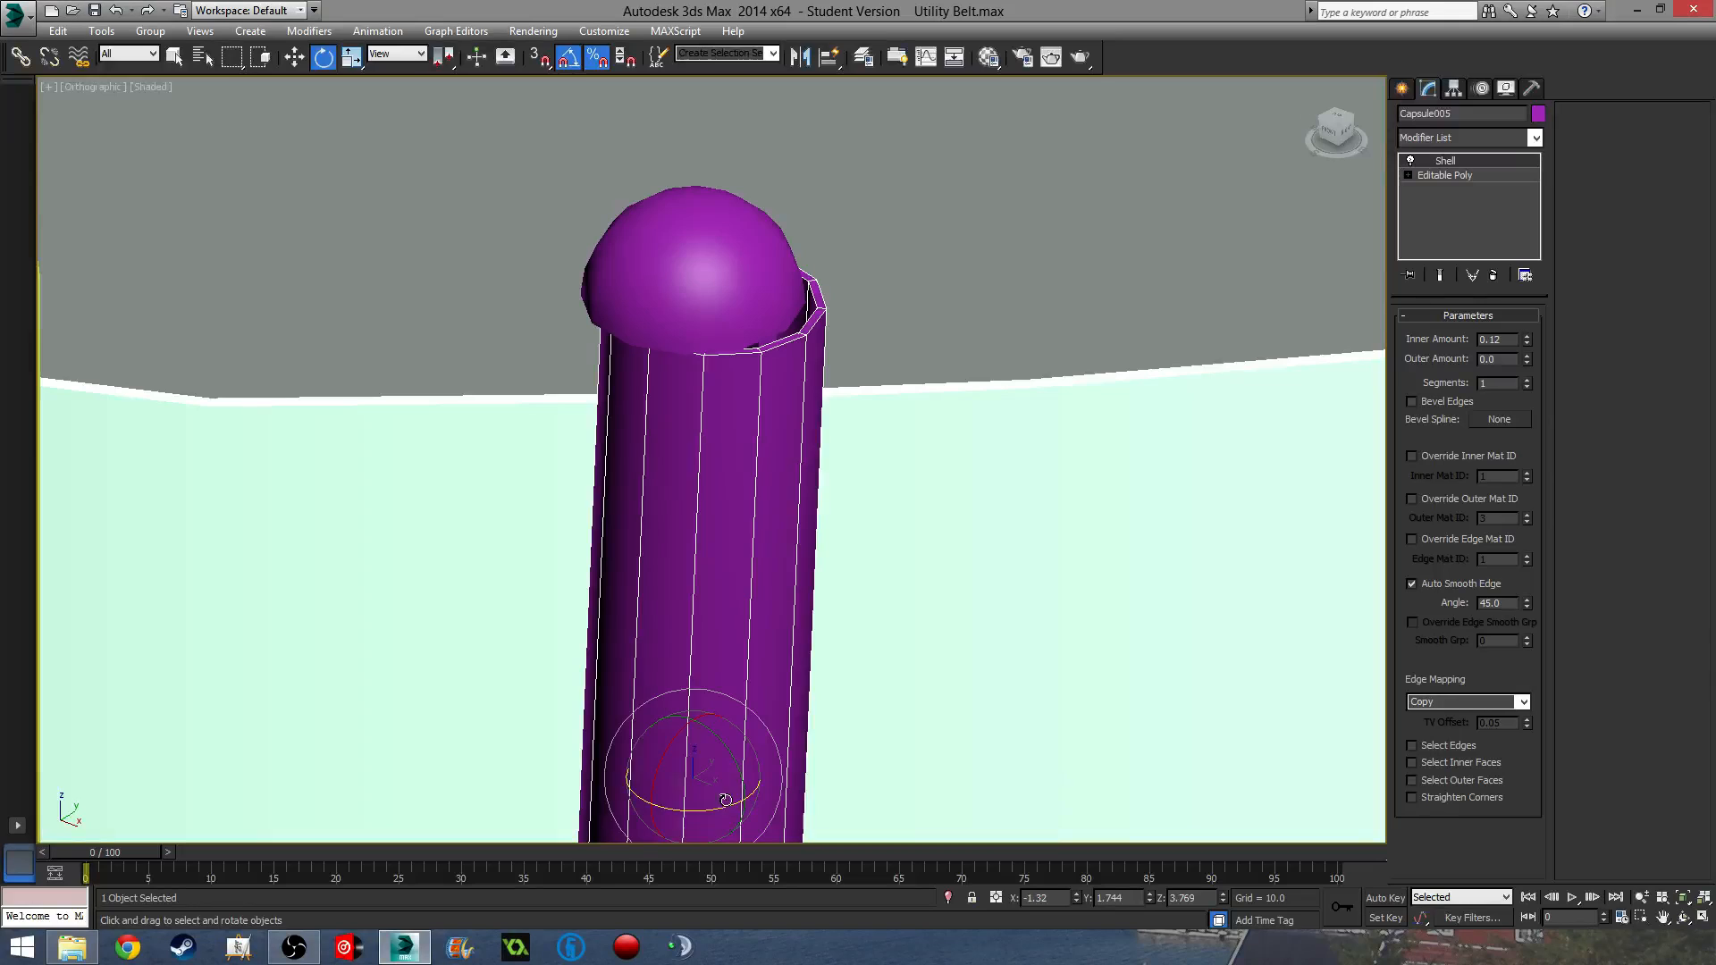
middle_drag(838, 734, 853, 610)
key(ctrl+z)
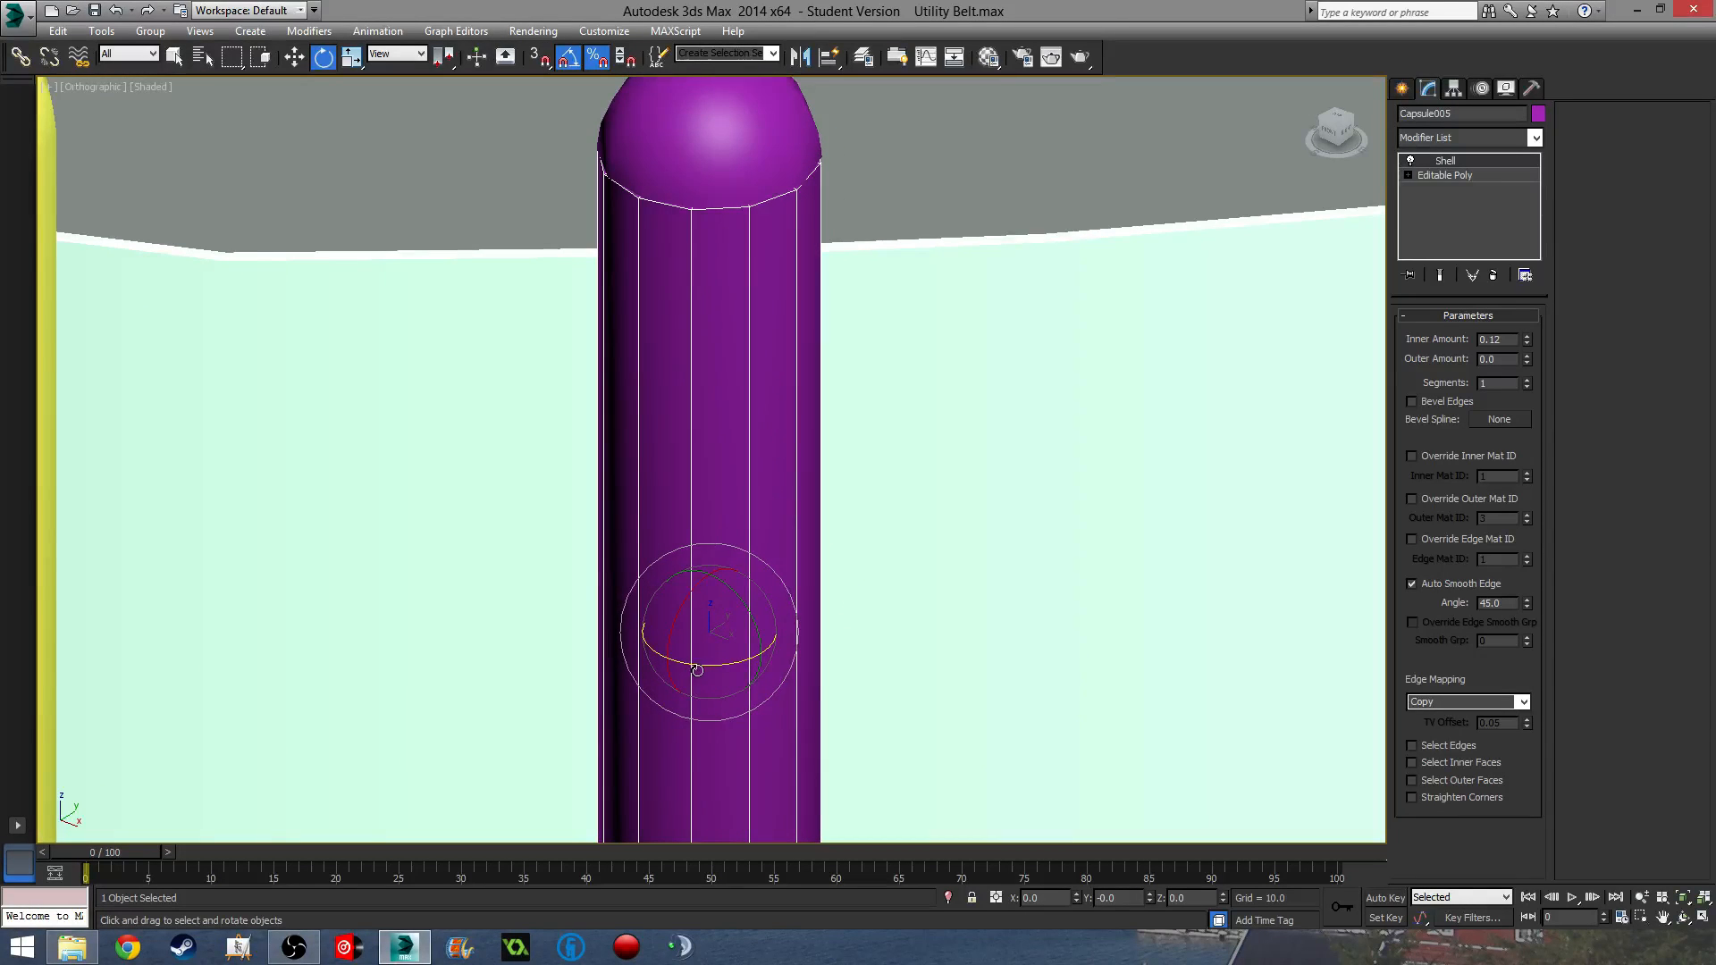
- Rotate the container 10 degrees about its vertical Z axis and inspect how its rim edges meet the lid
drag(705, 664, 712, 667)
middle_drag(695, 226, 666, 418)
scroll(623, 370, up, 4)
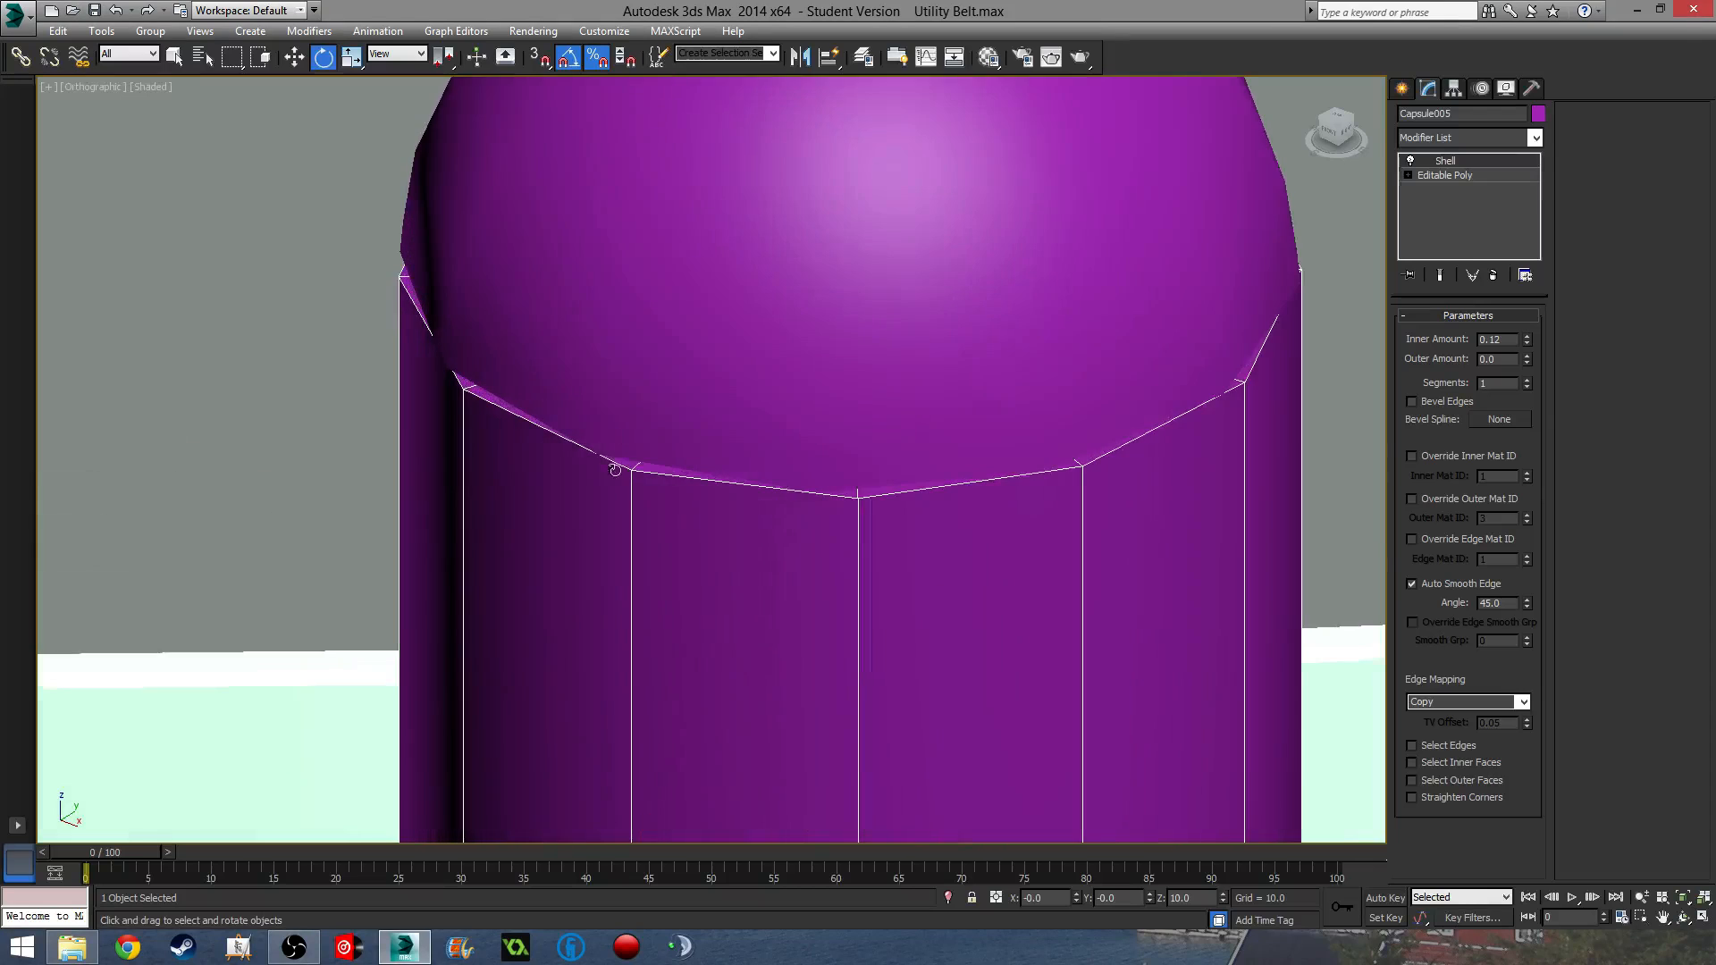
middle_drag(653, 597, 649, 372)
scroll(658, 518, down, 1)
middle_drag(789, 598, 769, 488)
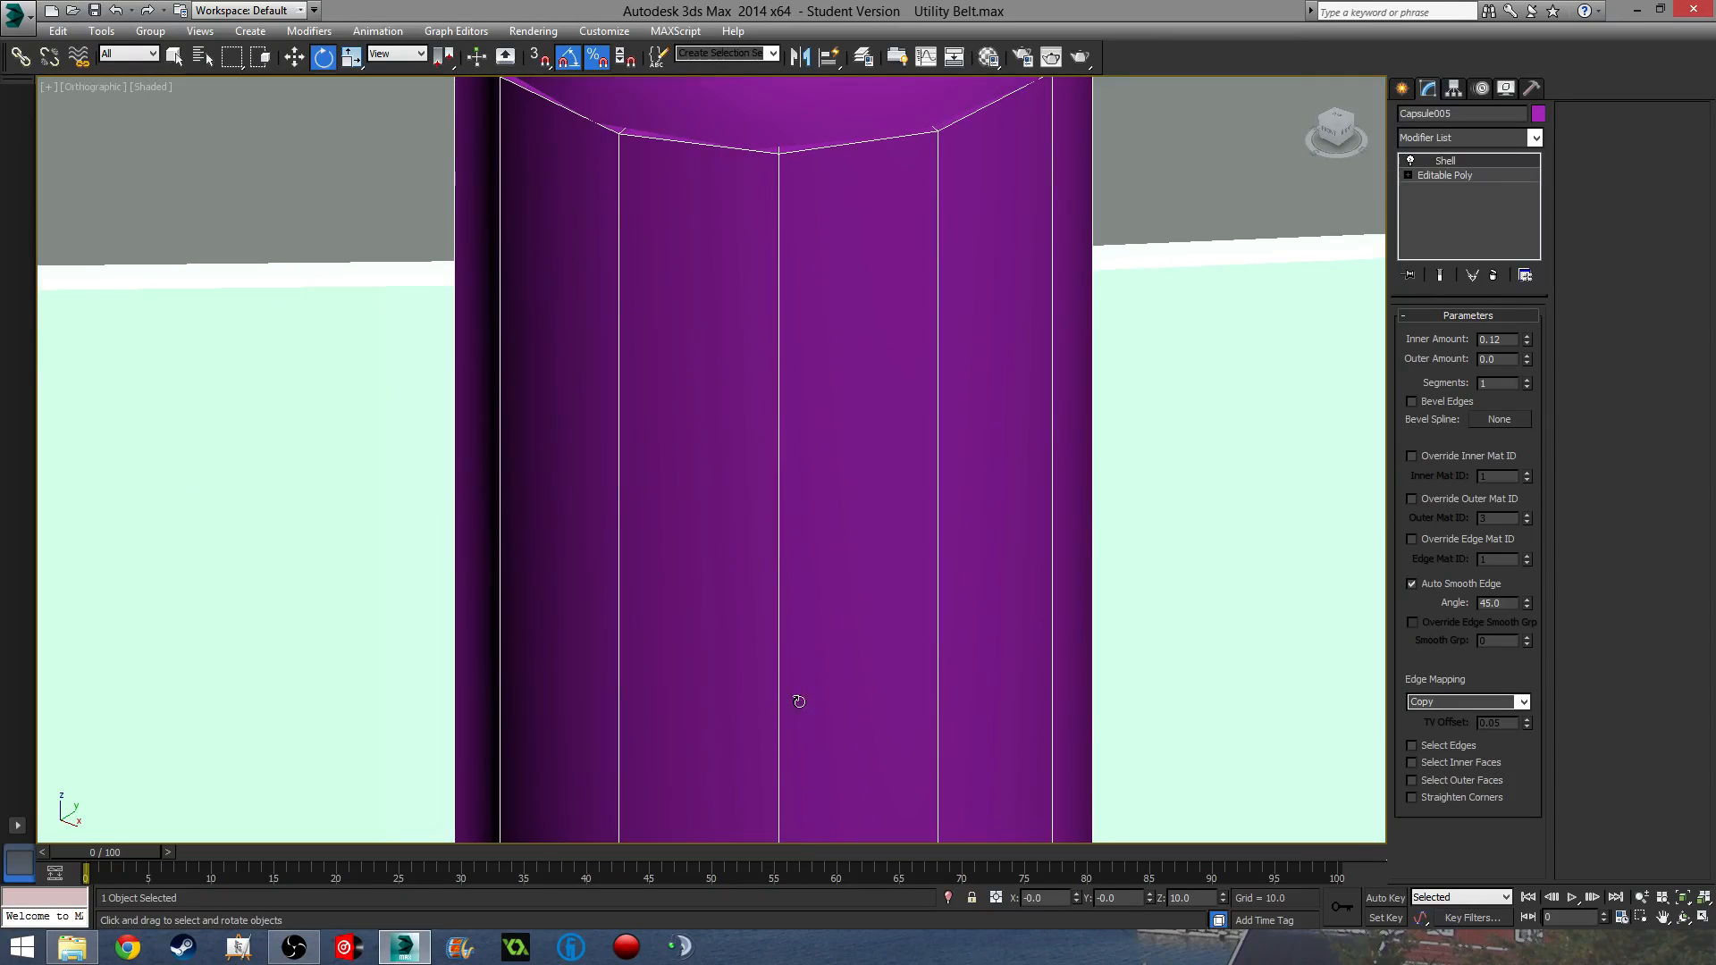
middle_drag(800, 701, 790, 548)
- Rotate the container further about its vertical axis to a Z rotation of 35 degrees
scroll(755, 581, down, 2)
scroll(789, 548, down, 2)
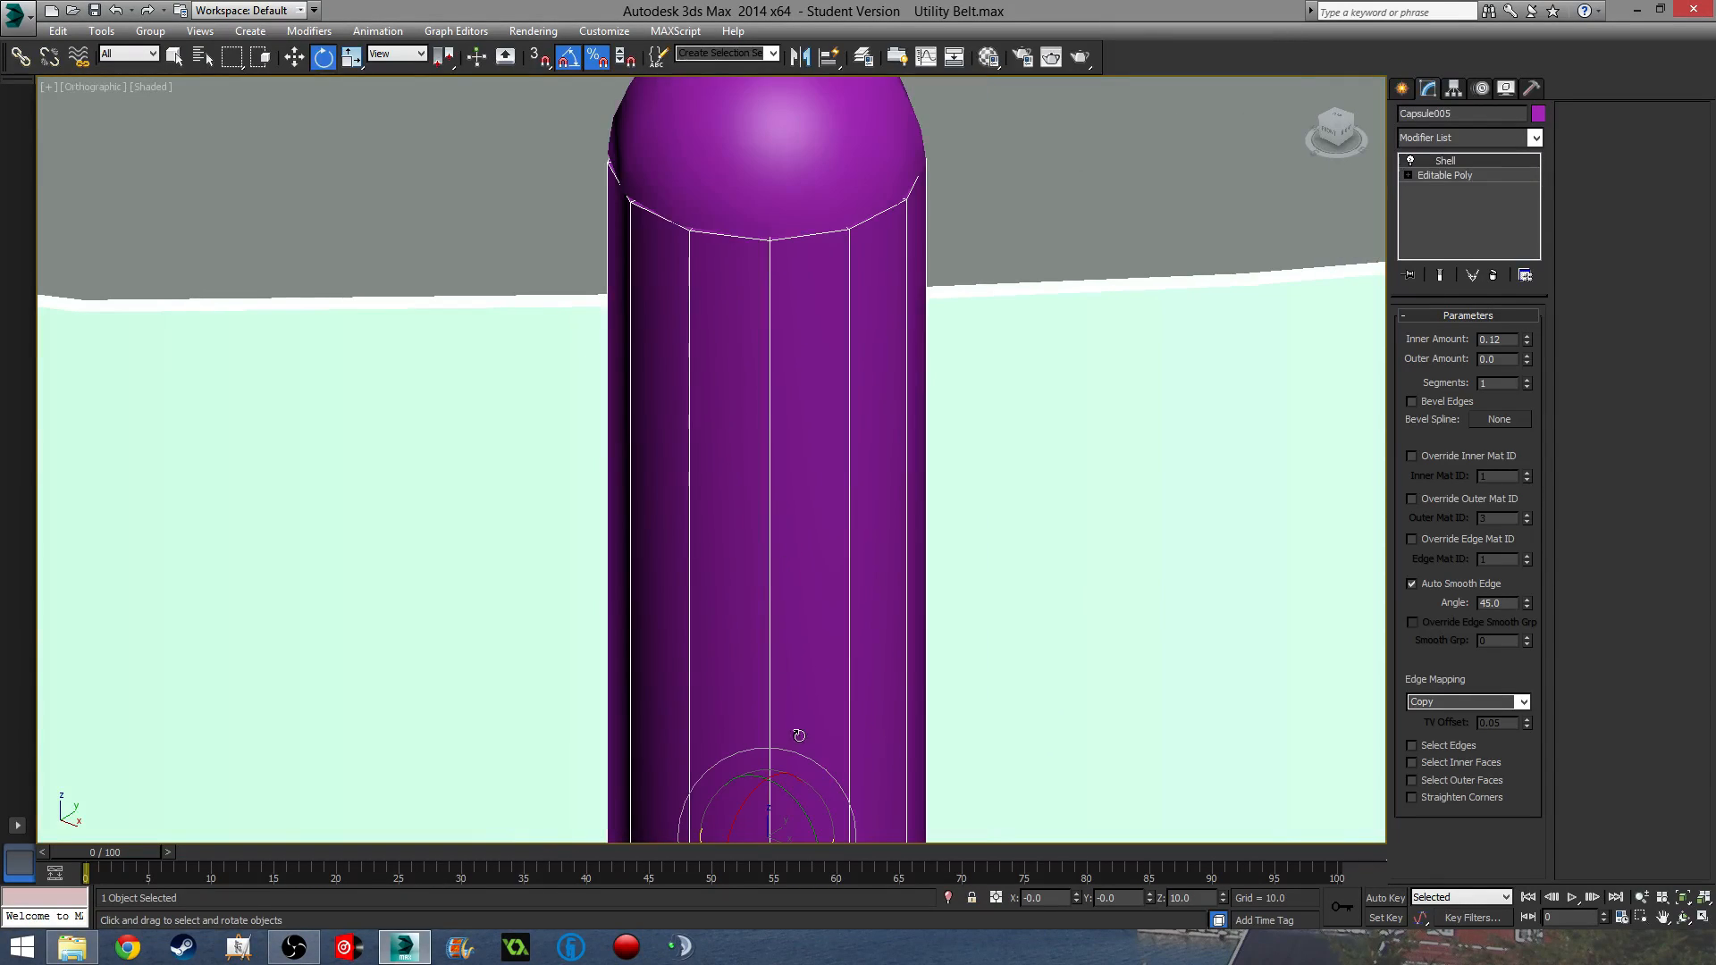
middle_drag(803, 856, 800, 698)
drag(774, 780, 797, 783)
scroll(838, 394, down, 8)
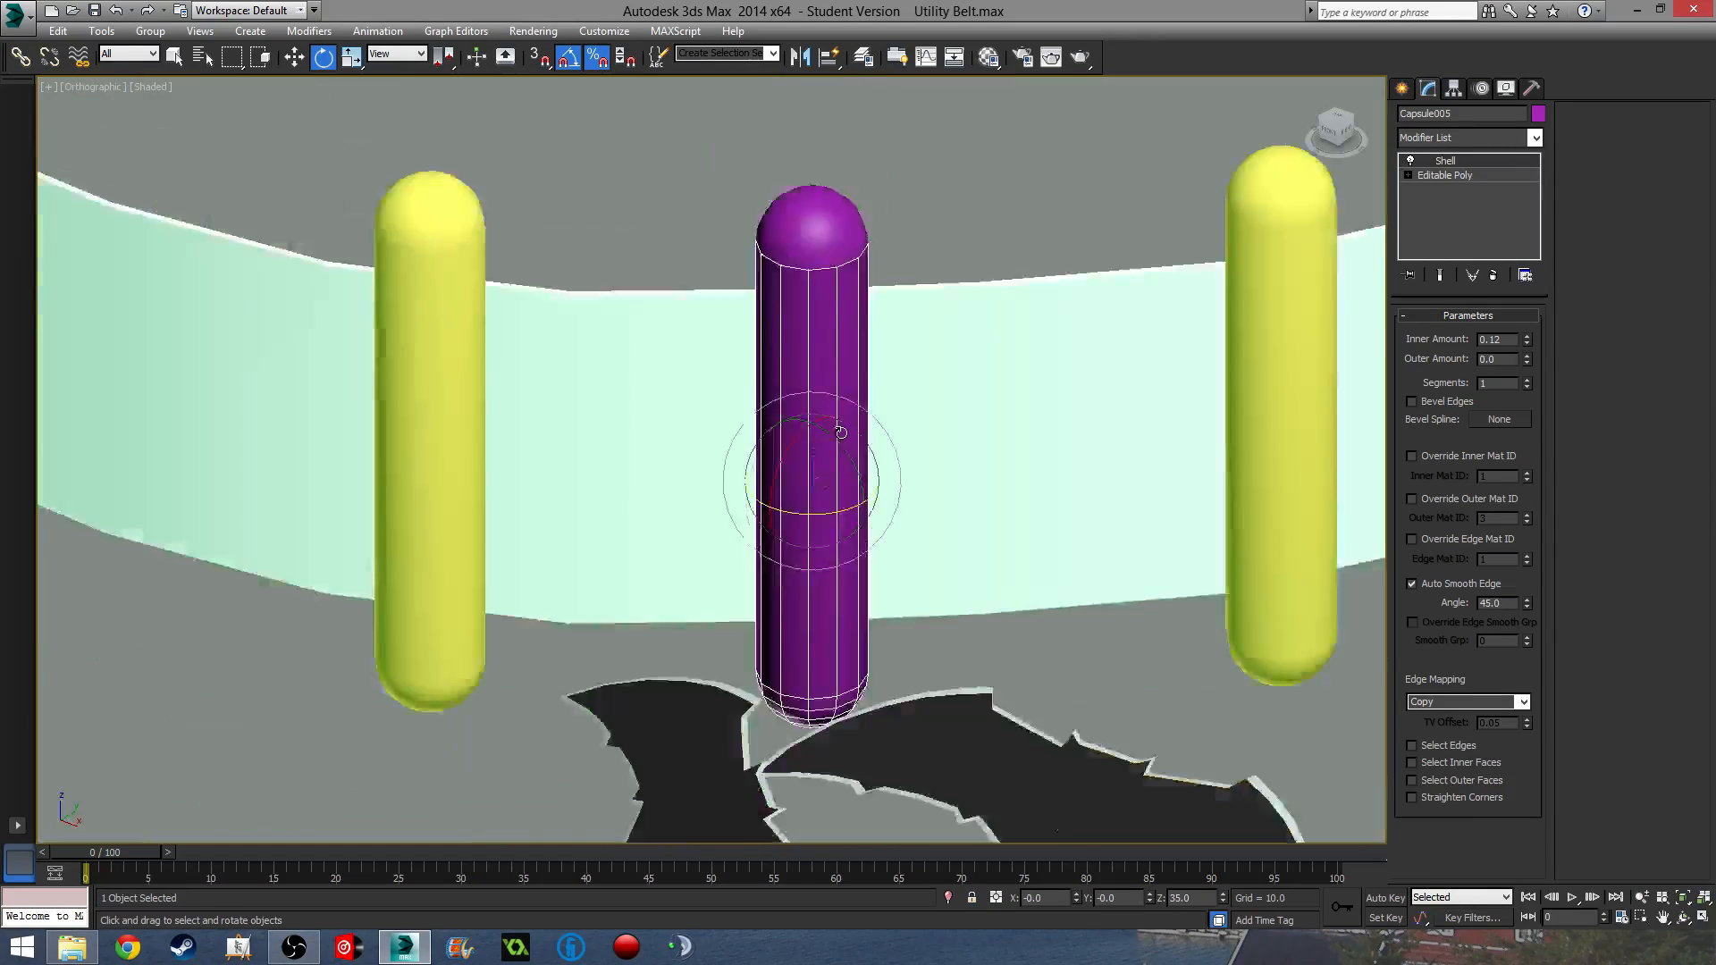
- Reselect the lid and lower it slightly onto the container, to a Z position of 7.459
click(992, 675)
scroll(830, 266, up, 6)
scroll(831, 266, up, 2)
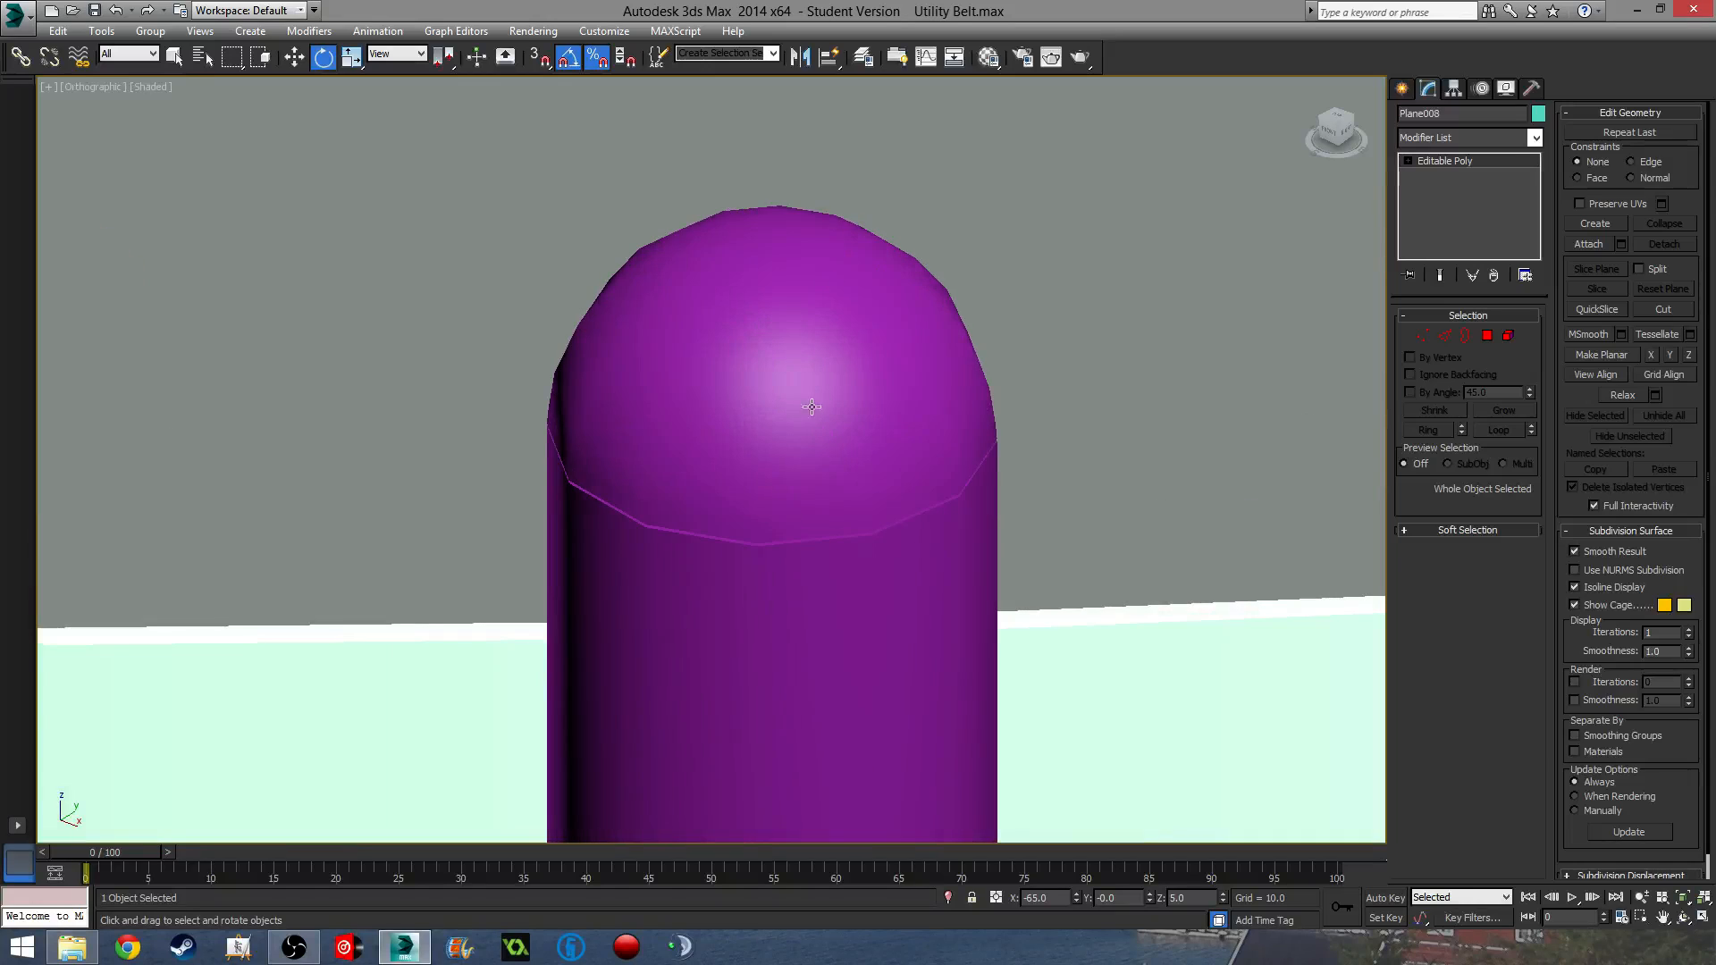
click(804, 404)
key(w)
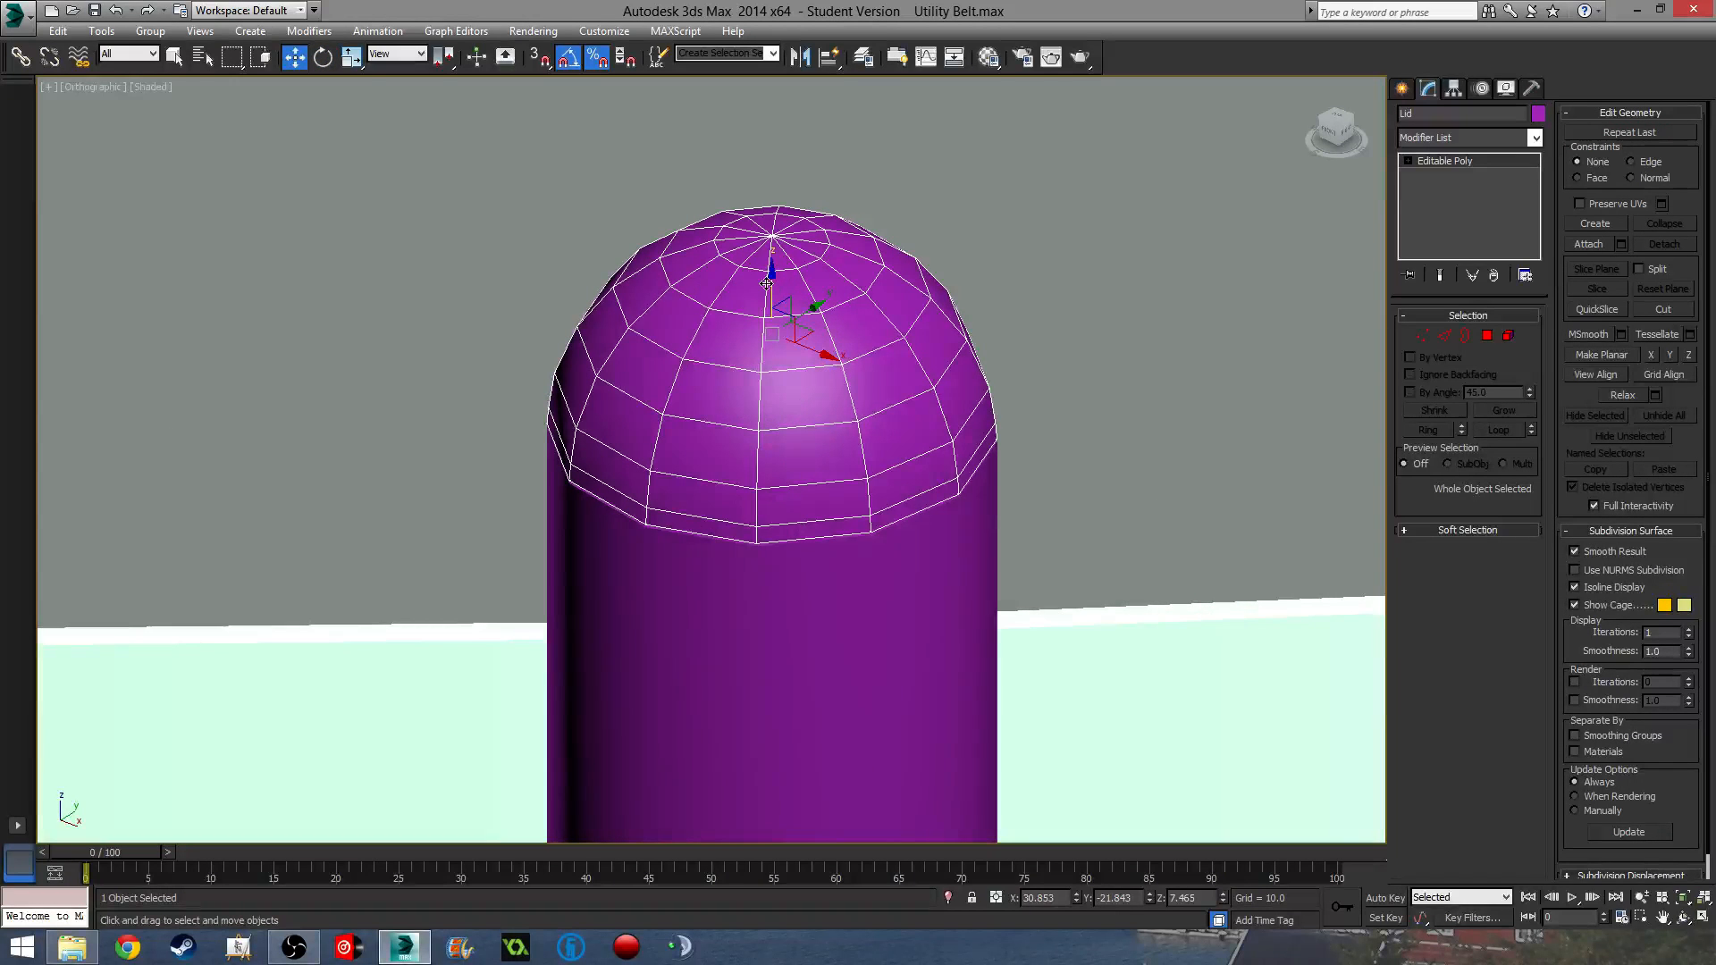
drag(767, 284, 769, 289)
- Raise the lid about 3.8 units, to a Z position of 11.22, exposing the upper part of its inner strip
scroll(984, 581, down, 8)
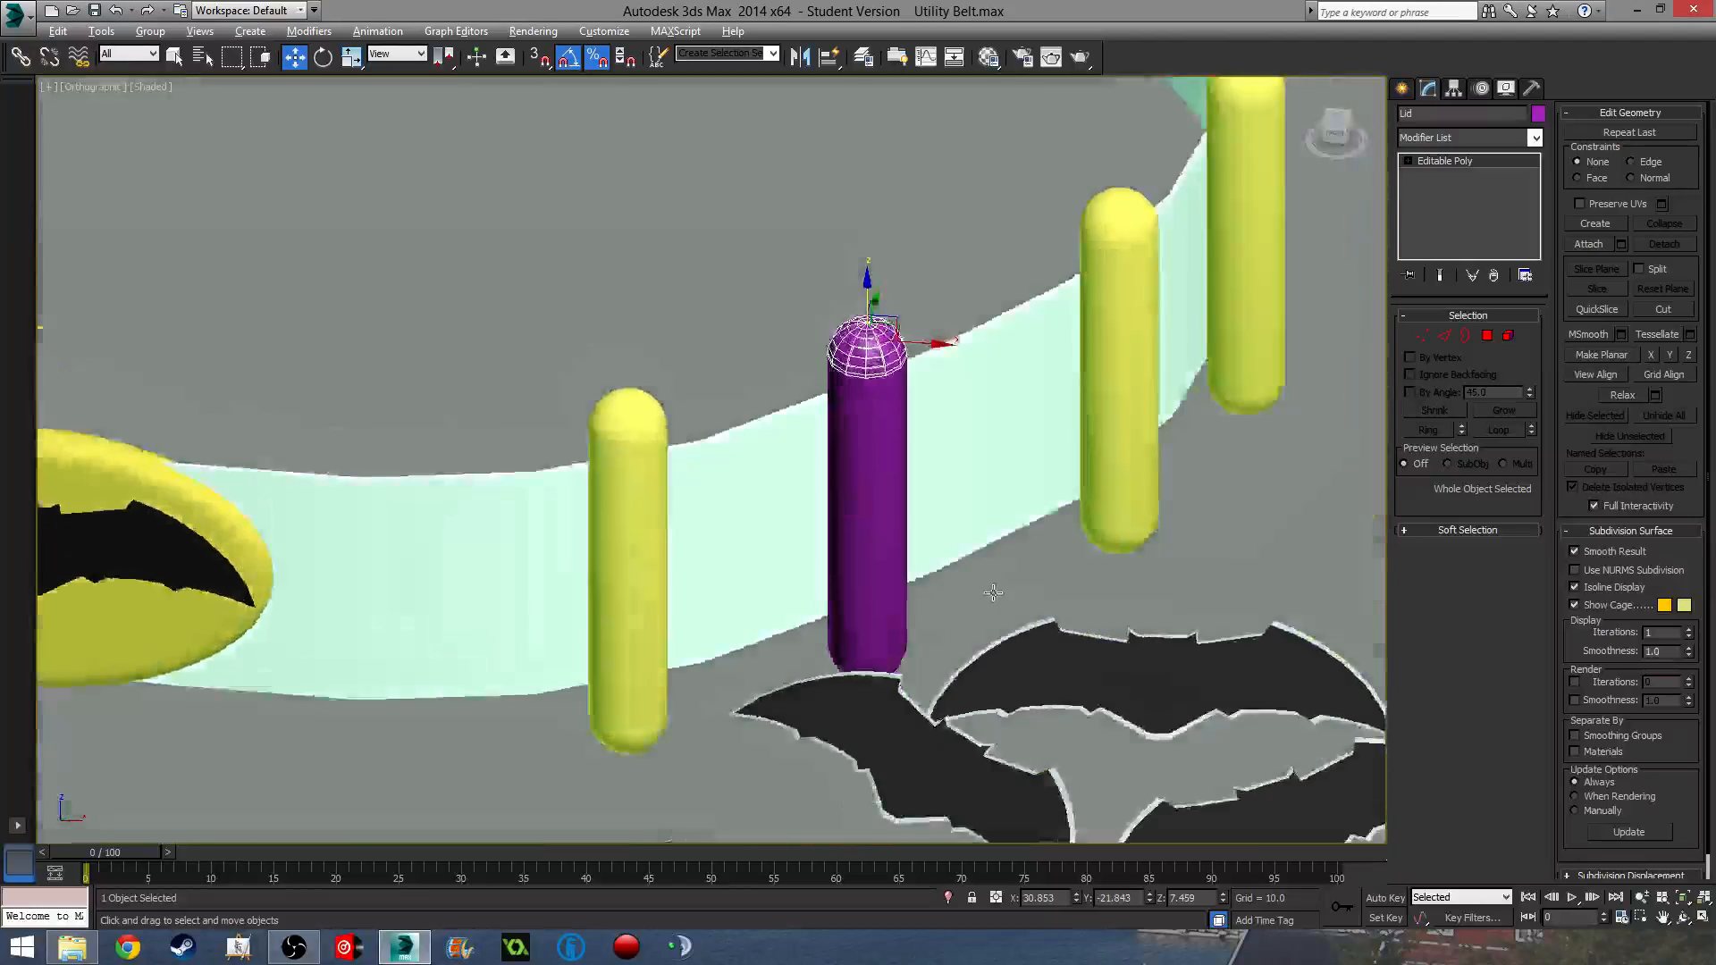
alt+middle_drag(993, 593, 901, 352)
drag(869, 263, 868, 174)
alt+middle_drag(869, 173, 859, 466)
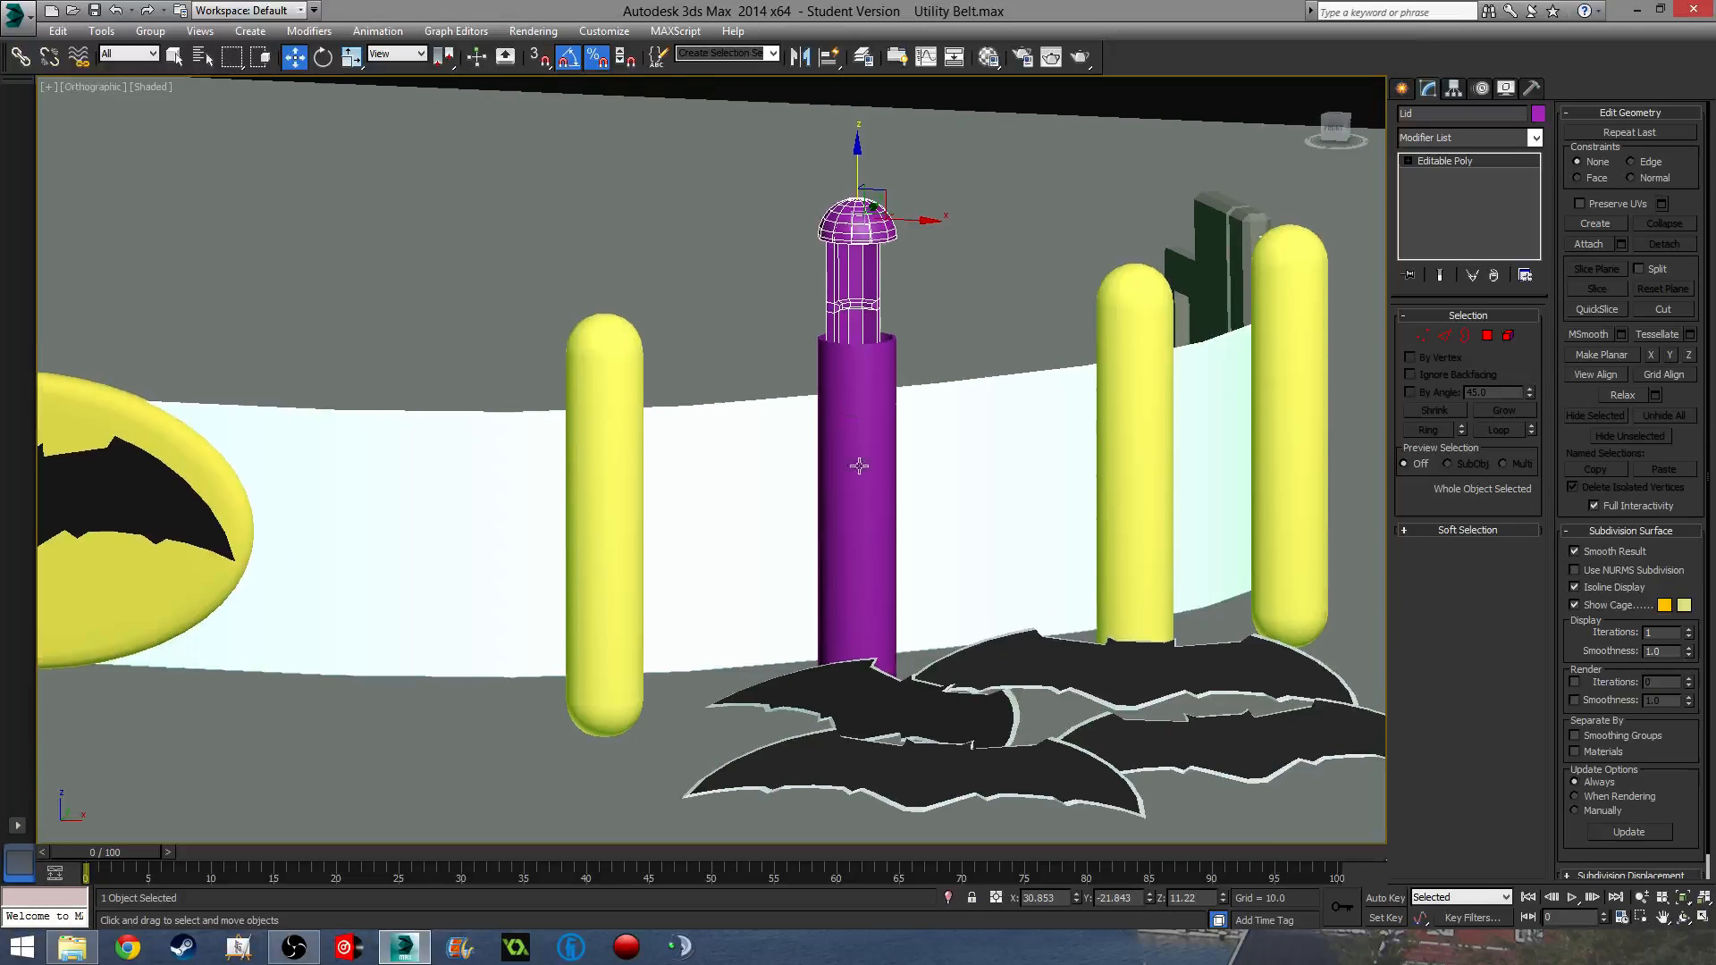
- Add the container to the lid selection and hide all unselected objects
ctrl+click(867, 436)
right_click(980, 234)
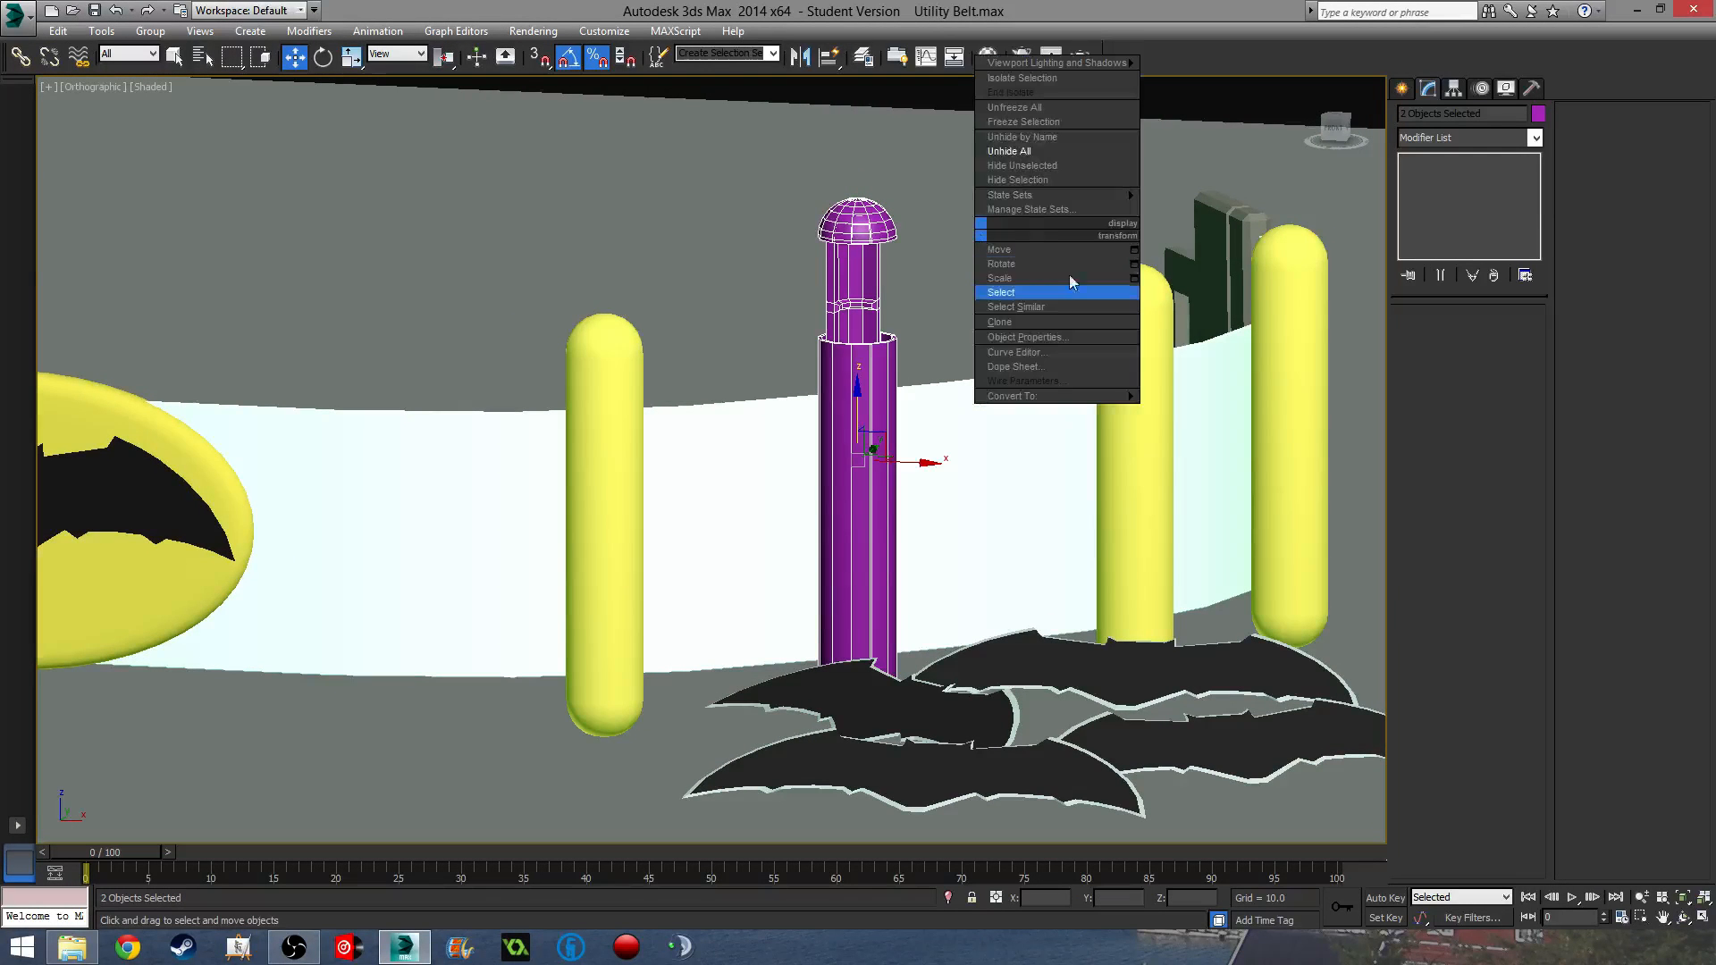
click(1064, 166)
scroll(841, 380, down, 1)
middle_drag(857, 428, 1019, 380)
scroll(819, 269, up, 5)
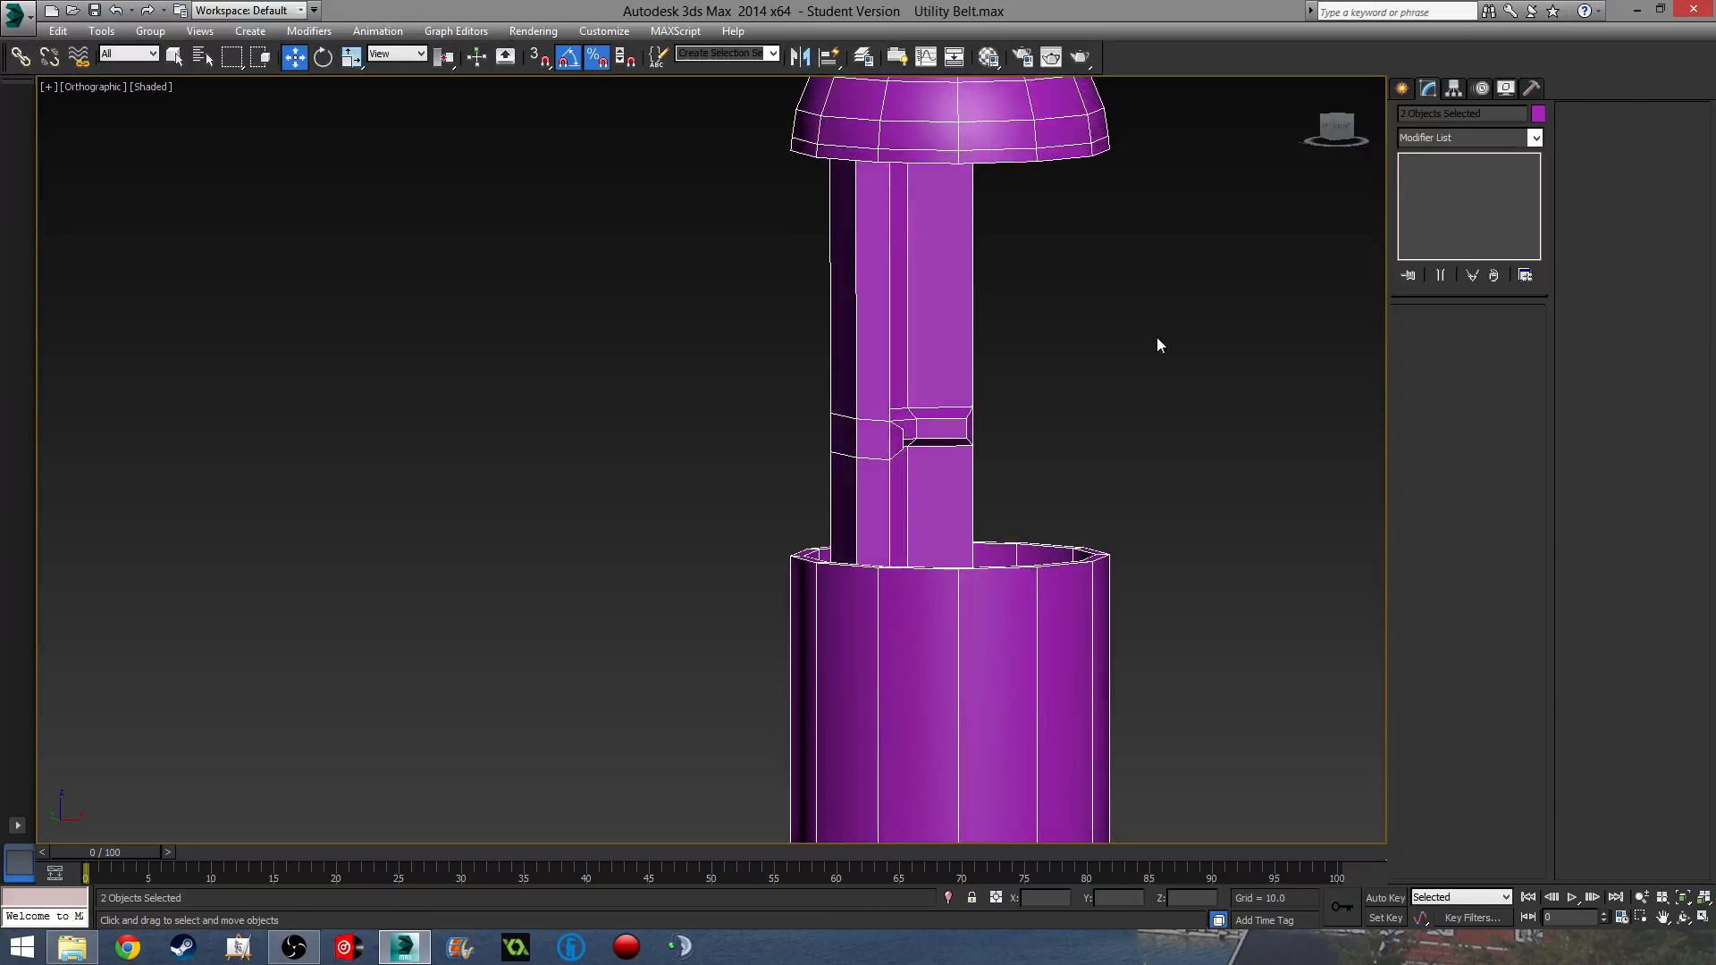
- Create a sphere with a radius of about 0.641 over the inner strip in the front view
click(1404, 88)
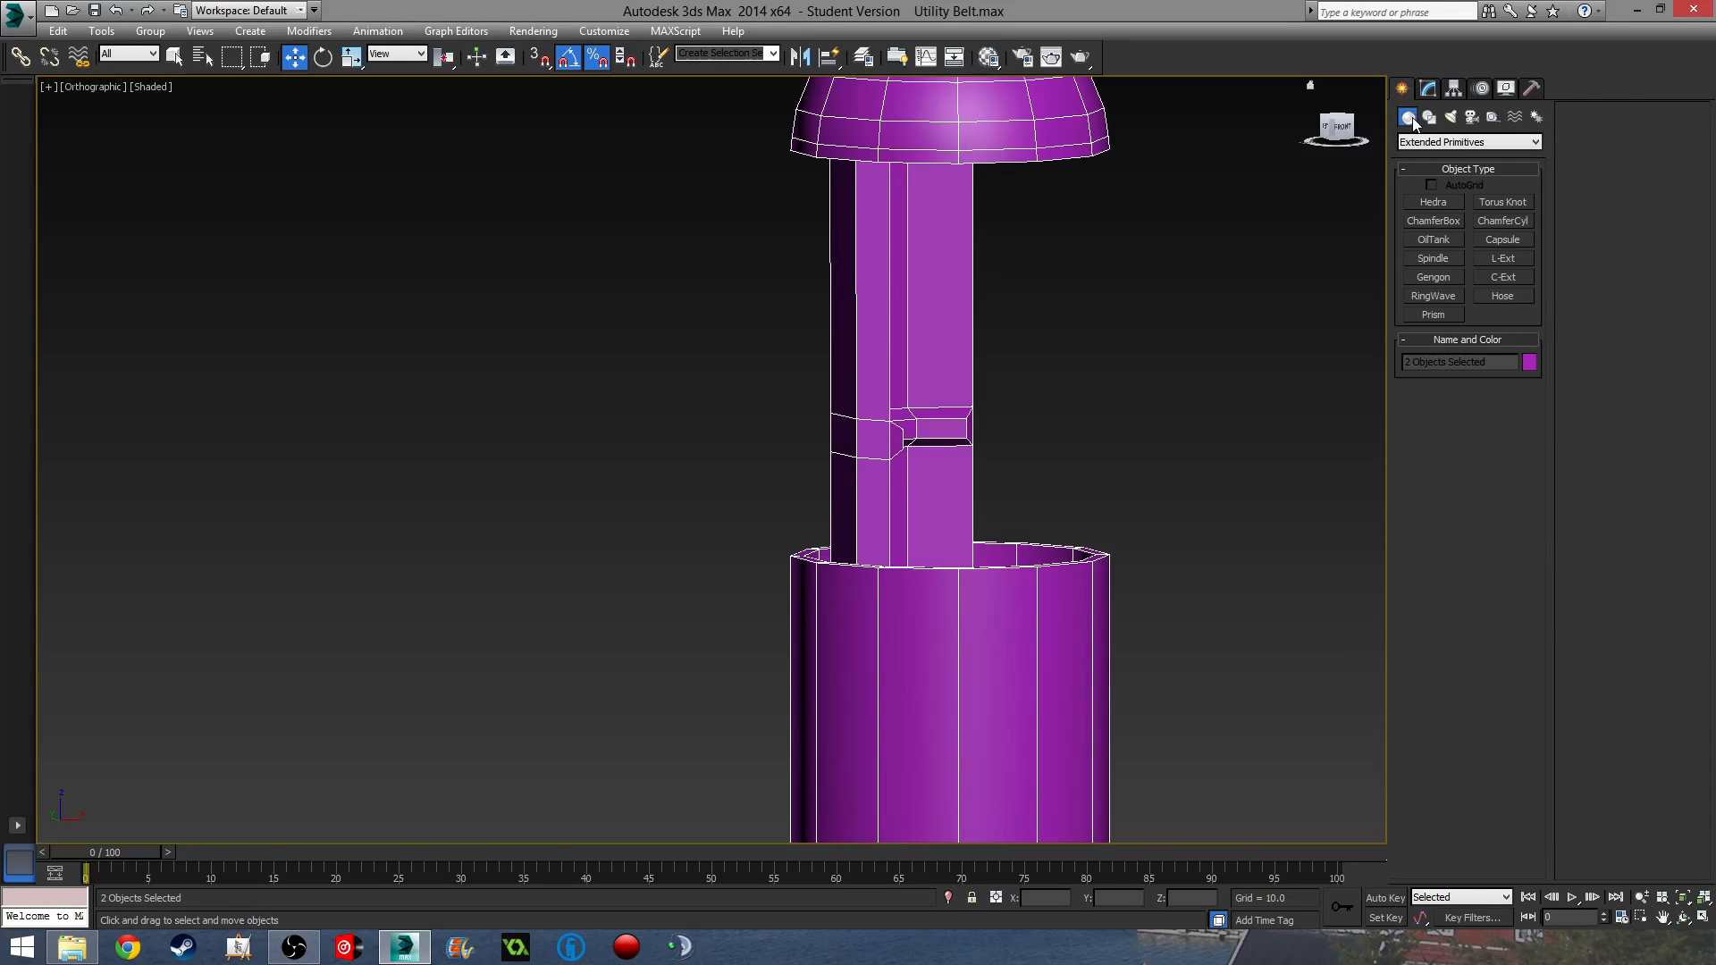
click(1475, 141)
click(1466, 152)
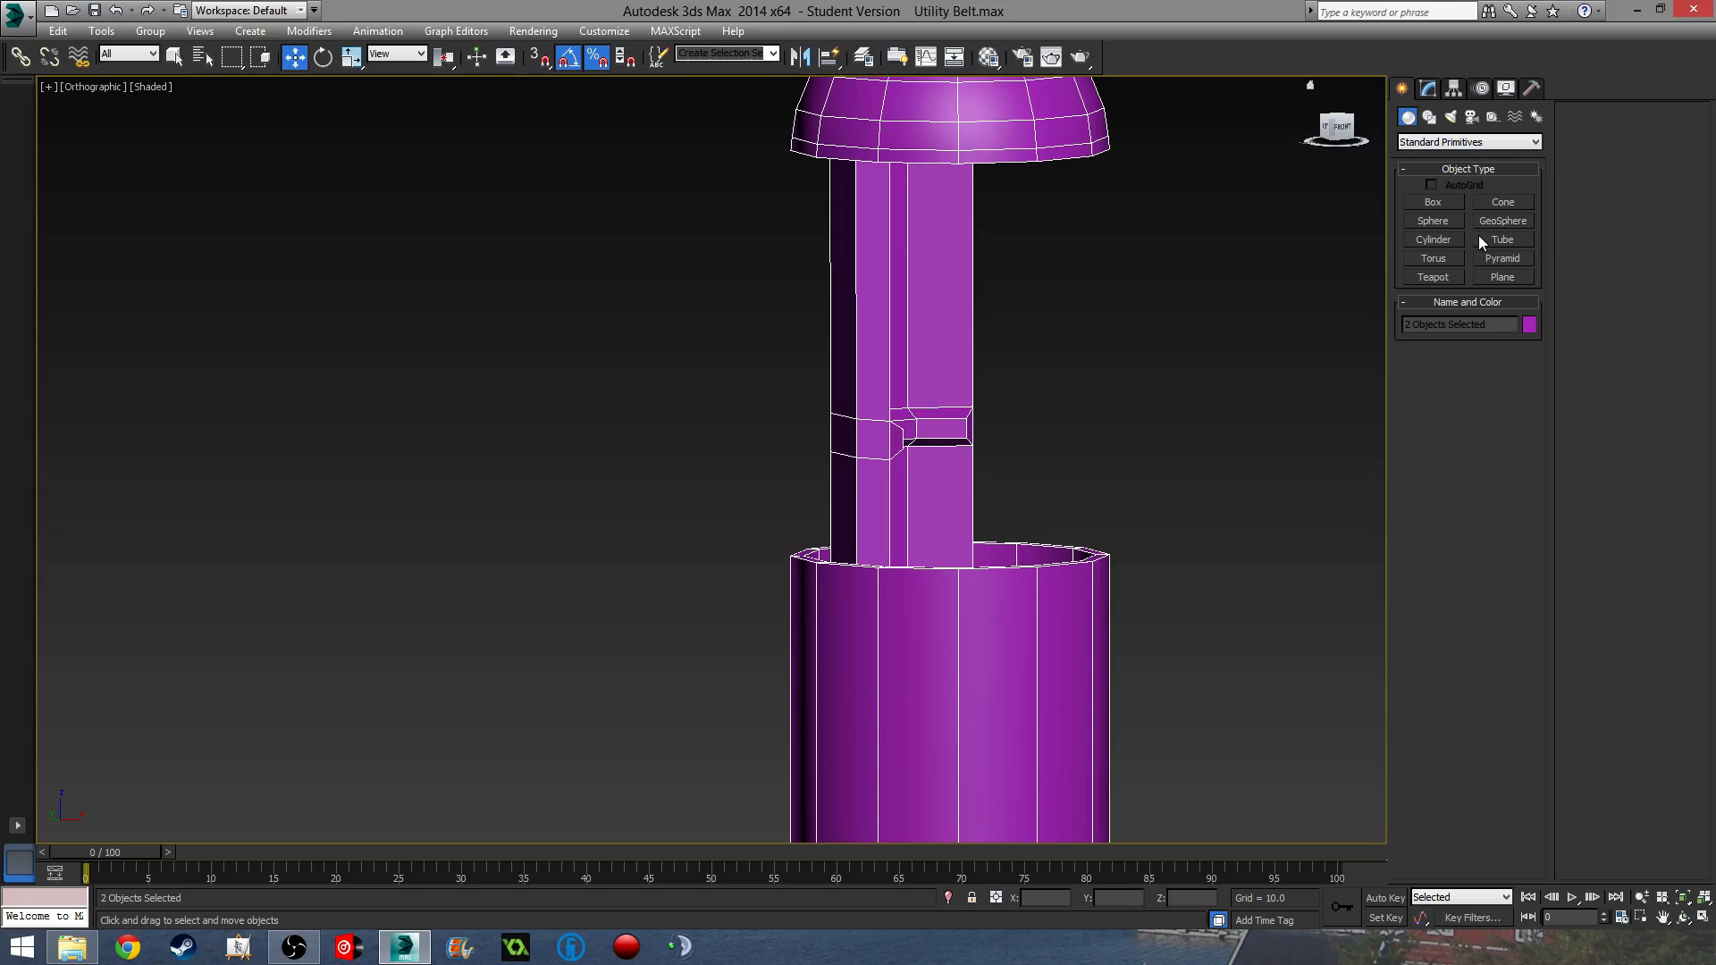
click(1433, 221)
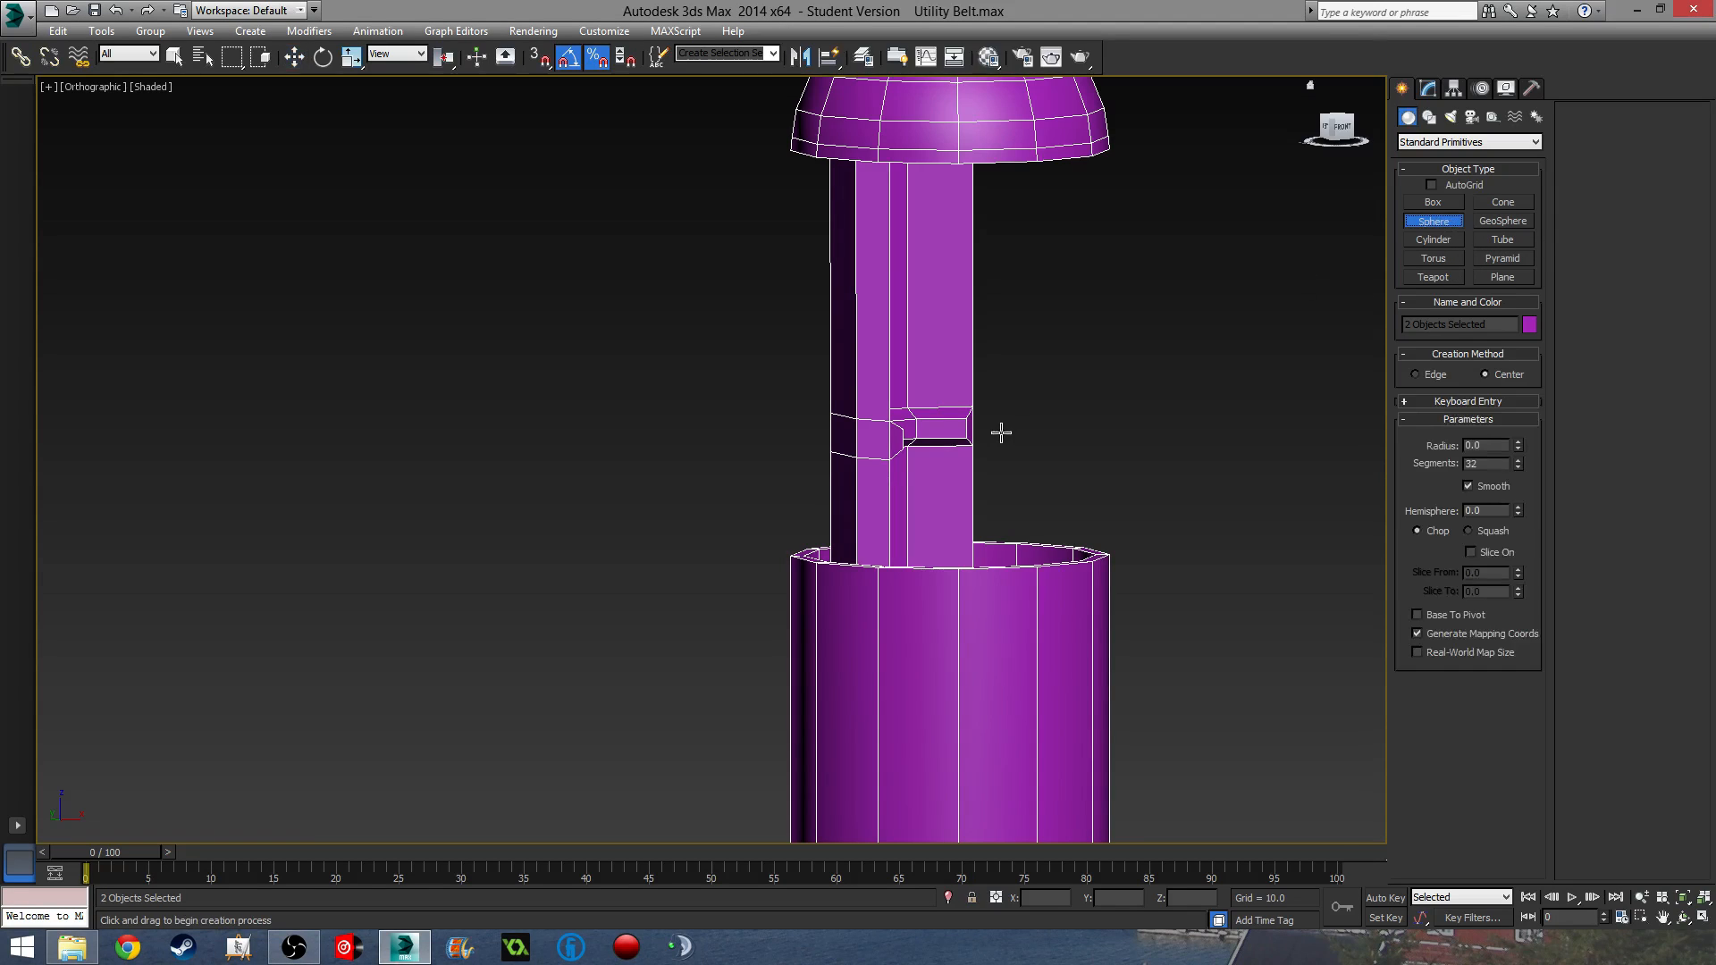
alt+middle_drag(1000, 433, 911, 429)
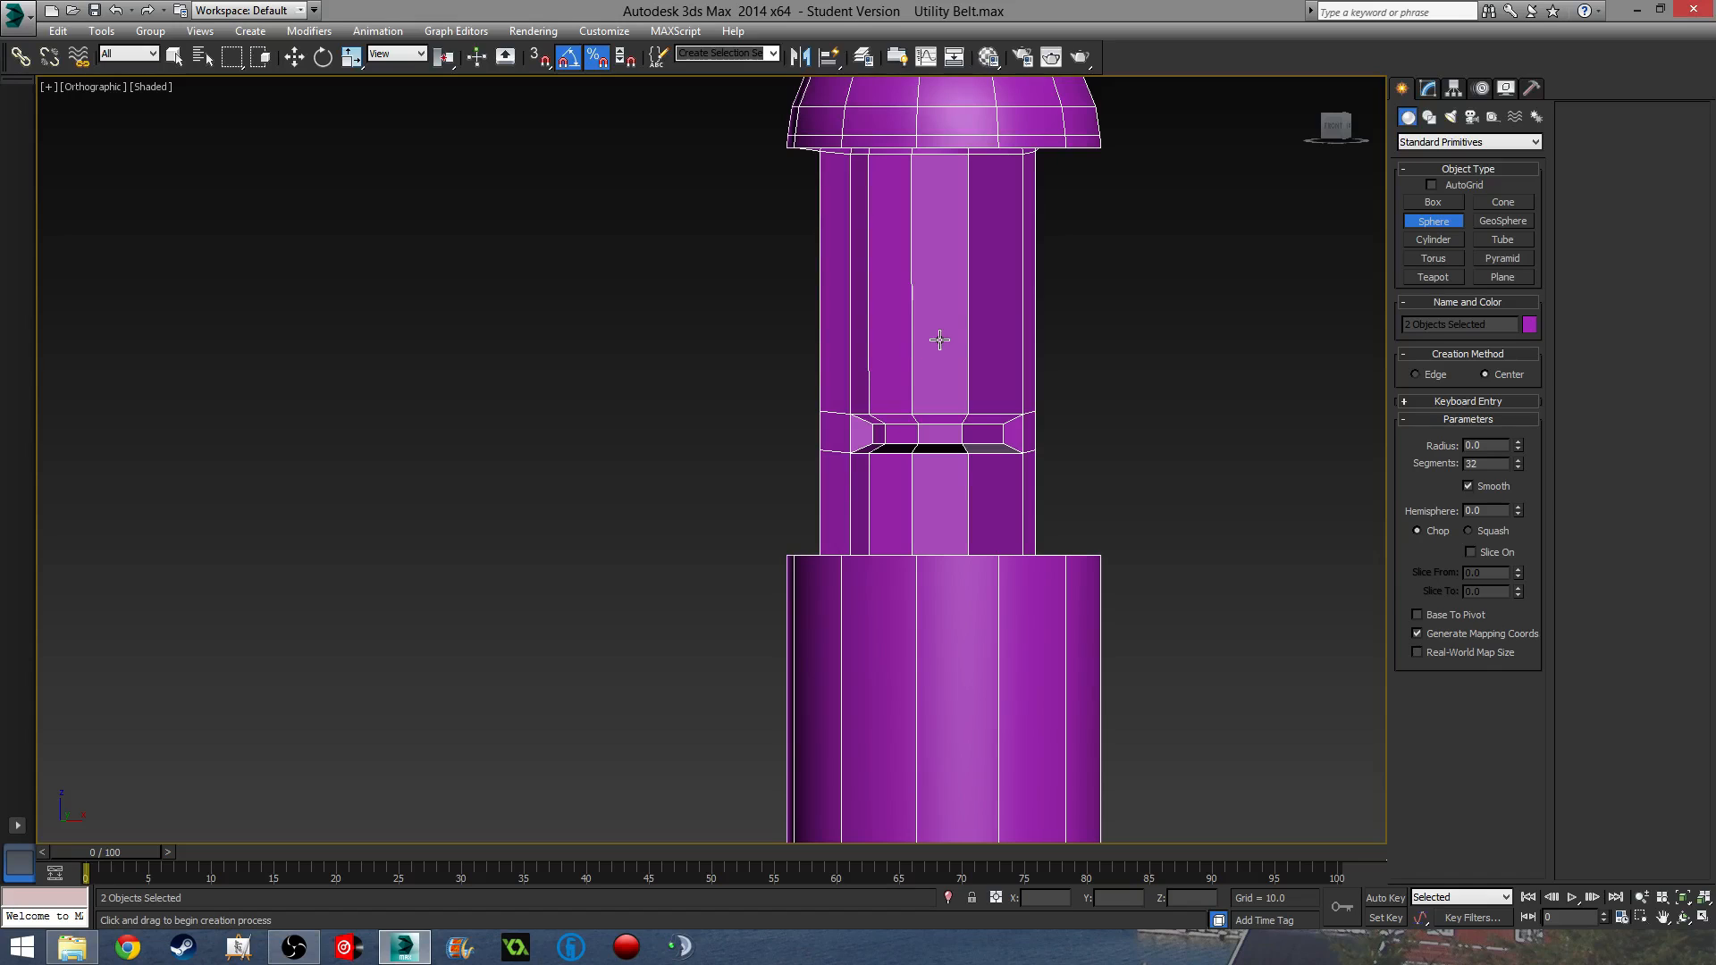
key(f)
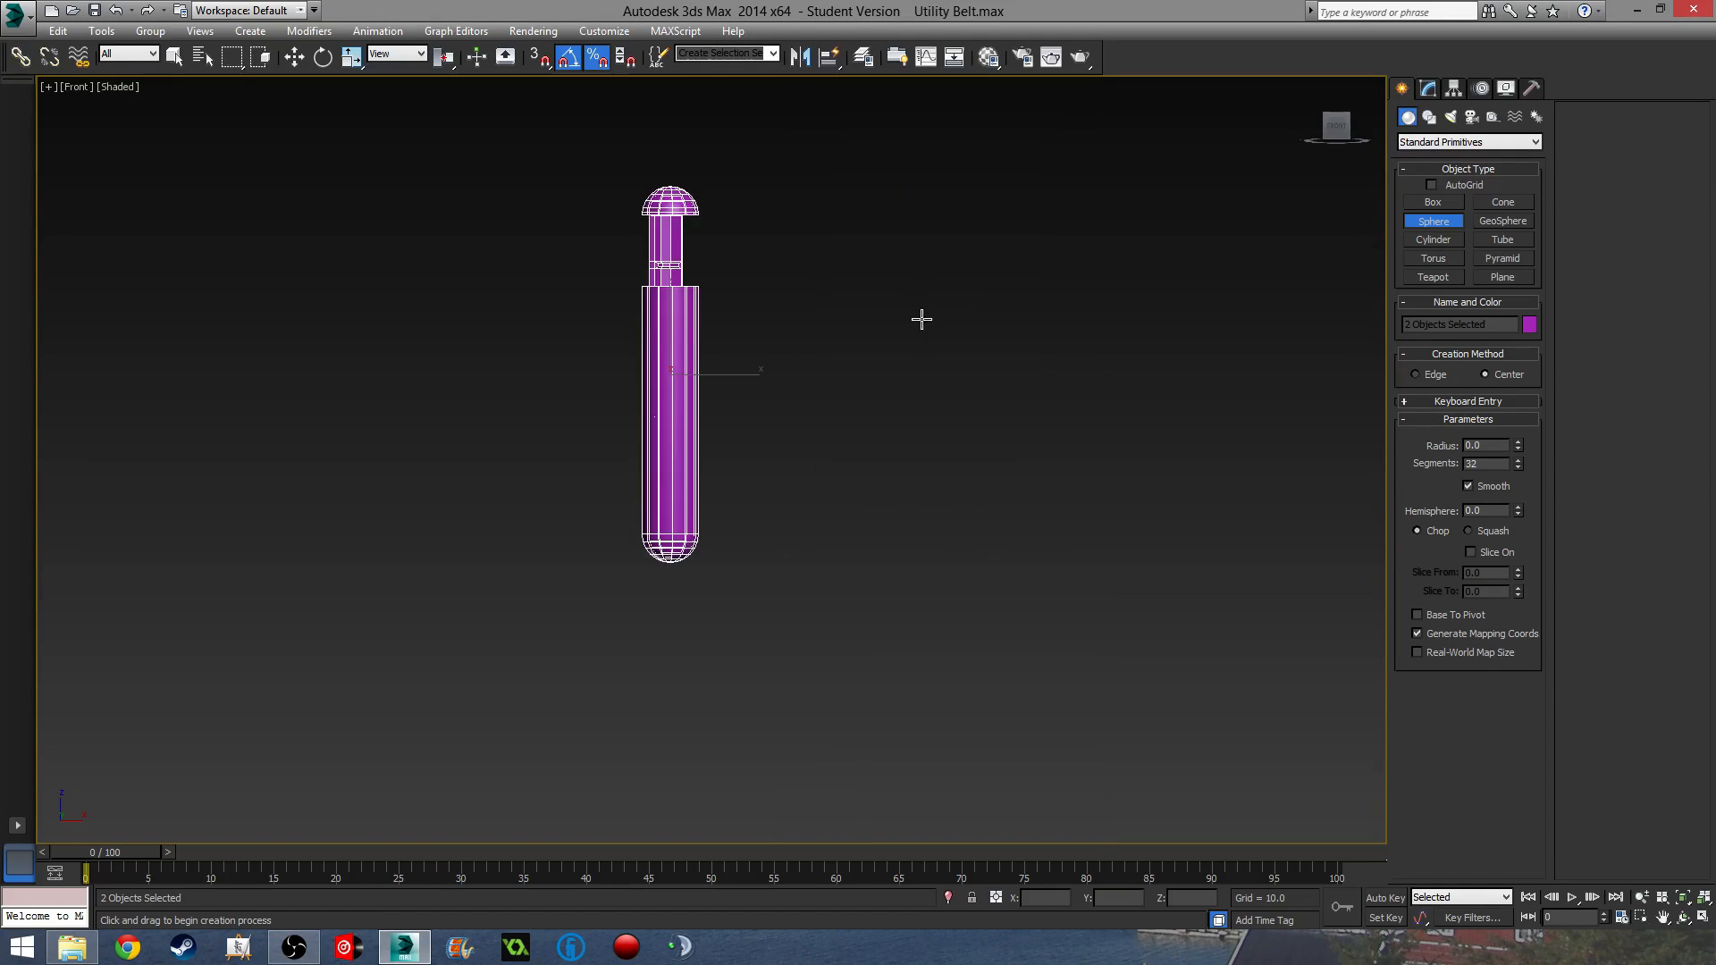
scroll(679, 286, up, 5)
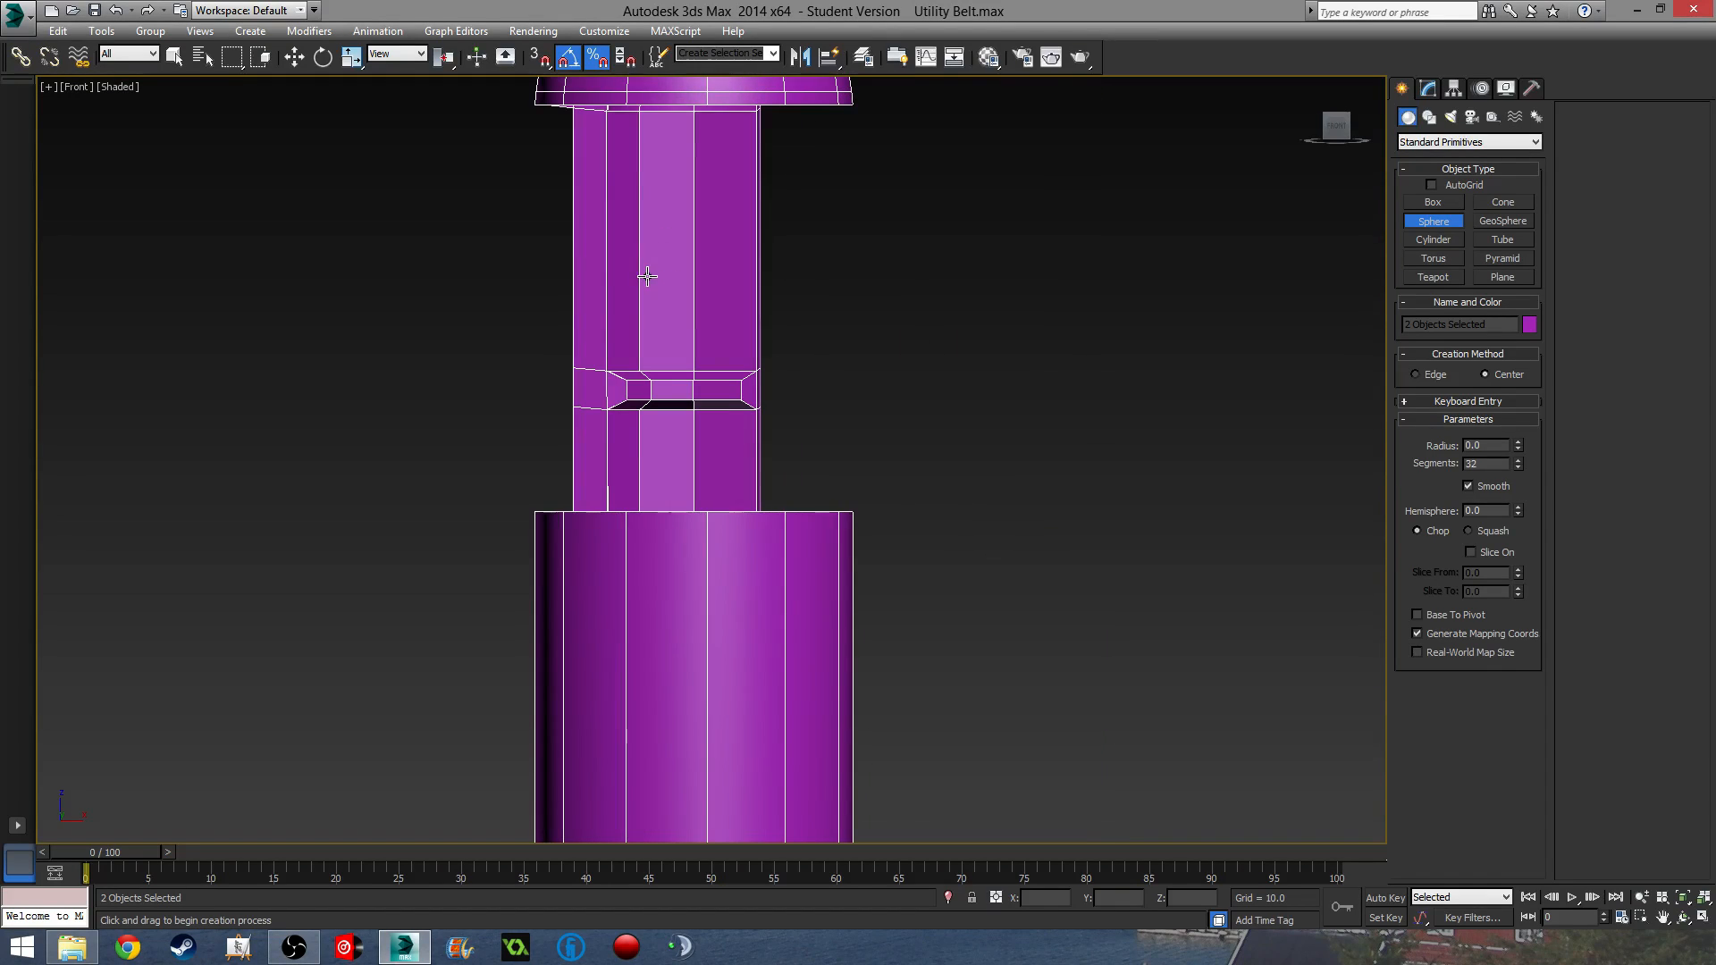
click(659, 281)
key(F3)
mouse_move(700, 325)
mouse_down()
mouse_move(718, 341)
mouse_move(709, 319)
mouse_up()
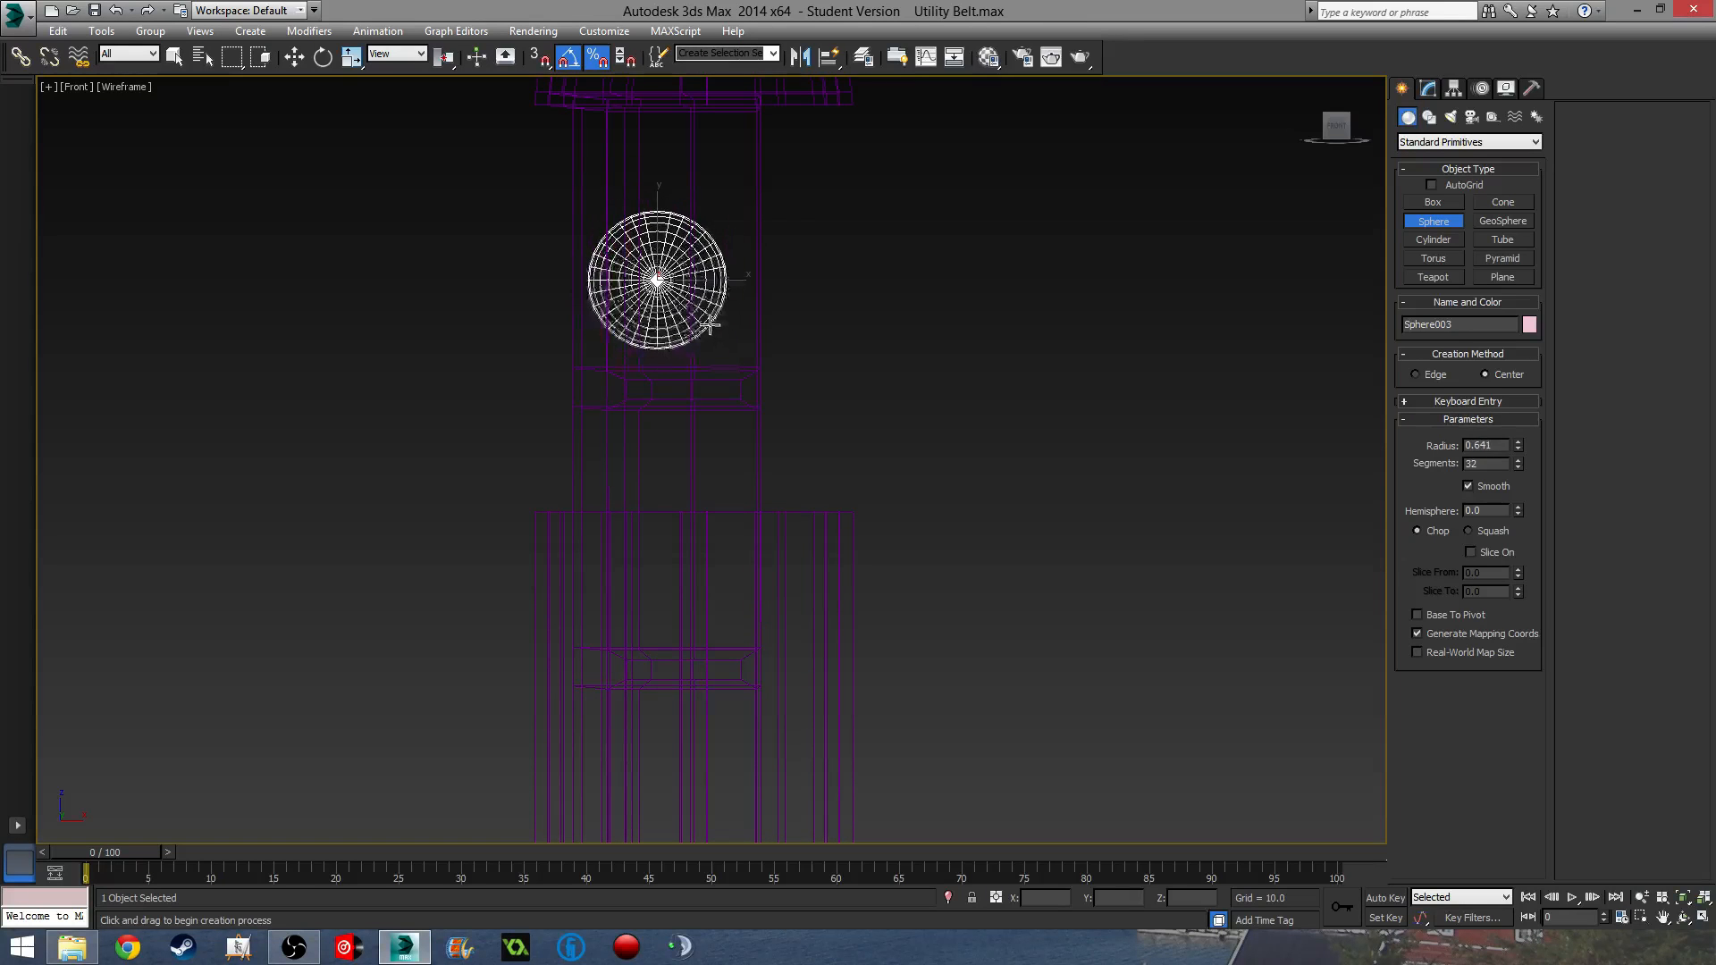
- Move the sphere back to the inner strip, to a Y position of -22.037
key(w)
key(alt+q)
alt+middle_drag(816, 452, 686, 490)
key(alt+q)
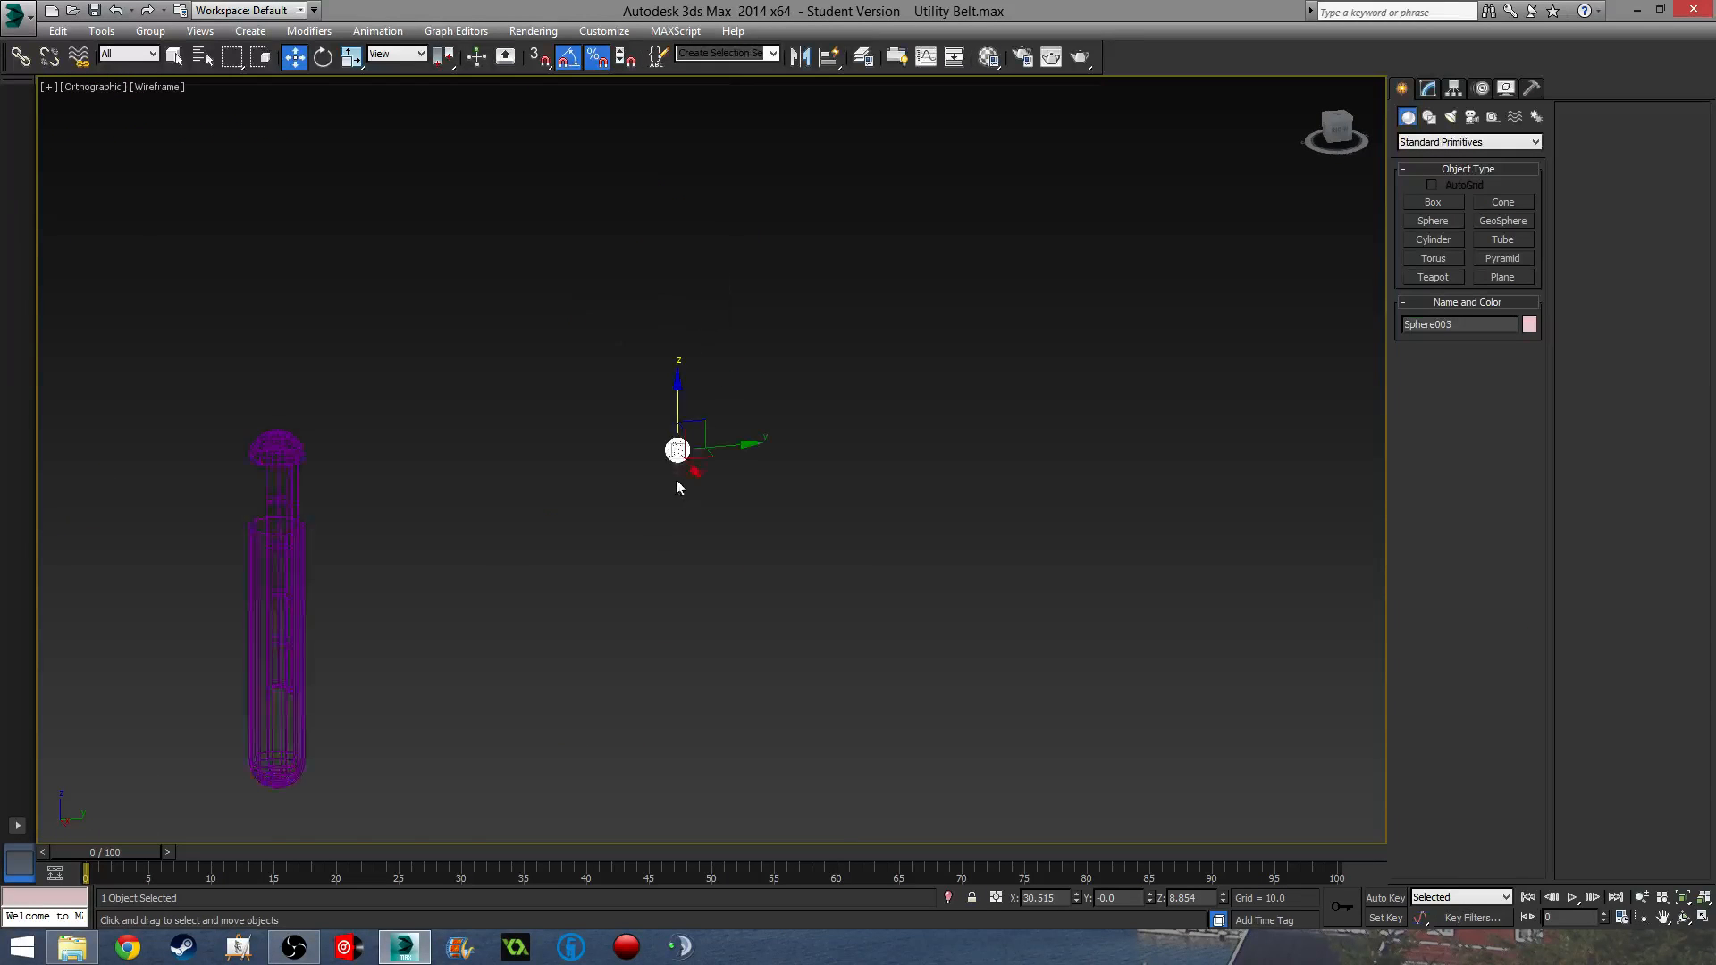
drag(677, 445, 328, 511)
alt+middle_drag(329, 511, 511, 486)
key(F3)
scroll(304, 483, up, 10)
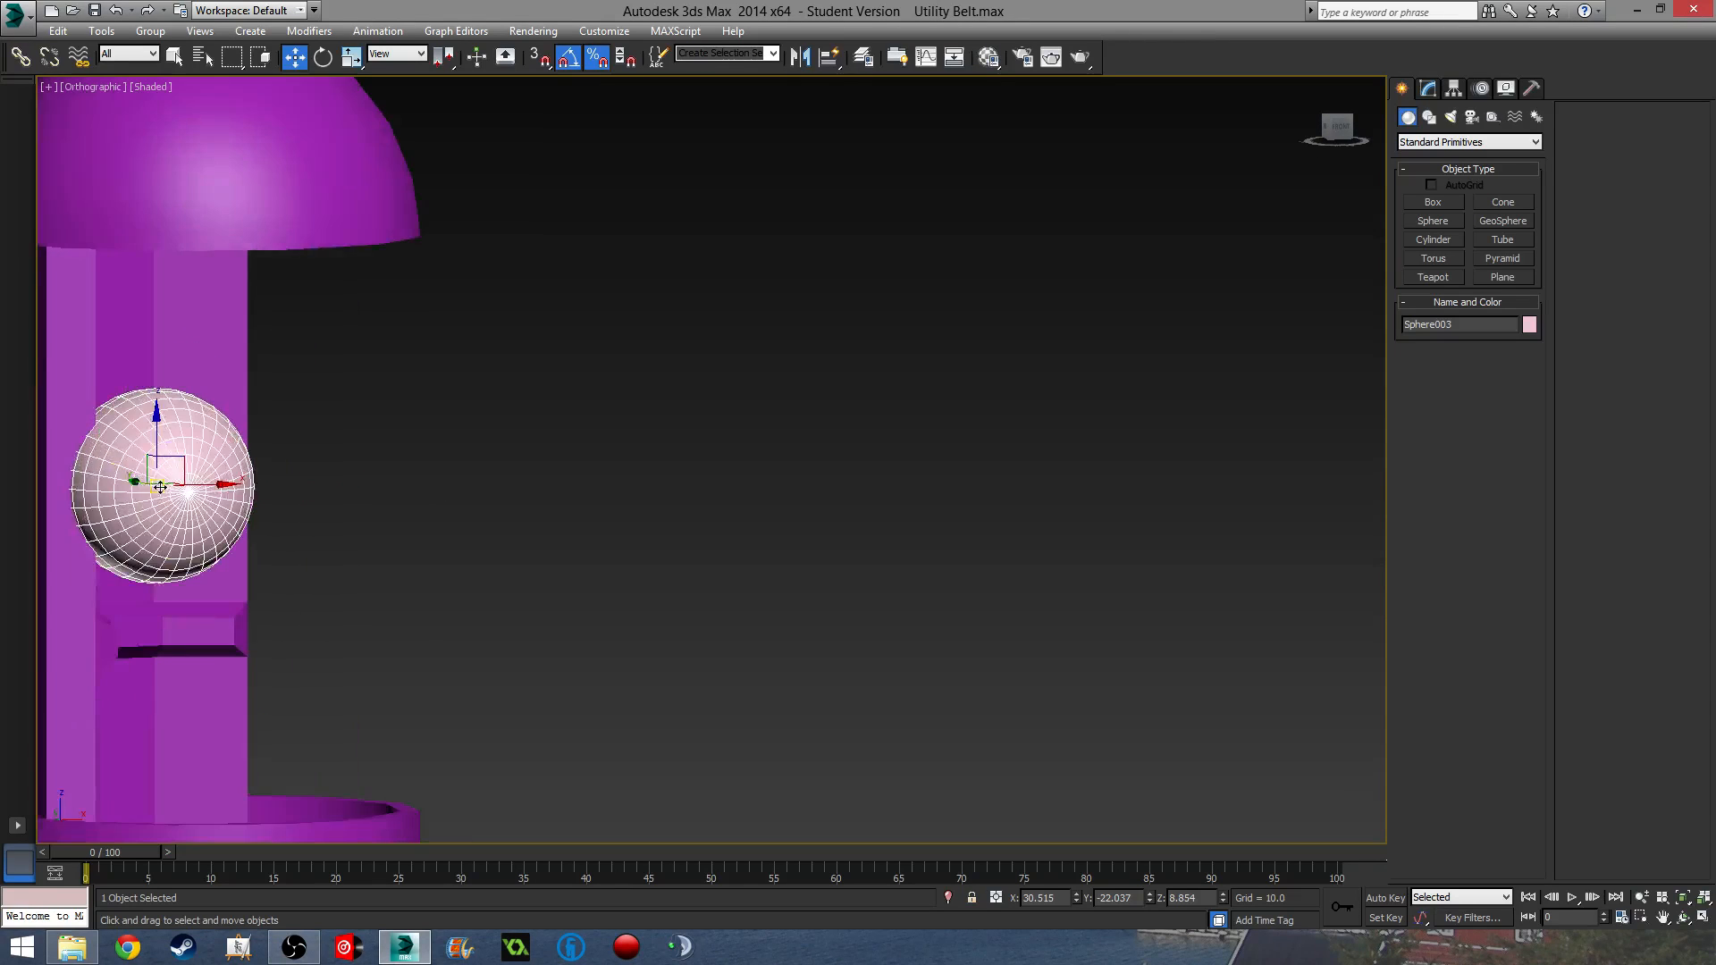
- Fit the sphere into the strip's upper compartment, at X 30.829, Y -21.637 and Z 9.149
drag(197, 502, 261, 520)
key(e)
middle_drag(298, 547, 142, 544)
scroll(368, 461, down, 3)
key(w)
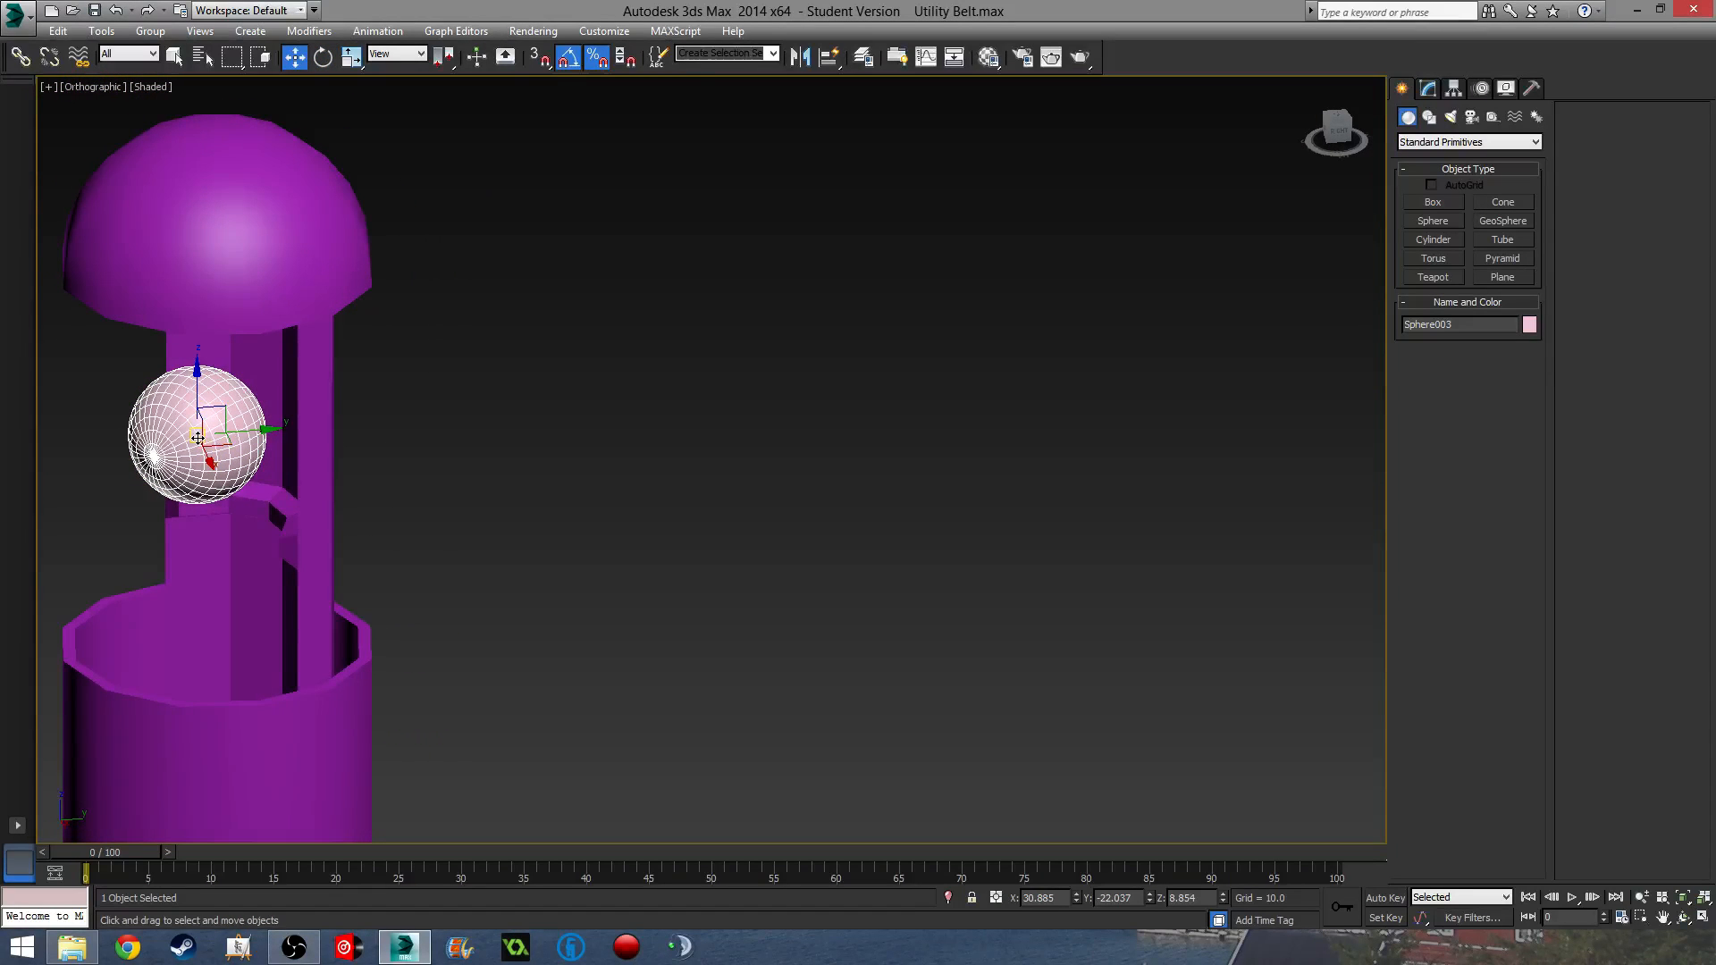
drag(200, 437, 241, 404)
alt+middle_drag(241, 404, 376, 373)
scroll(375, 373, down, 5)
alt+middle_drag(357, 472, 299, 693)
scroll(302, 418, up, 5)
scroll(297, 574, down, 4)
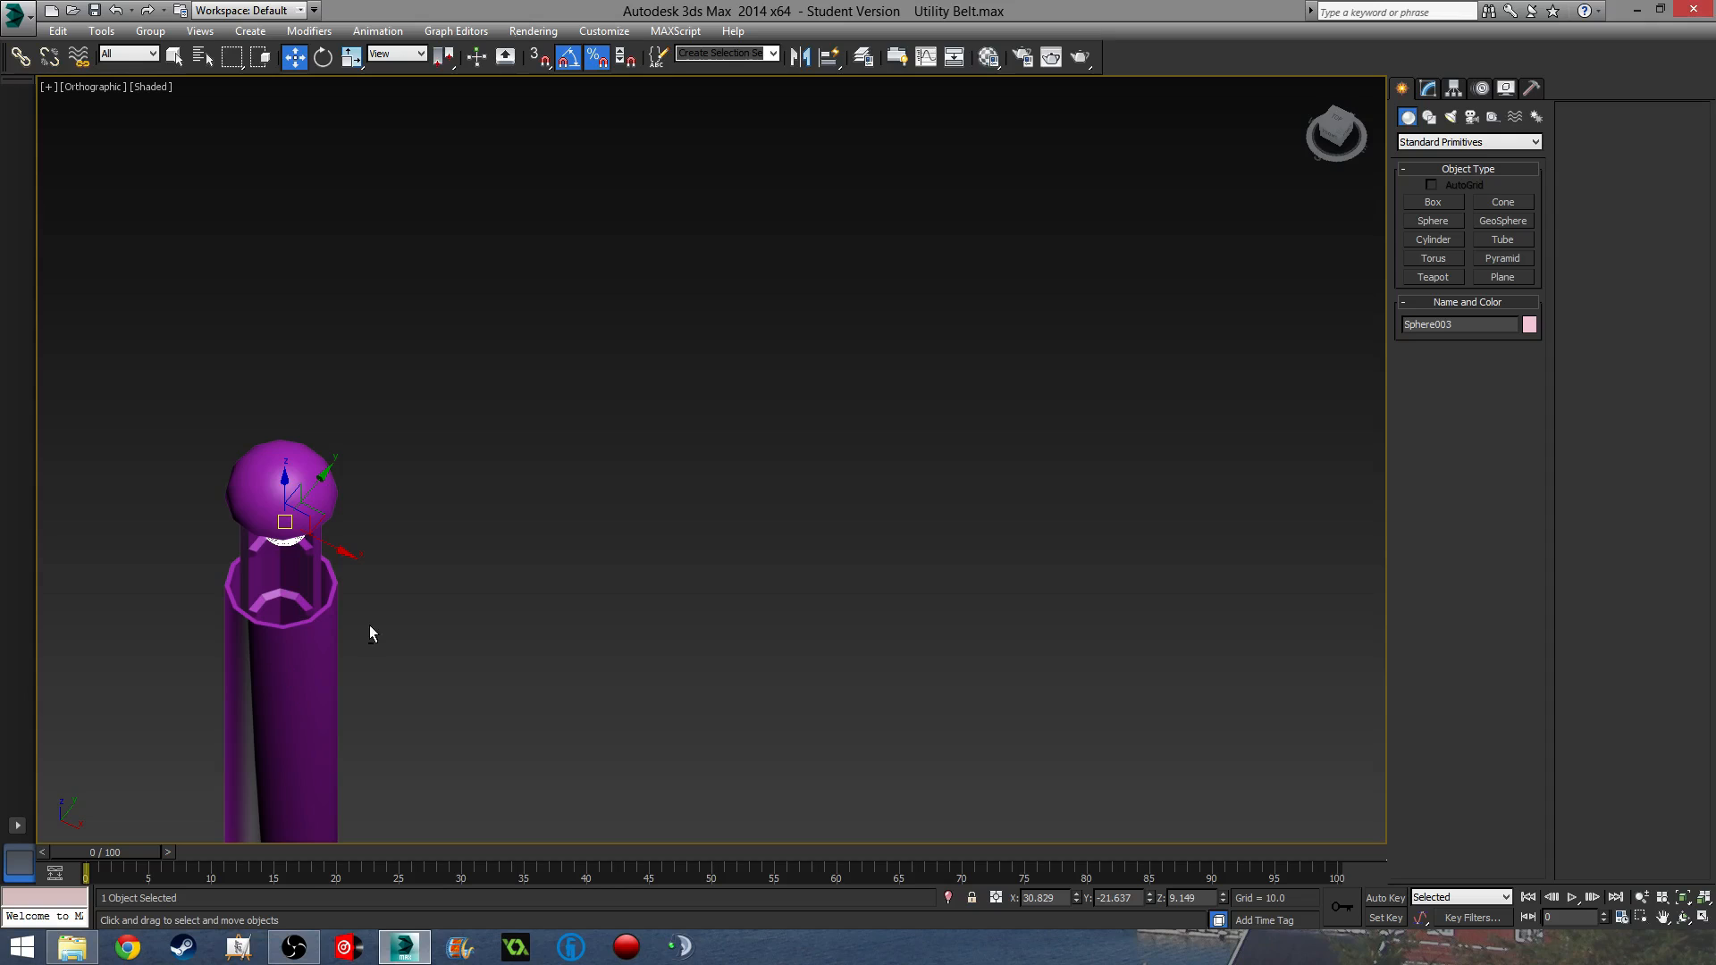
- Check the sphere's fit against the strip and delete the sphere
alt+middle_drag(371, 633, 372, 575)
scroll(276, 539, up, 8)
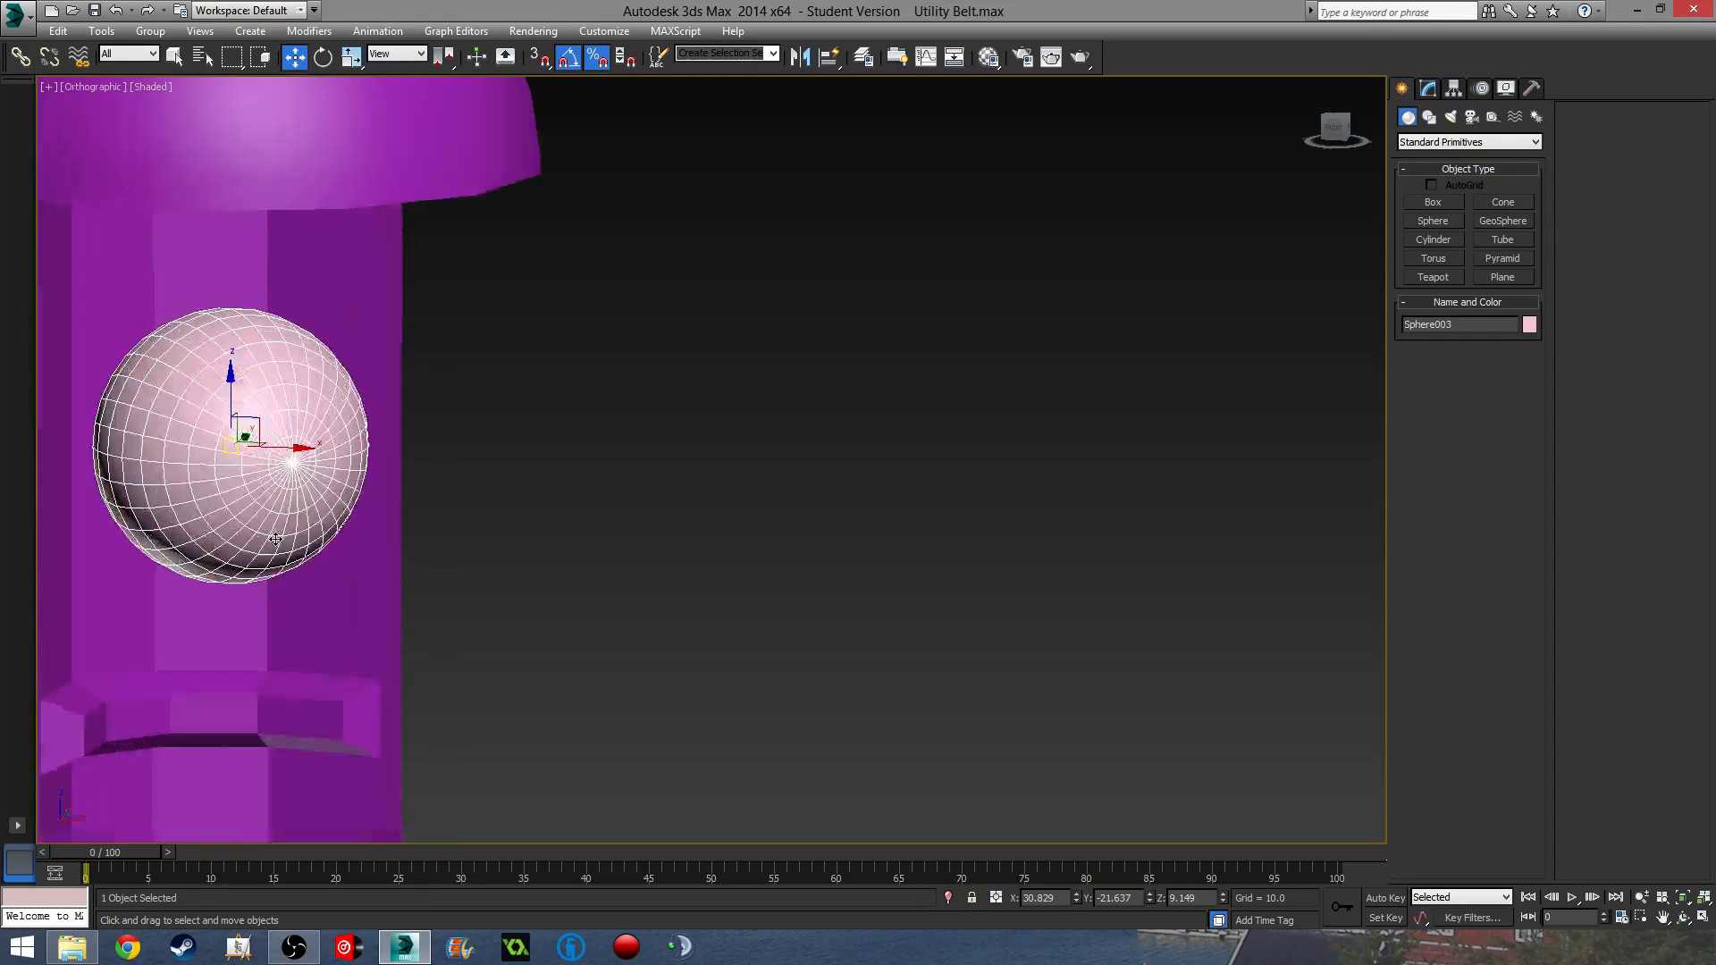
middle_drag(275, 540, 334, 491)
scroll(333, 492, down, 4)
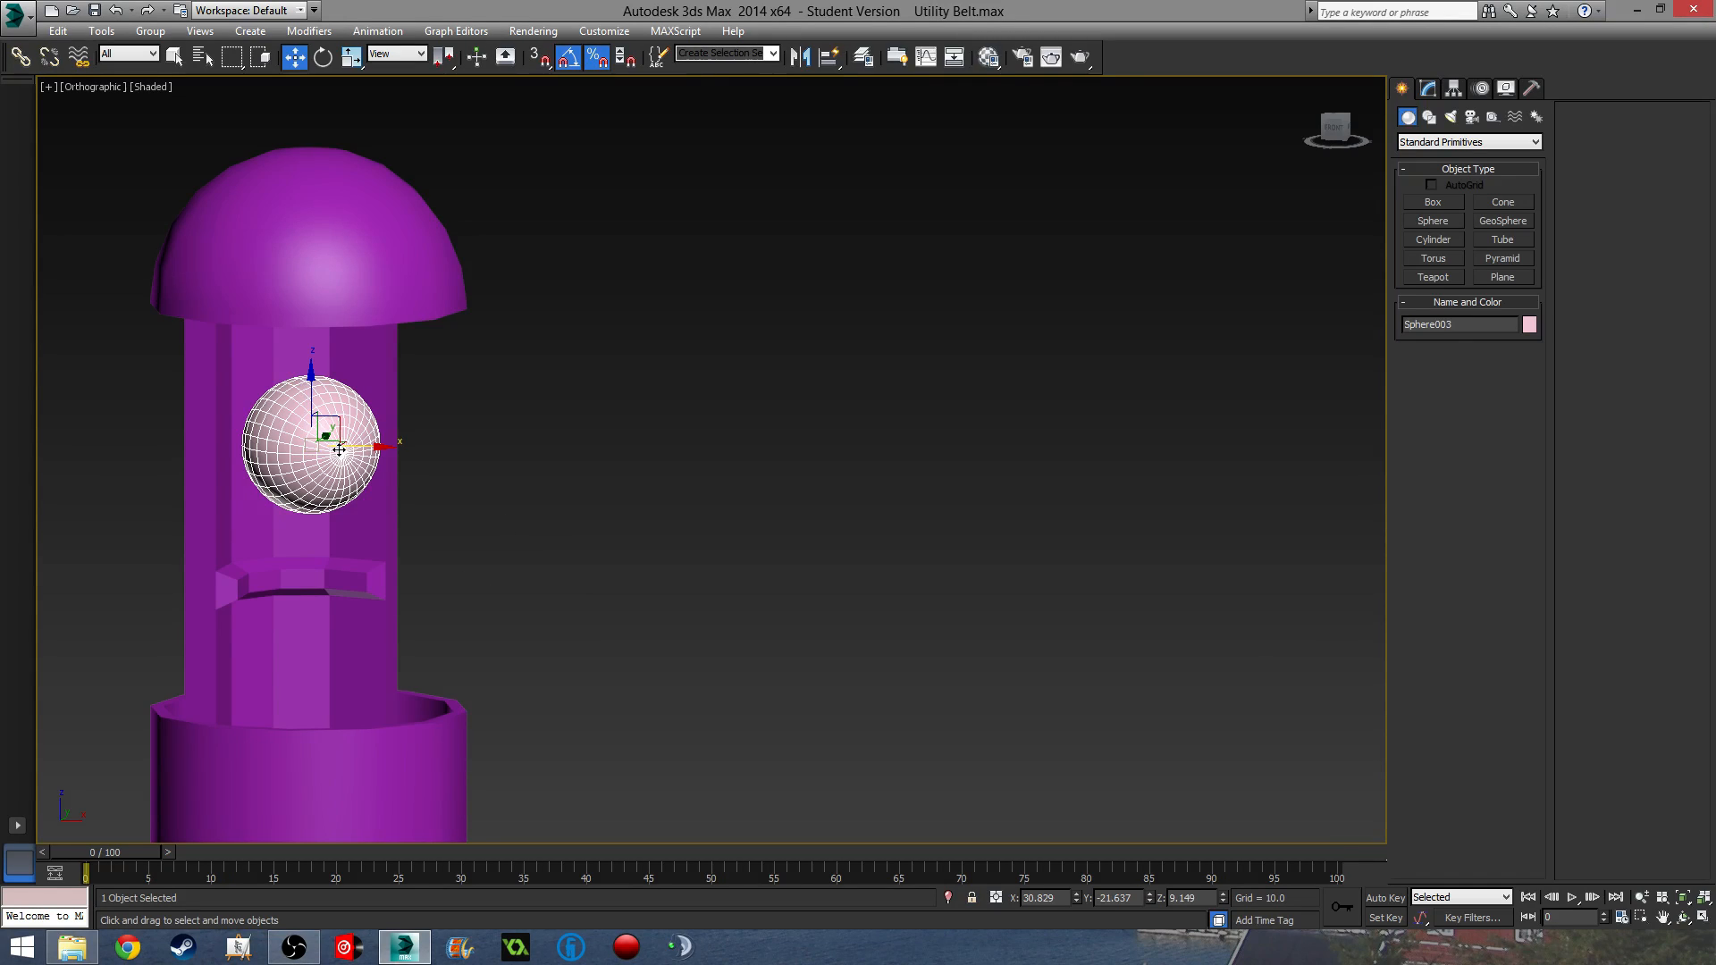
key(Delete)
- Create a capsule centred on the lid in the top wireframe view, with a radius of about 1.056 and a height of about 2.908
middle_drag(387, 532, 403, 471)
key(t)
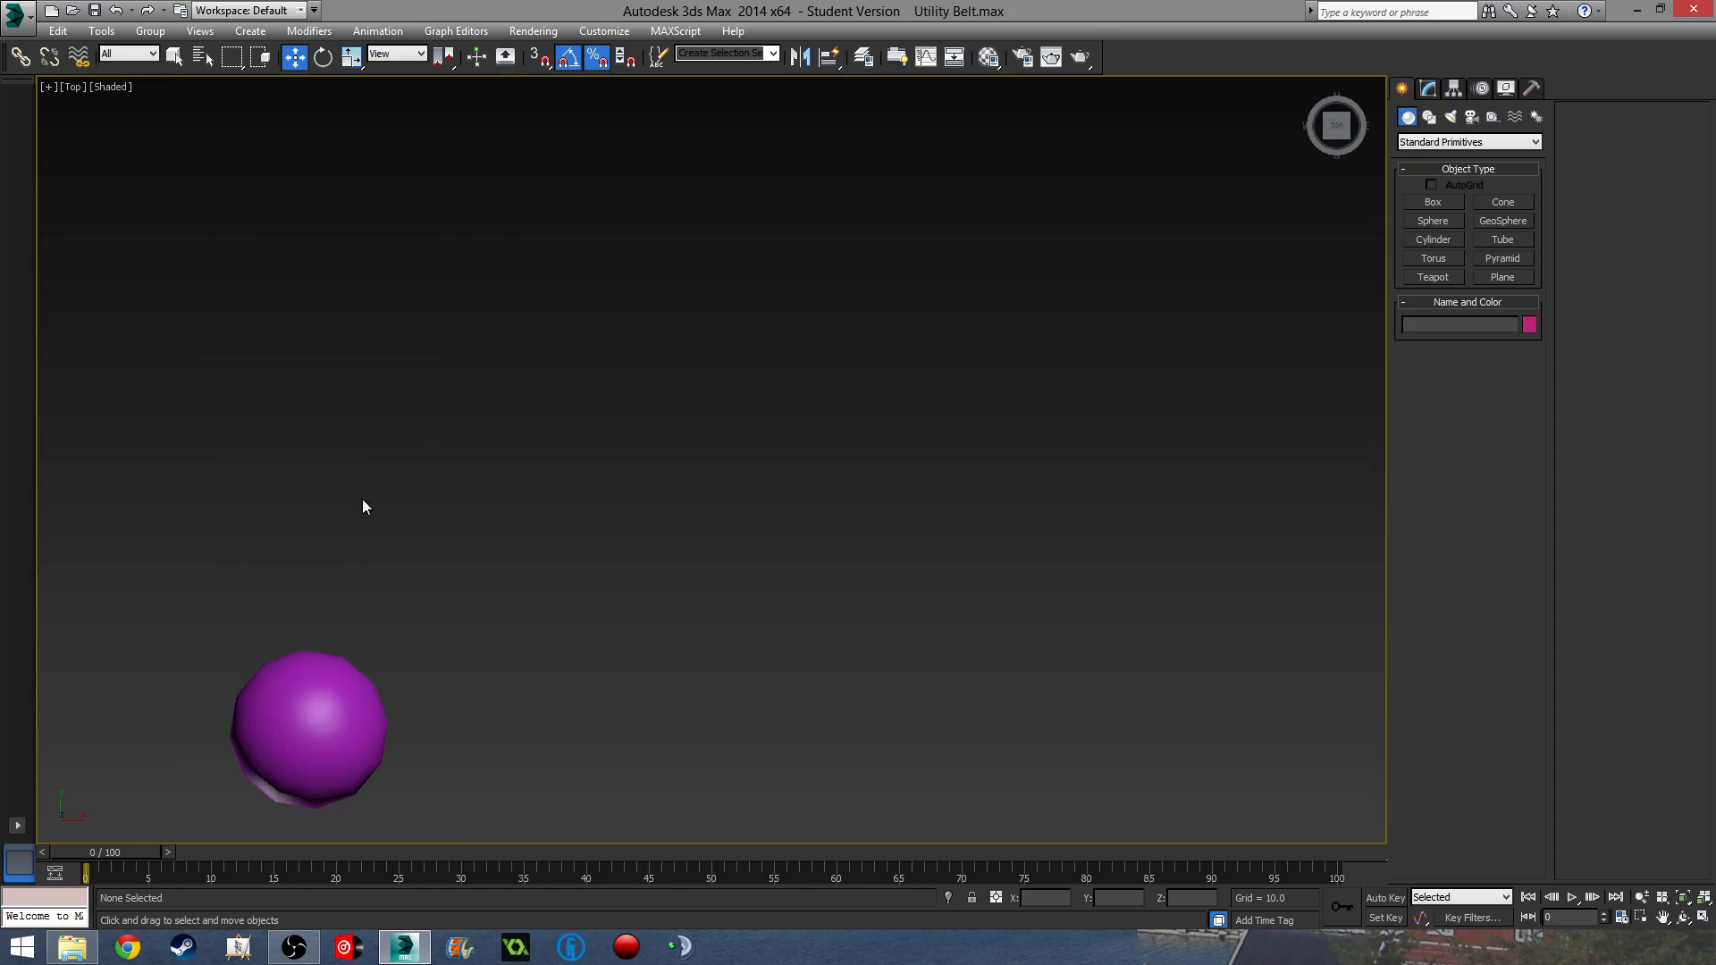
scroll(291, 738, up, 3)
middle_drag(354, 697, 421, 462)
middle_drag(533, 545, 510, 605)
key(F3)
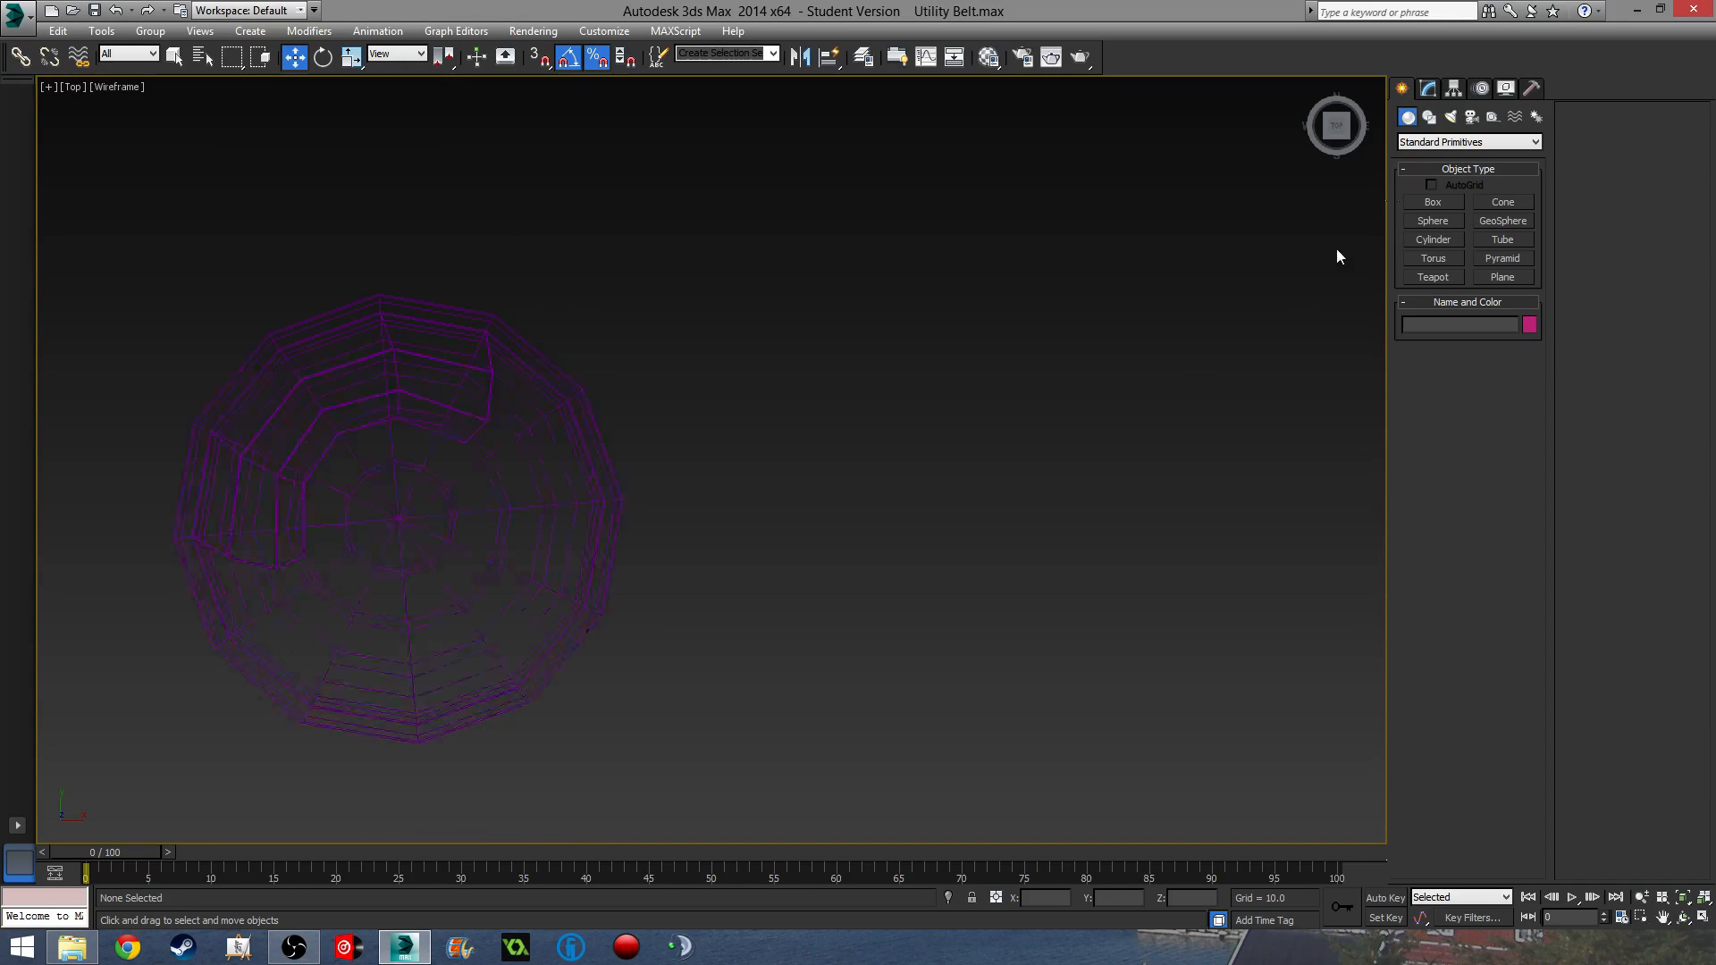
click(1435, 143)
click(1452, 166)
click(1509, 221)
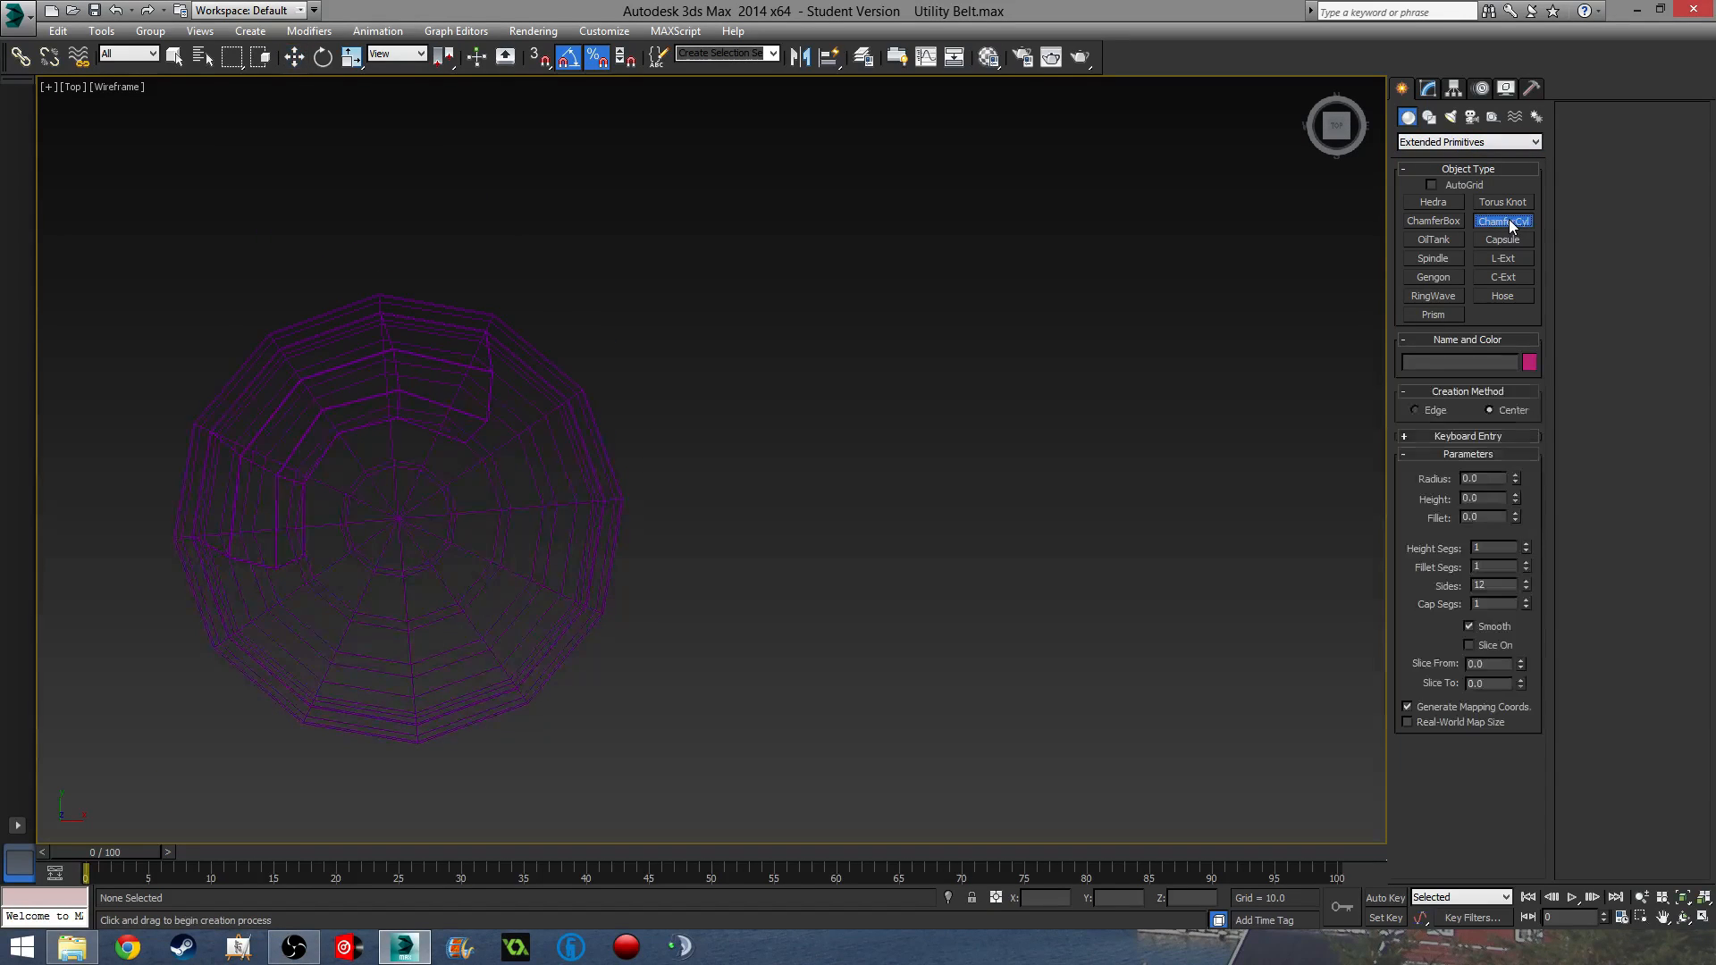
click(1445, 222)
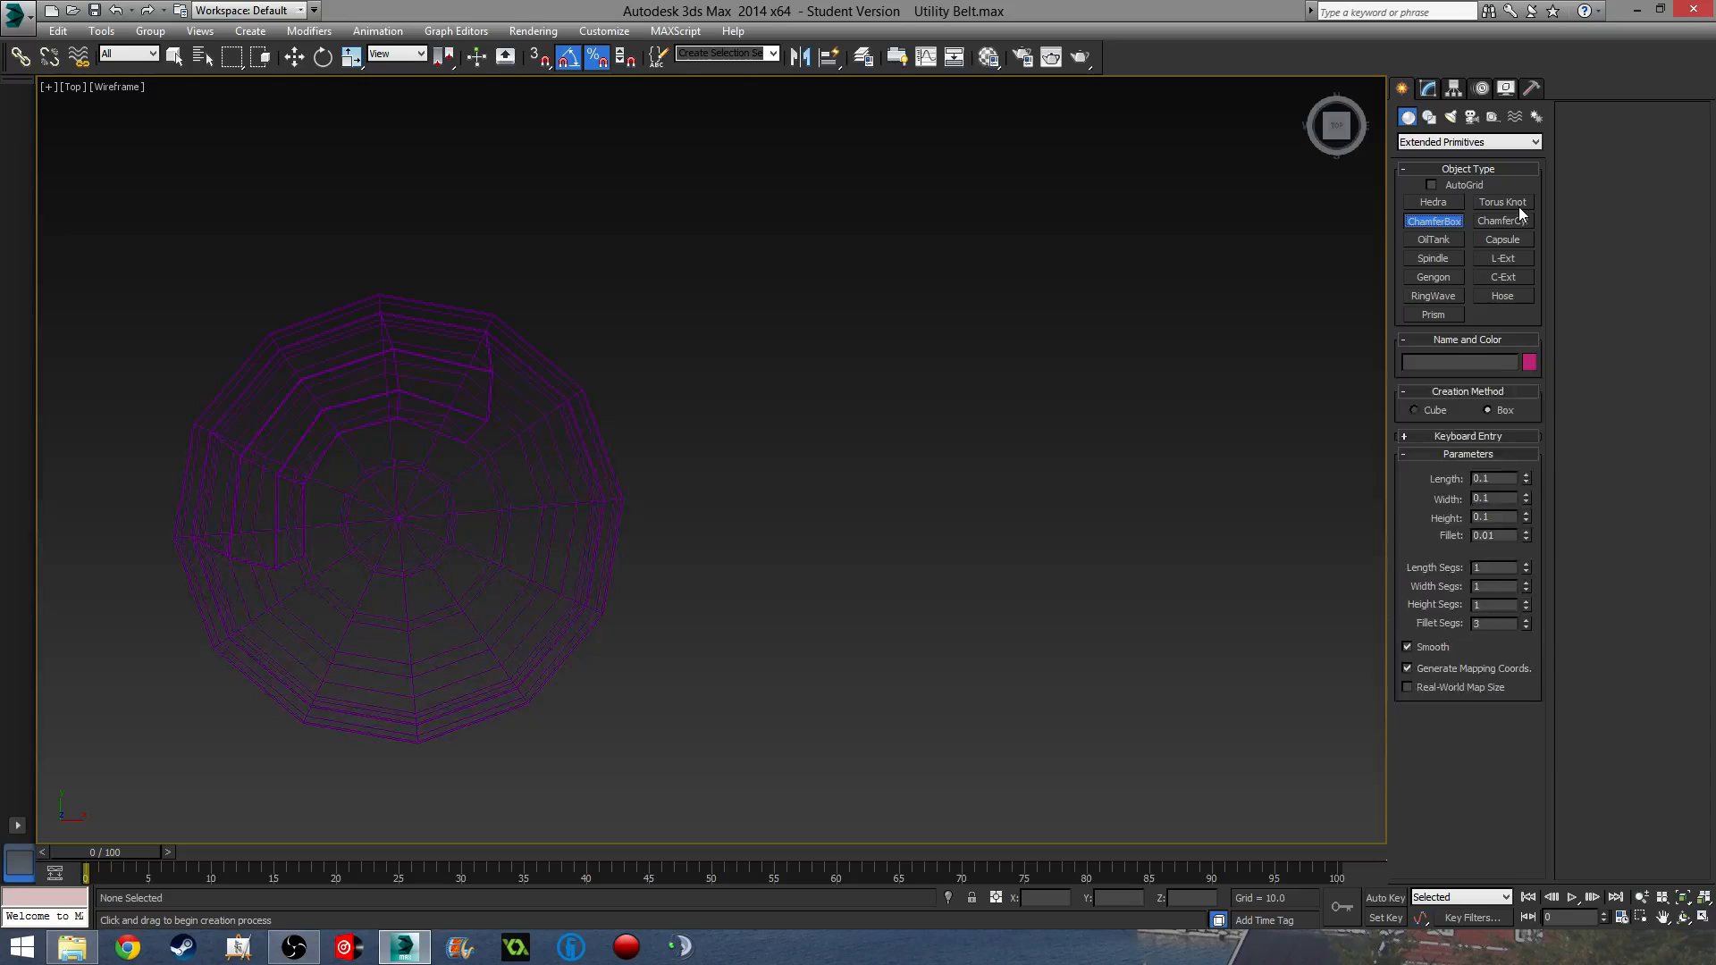
click(1503, 239)
scroll(534, 508, up, 5)
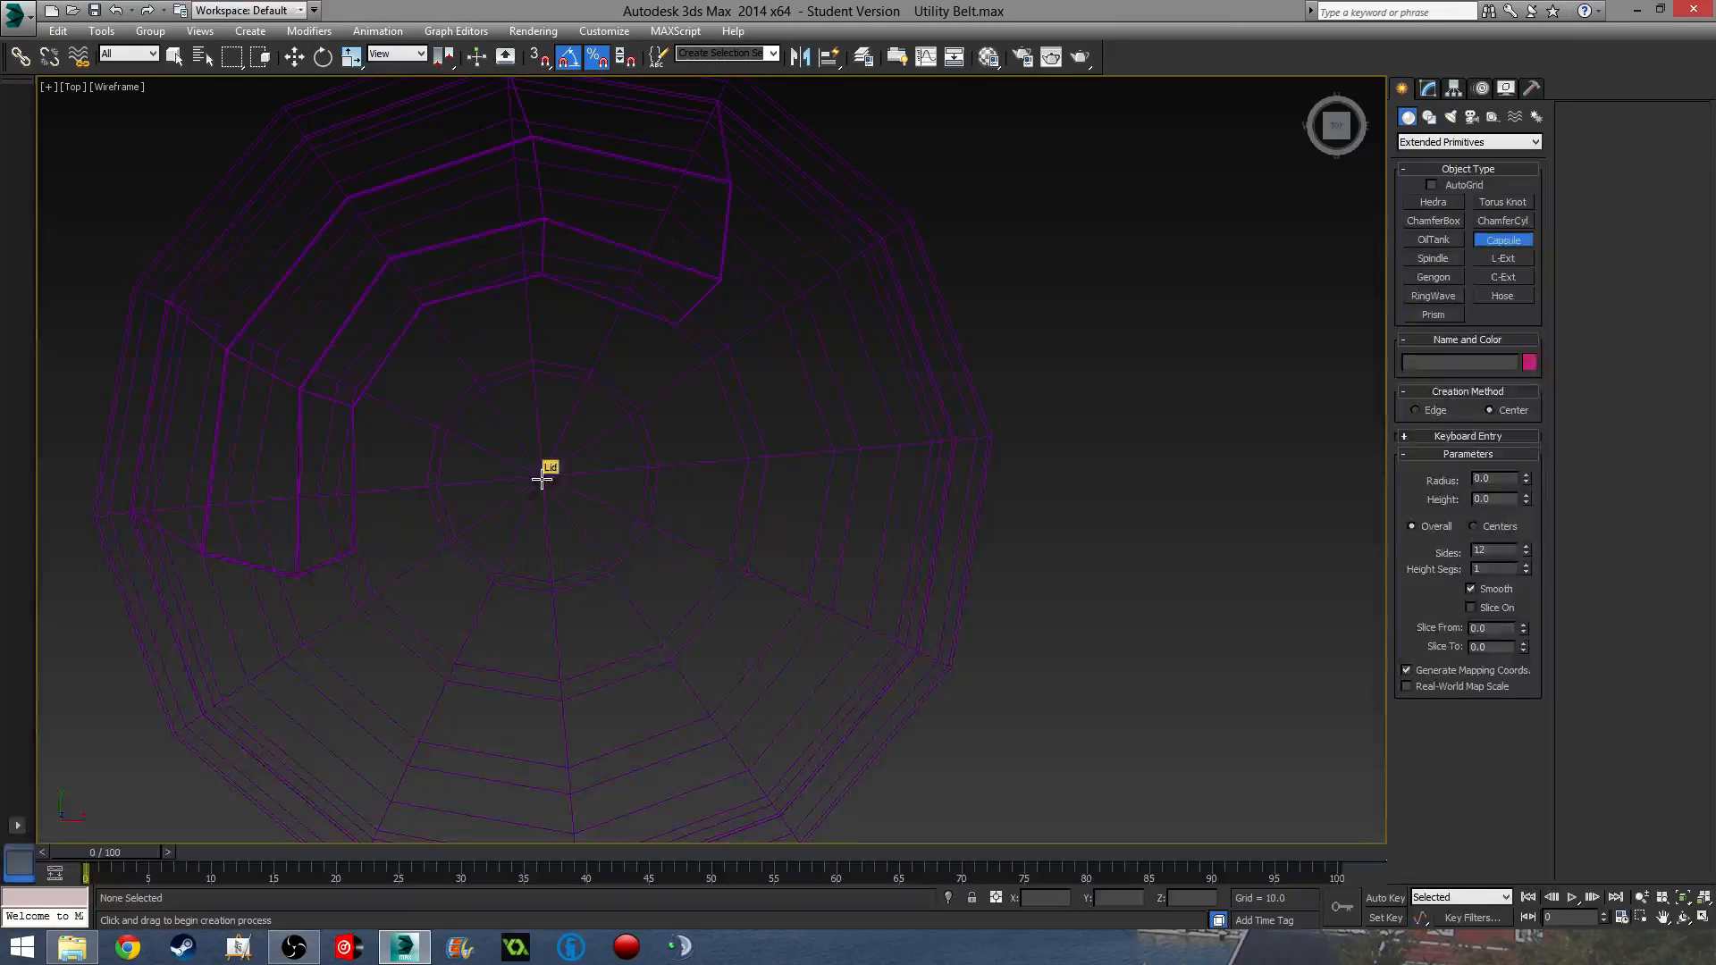
drag(541, 480, 696, 761)
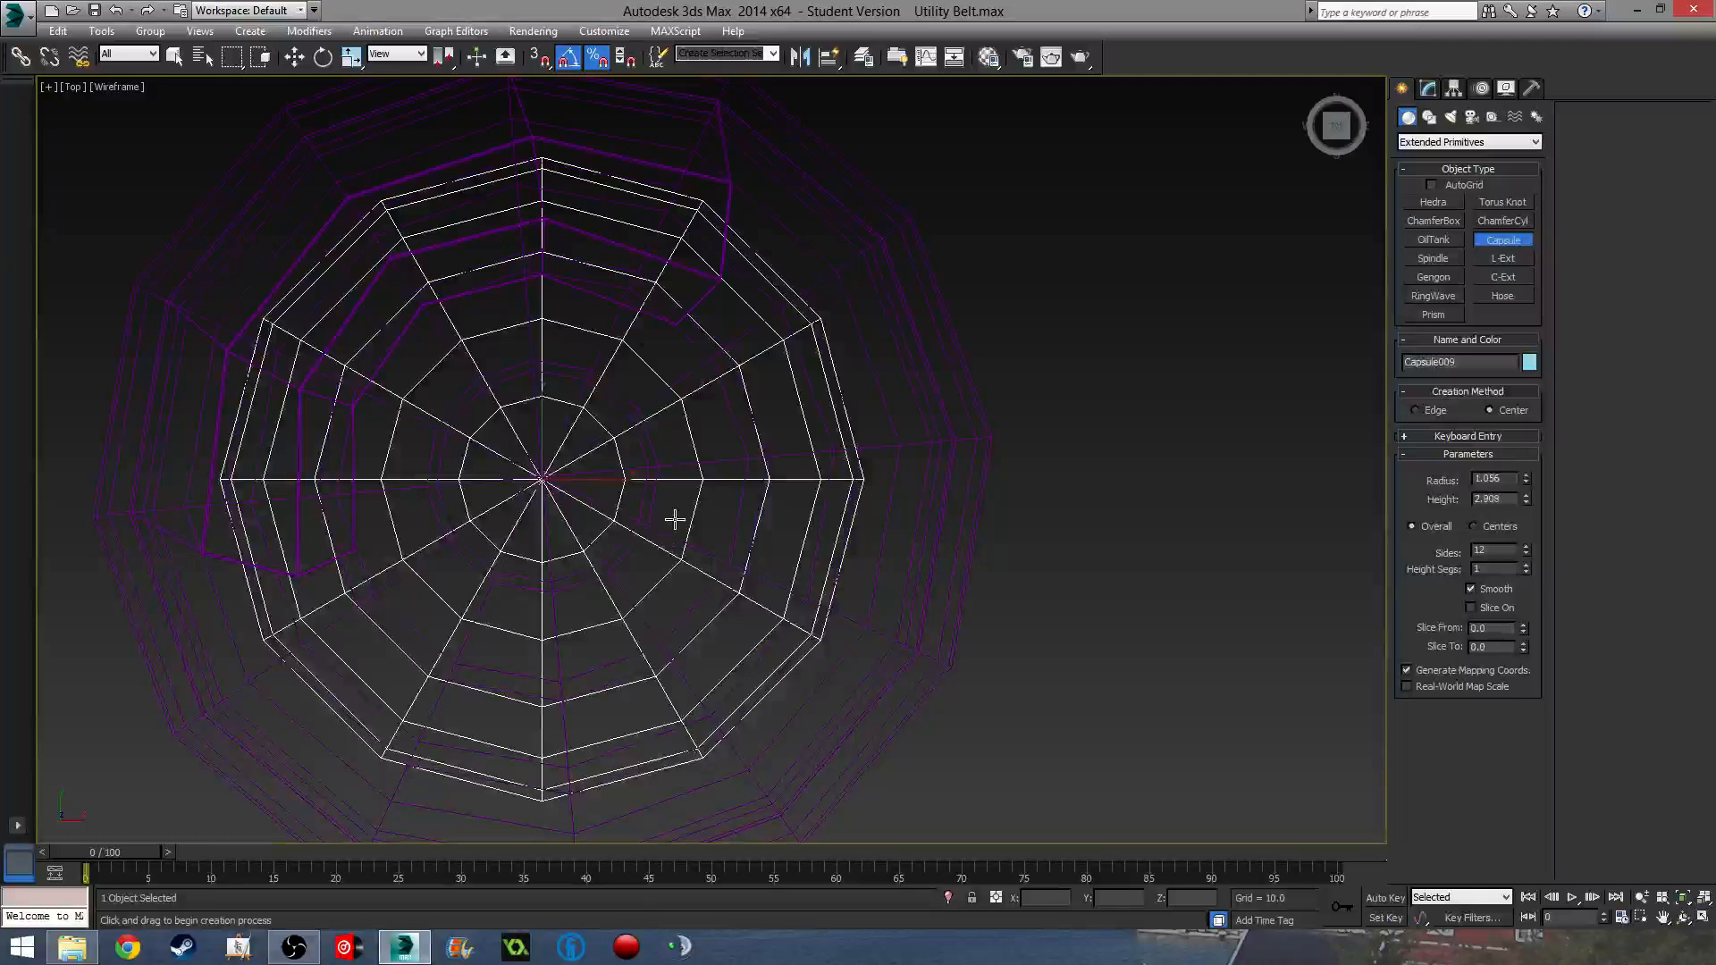
- Raise the capsule into the strip's upper compartment just beneath the lid, to a Z position of 7.884
scroll(638, 537, down, 12)
key(f)
middle_drag(623, 627, 631, 733)
scroll(693, 480, up, 4)
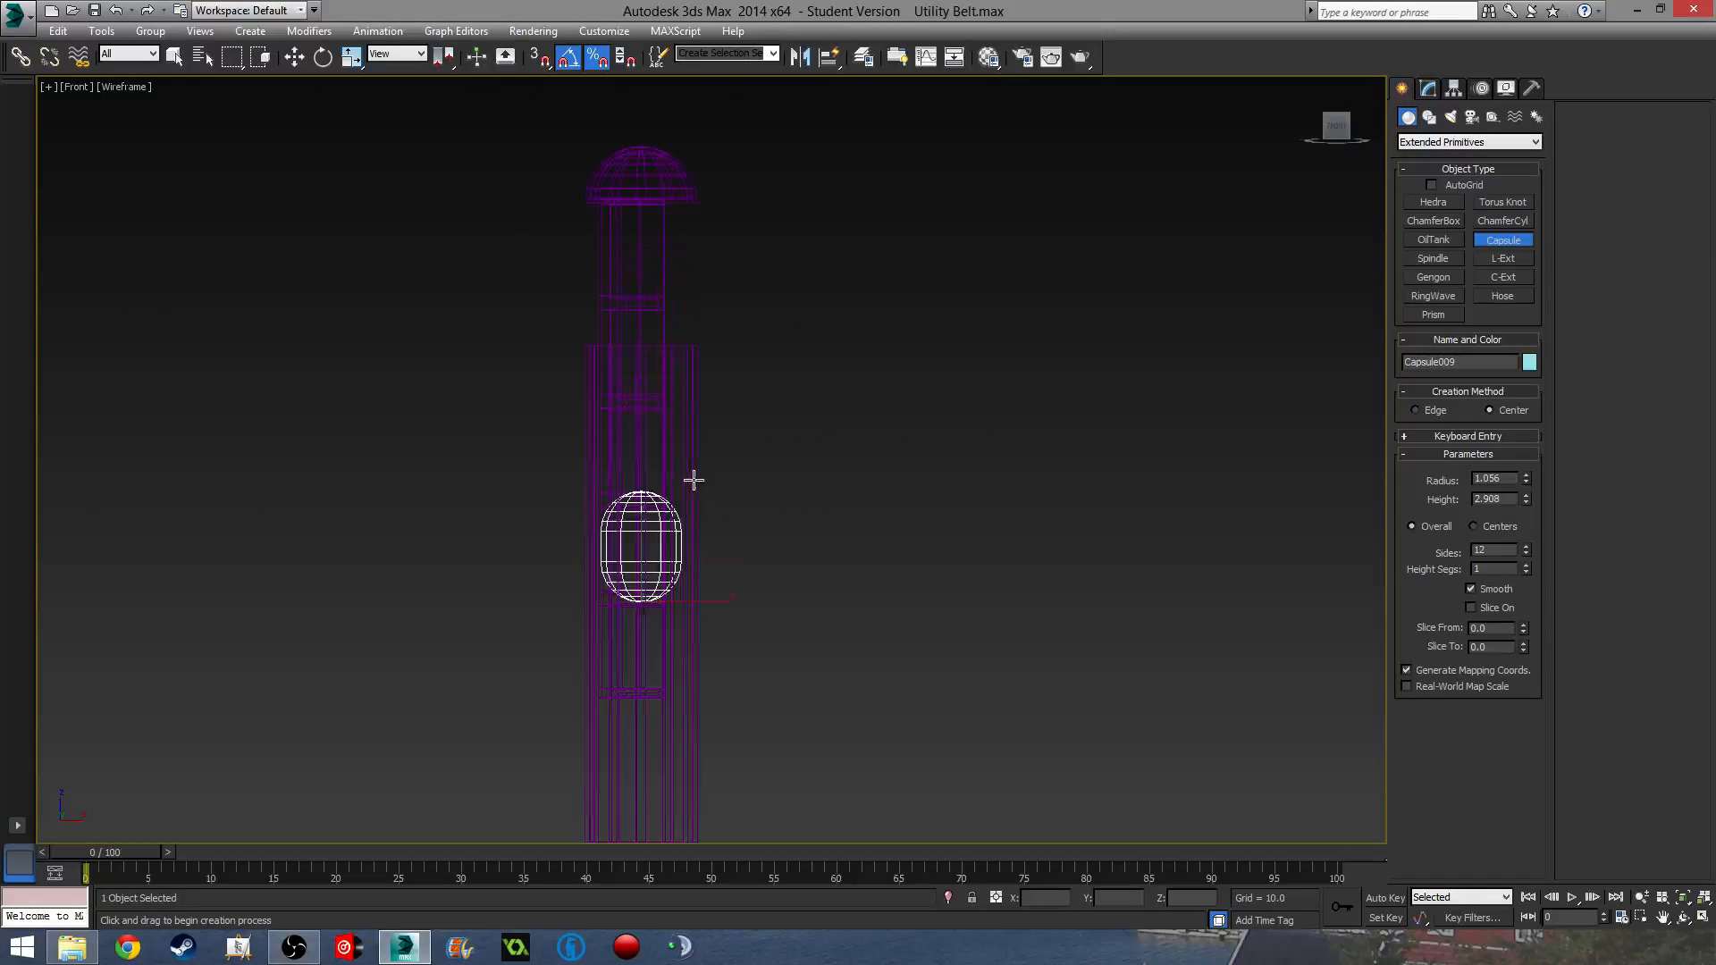
middle_drag(683, 598, 674, 651)
key(w)
drag(634, 597, 651, 299)
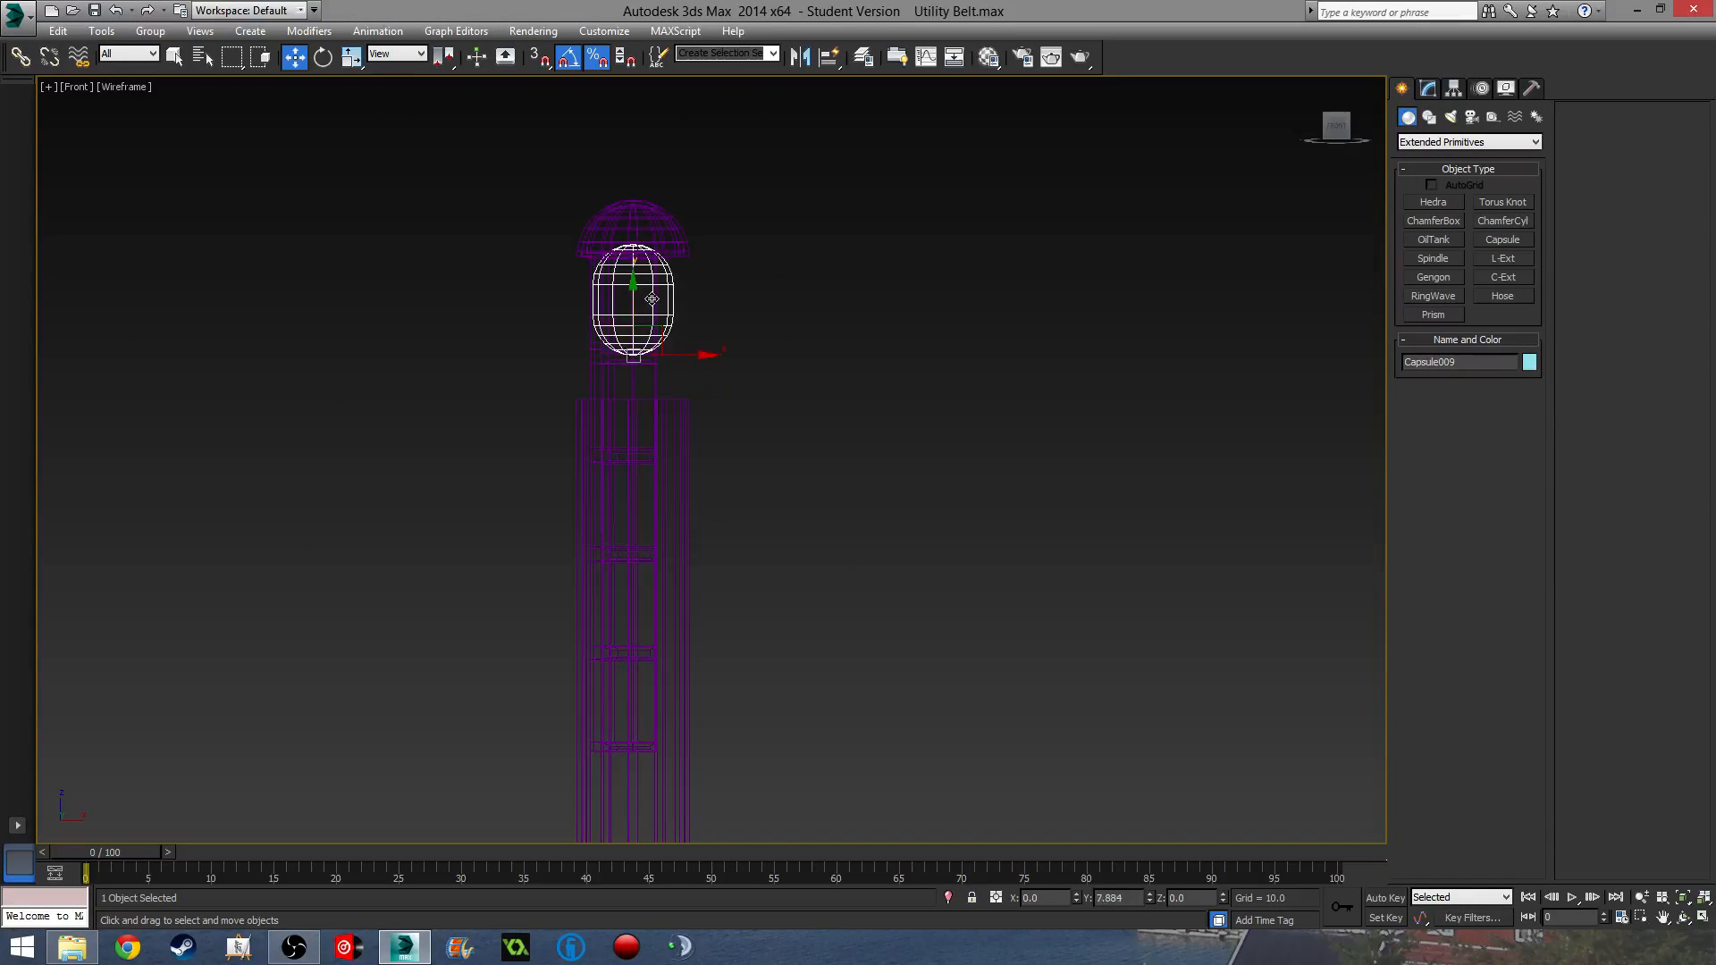
- Set the capsule's radius to 0.814 and its height to 2.657 to fit the strip's compartment
key(F3)
alt+middle_drag(715, 413, 544, 425)
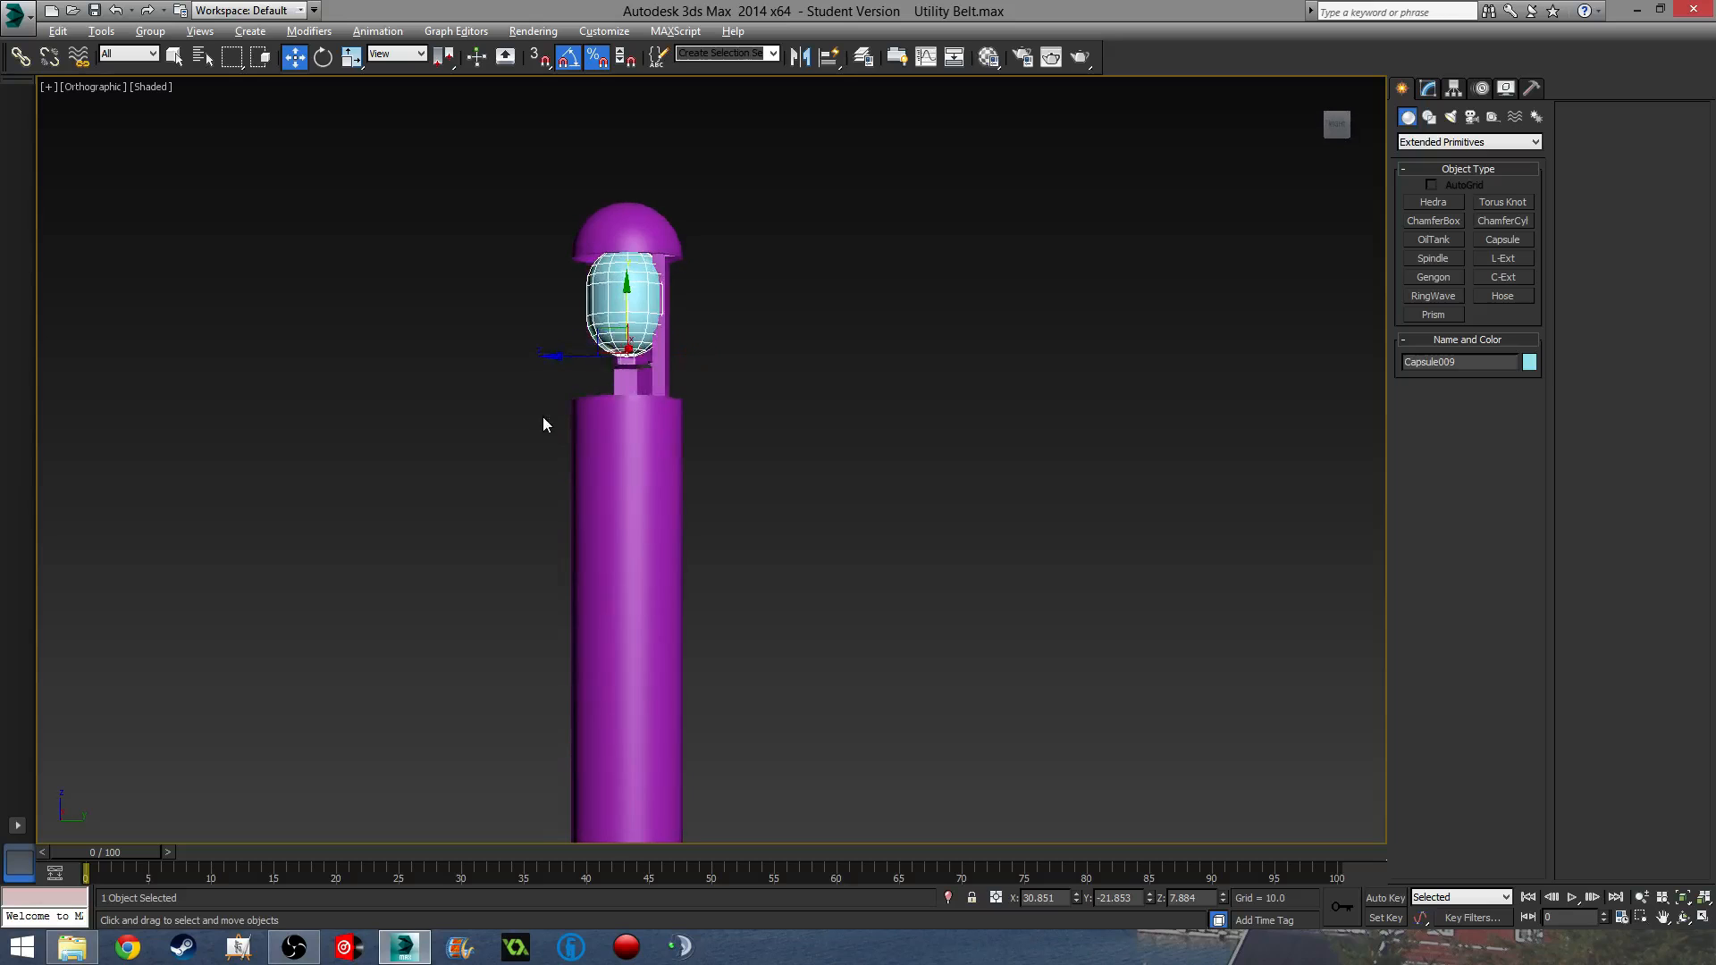
scroll(682, 344, up, 6)
middle_drag(575, 265, 648, 322)
alt+middle_drag(648, 323, 747, 287)
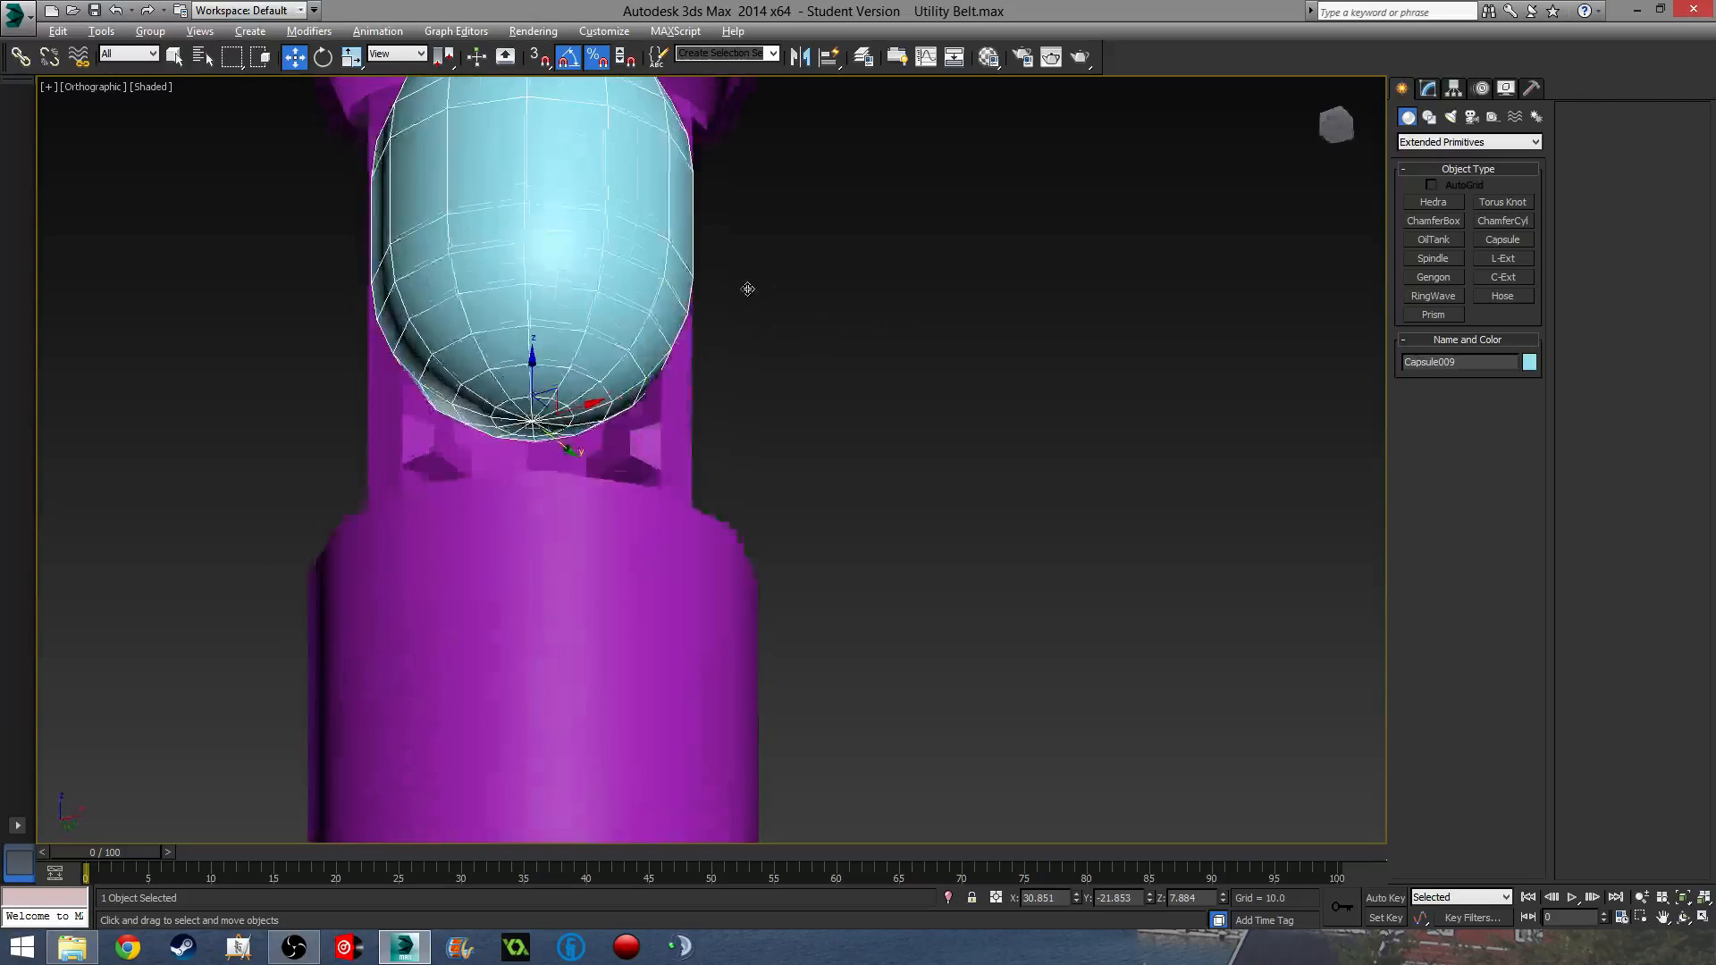
click(1428, 89)
key(p)
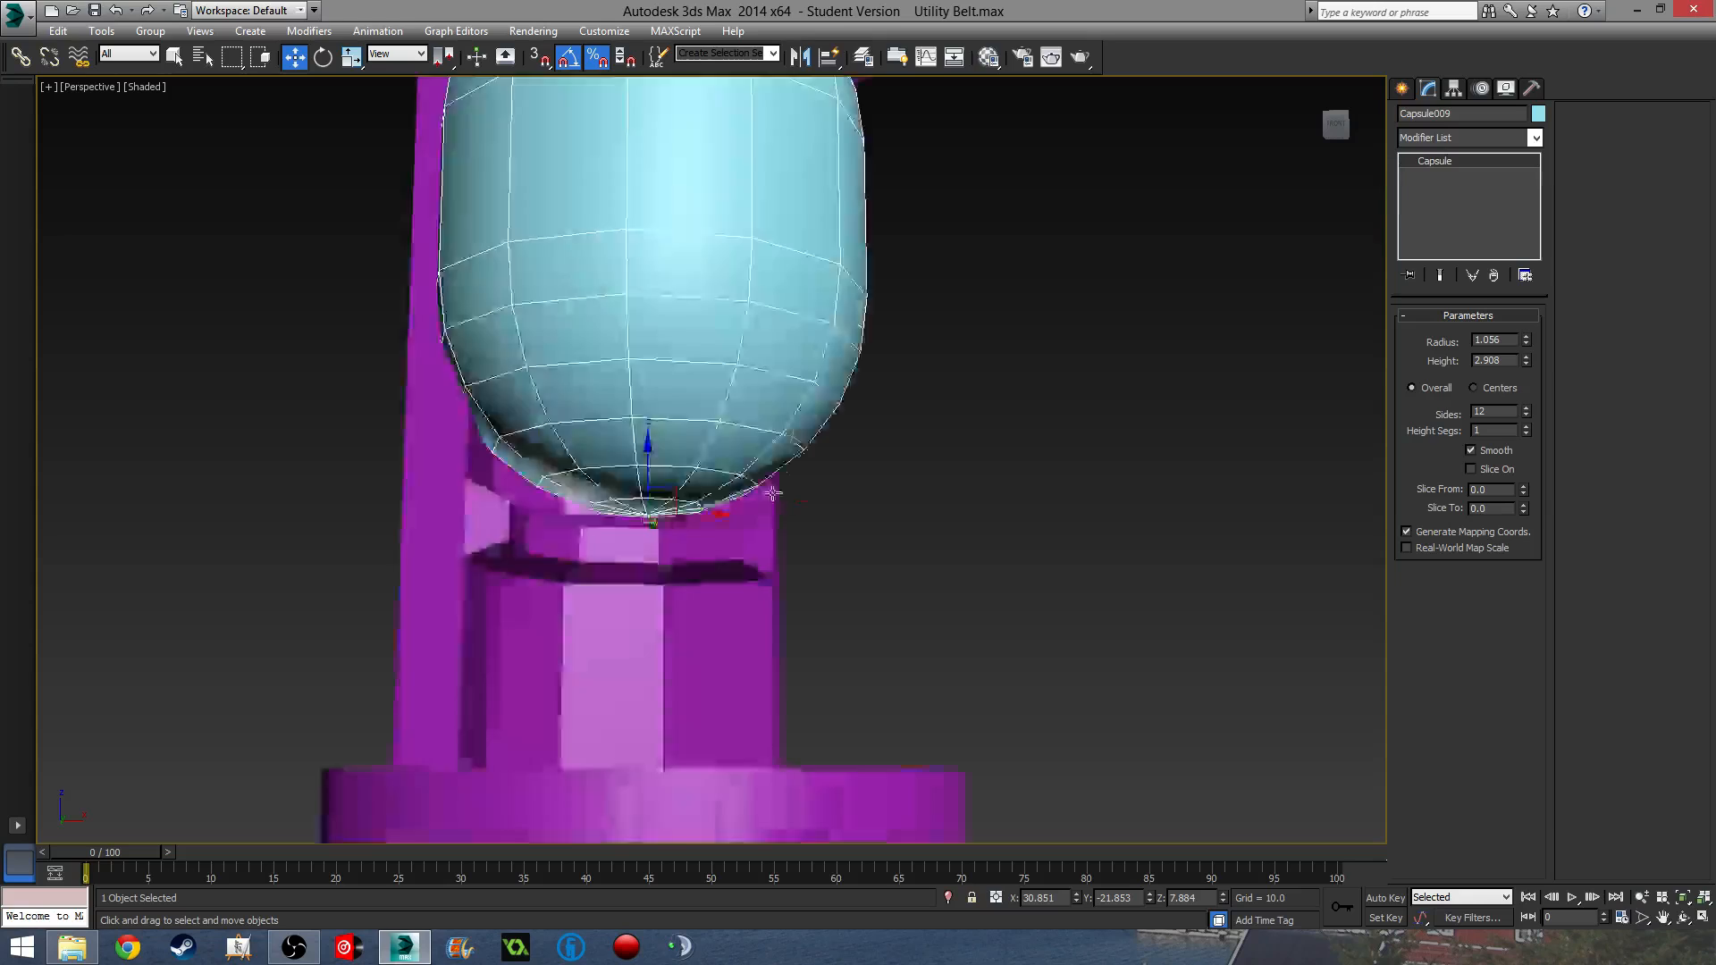
scroll(772, 494, down, 5)
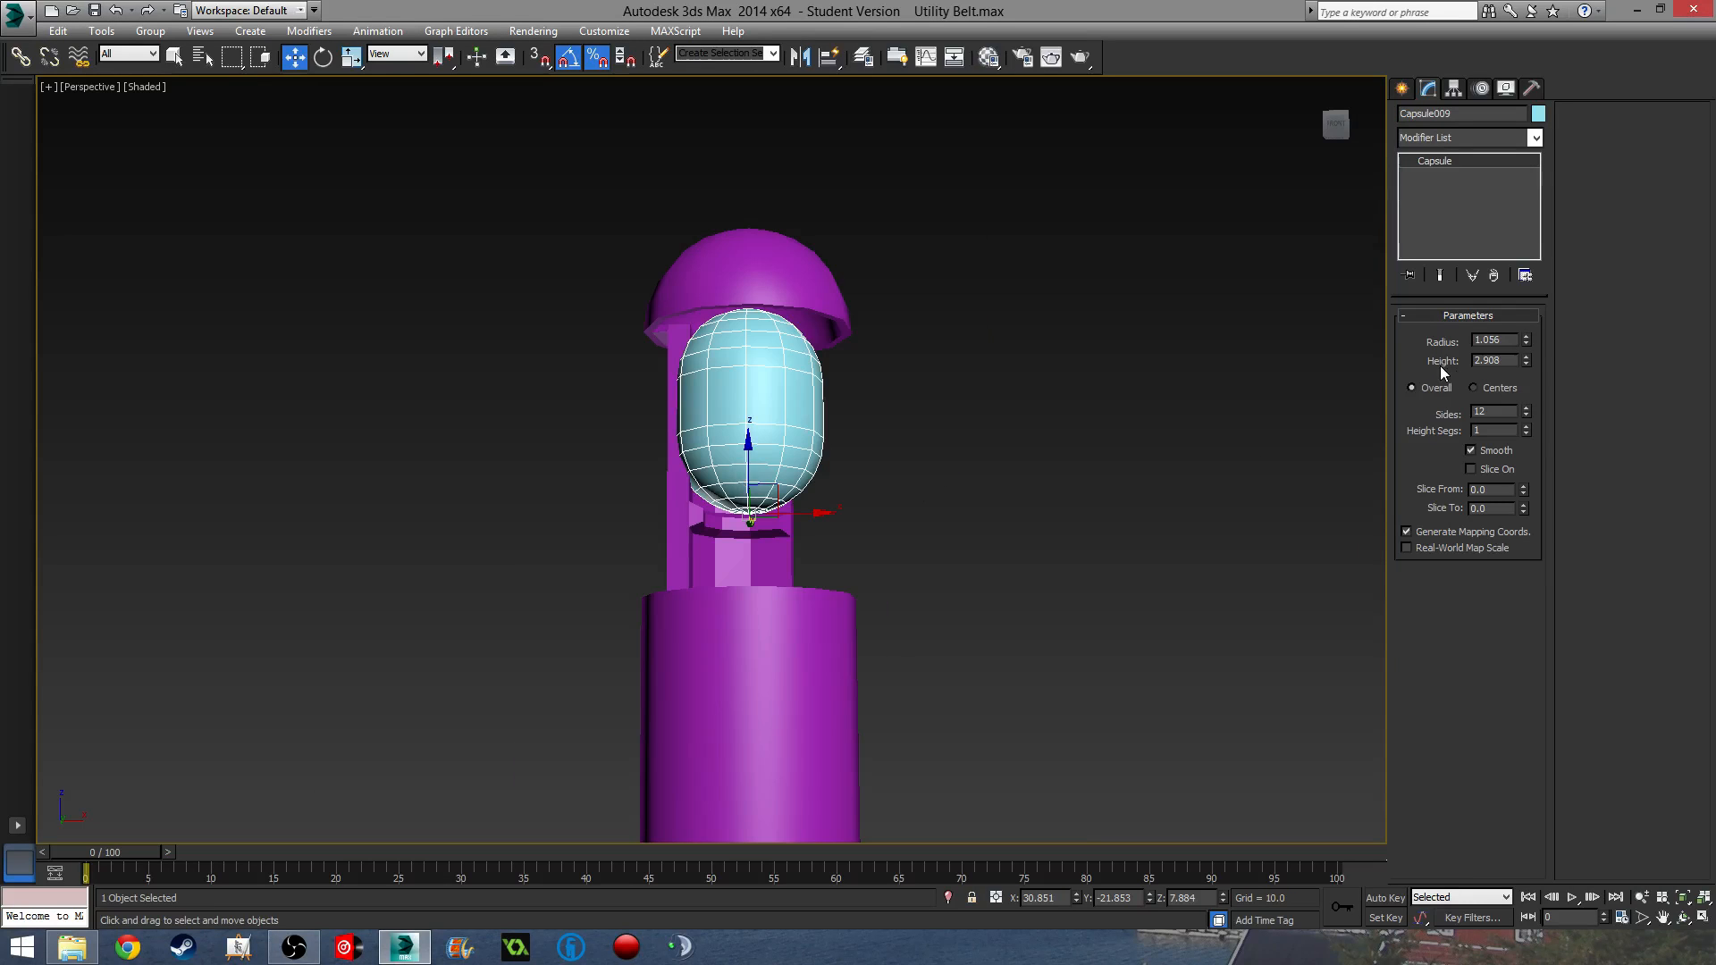
drag(1525, 343, 1525, 341)
alt+middle_drag(942, 561, 791, 475)
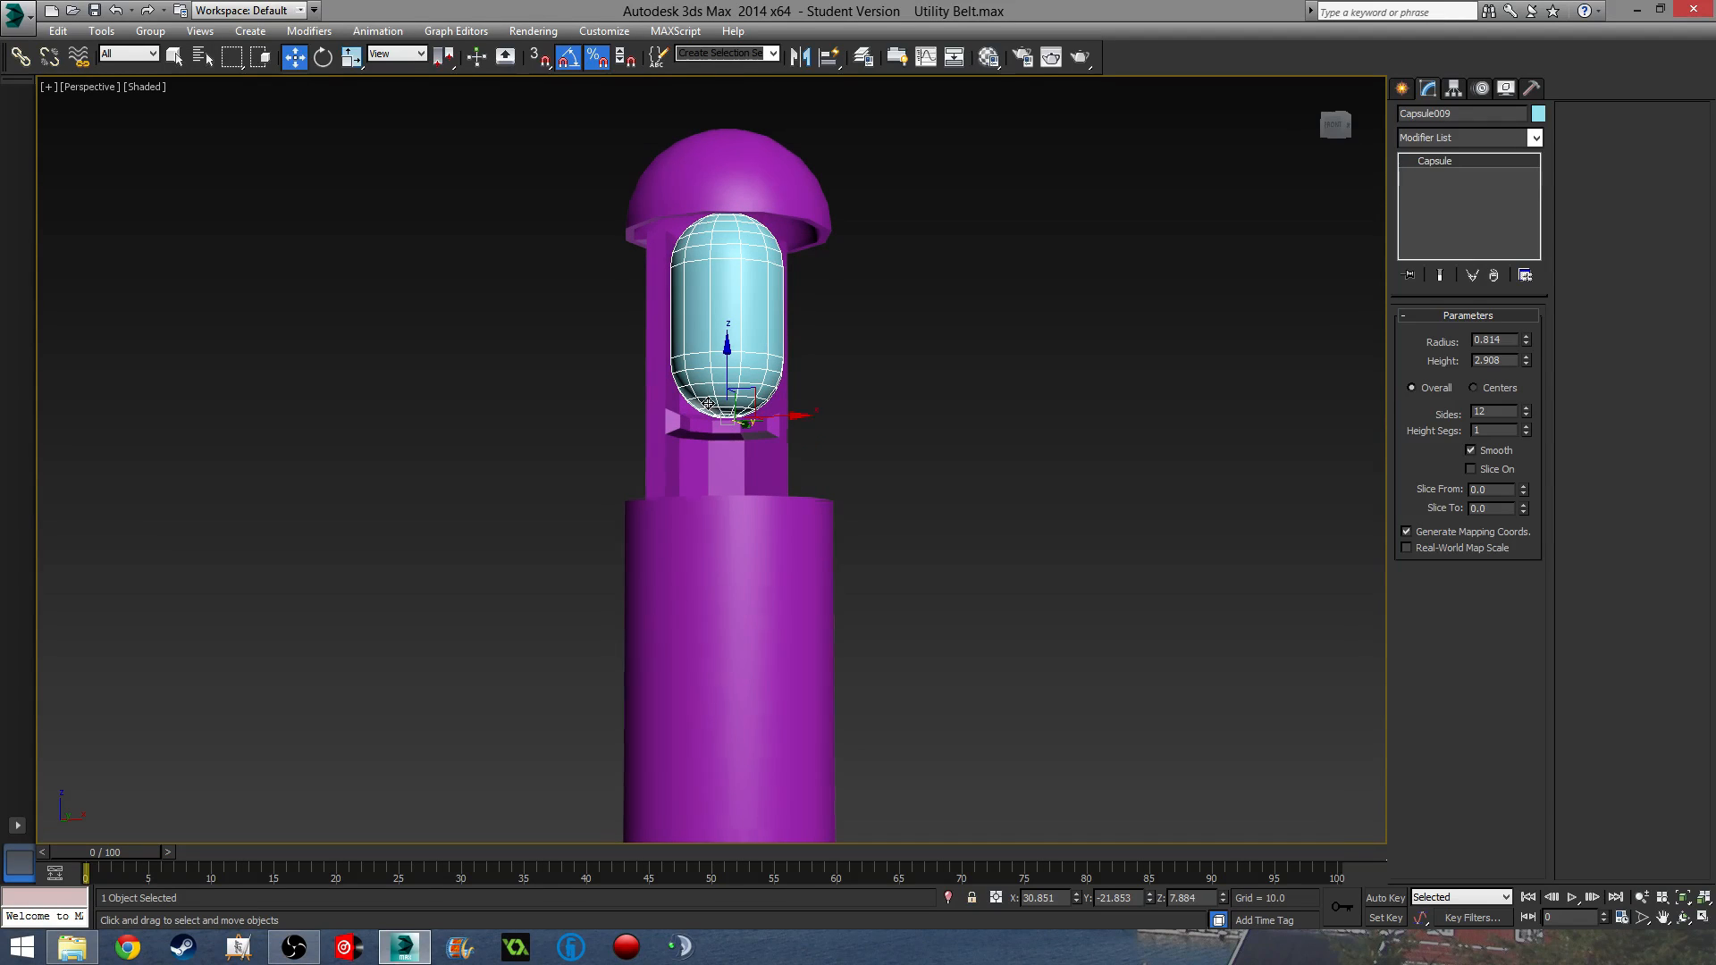
mouse_move(708, 404)
alt+middle_down()
mouse_move(786, 408)
mouse_move(738, 405)
alt+middle_up()
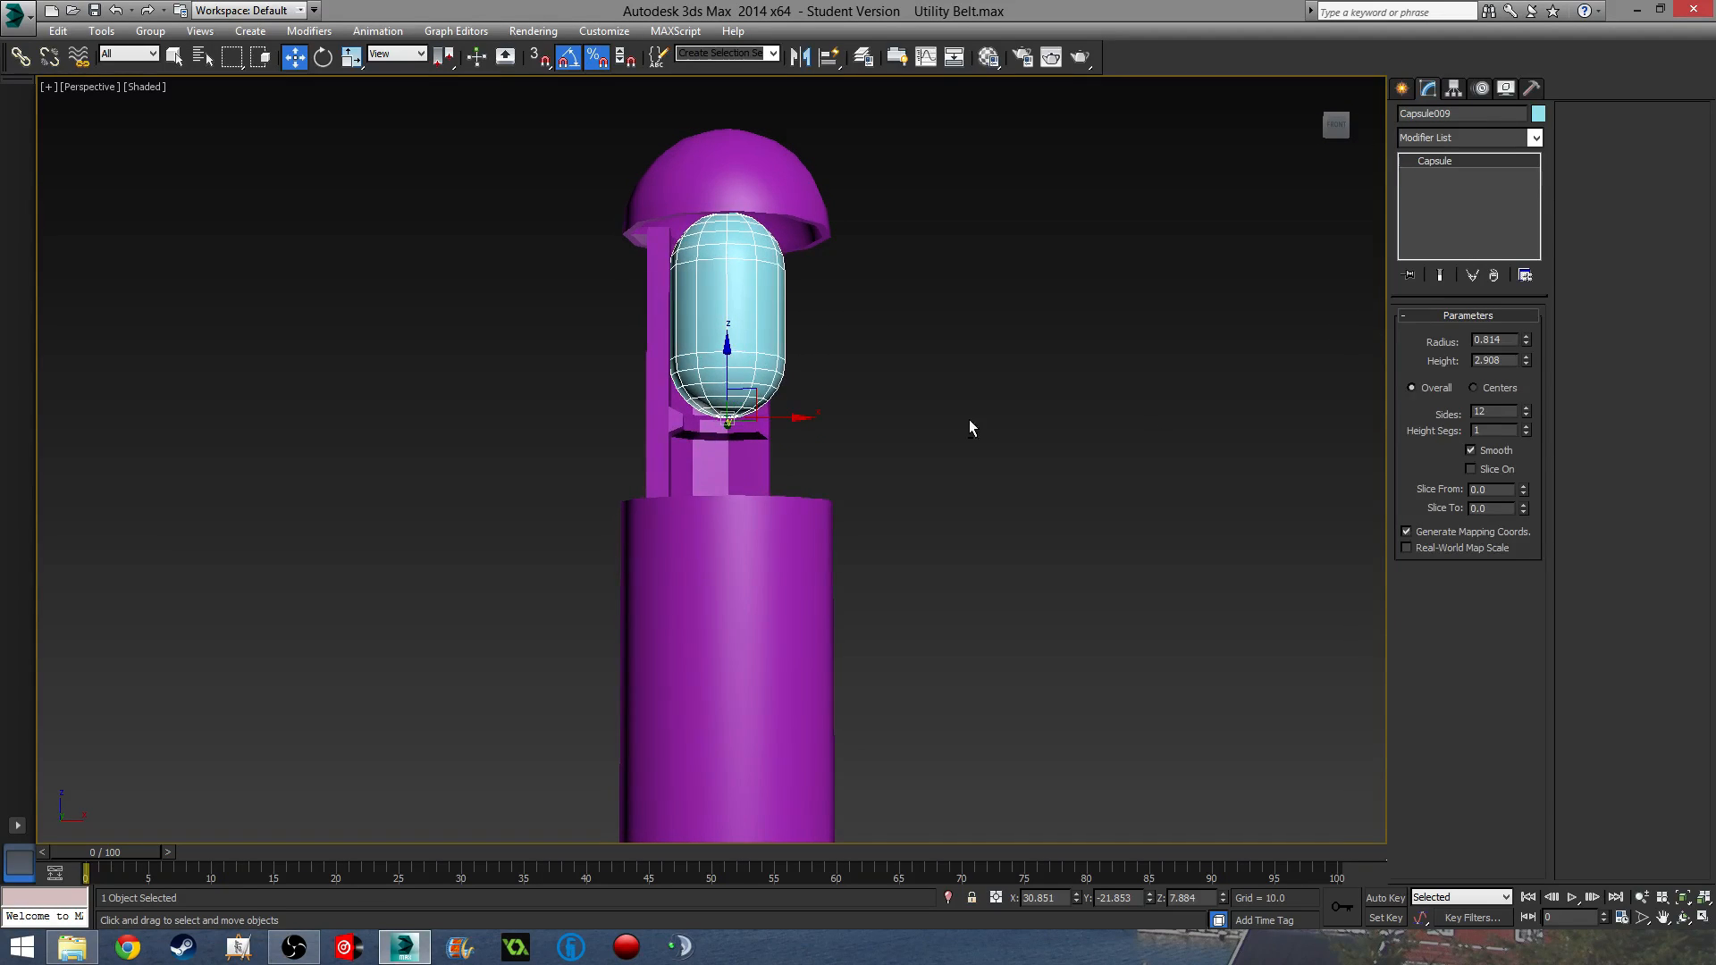
drag(1529, 362, 1528, 362)
alt+middle_drag(755, 429, 824, 455)
- Select the lid and the capsule together and raise them until the inner strip is clear of the container
click(797, 404)
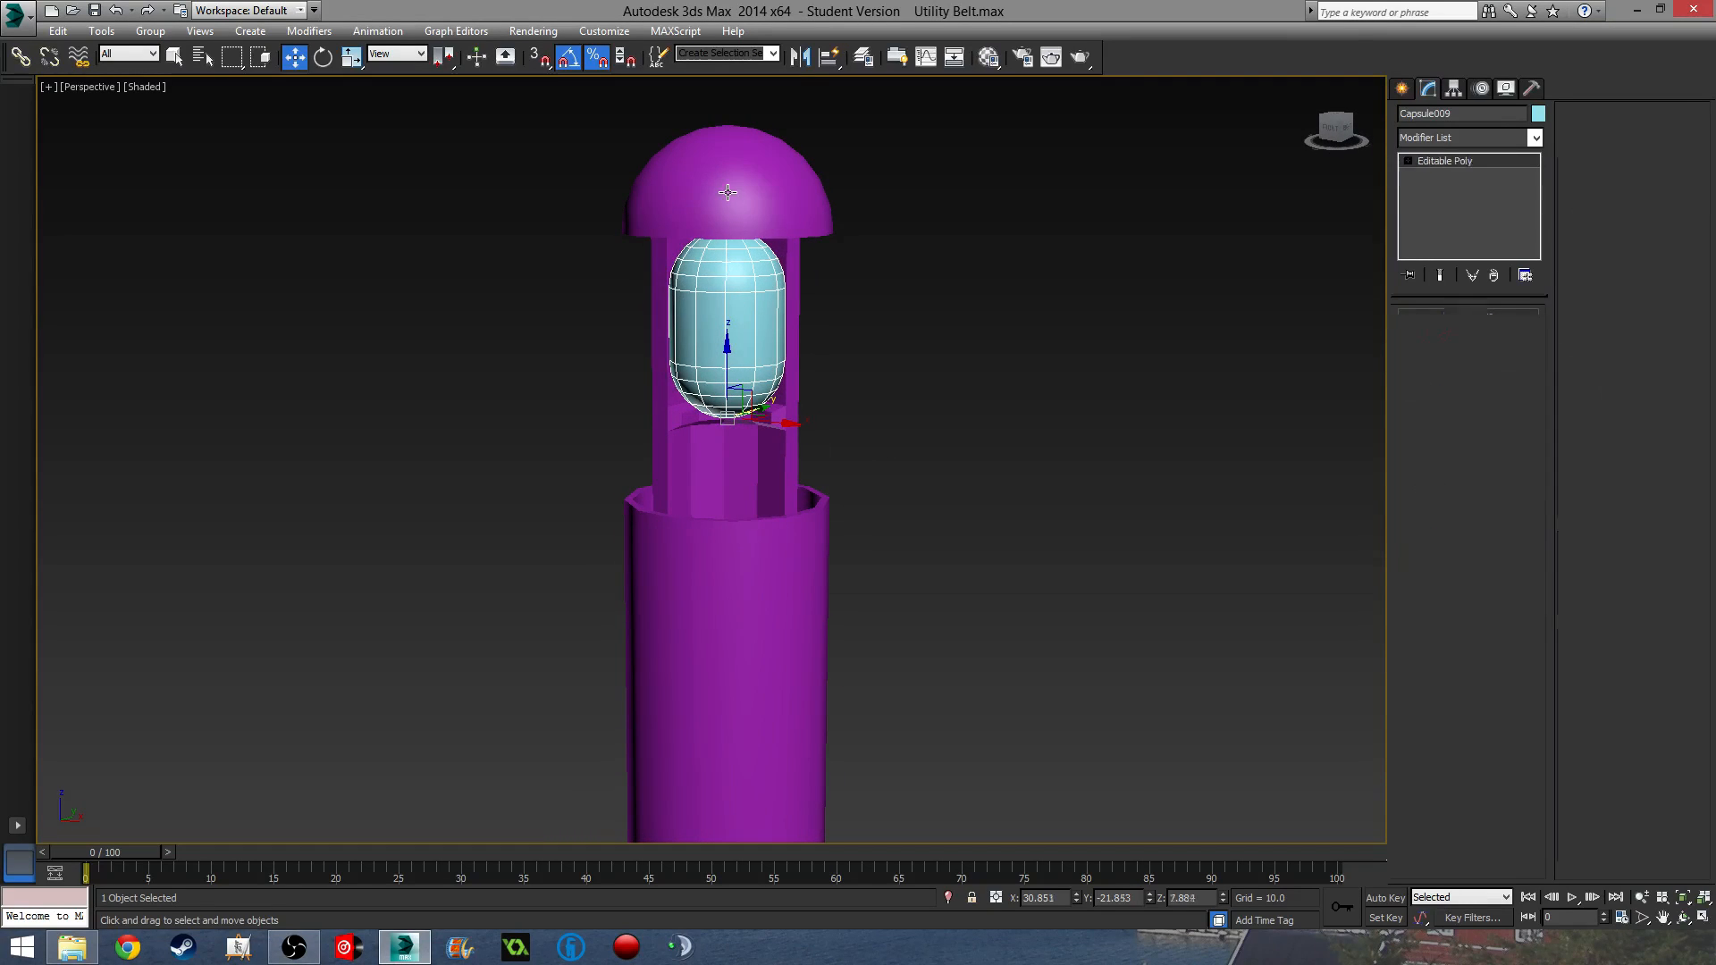
scroll(803, 393, down, 5)
ctrl+click(778, 362)
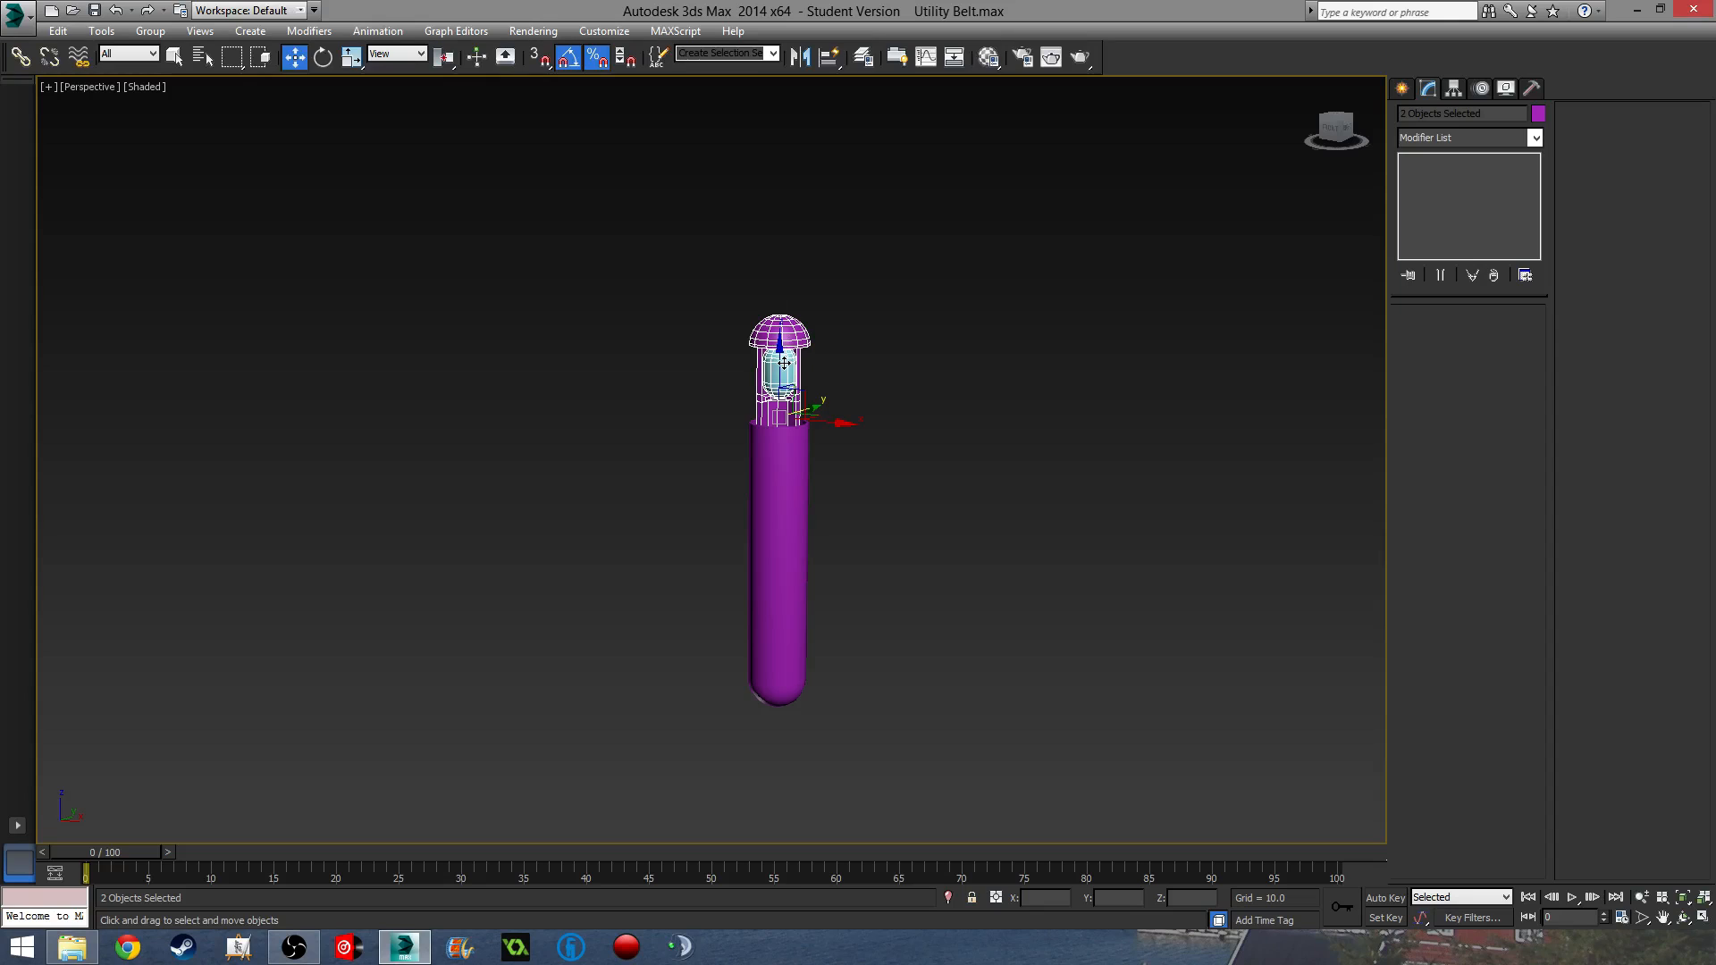
drag(784, 362, 775, 181)
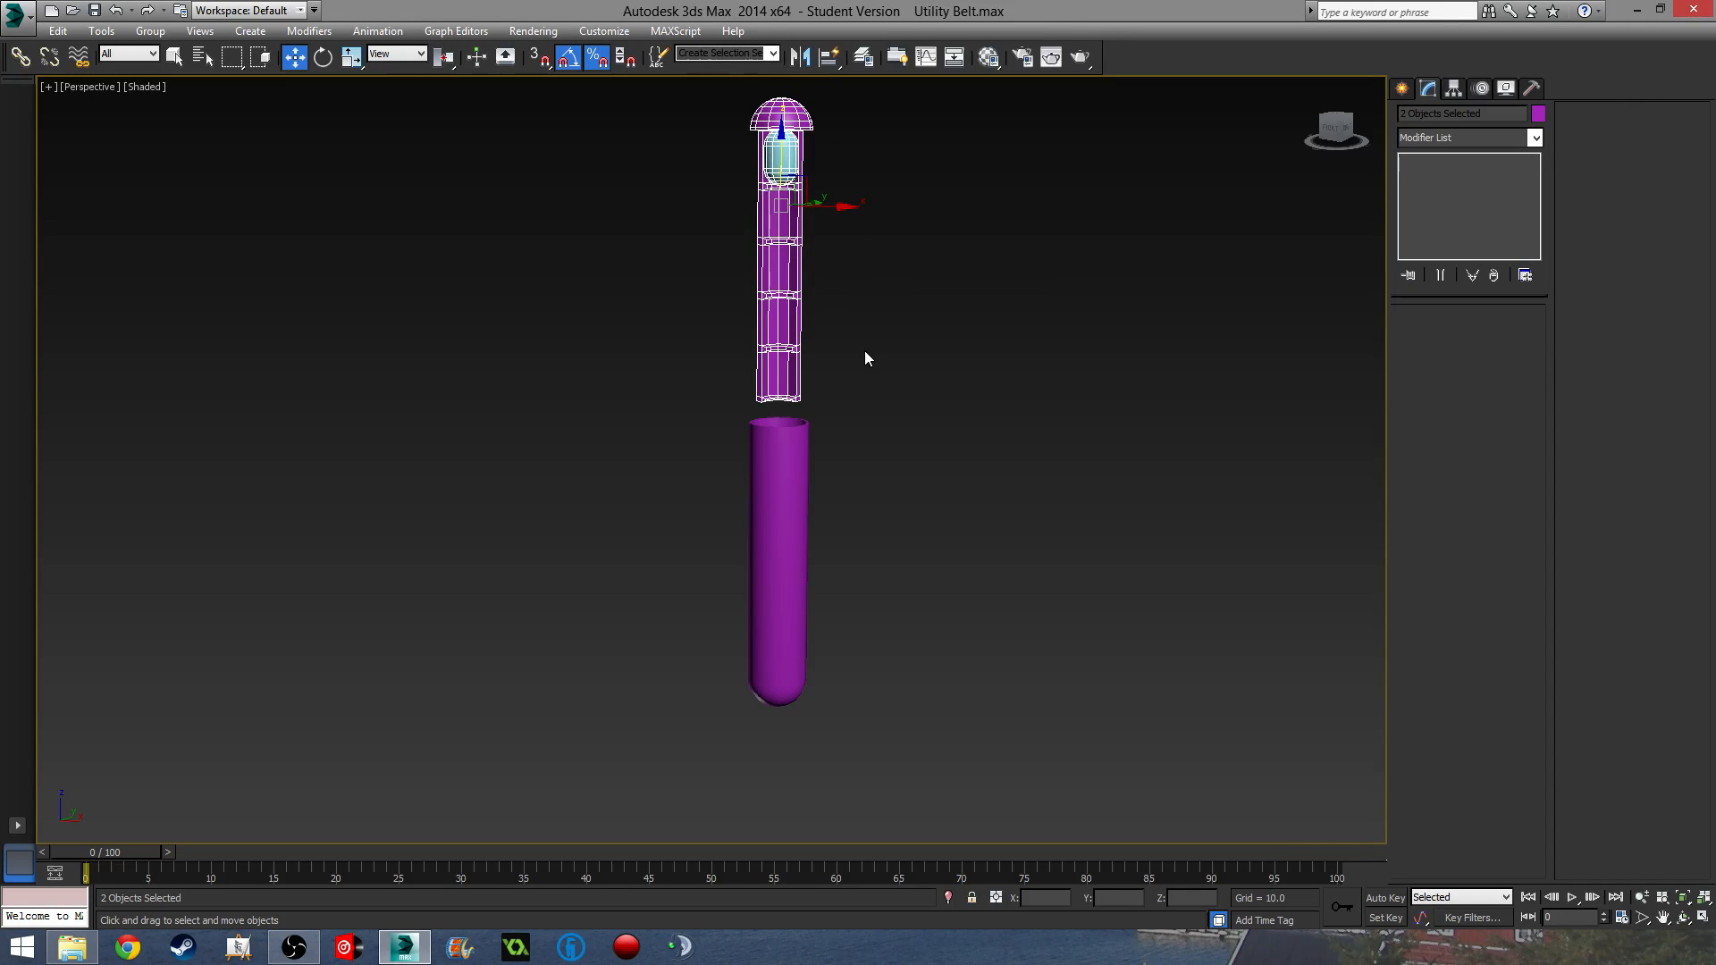
middle_drag(865, 351, 914, 447)
scroll(867, 353, up, 8)
scroll(972, 345, down, 4)
middle_drag(972, 345, 909, 207)
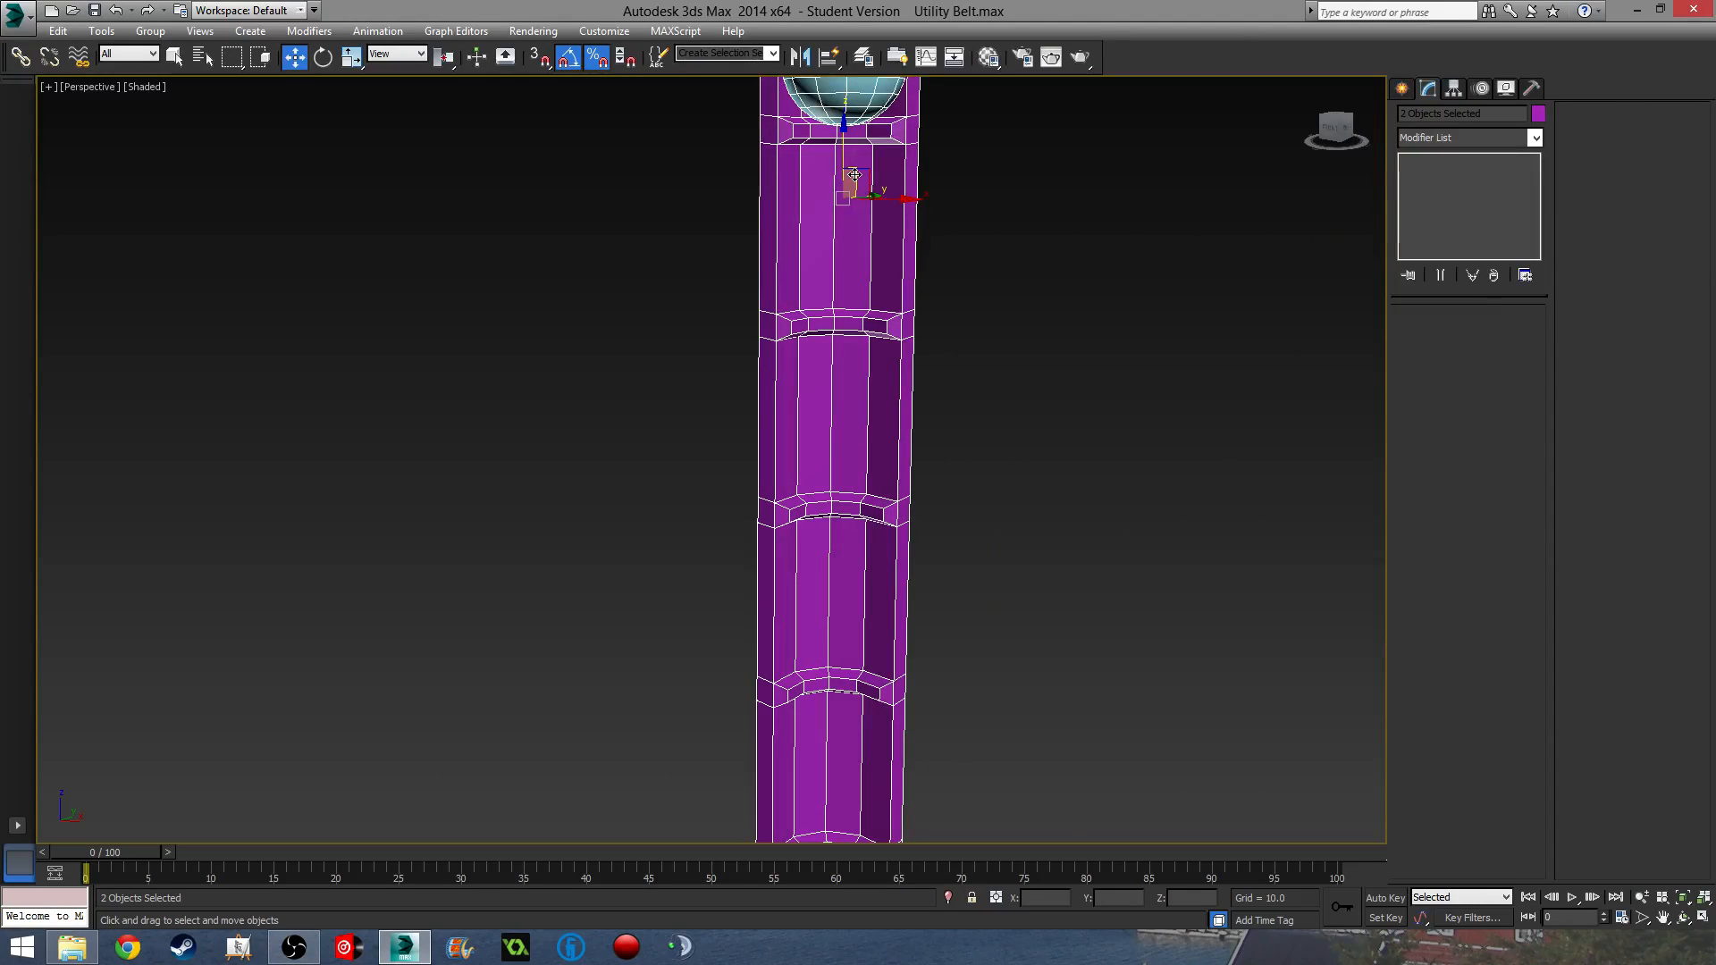
scroll(855, 174, down, 3)
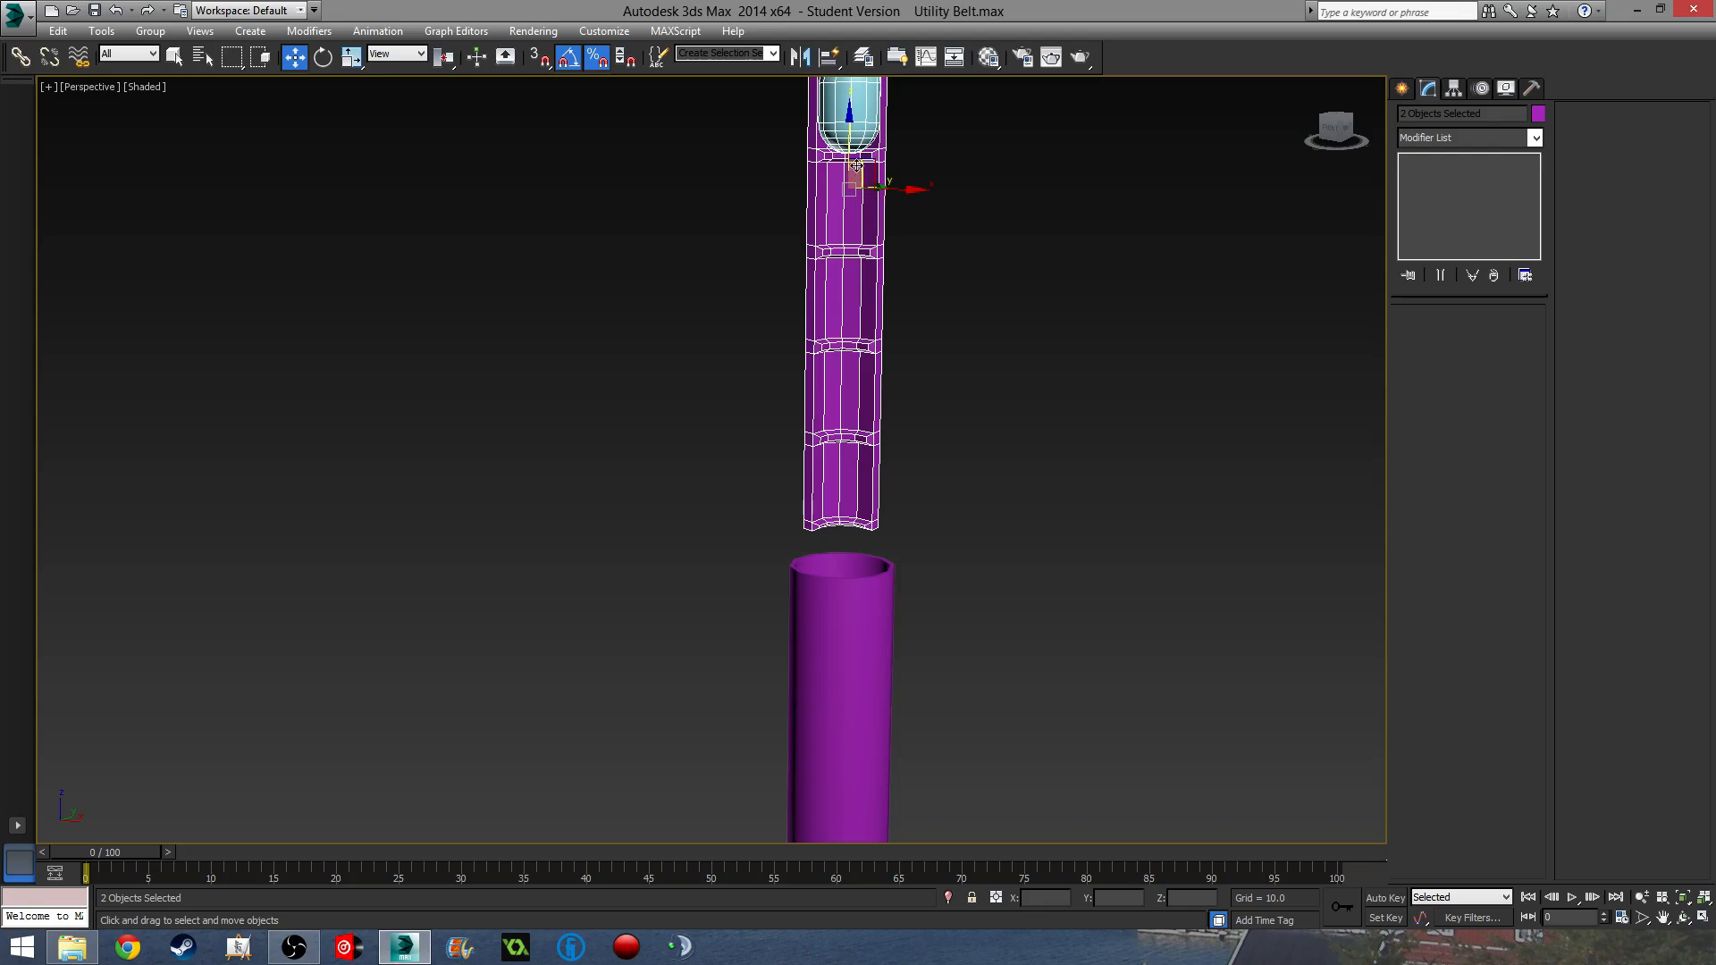
mouse_move(846, 141)
mouse_down()
mouse_move(847, 195)
mouse_move(844, 92)
mouse_move(843, 321)
mouse_up()
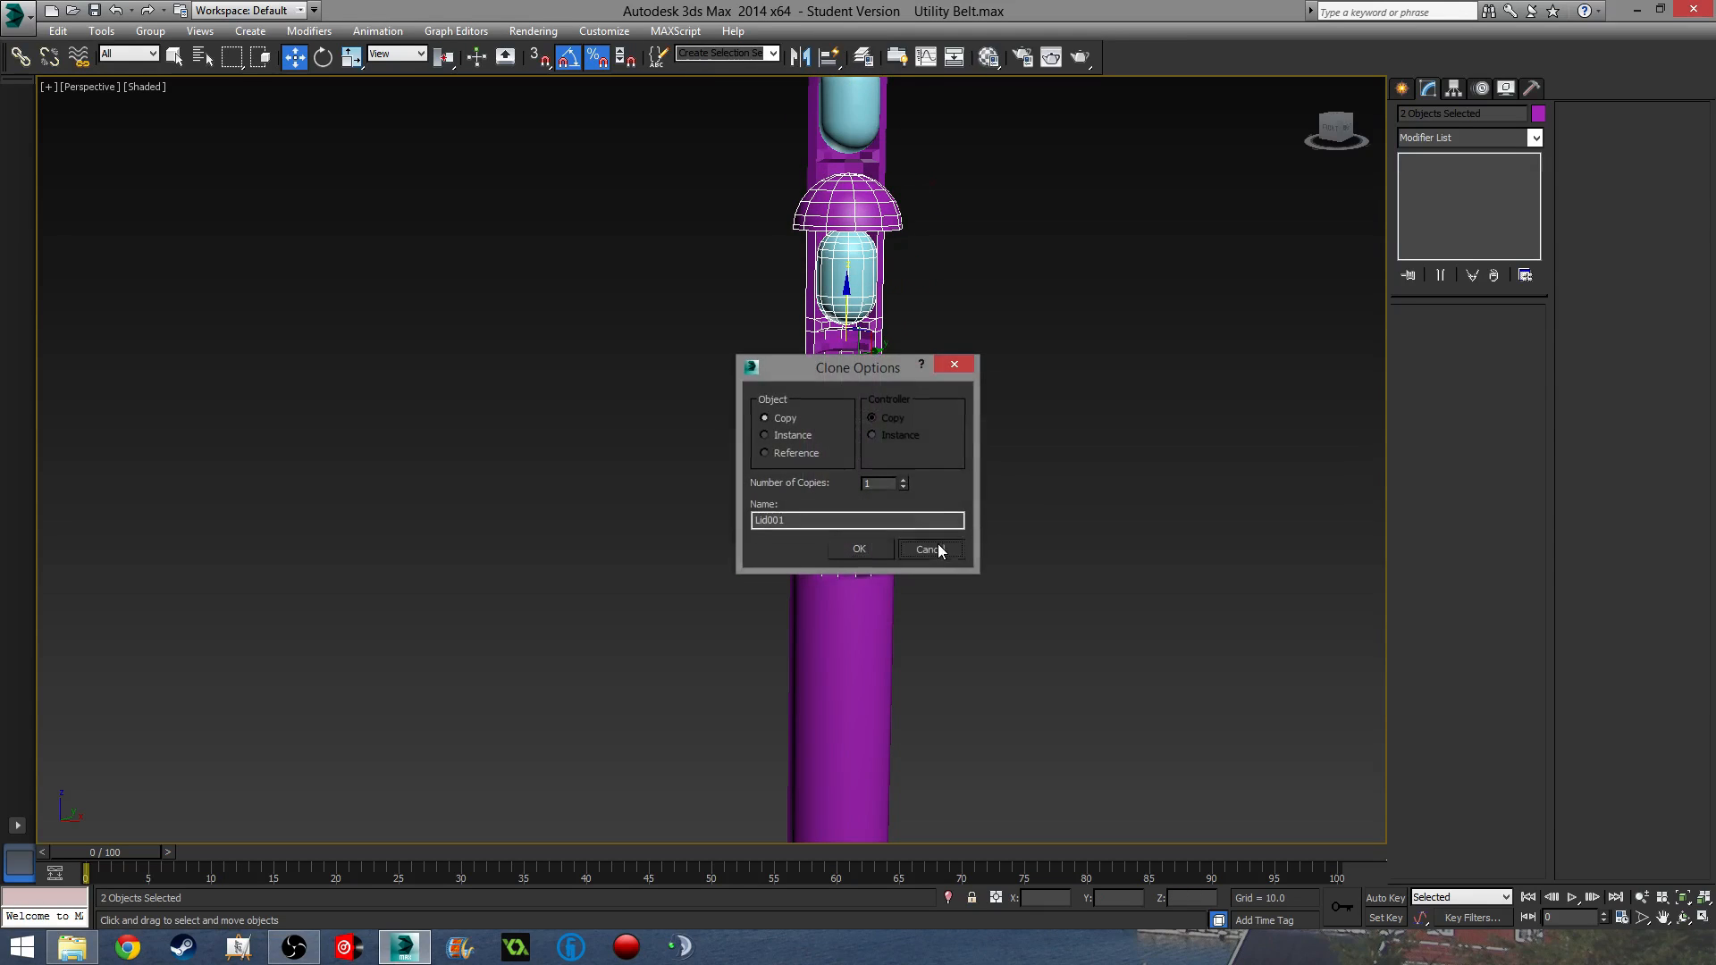
click(940, 550)
- Clone only the capsule downward along the strip as four copies, spaced one compartment apart with the first at Z 15.373
middle_drag(895, 269, 908, 354)
click(881, 192)
drag(880, 192, 880, 293)
click(906, 479)
click(906, 479)
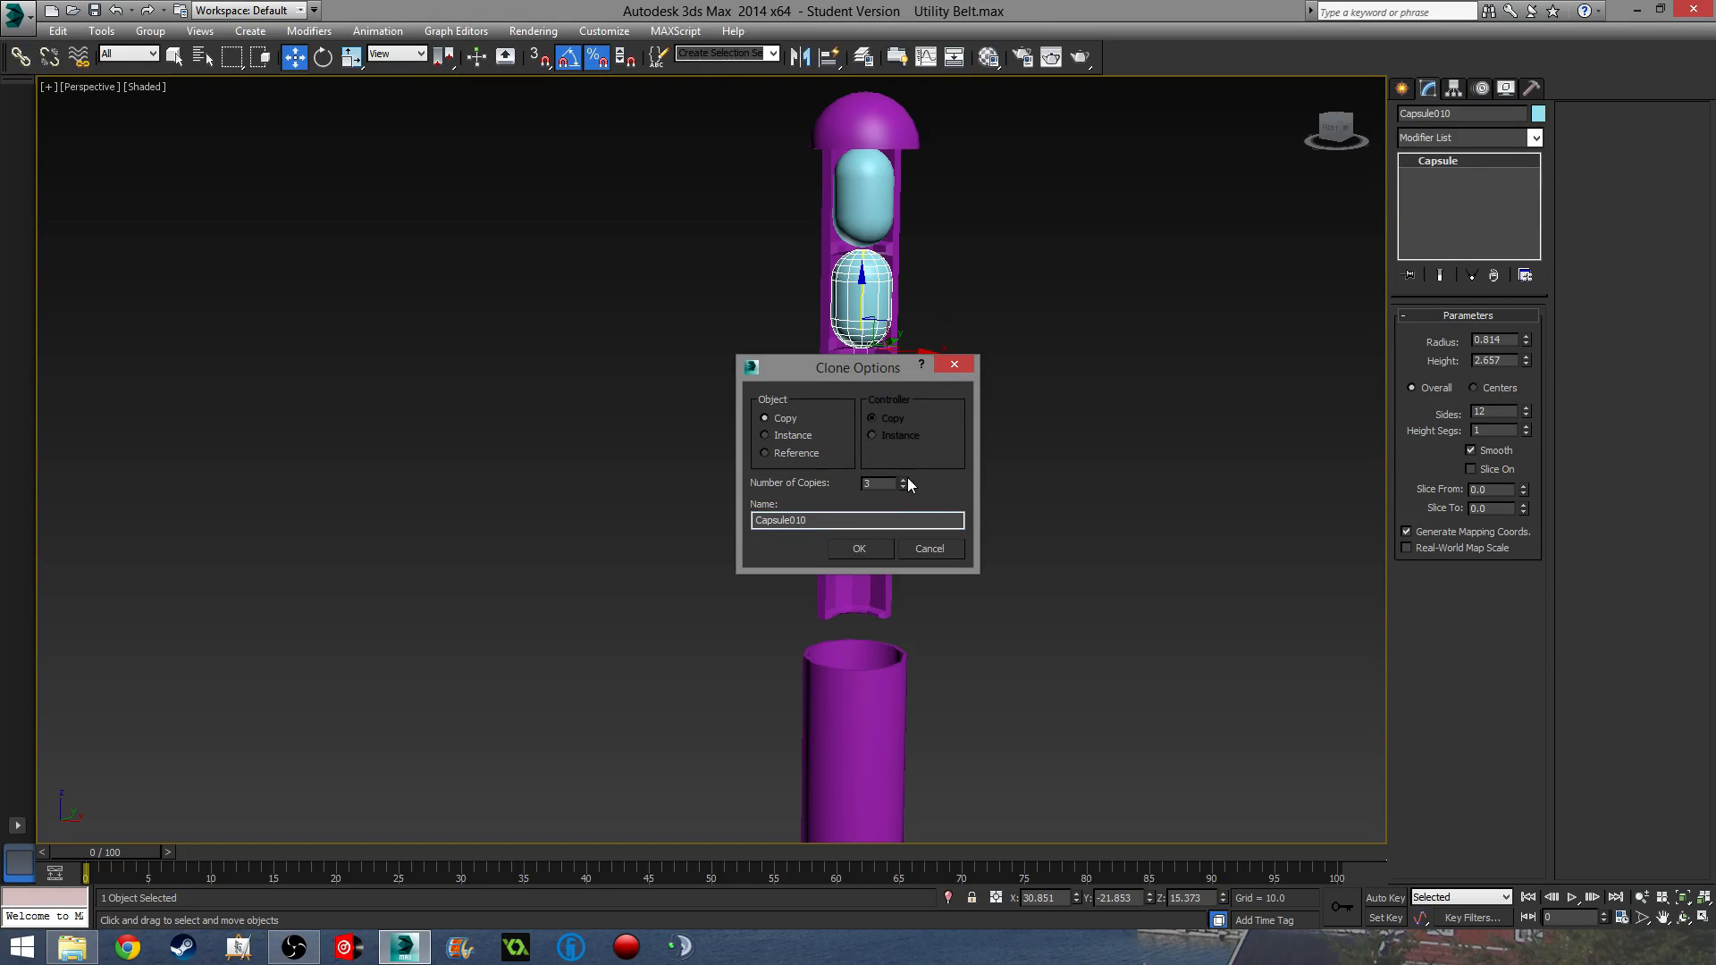
click(906, 479)
click(859, 548)
mouse_move(943, 568)
alt+middle_down()
mouse_move(1055, 531)
mouse_move(971, 562)
alt+middle_up()
scroll(885, 556, up, 5)
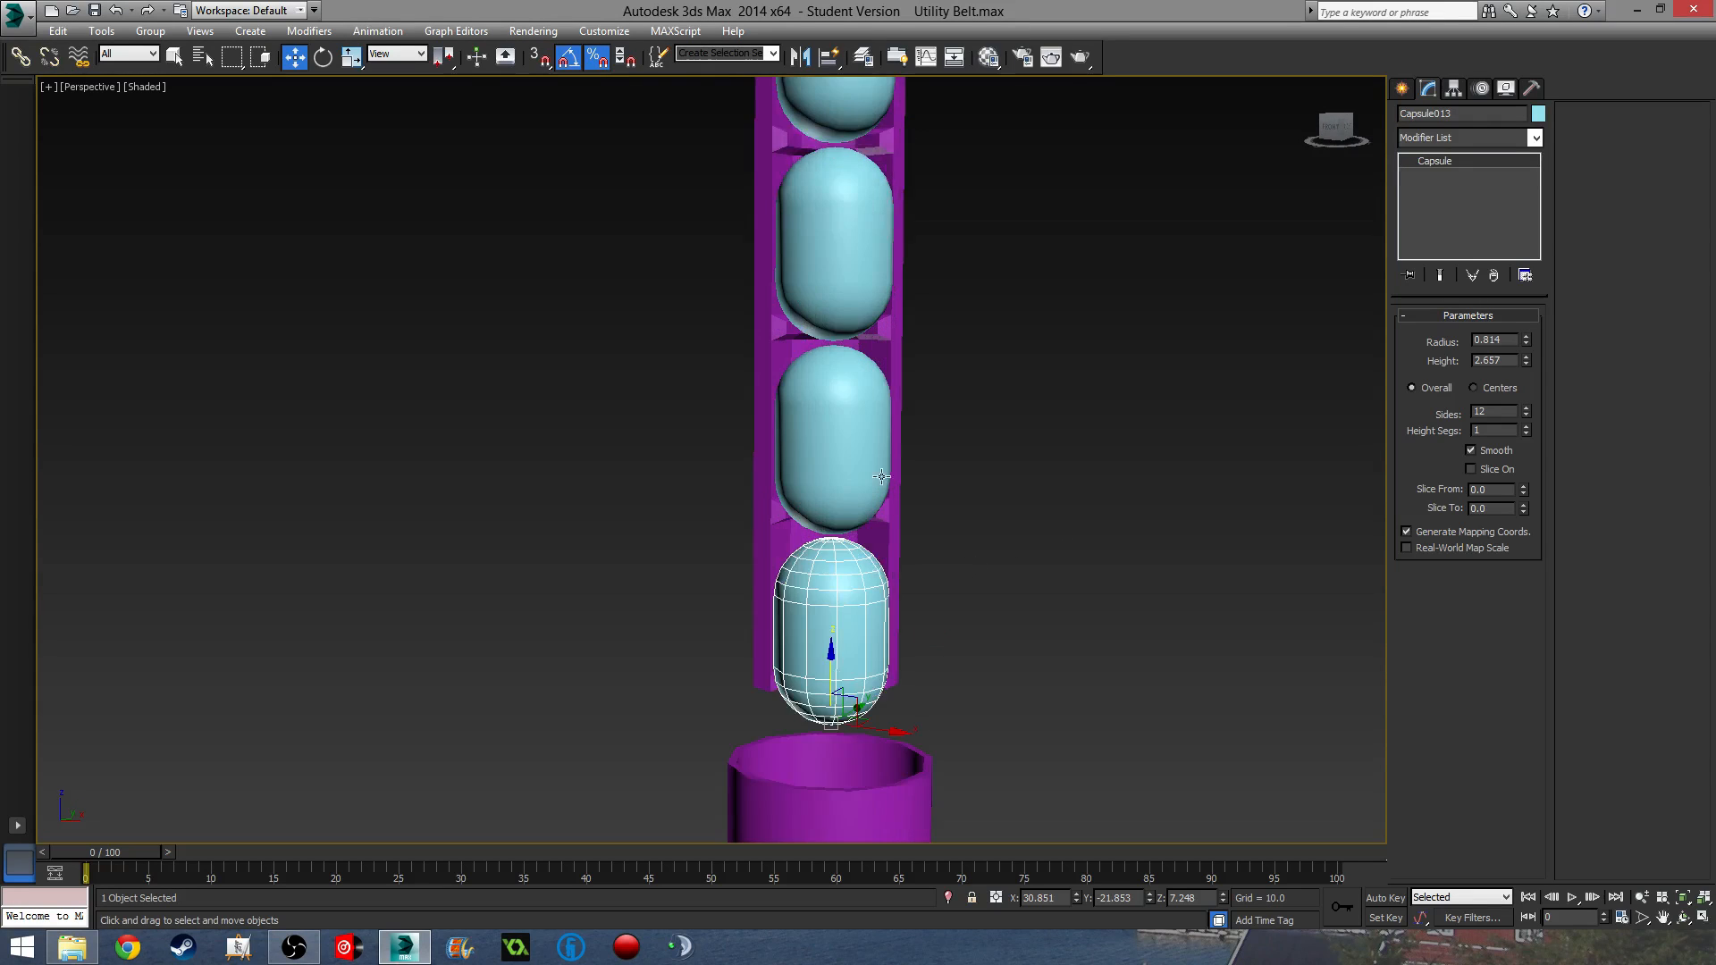
- Delete the four lower capsule copies from the strip, keeping only the one directly beneath the lid
scroll(897, 528, down, 6)
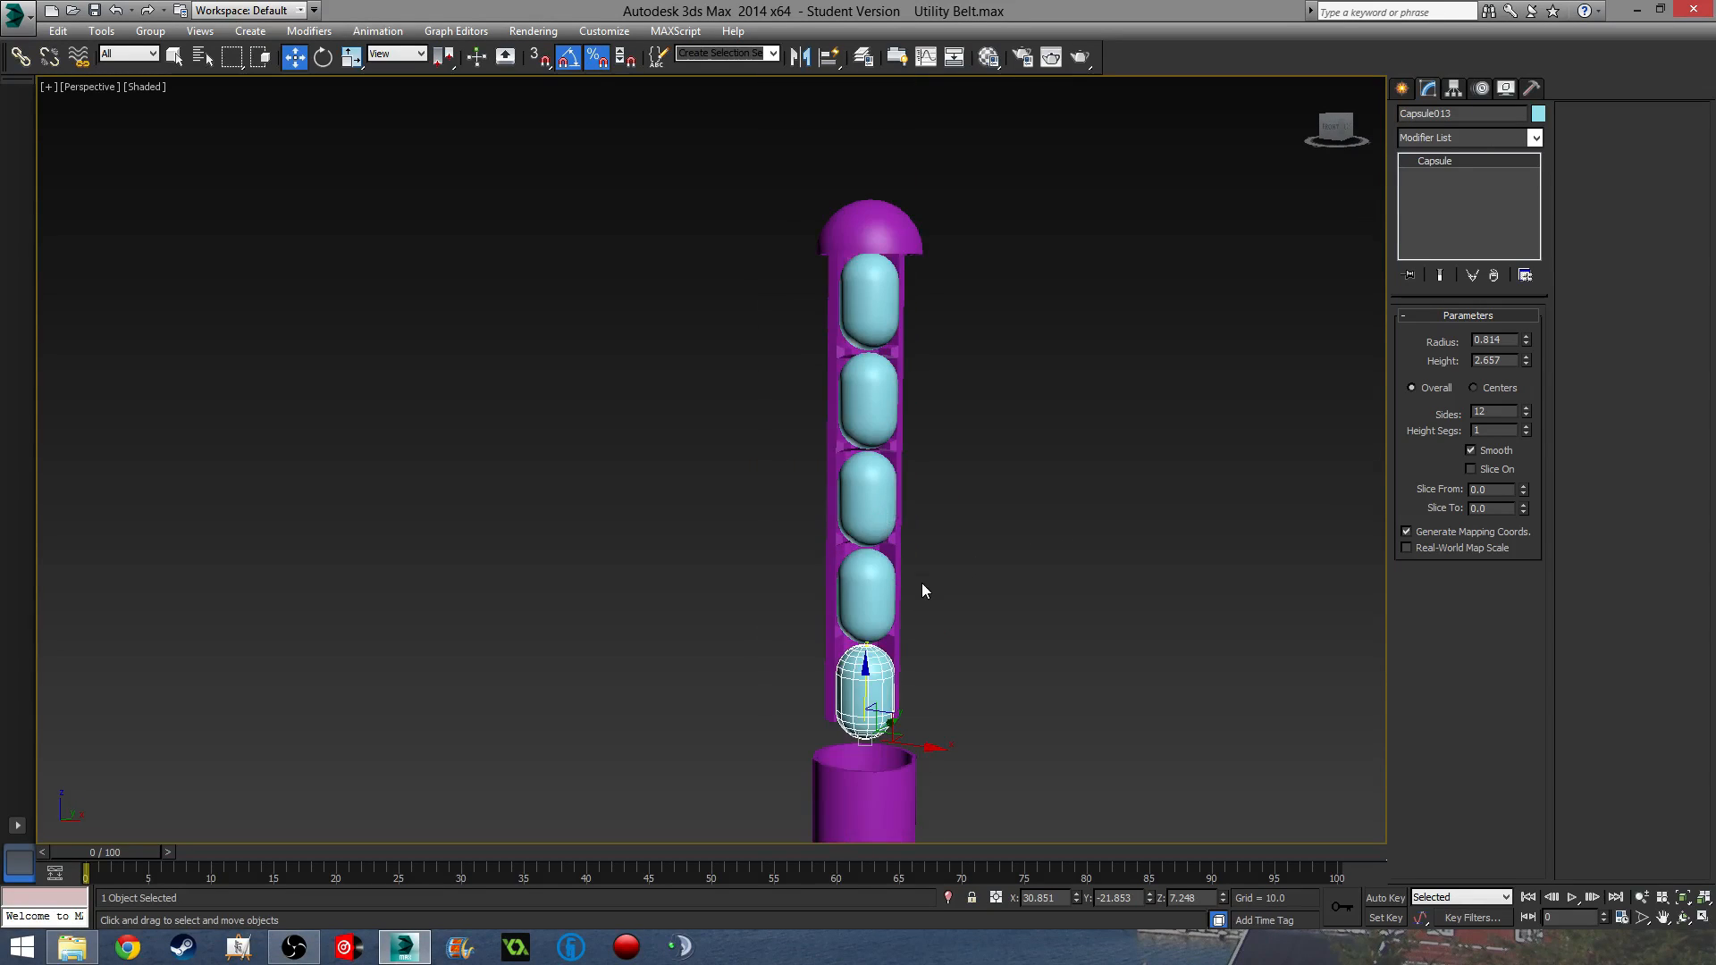
alt+middle_drag(858, 549, 930, 660)
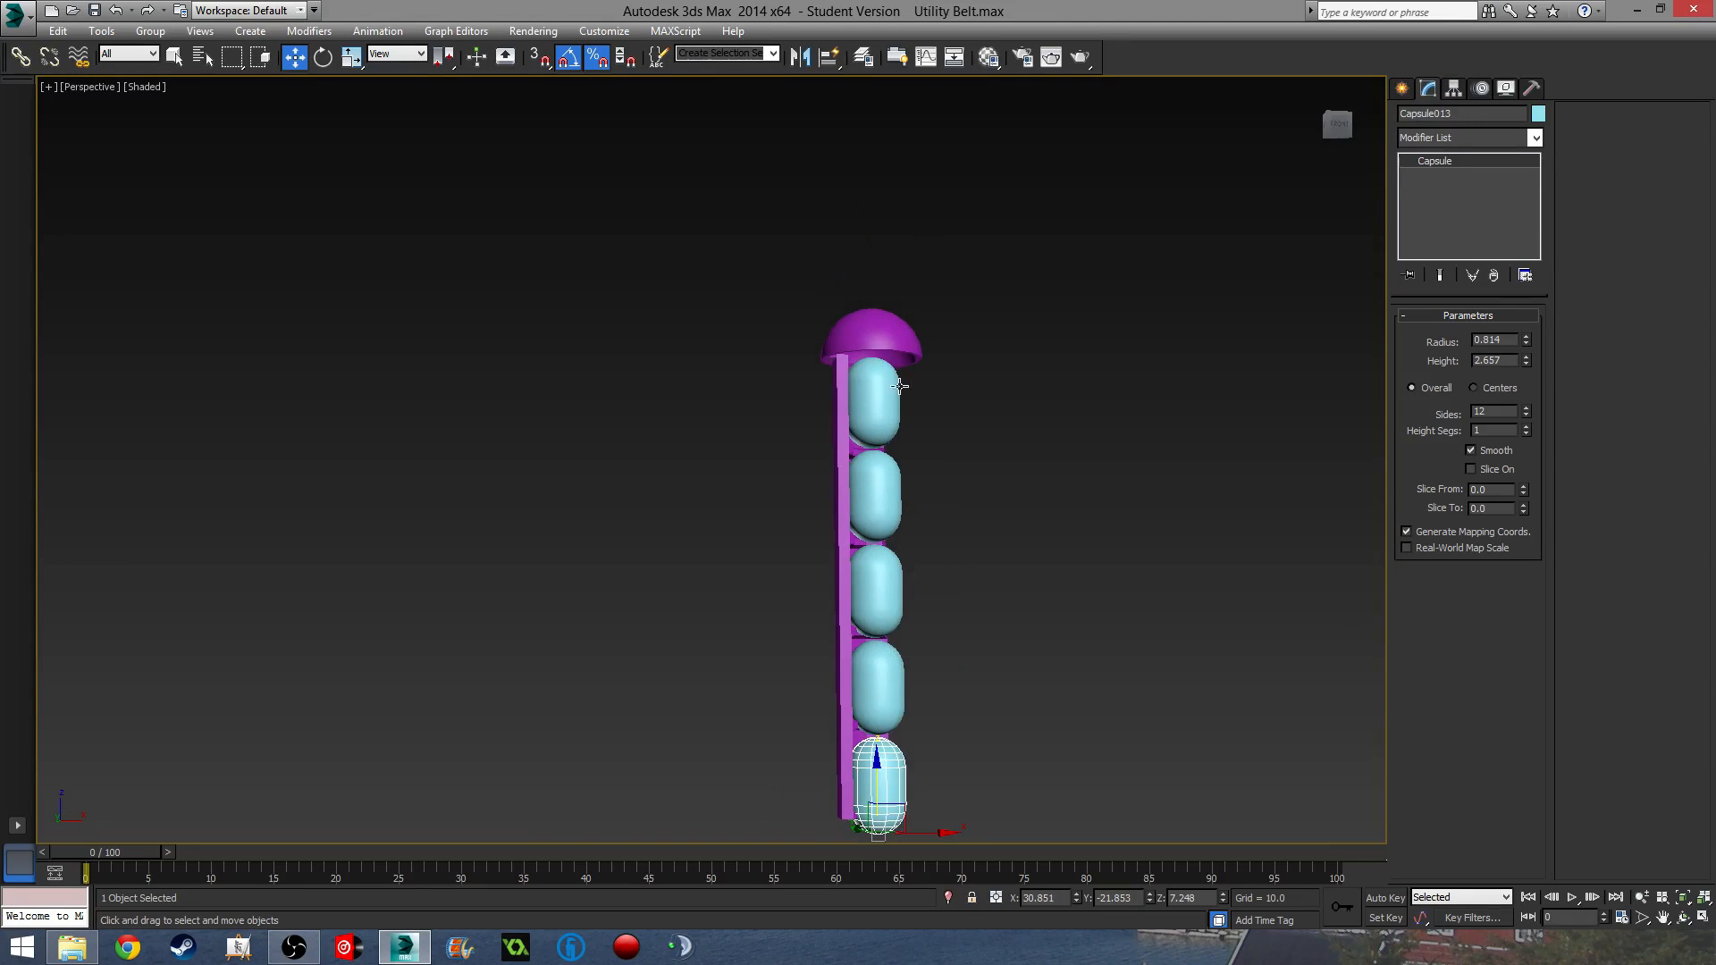
alt+middle_drag(896, 447, 908, 506)
key(r)
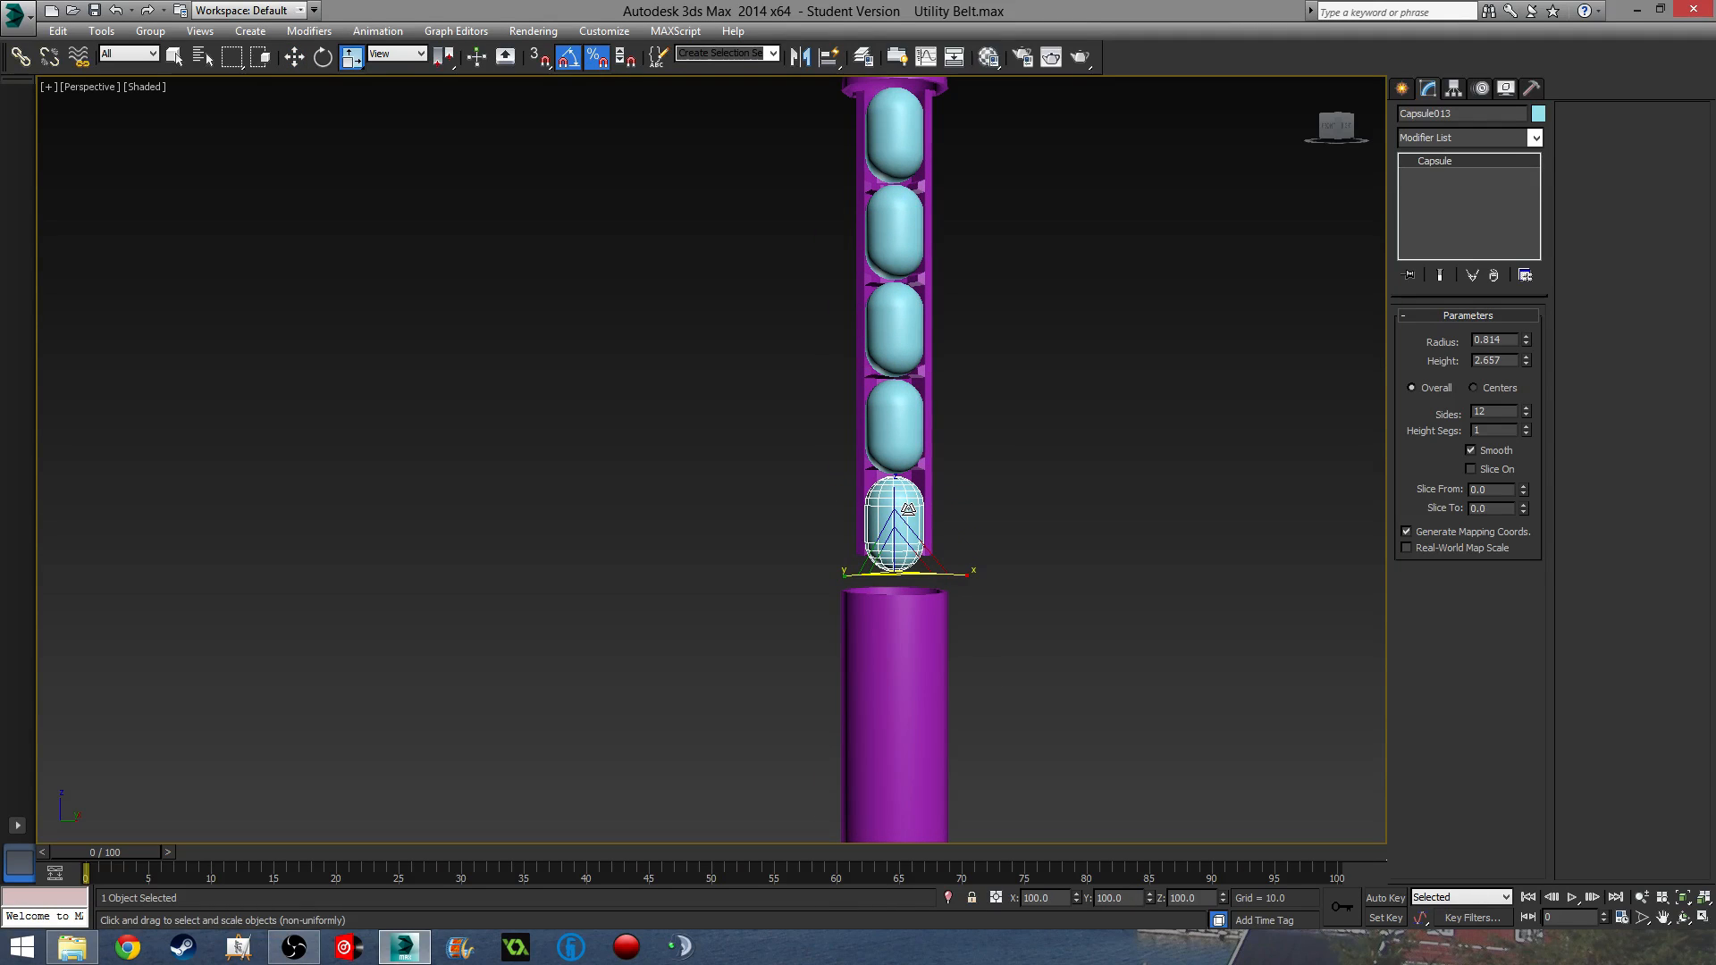
ctrl+click(895, 420)
ctrl+click(892, 322)
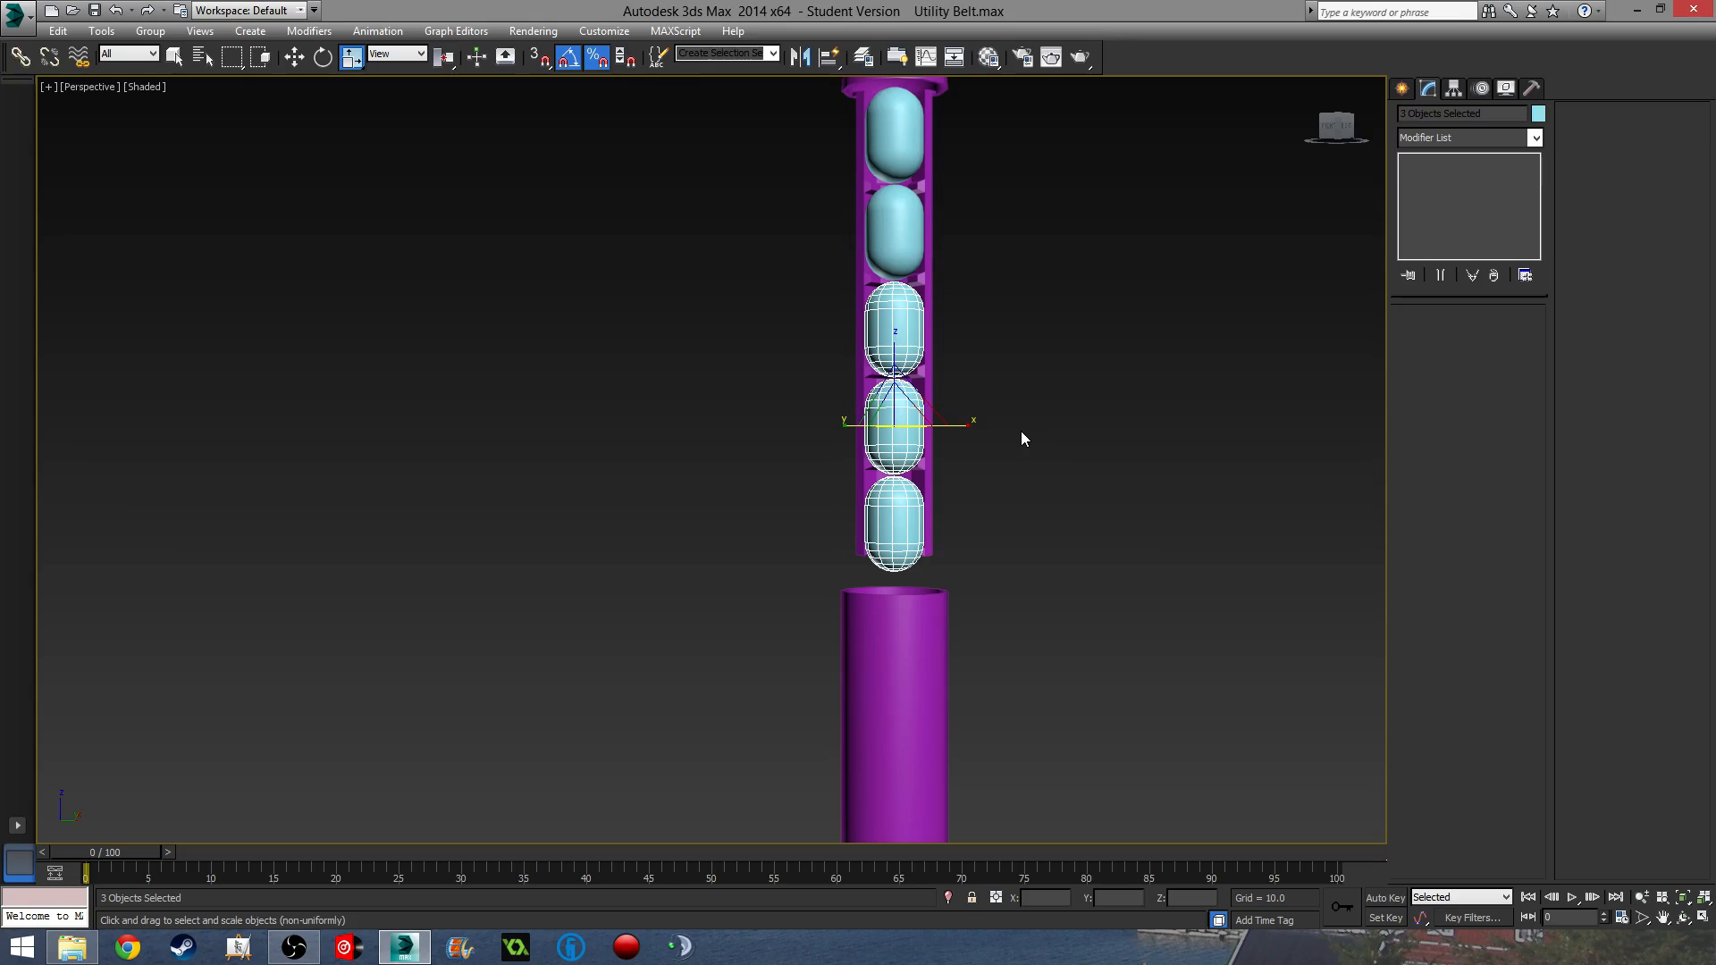
key(Delete)
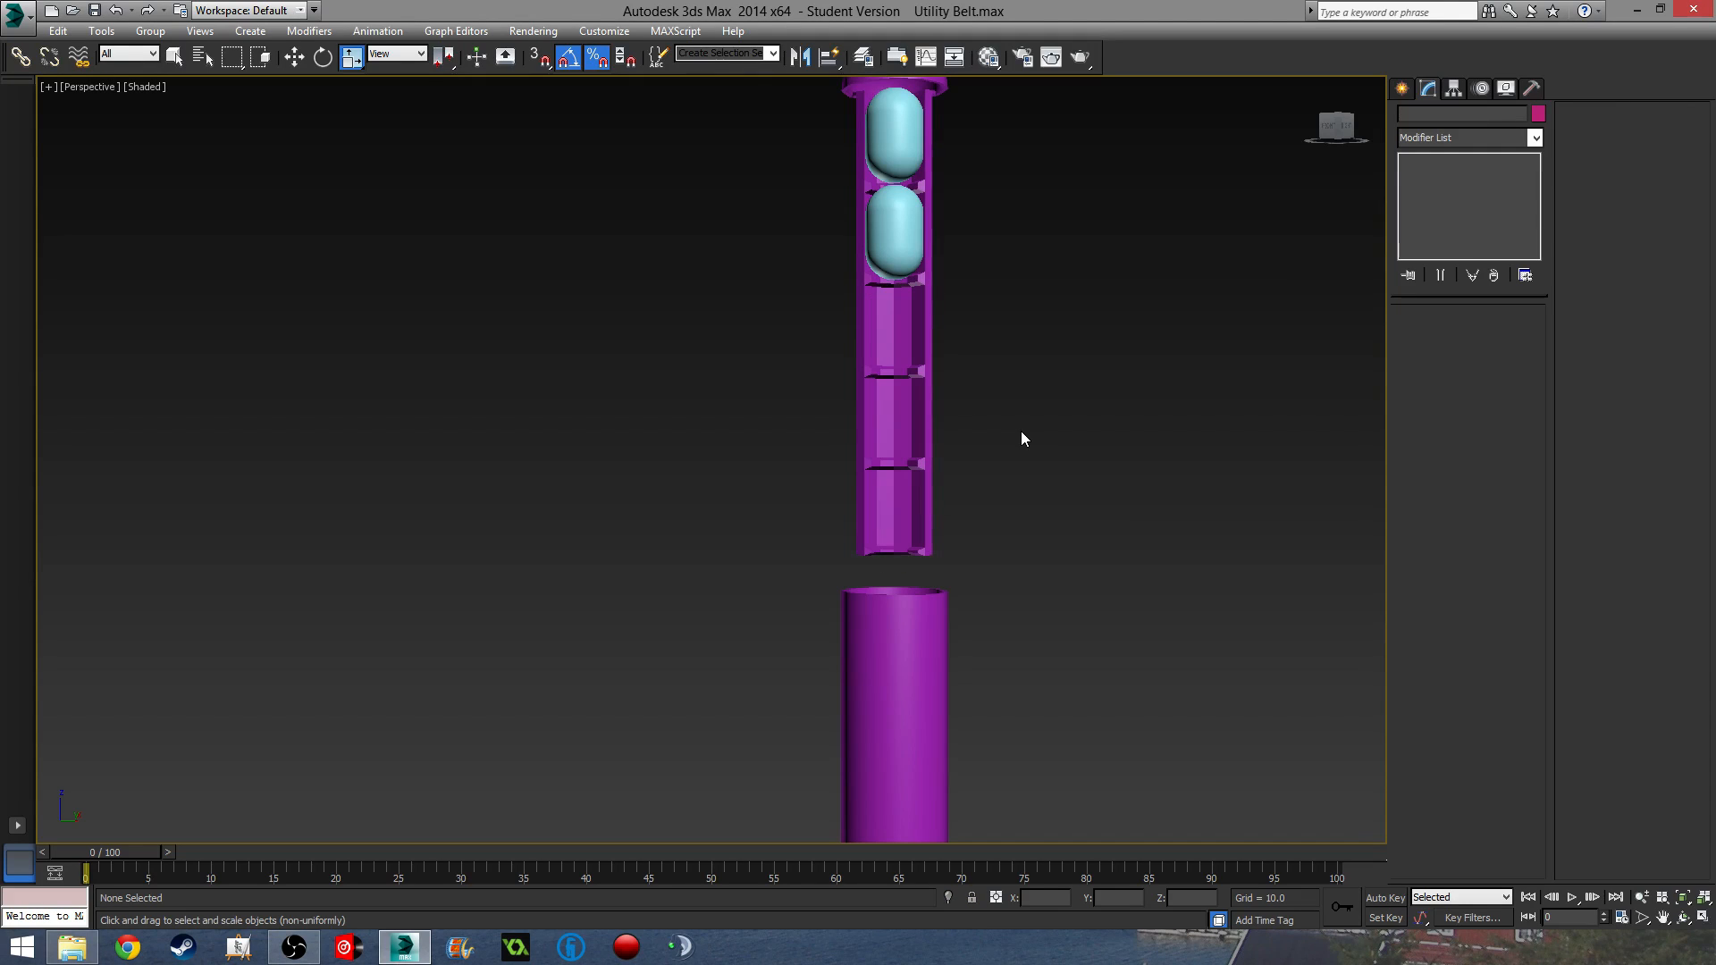
scroll(953, 422, down, 3)
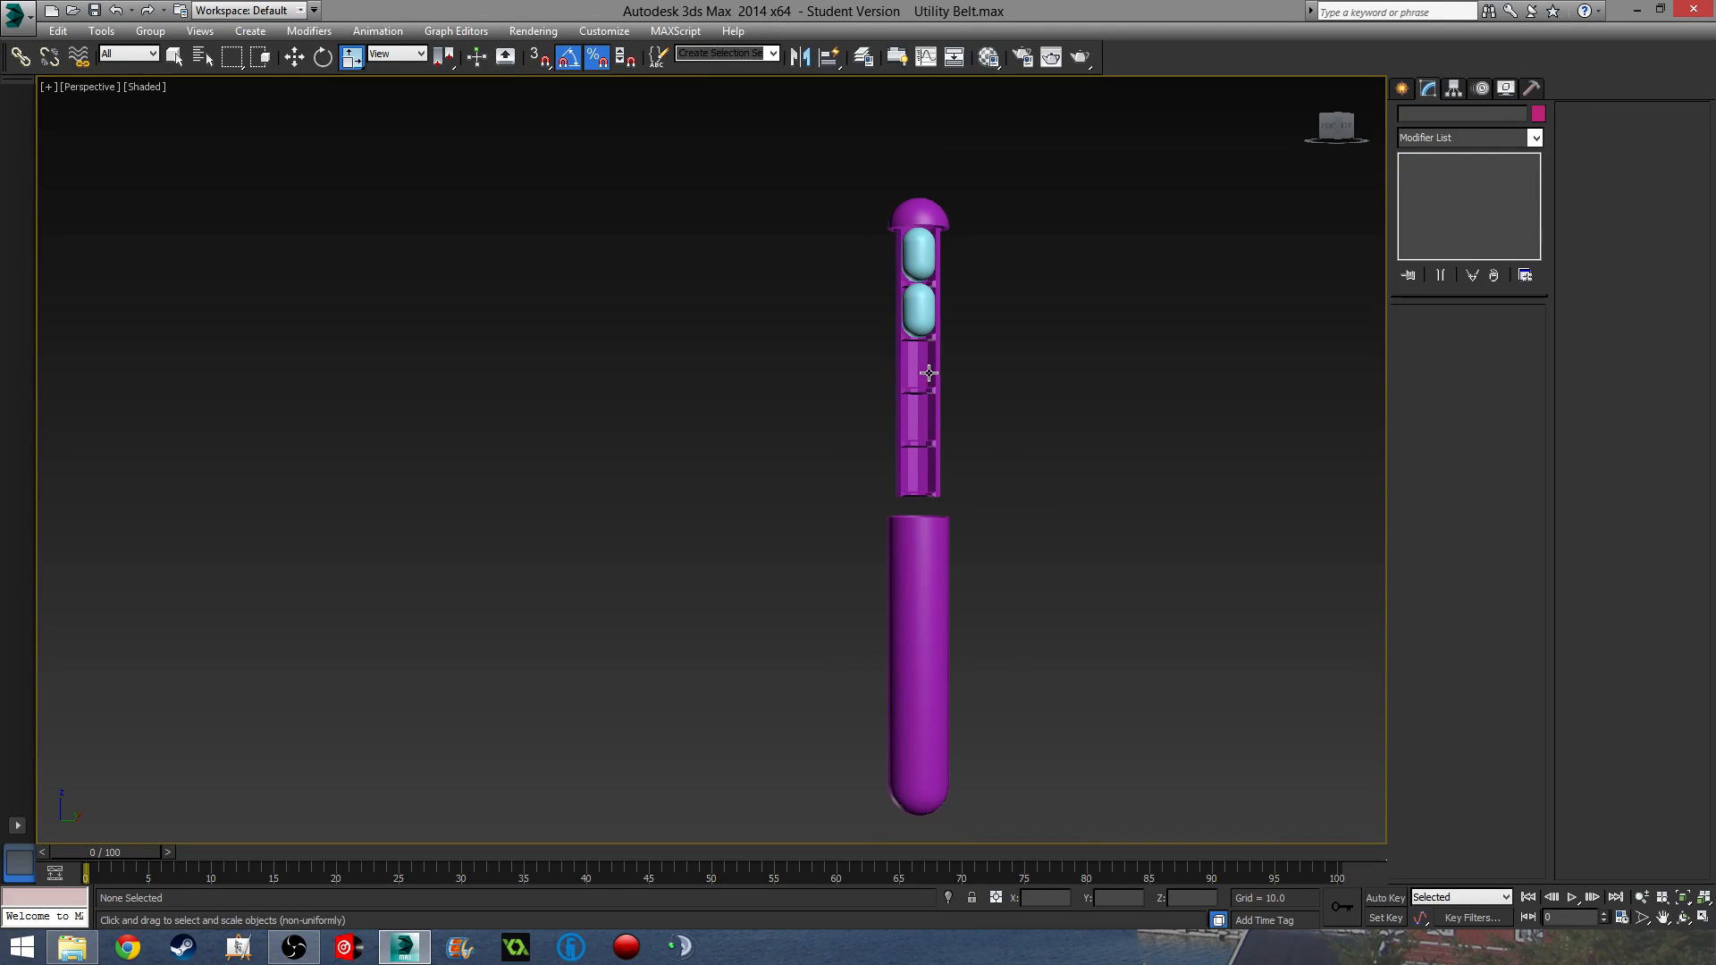
click(928, 314)
key(Delete)
- Convert the remaining capsule beneath the lid to an Editable Poly
scroll(947, 402, up, 4)
click(939, 401)
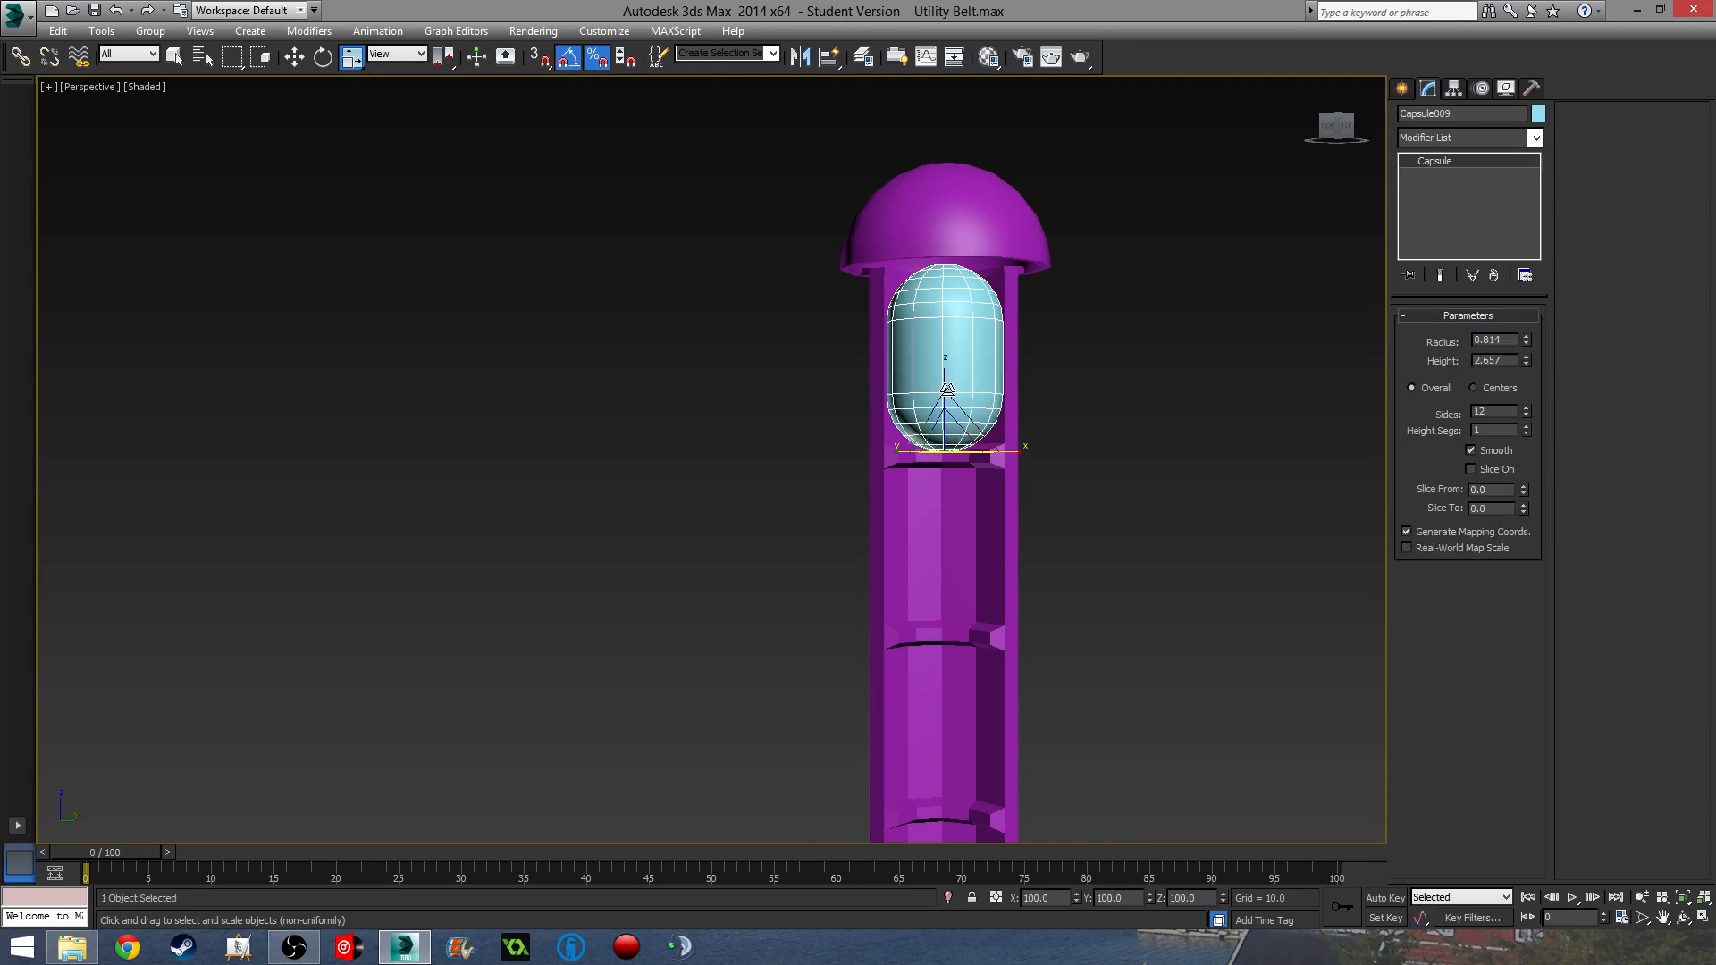
middle_drag(1068, 617, 1003, 577)
right_click(1438, 158)
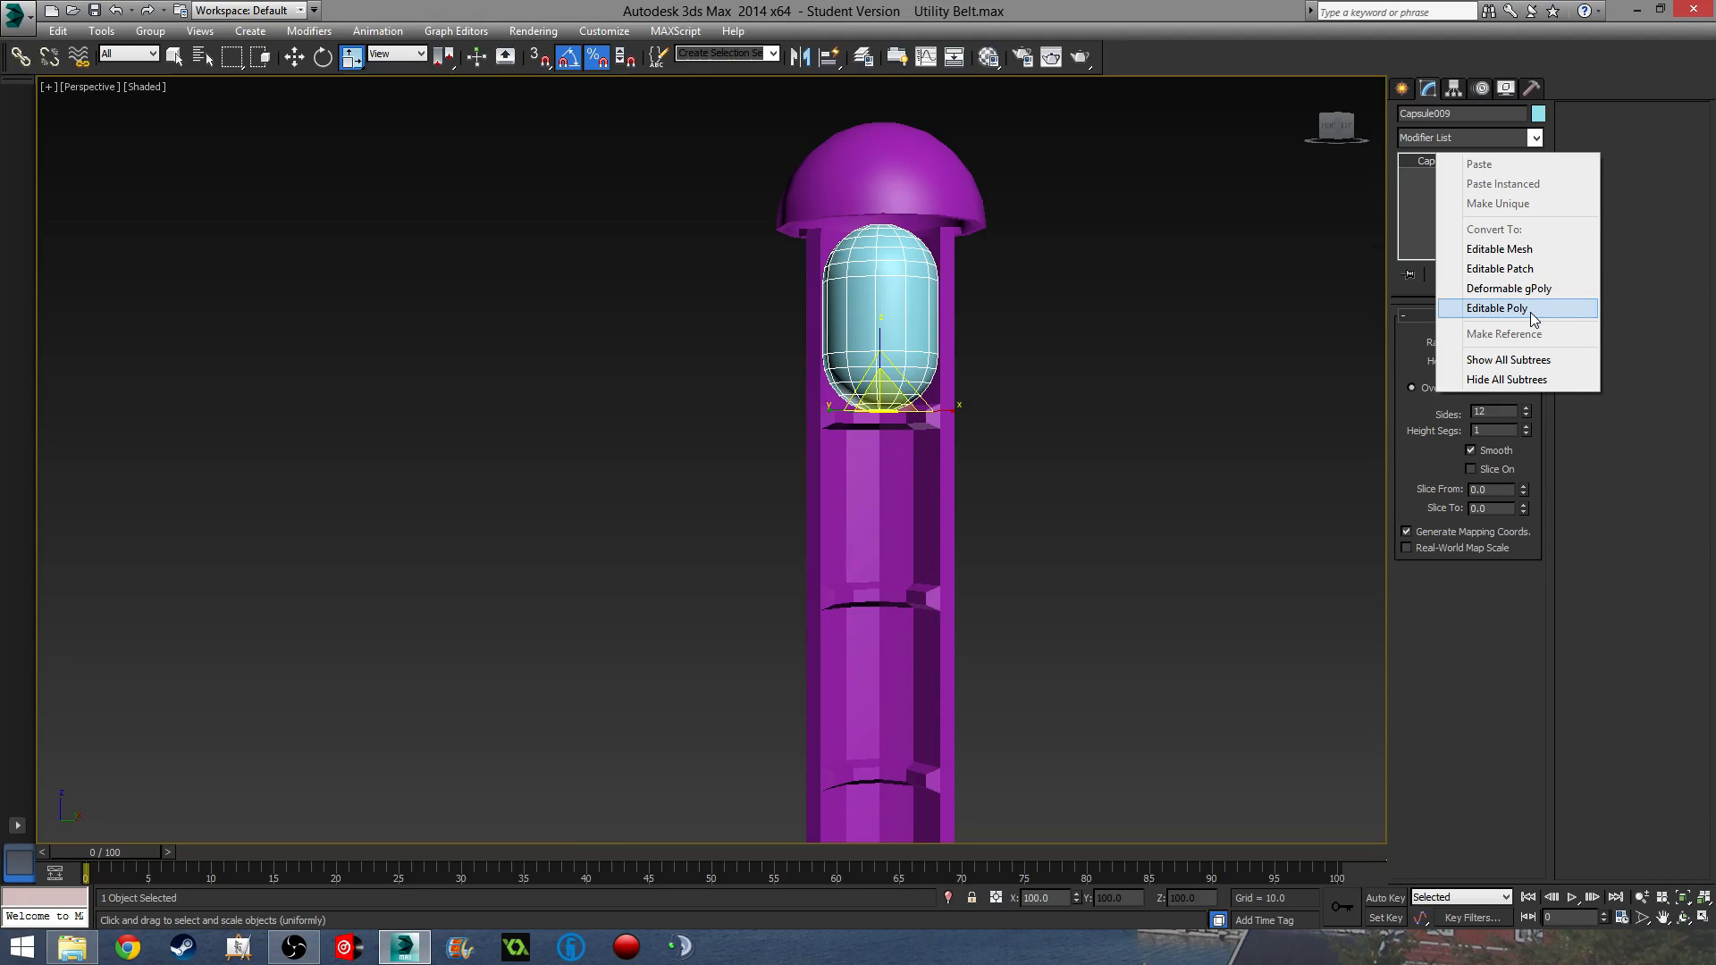
click(1531, 313)
middle_drag(1076, 506, 1077, 571)
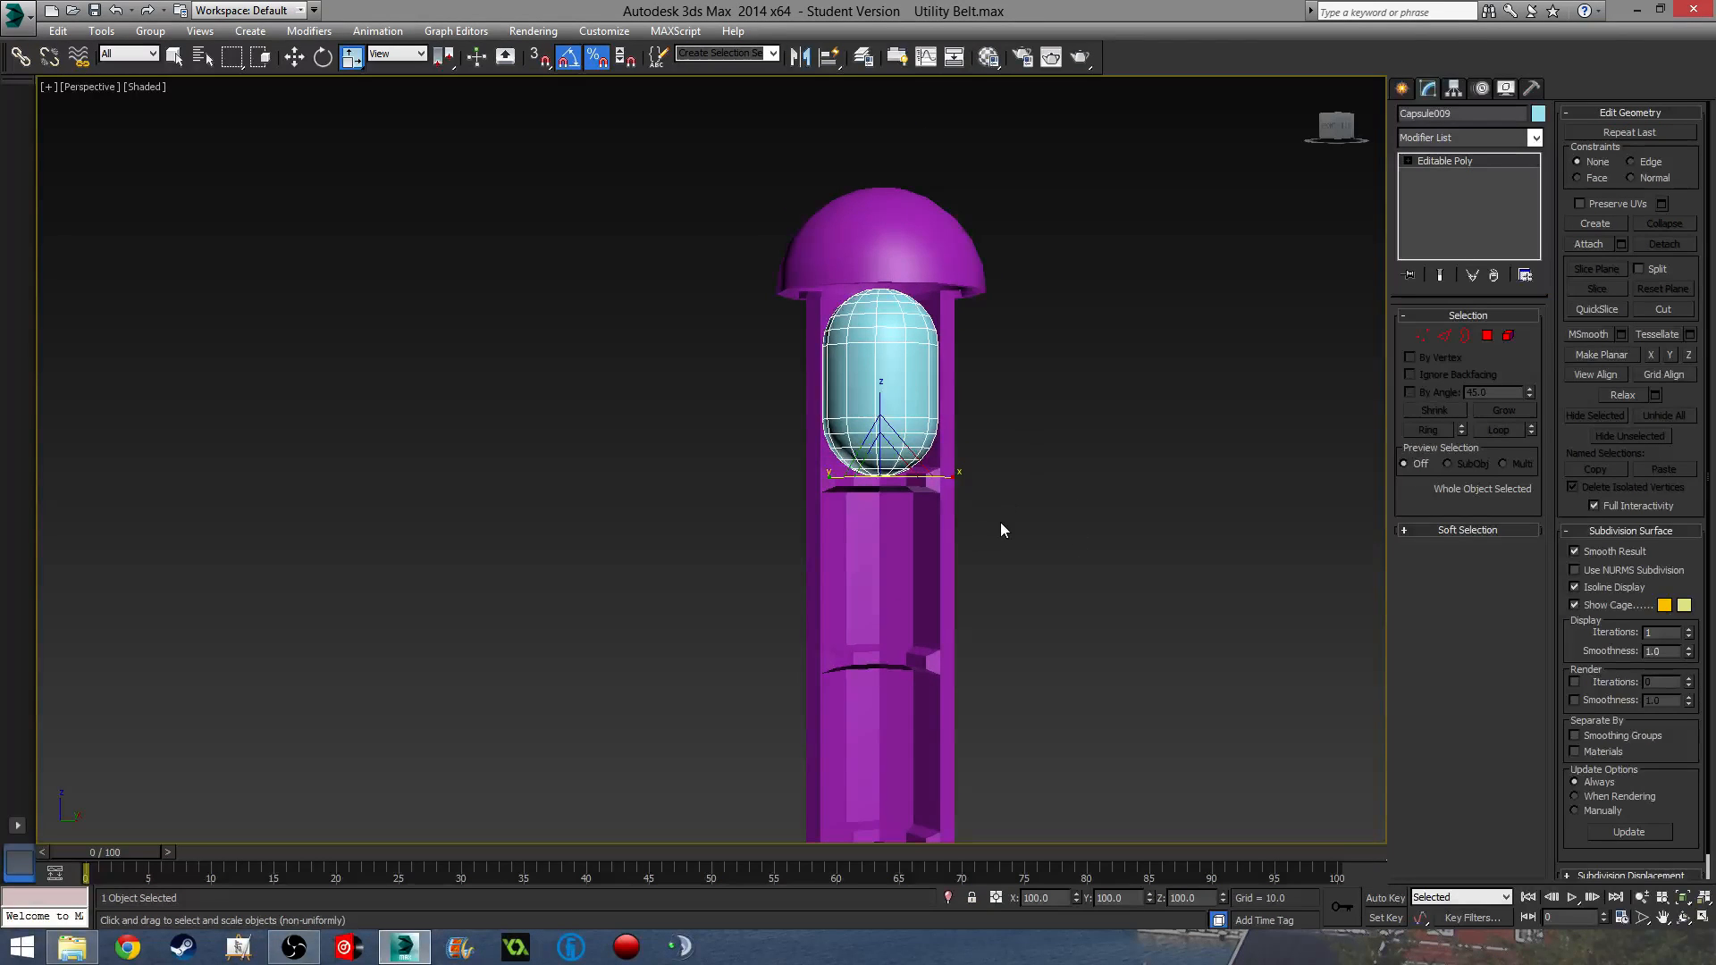
- Center the capsule's pivot on the object itself and leave pivot editing
key(w)
click(1454, 91)
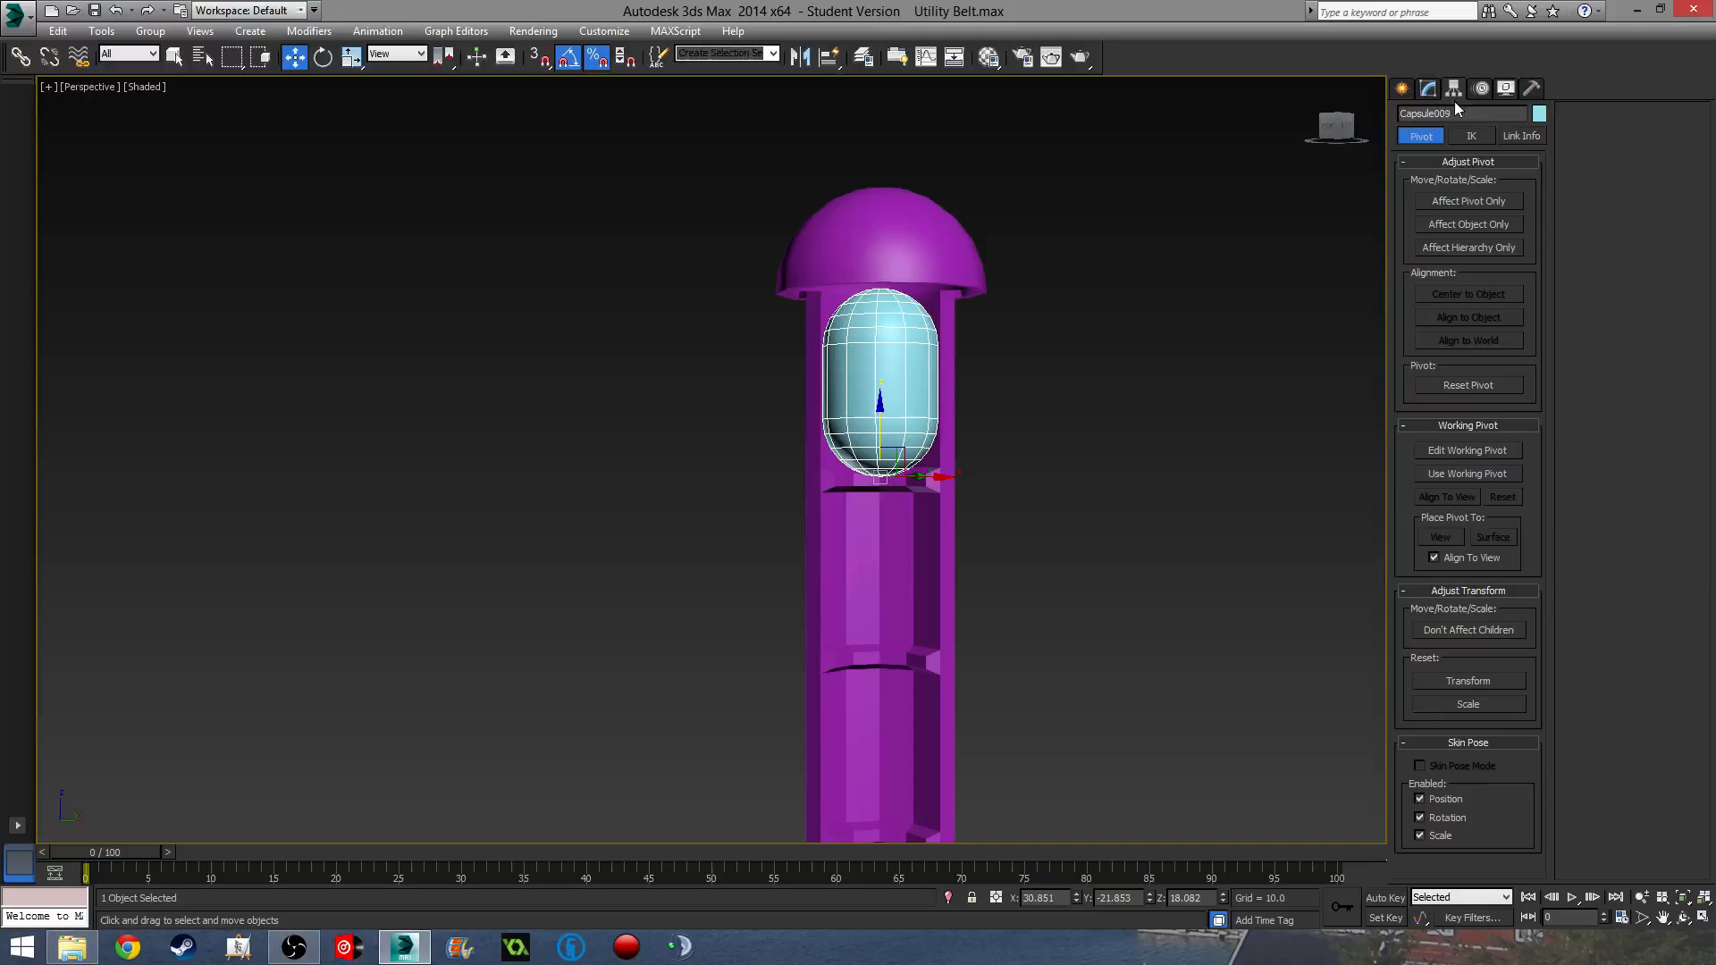
click(1478, 204)
click(1486, 294)
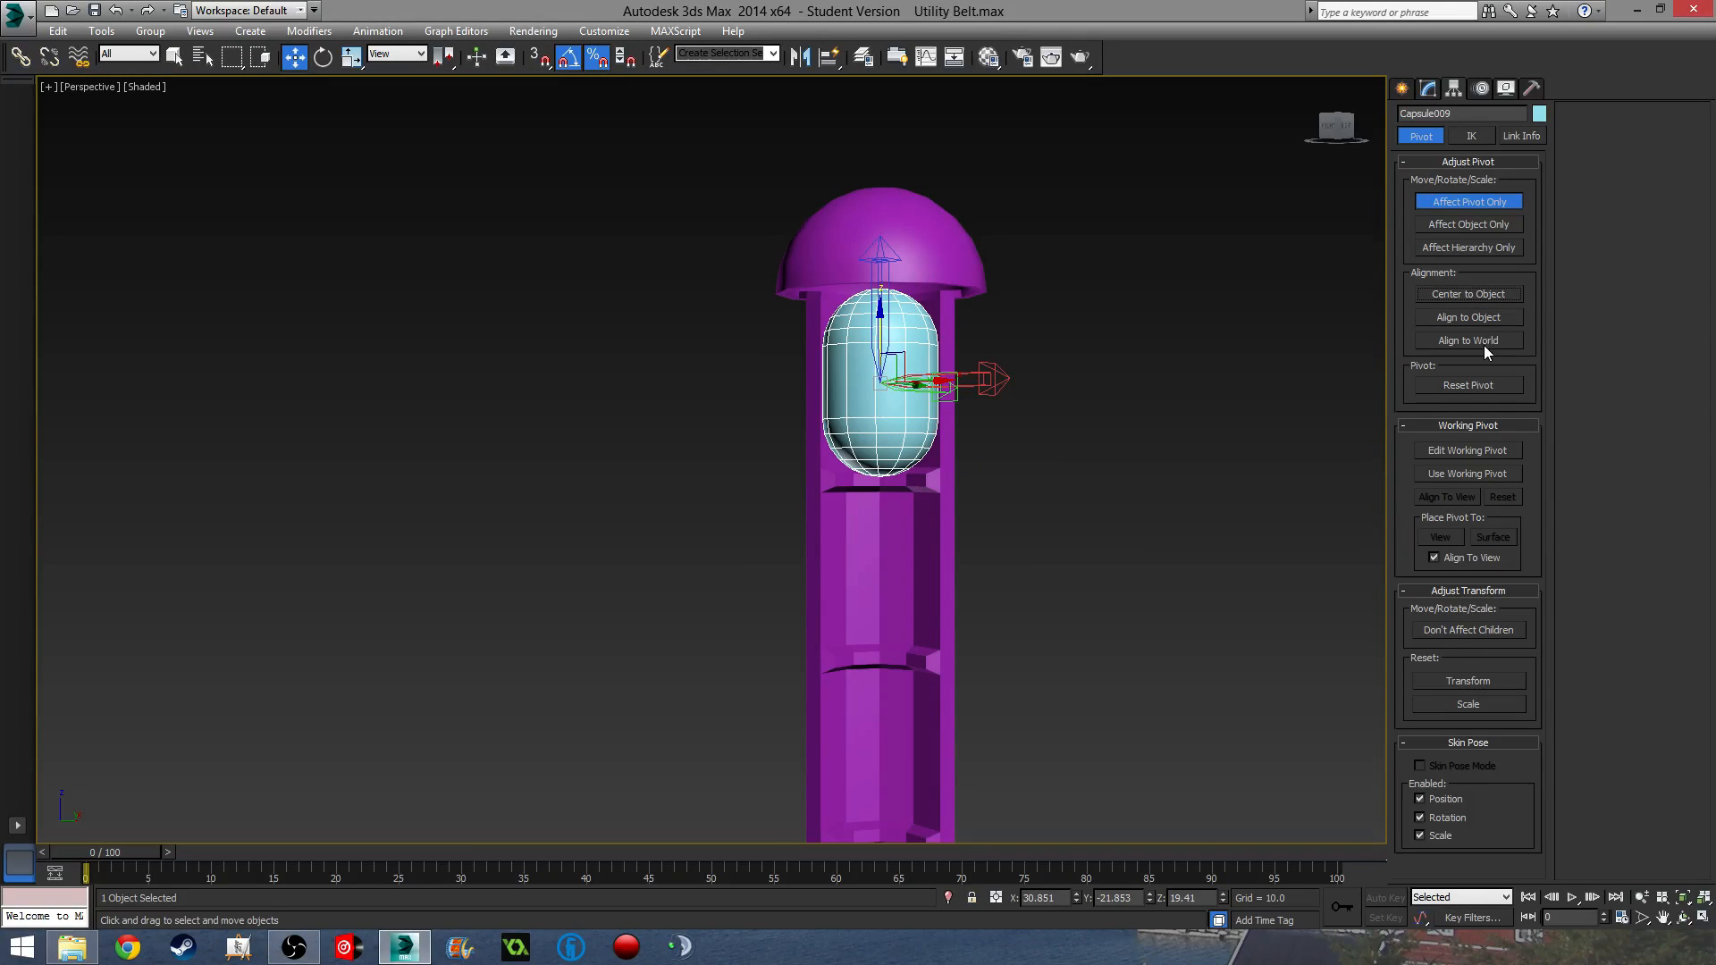
click(1428, 88)
- Move the capsule sideways along X out of the strip, to an X position of about 33.833
alt+middle_drag(972, 421, 843, 526)
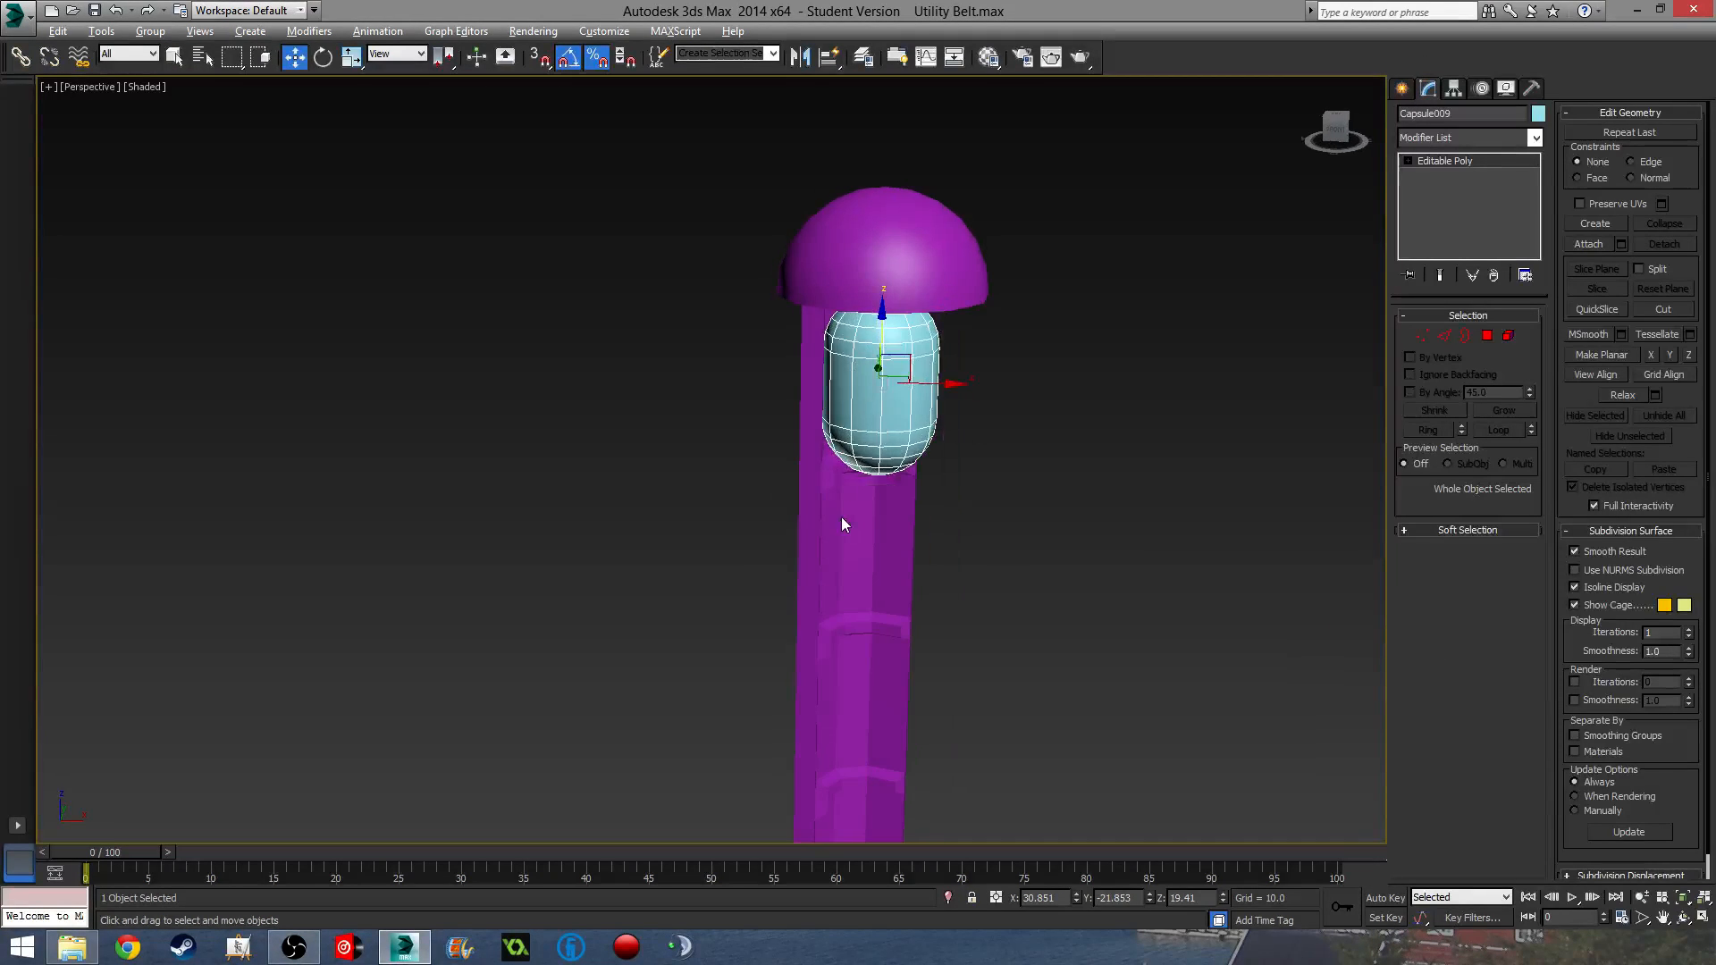
drag(926, 384, 1143, 381)
middle_drag(1318, 472, 1103, 534)
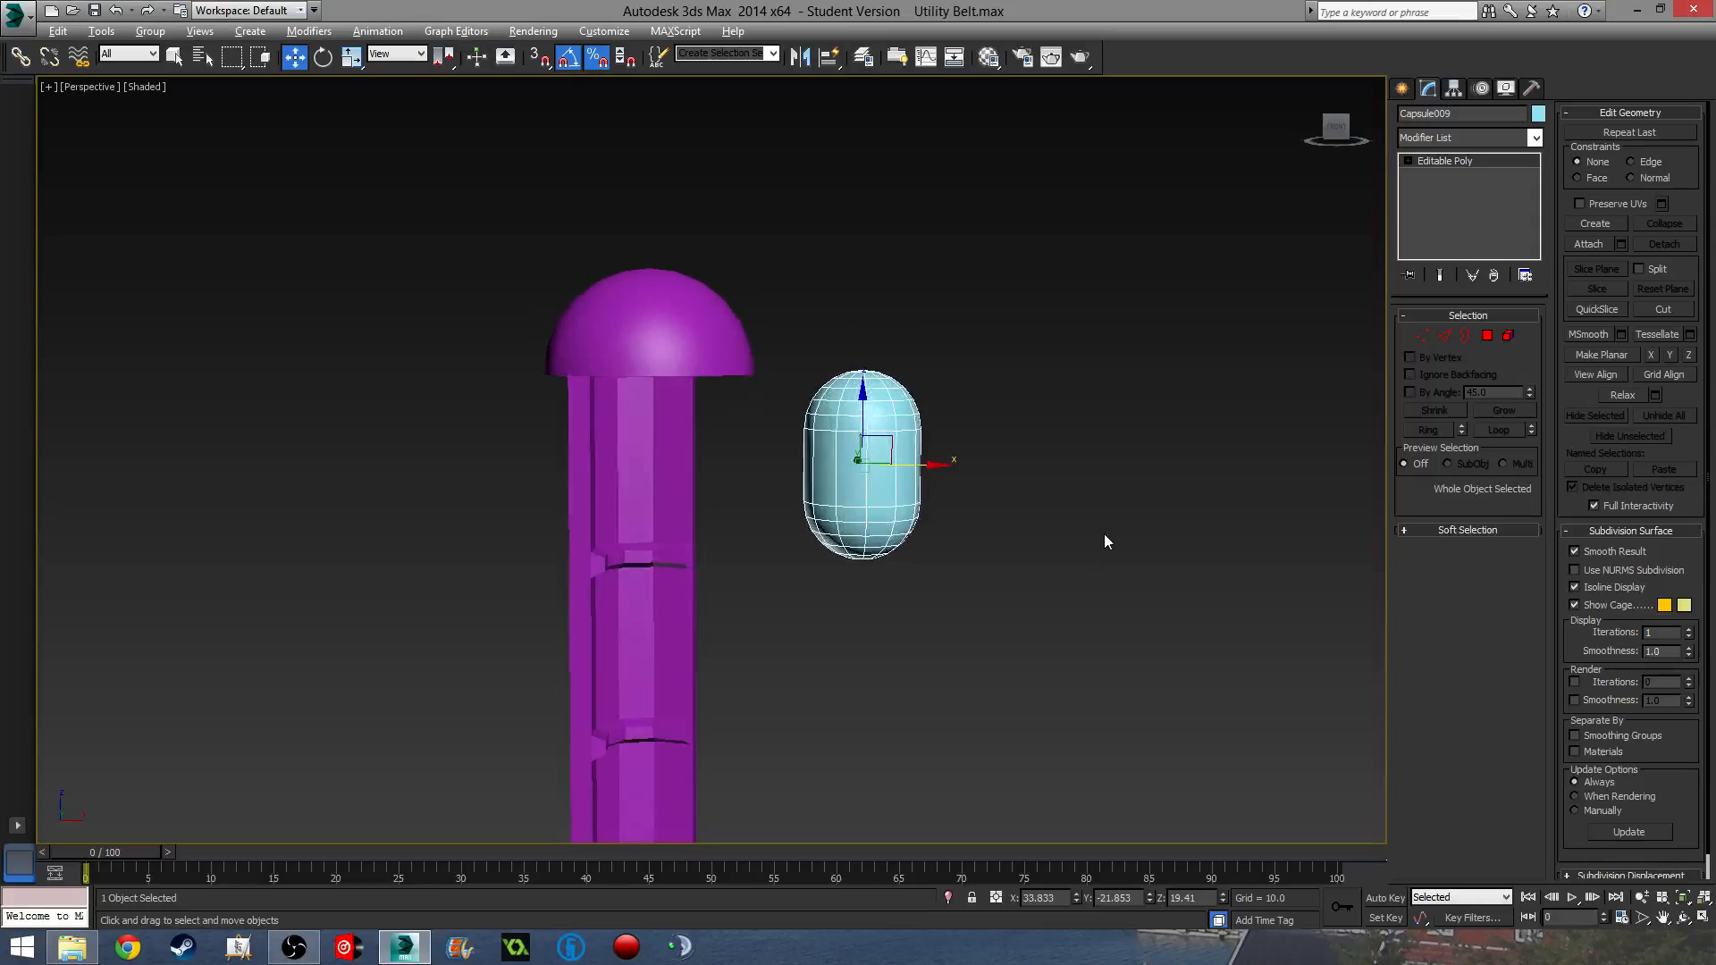
- Connect the vertical edges around the capsule's straight middle section with 3 segments to add three horizontal edge loops
scroll(902, 465, up, 5)
scroll(872, 451, up, 1)
scroll(854, 442, down, 1)
middle_drag(853, 452, 861, 430)
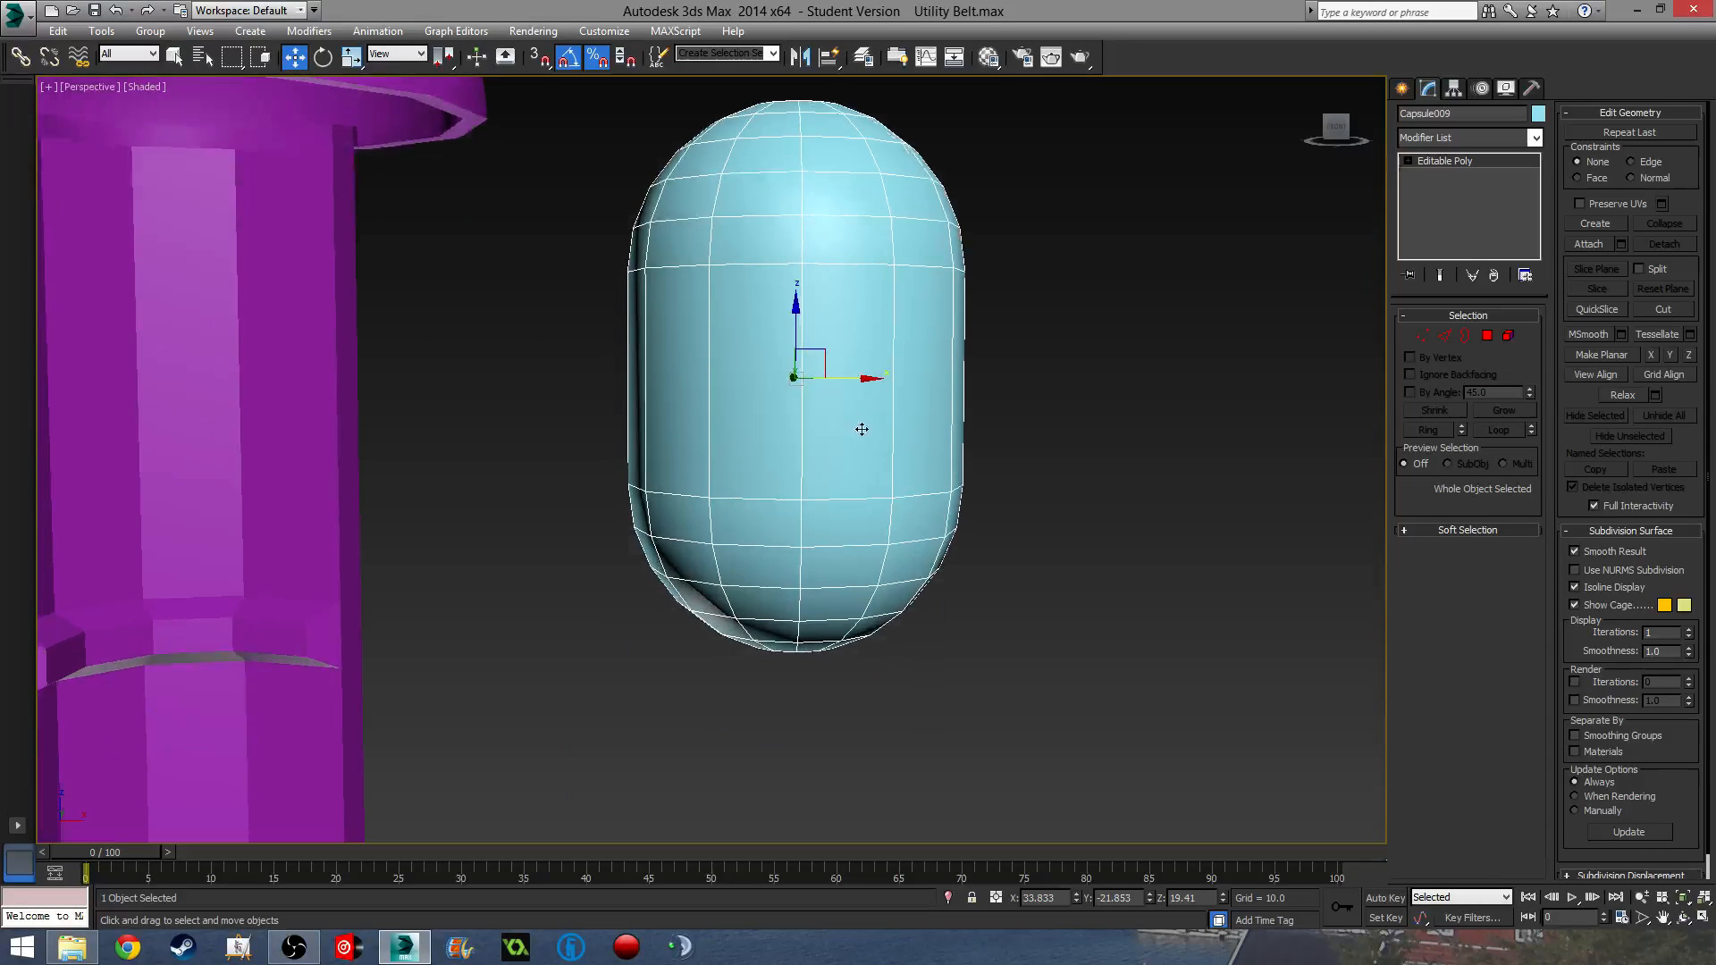
middle_drag(1125, 507, 1138, 534)
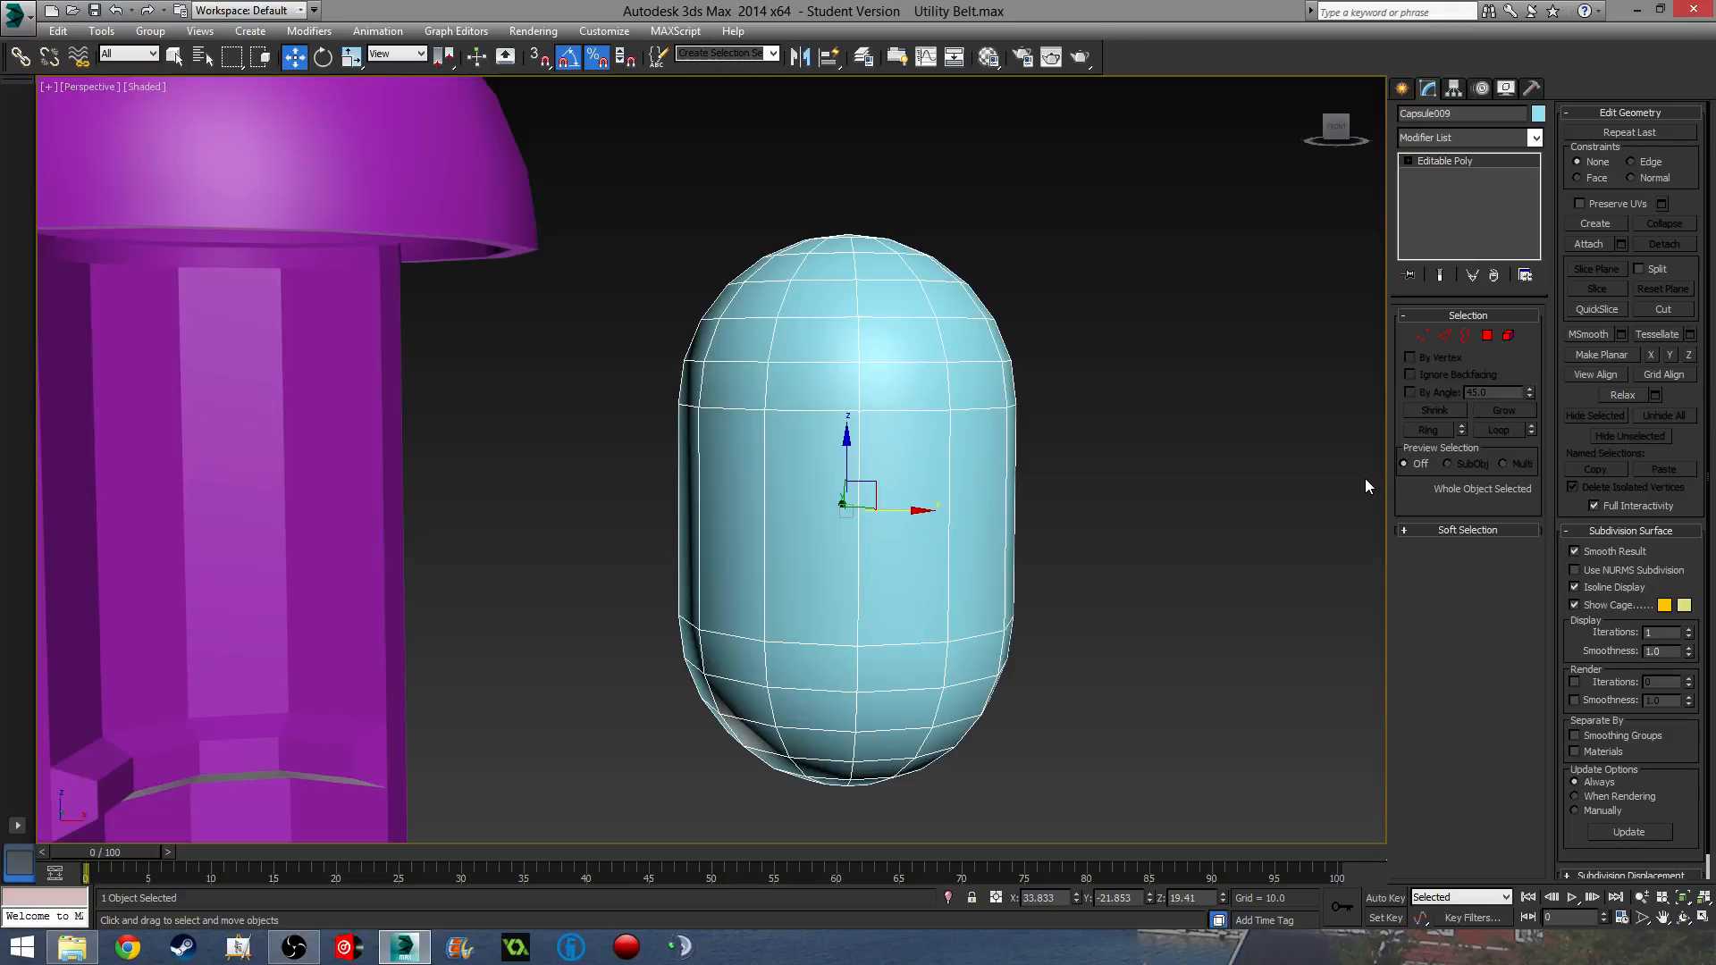
middle_drag(1082, 509, 1082, 490)
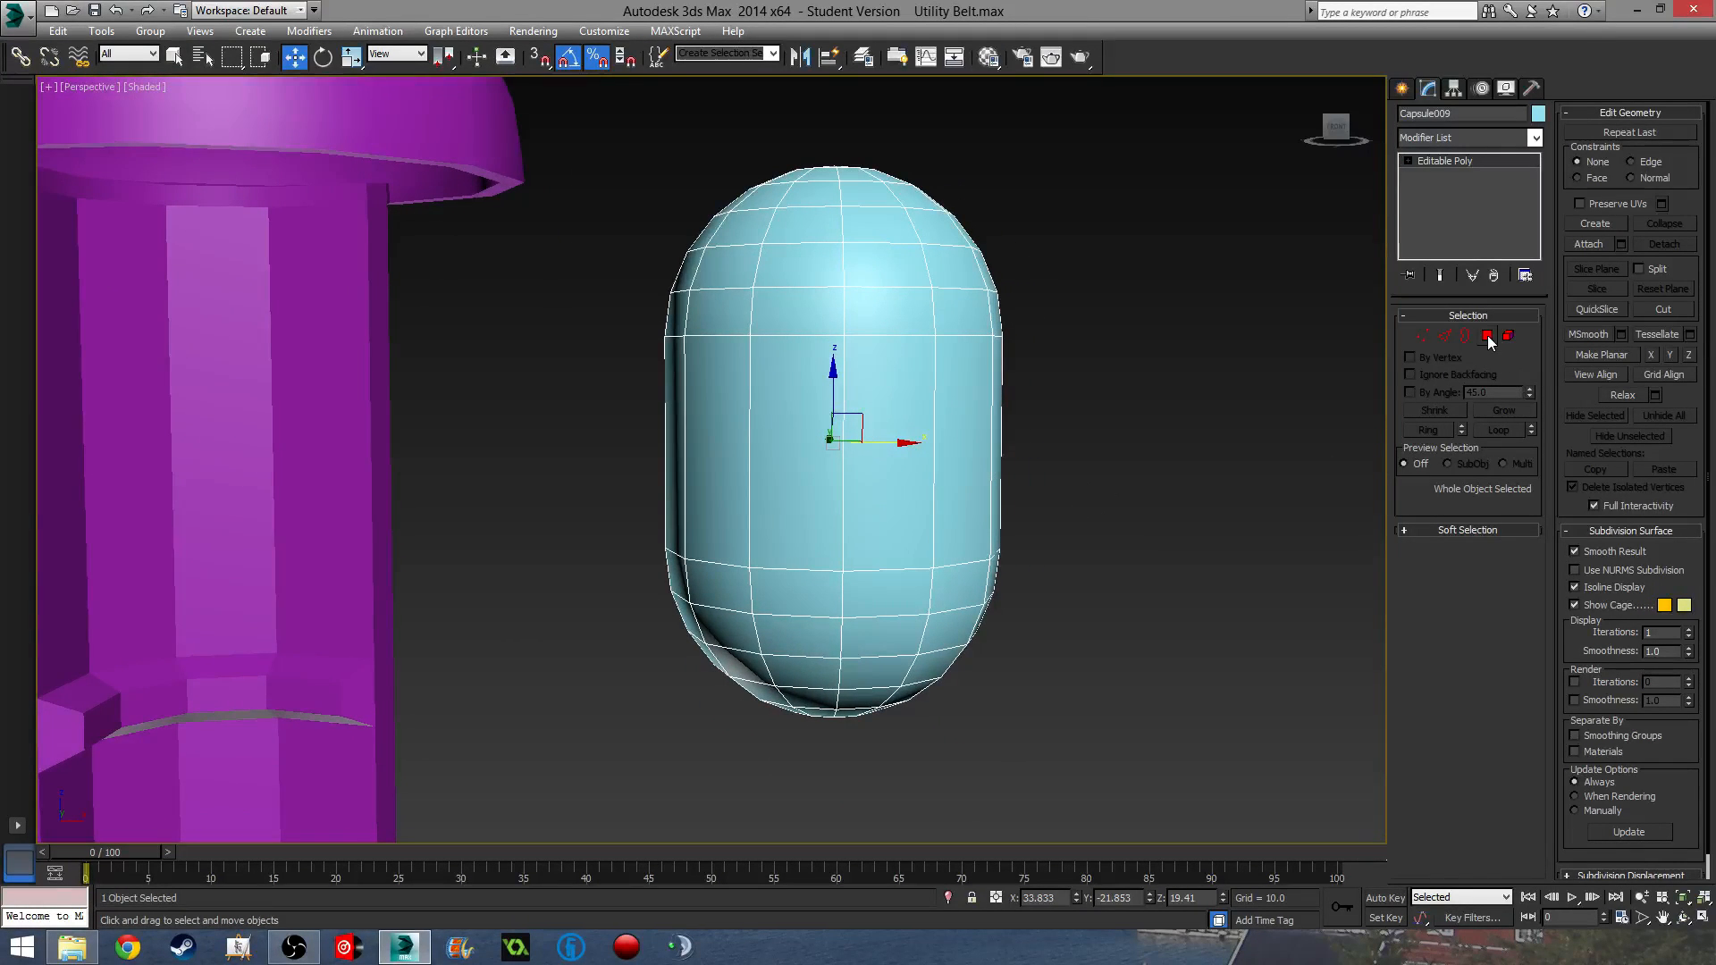
click(1445, 336)
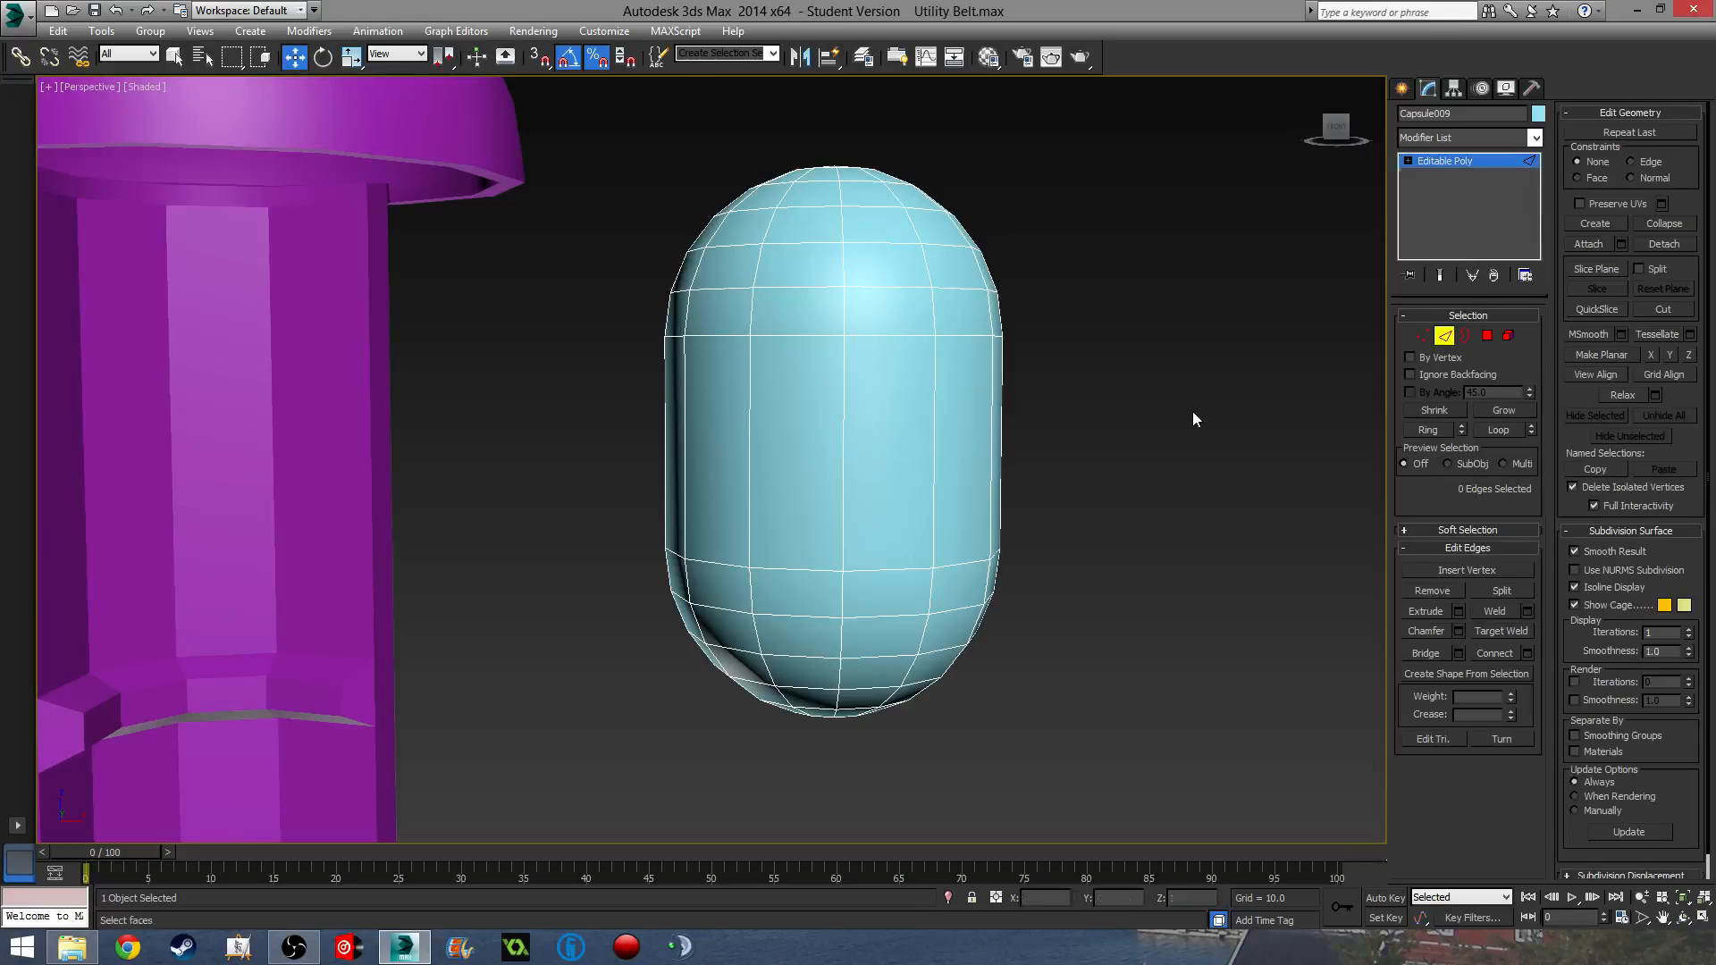
click(1525, 653)
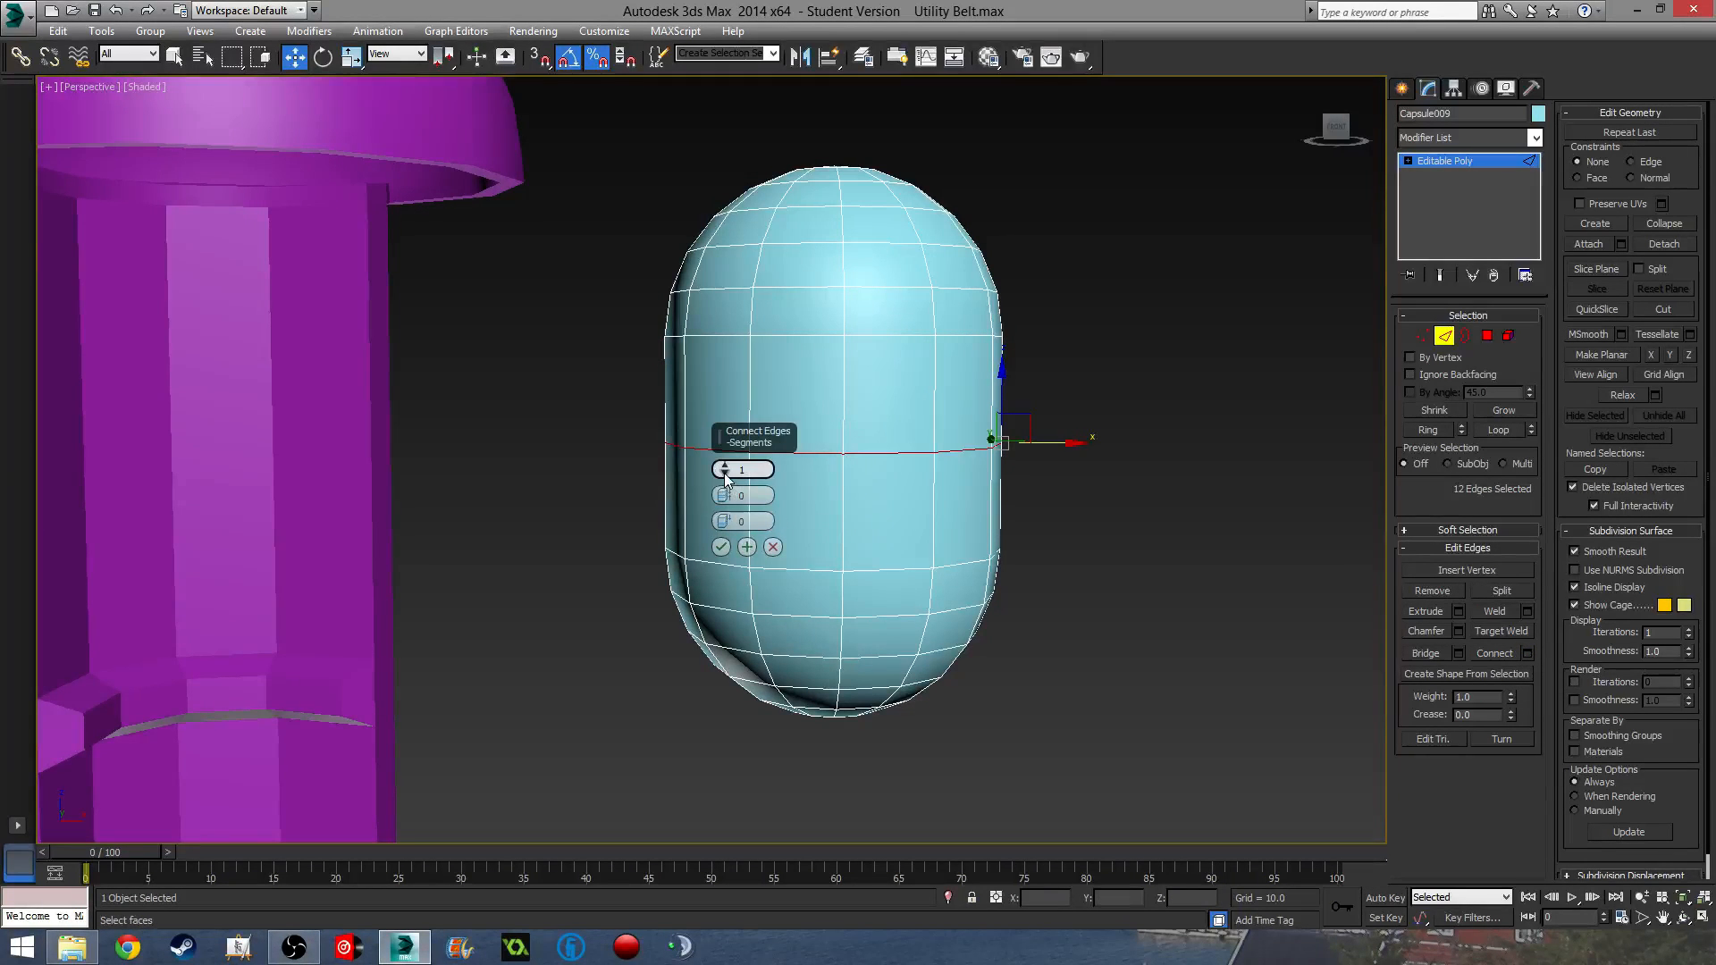
drag(725, 474, 725, 459)
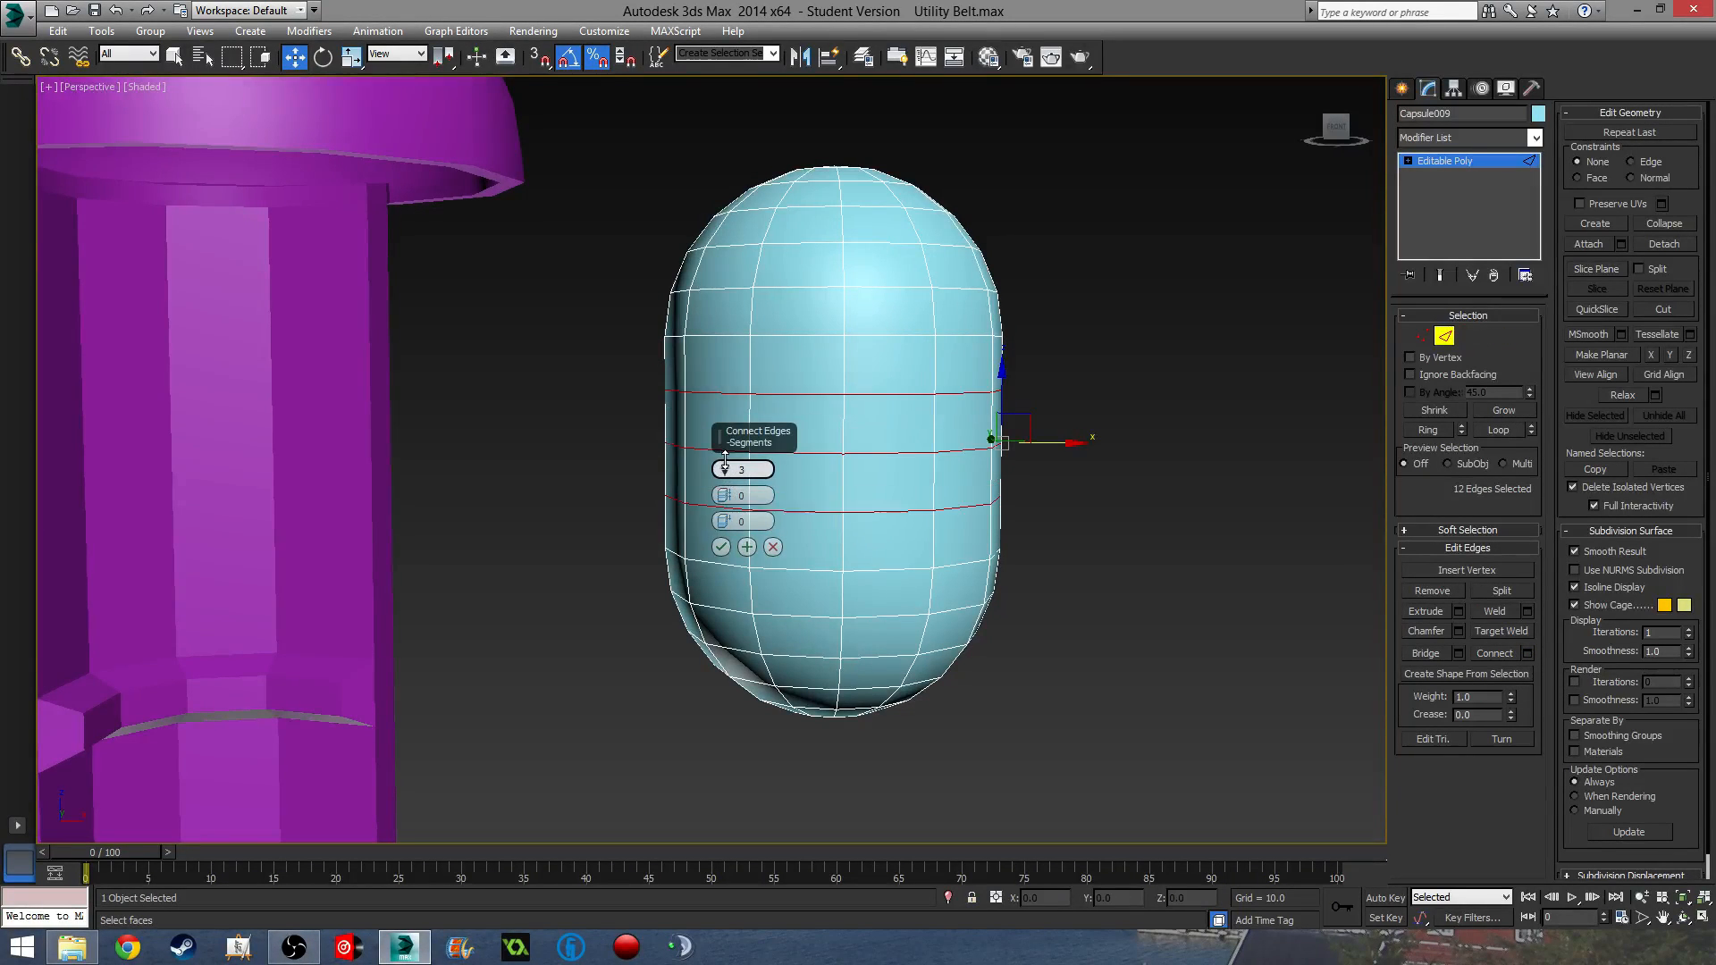
click(720, 547)
- Rotate the three new edge loops slightly so they run diagonally around the capsule
key(e)
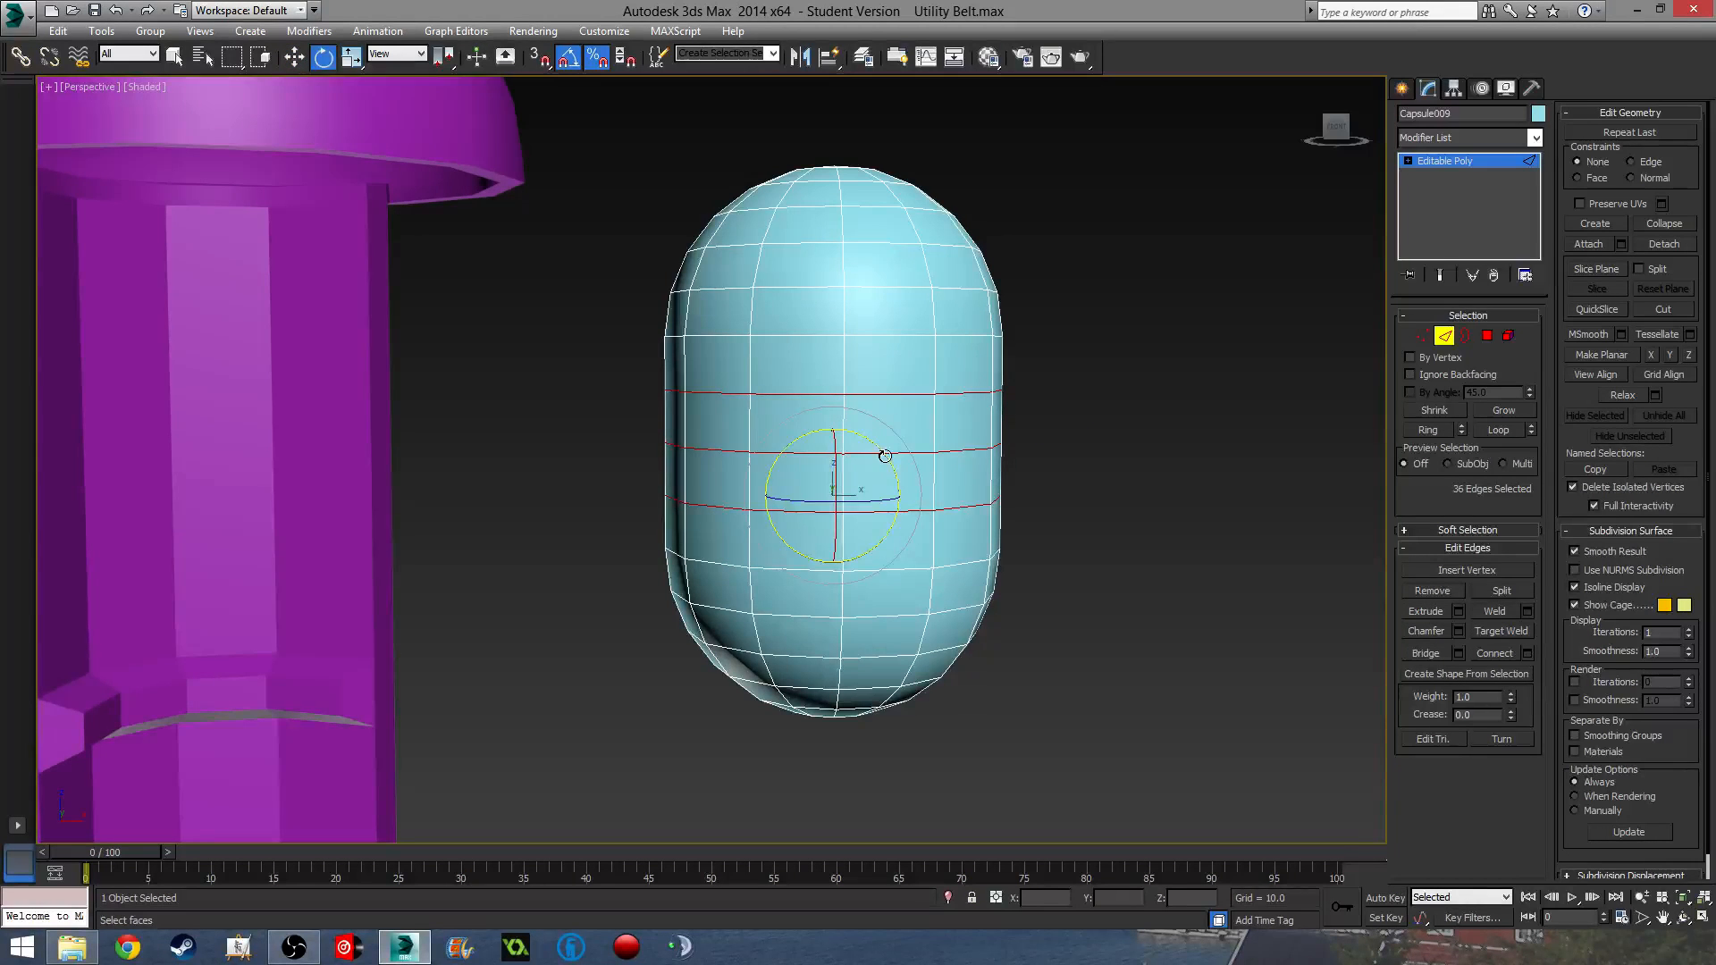
drag(885, 456, 883, 447)
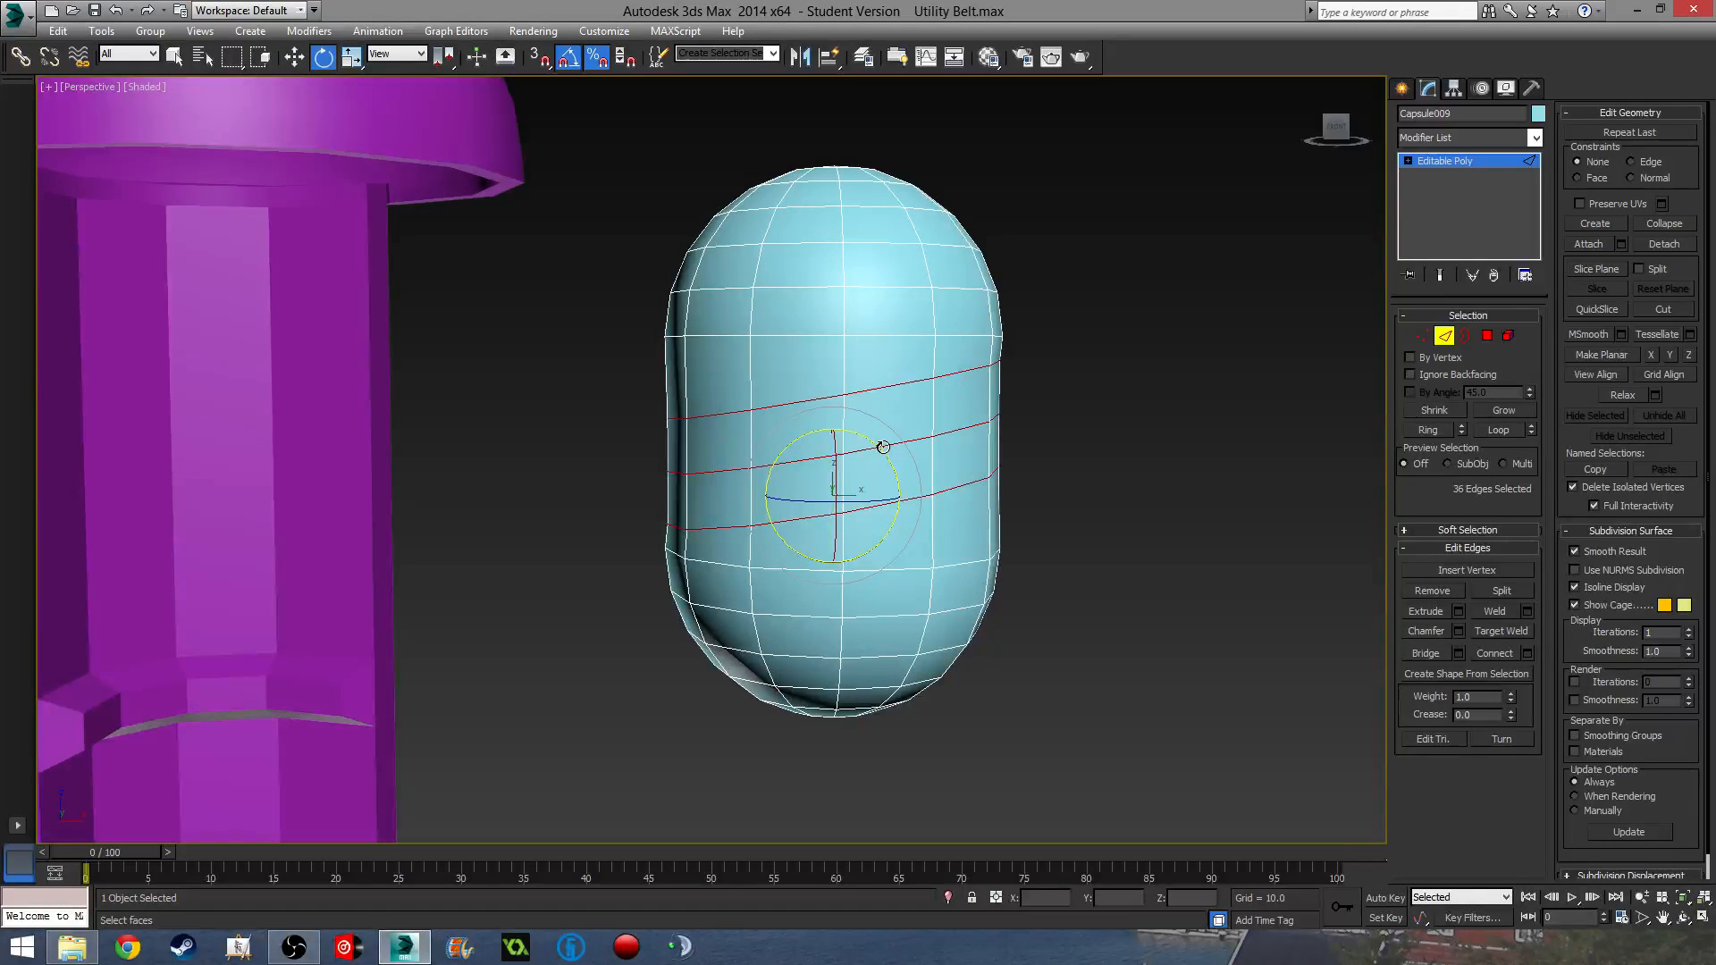
alt+middle_drag(1025, 545, 958, 519)
key(w)
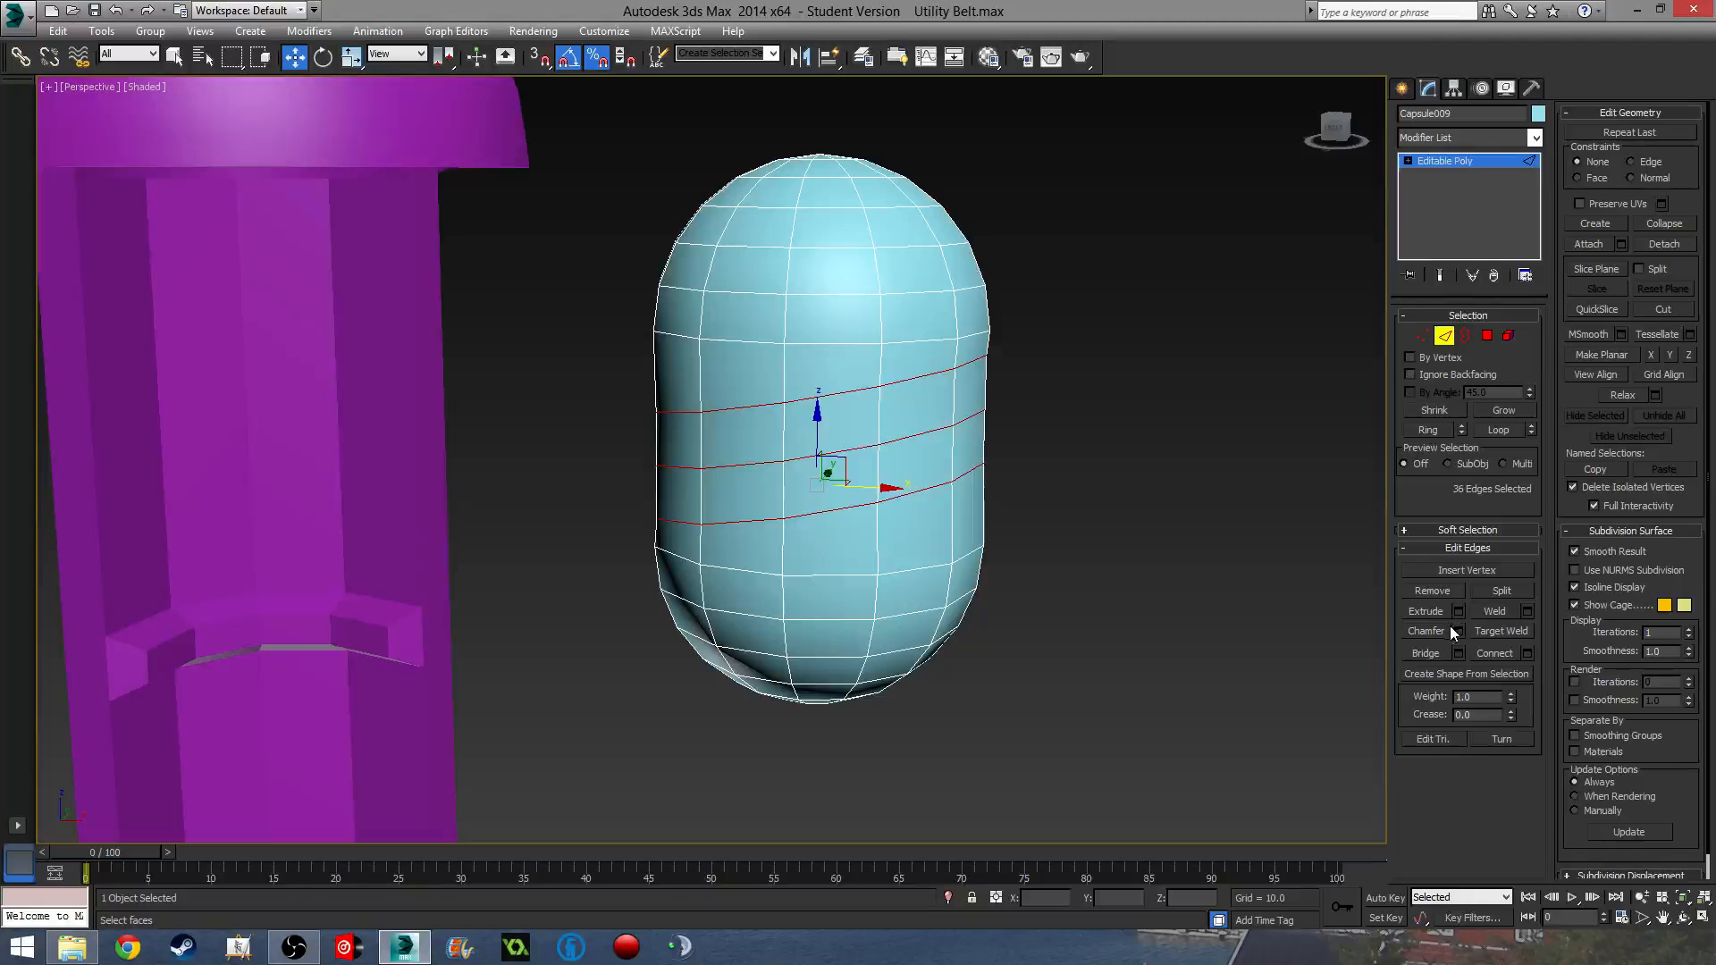
- Chamfer the three slanted edge loops by a small amount with 1 segment to form narrow bands
click(1459, 631)
drag(727, 472, 728, 484)
click(730, 466)
click(726, 465)
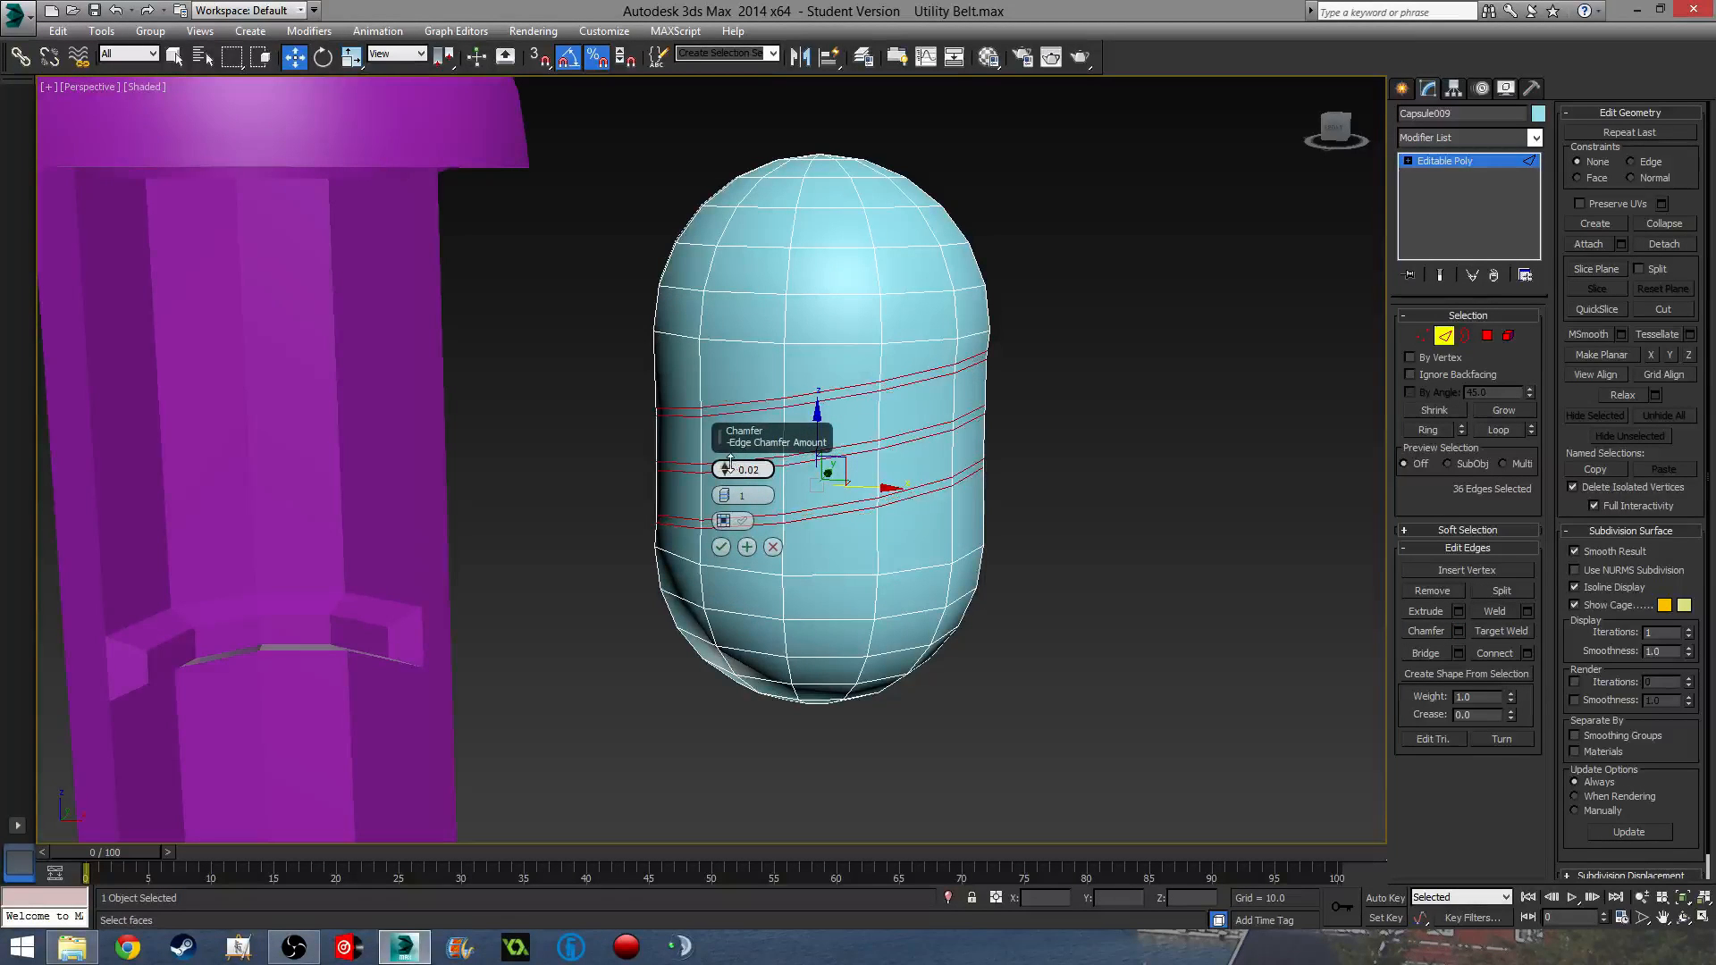
click(727, 465)
click(726, 466)
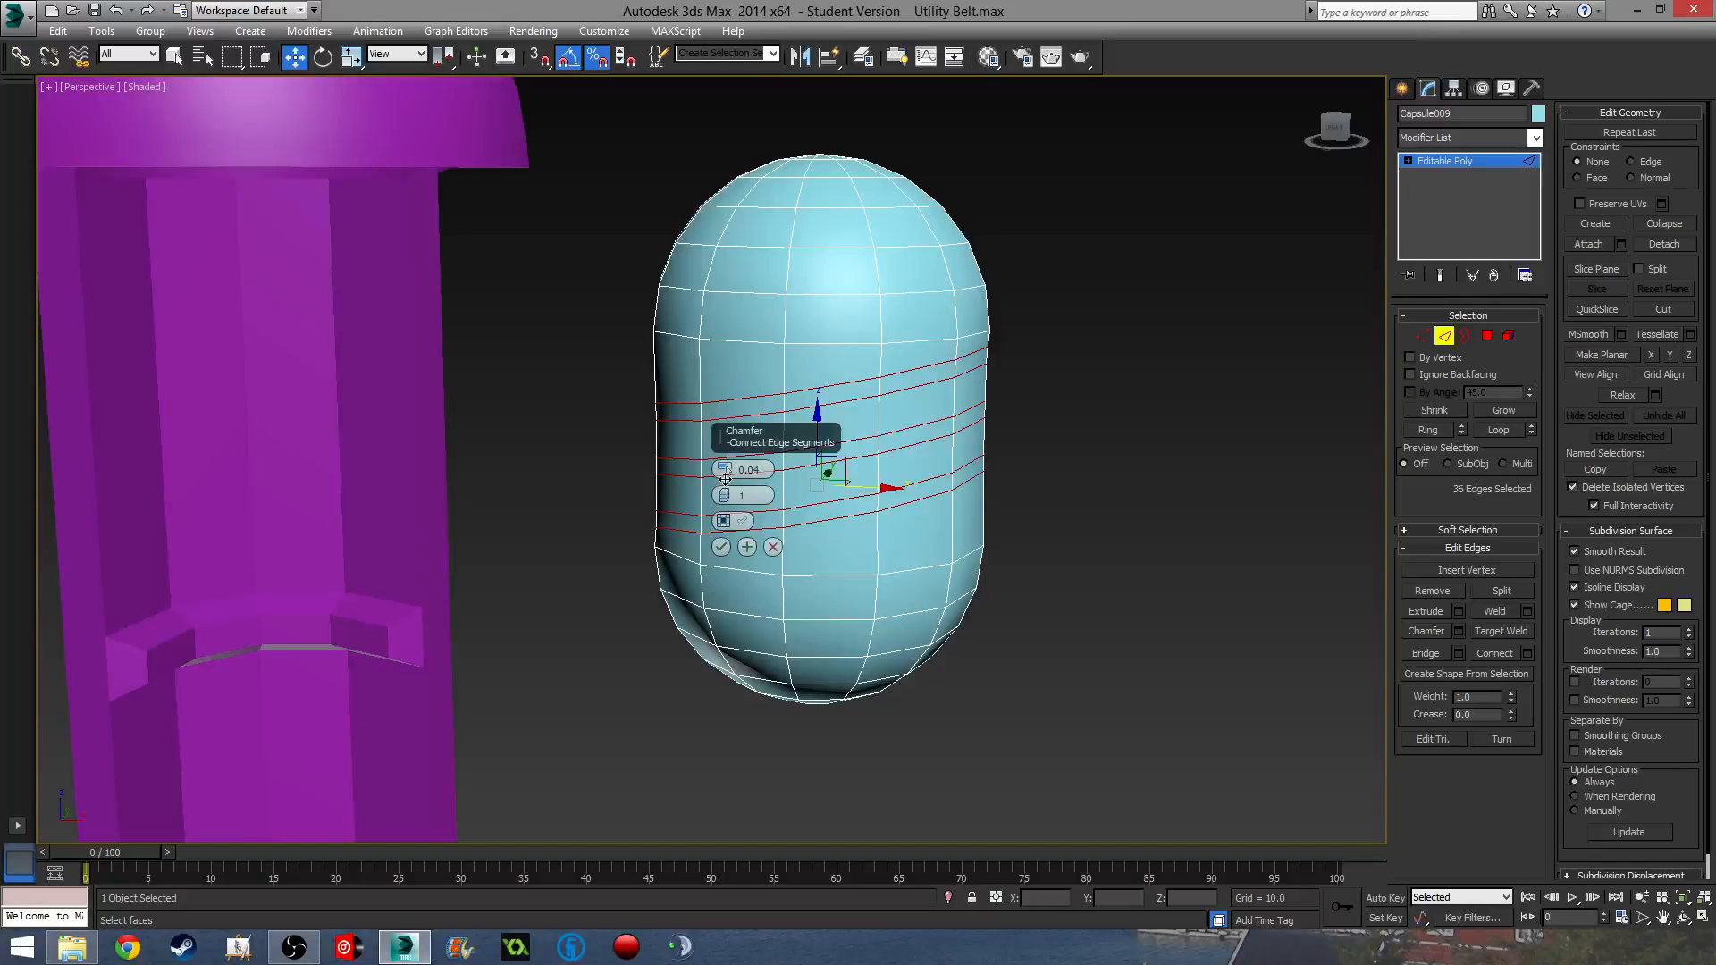
click(727, 473)
click(722, 548)
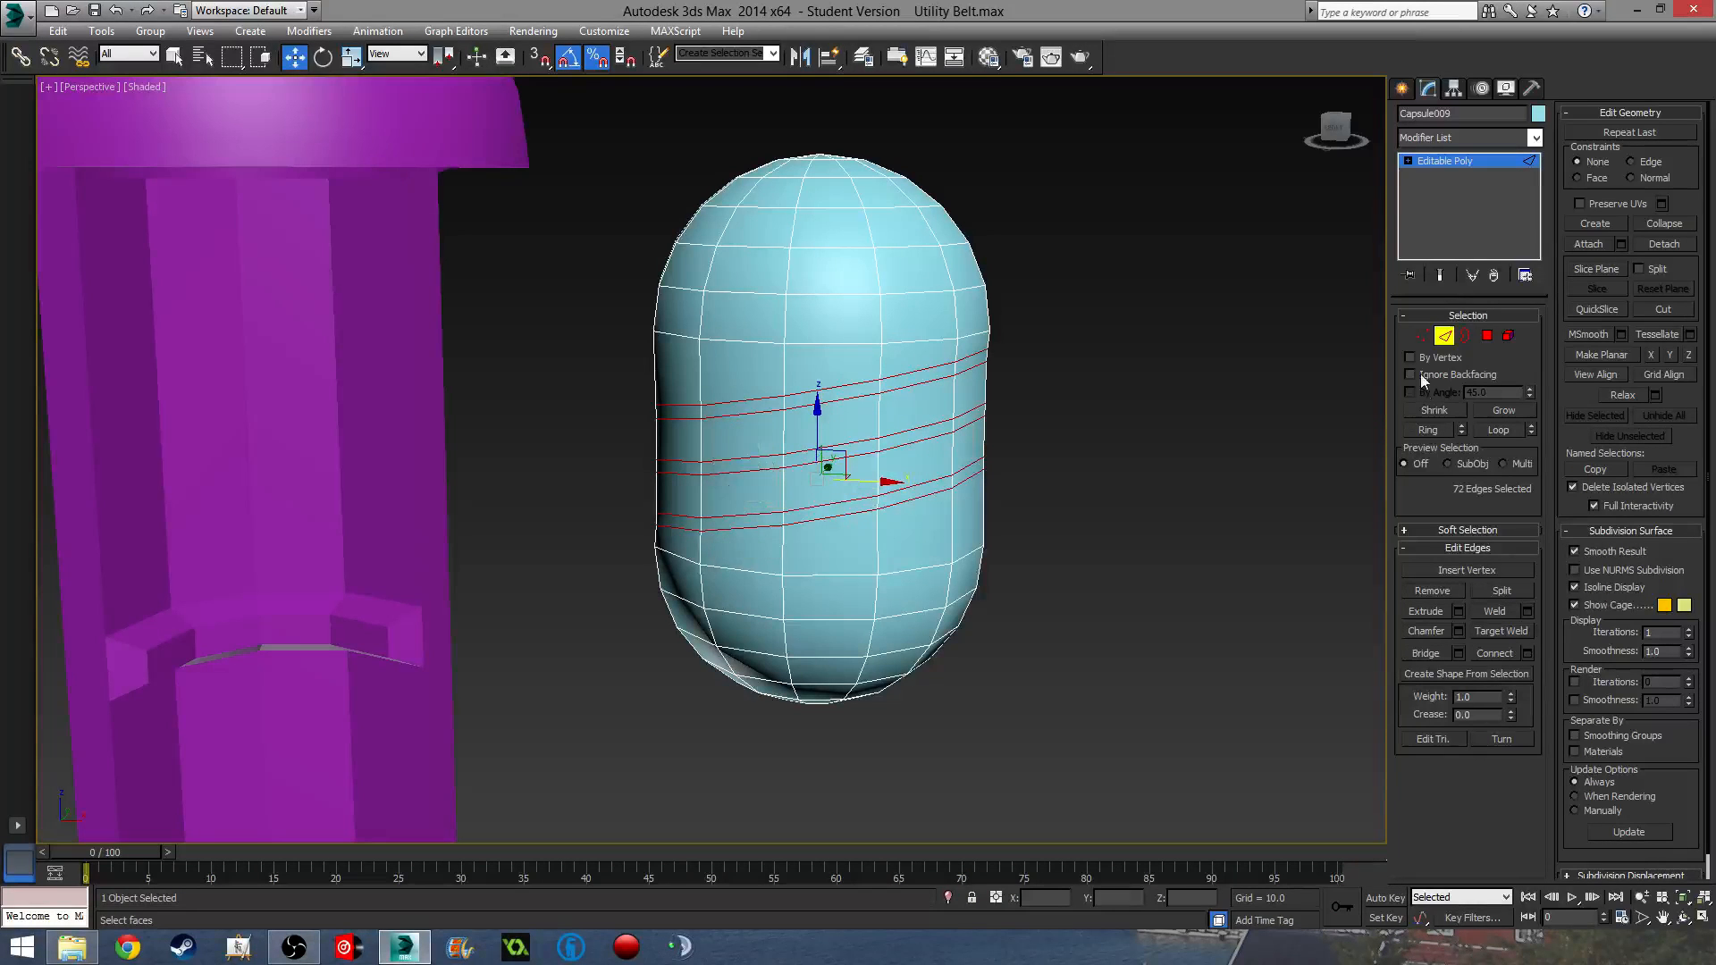
- Select the polygons of all three narrow bands around the capsule, including the middle one
ctrl+click(1487, 337)
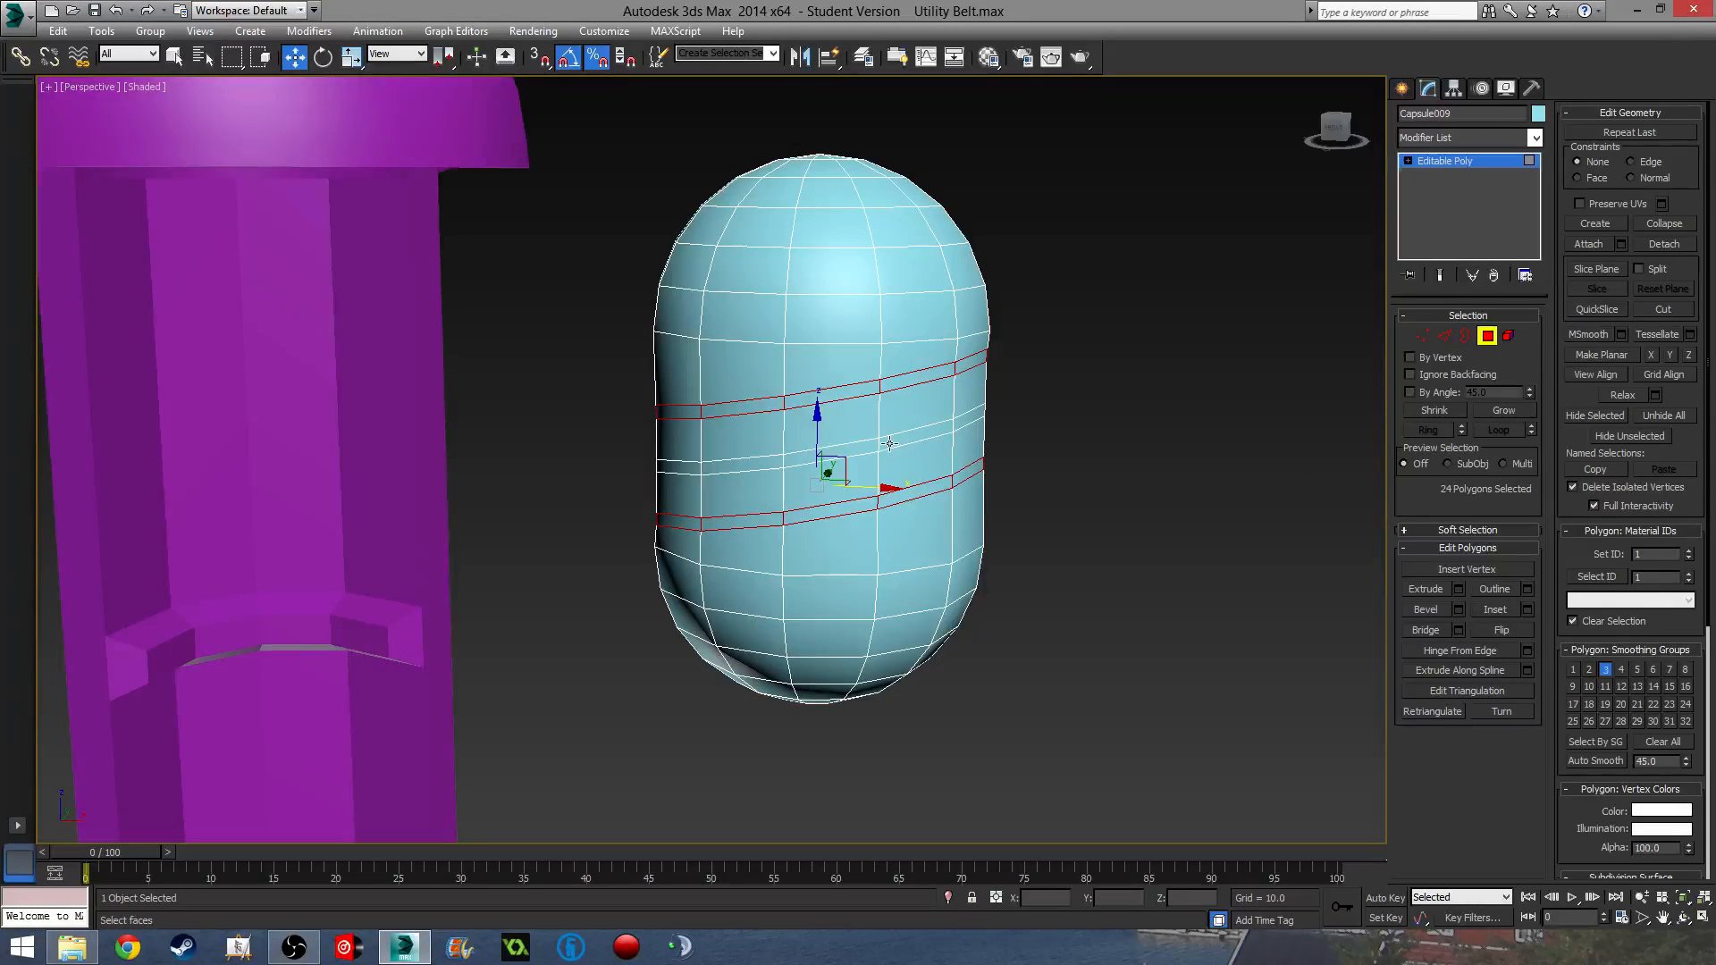
shift+click(849, 453)
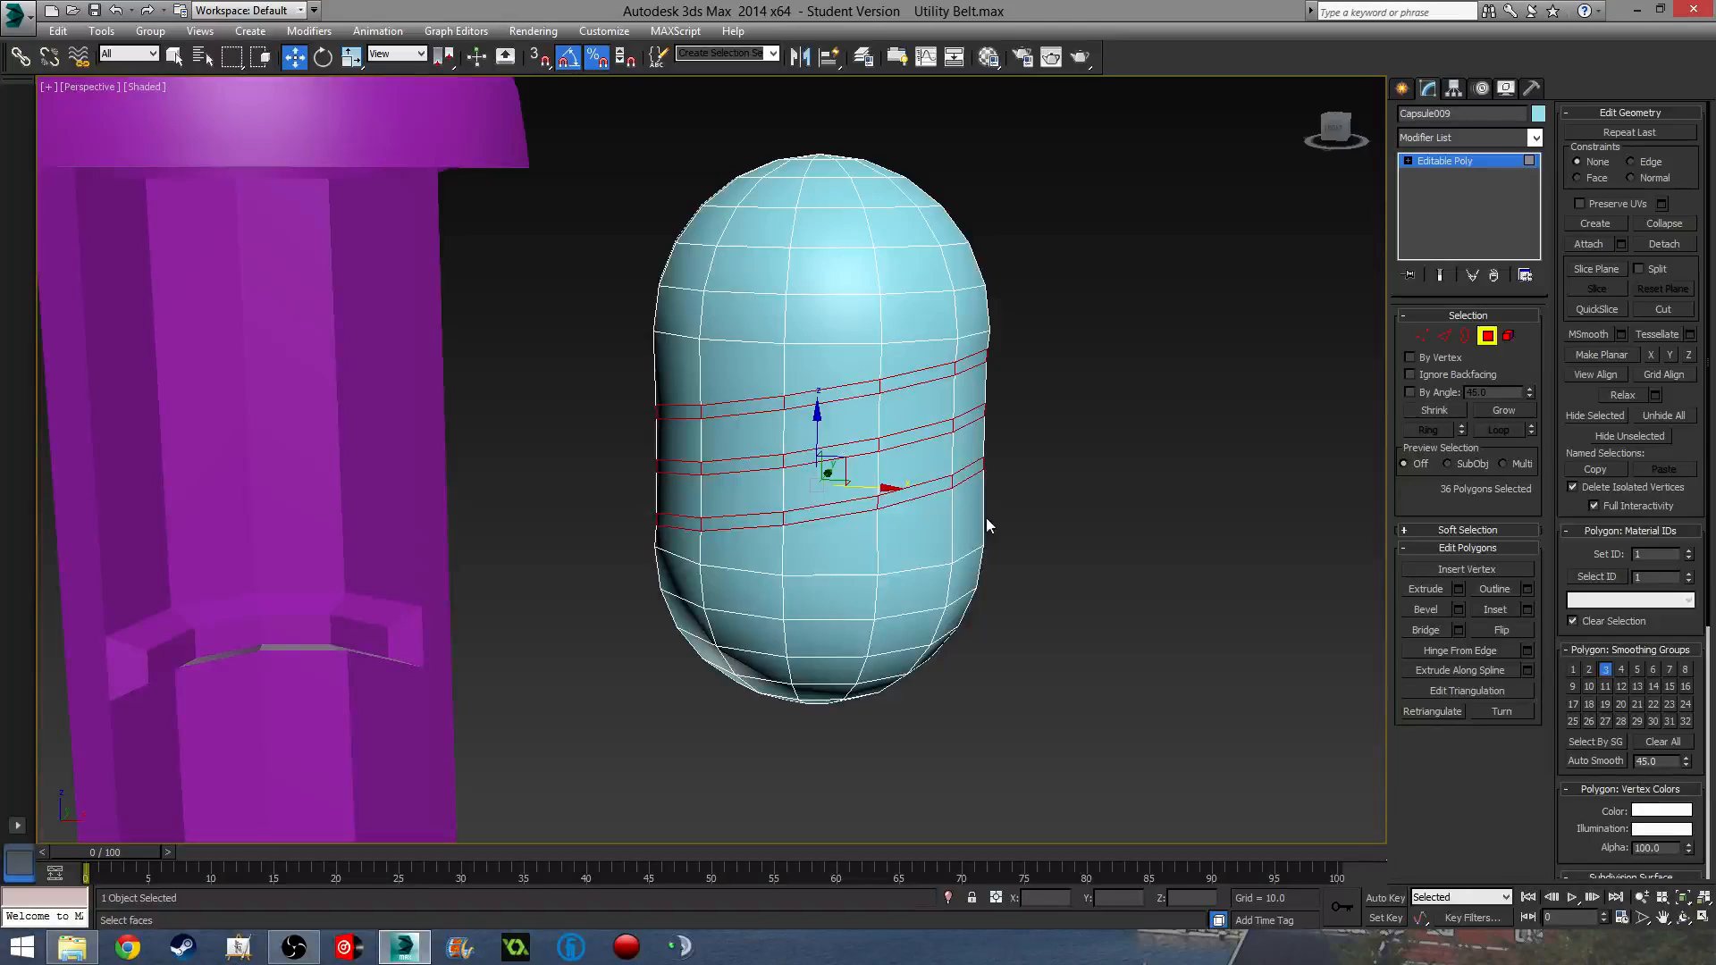
alt+middle_drag(985, 518, 1053, 565)
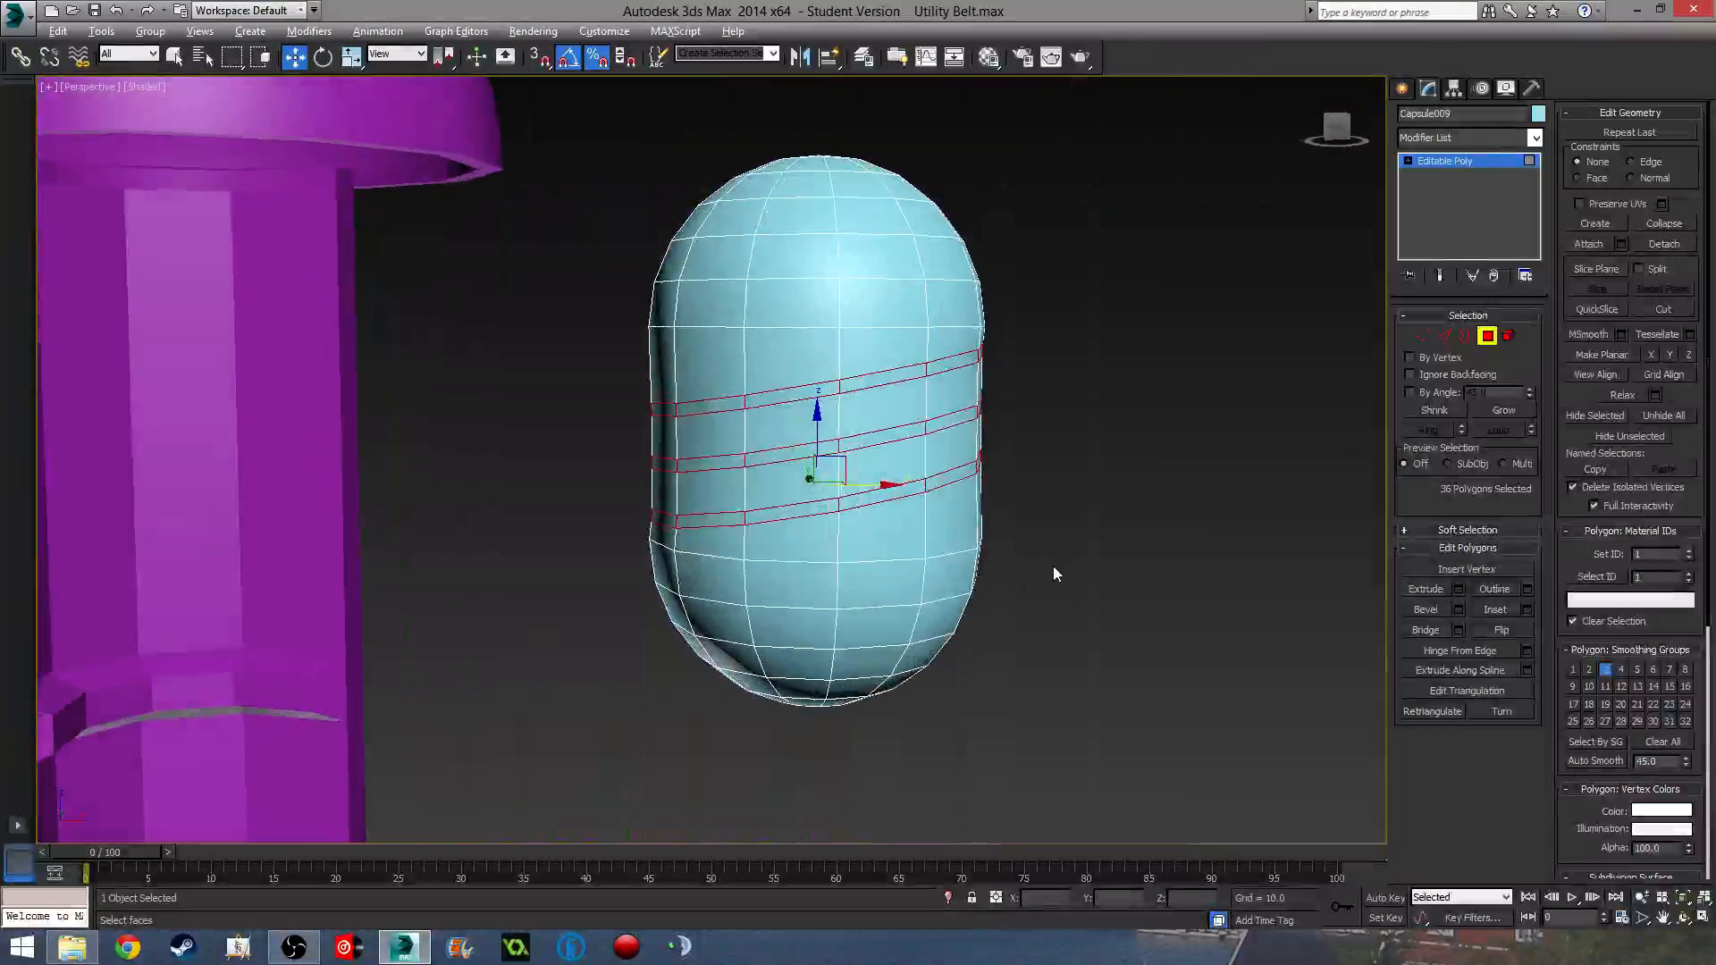
- Bevel the three selected slanted bands inward with height -0.02 and outline -0.02 to form grooves, leaving polygon editing and deselecting the capsule
click(1457, 610)
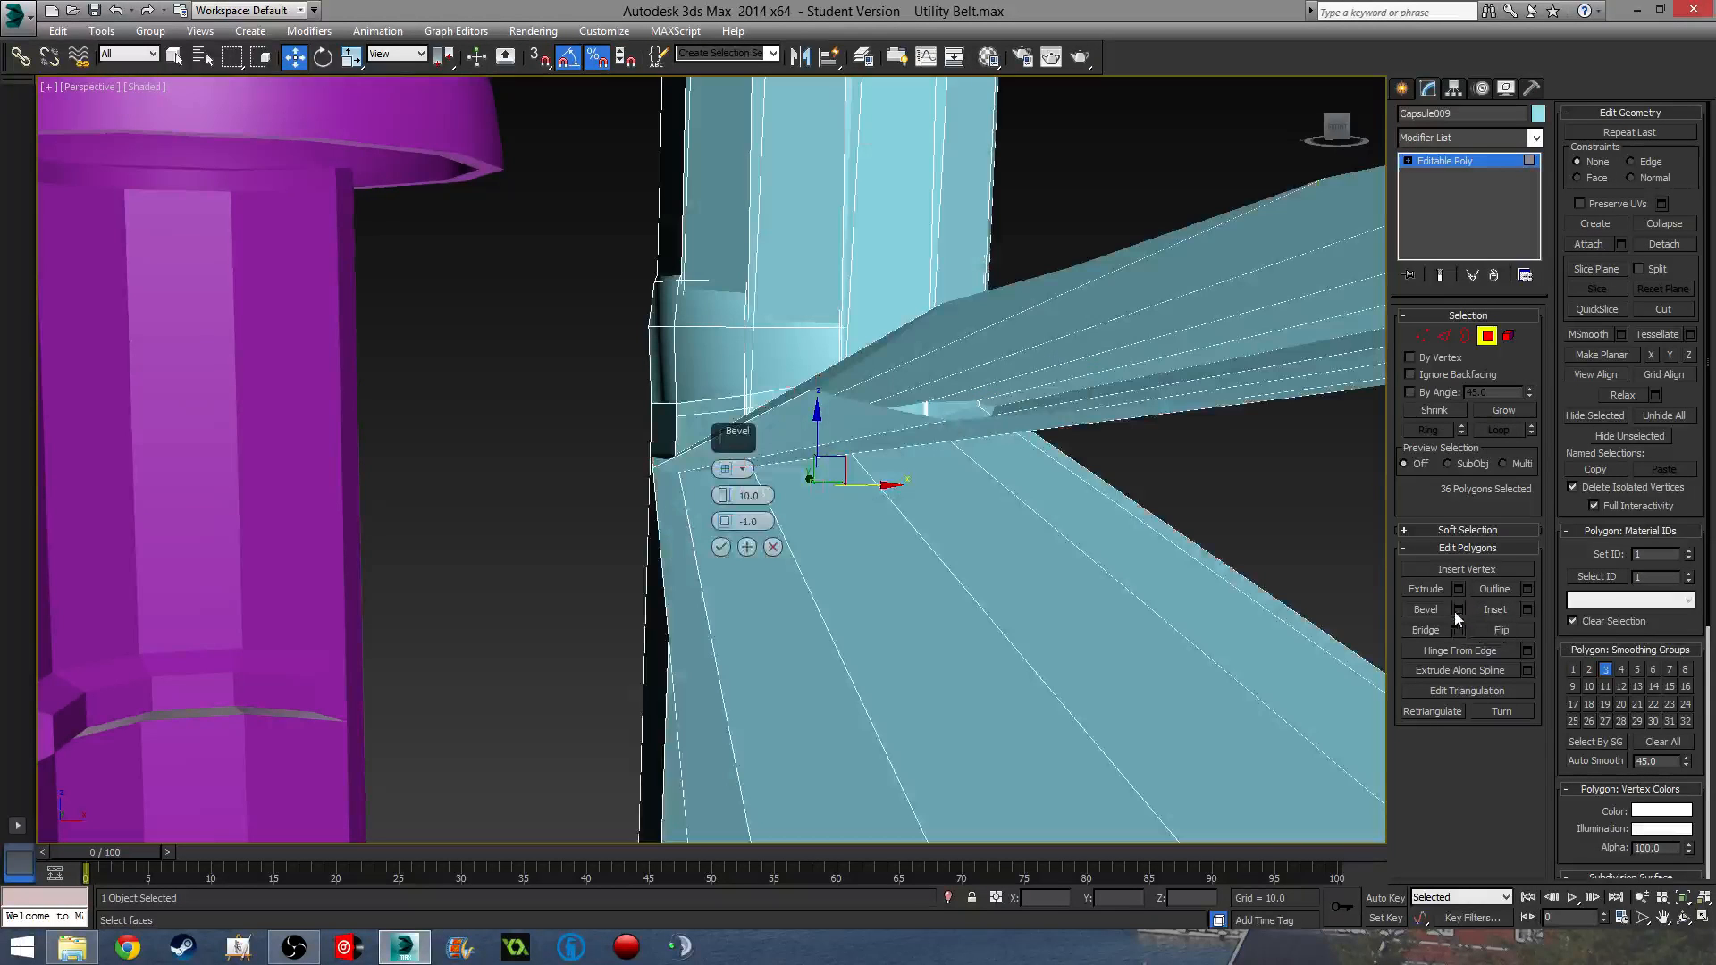
click(723, 472)
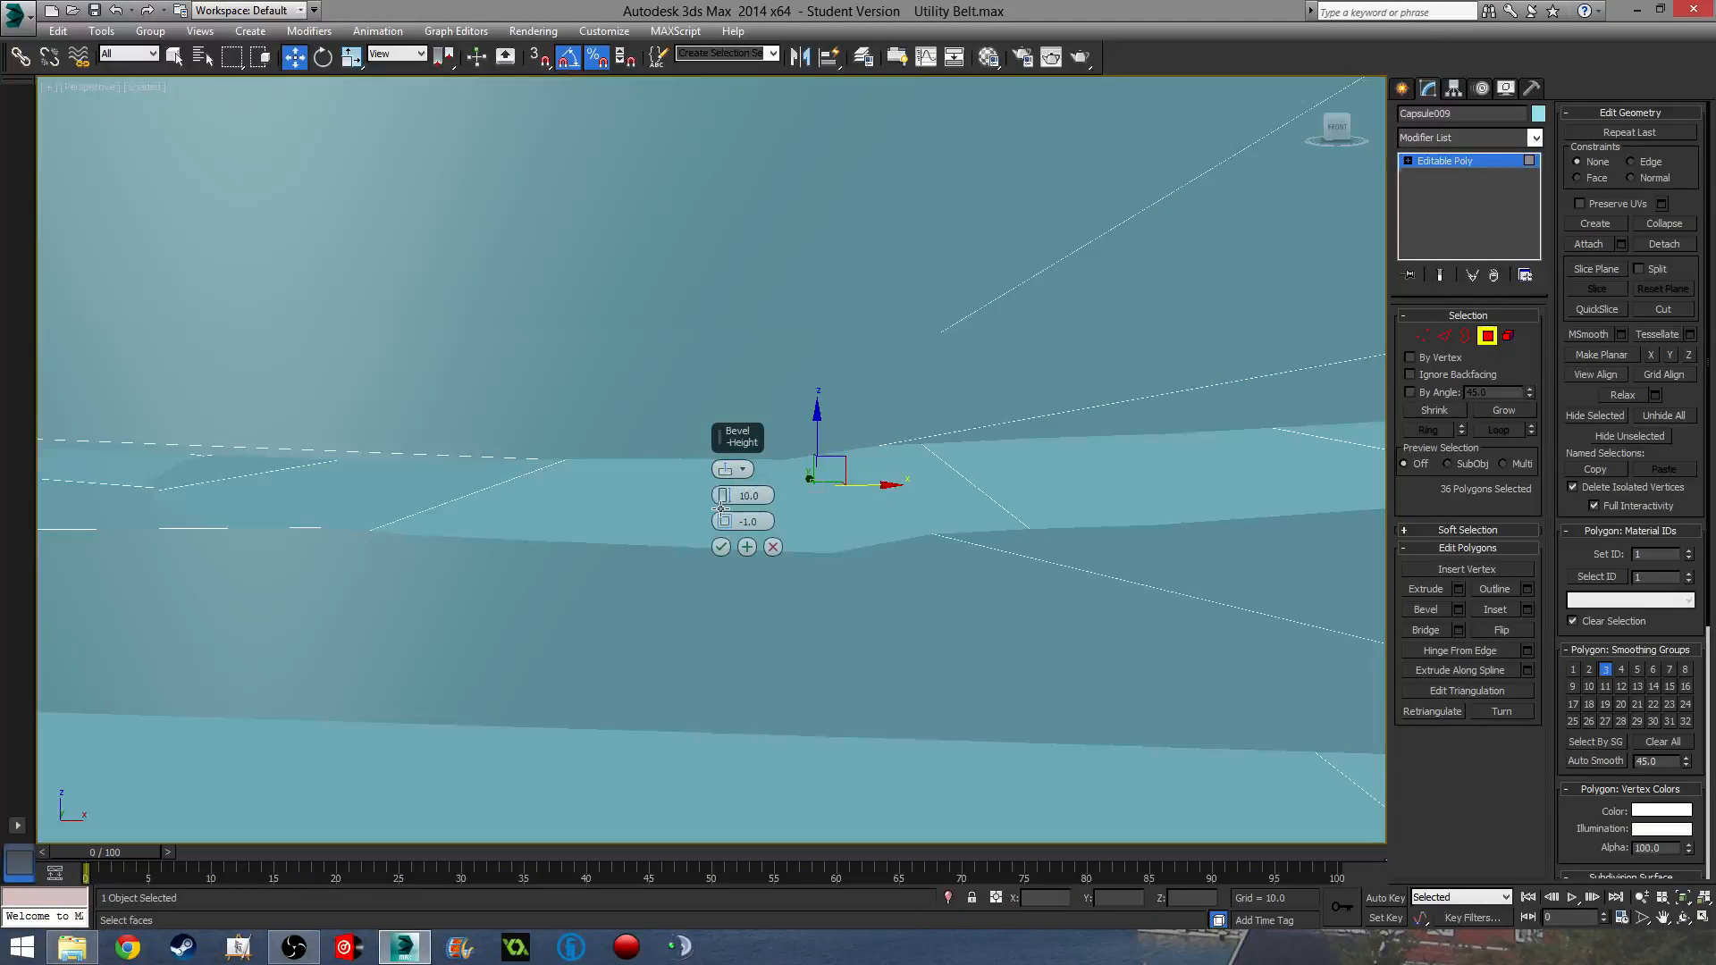
mouse_move(725, 499)
mouse_down()
mouse_move(746, 586)
mouse_move(725, 521)
mouse_up()
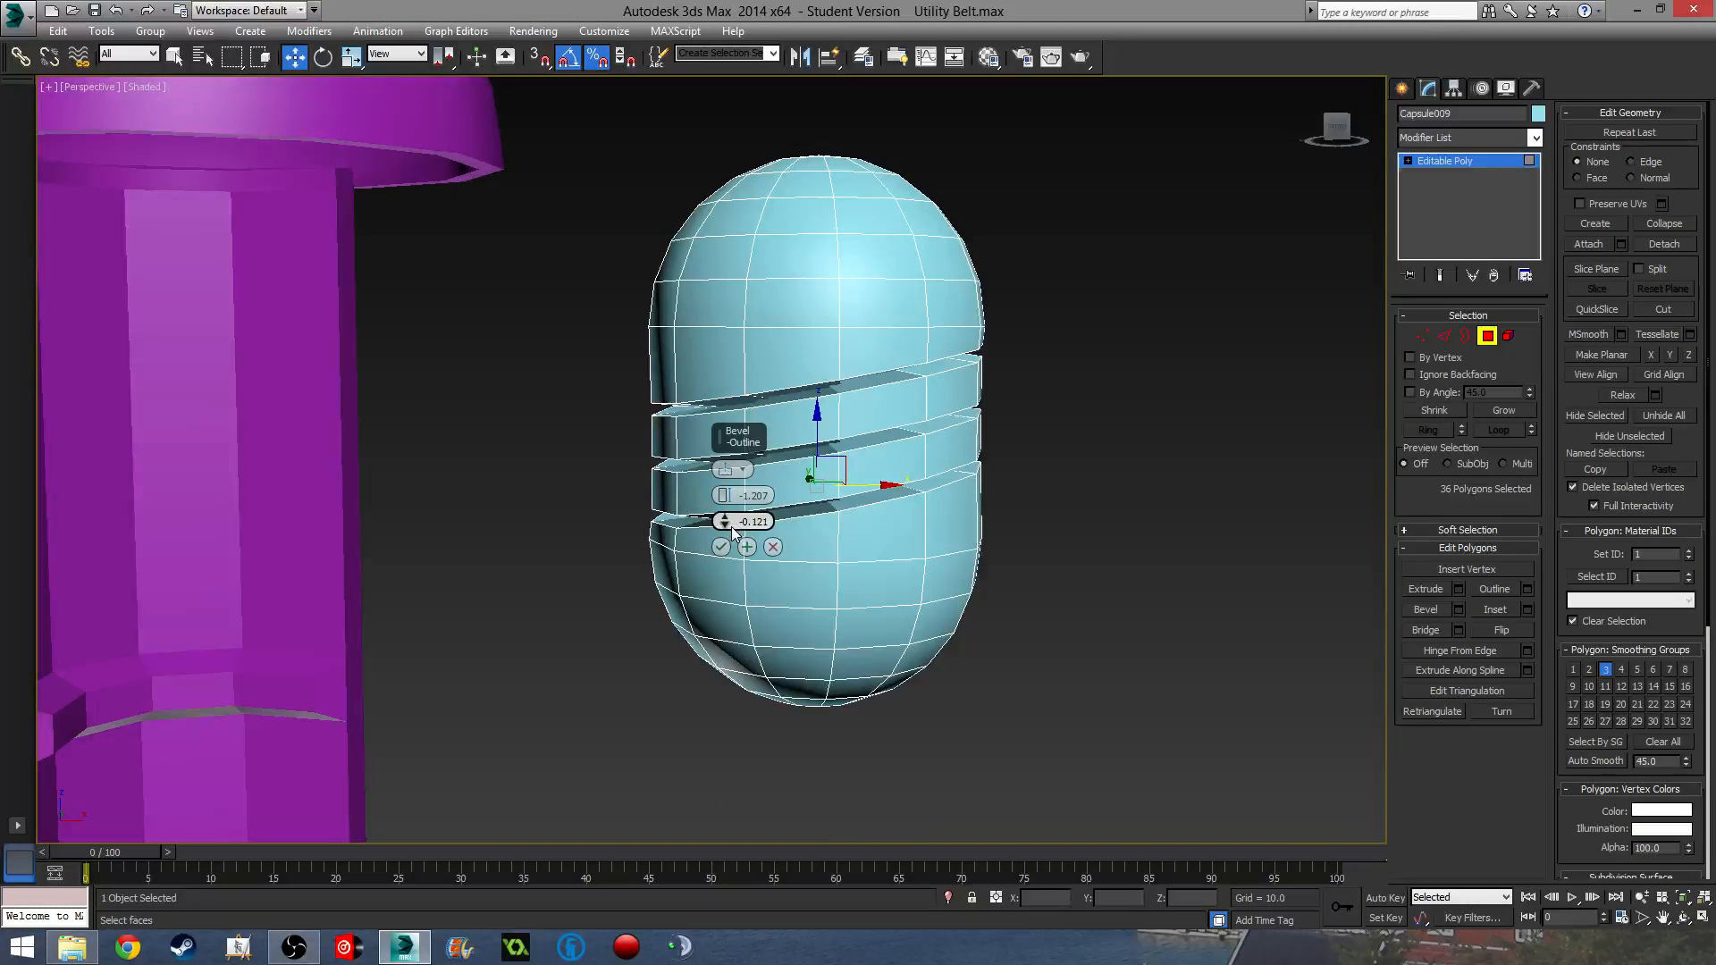
right_click(725, 496)
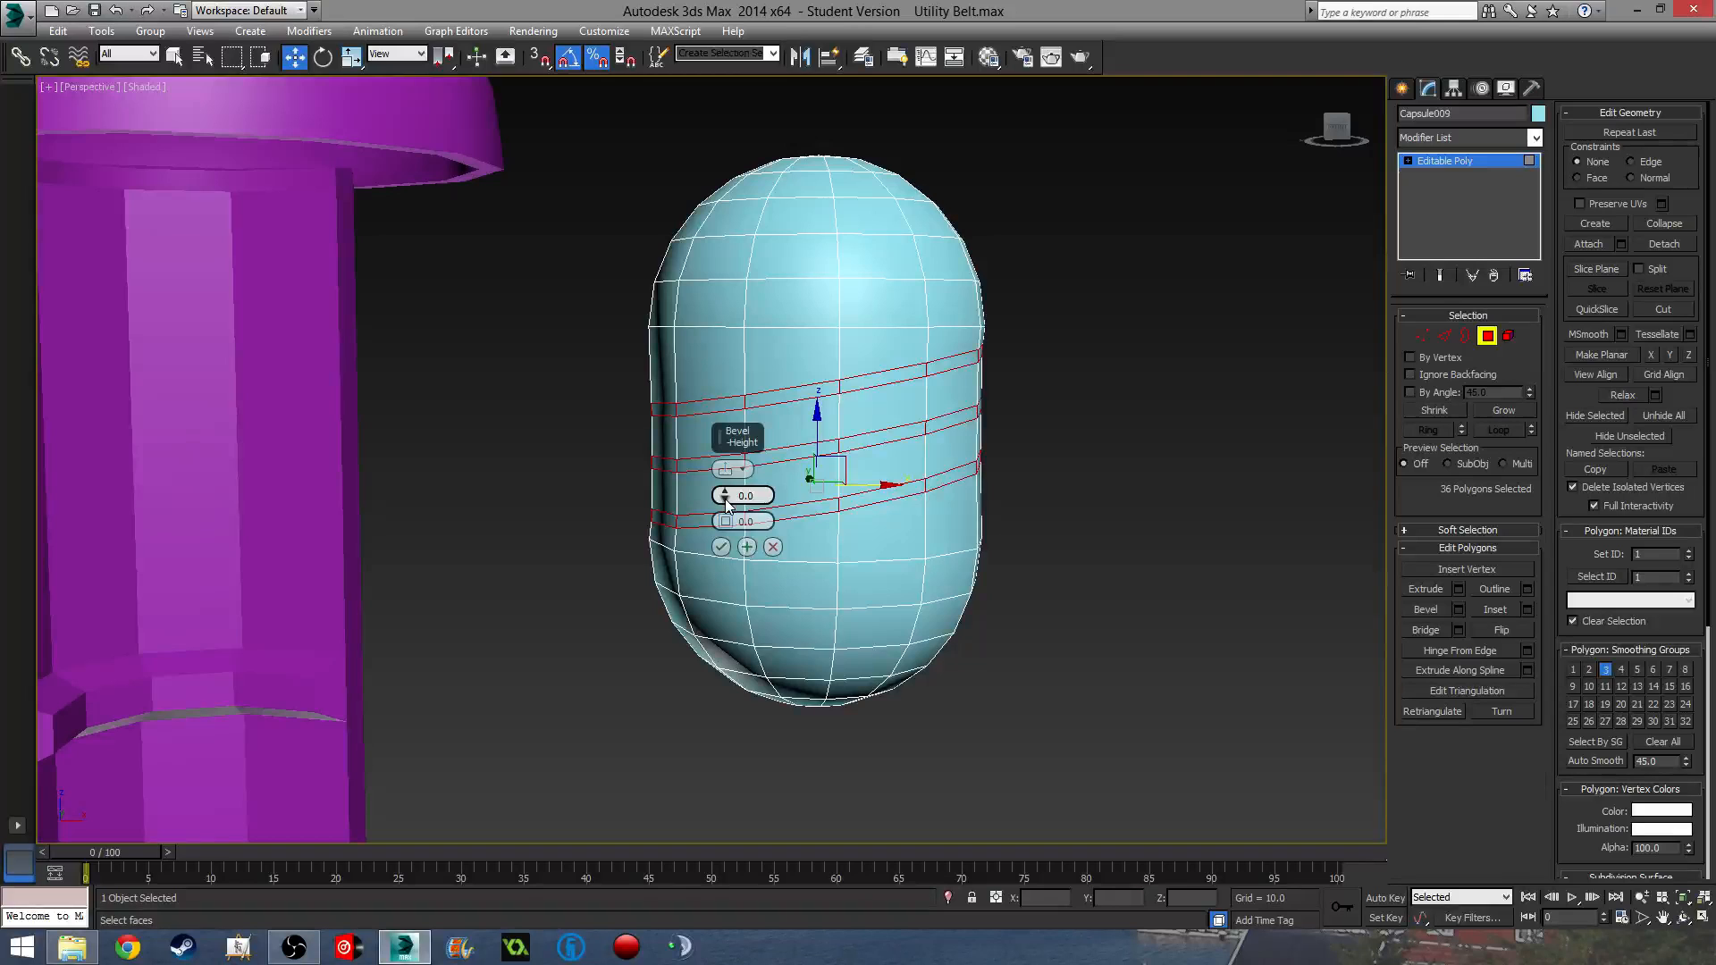
drag(726, 499, 729, 531)
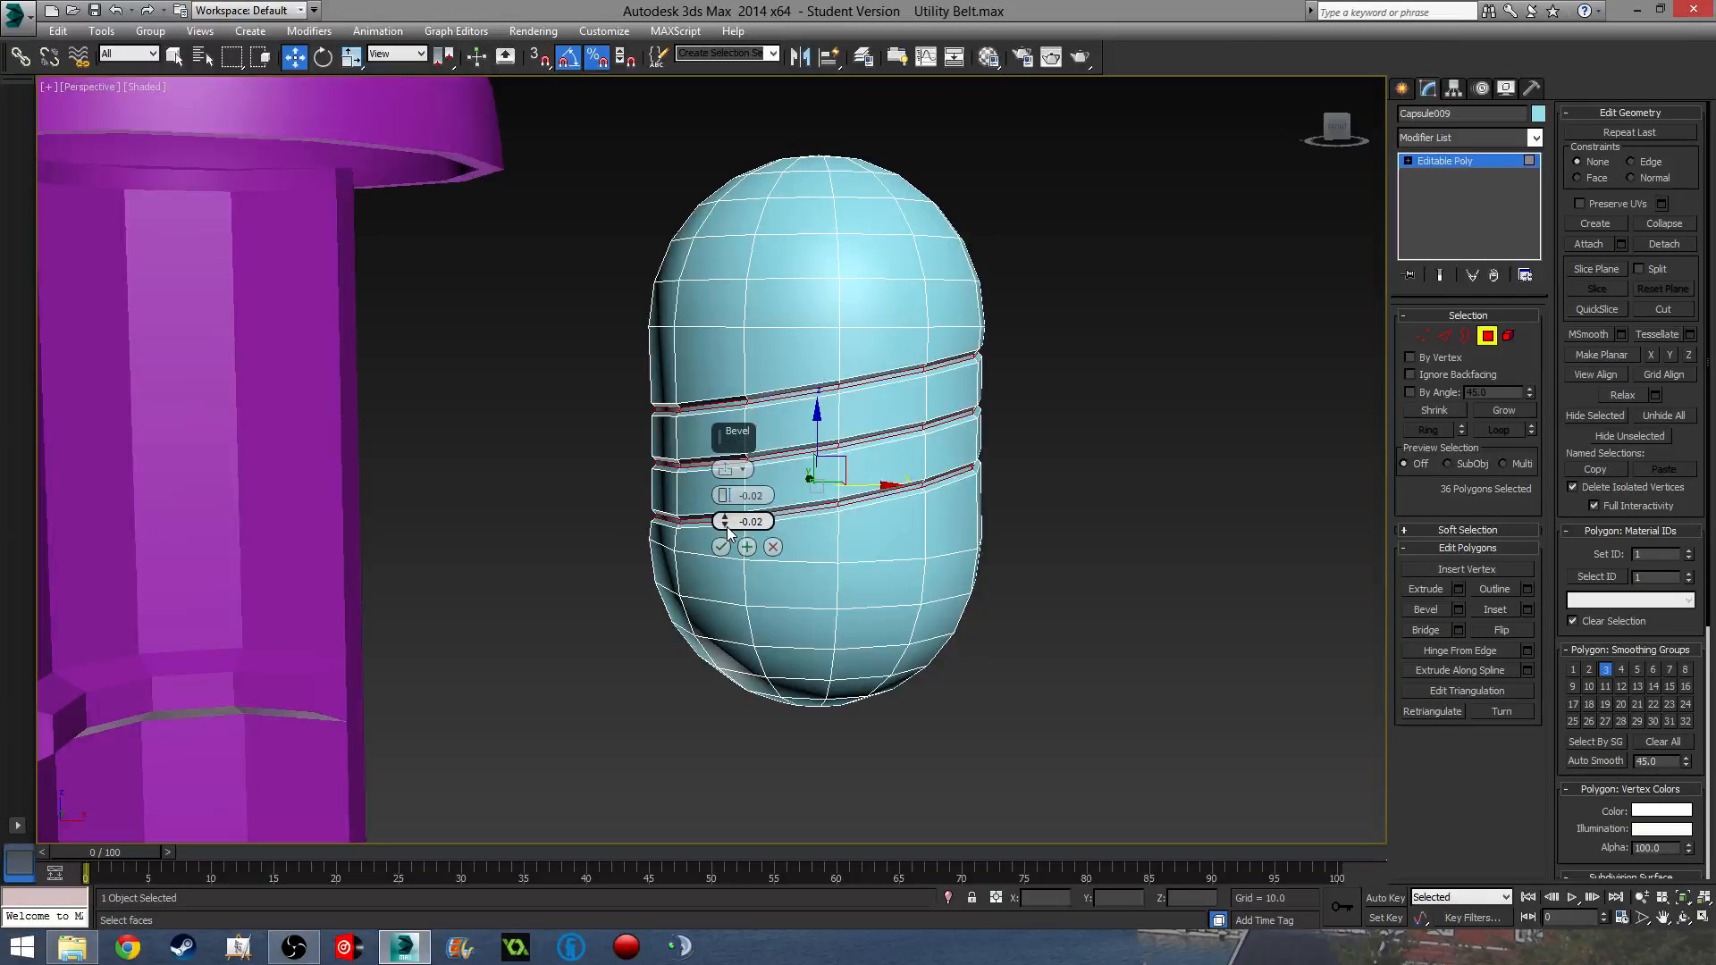
click(1132, 603)
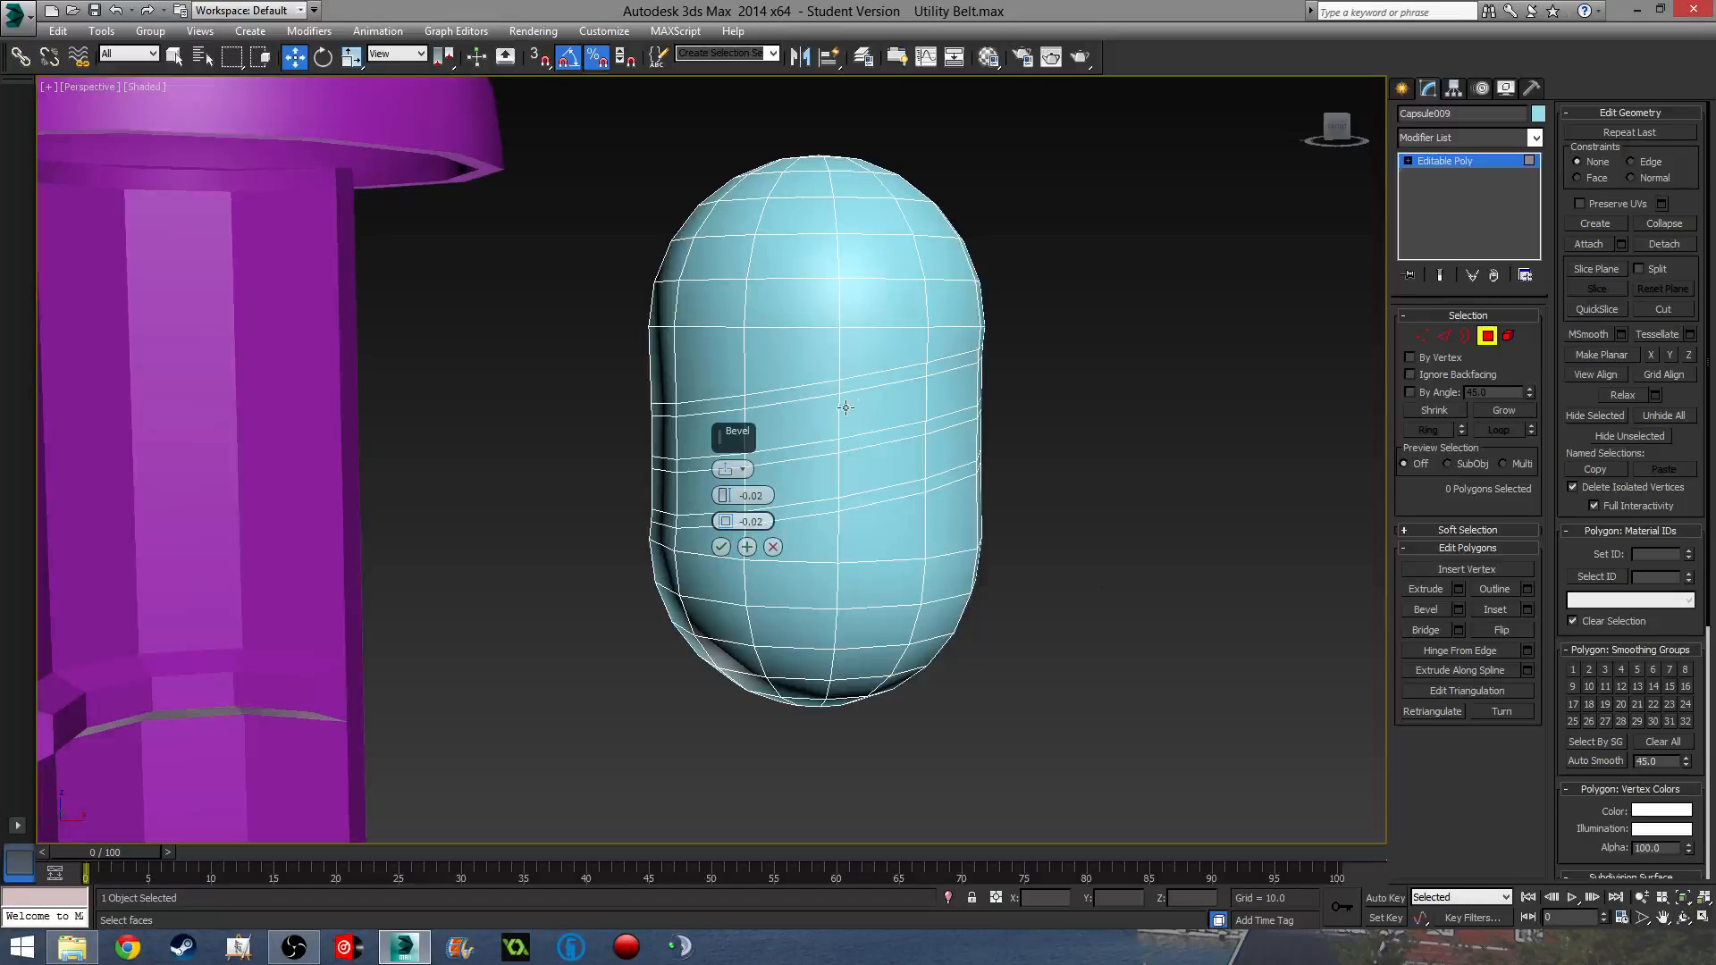
key(ctrl+z)
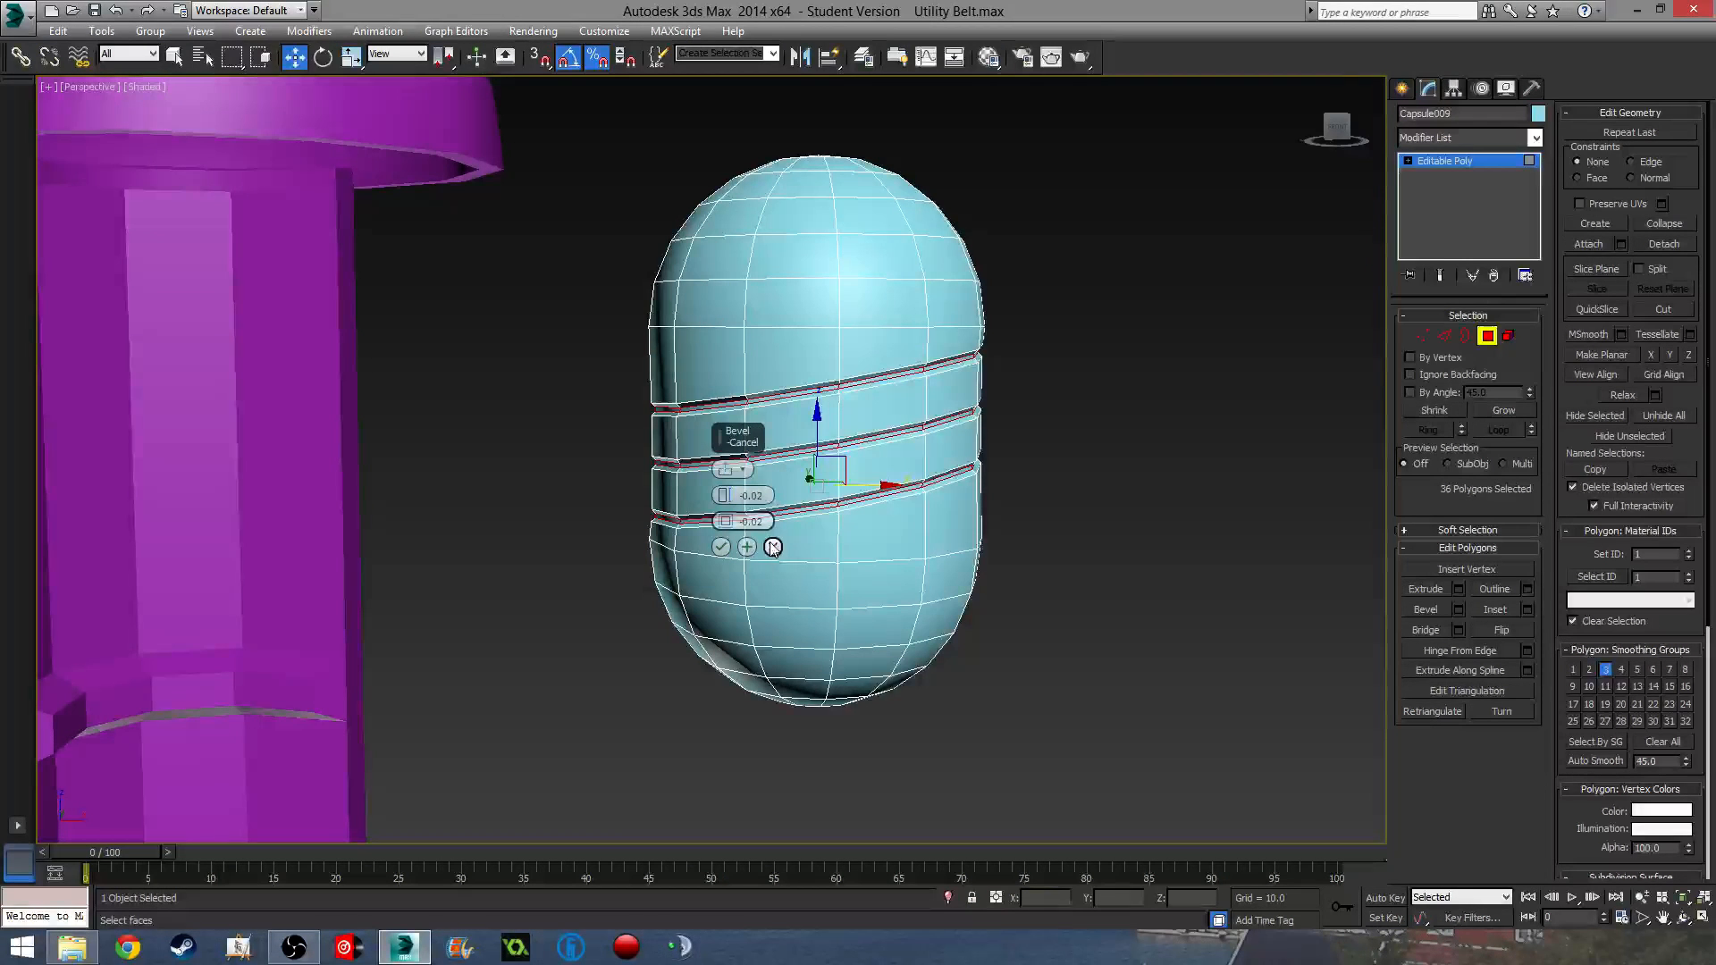
click(721, 547)
click(1485, 337)
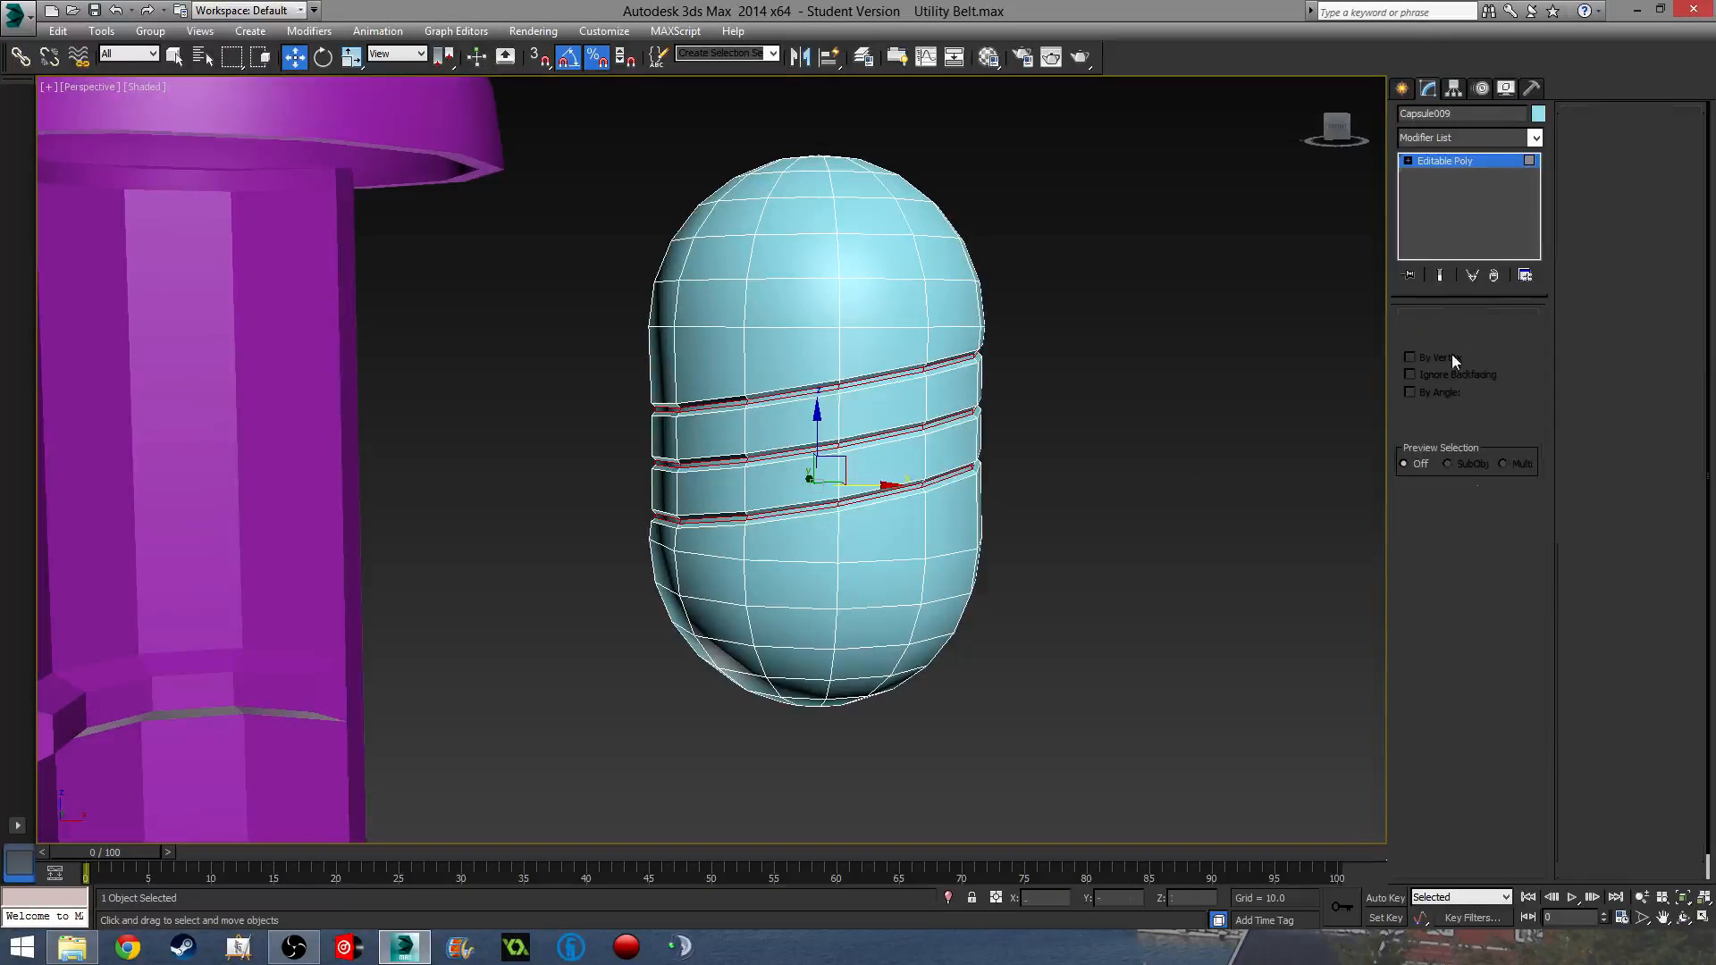
click(1011, 552)
- Insert supporting edge loops with SwiftLoop along the borders of the capsule's three slanted grooves
scroll(926, 549, down, 6)
scroll(544, 528, up, 8)
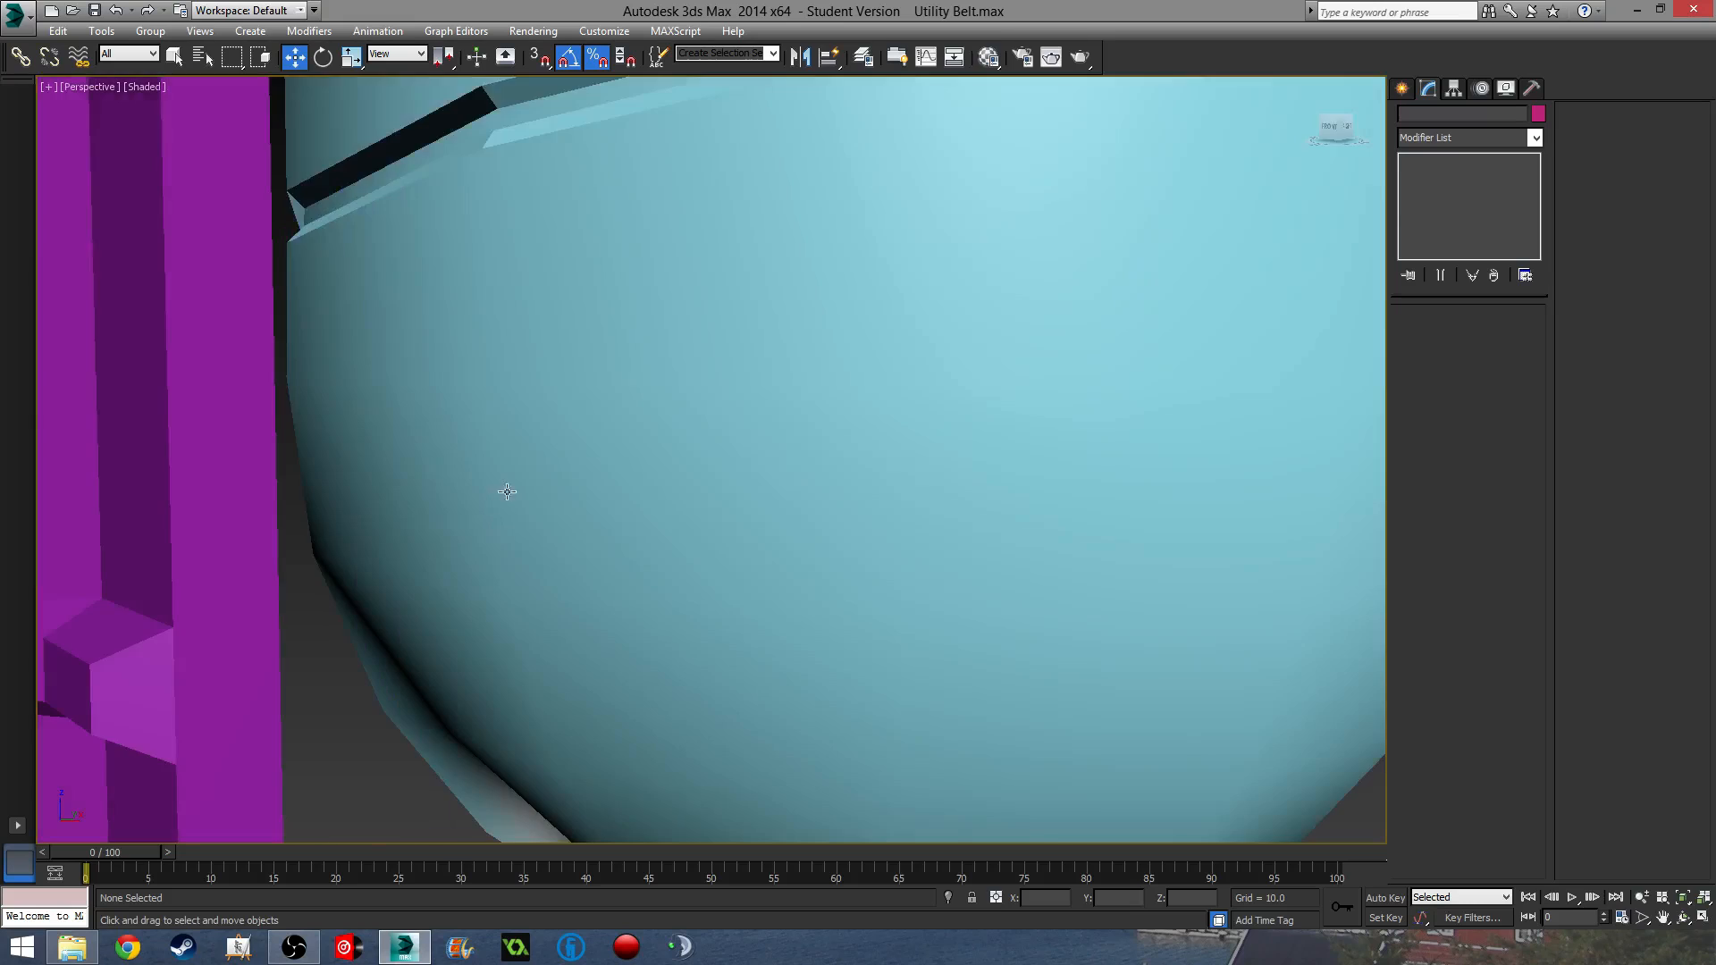
scroll(501, 491, down, 3)
scroll(749, 455, down, 2)
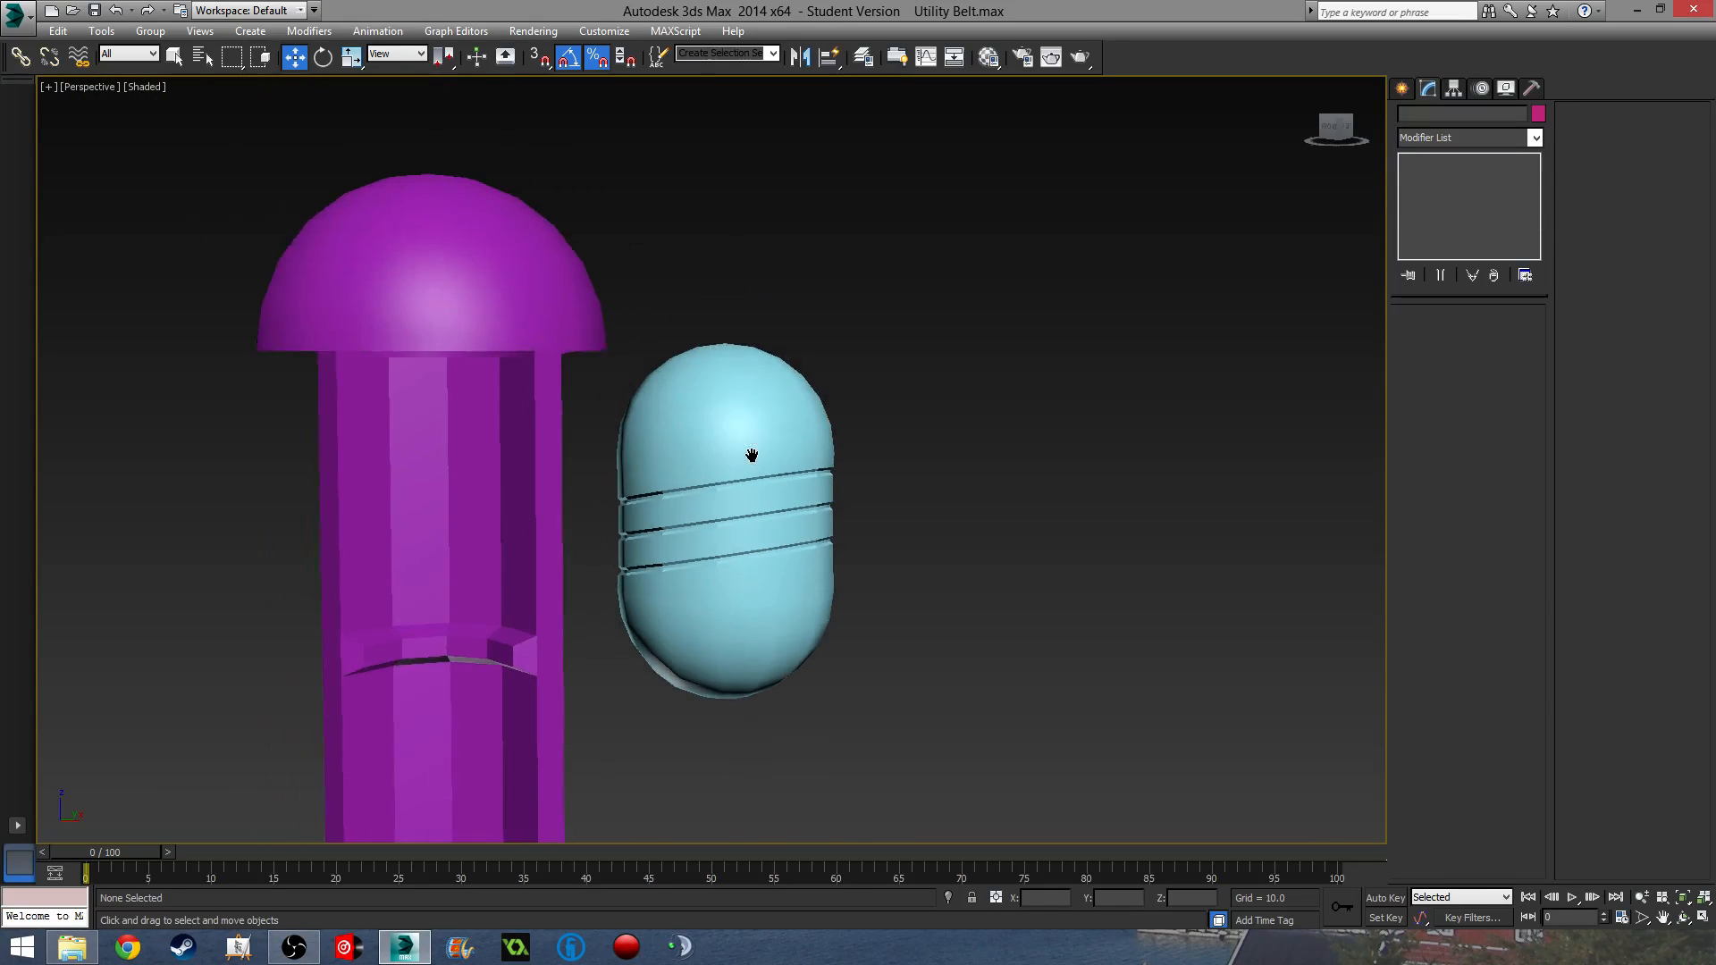
scroll(729, 499, up, 6)
scroll(728, 503, down, 3)
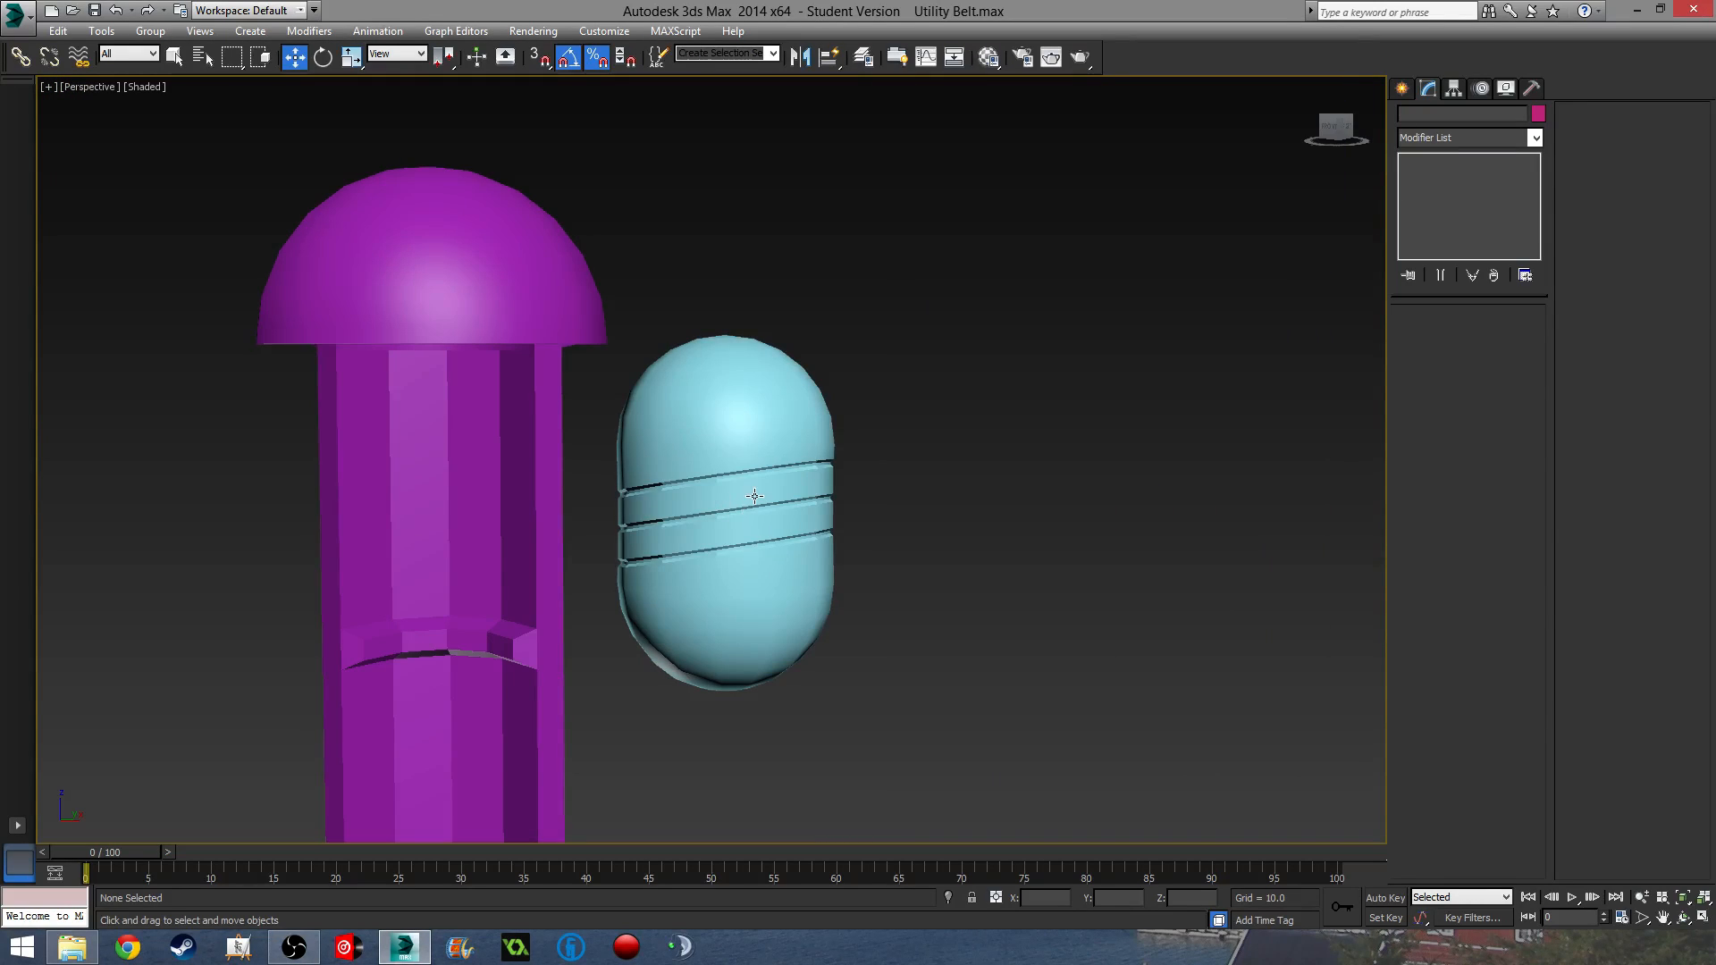
click(755, 496)
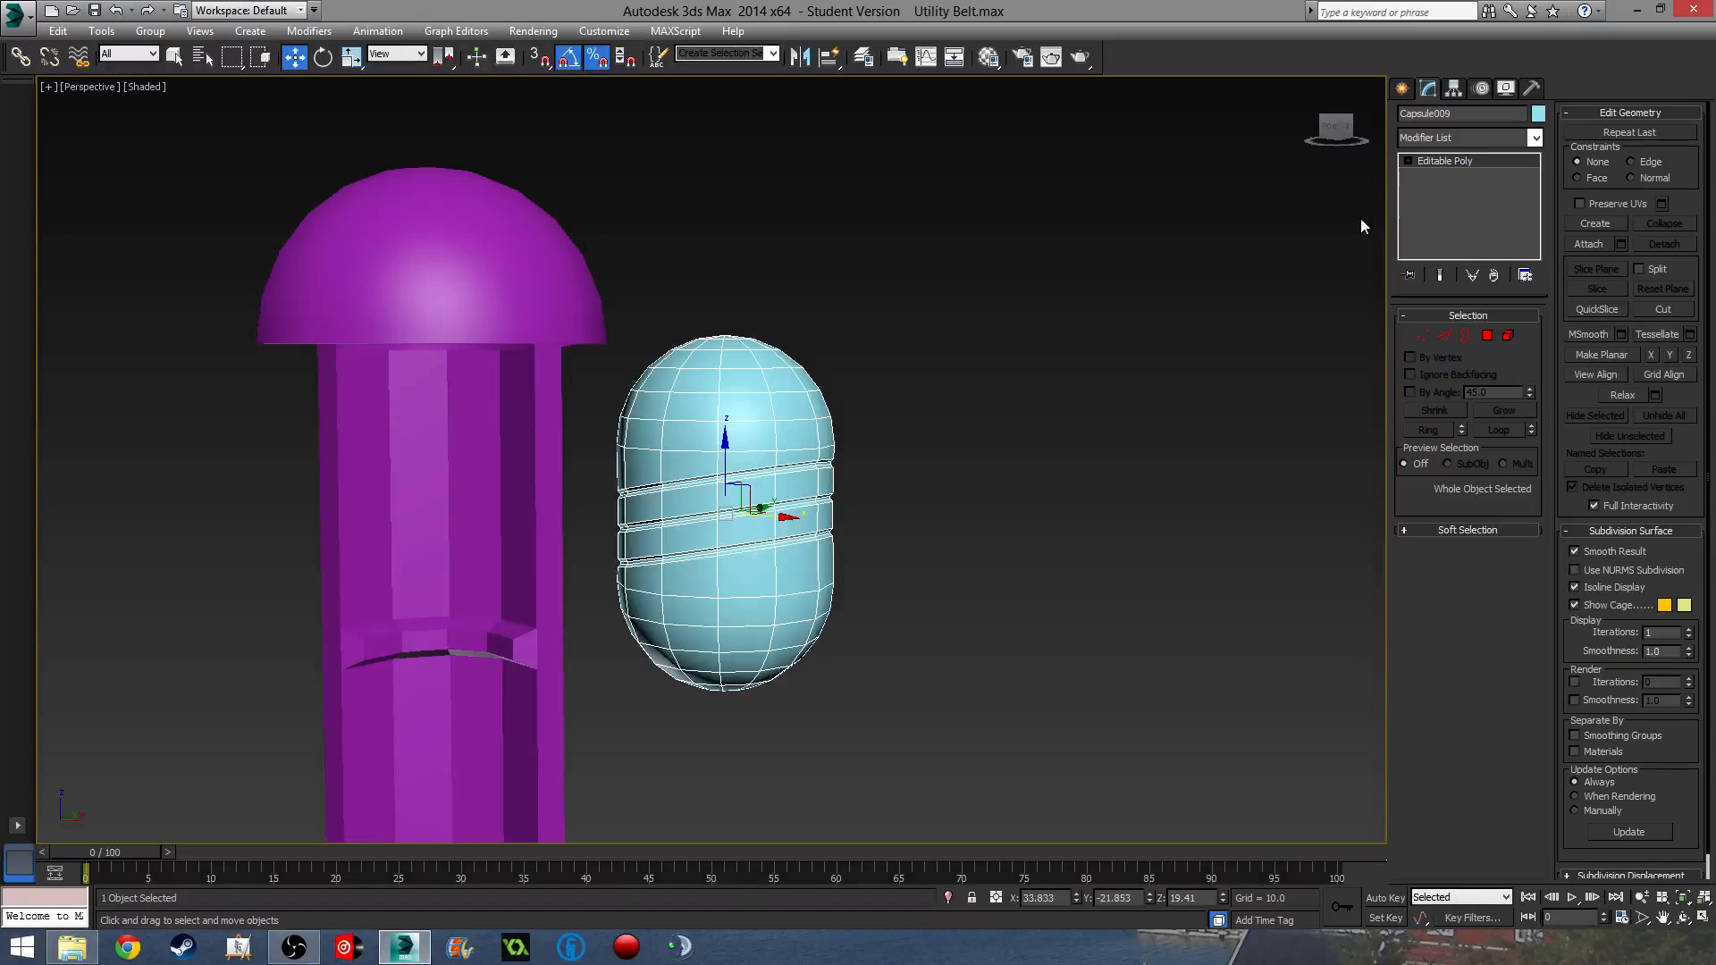
middle_drag(801, 440, 922, 435)
scroll(835, 547, up, 5)
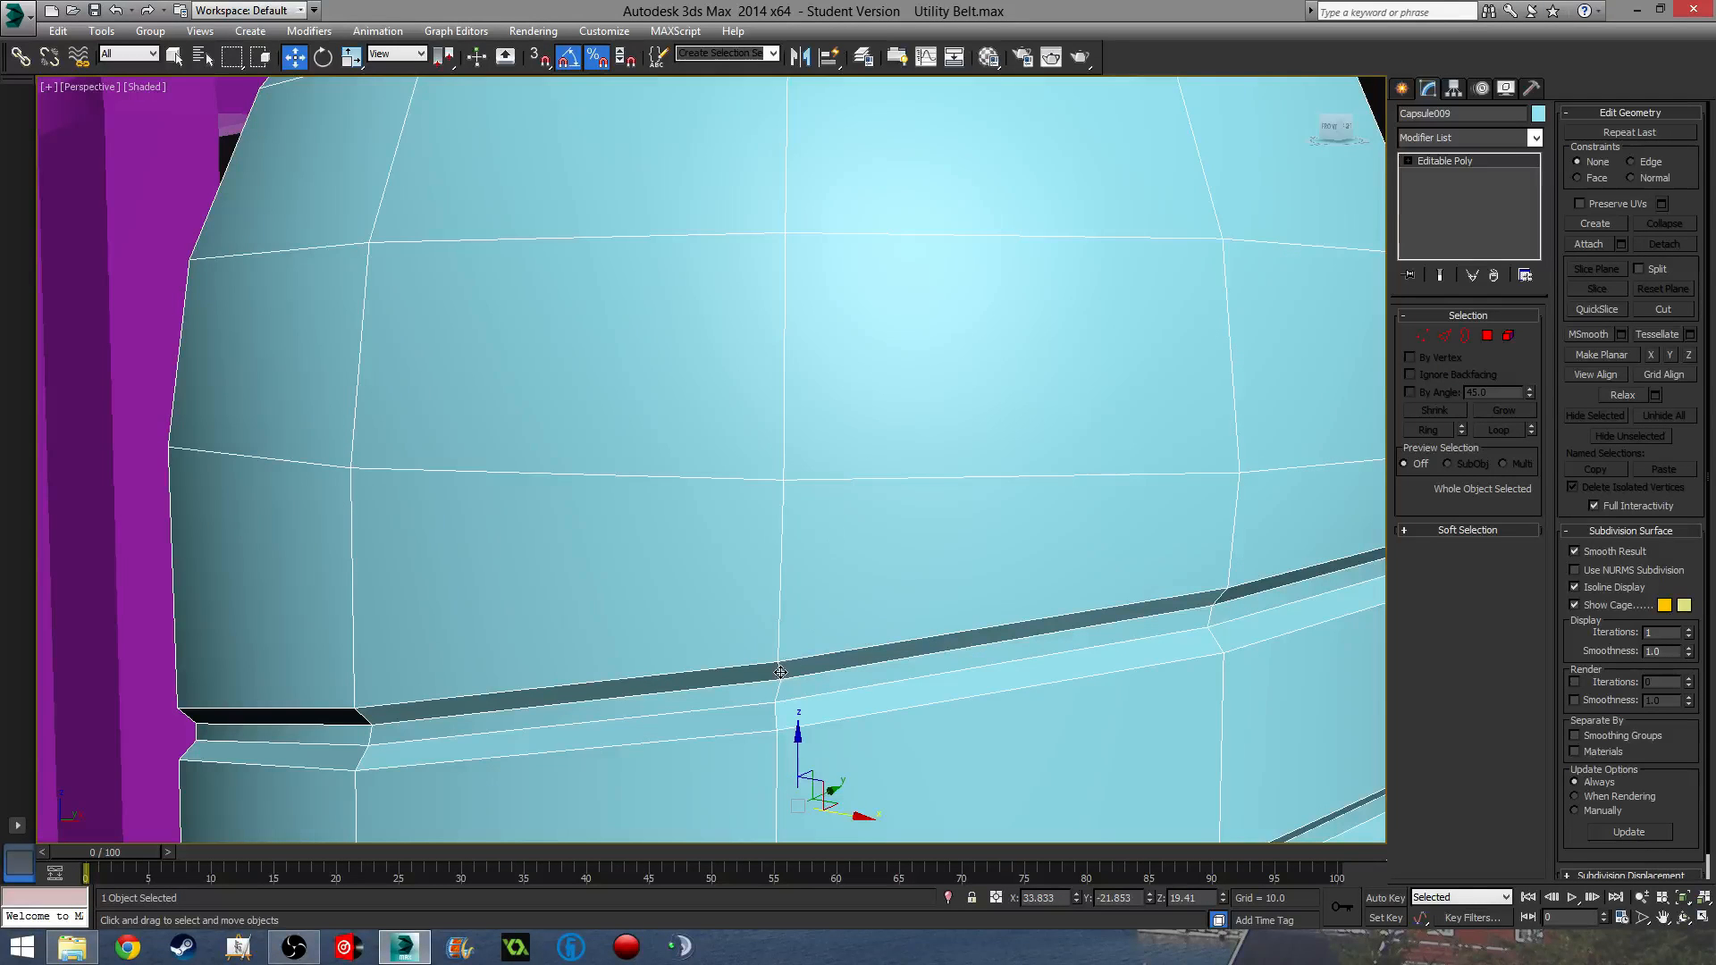
key(alt+1)
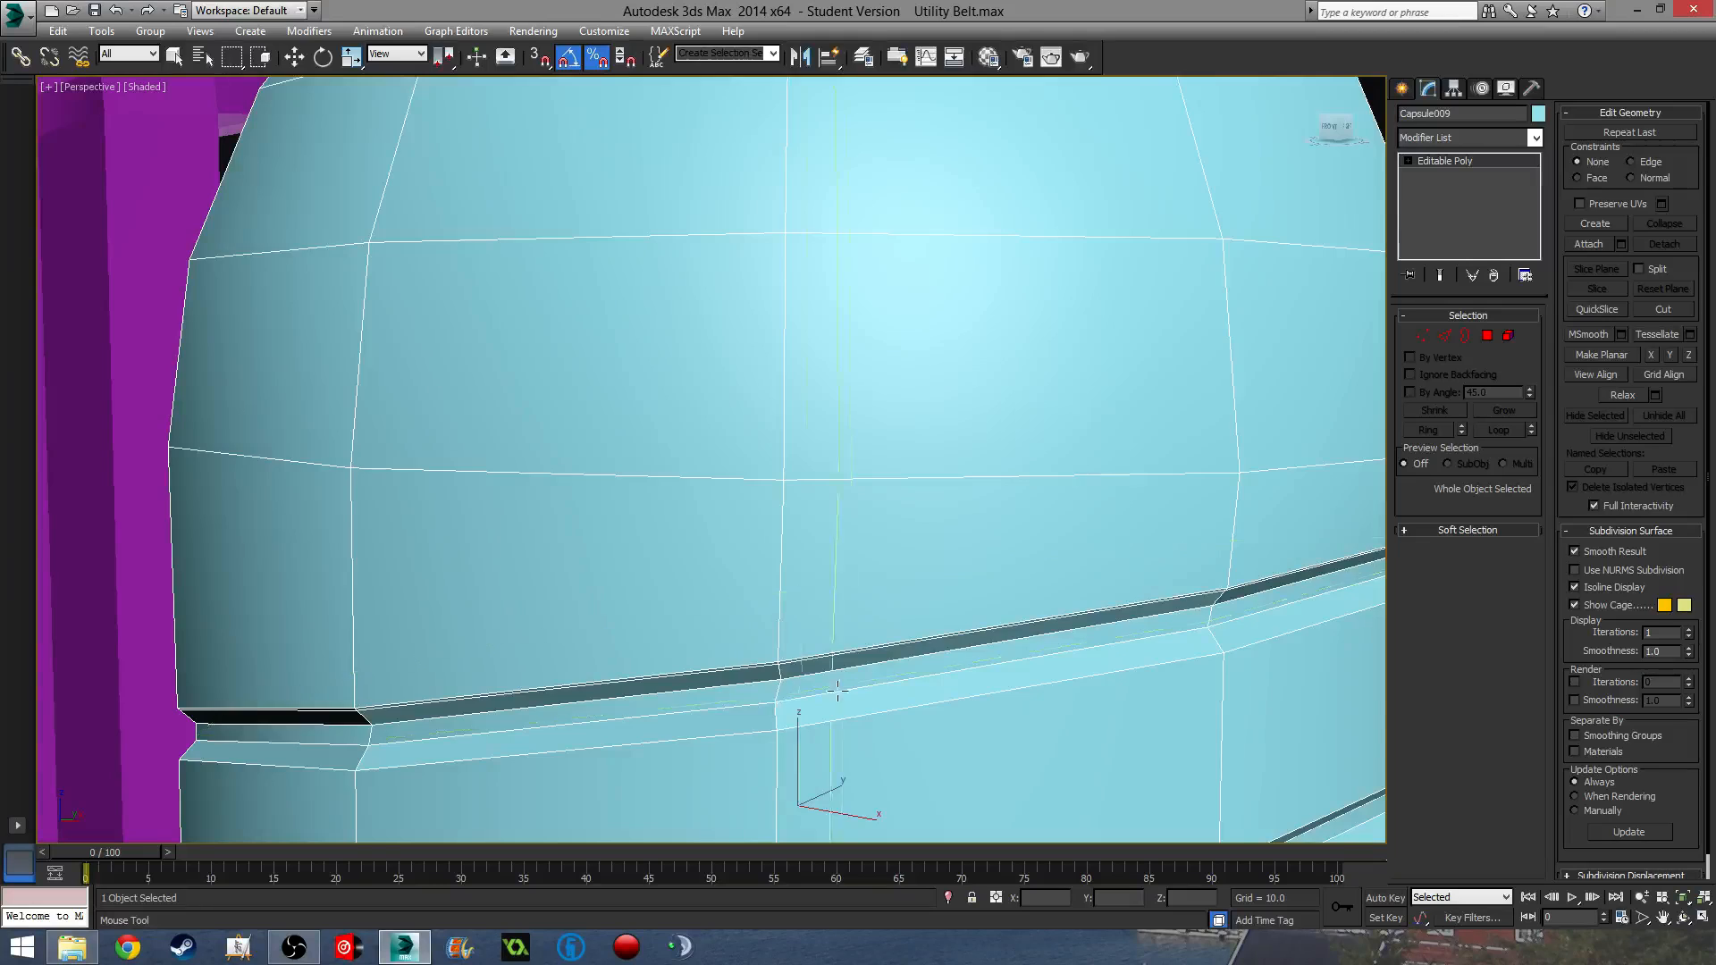
alt+middle_drag(837, 691, 739, 507)
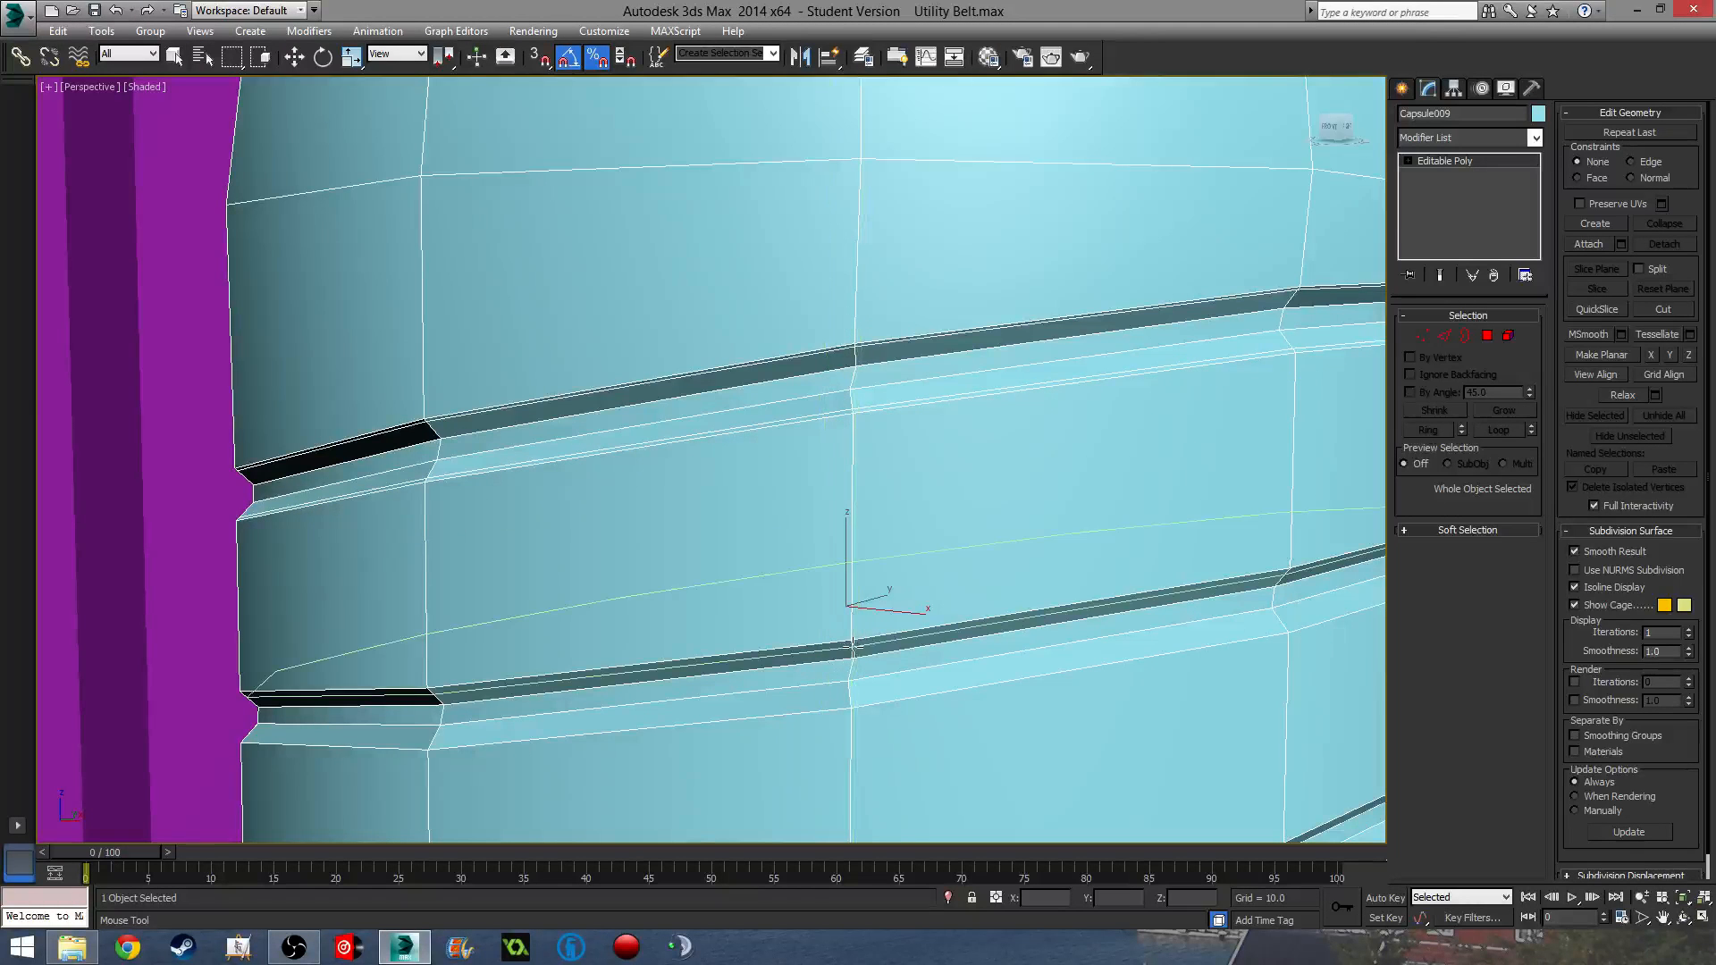
middle_drag(873, 601, 831, 727)
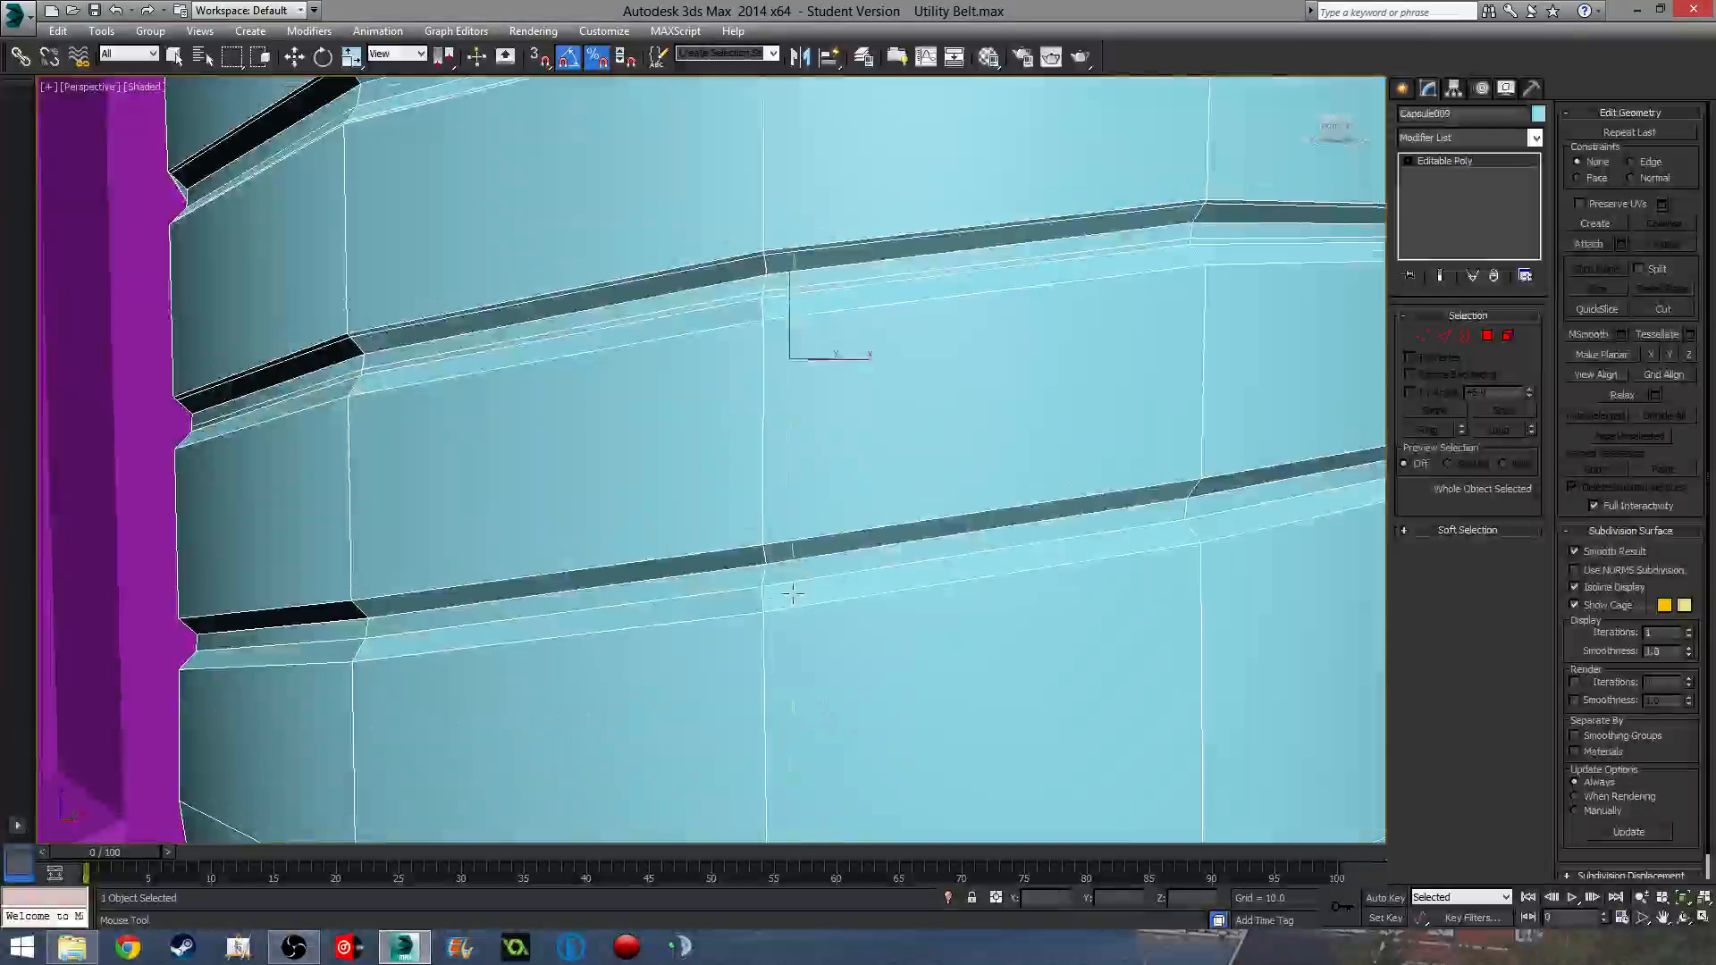
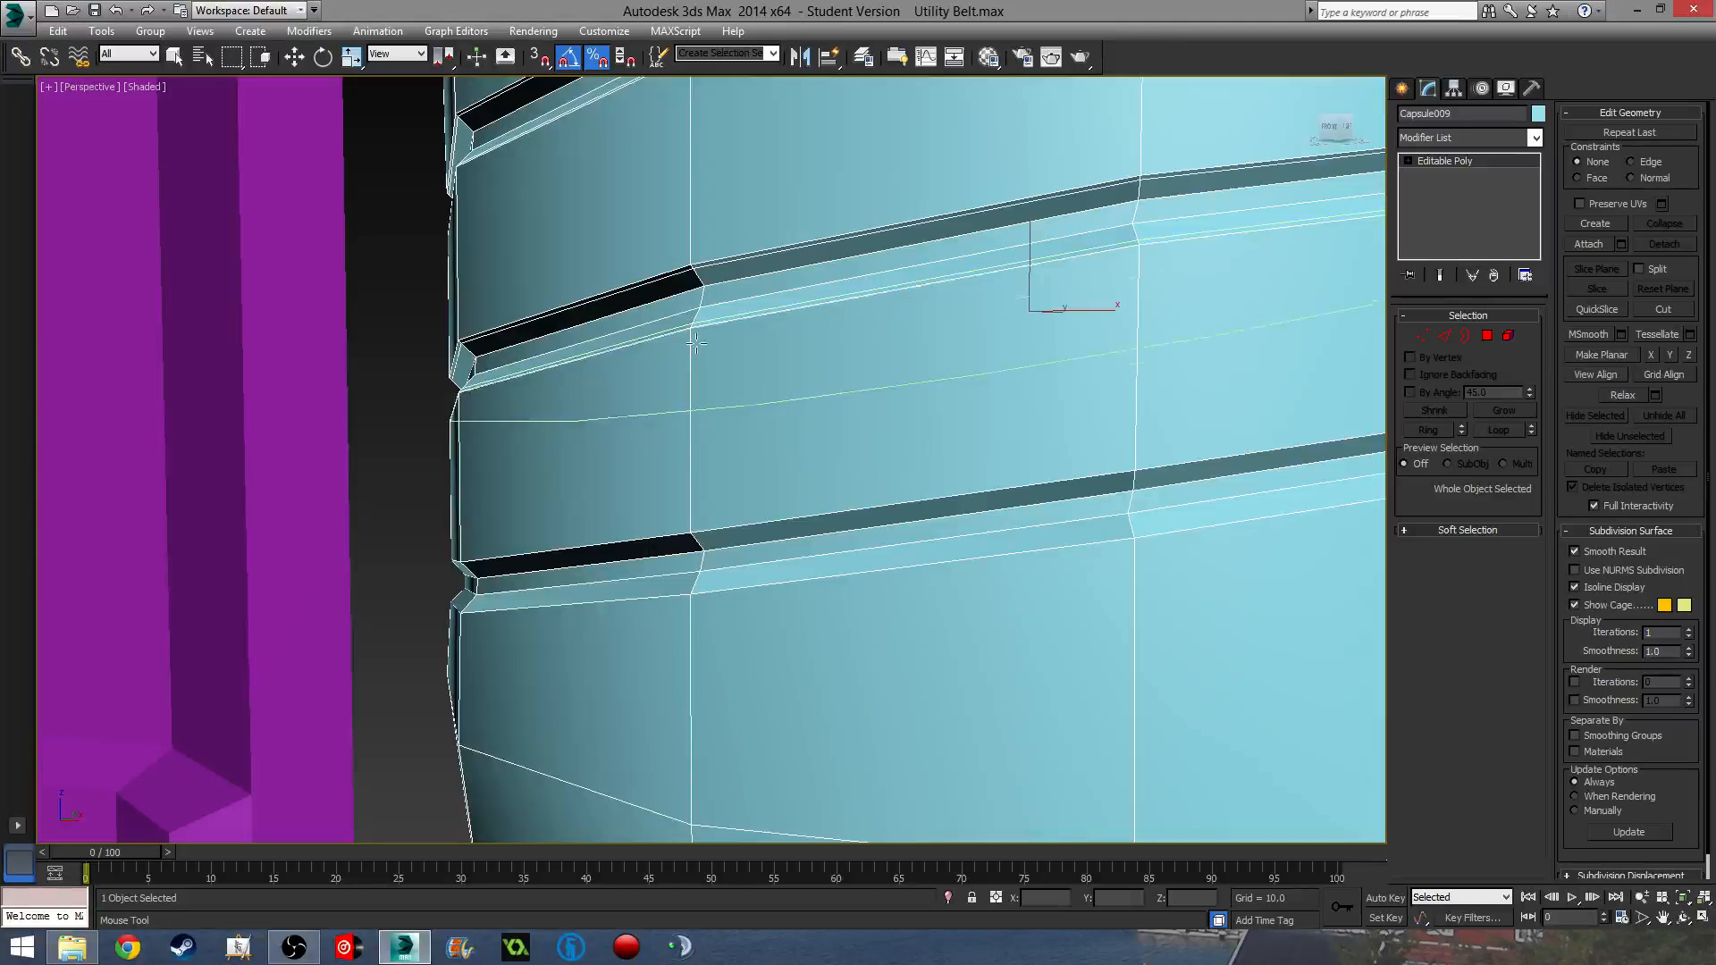
click(697, 539)
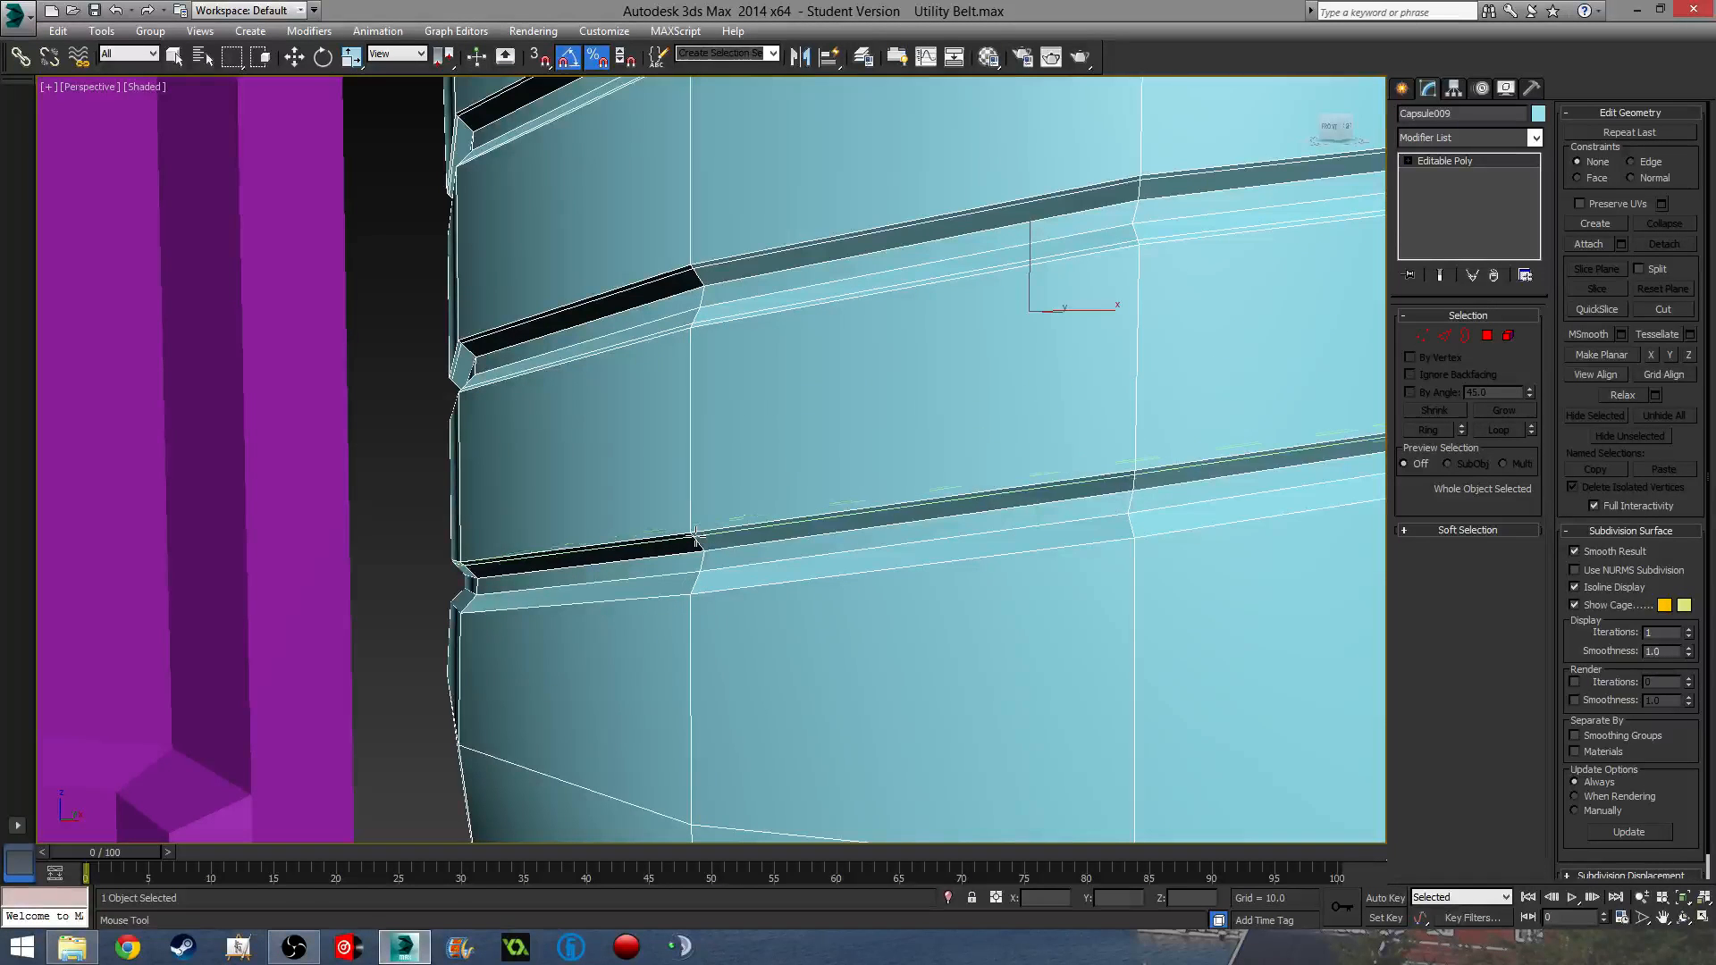
scroll(729, 581, down, 10)
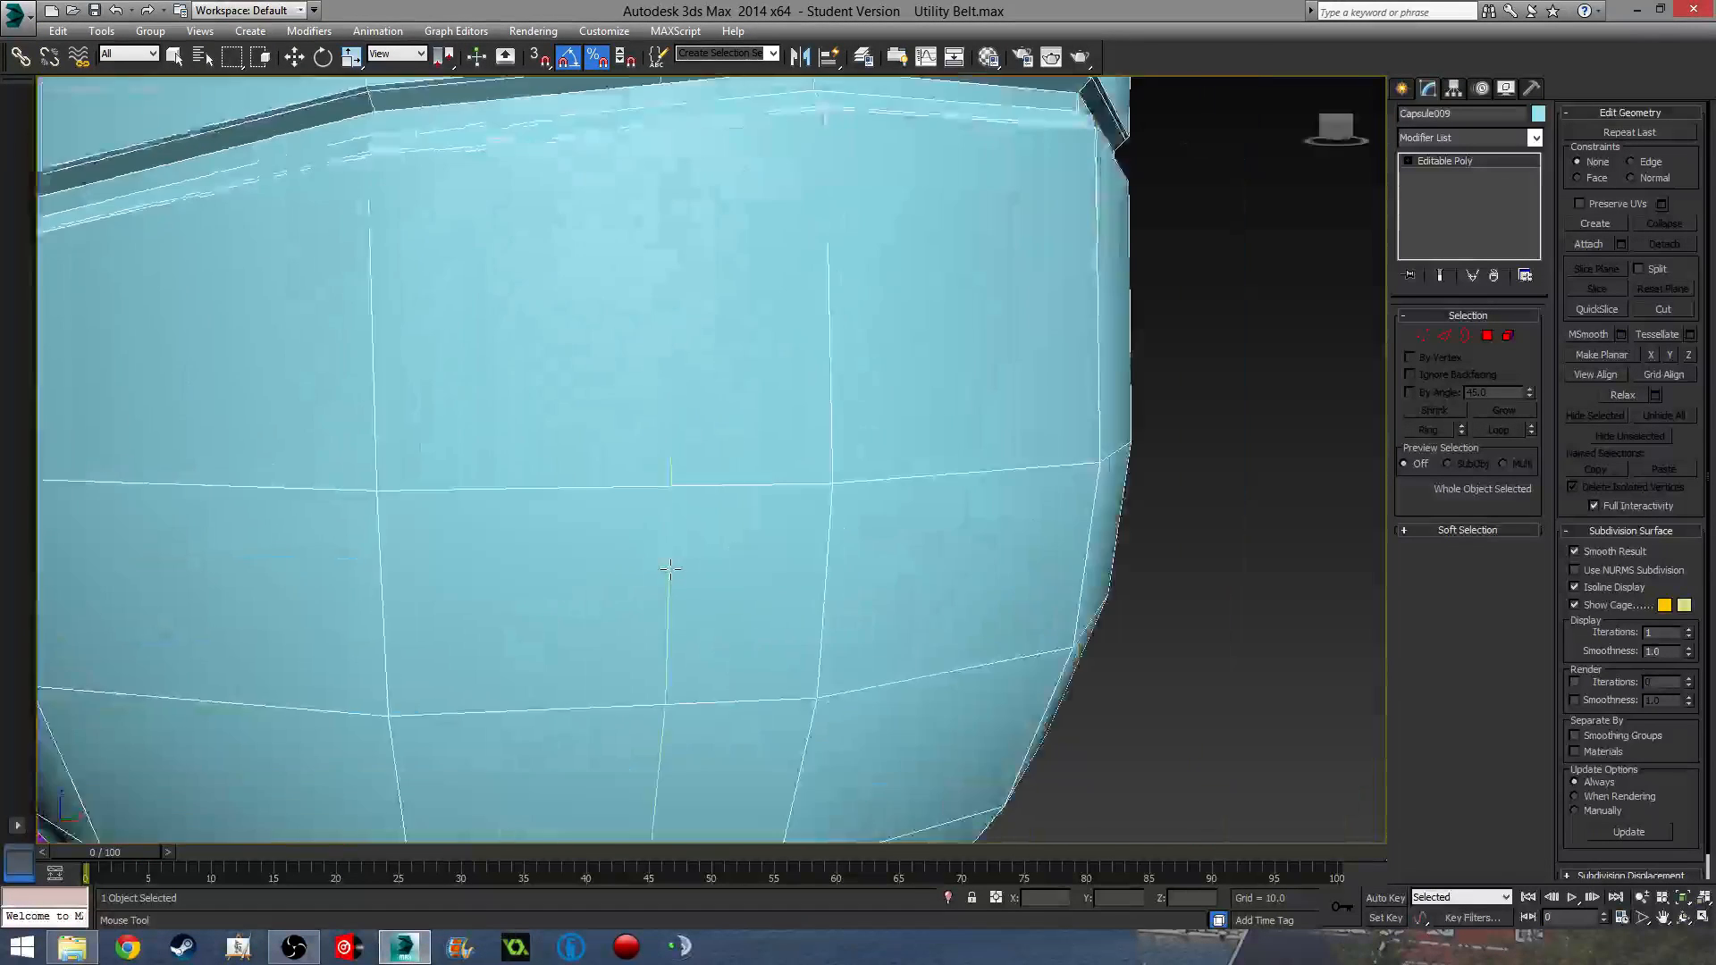
key(w)
- Apply a TurboSmooth modifier to the pill capsule and inspect the smoothed grooves
middle_drag(827, 447, 893, 533)
click(1448, 139)
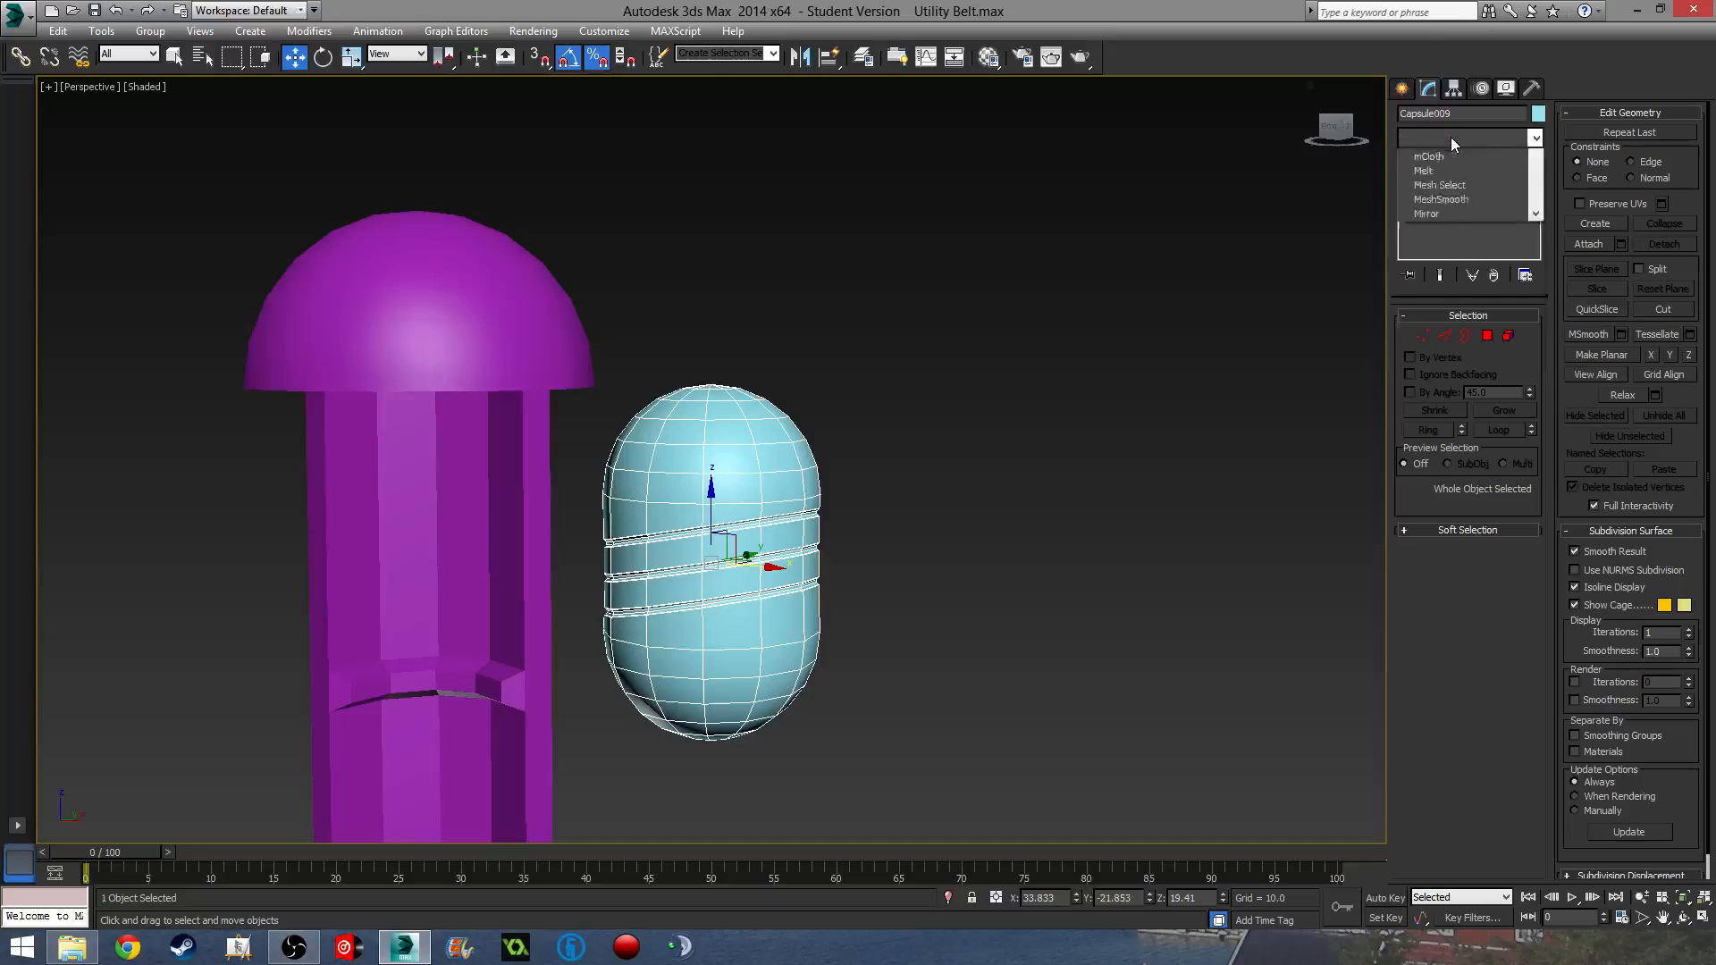
scroll(1432, 155, down, 15)
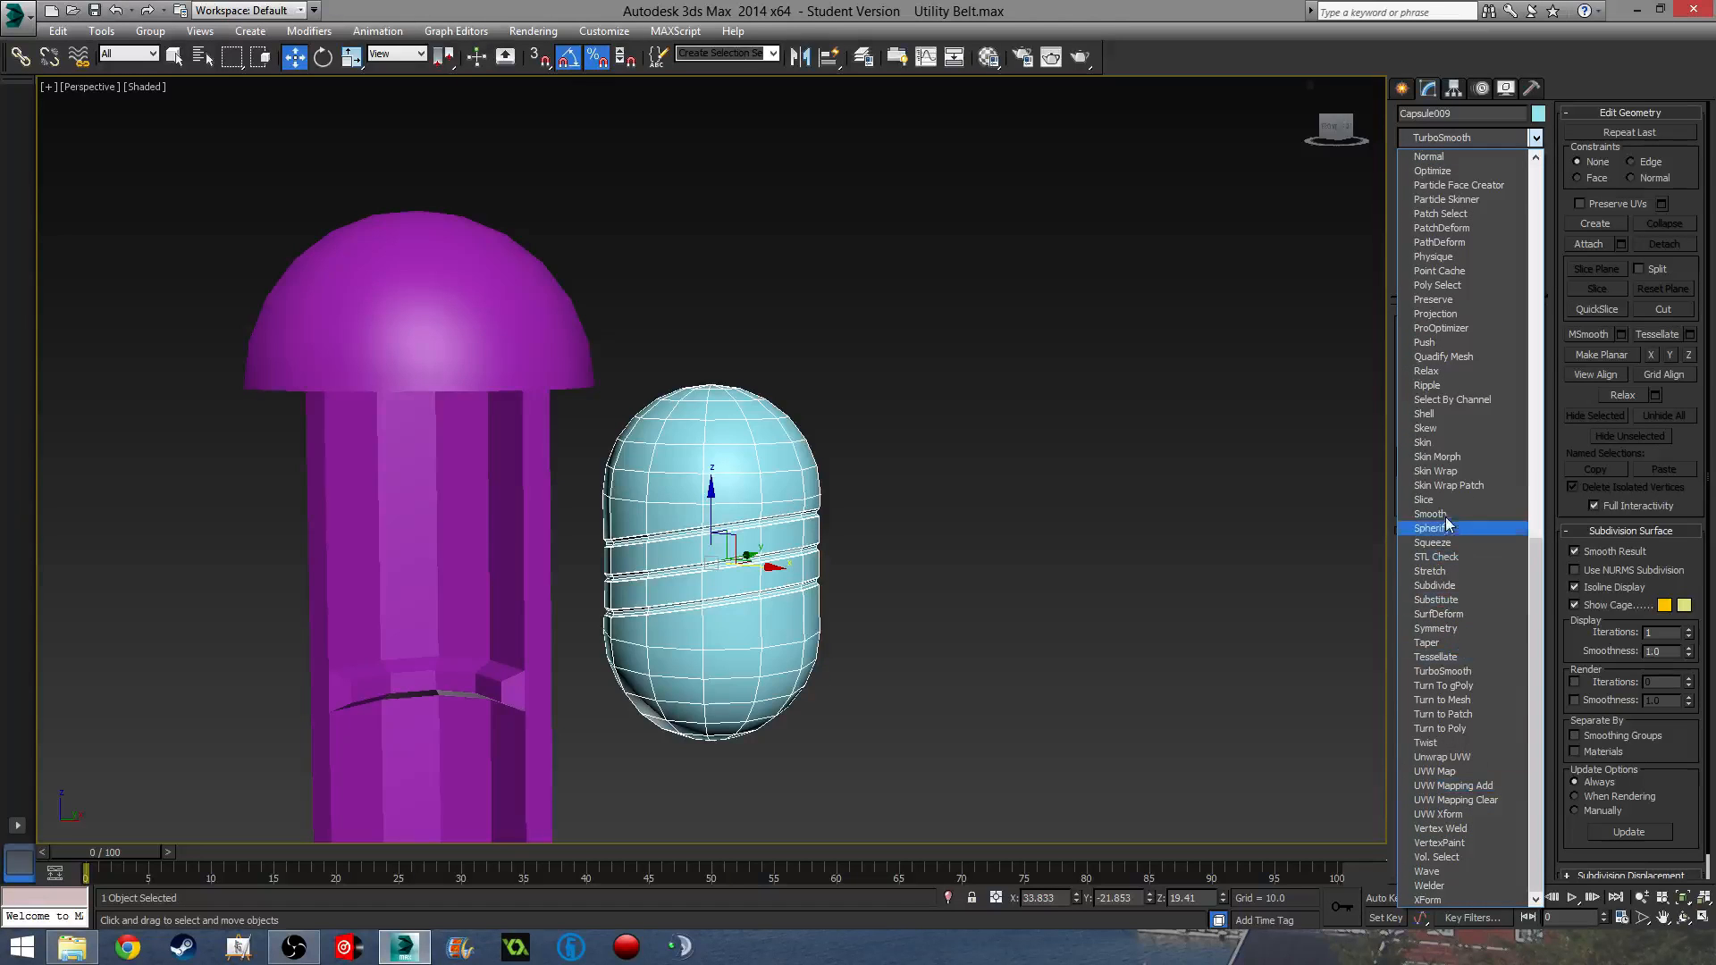
click(1462, 670)
click(983, 646)
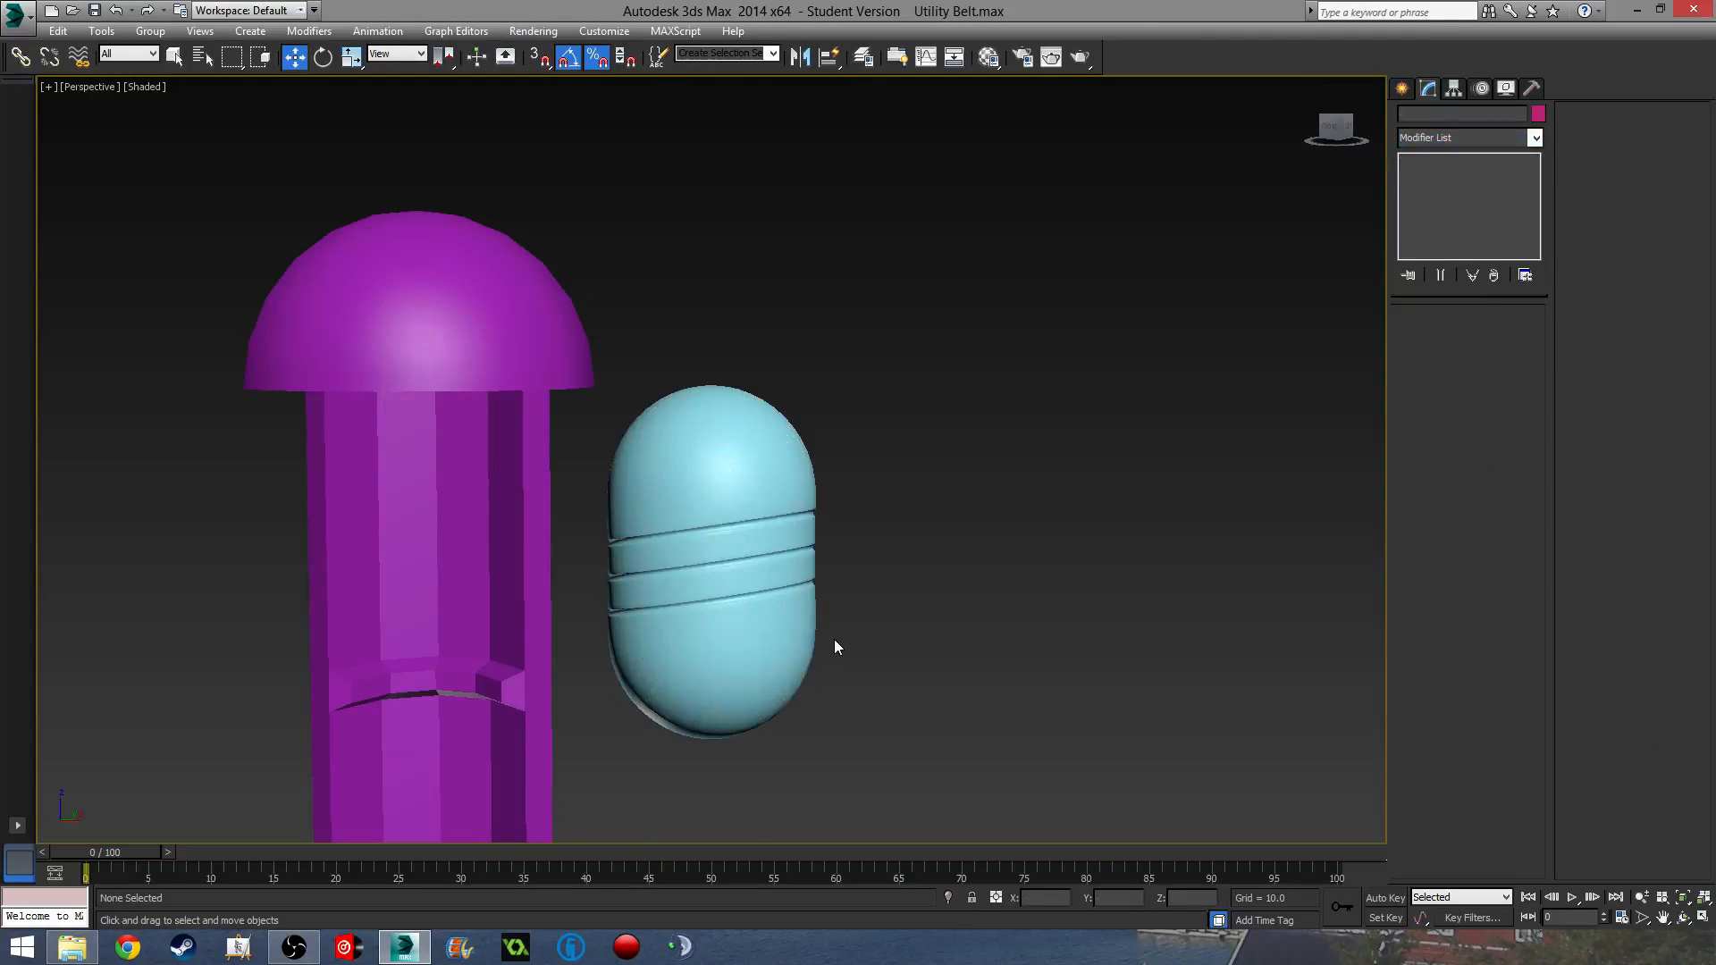
scroll(969, 590, down, 5)
middle_drag(834, 640, 907, 462)
scroll(896, 486, up, 8)
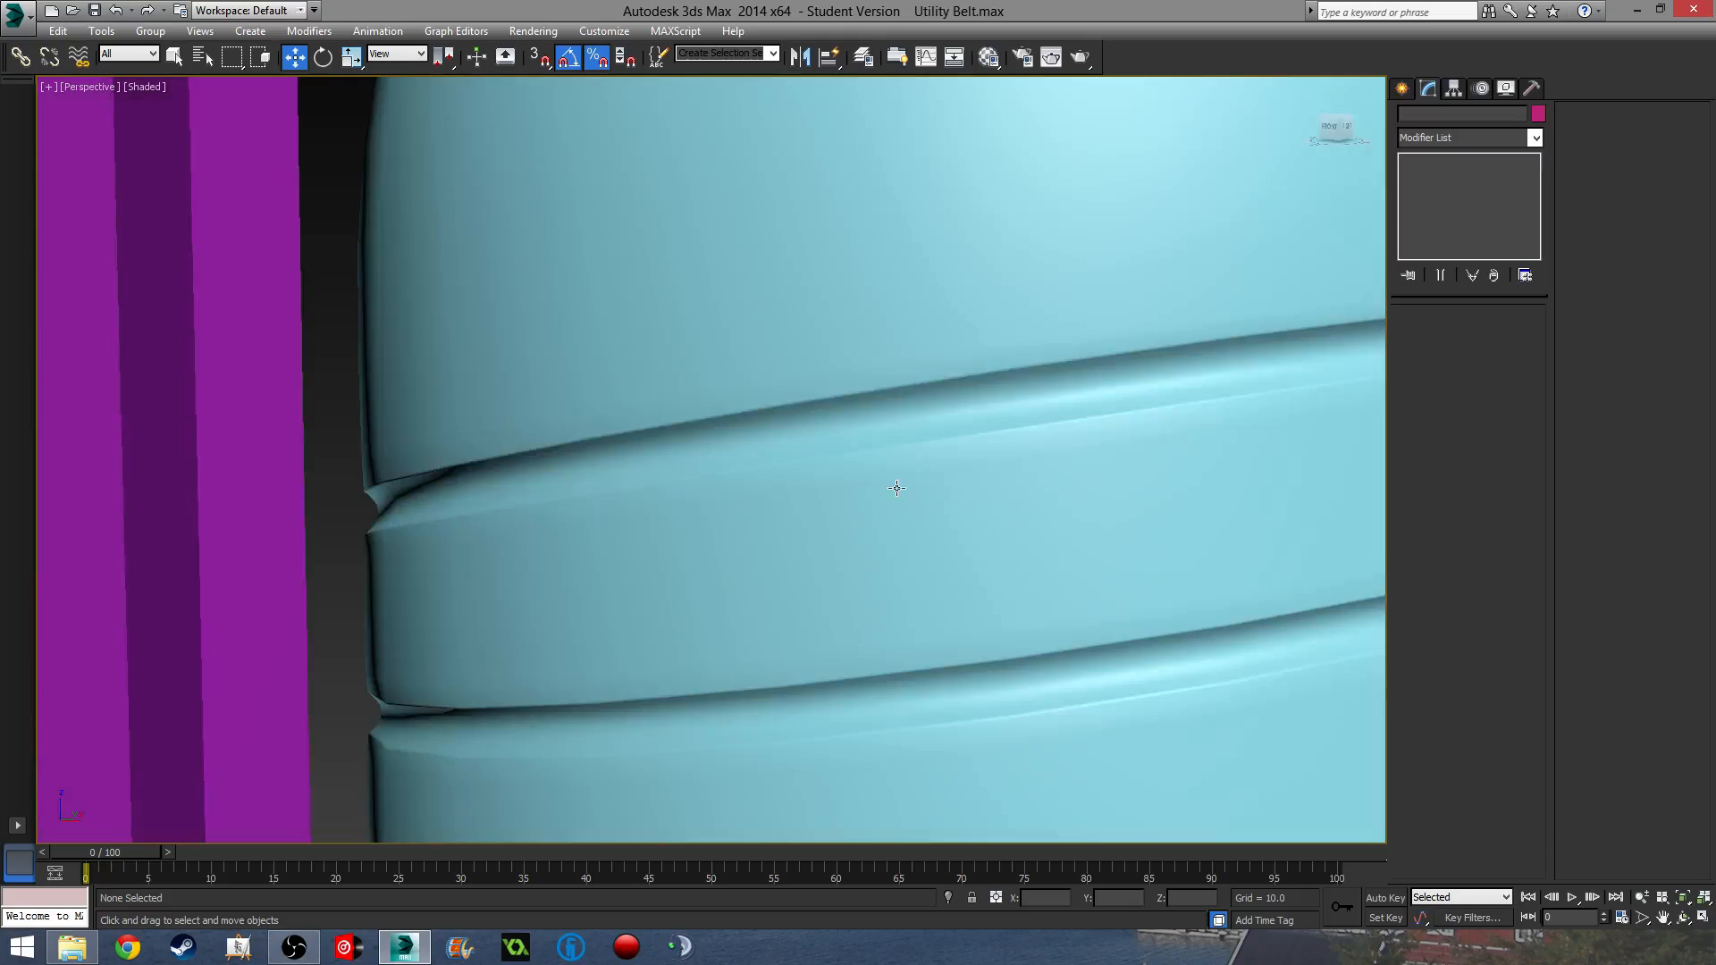
scroll(896, 490, down, 5)
- Go back to the capsule's Editable Poly level and insert further SwiftLoop edge loops inside the slanted grooves
click(927, 523)
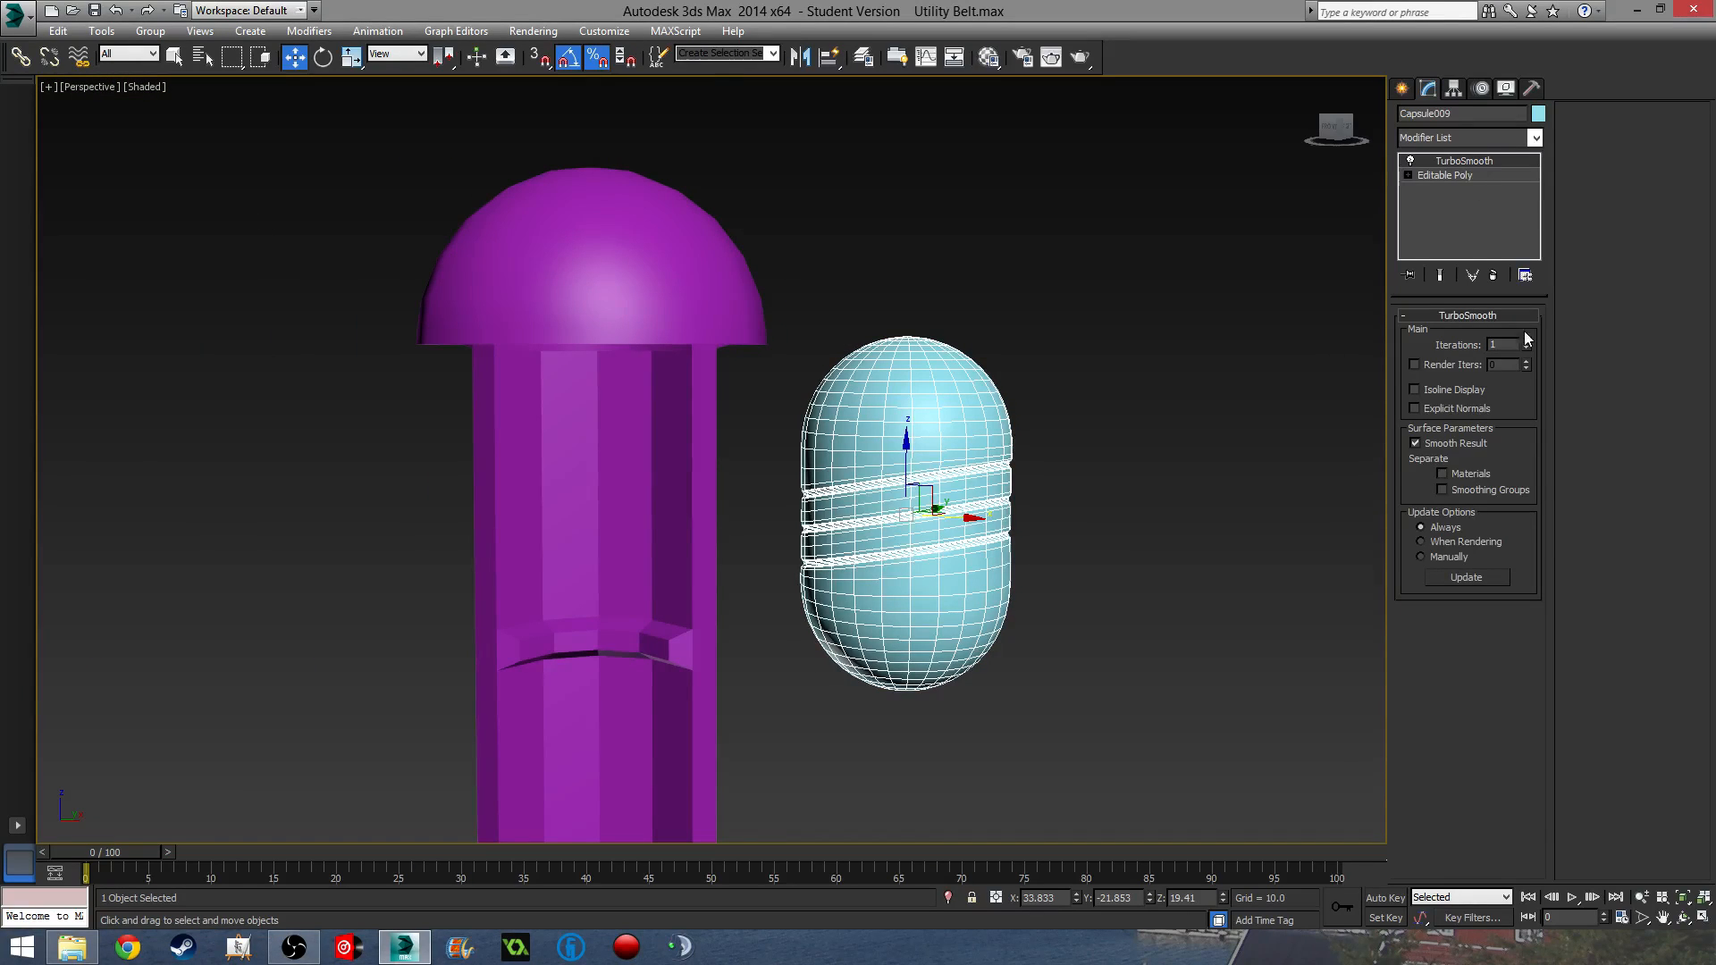
click(1457, 174)
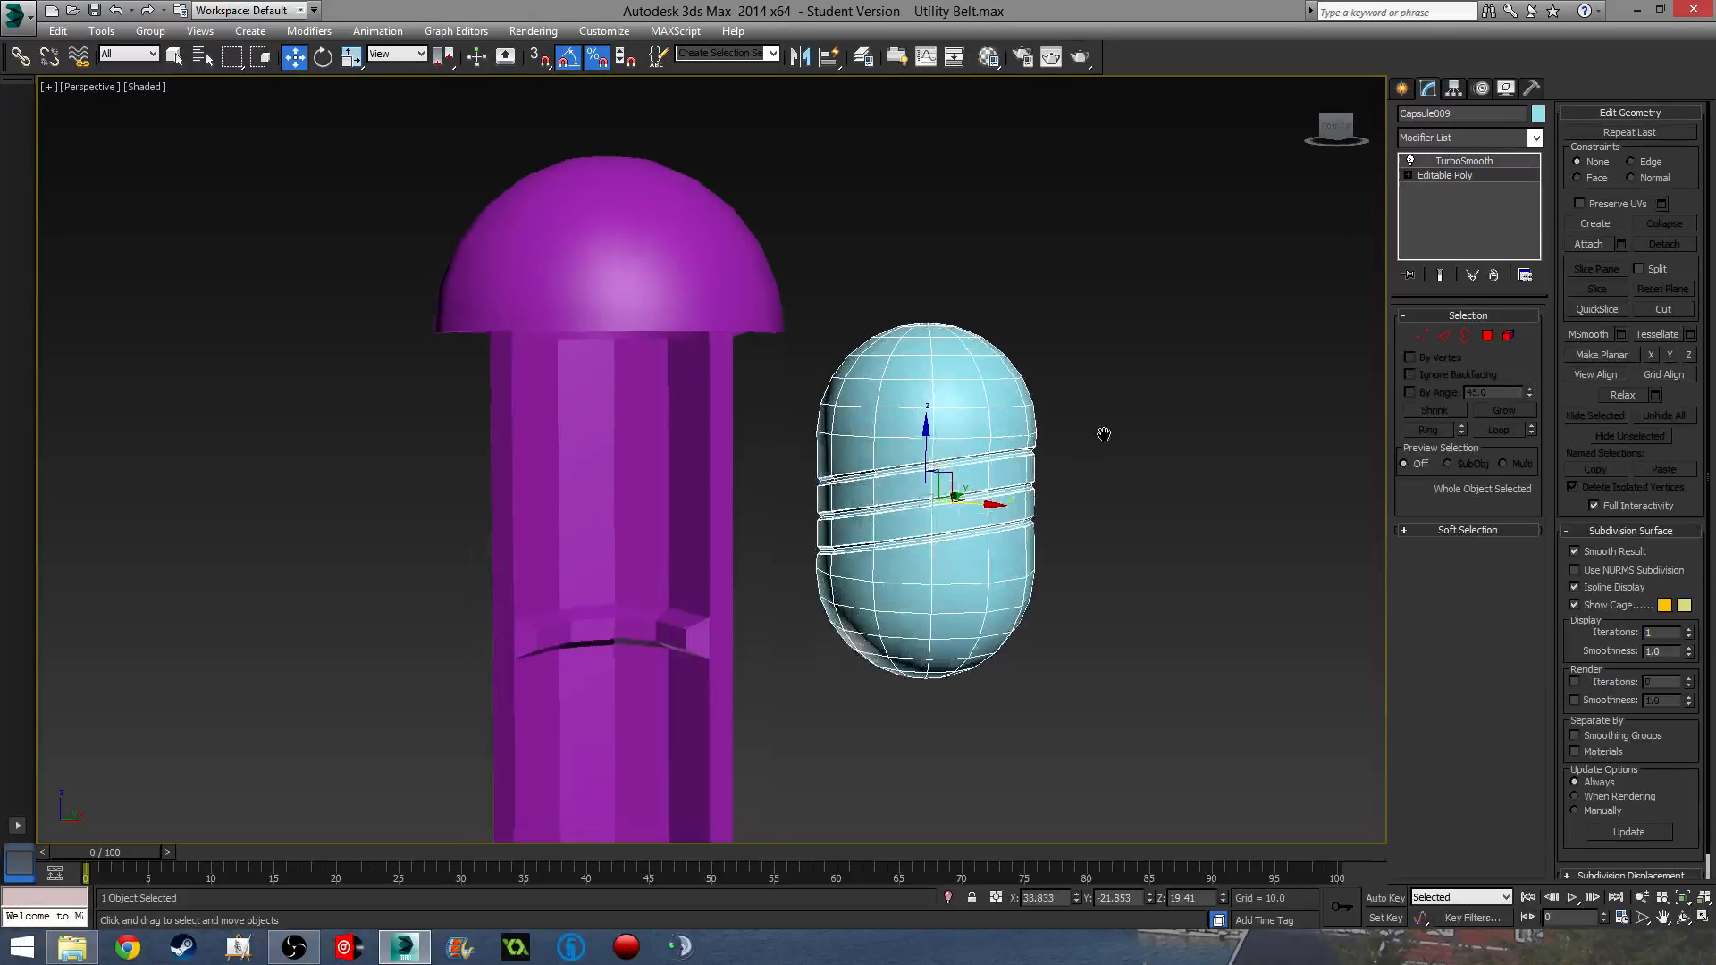
scroll(888, 448, up, 10)
scroll(881, 475, down, 3)
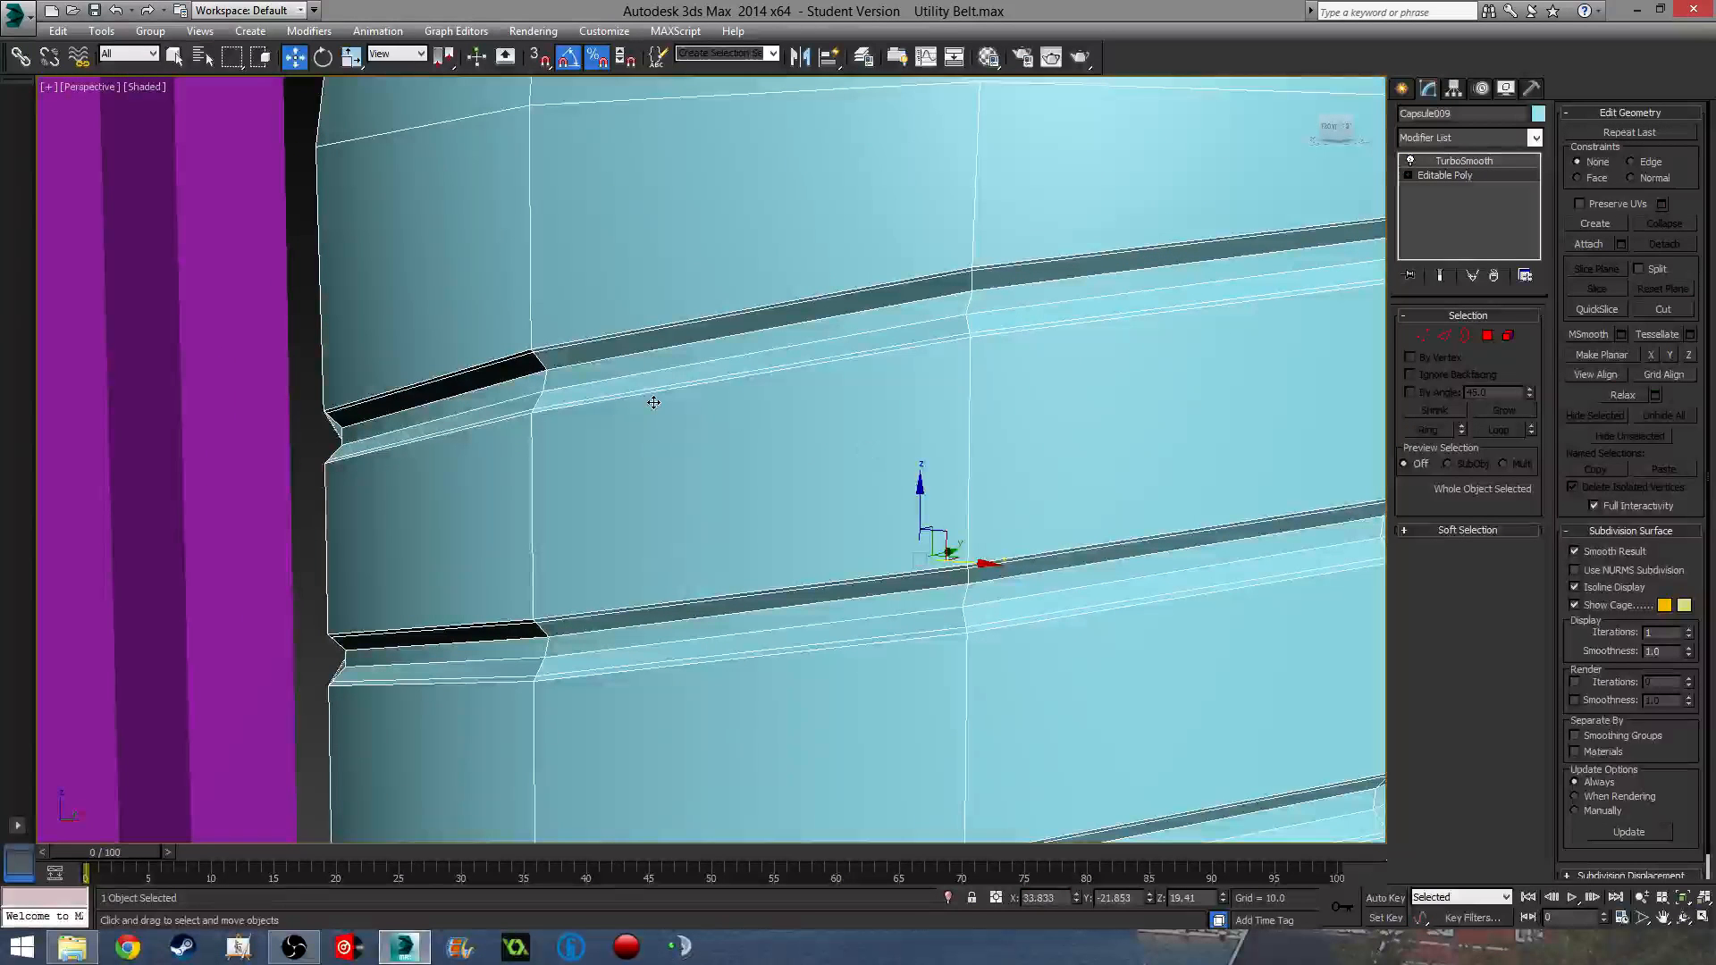
key(alt+s)
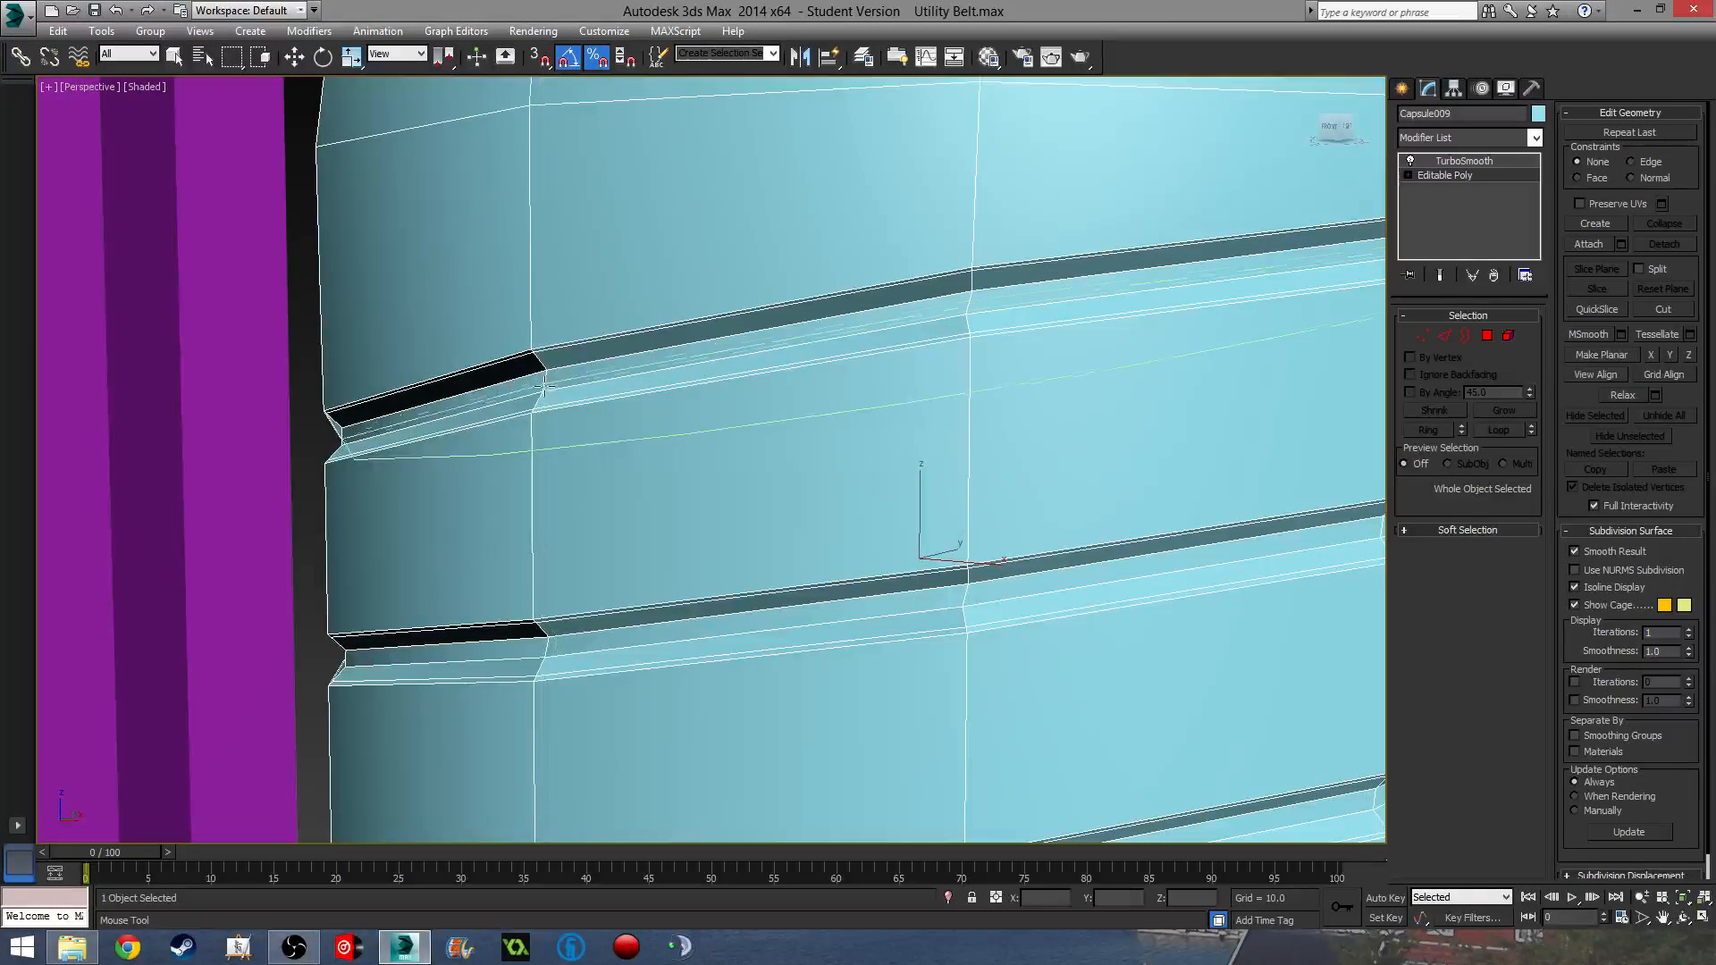
click(542, 398)
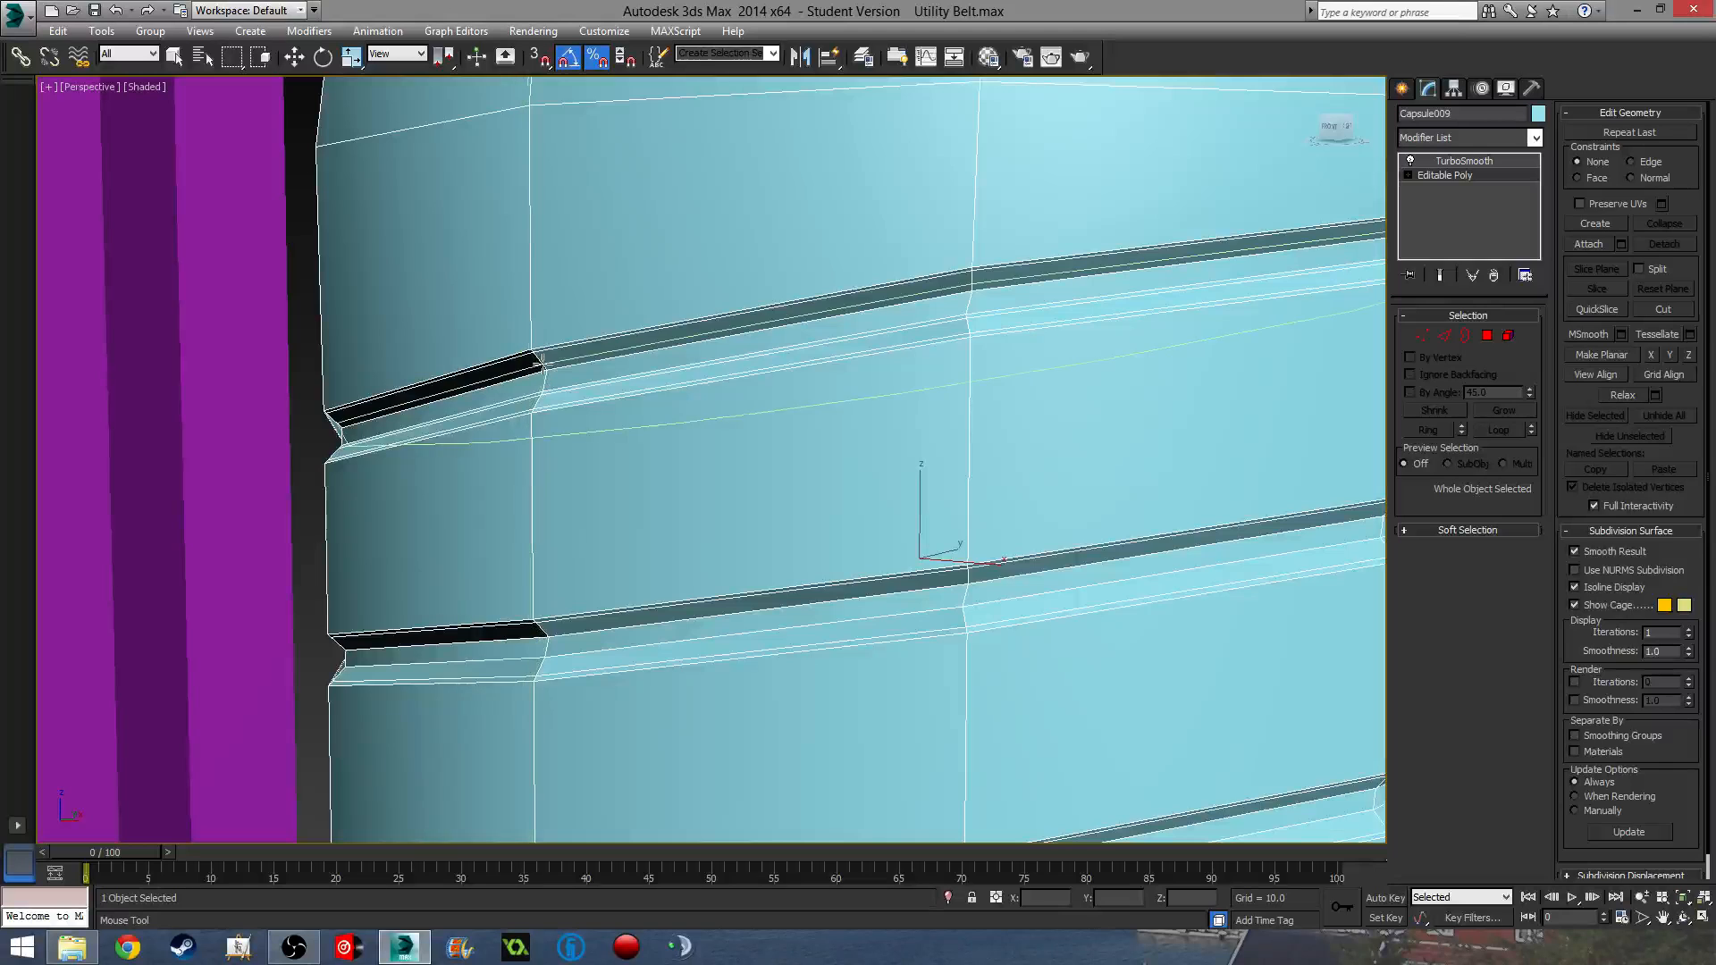
middle_drag(581, 434, 558, 353)
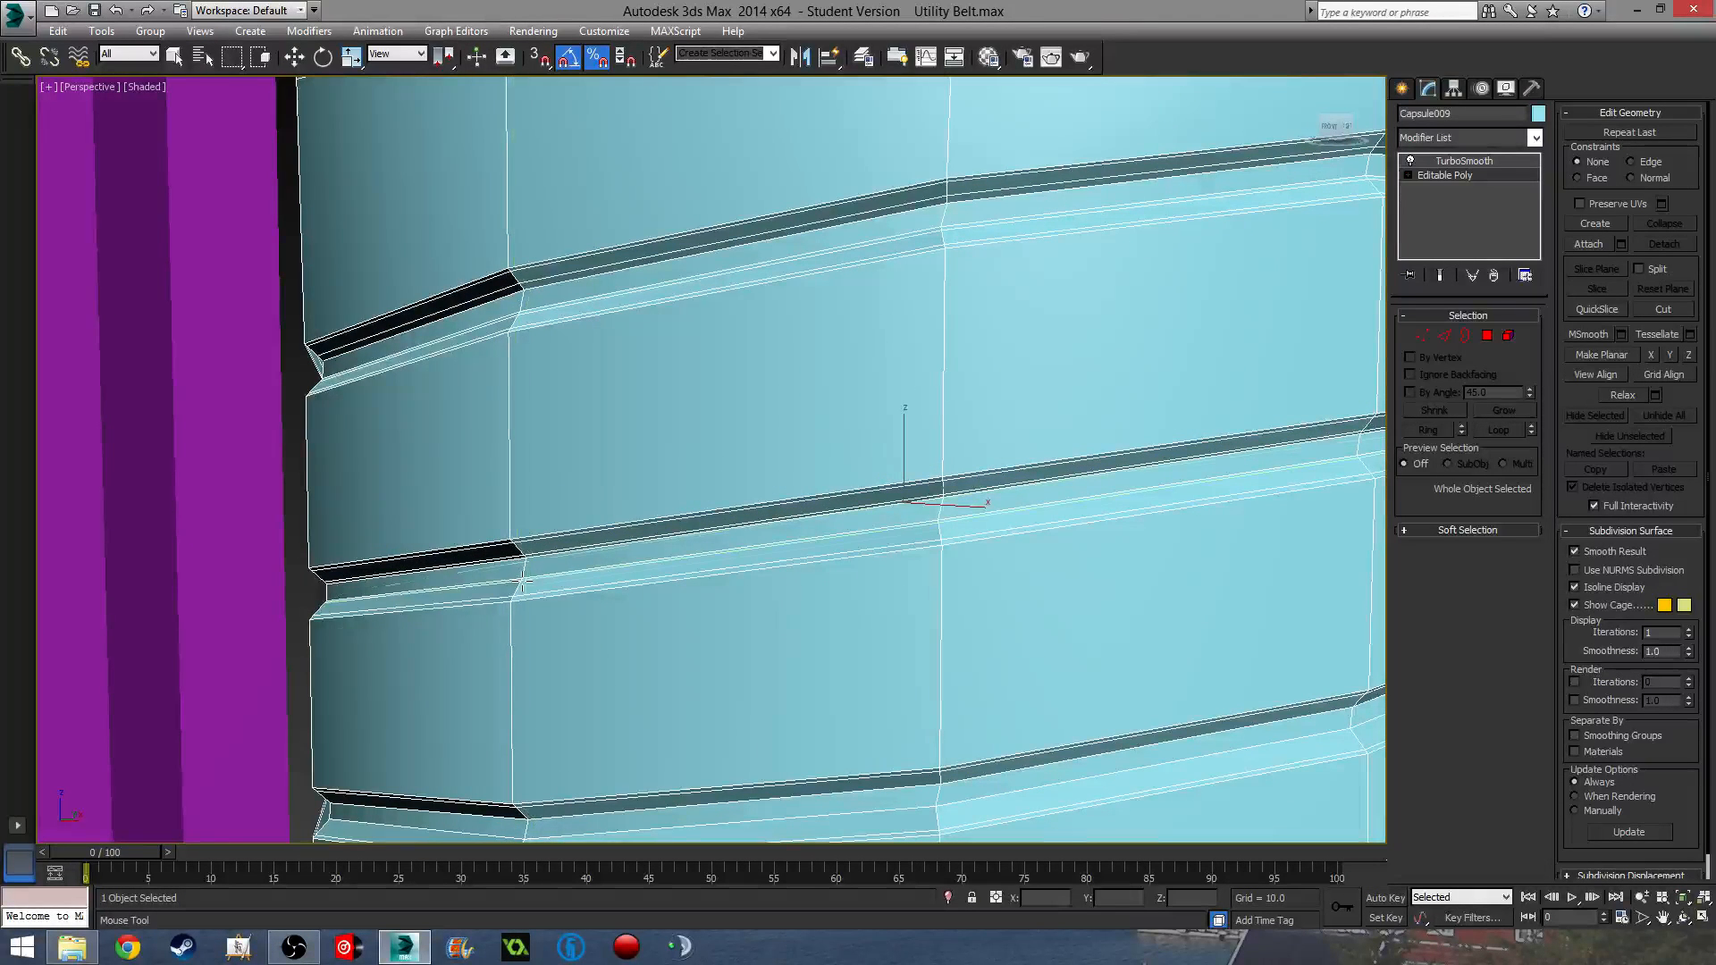
middle_drag(455, 760, 518, 592)
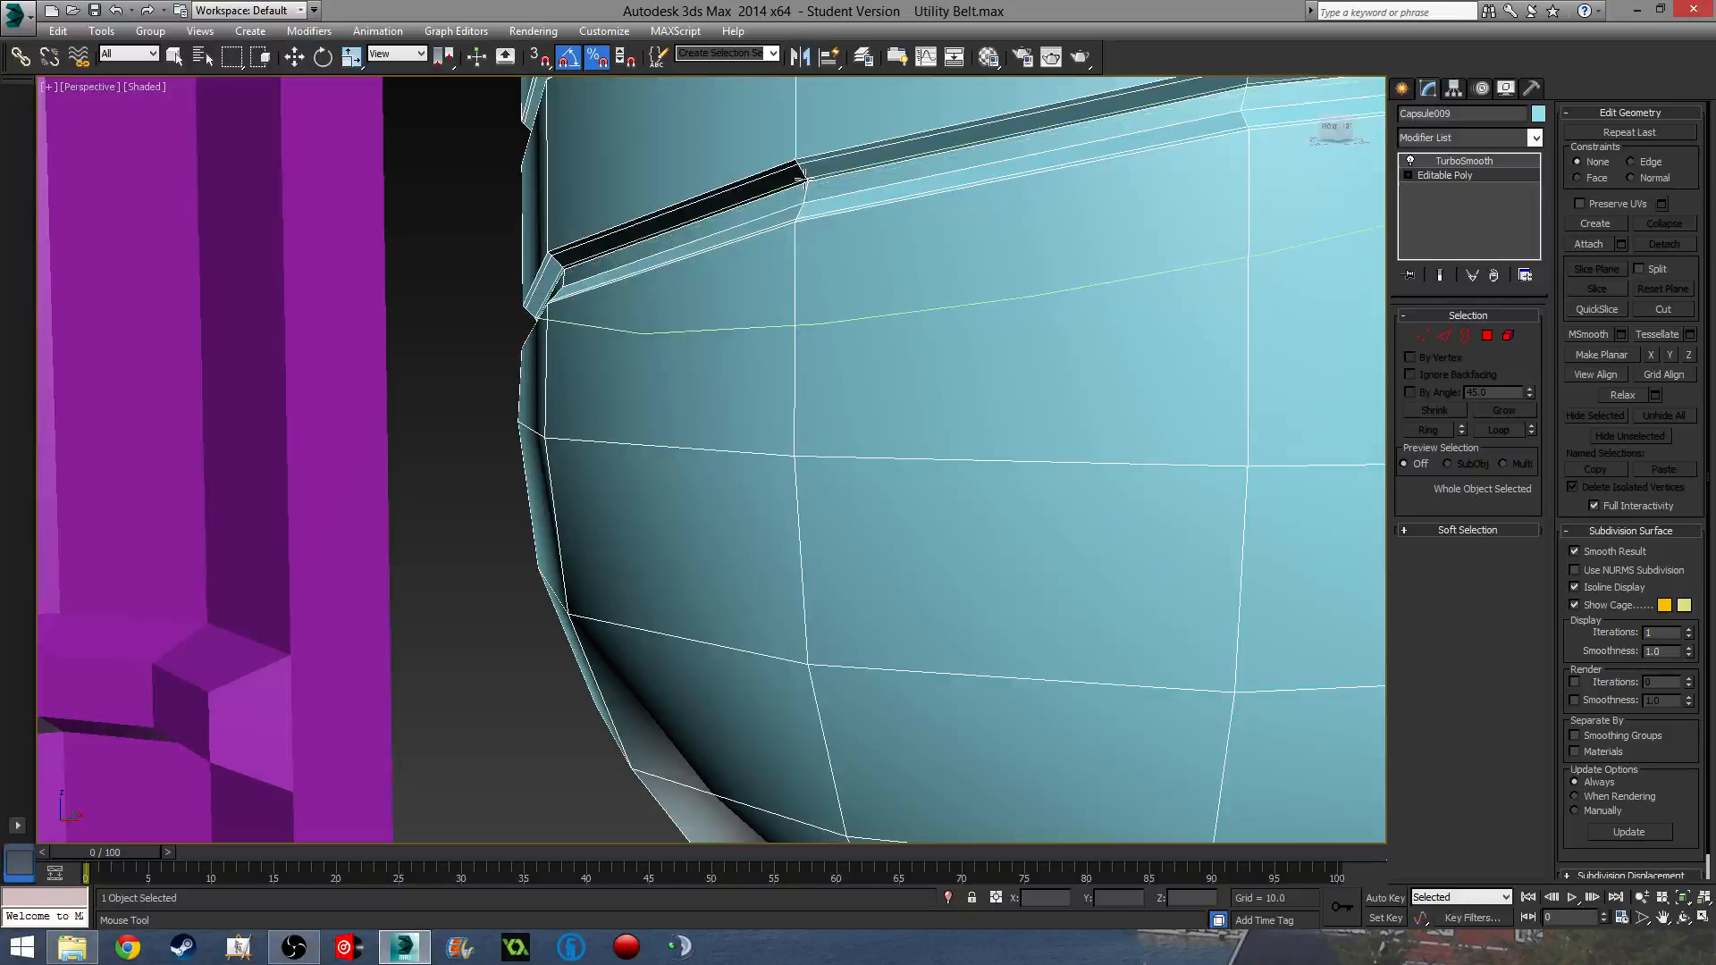
key(w)
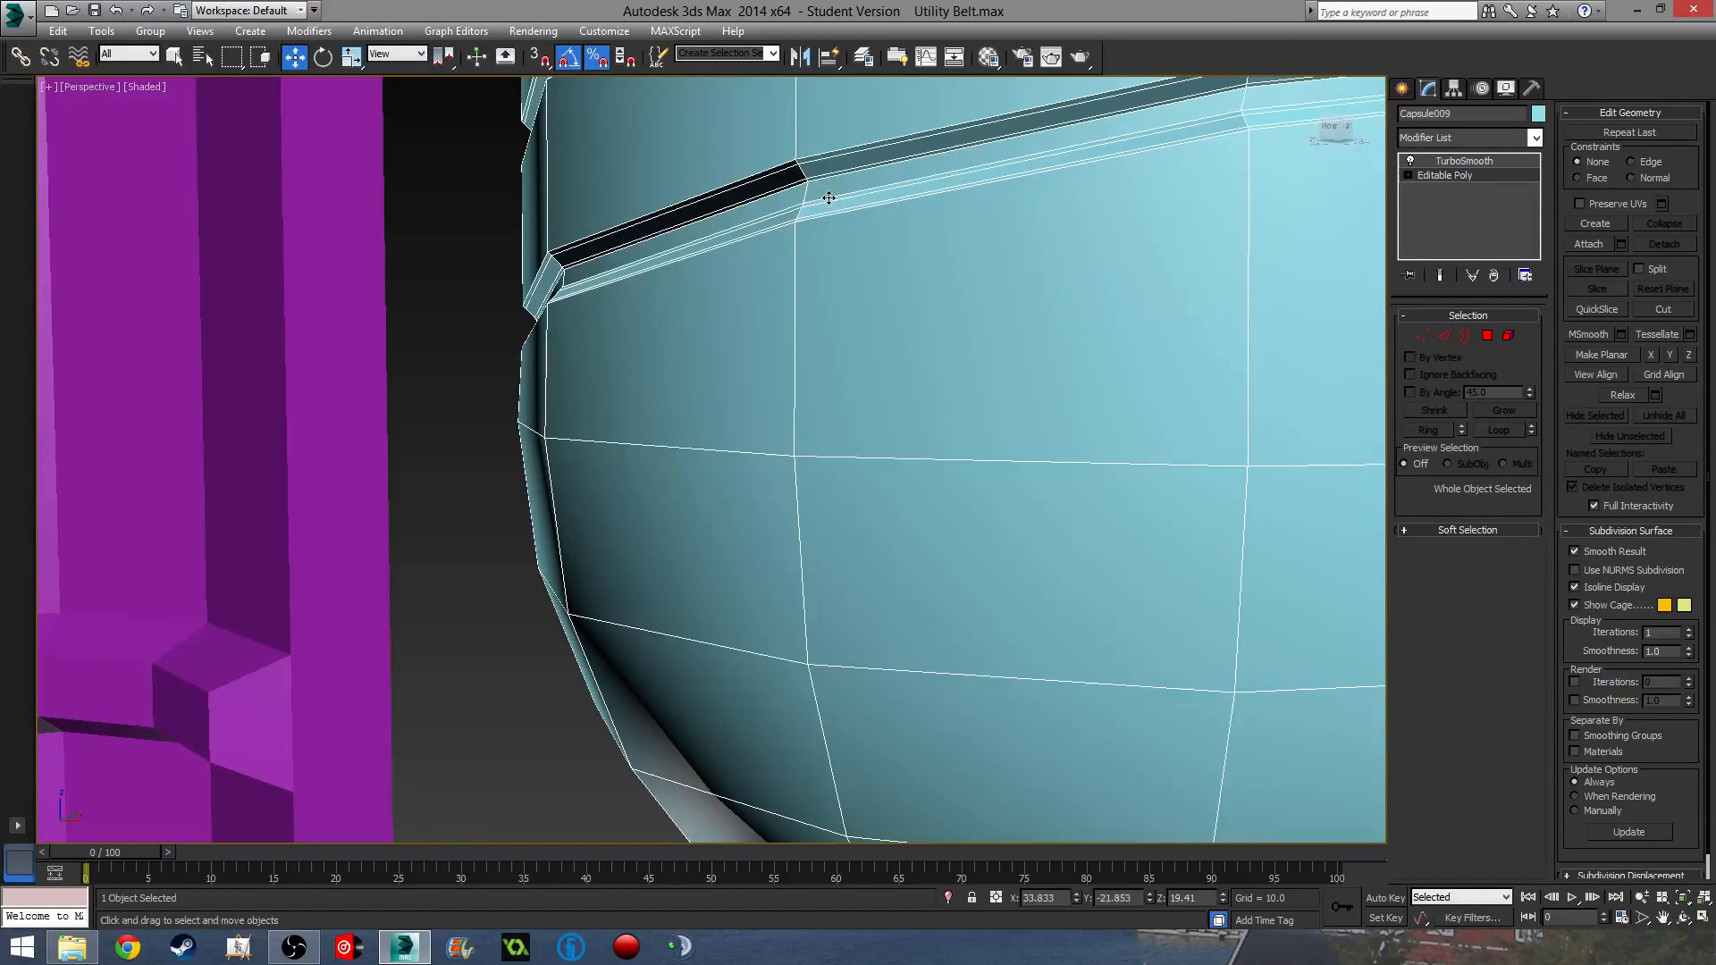
- Return the capsule to its TurboSmooth level and deselect it to check the tightened grooves
click(1486, 159)
scroll(984, 278, down, 8)
click(1055, 238)
middle_drag(1057, 237, 997, 394)
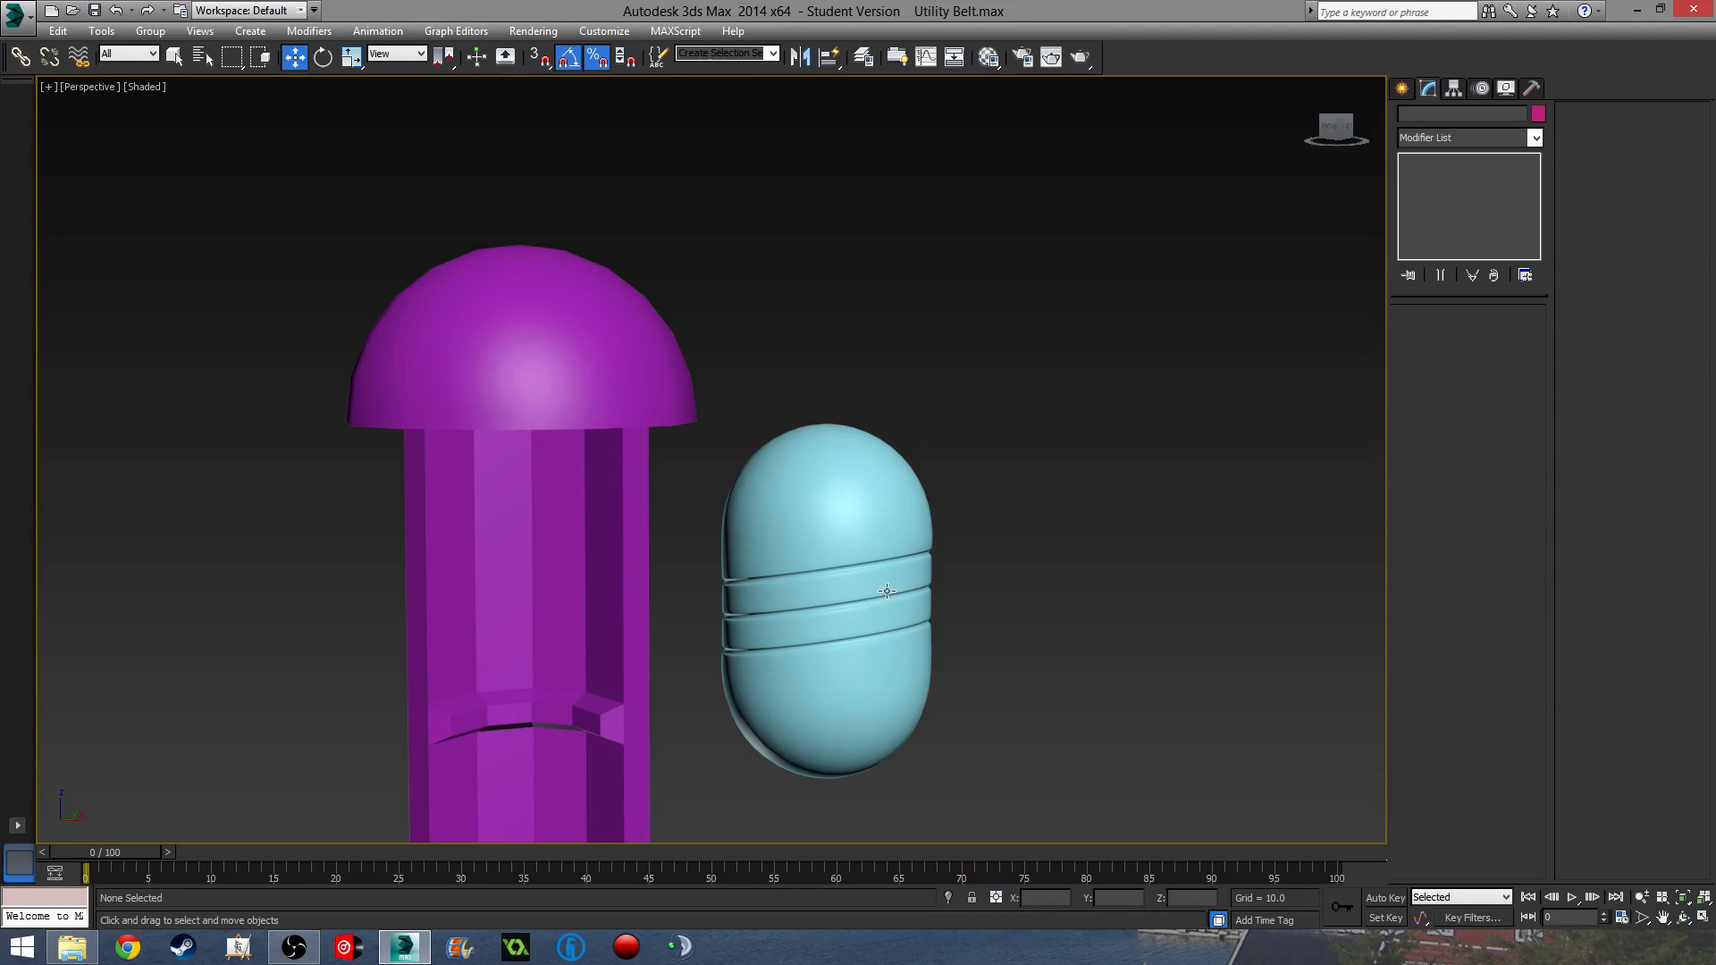
- Move the pill capsule onto the compartmented strip in the top view, using wireframe display
middle_drag(889, 591, 945, 458)
scroll(833, 640, down, 6)
middle_drag(824, 690, 925, 489)
click(912, 272)
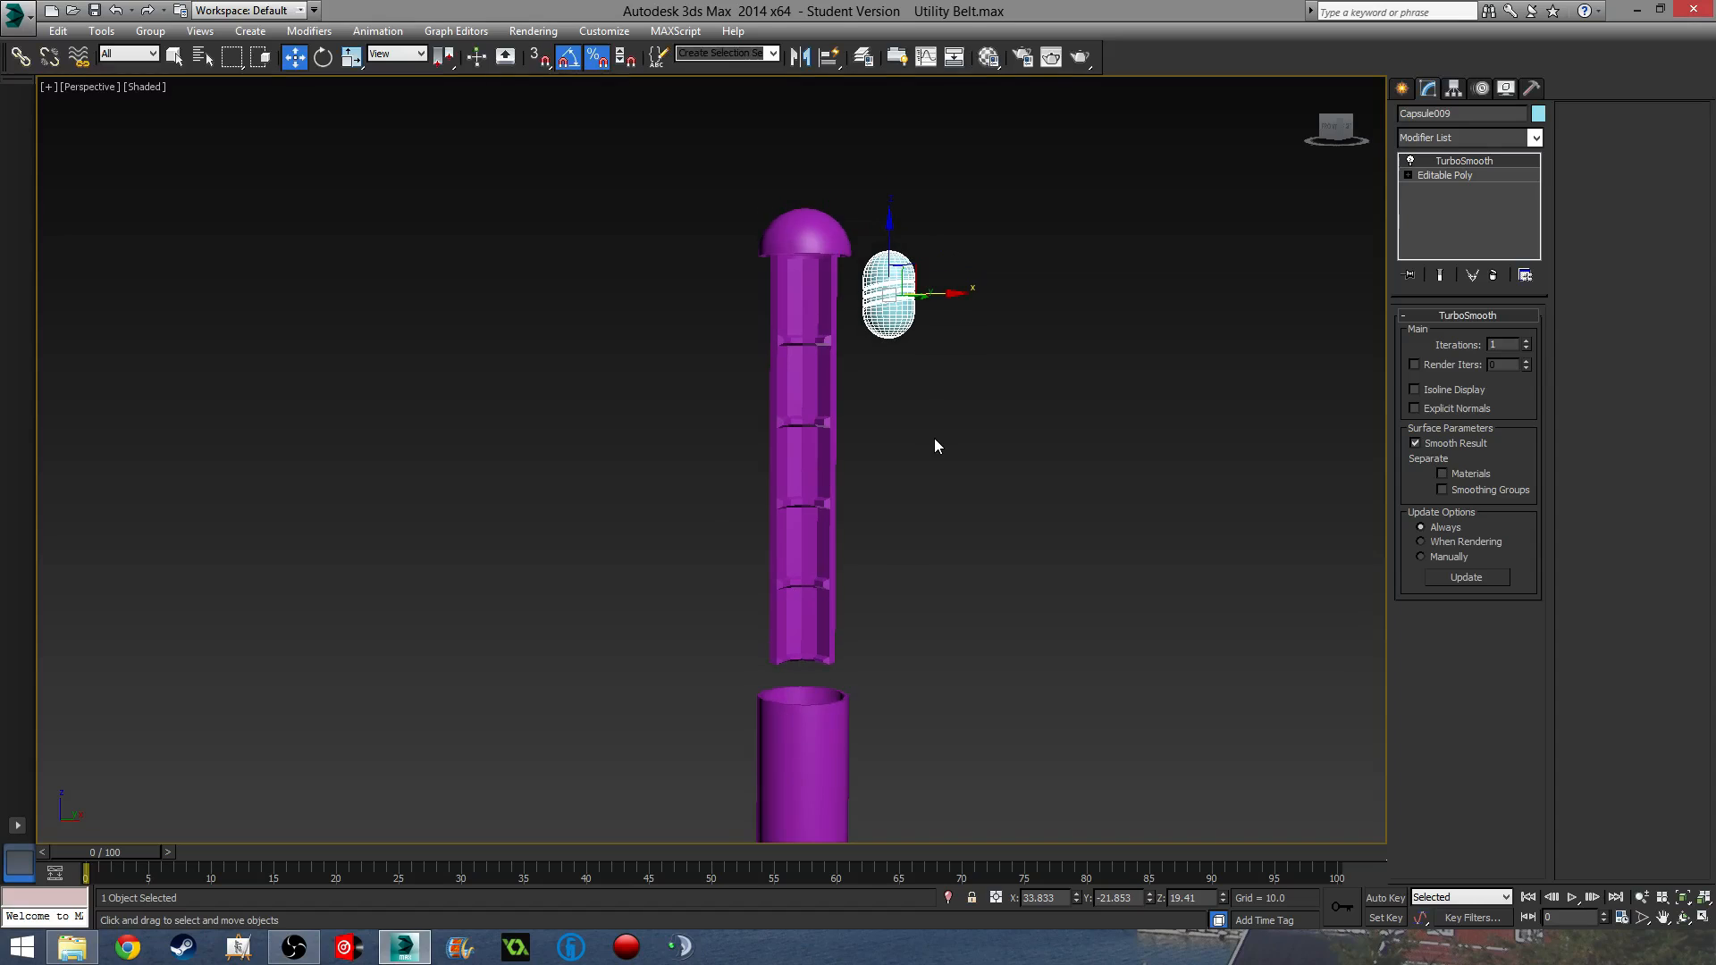
key(t)
drag(906, 505, 679, 519)
key(F3)
click(774, 653)
- Examine in the shaded front view how the pill capsule sits in the strip's upper compartment
alt+middle_drag(774, 652, 736, 585)
scroll(735, 586, down, 4)
middle_drag(790, 380, 793, 545)
key(f)
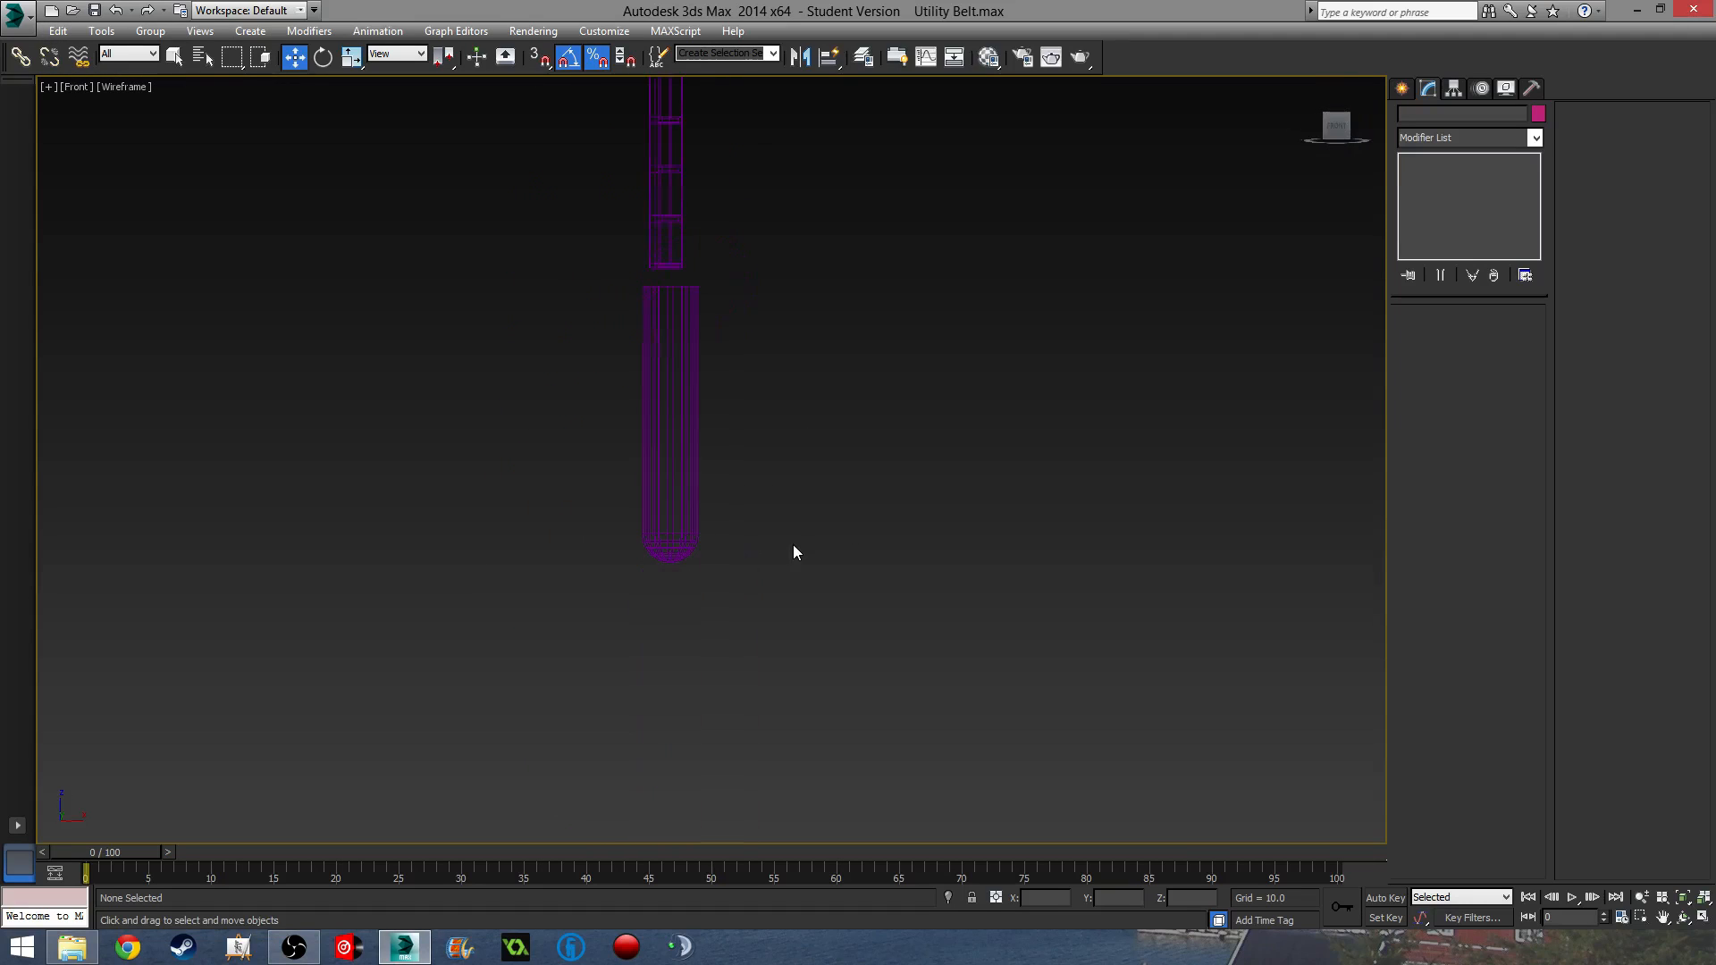
middle_drag(842, 626, 856, 729)
scroll(748, 276, up, 3)
middle_drag(748, 276, 775, 448)
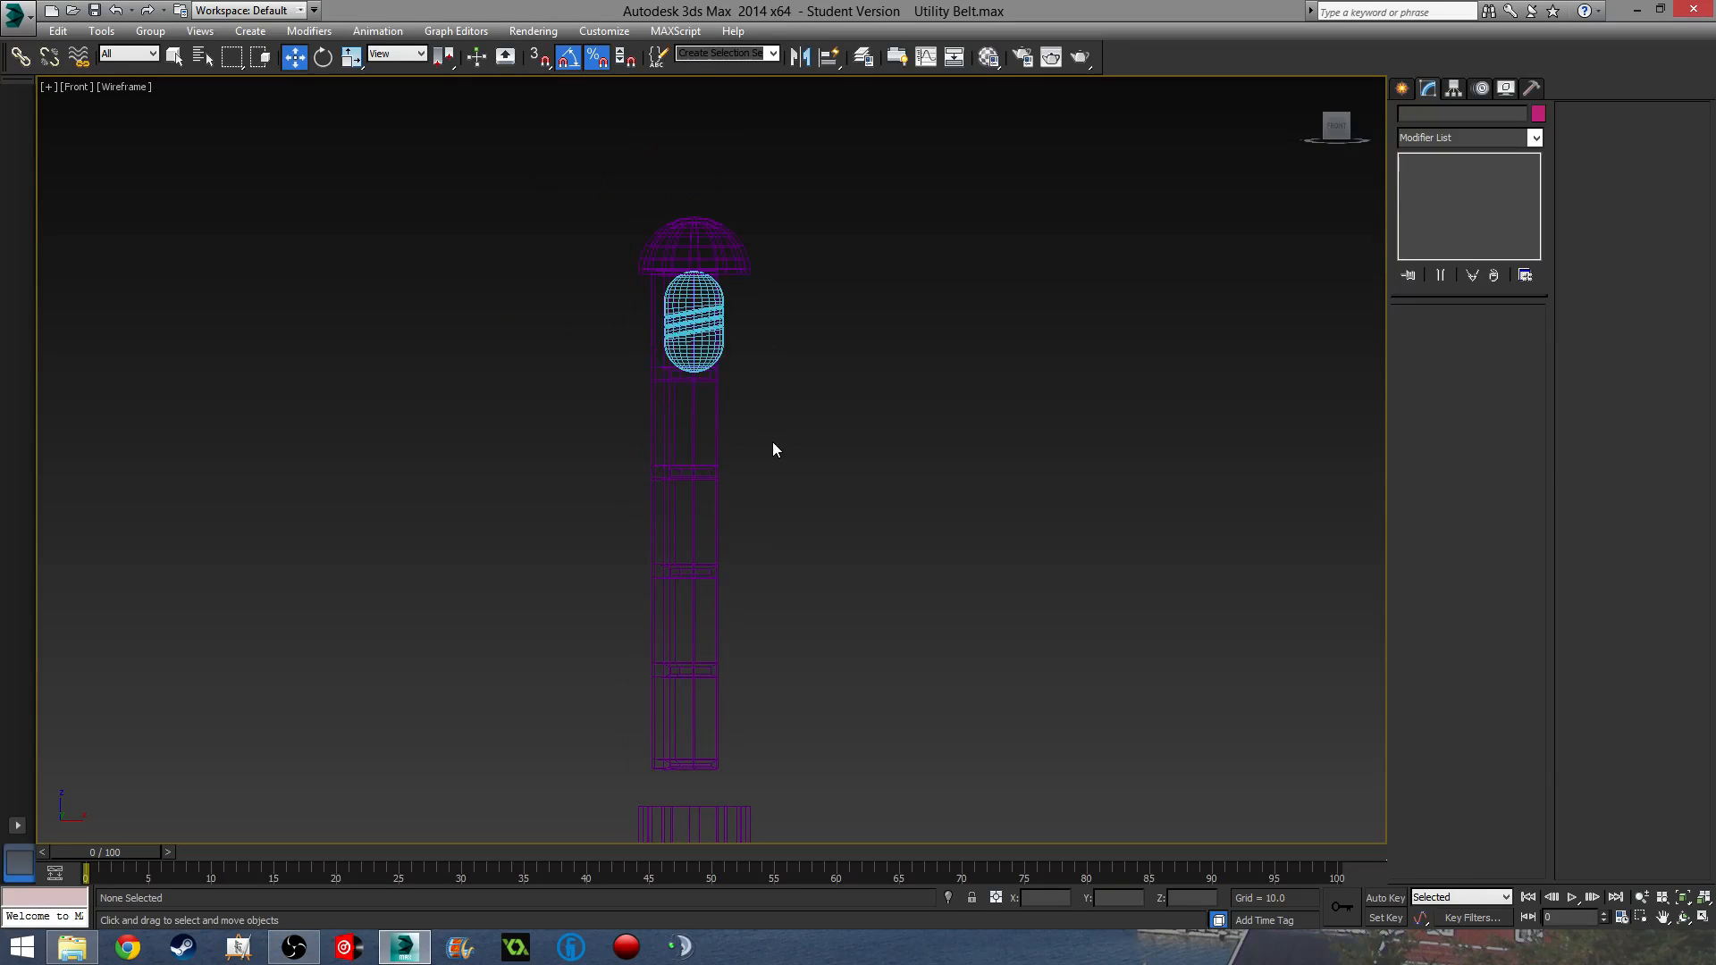
key(F3)
scroll(766, 417, up, 8)
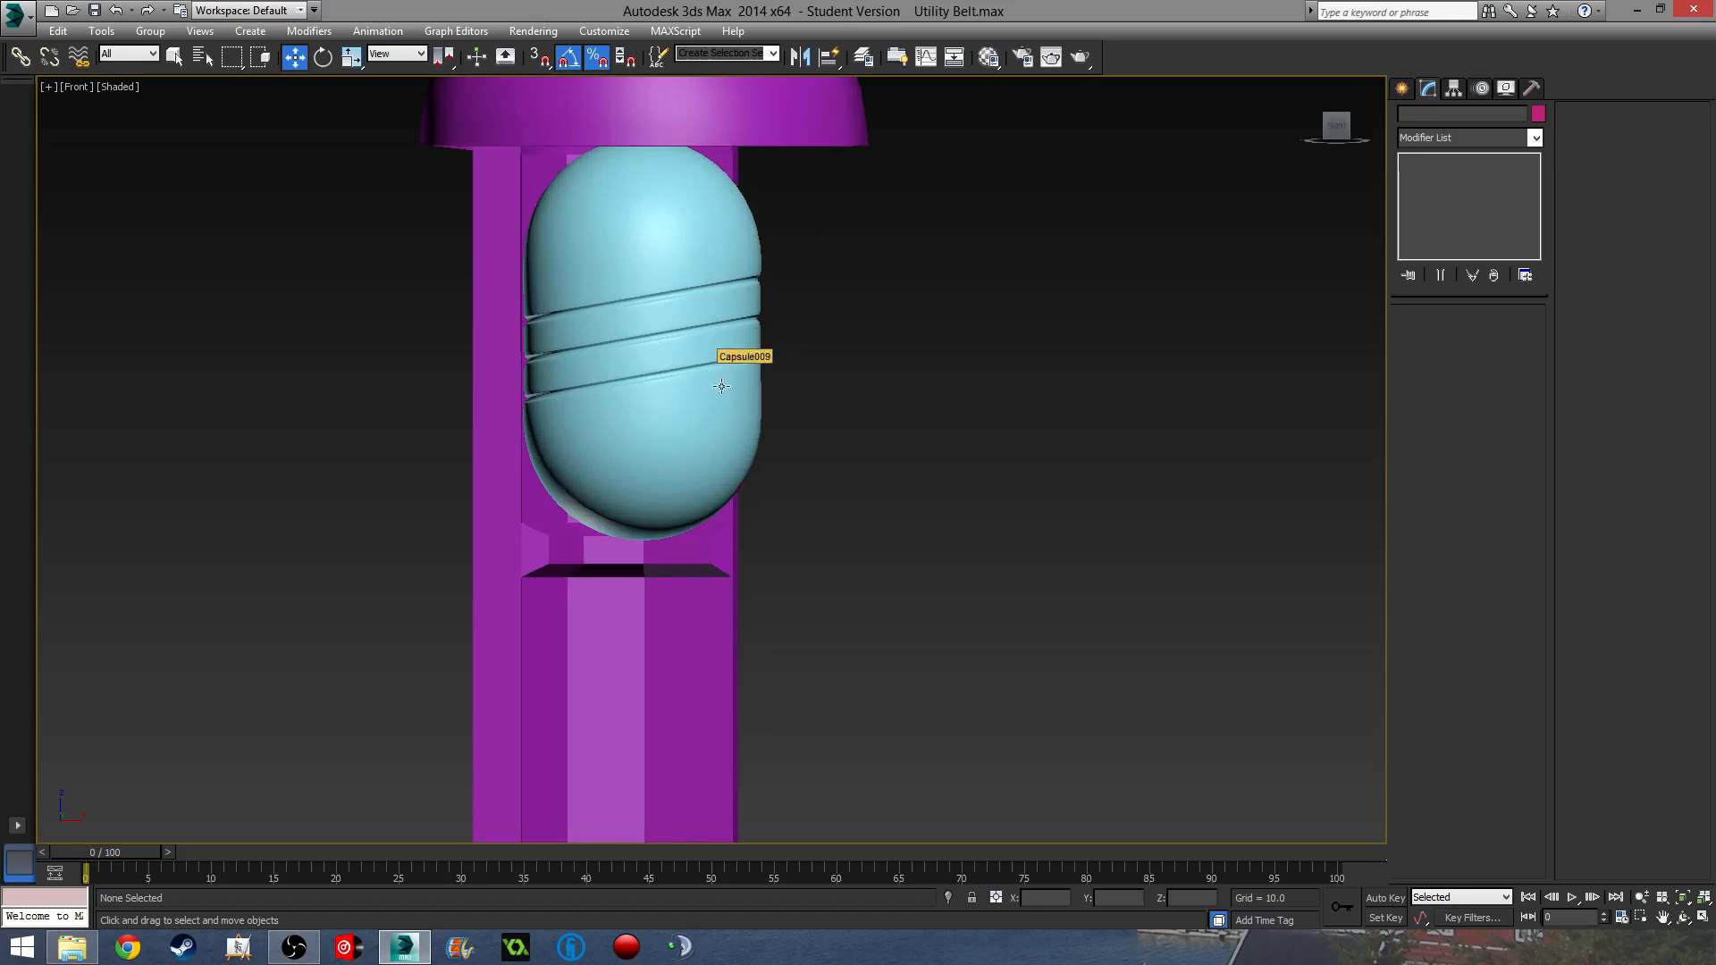
scroll(713, 441, up, 2)
- Try collapsing the pill capsule's whole modifier stack, and undo the collapse
click(739, 413)
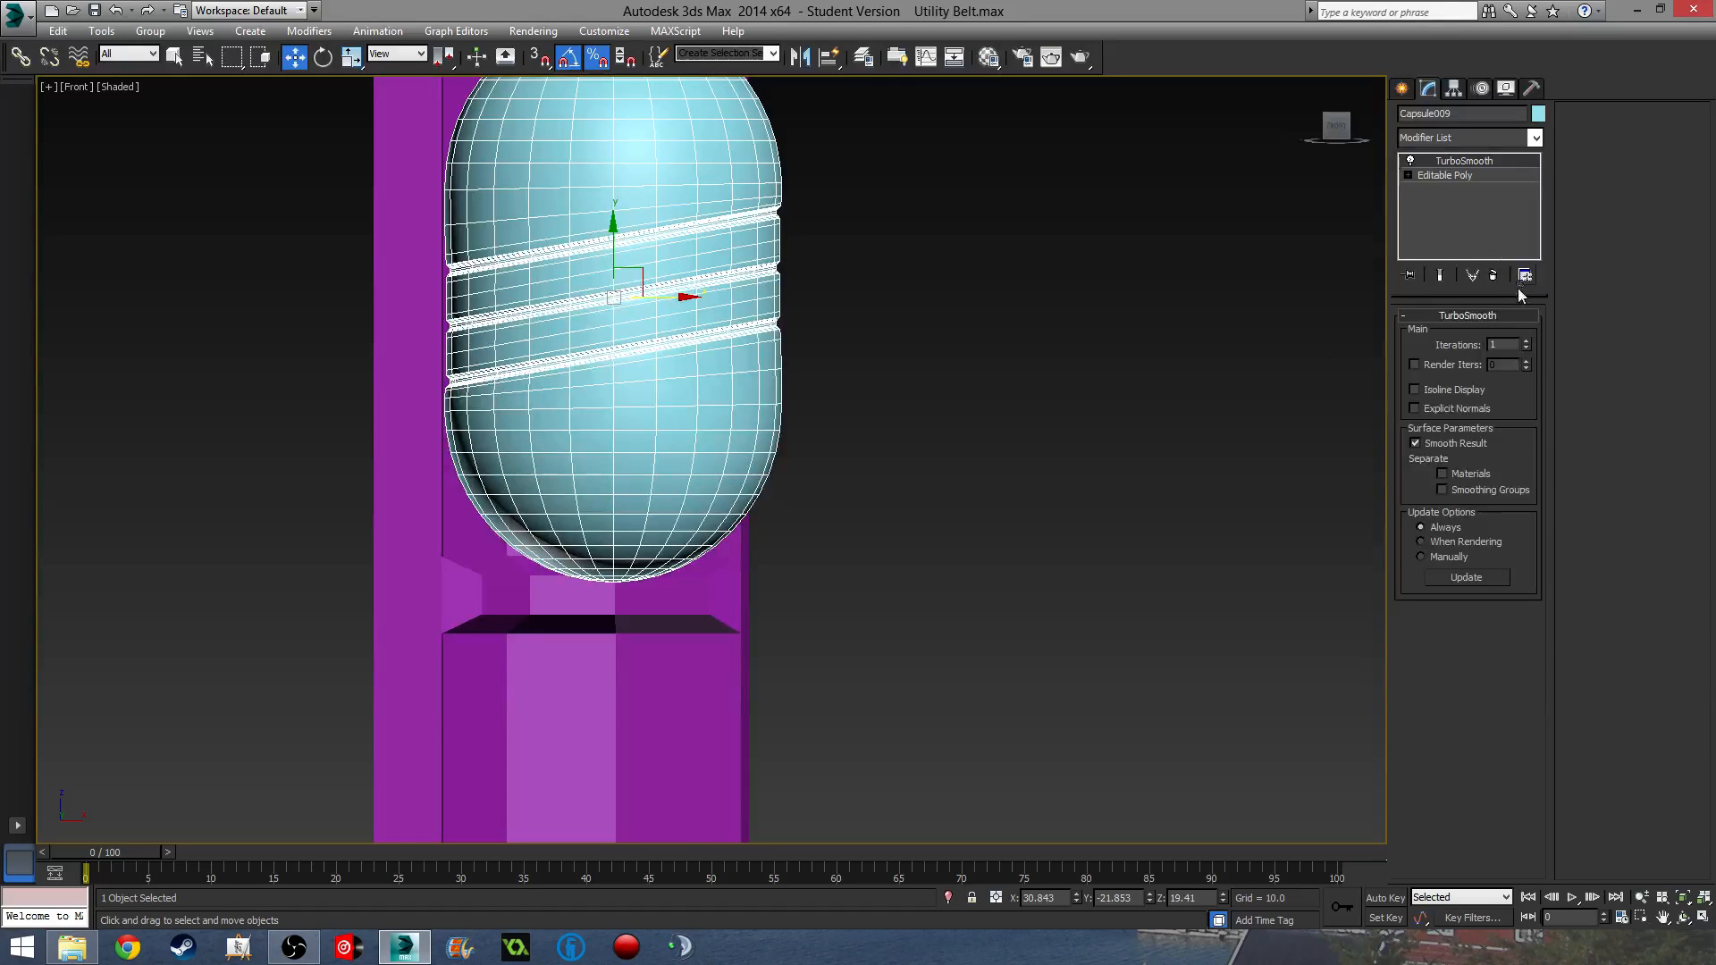
right_click(1458, 178)
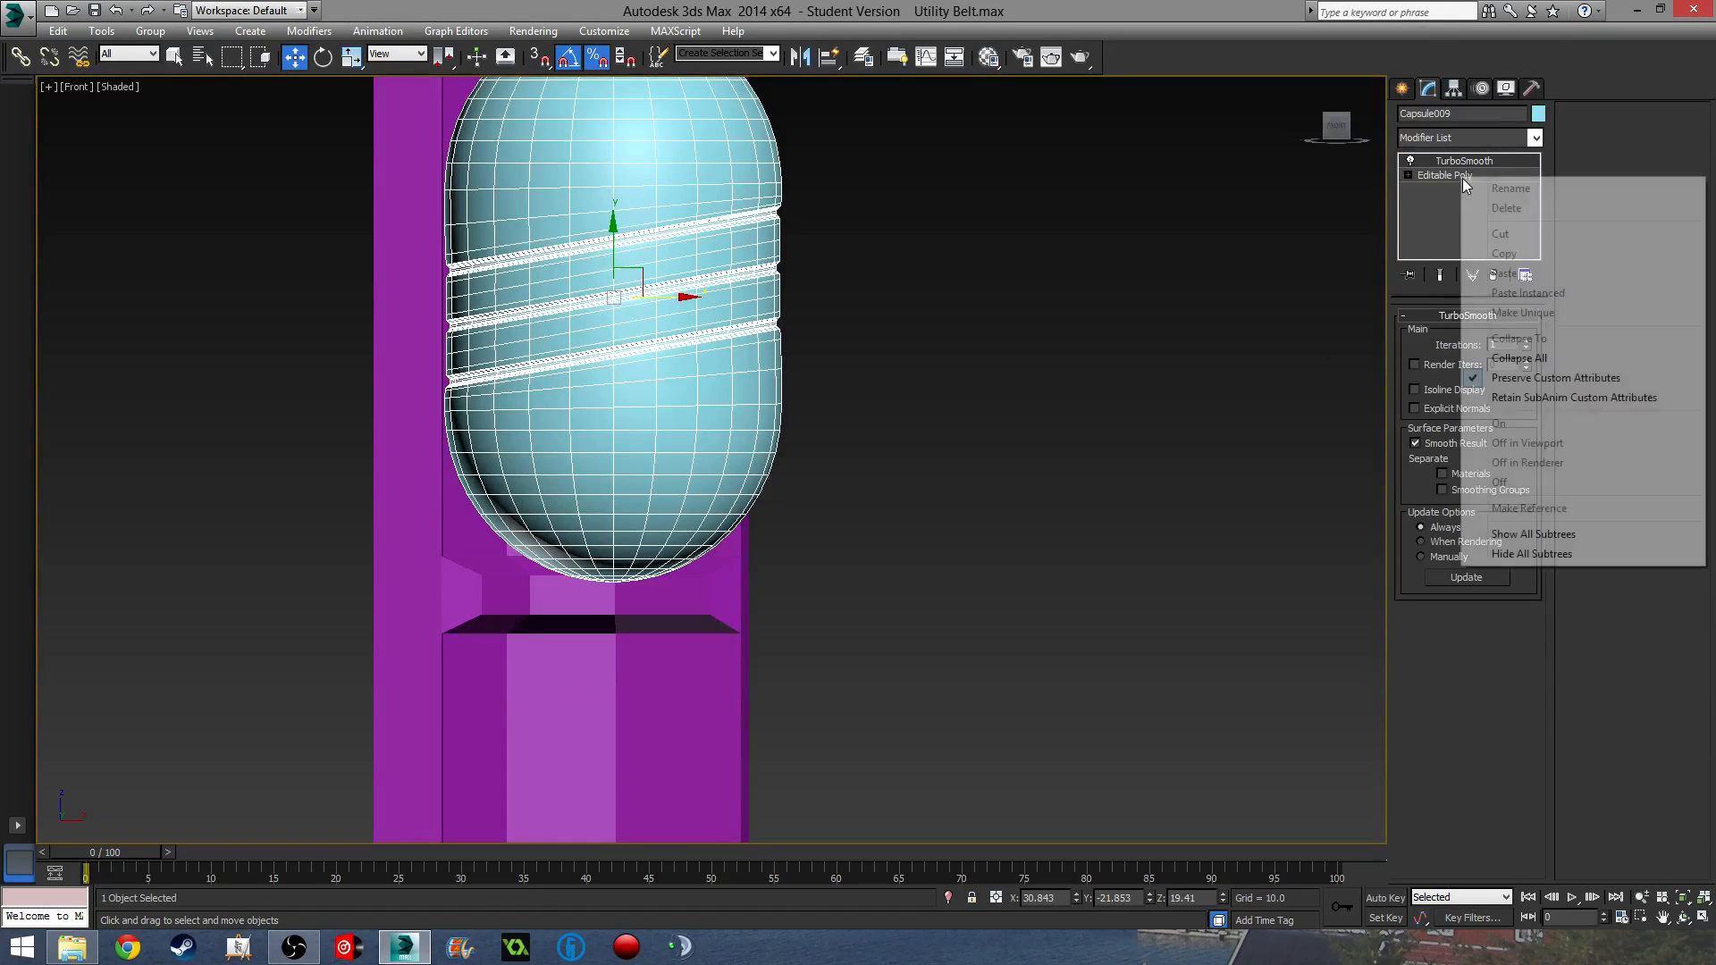
click(1539, 362)
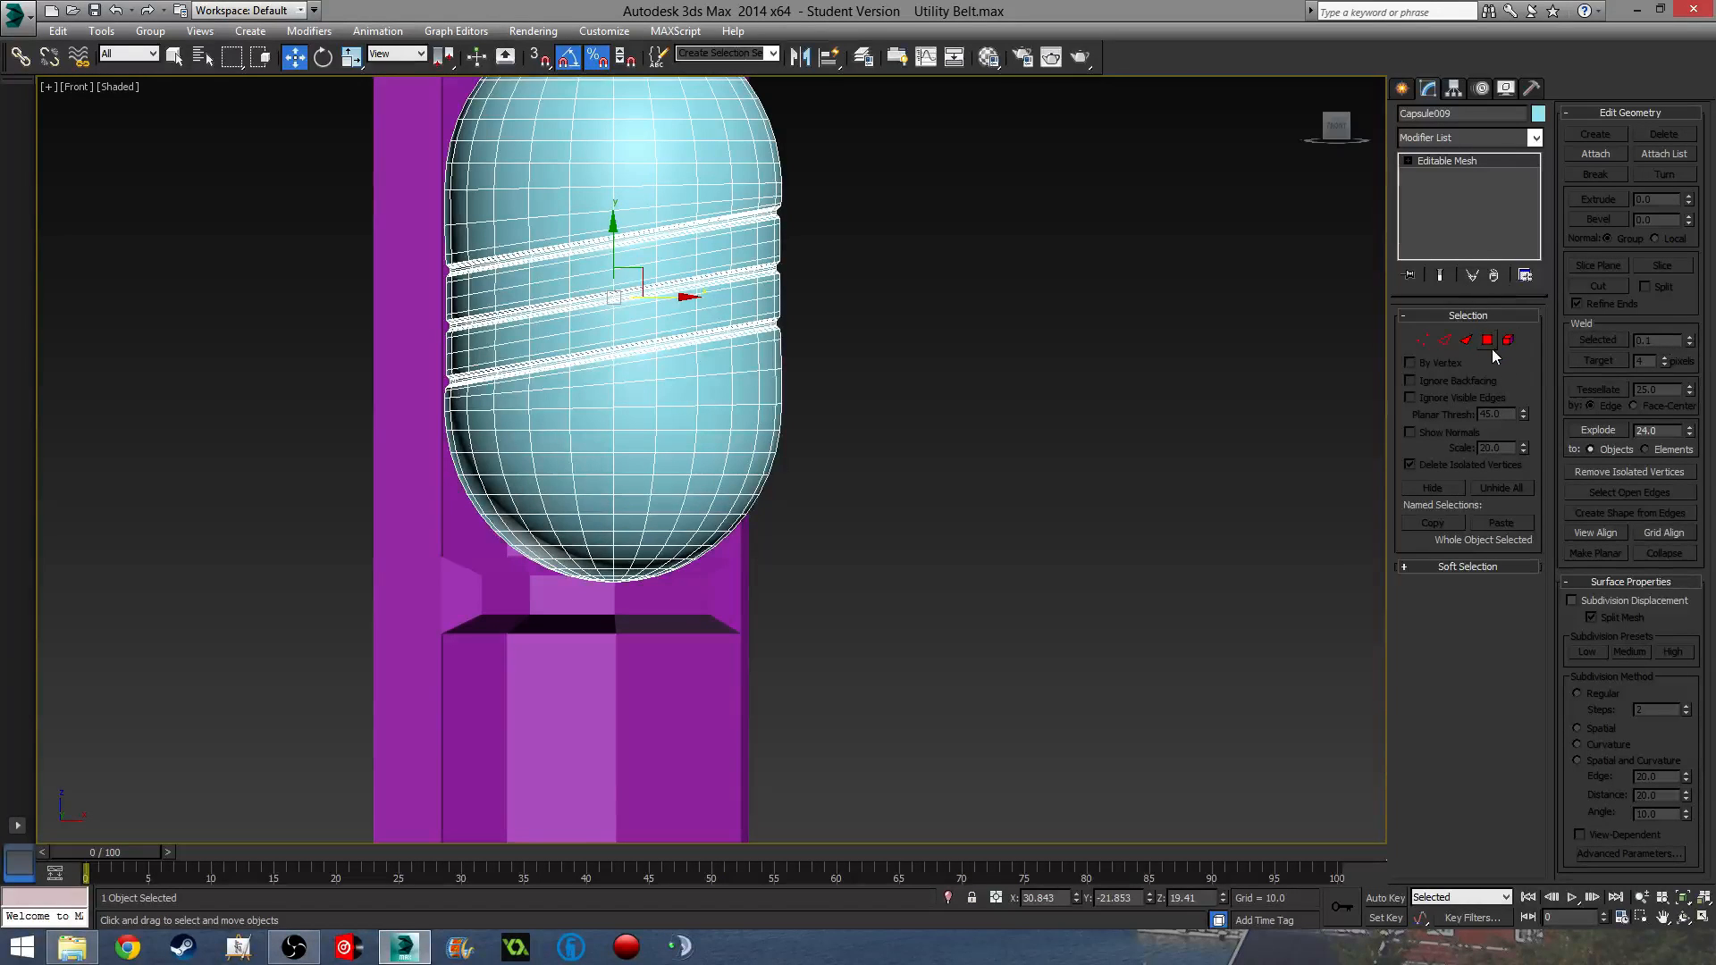
key(ctrl+z)
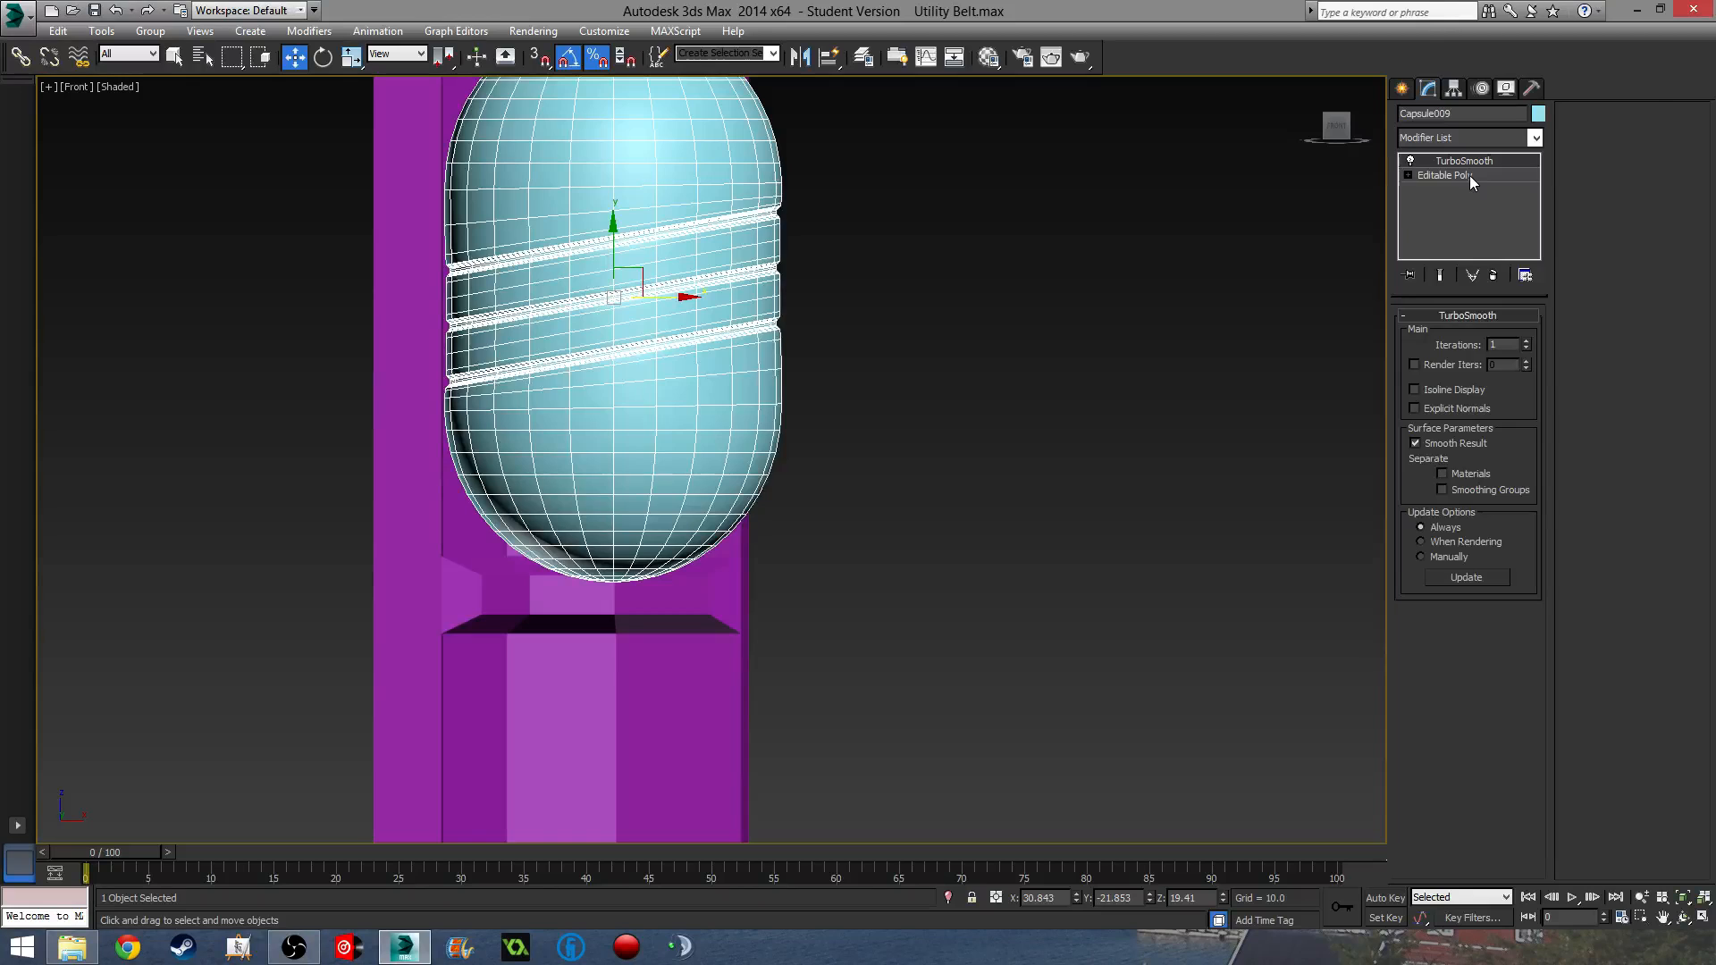
- At the pill capsule's Editable Poly level, grow the groove polygon selection twice, assign it material ID 2, and invert the selection
click(1470, 176)
click(1488, 337)
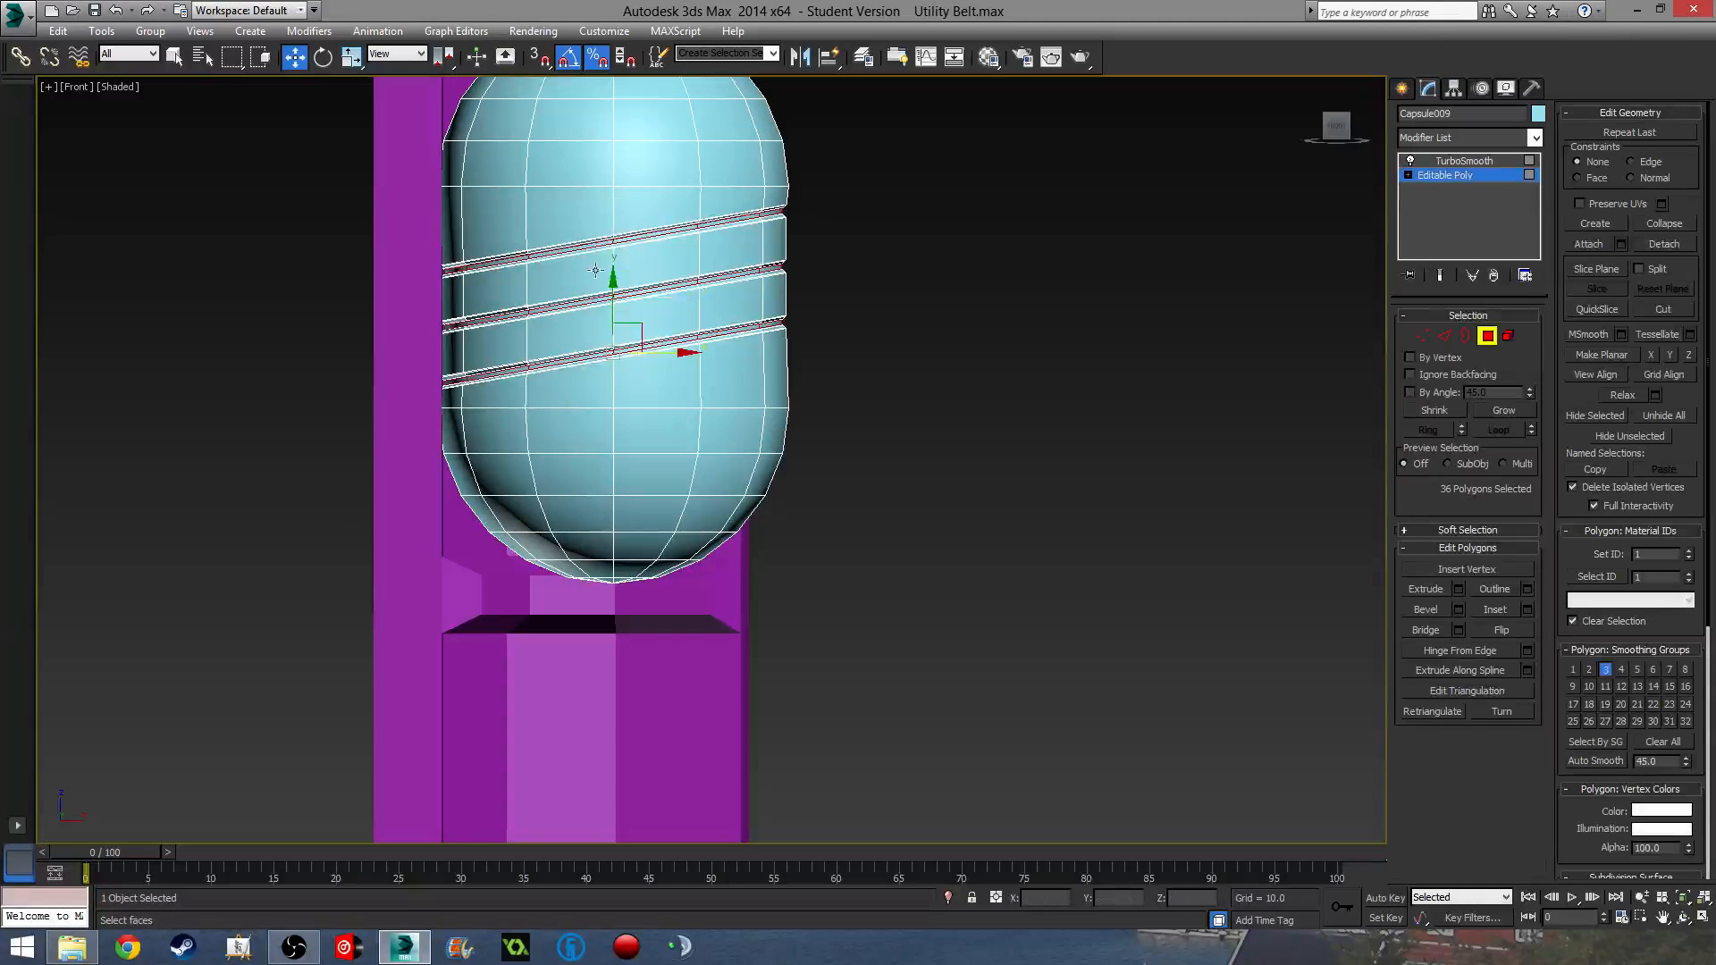
click(1508, 410)
click(1512, 408)
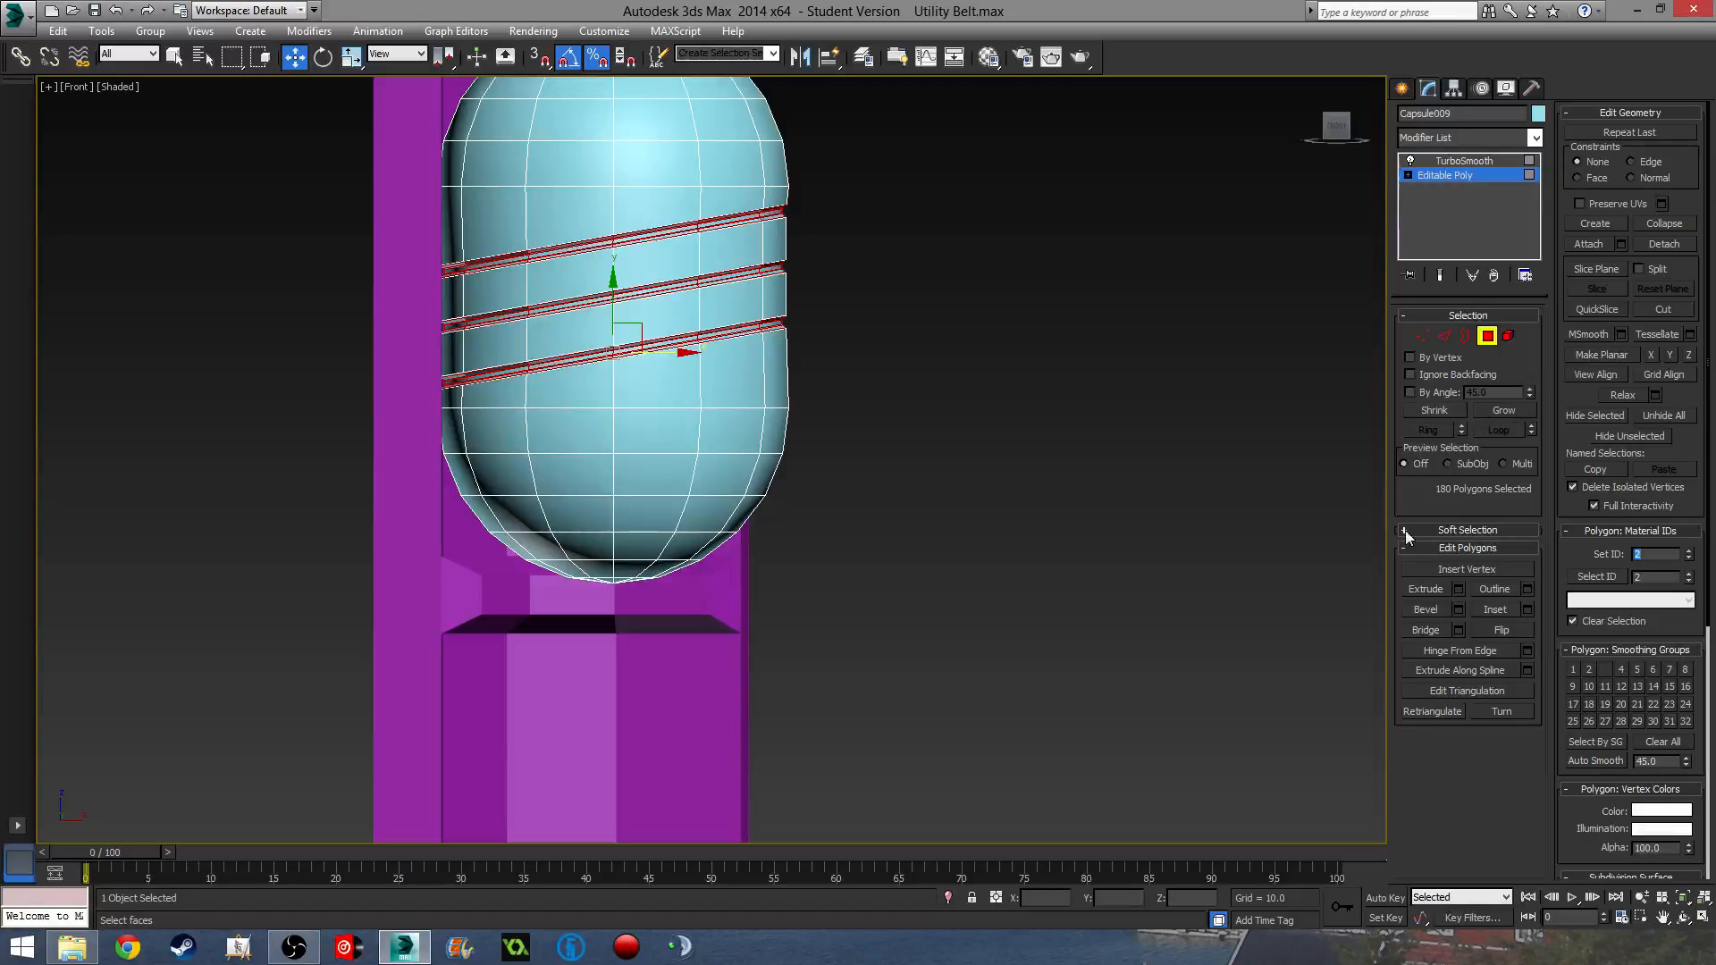
key(ctrl+i)
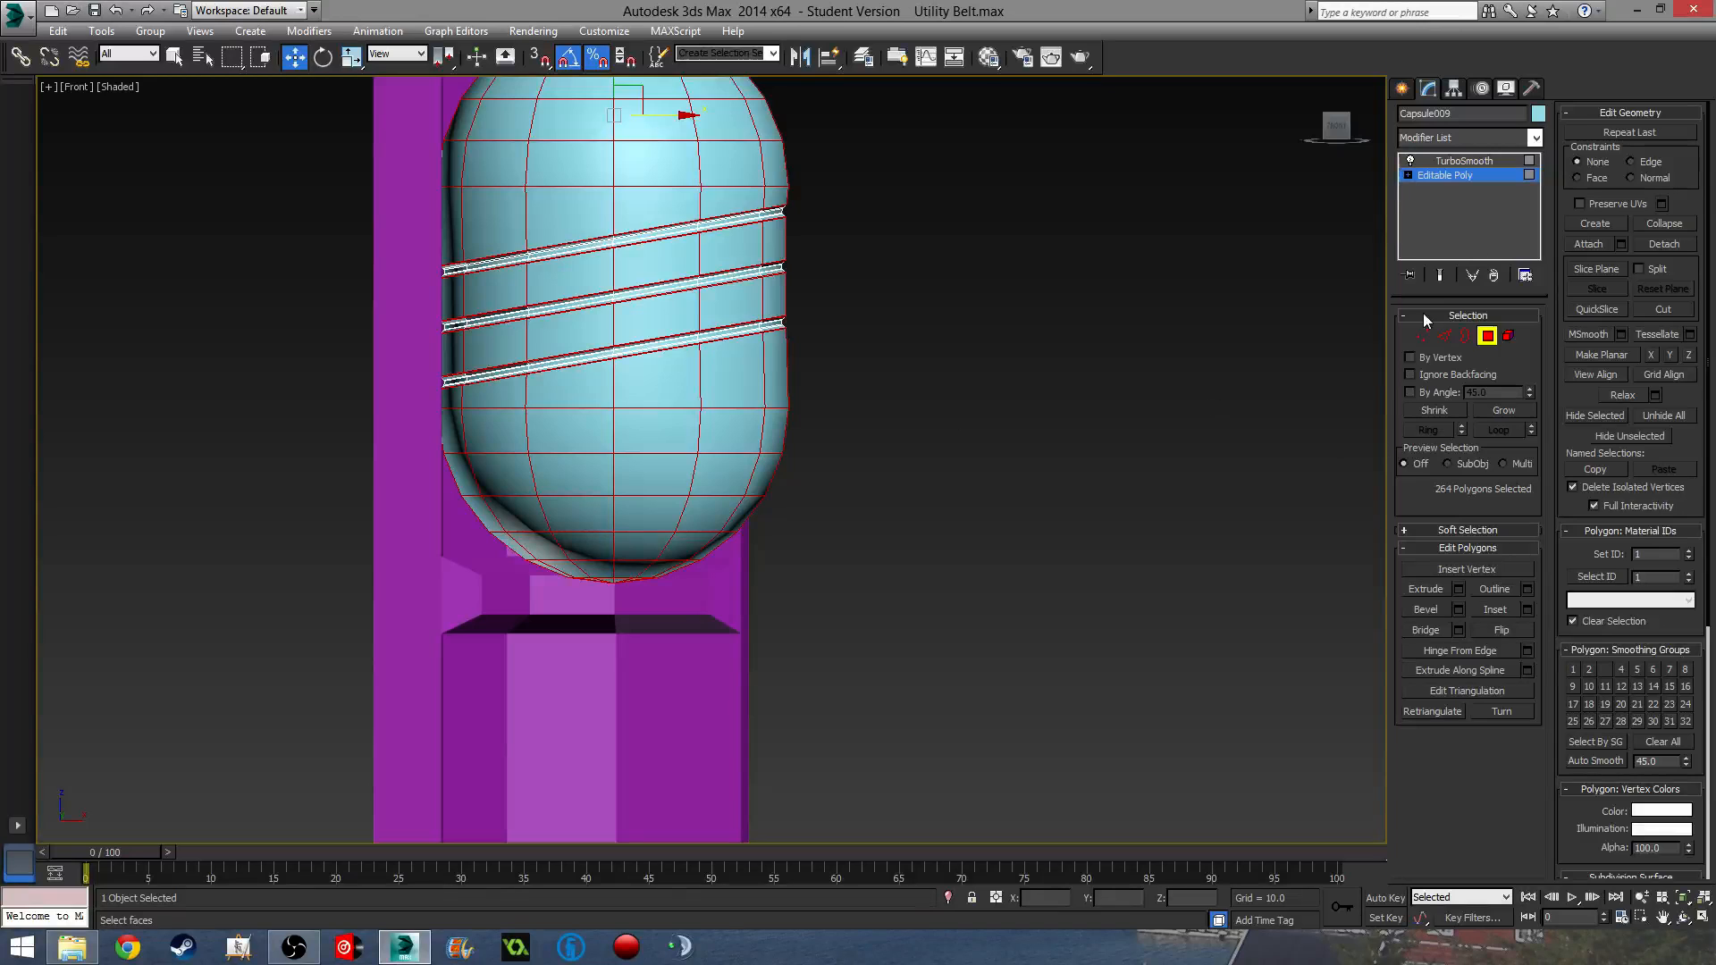
- Clear all smoothing groups on the entire pill capsule element and auto smooth it with a threshold of 45
key(5)
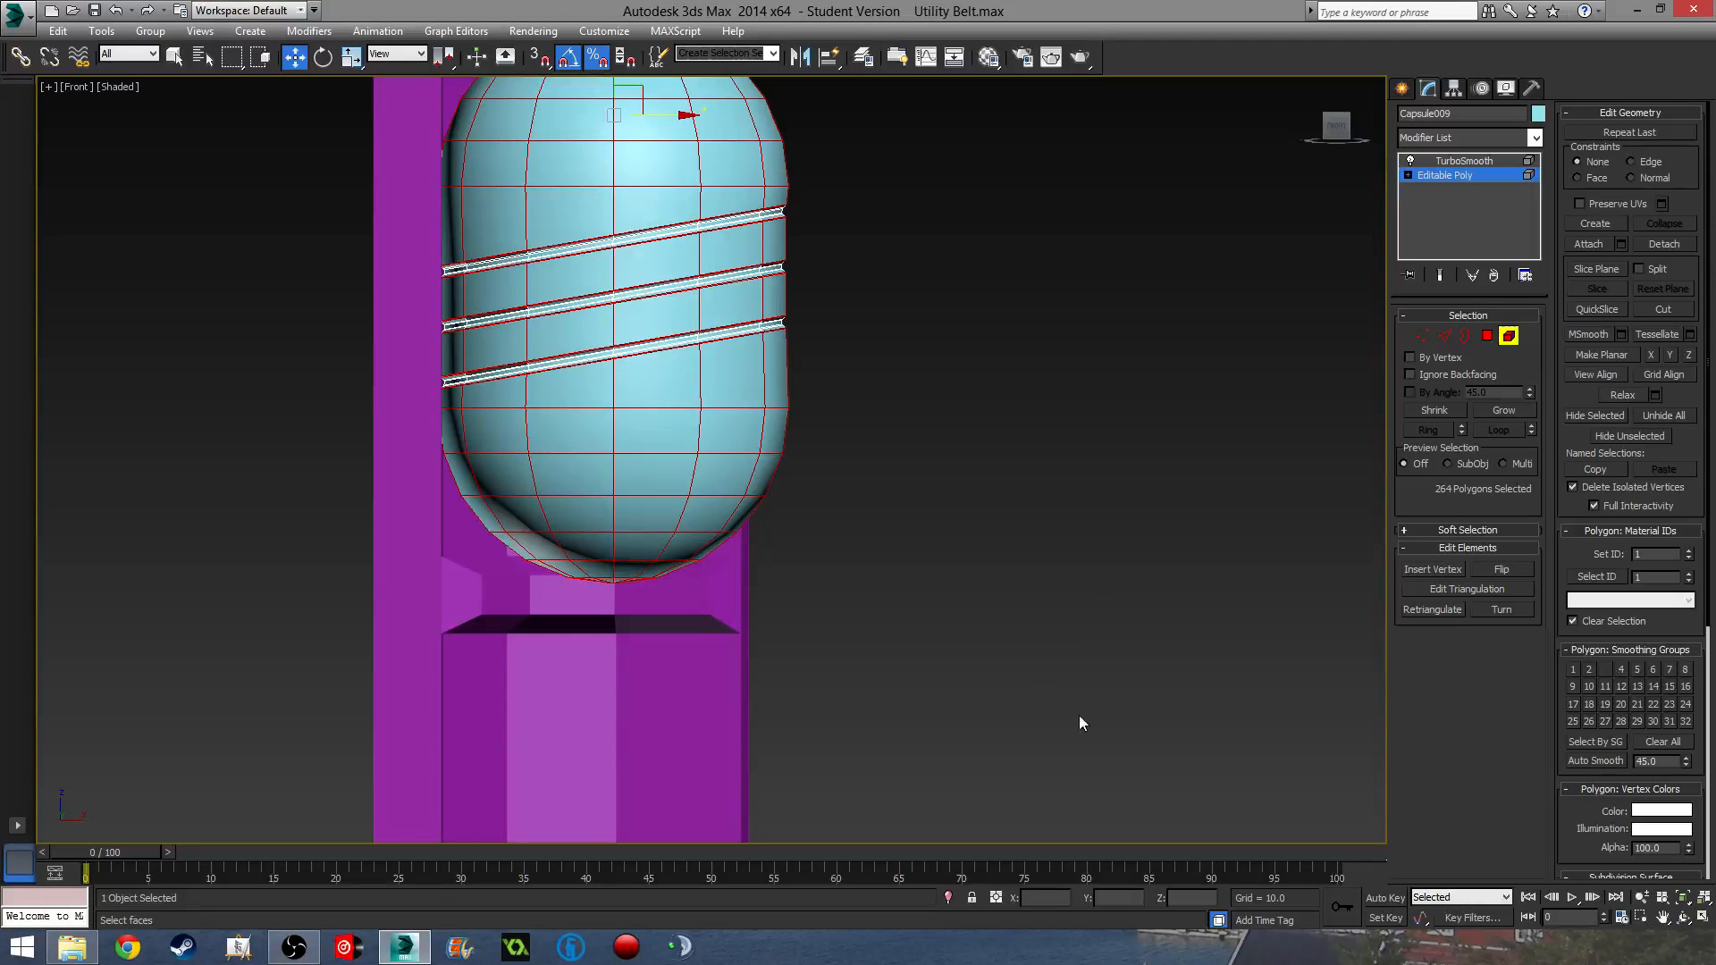
key(ctrl+a)
click(1658, 746)
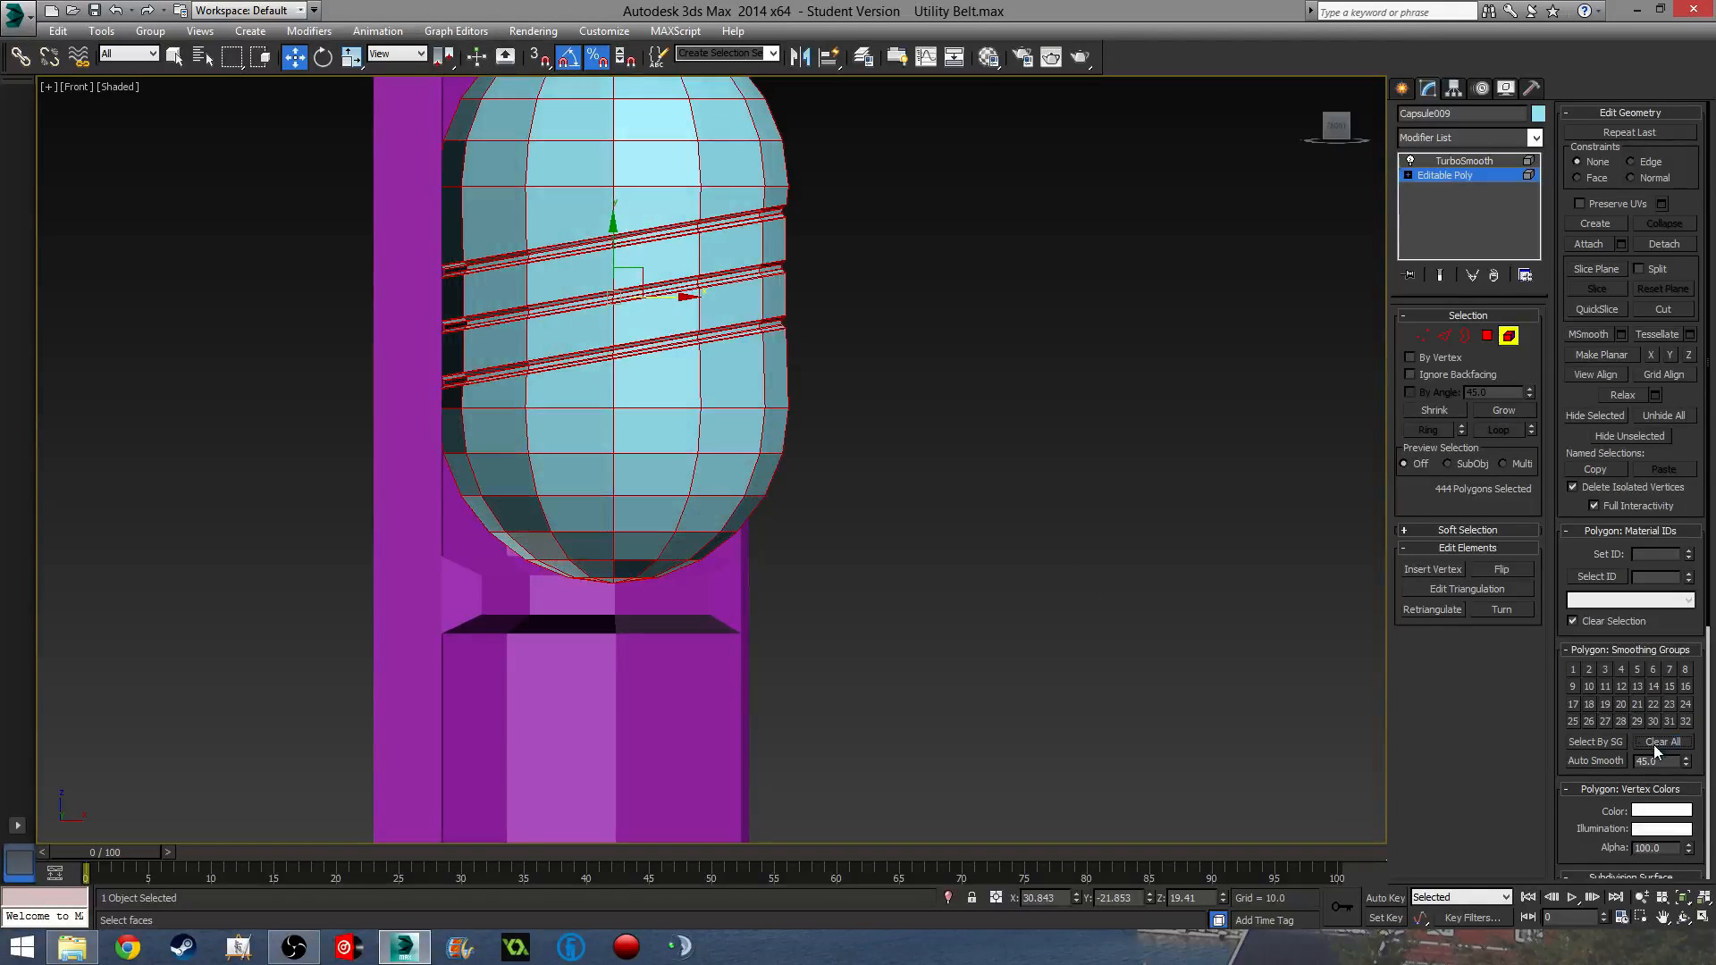
click(1595, 762)
click(969, 447)
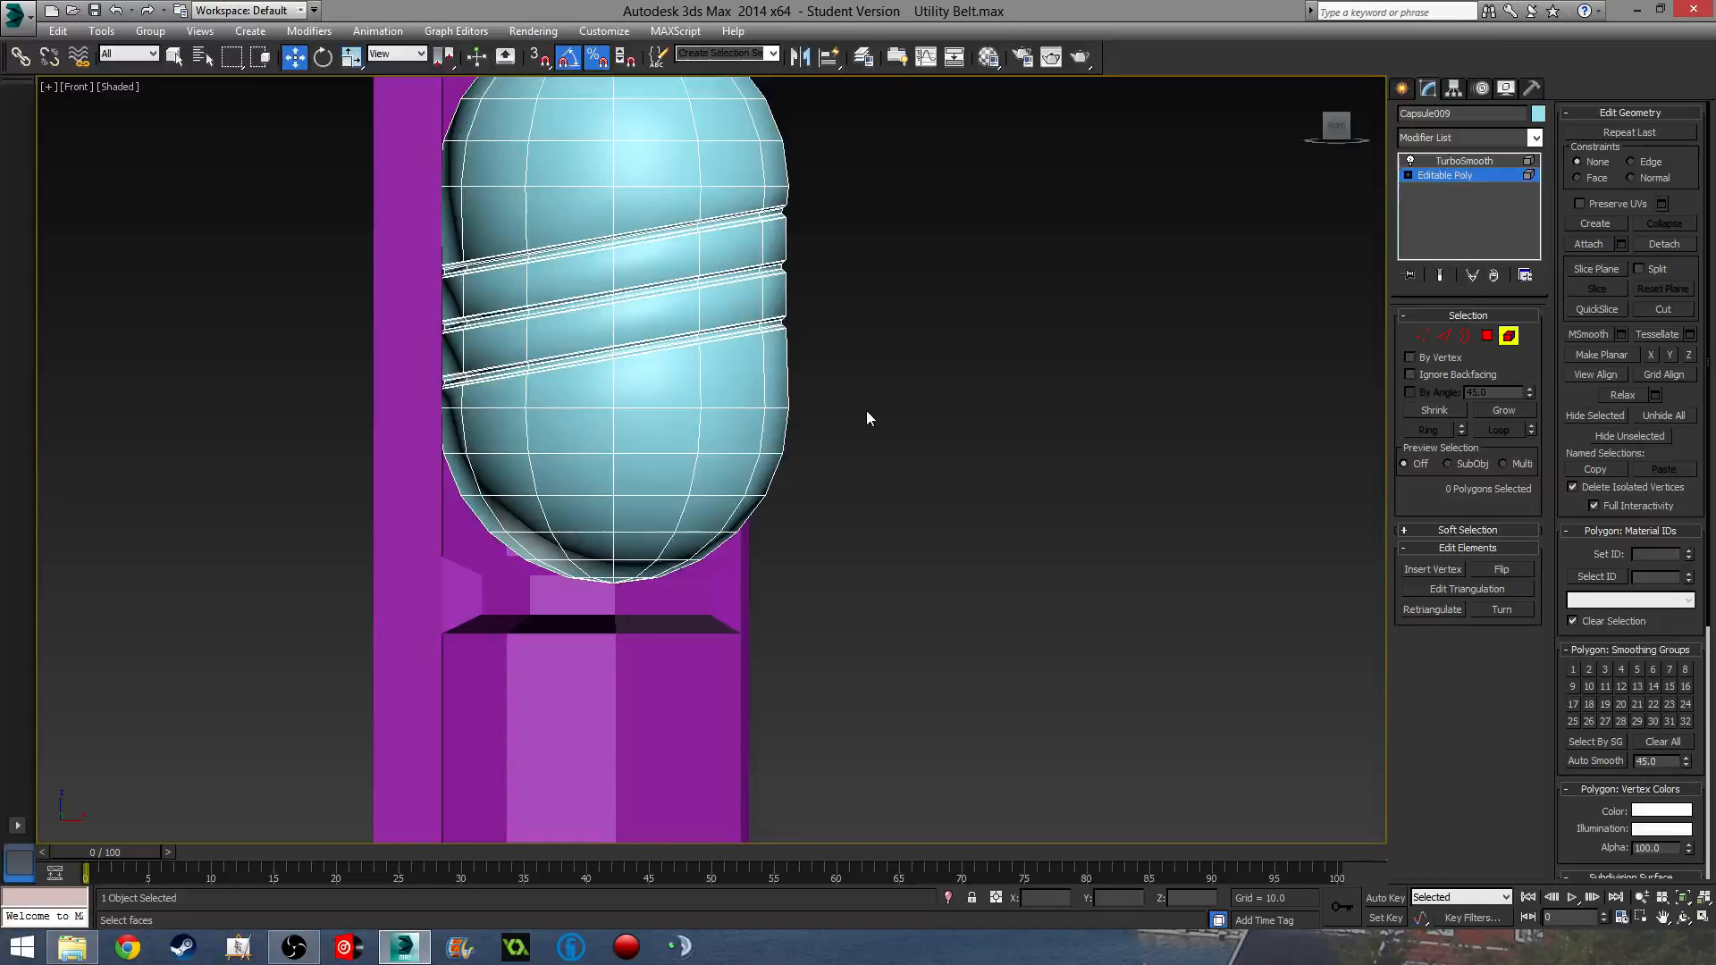
scroll(867, 418, down, 3)
click(1505, 340)
click(1063, 337)
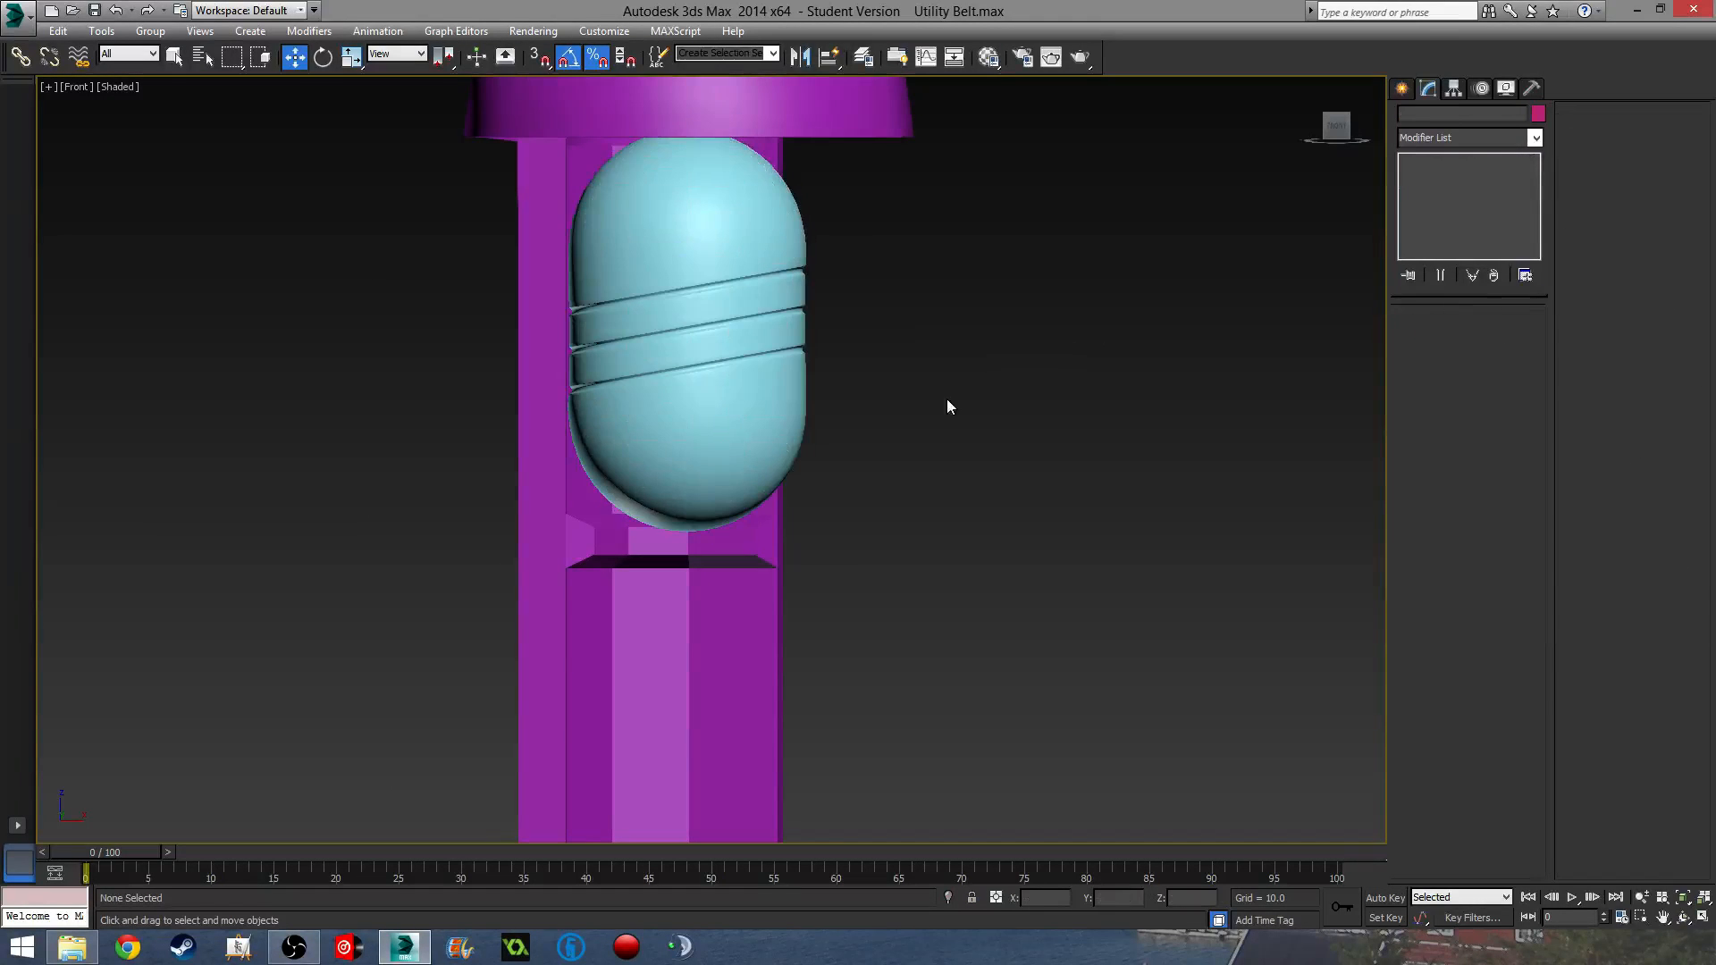
- Delete the pill capsule's TurboSmooth modifier and check the unsmoothed shape with the capsule deselected
middle_drag(928, 422, 956, 447)
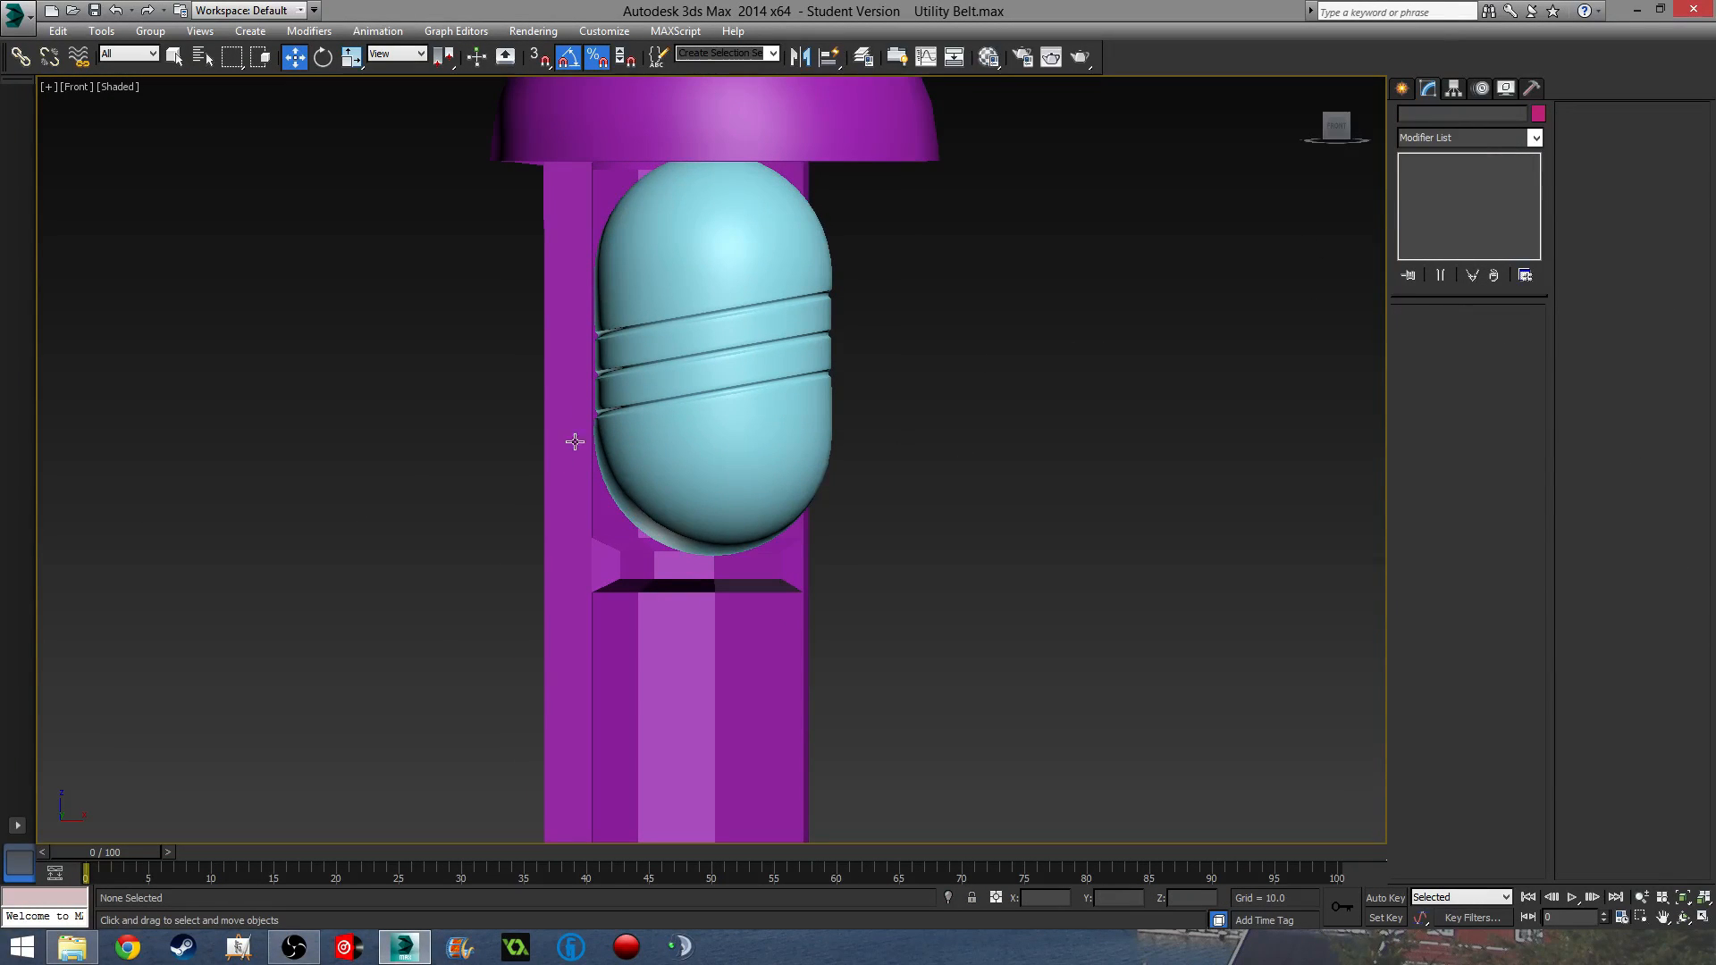
click(757, 433)
scroll(749, 367, up, 5)
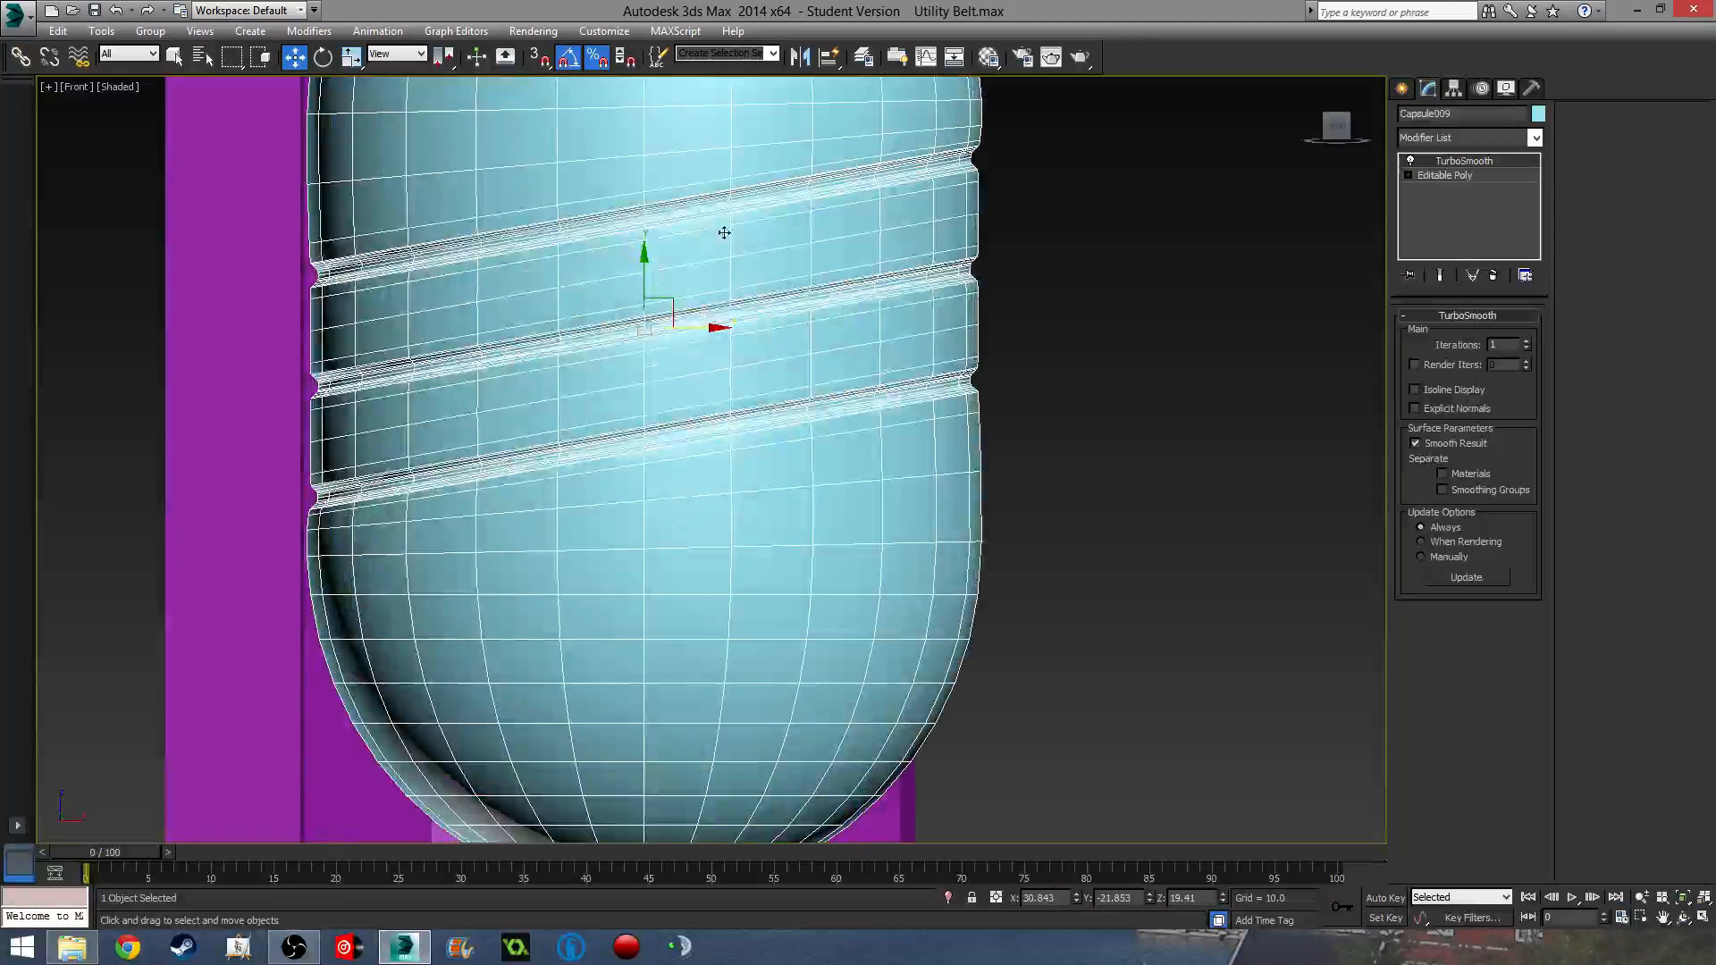
right_click(1484, 166)
click(1505, 187)
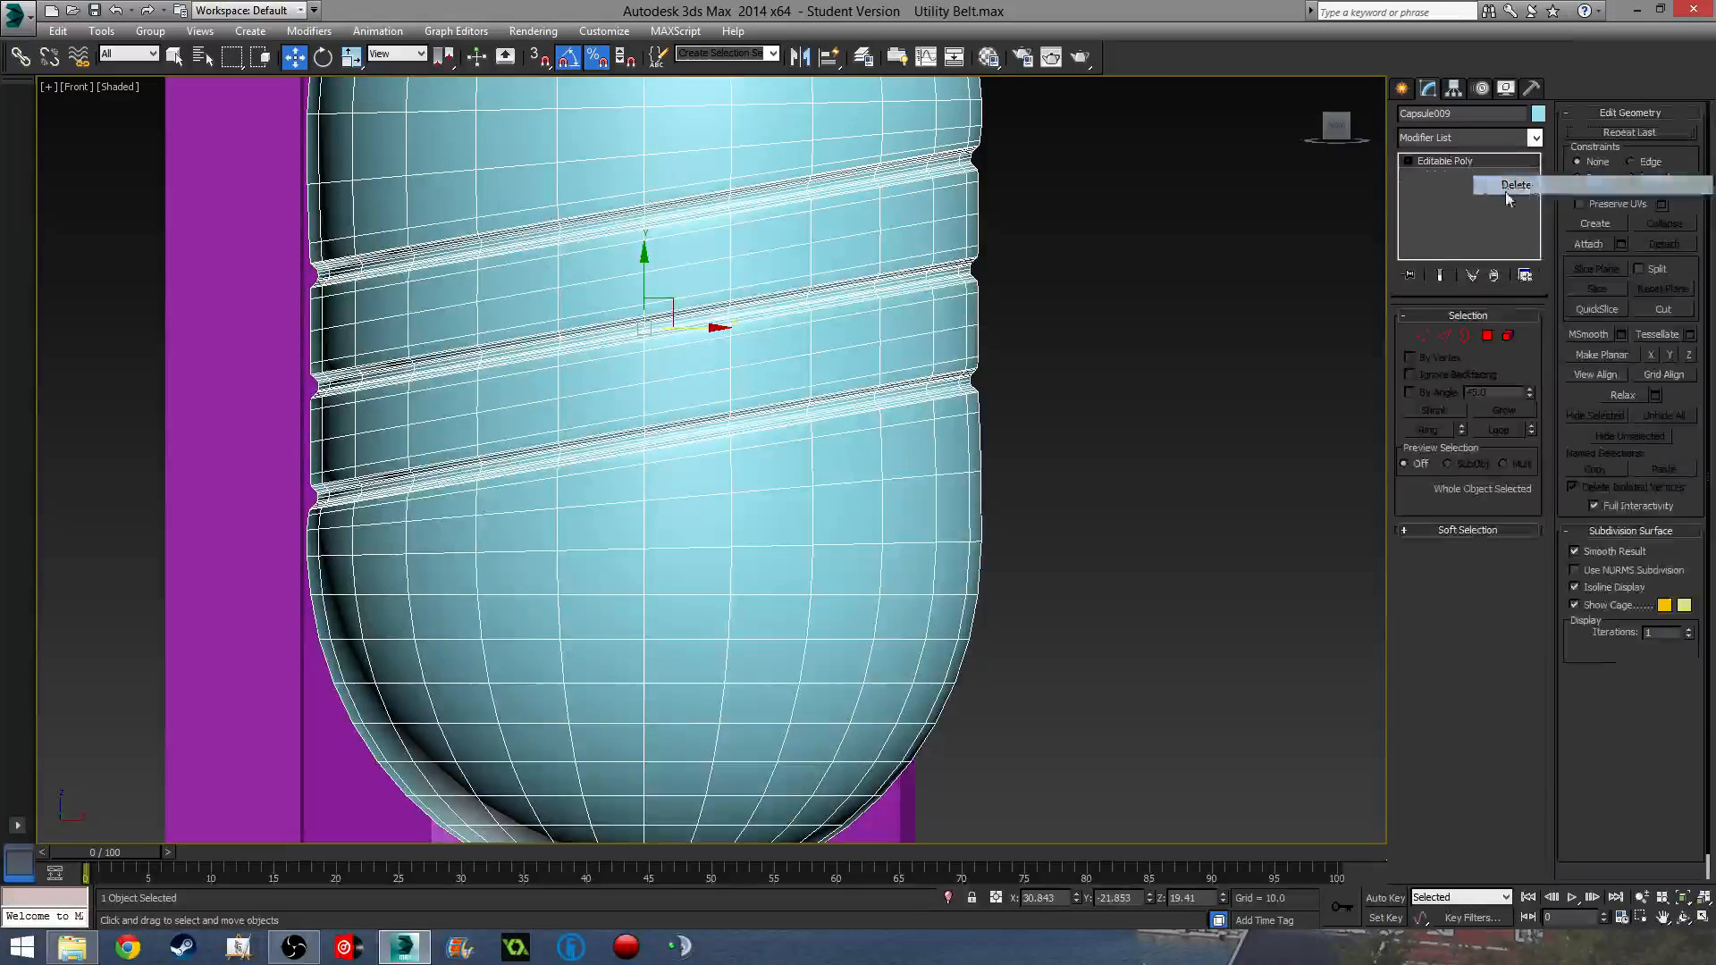
click(1047, 411)
scroll(1028, 402, down, 6)
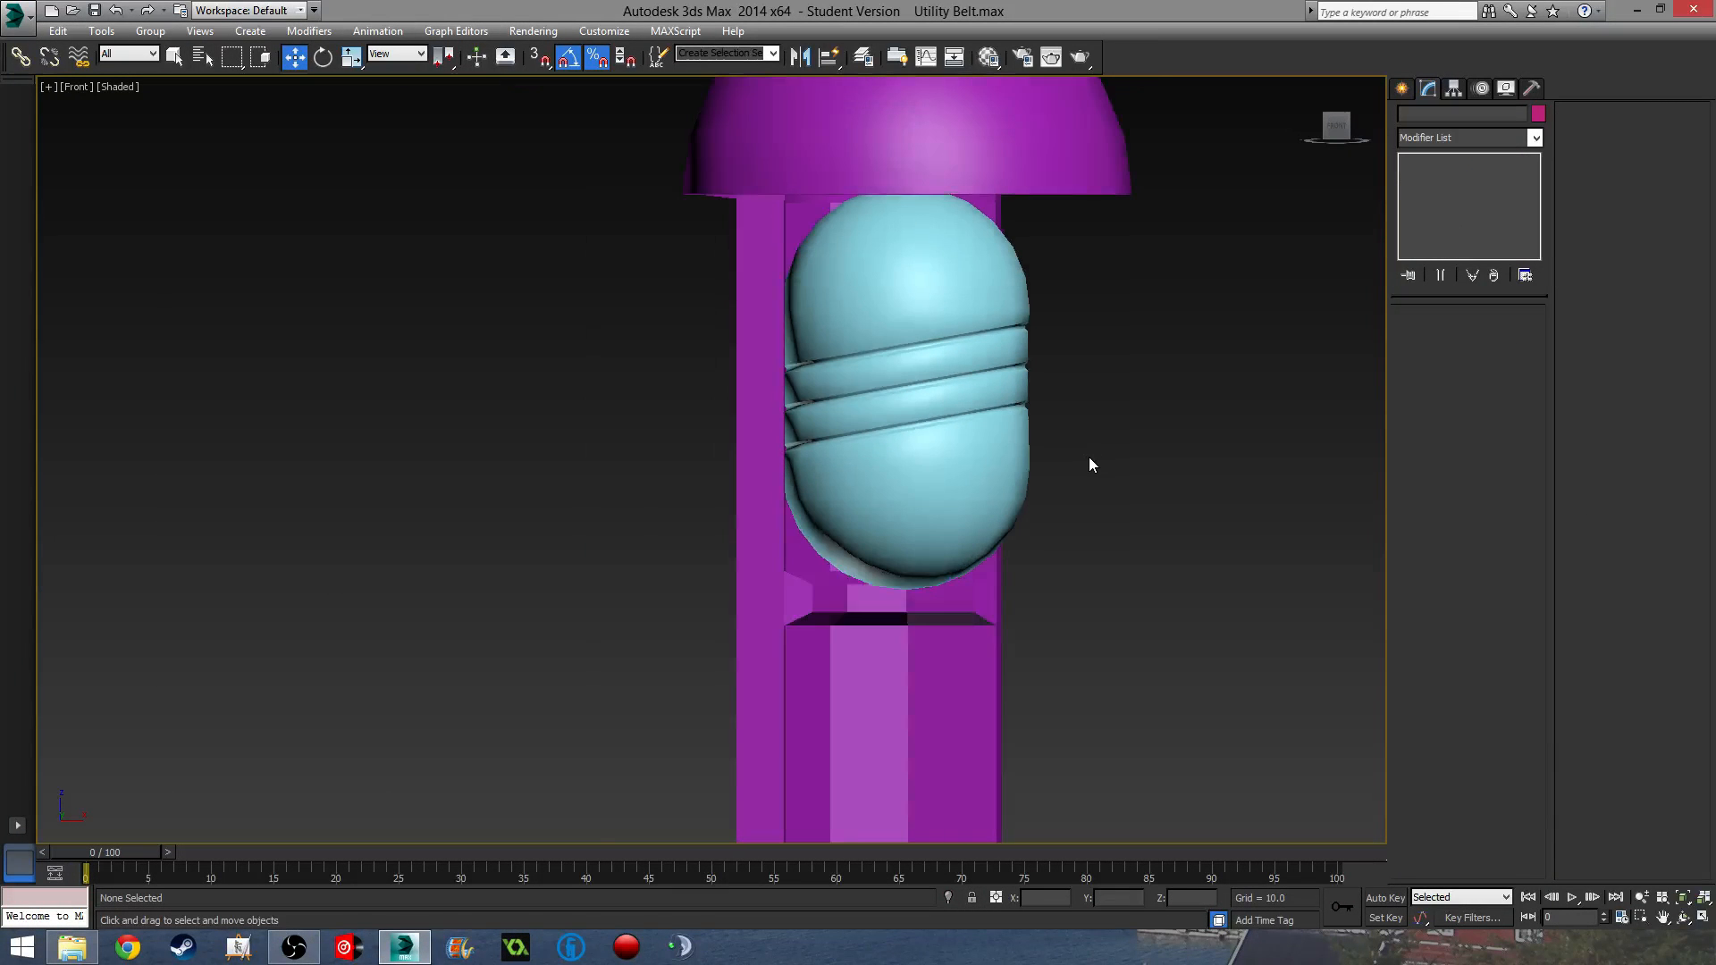
- Apply a new TurboSmooth modifier to the pill capsule and collapse its whole modifier stack
click(908, 474)
click(1480, 139)
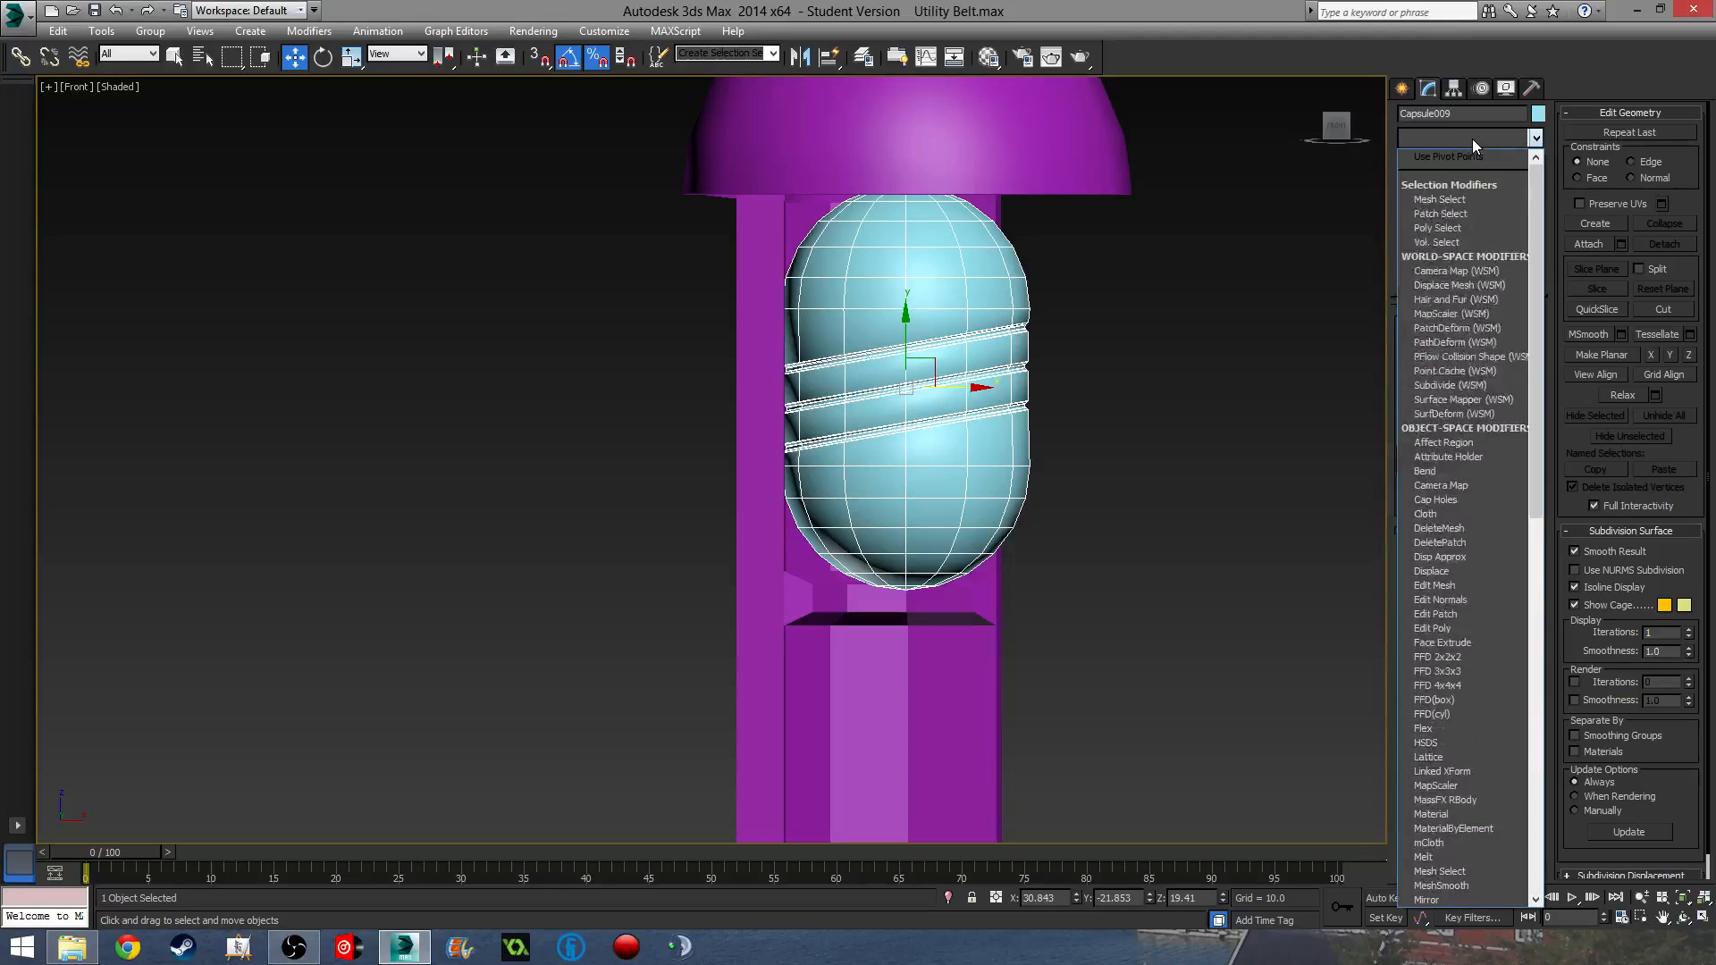
scroll(1462, 298, down, 10)
click(1442, 671)
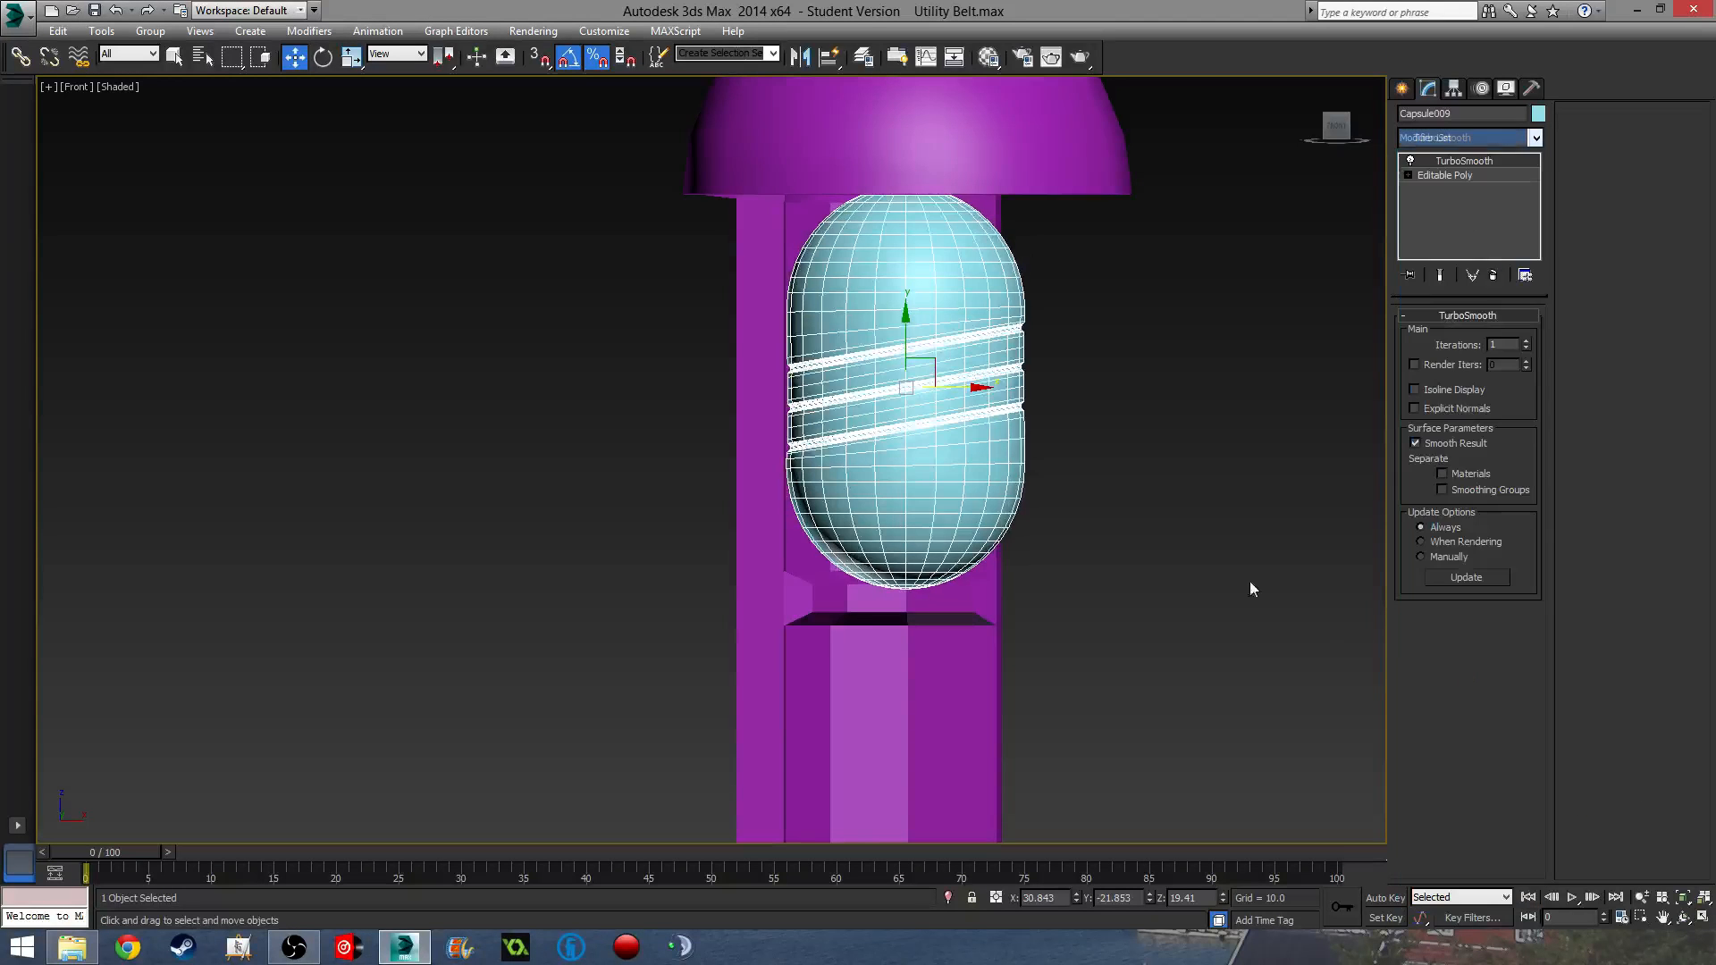
right_click(1472, 162)
click(1520, 355)
- Apply Unwrap UVW to the pill capsule and flatten-map its polygons in the UV editor
middle_drag(1252, 471, 1226, 419)
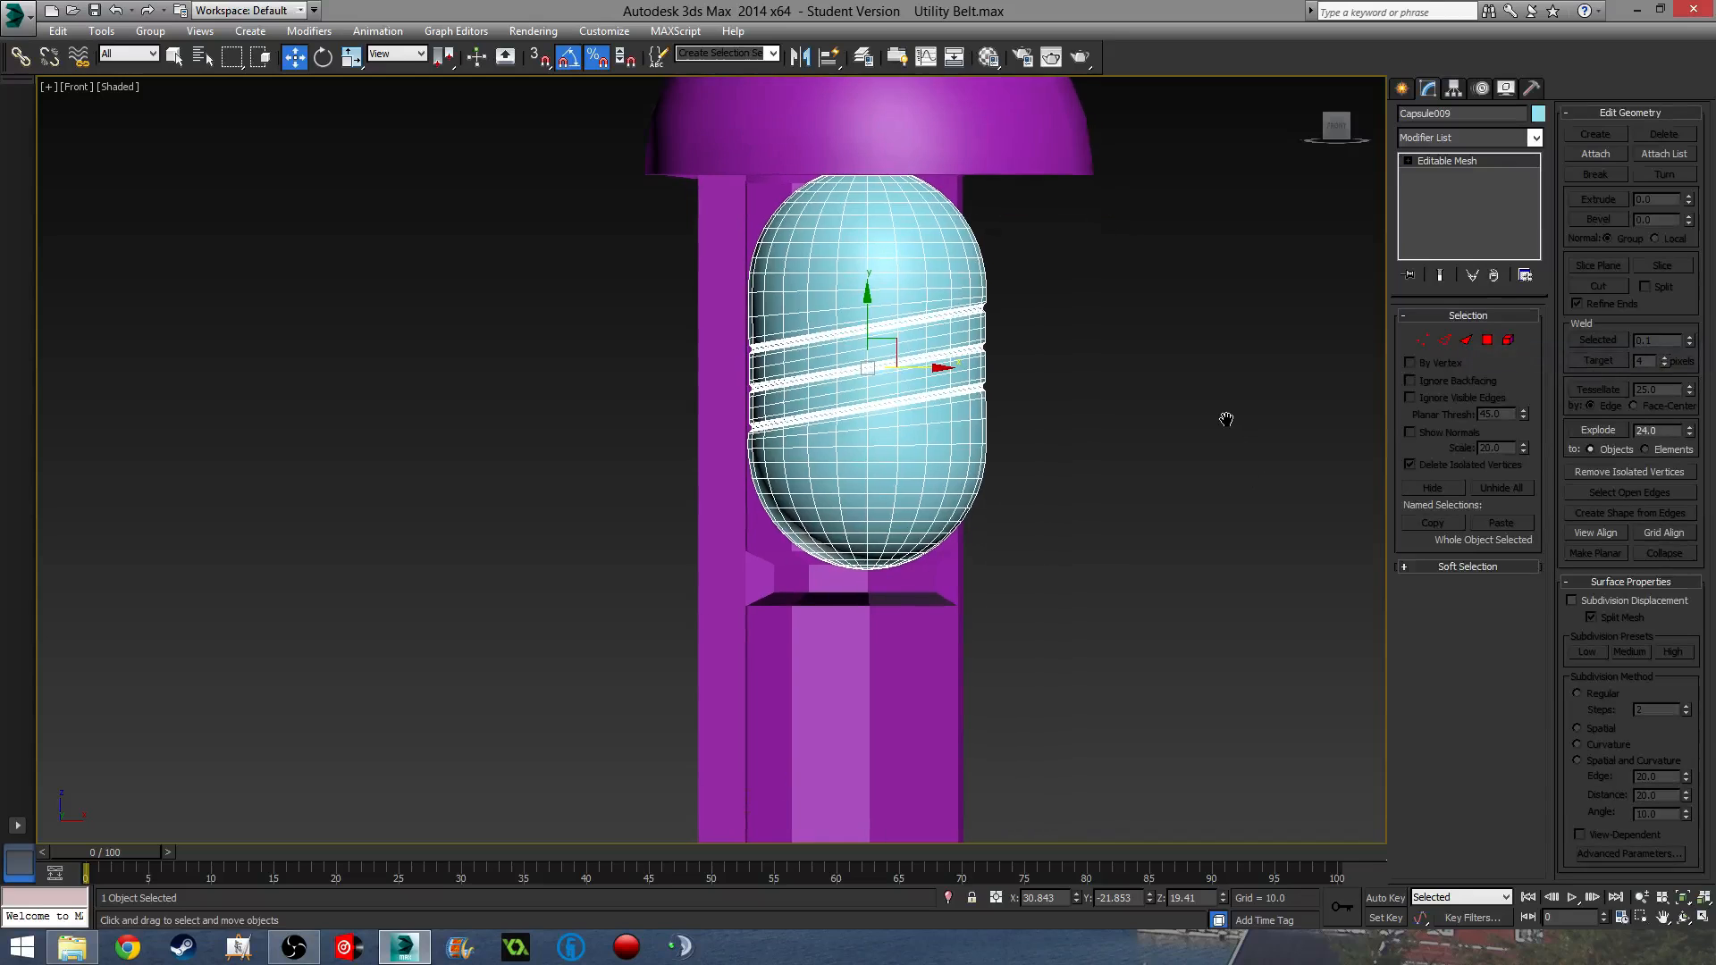
middle_drag(1043, 394, 1048, 390)
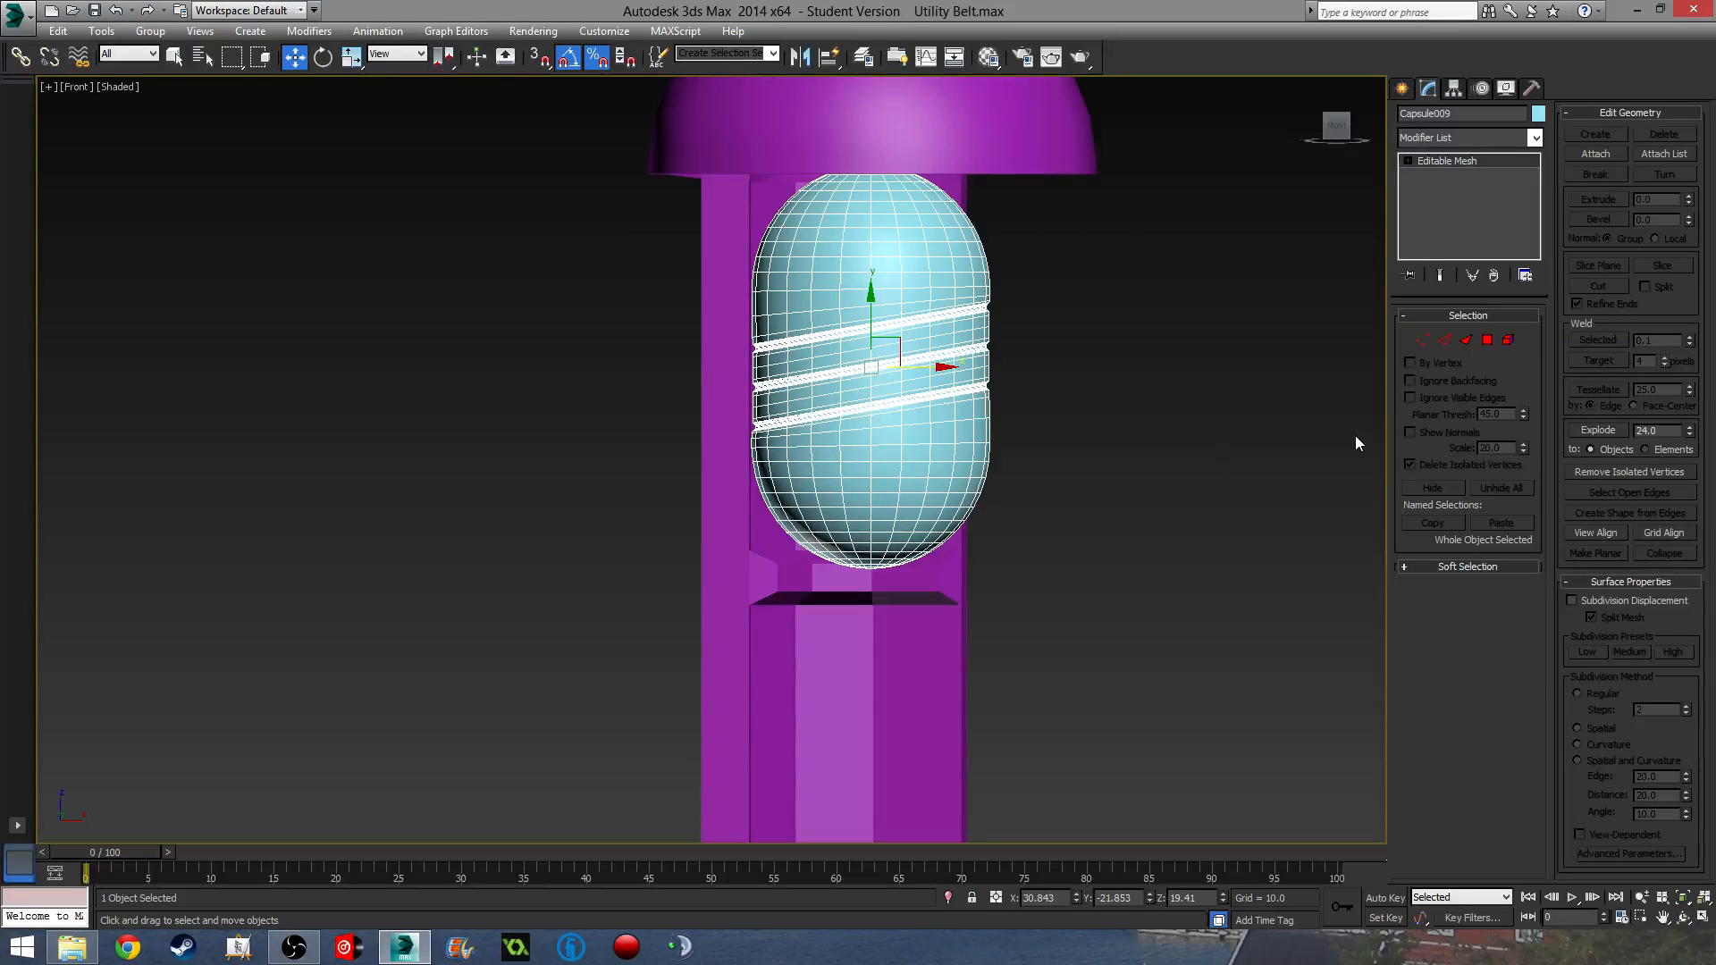
click(1464, 142)
scroll(1471, 447, down, 10)
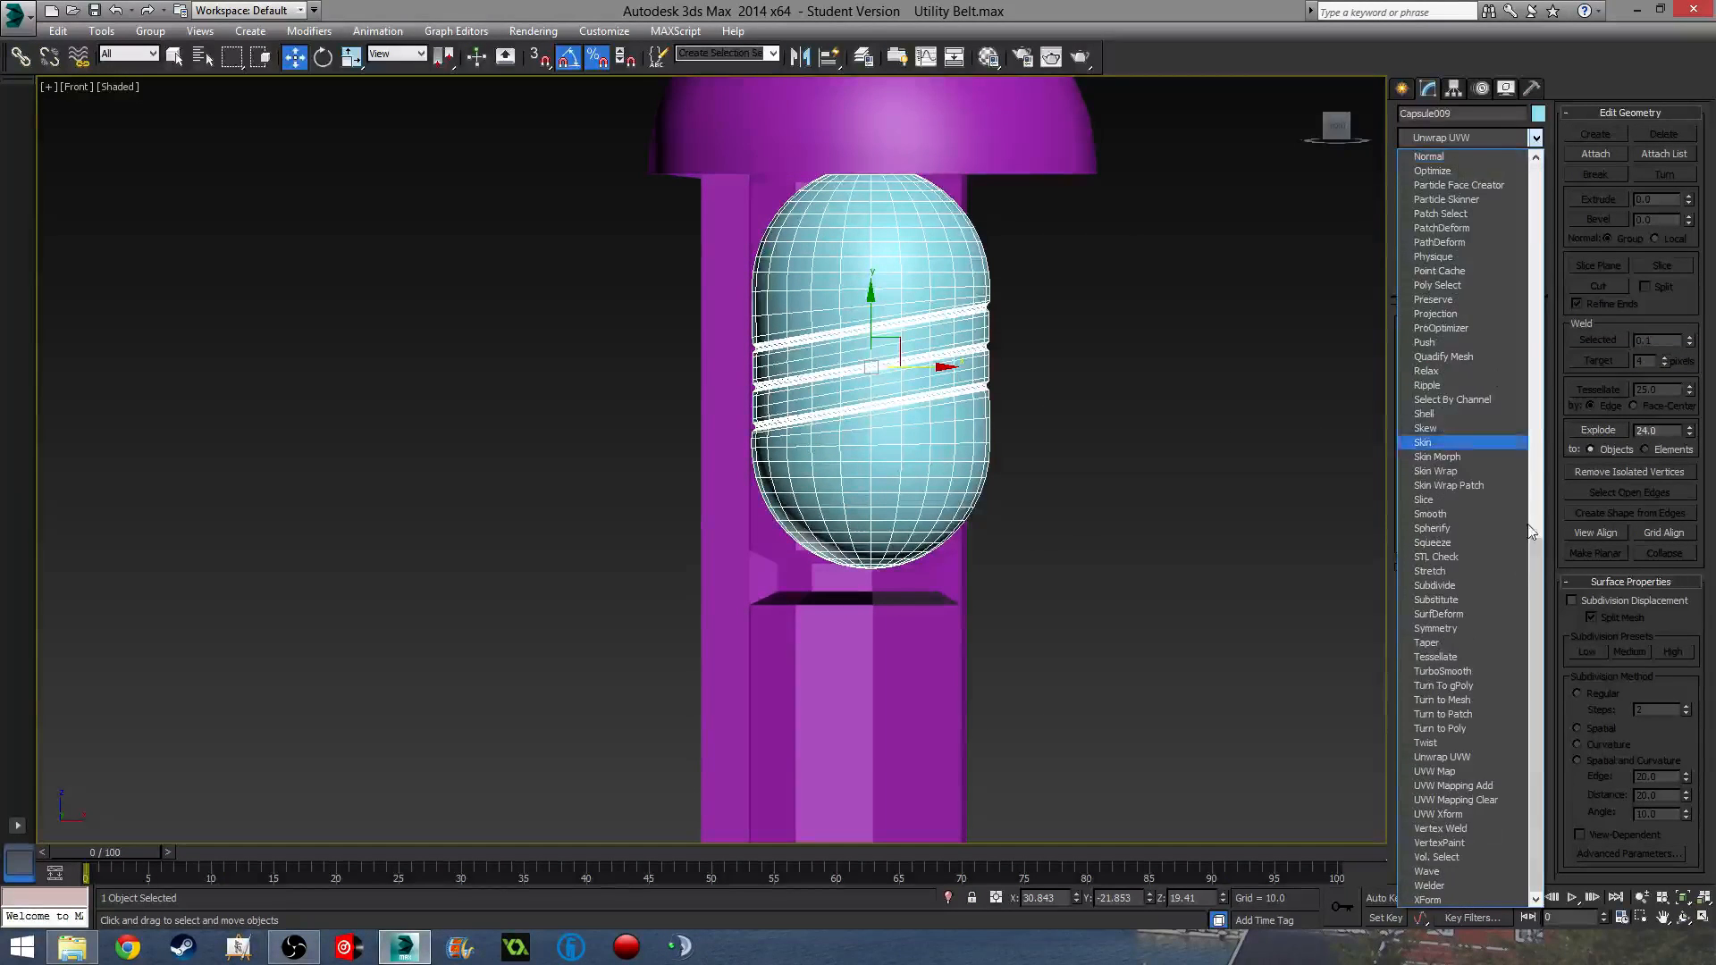
click(1475, 757)
click(1468, 342)
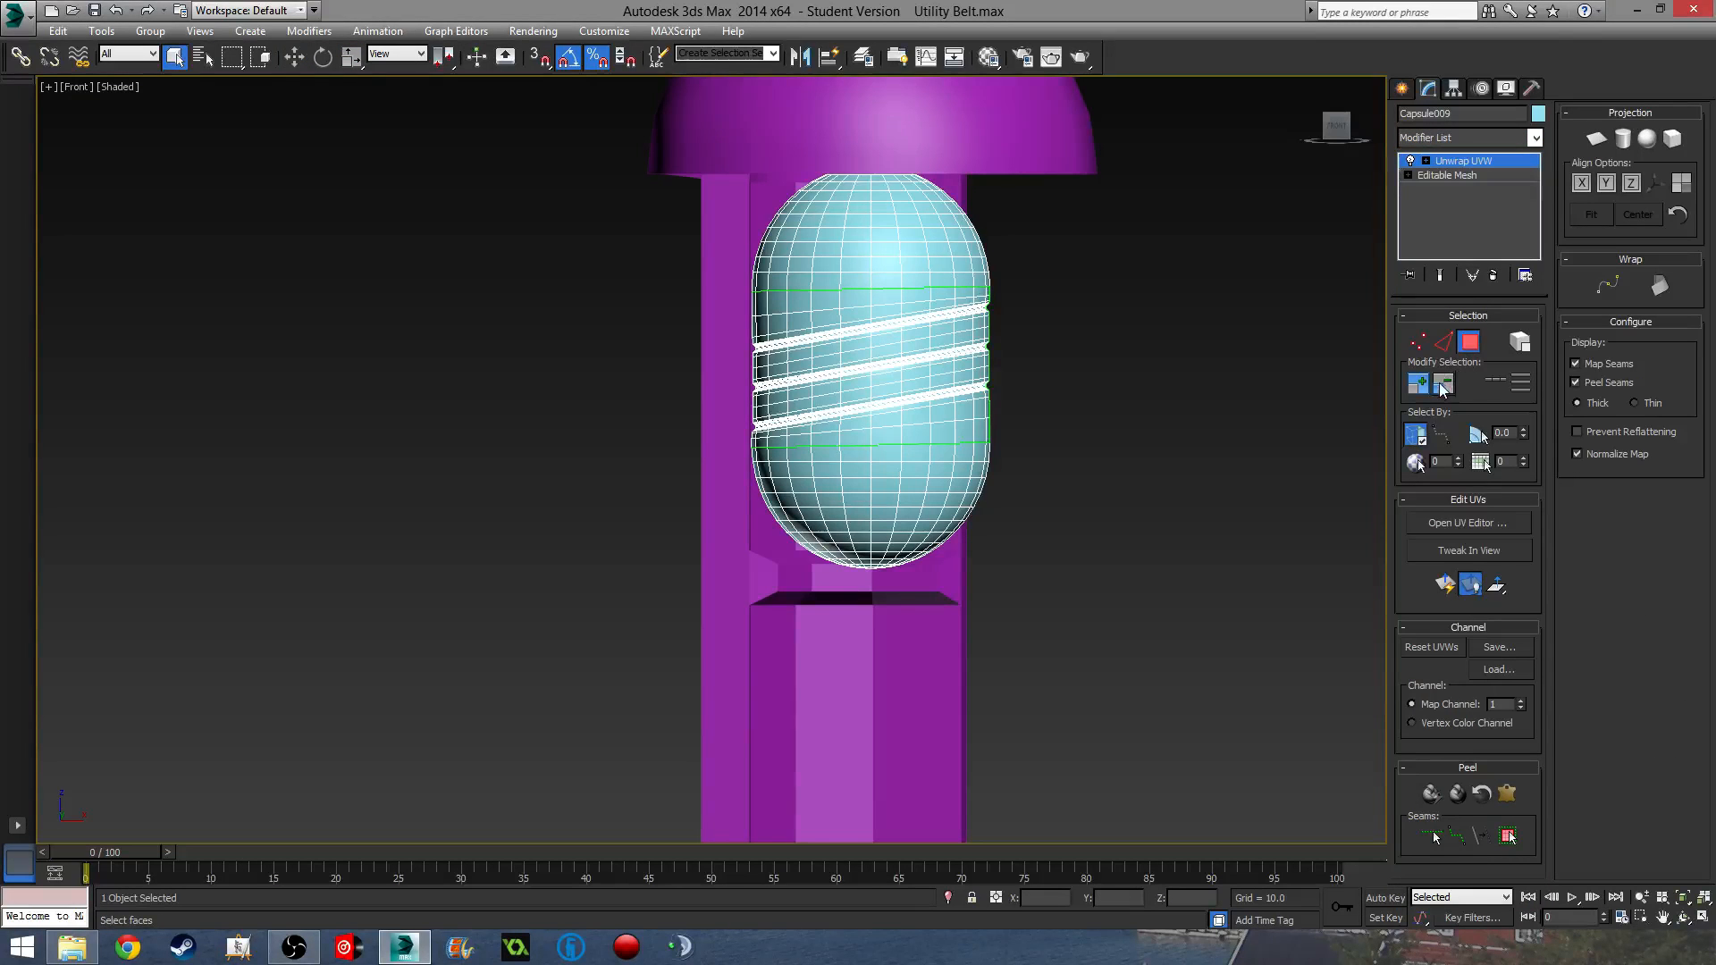
click(1479, 525)
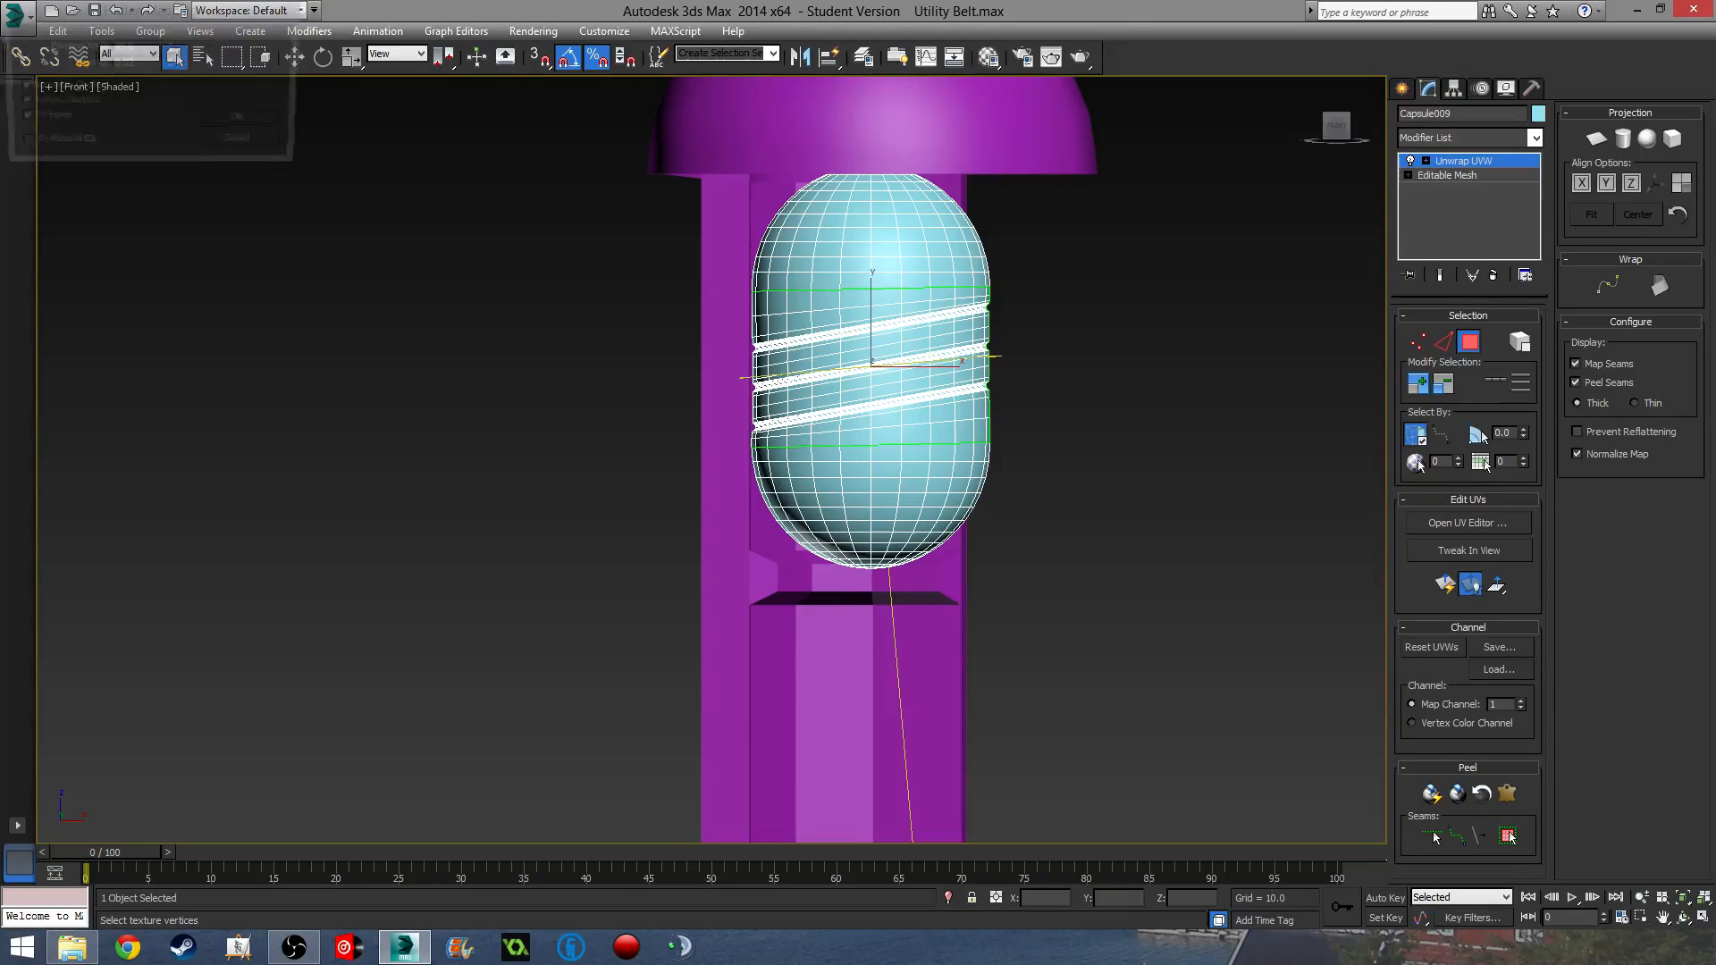
click(264, 119)
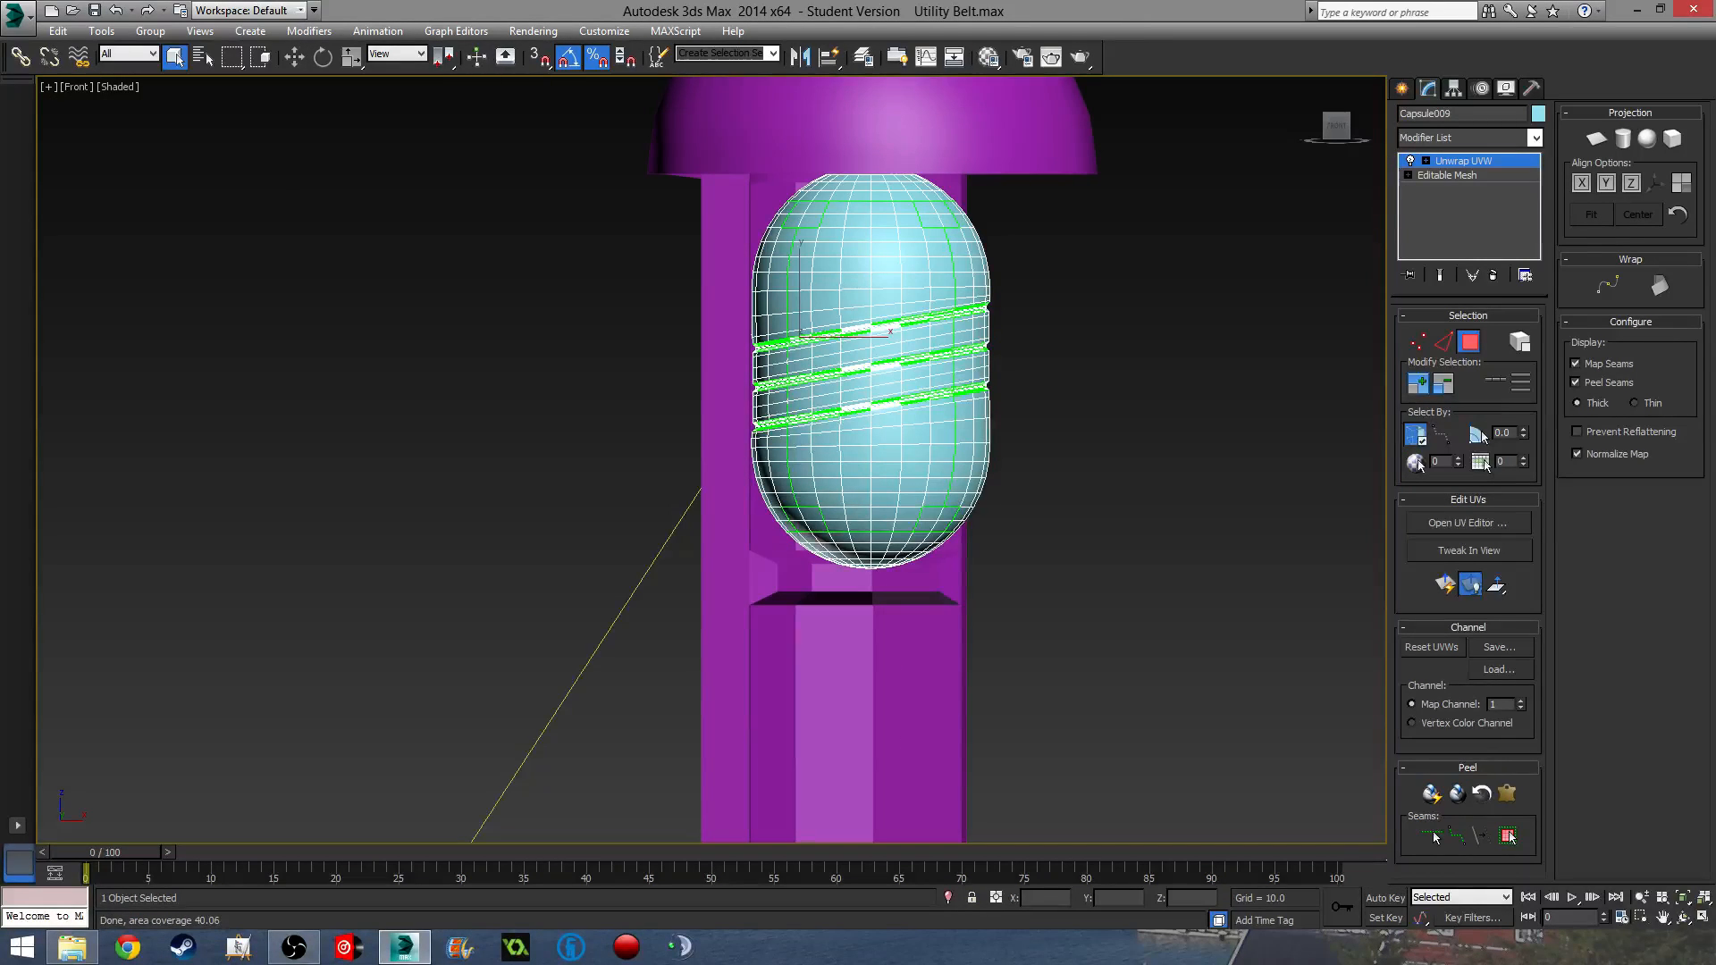
click(1469, 341)
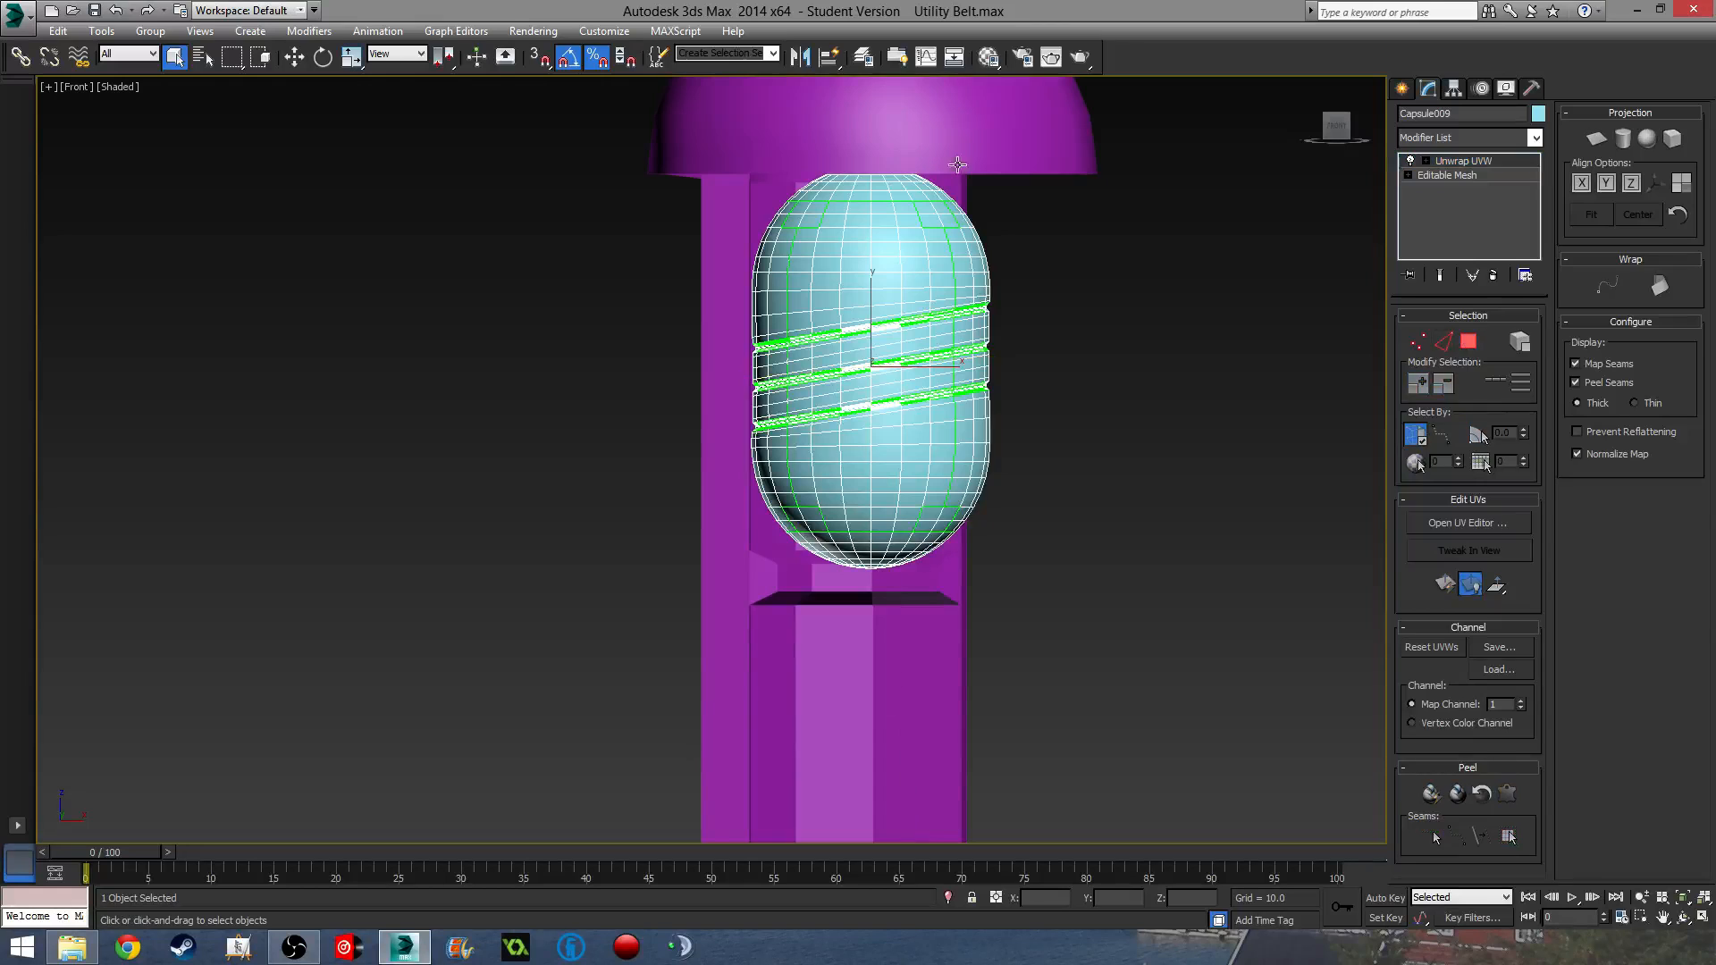
- Apply Unwrap UVW to the lid with its strip and flatten-map its polygons at polygon angle 45 and spacing 0.02
click(958, 165)
click(1484, 139)
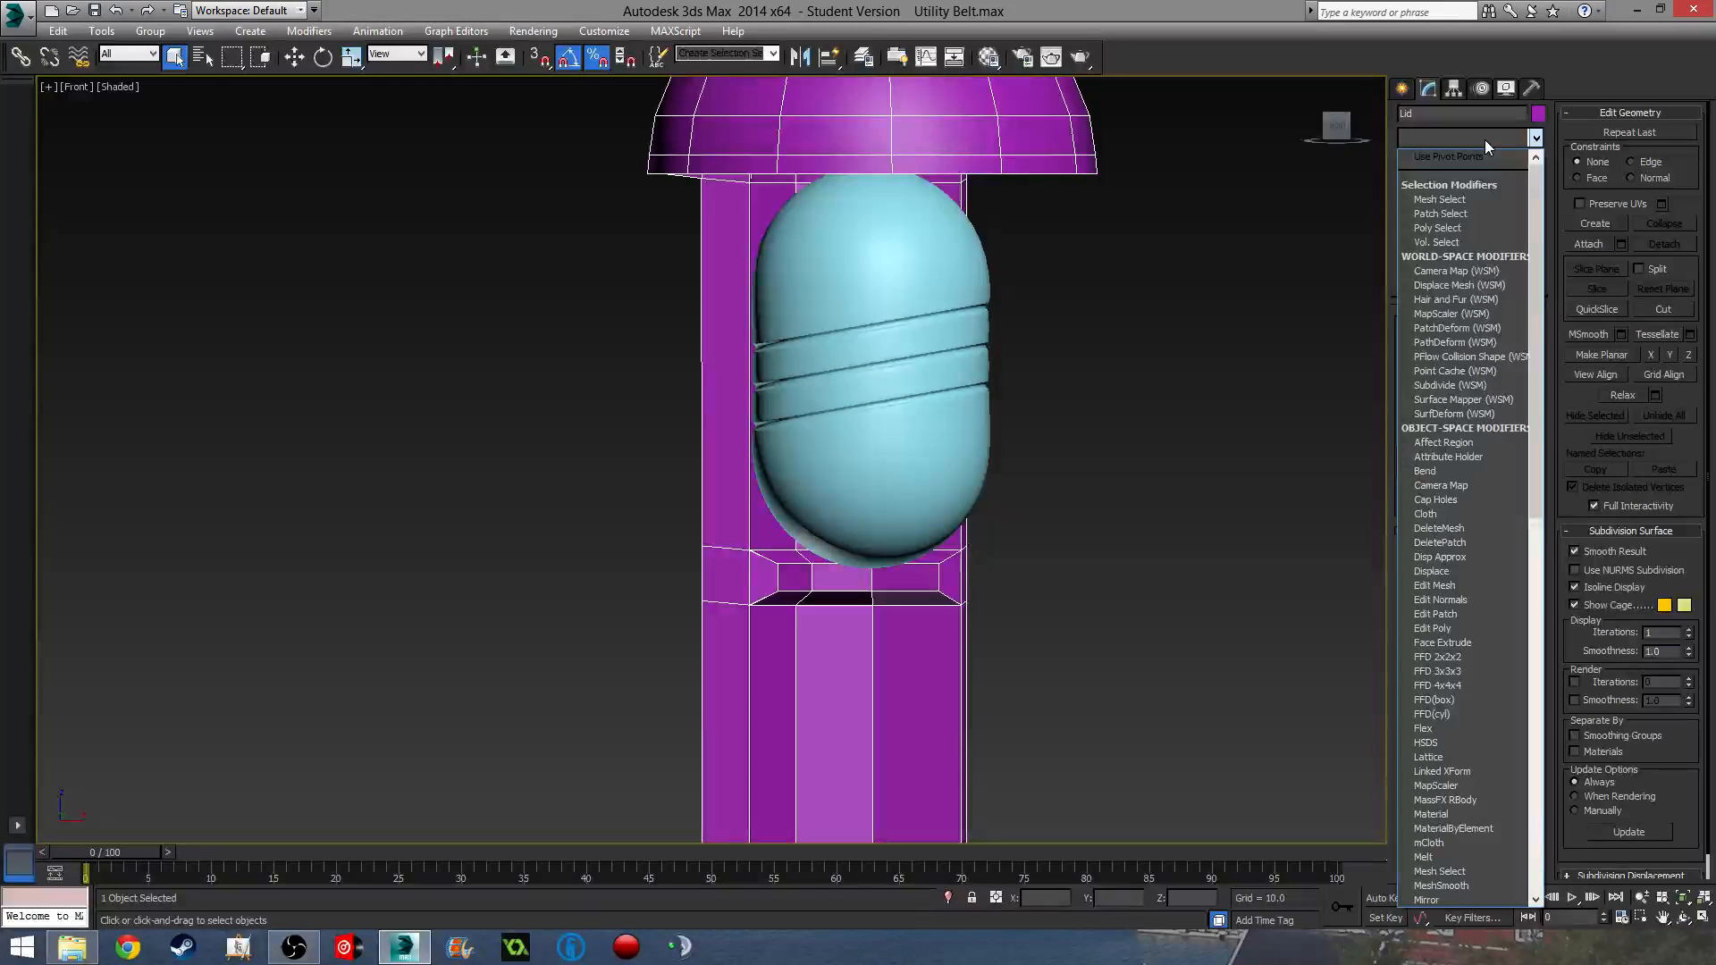
key(u)
click(1442, 757)
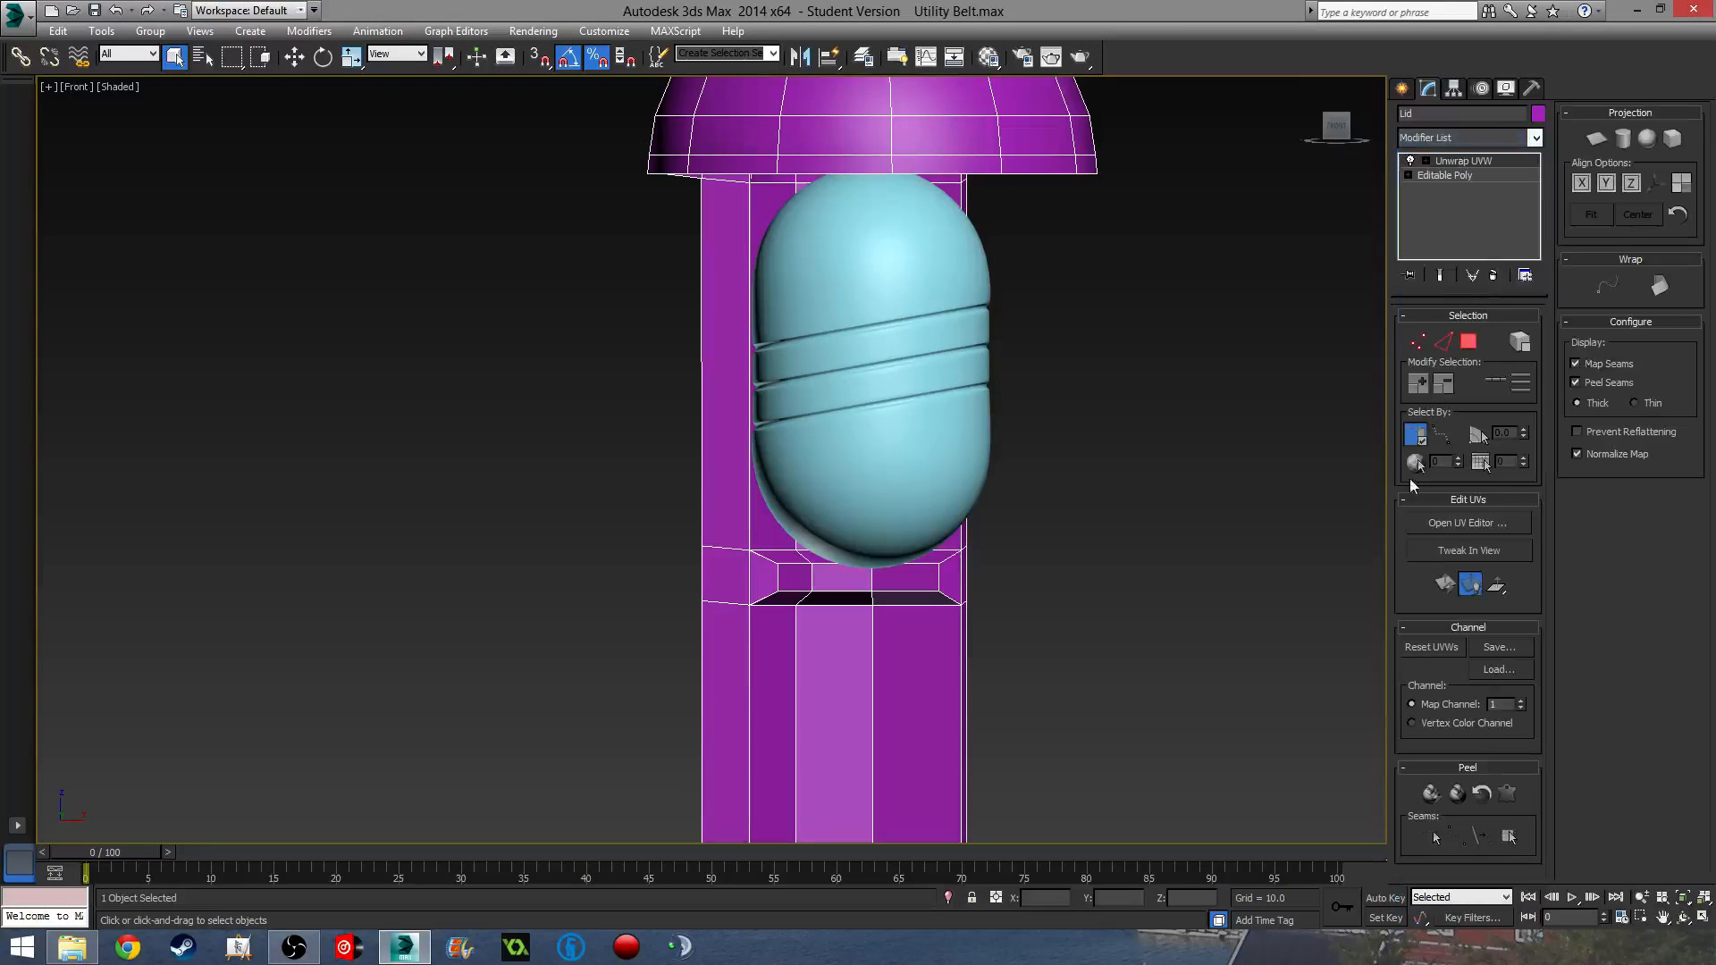
click(1467, 341)
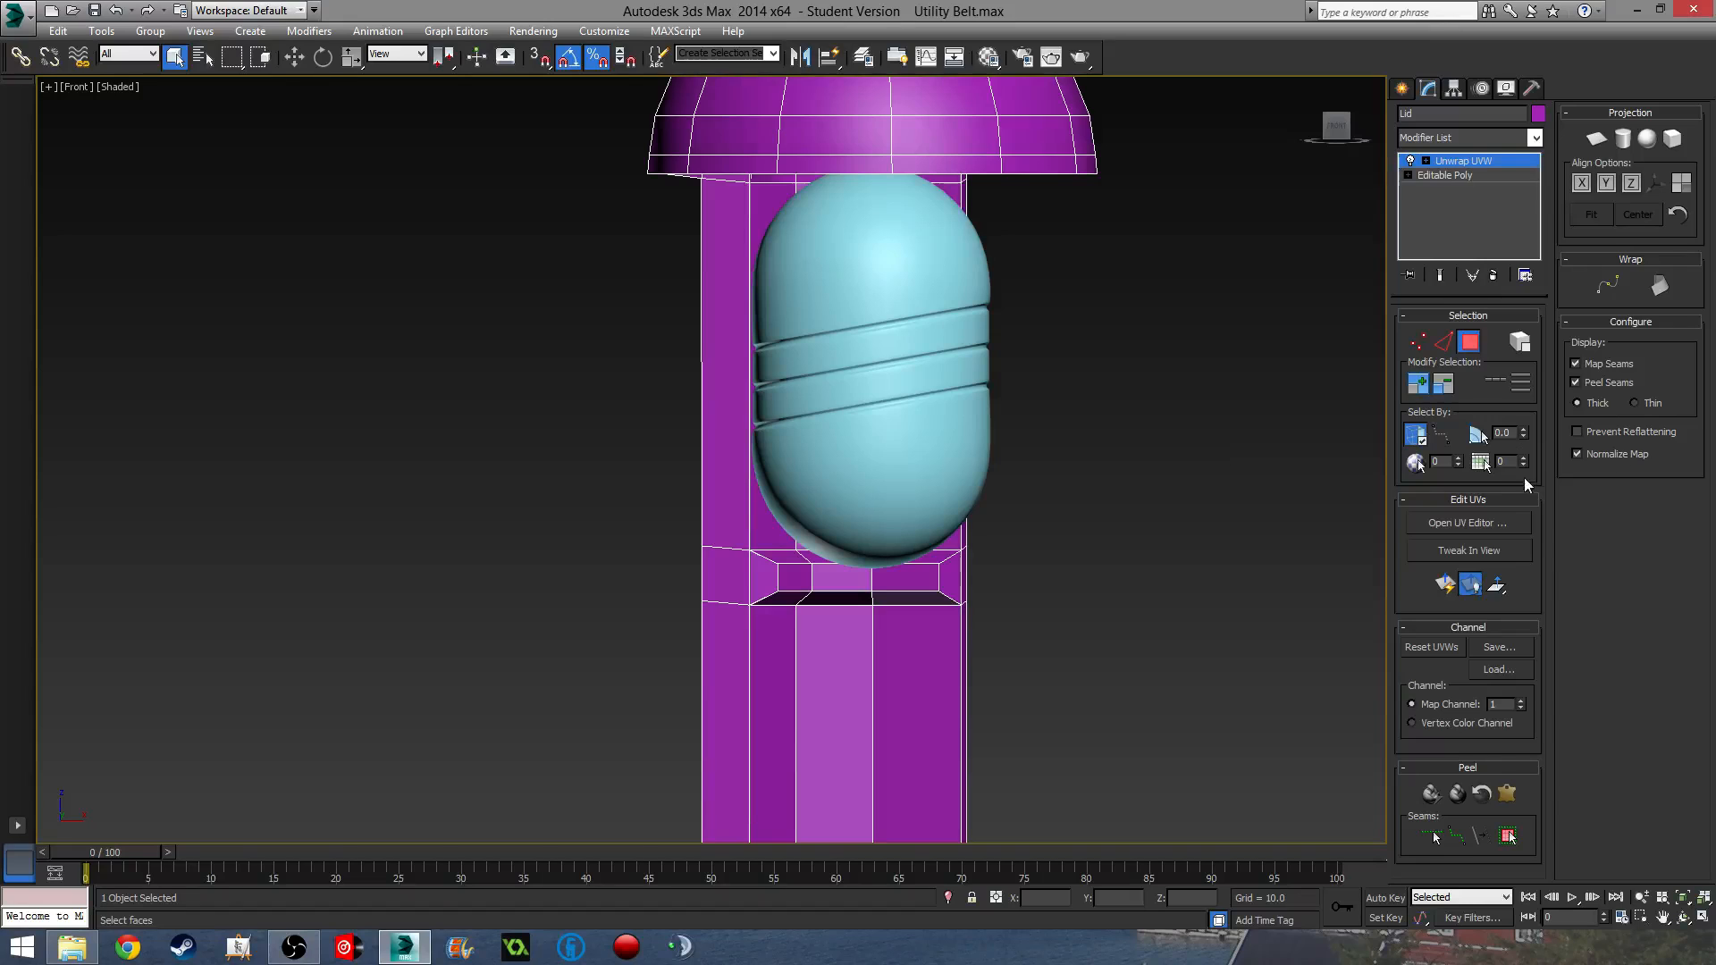
click(1455, 525)
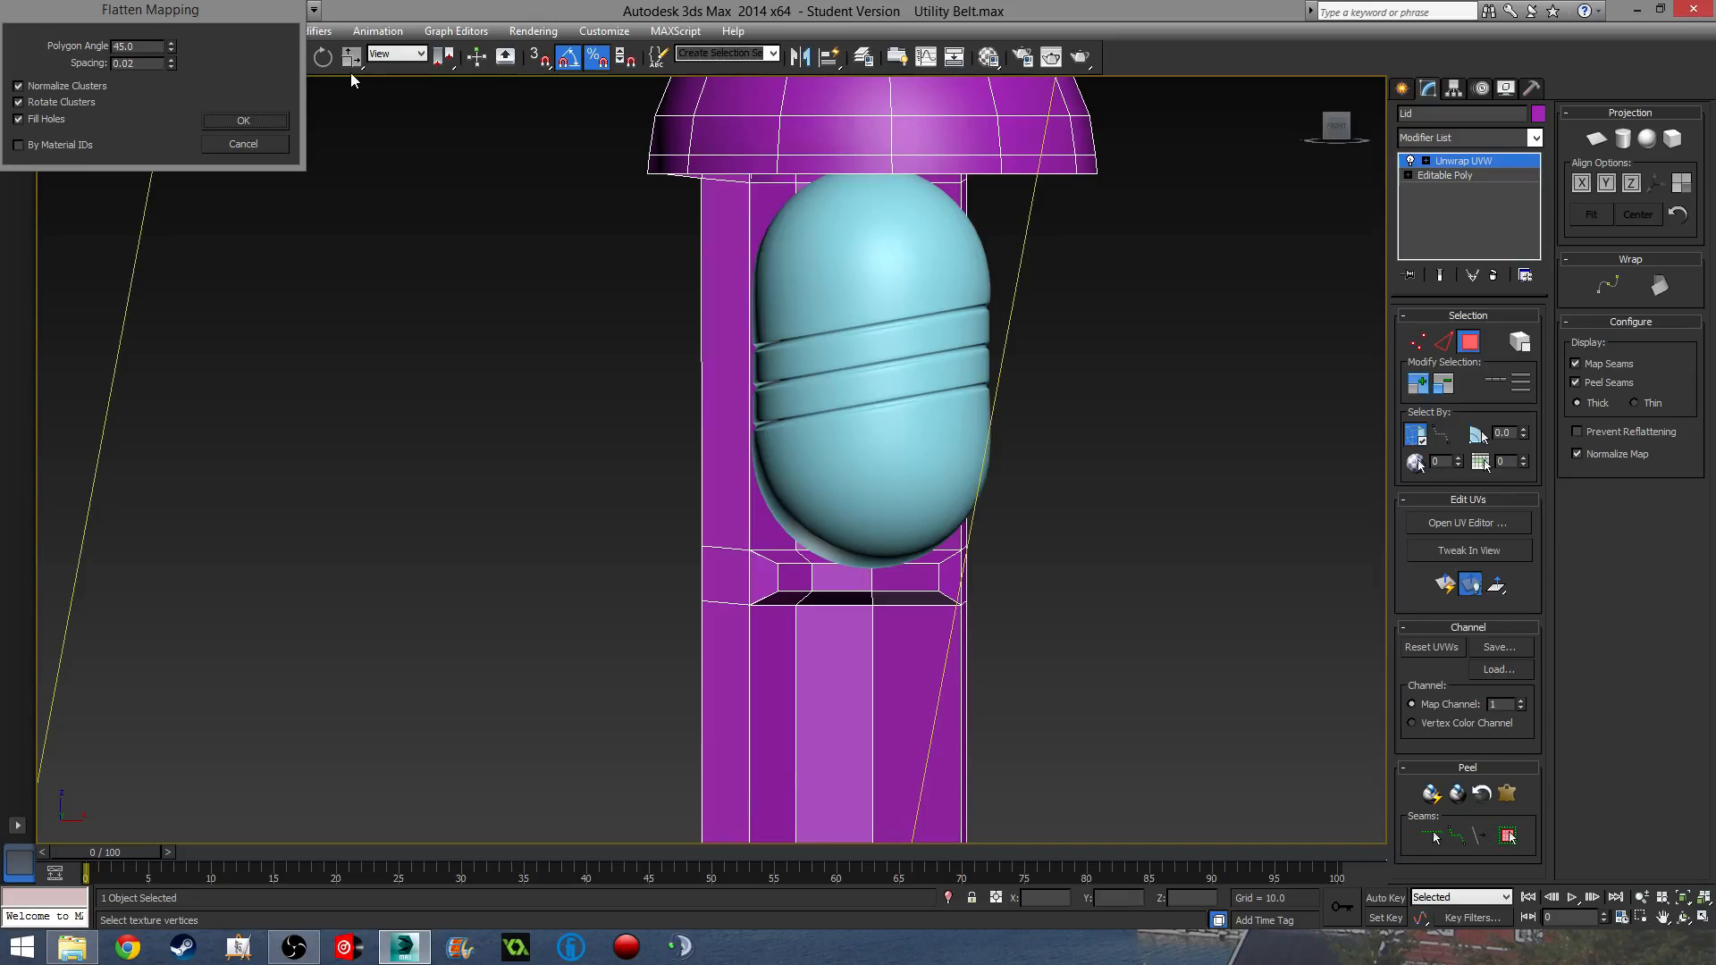
click(238, 116)
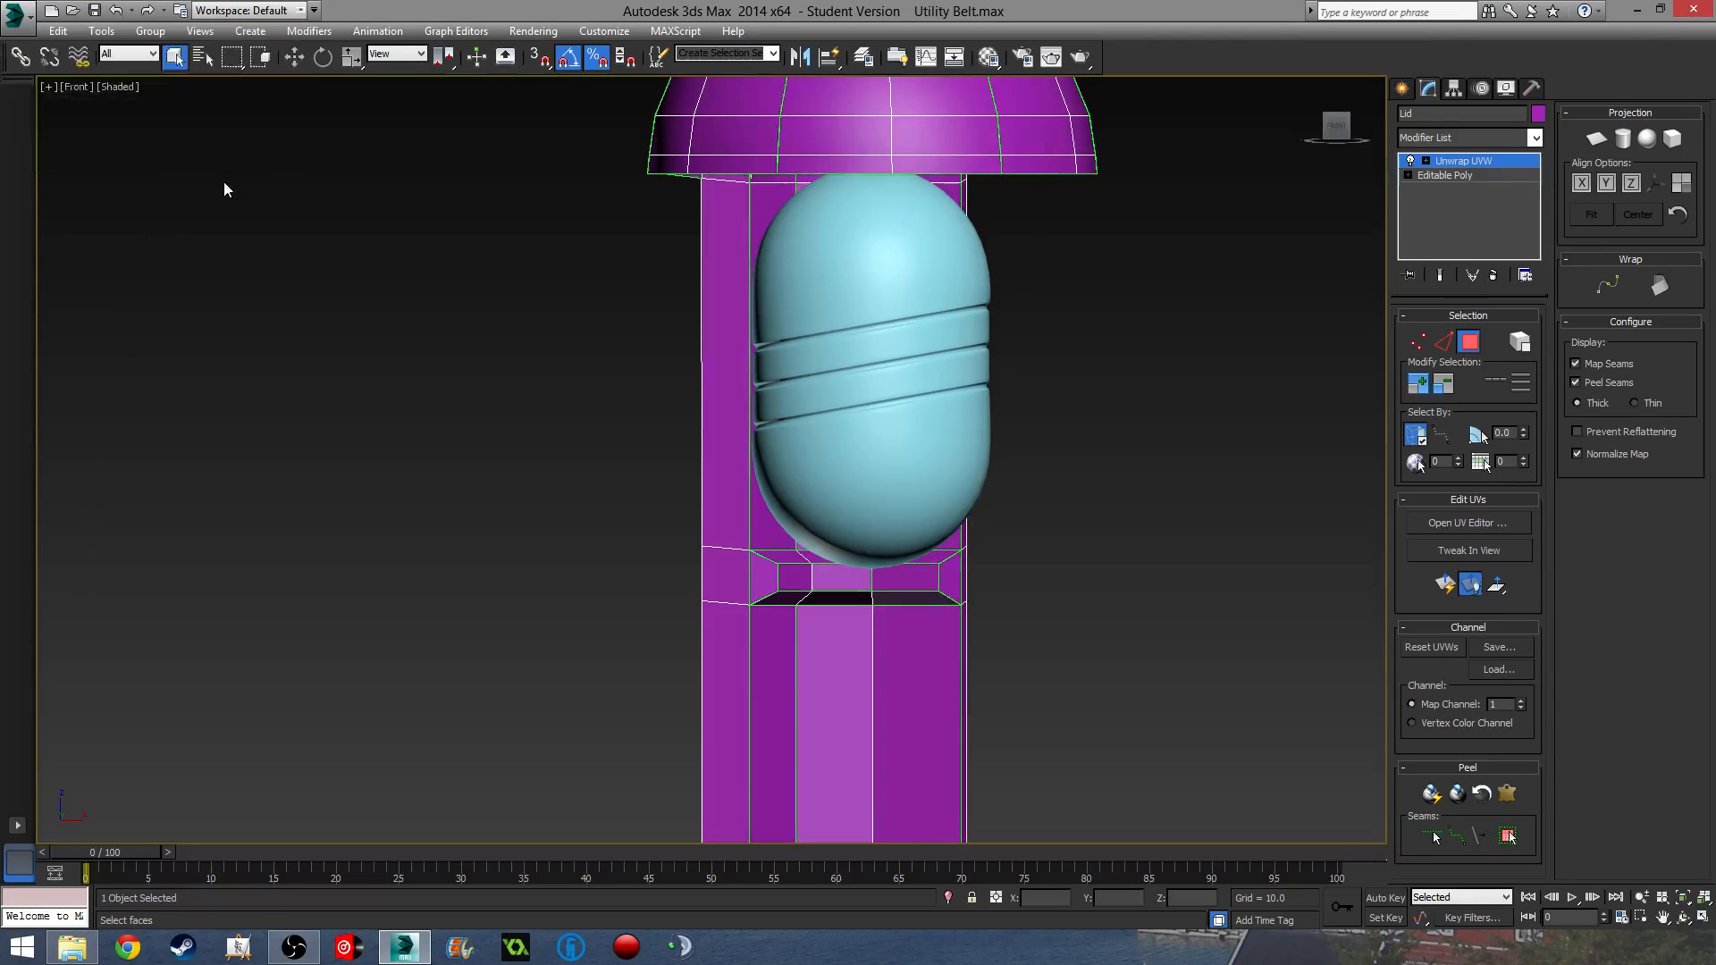
scroll(742, 214, down, 2)
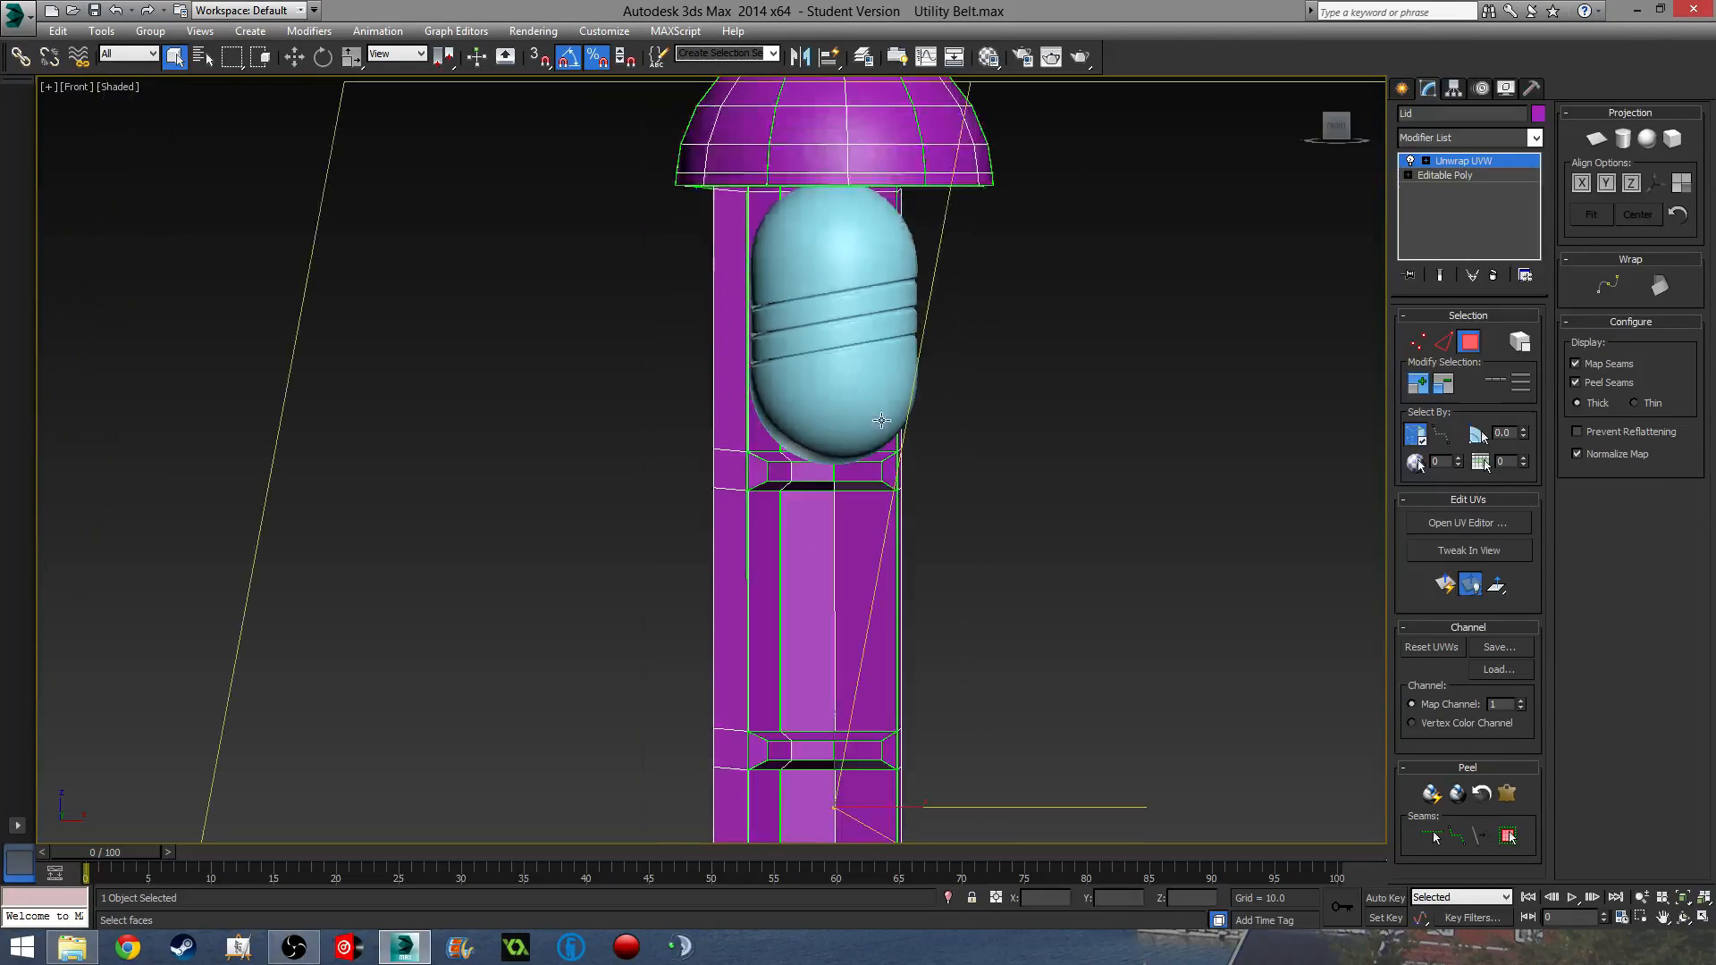
click(1470, 338)
- Apply Unwrap UVW to the container body below the strip, flatten-map its polygons and deselect the body
middle_drag(1056, 547, 1018, 403)
scroll(1019, 399, down, 3)
middle_drag(1002, 551, 920, 312)
click(879, 603)
click(1458, 136)
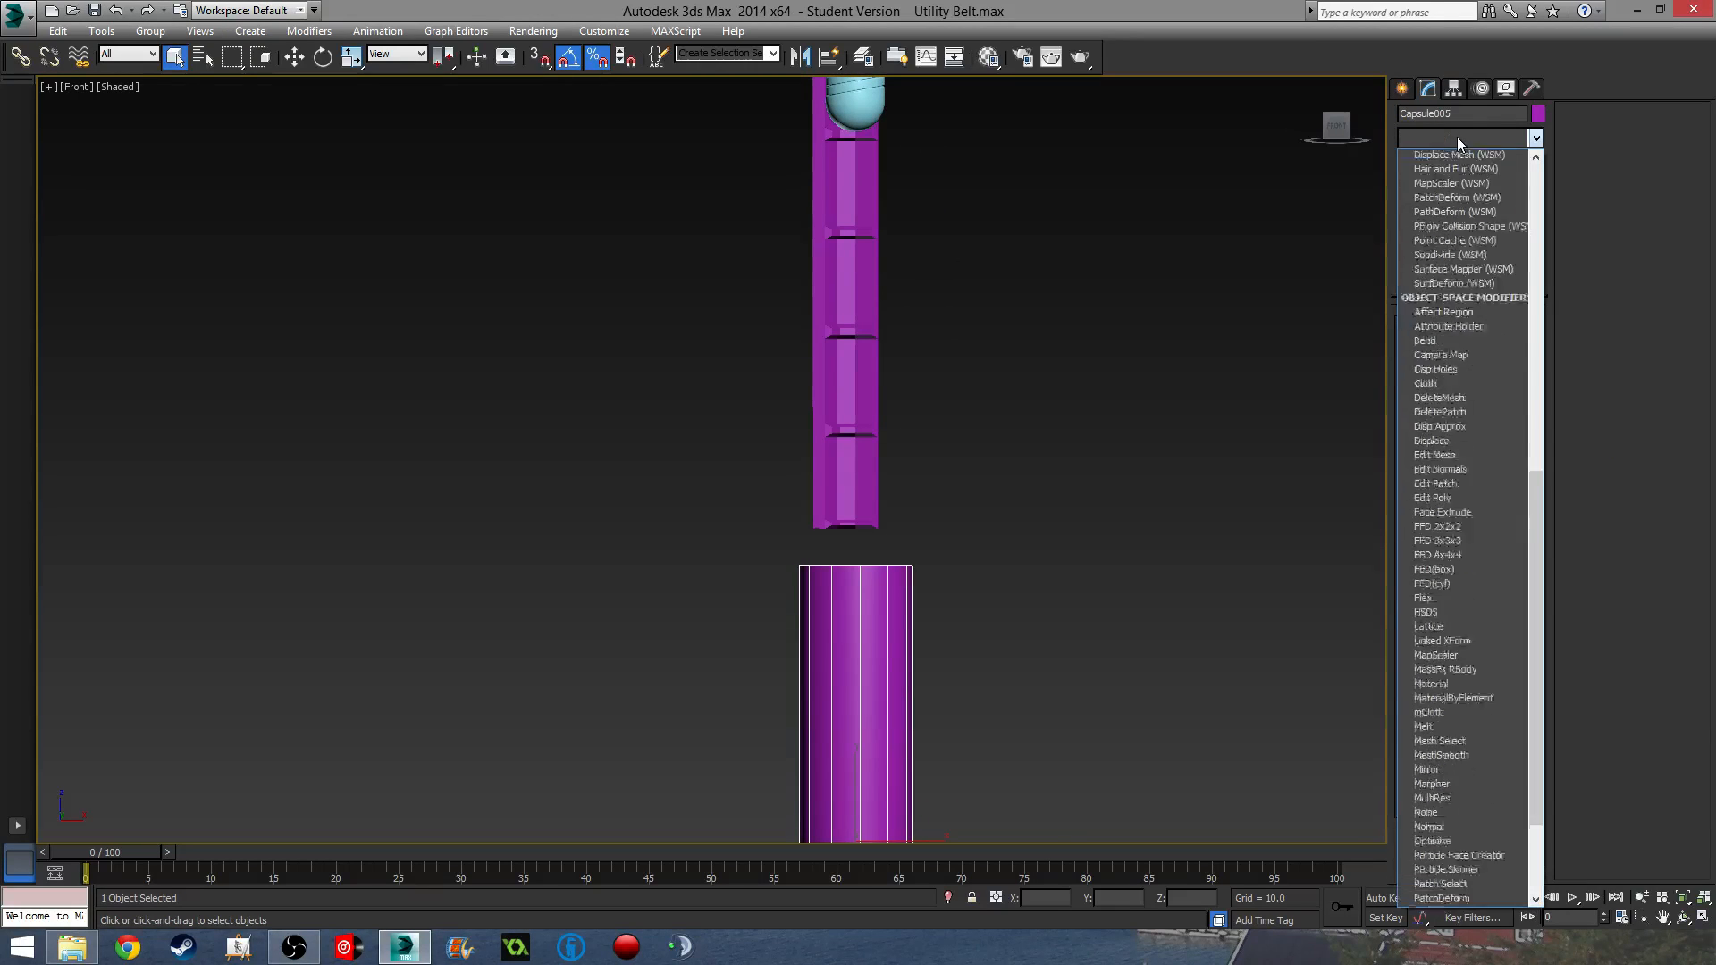
scroll(1518, 731, down, 15)
click(1448, 757)
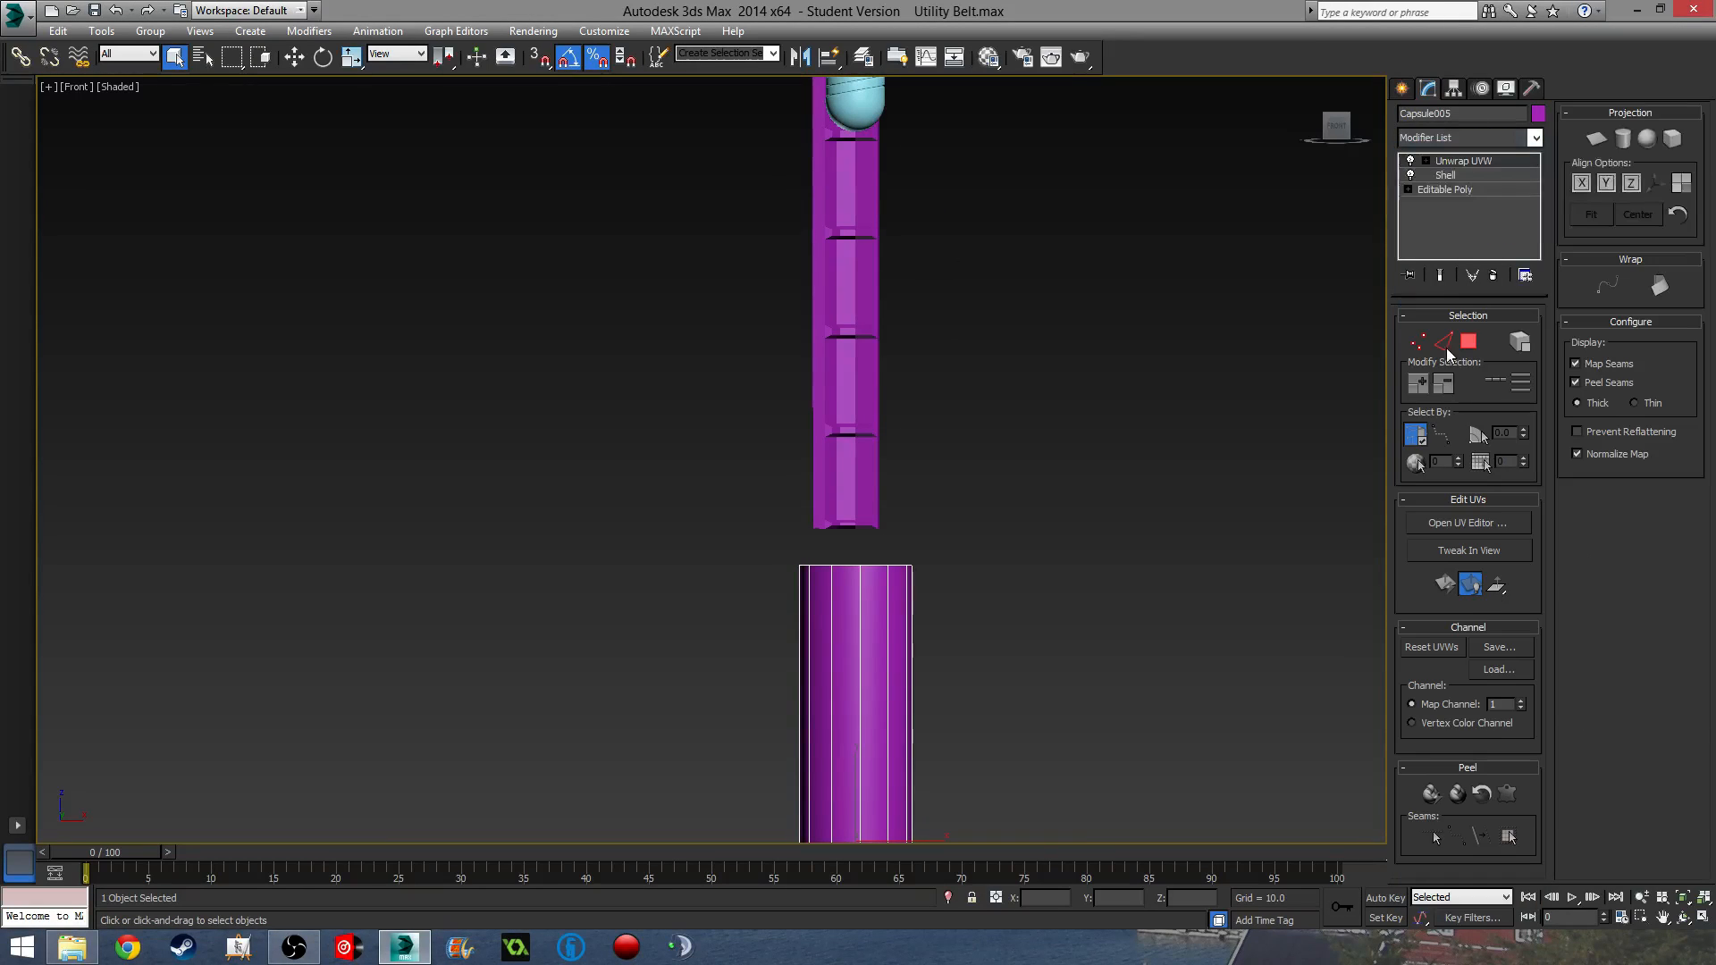
click(1471, 341)
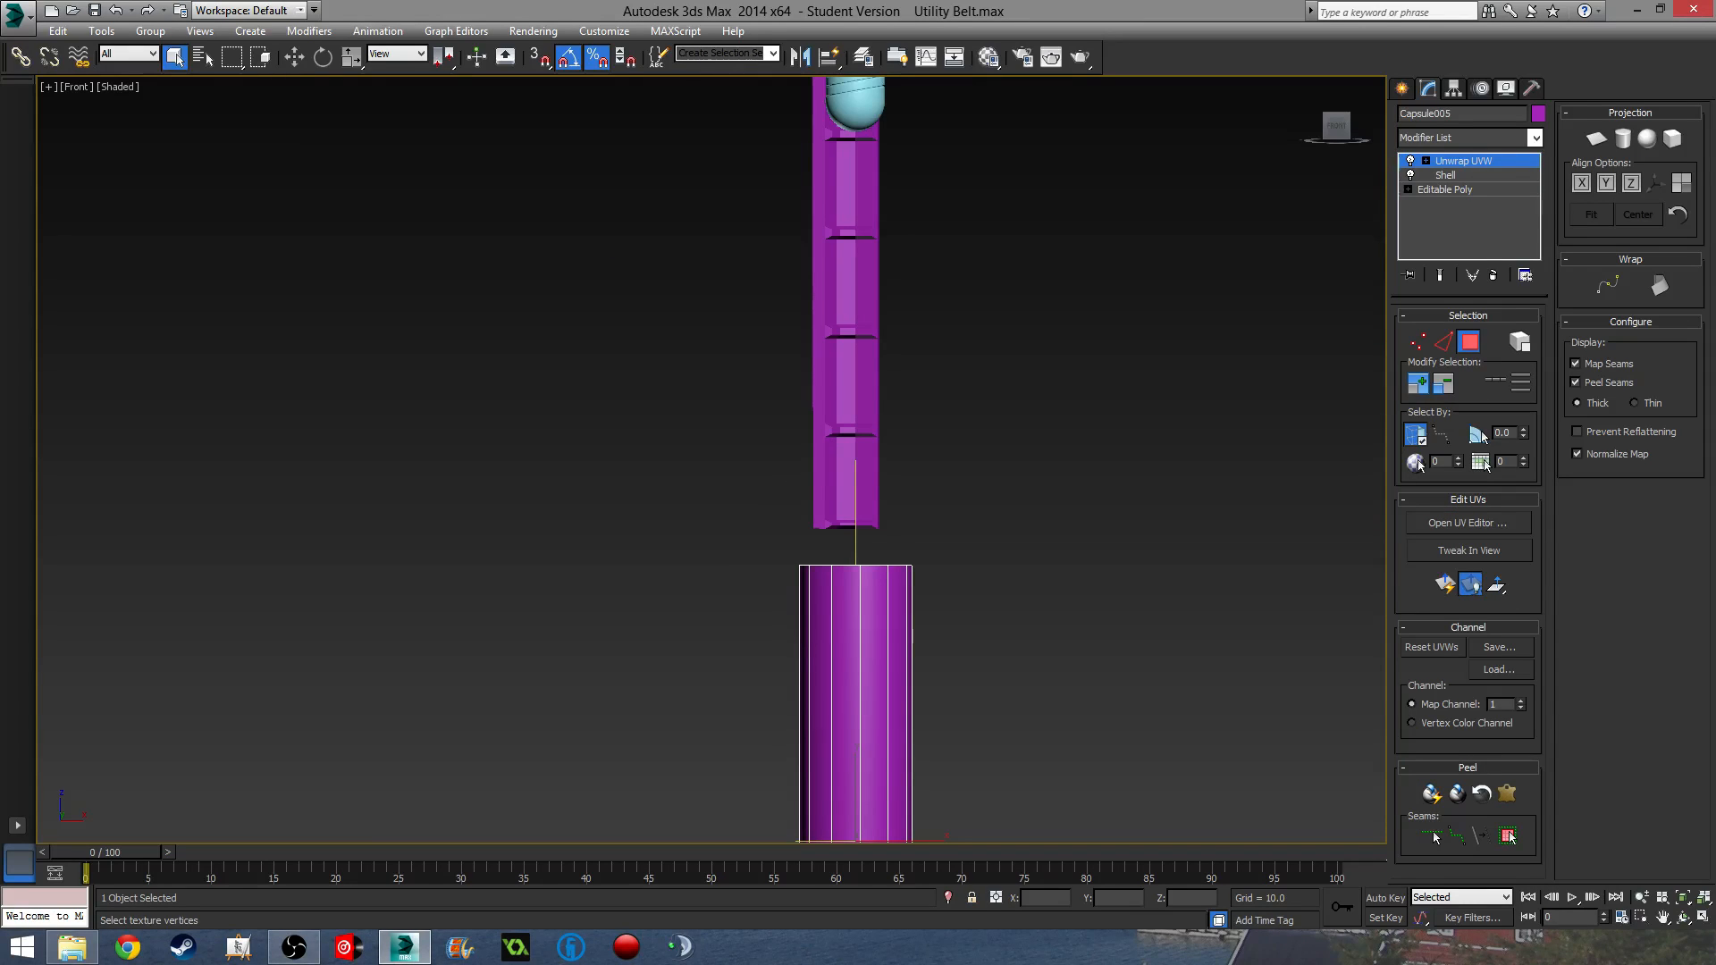
click(244, 122)
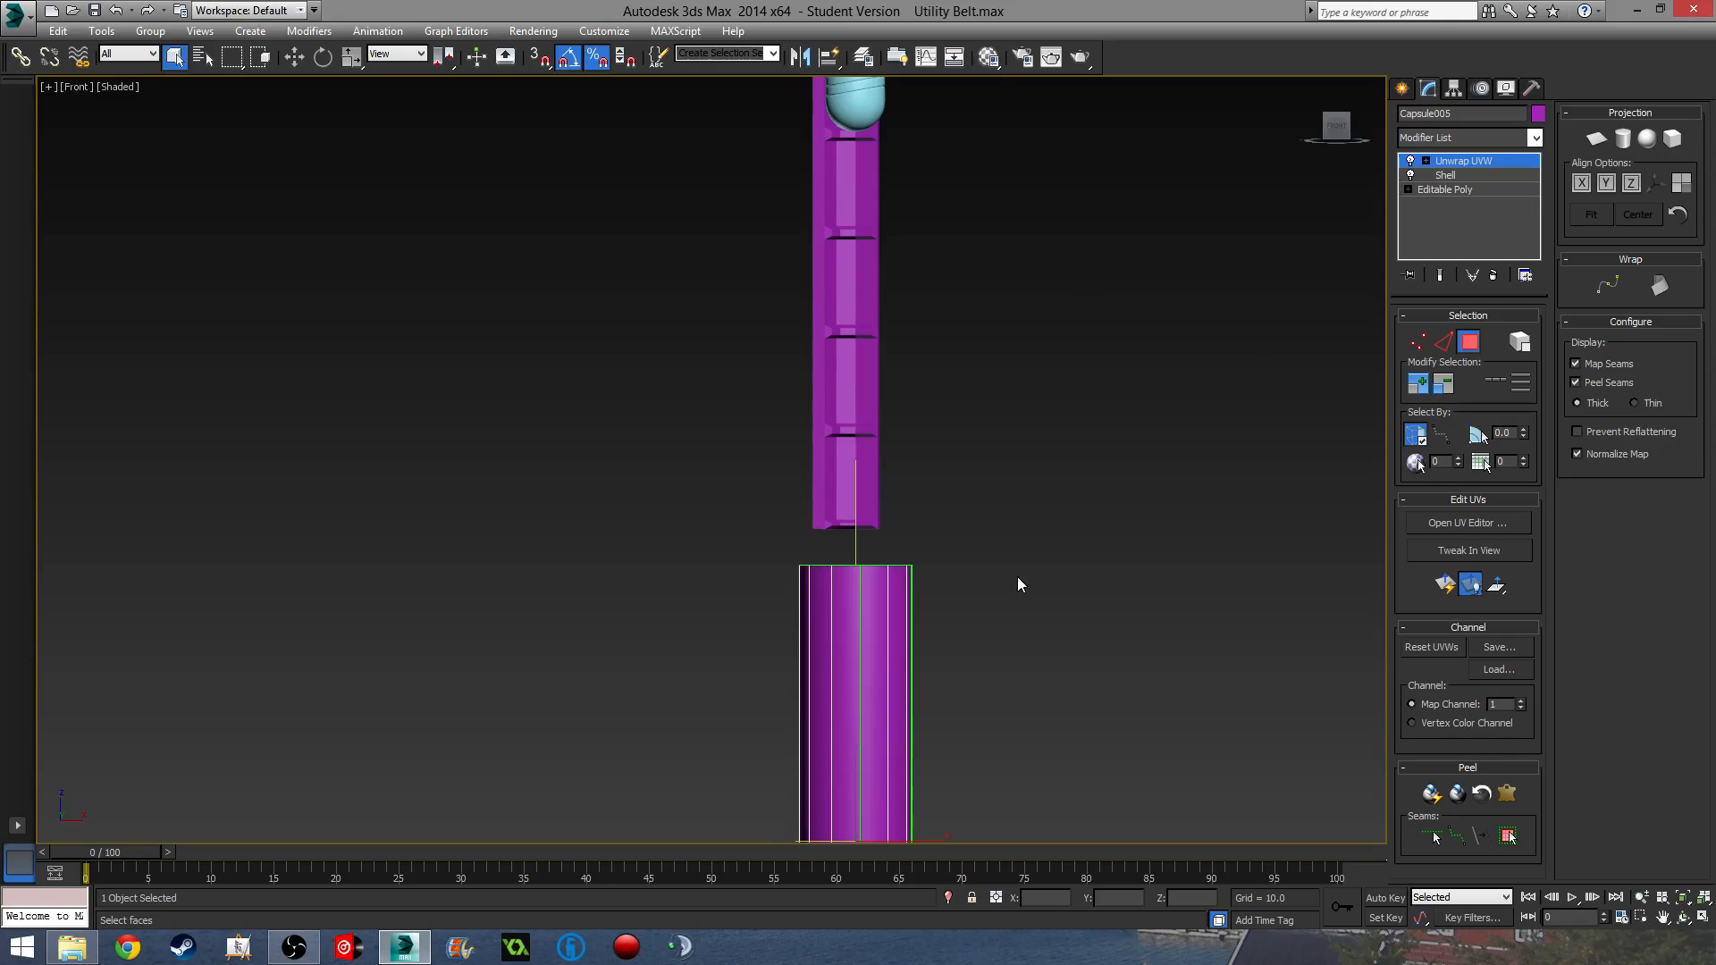
scroll(978, 468, down, 2)
scroll(1001, 572, down, 1)
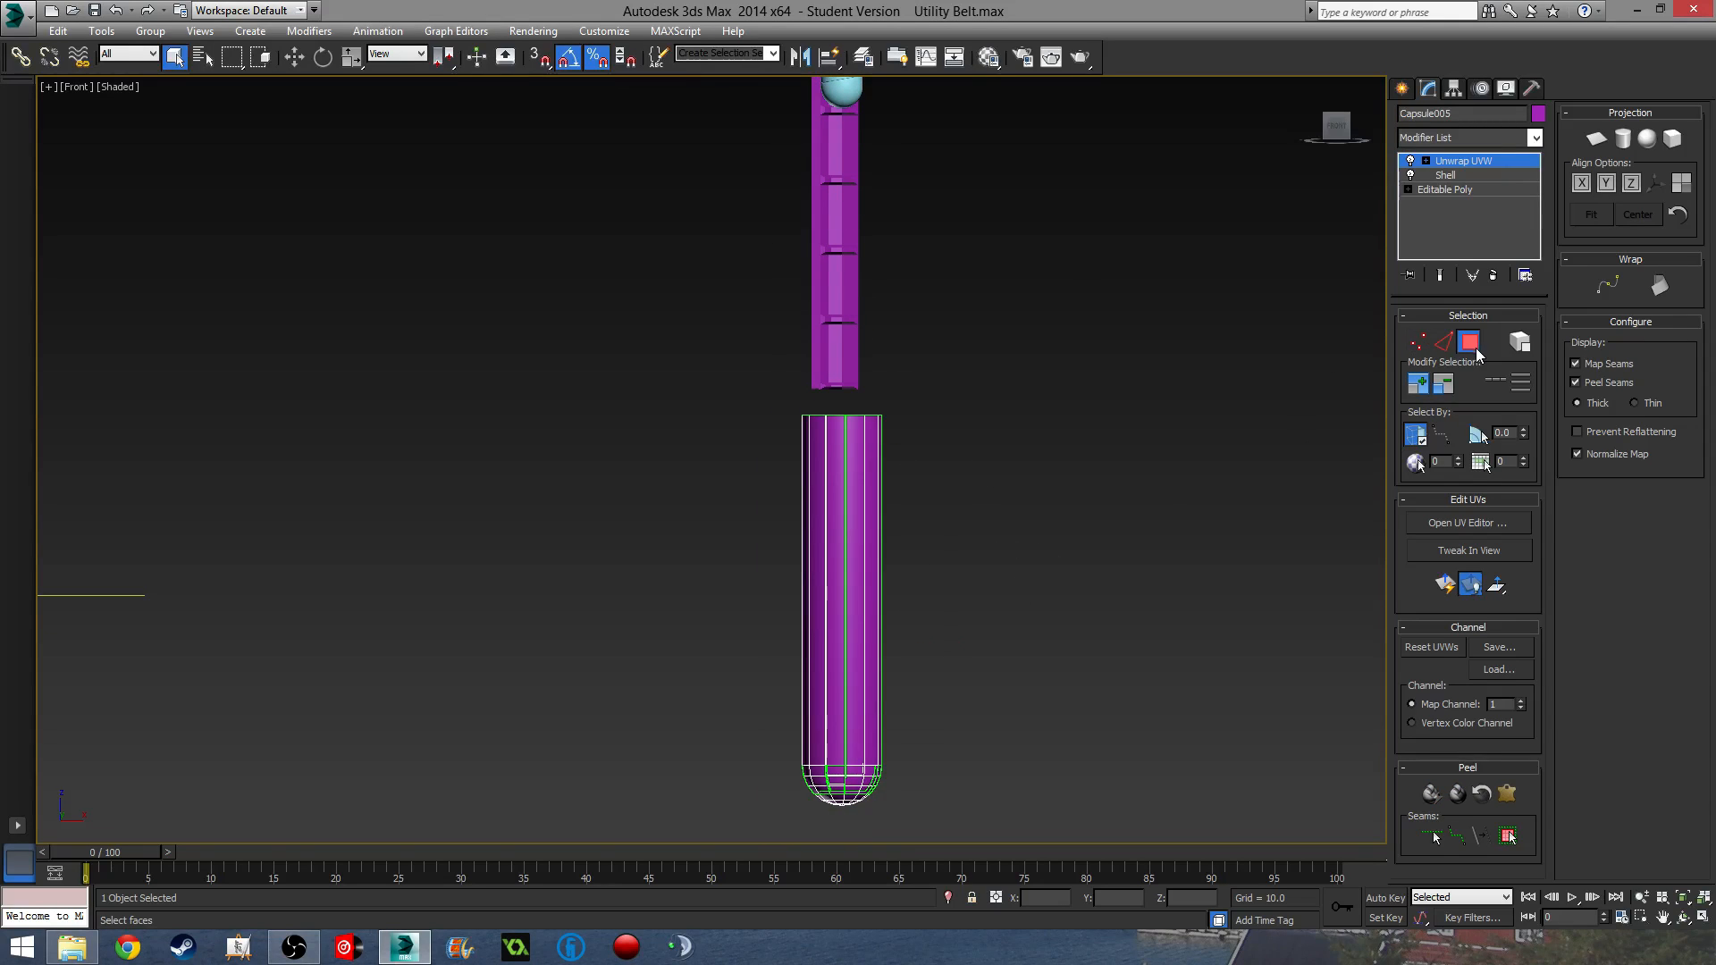
click(1293, 464)
scroll(1059, 560, down, 1)
- Assign the yellow Capsules material to the lid with its strip and to the container body
key(m)
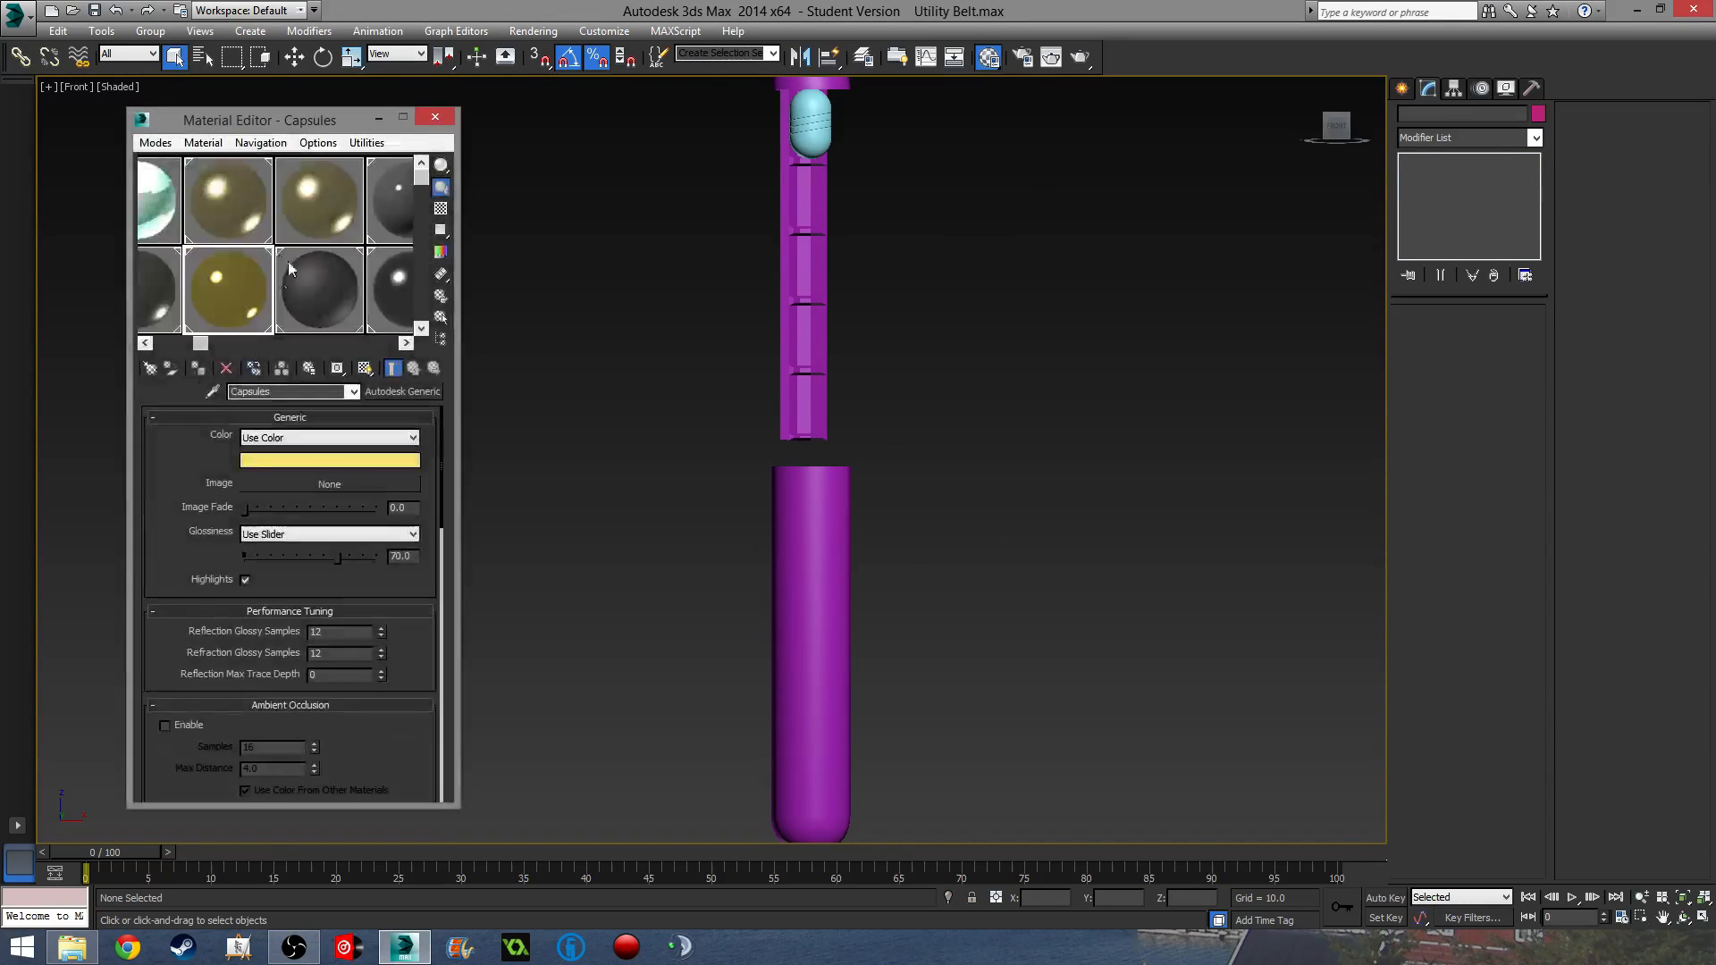
drag(229, 290, 794, 319)
middle_drag(883, 250, 935, 449)
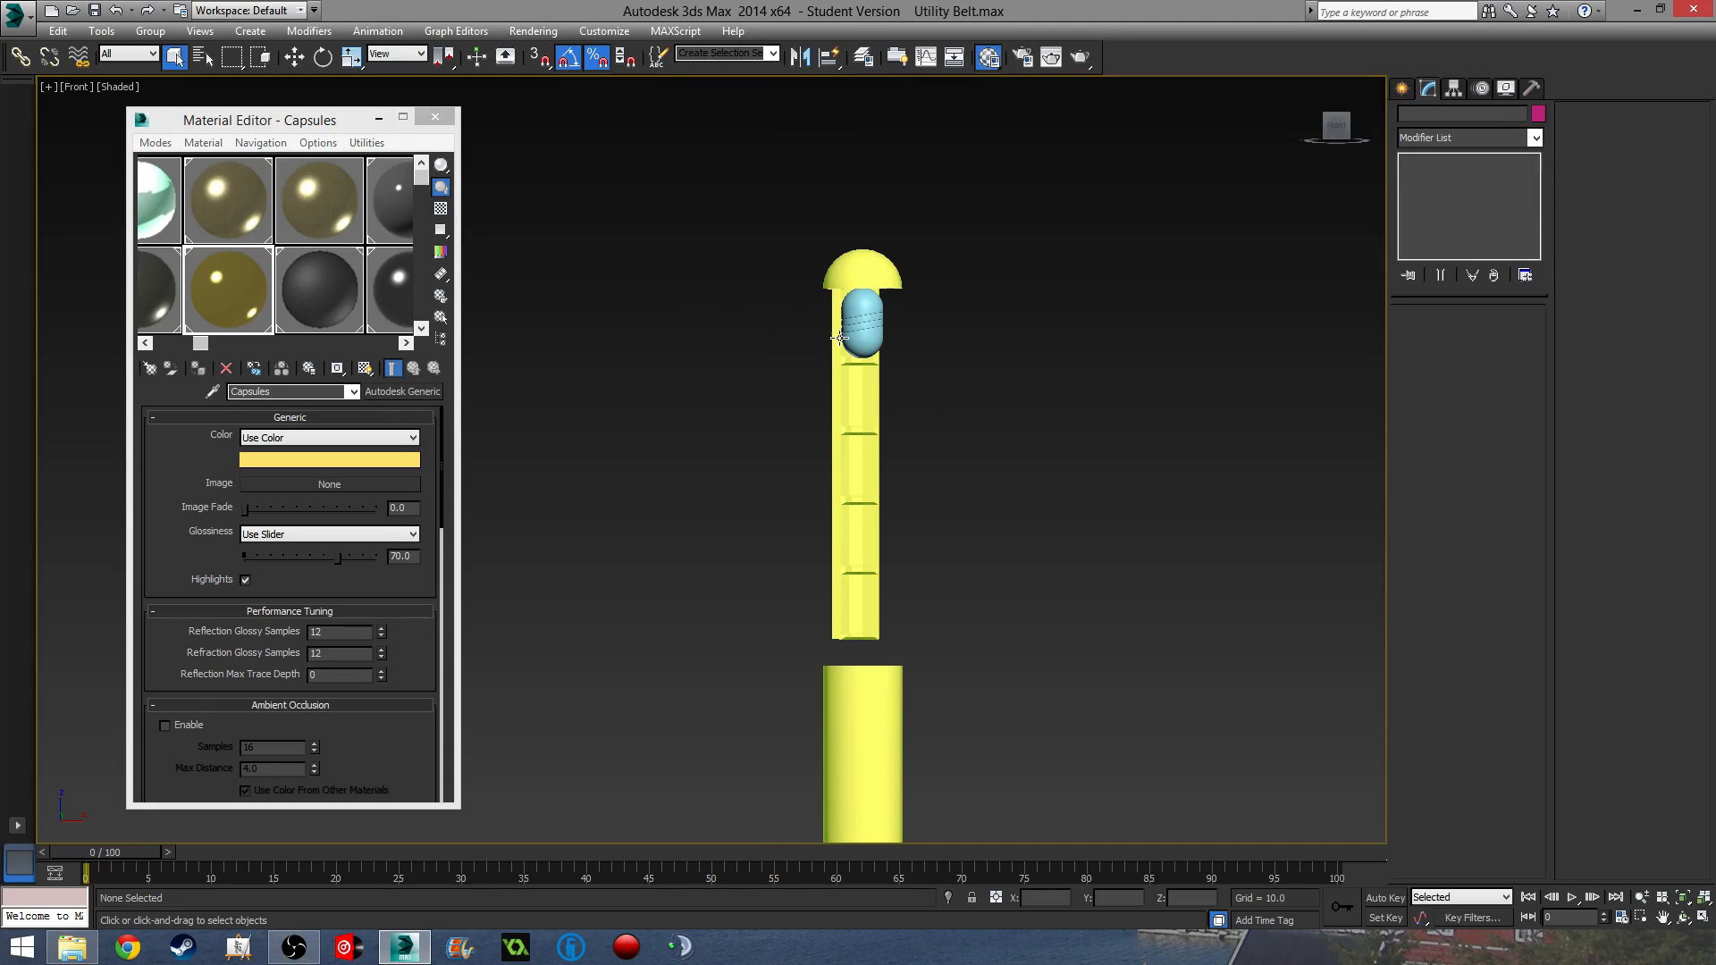
- Rename the unused 12 - Default material as SmokePellet and assign it to the pill capsule
click(406, 346)
click(366, 289)
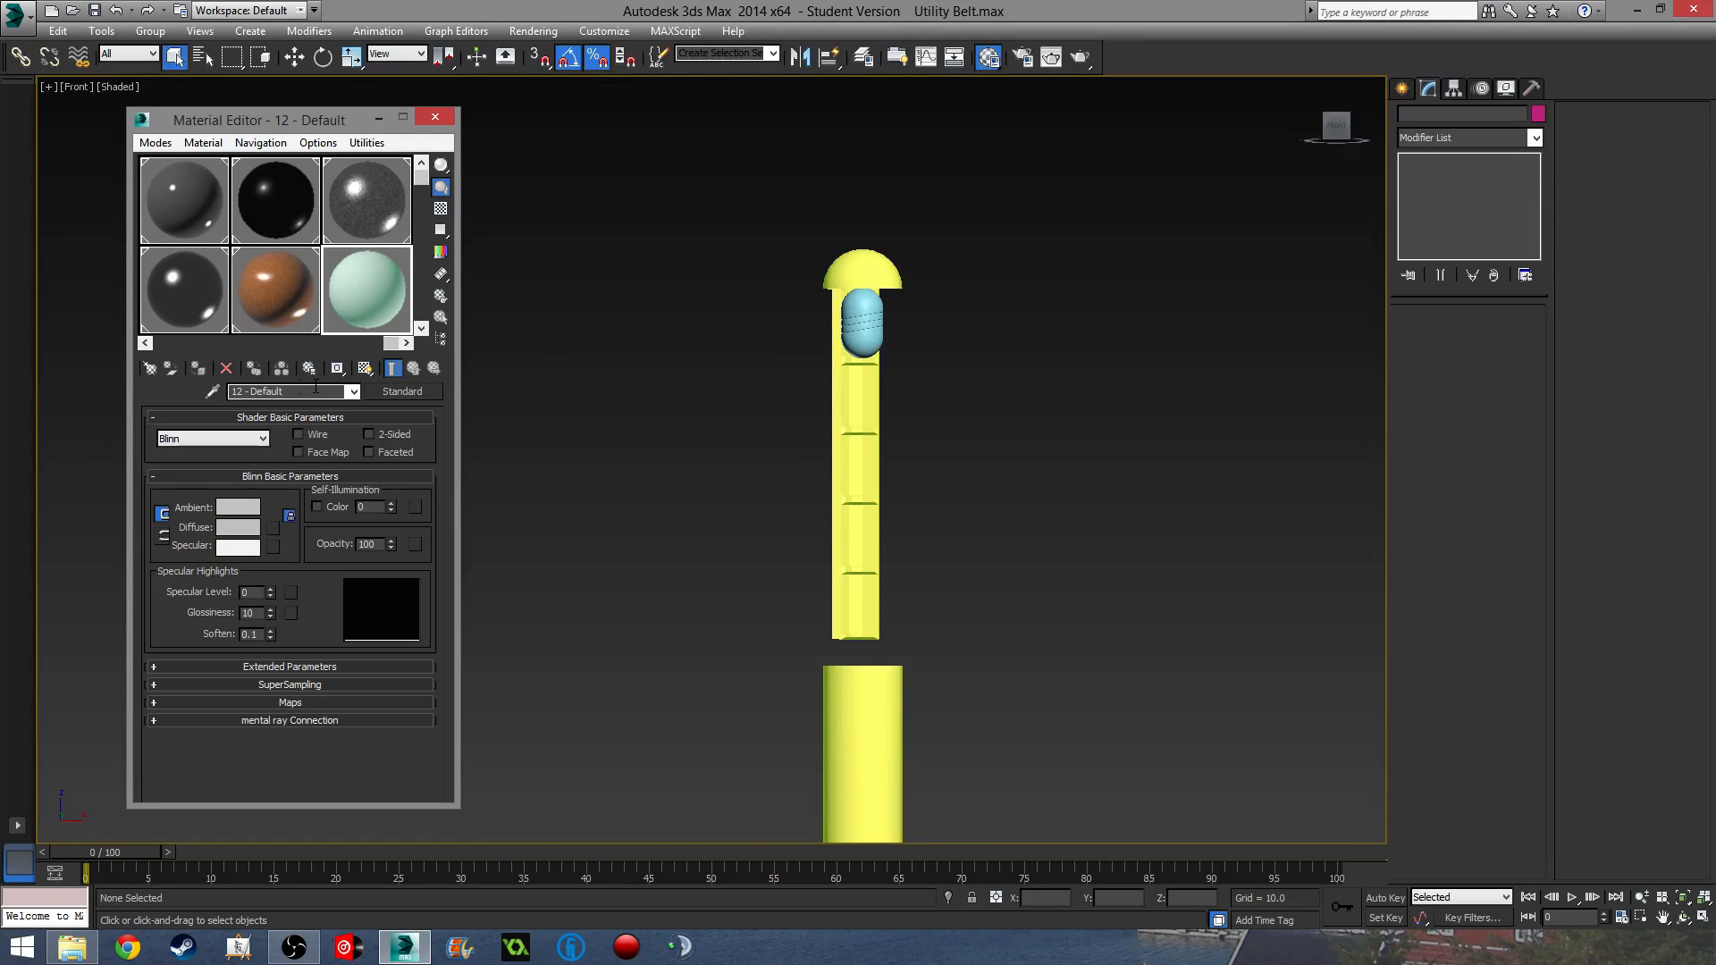
click(286, 391)
text(SmokePellet)
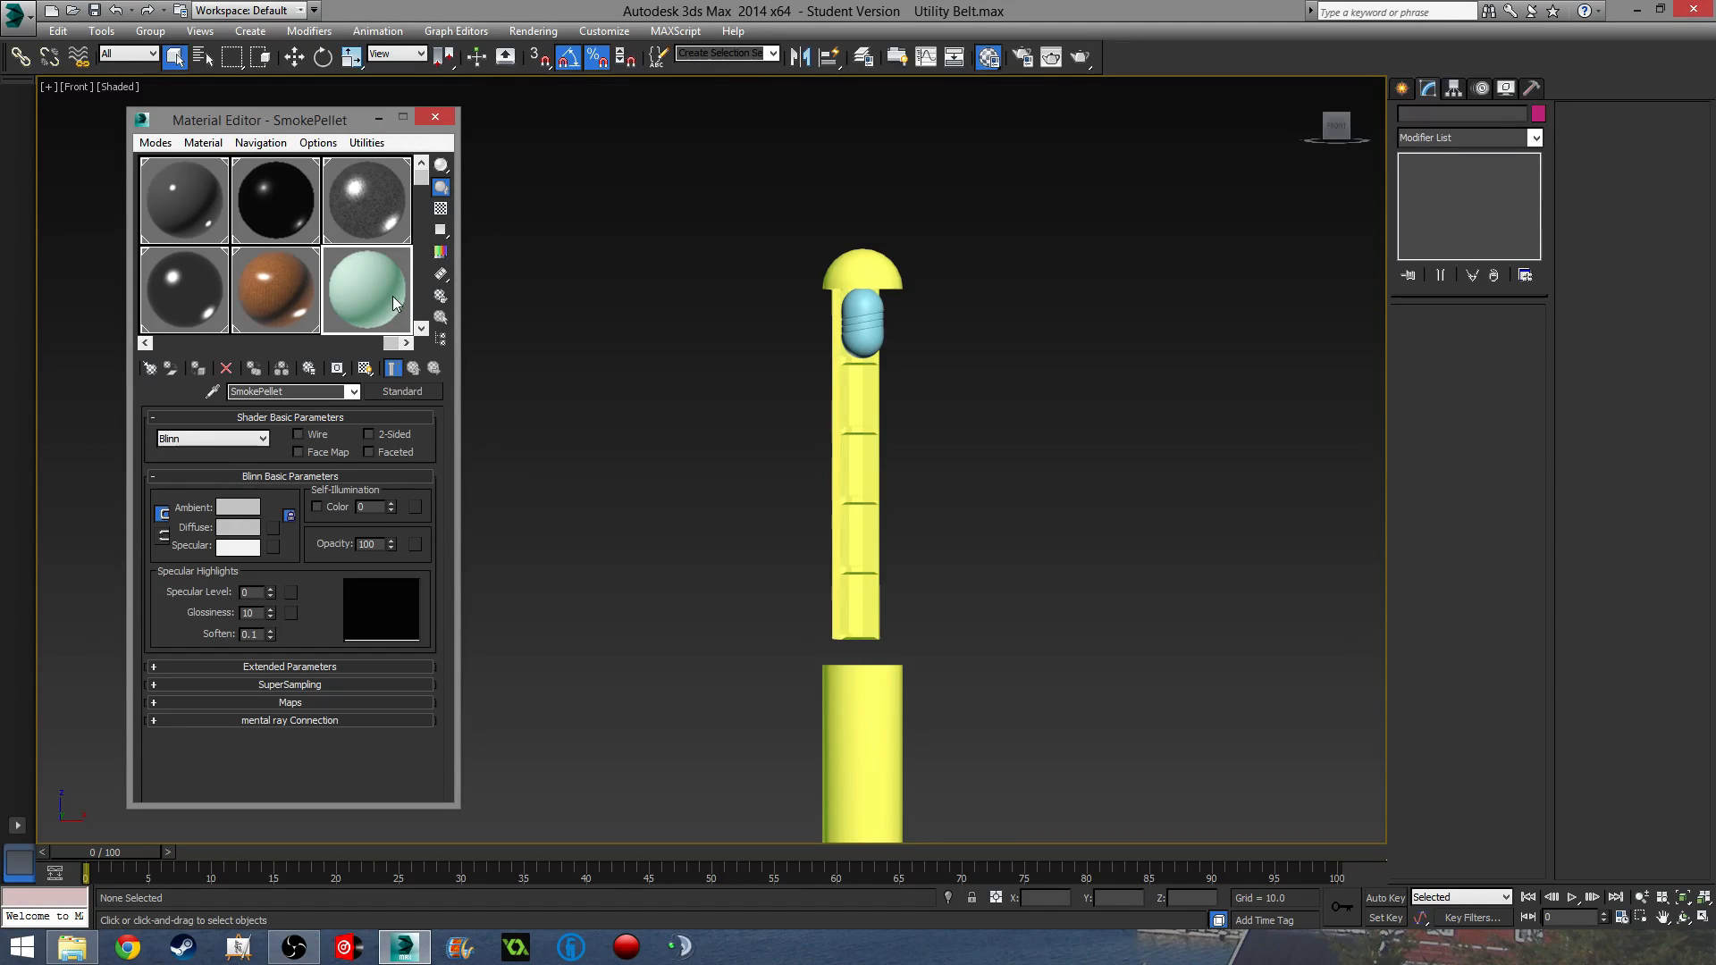
drag(390, 304, 865, 335)
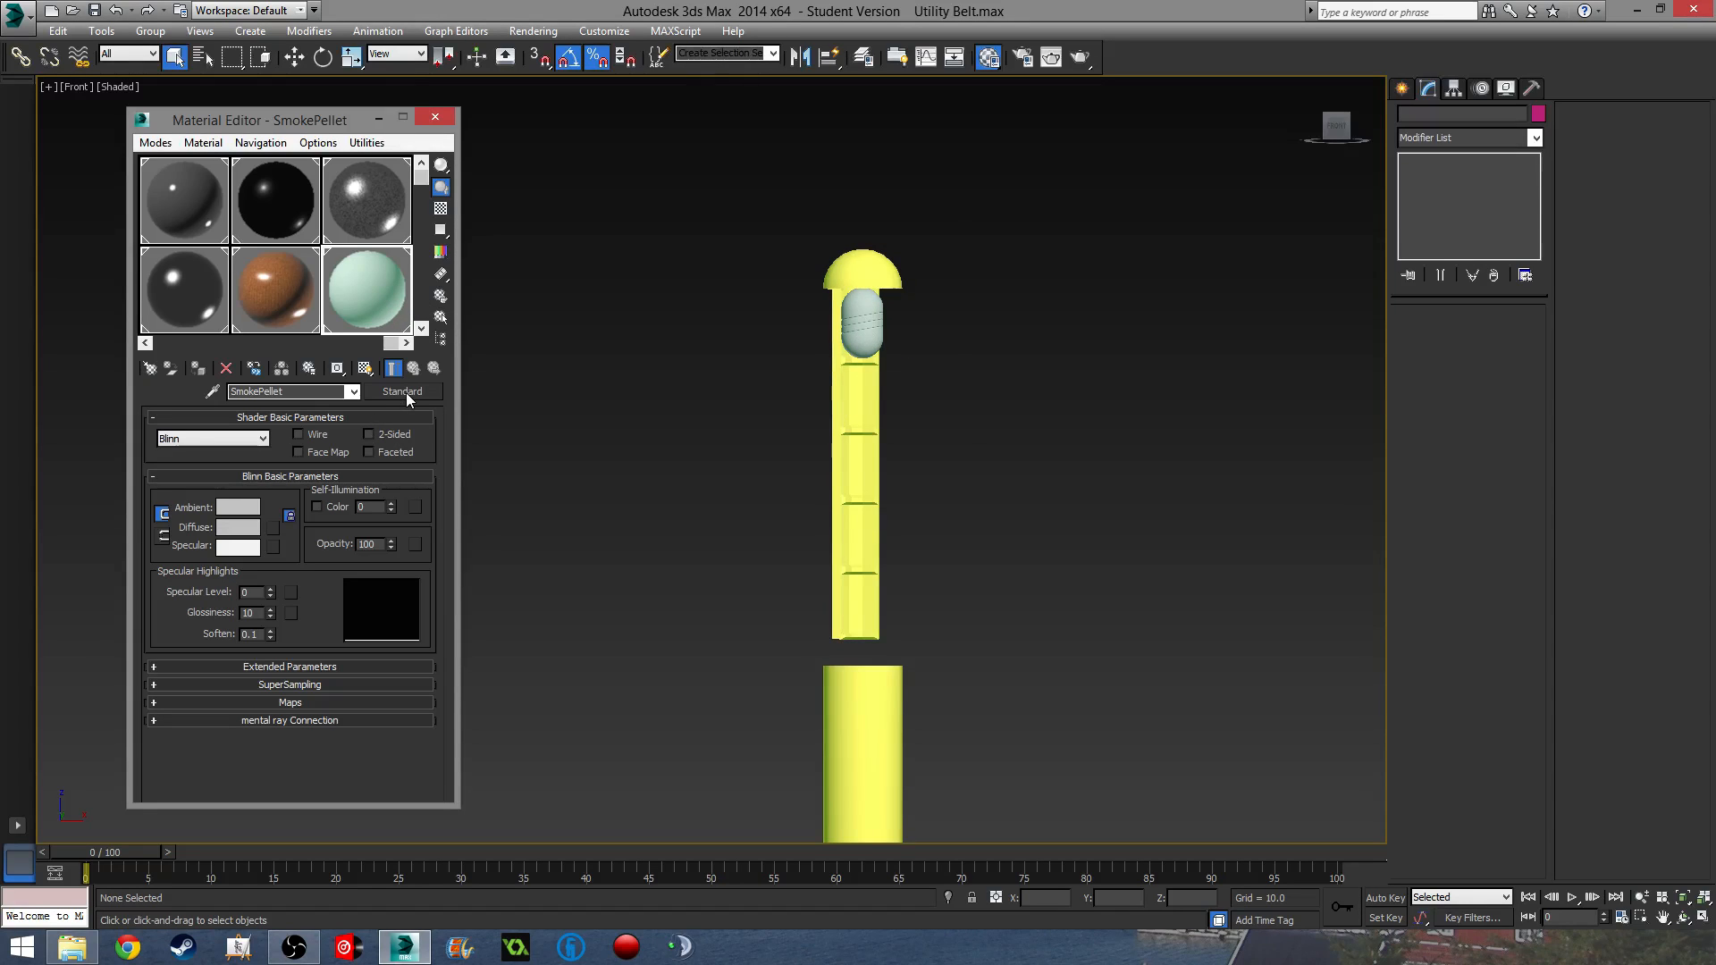
- Convert SmokePellet to a Multi/Sub-Object material, keeping the old material as a sub-material
click(435, 388)
scroll(742, 357, up, 20)
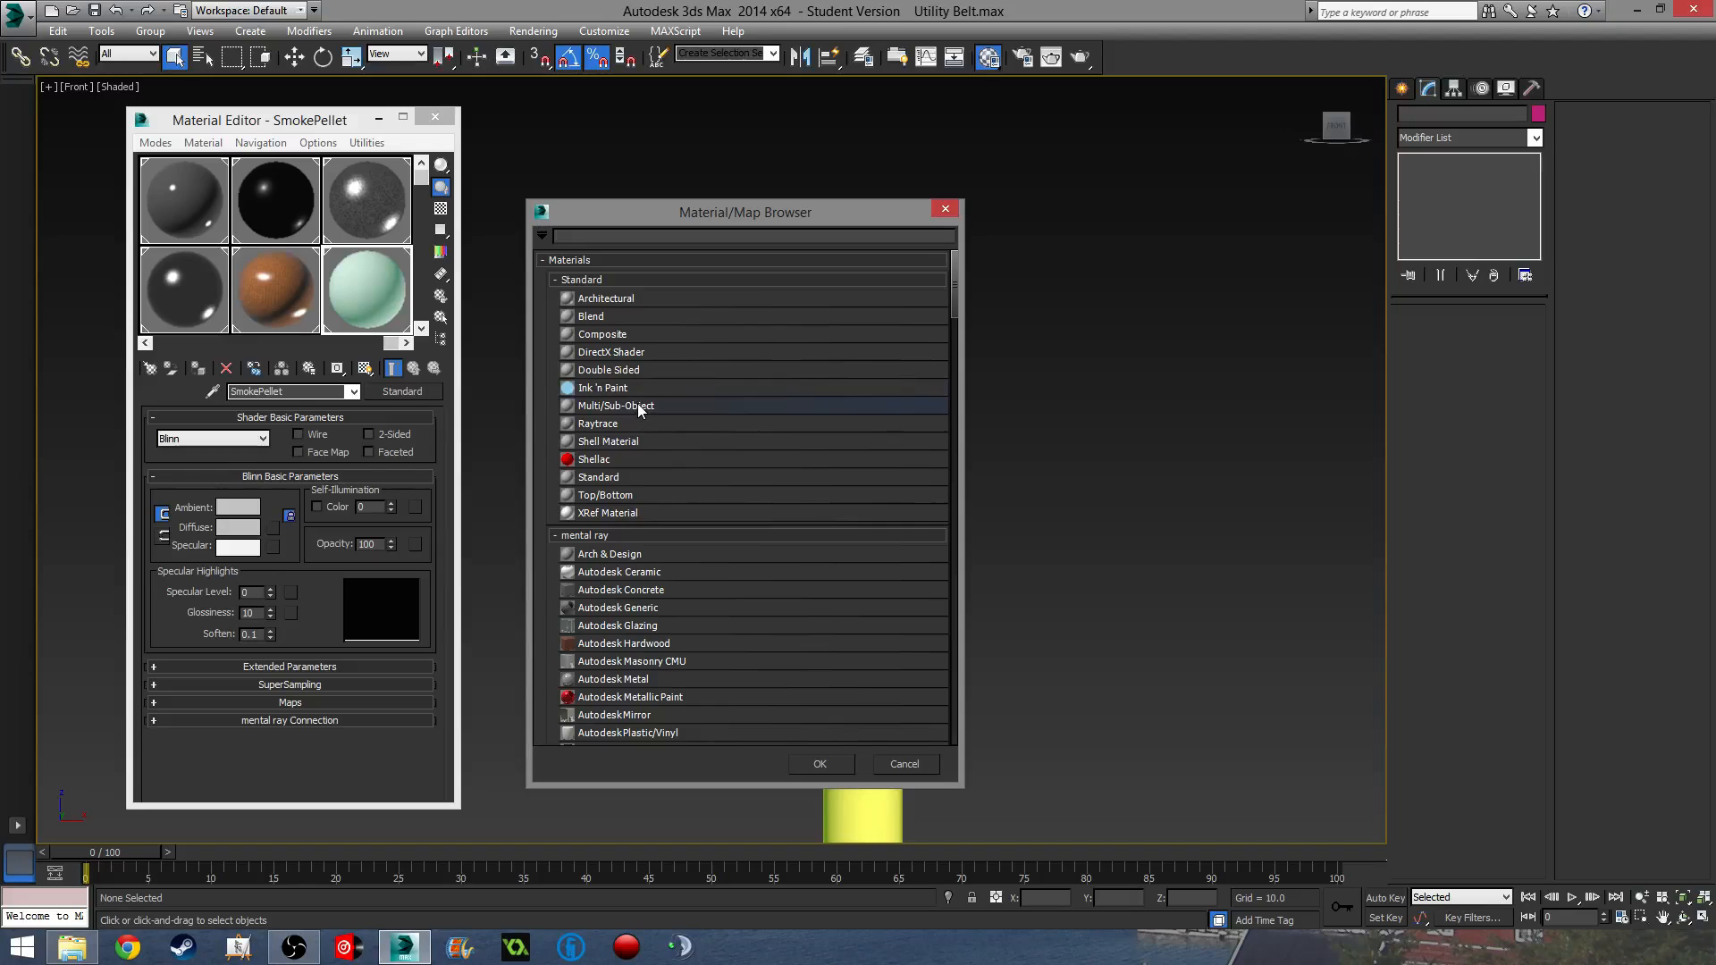
double_click(641, 406)
click(257, 505)
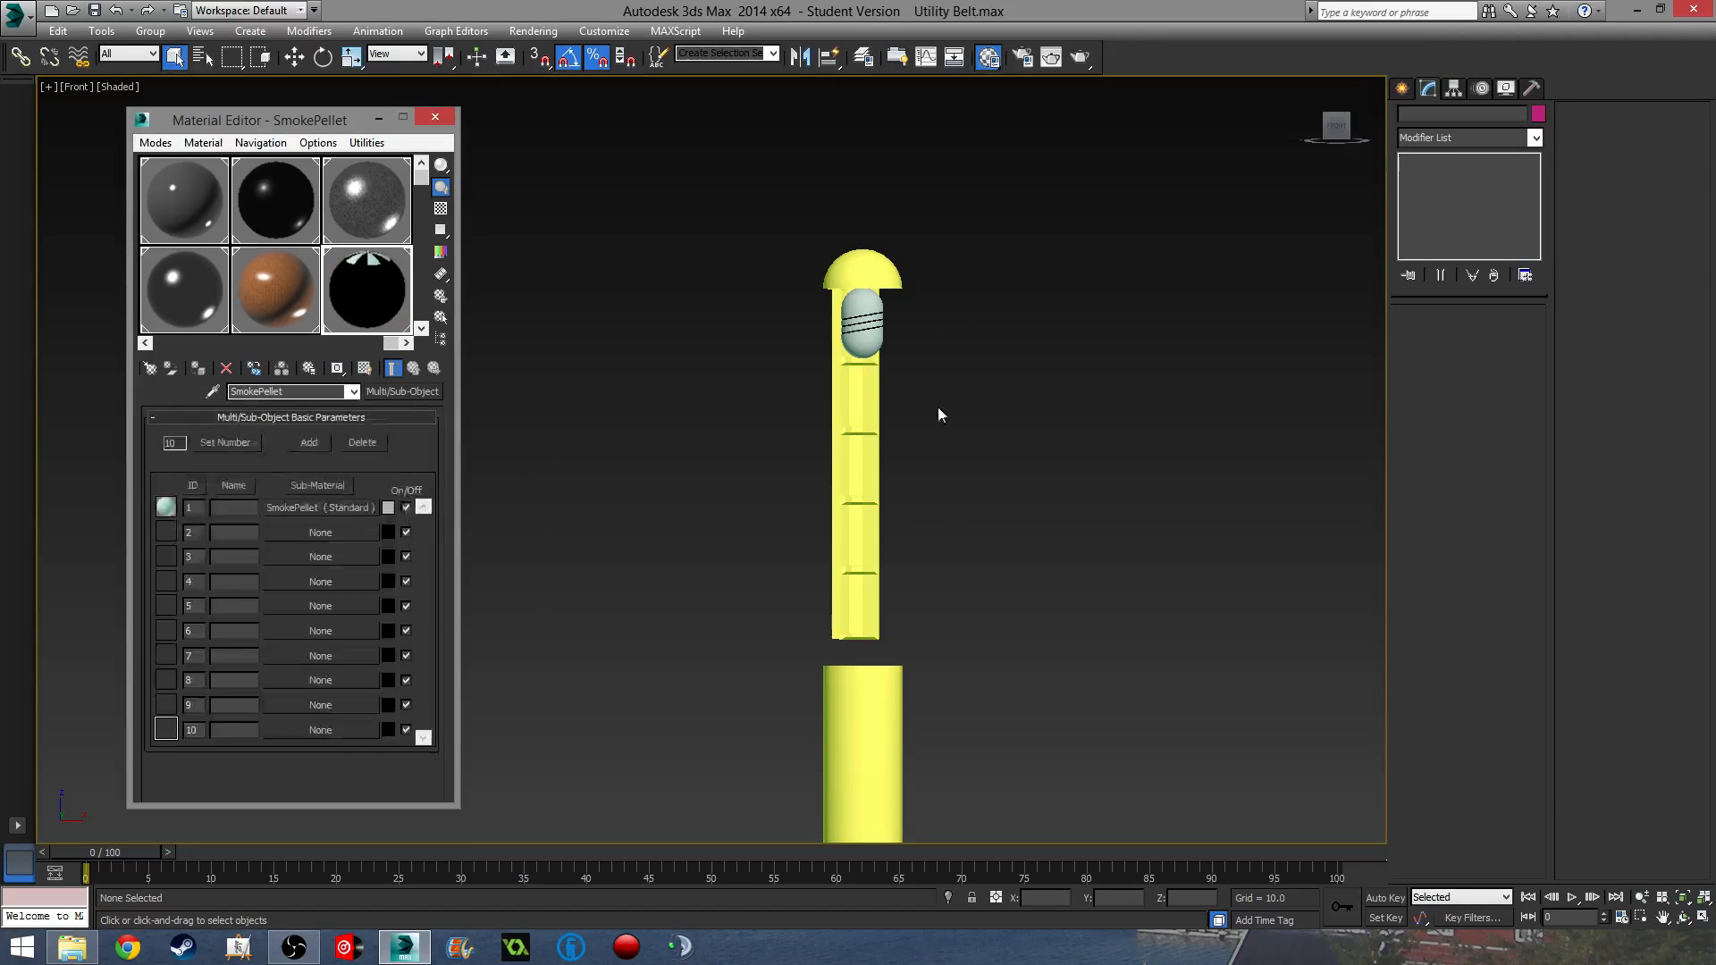
scroll(854, 295, up, 10)
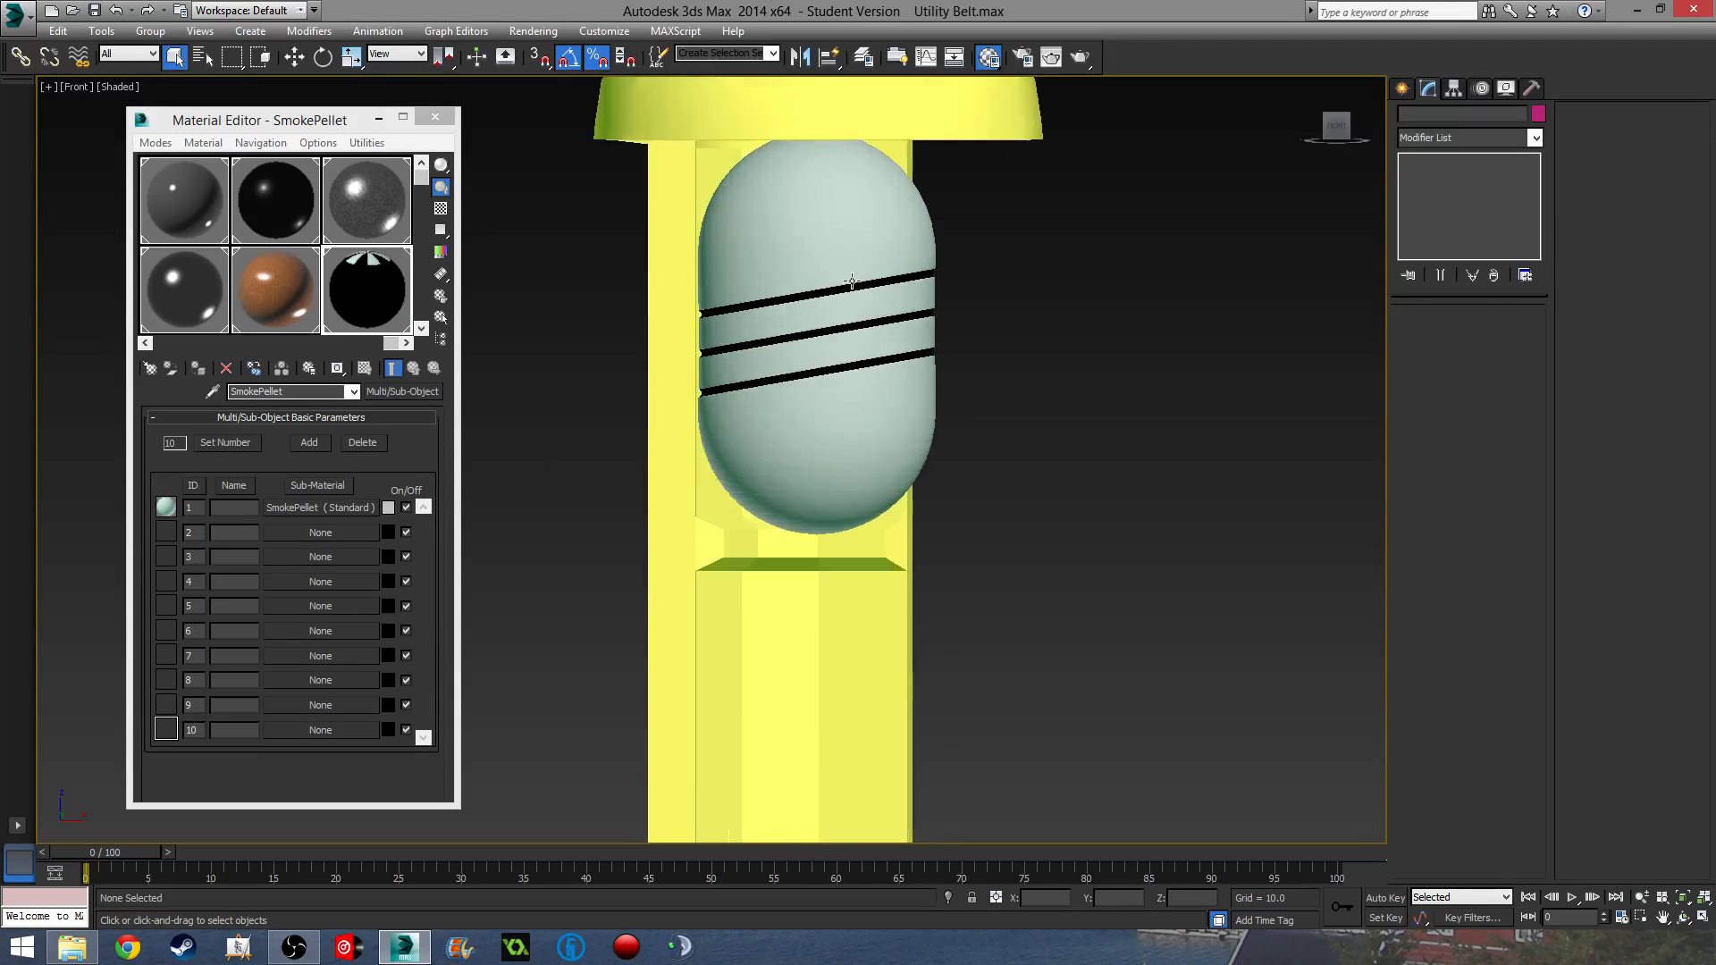
scroll(852, 282, up, 3)
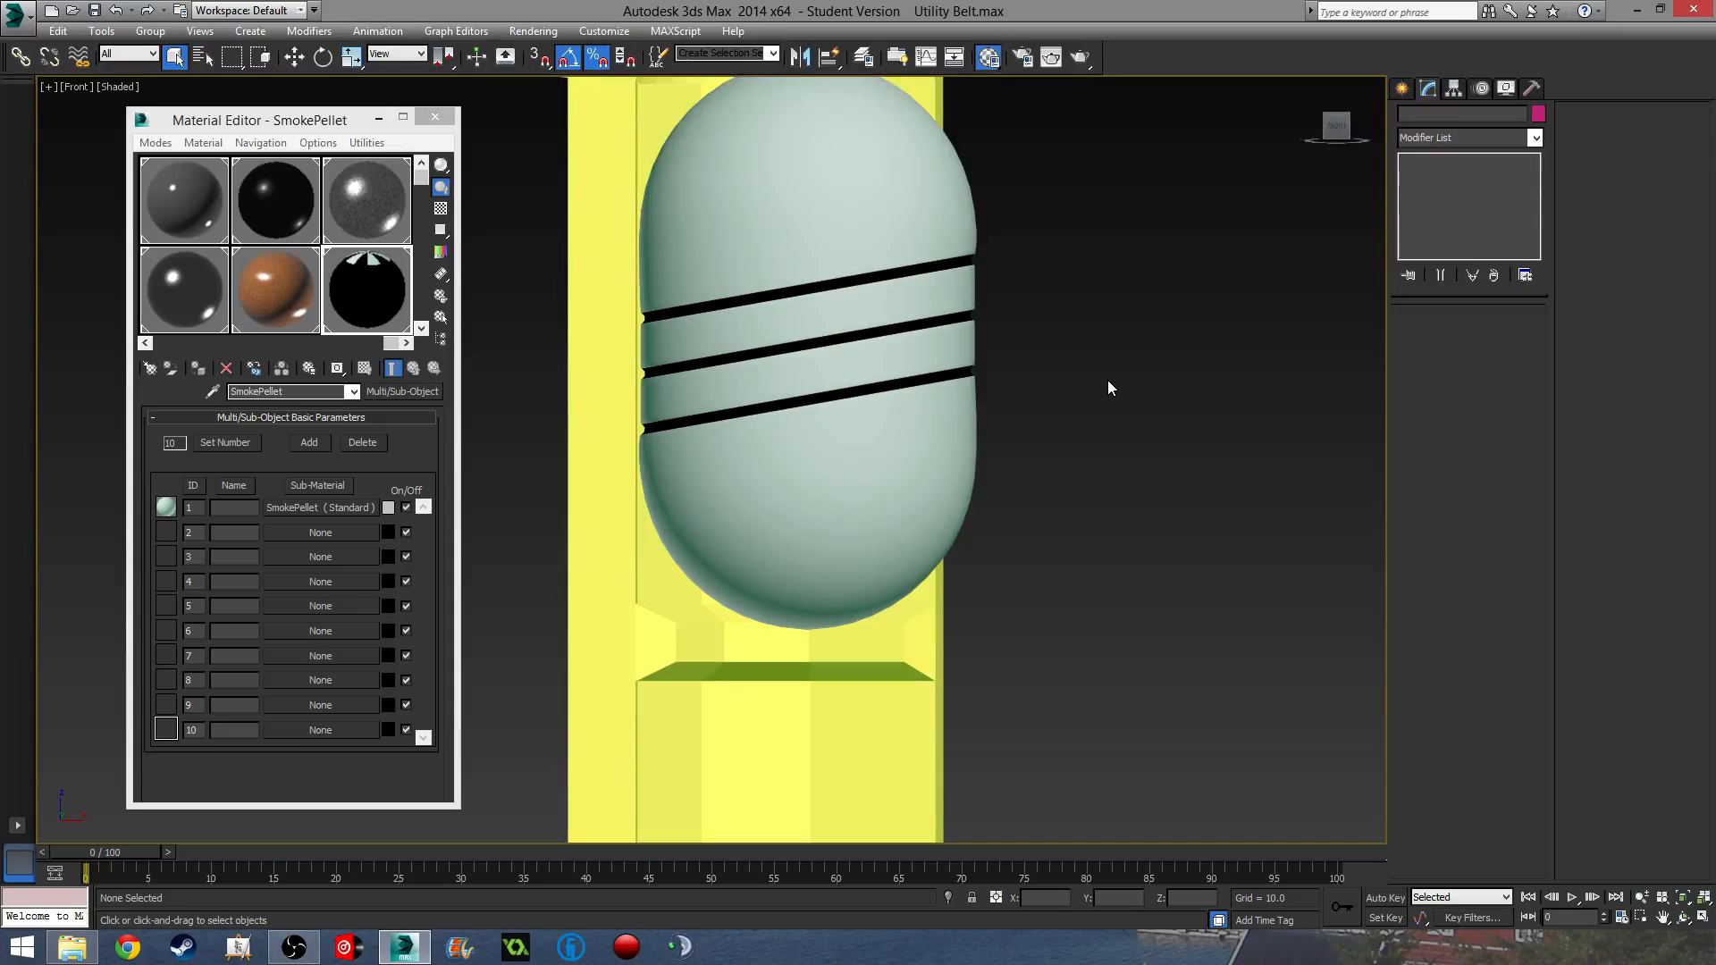
- Replace SmokePellet's sub-material 1 with the aluminum library material Anodized - Subtle Dark Bronze Satin
click(357, 513)
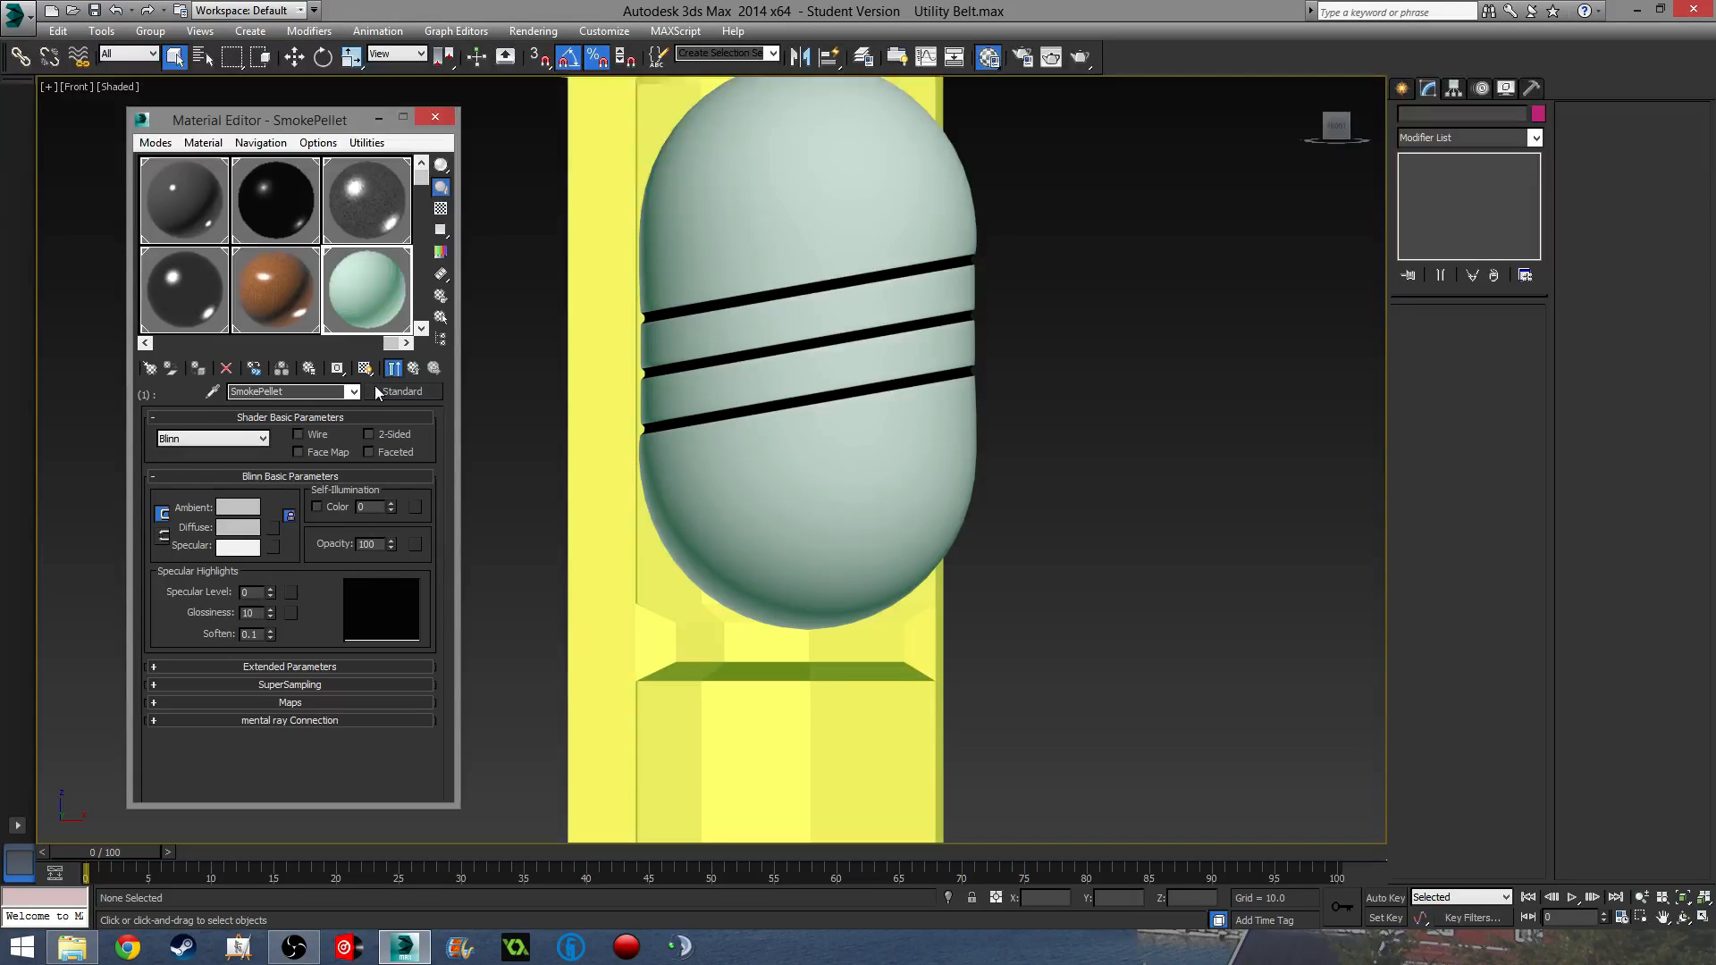
click(400, 392)
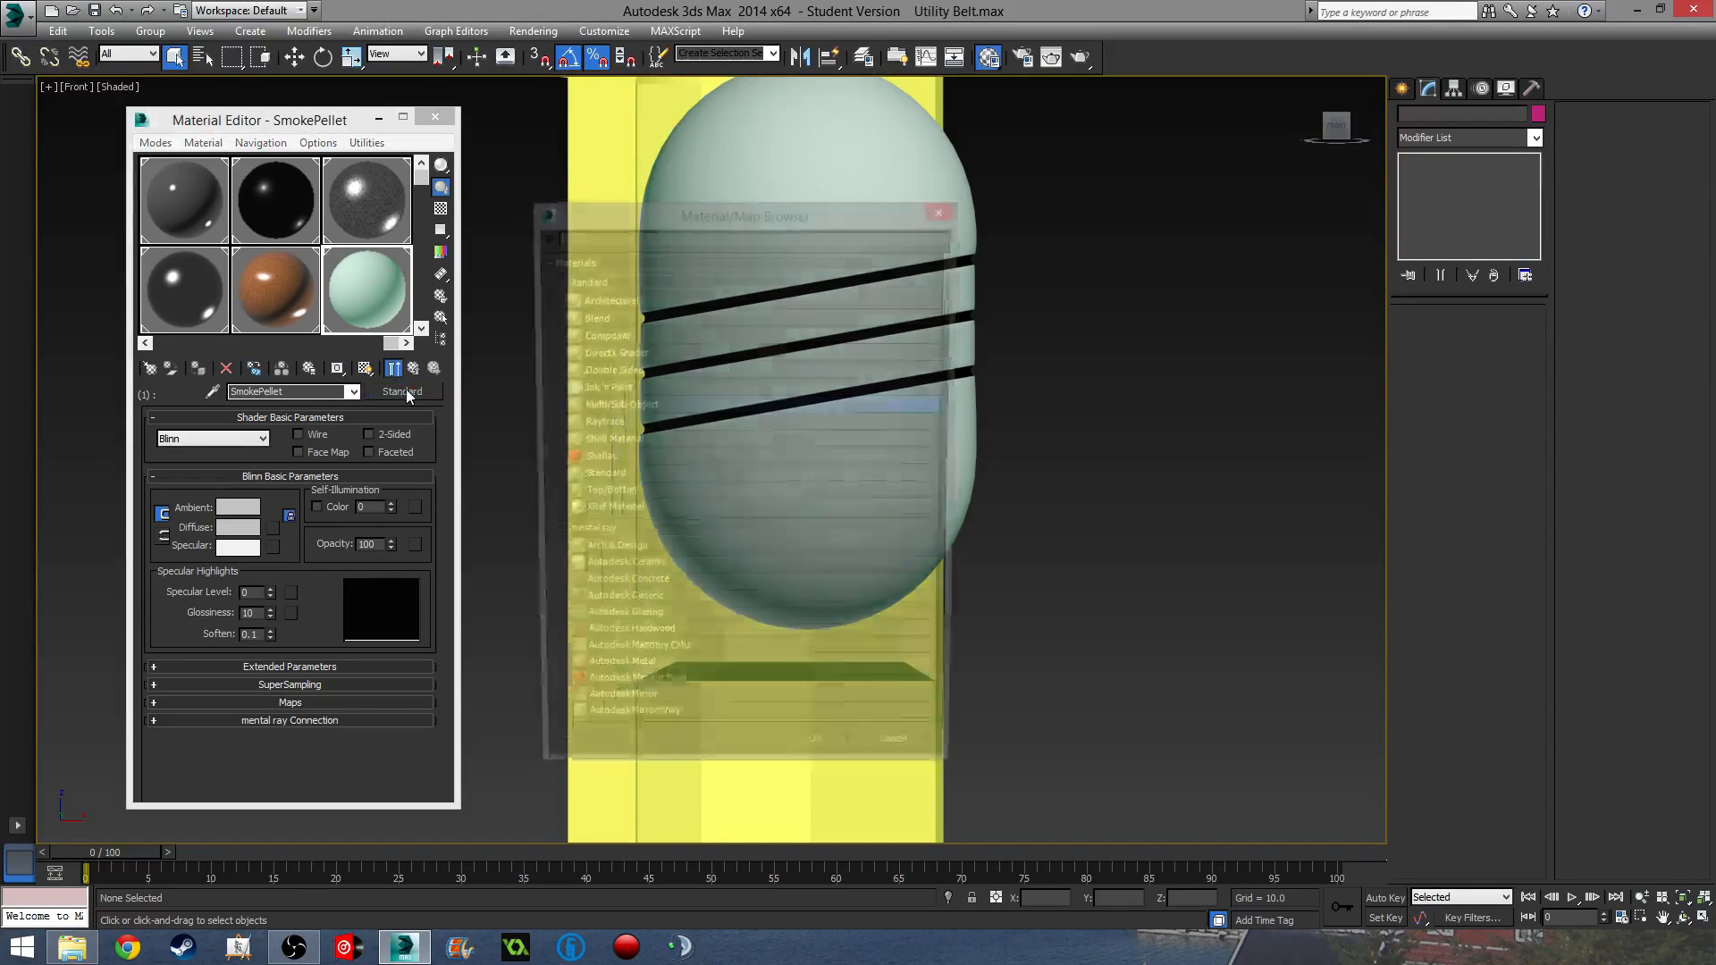
scroll(676, 415, down, 1)
scroll(675, 415, down, 15)
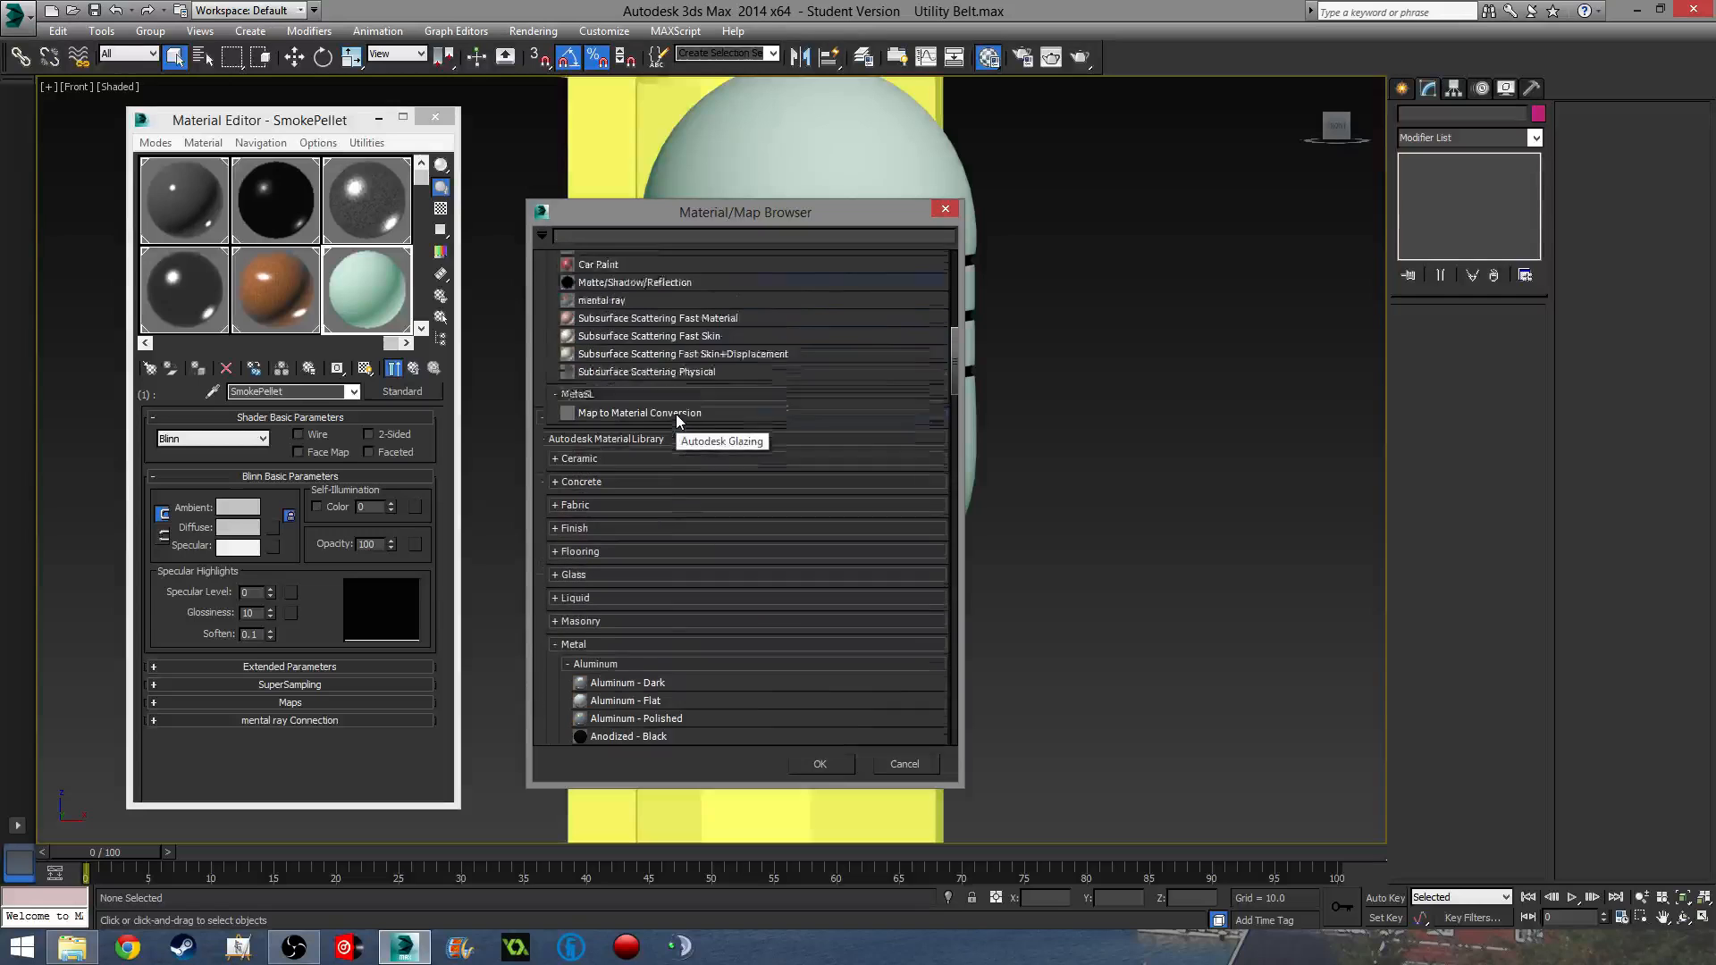
scroll(677, 416, down, 4)
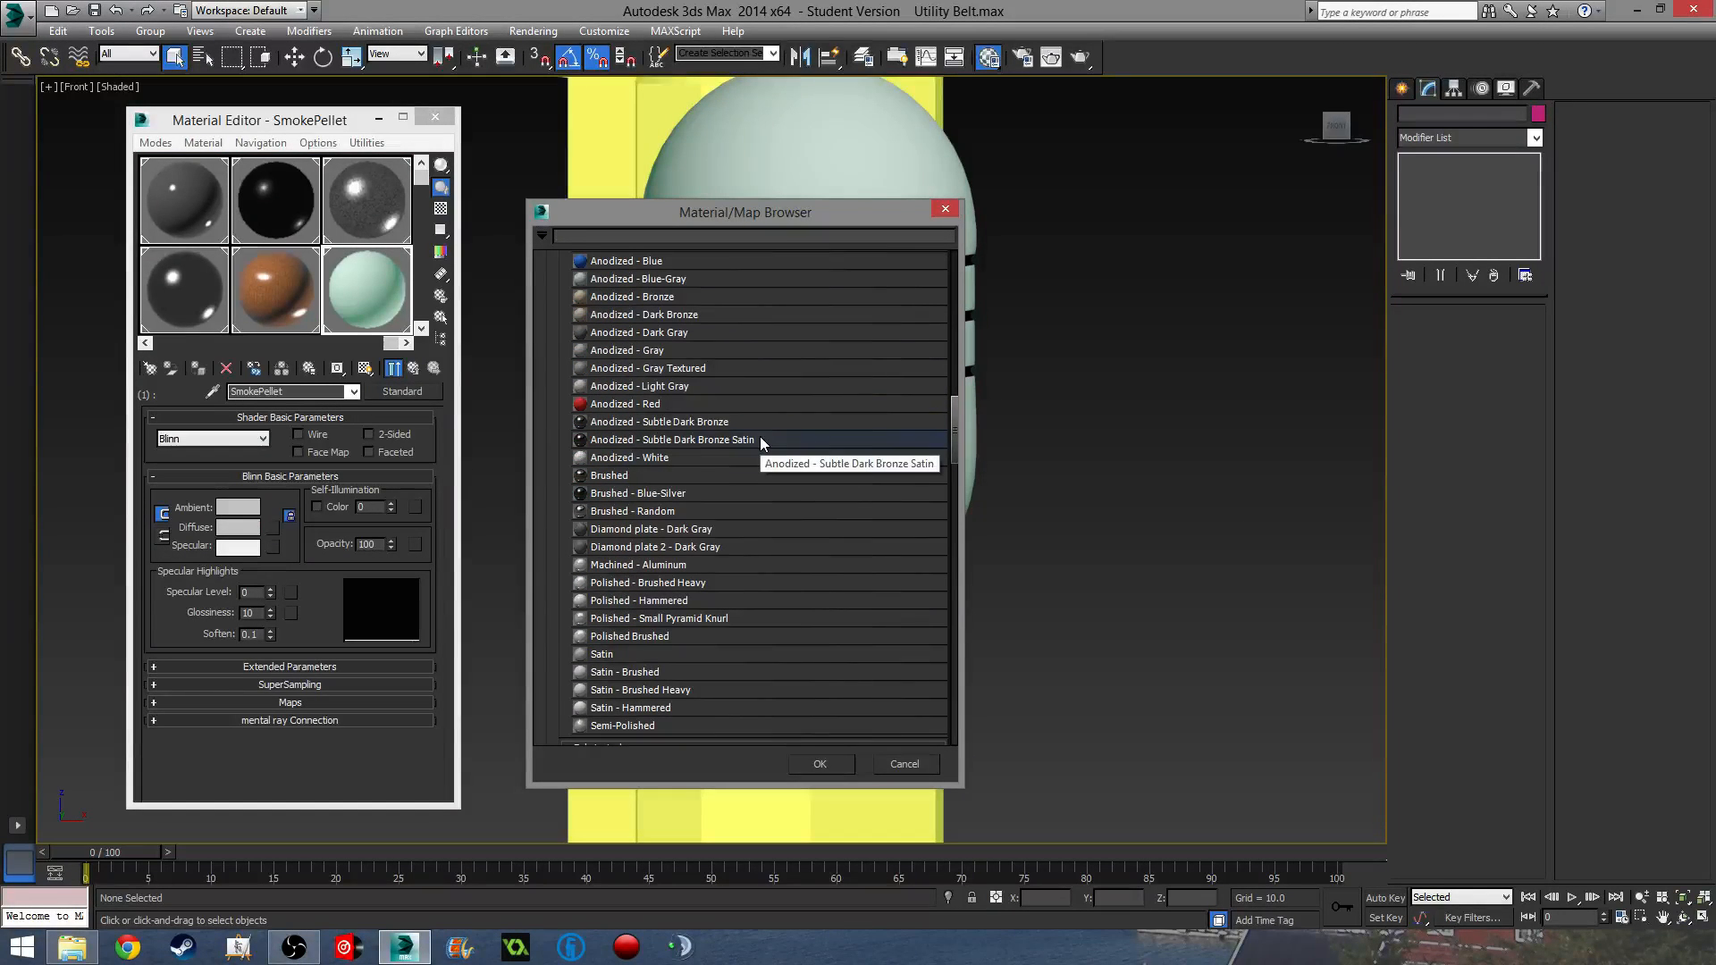
scroll(761, 441, down, 2)
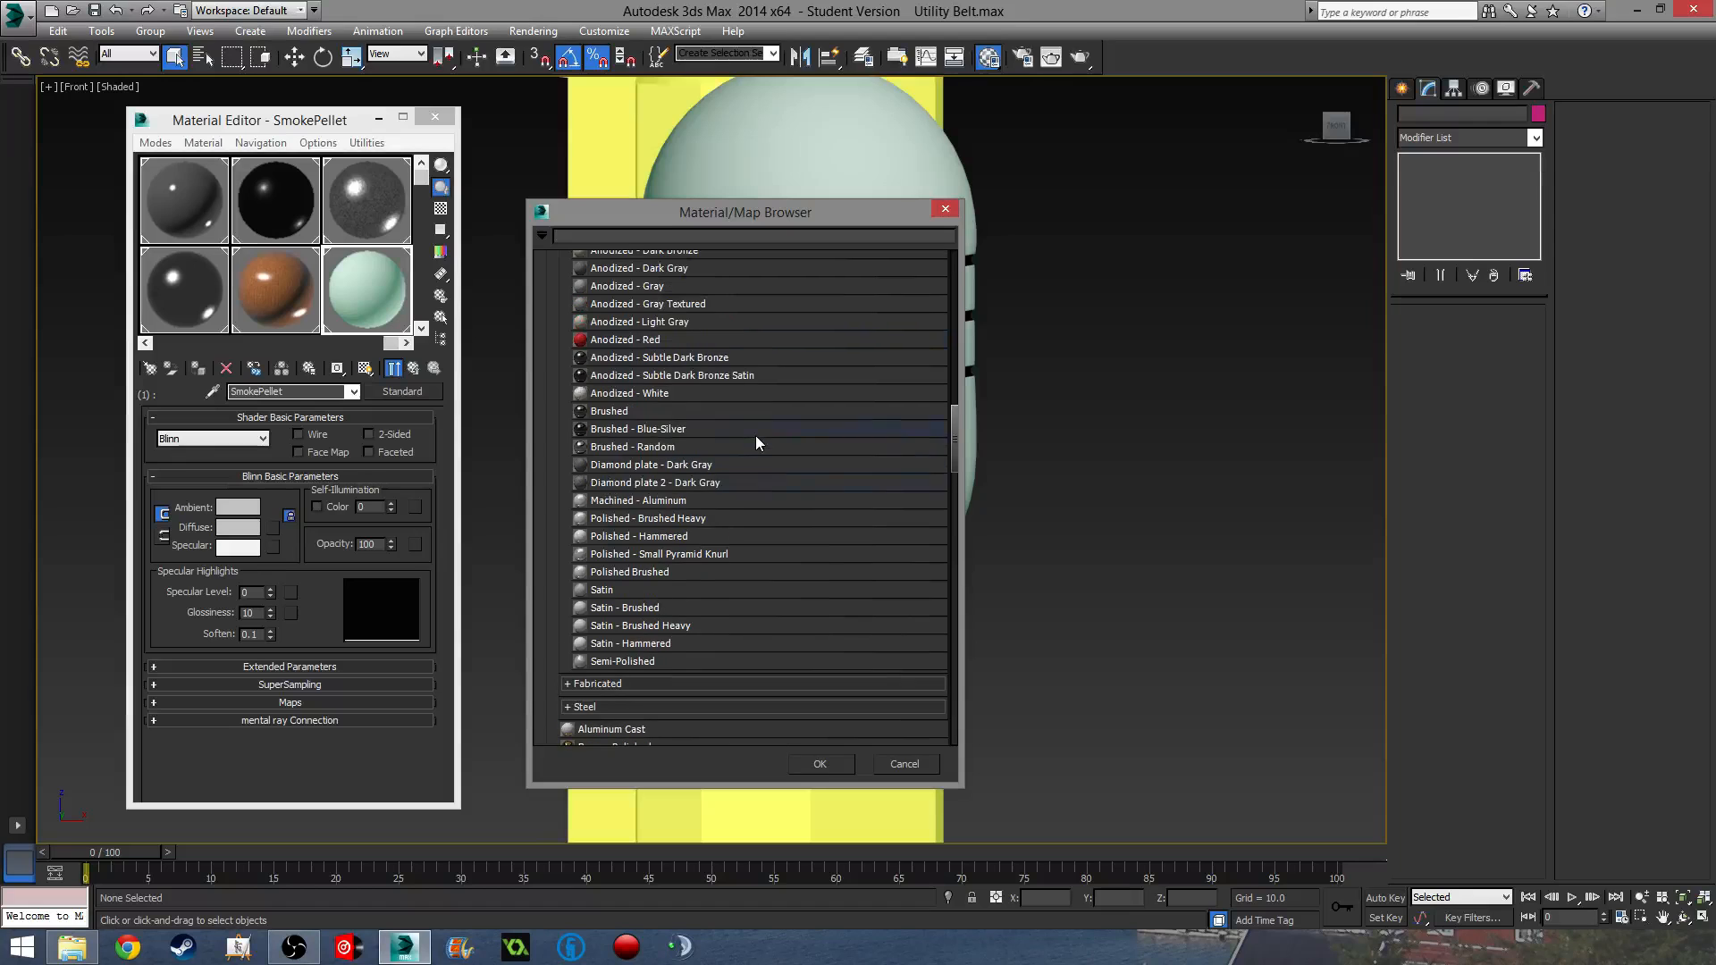
double_click(740, 376)
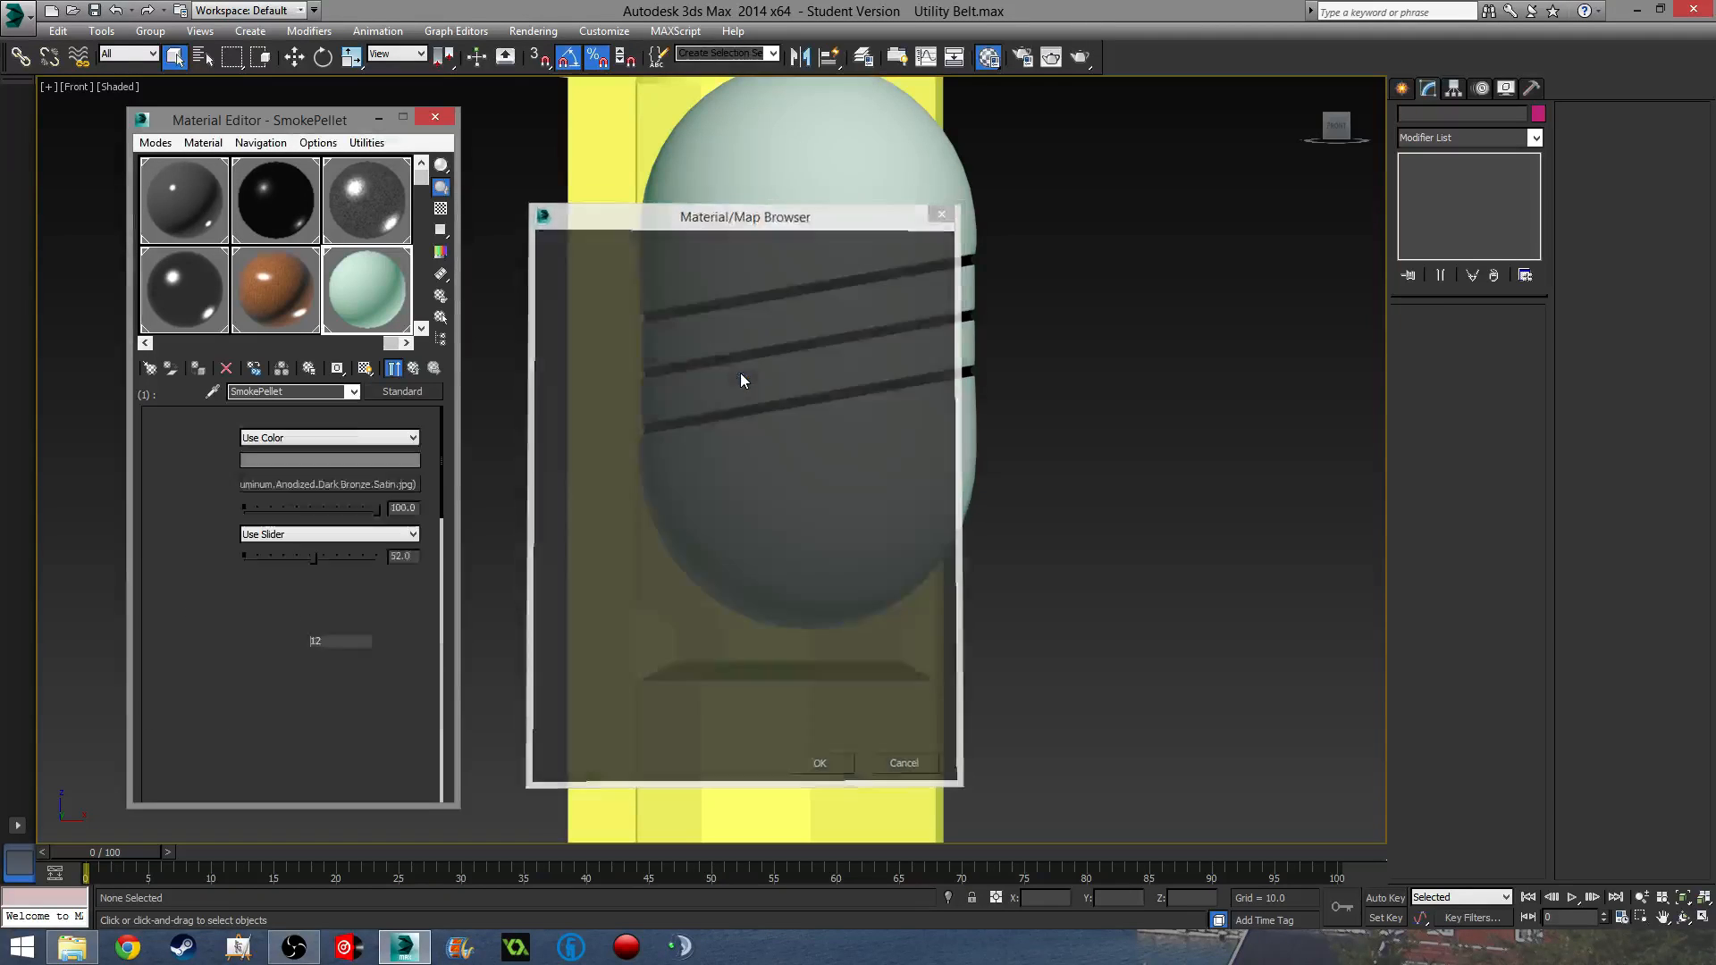
- Test-render the front view to check the pill capsule's dark satin finish, and close the render
middle_drag(728, 441, 731, 503)
key(shift+q)
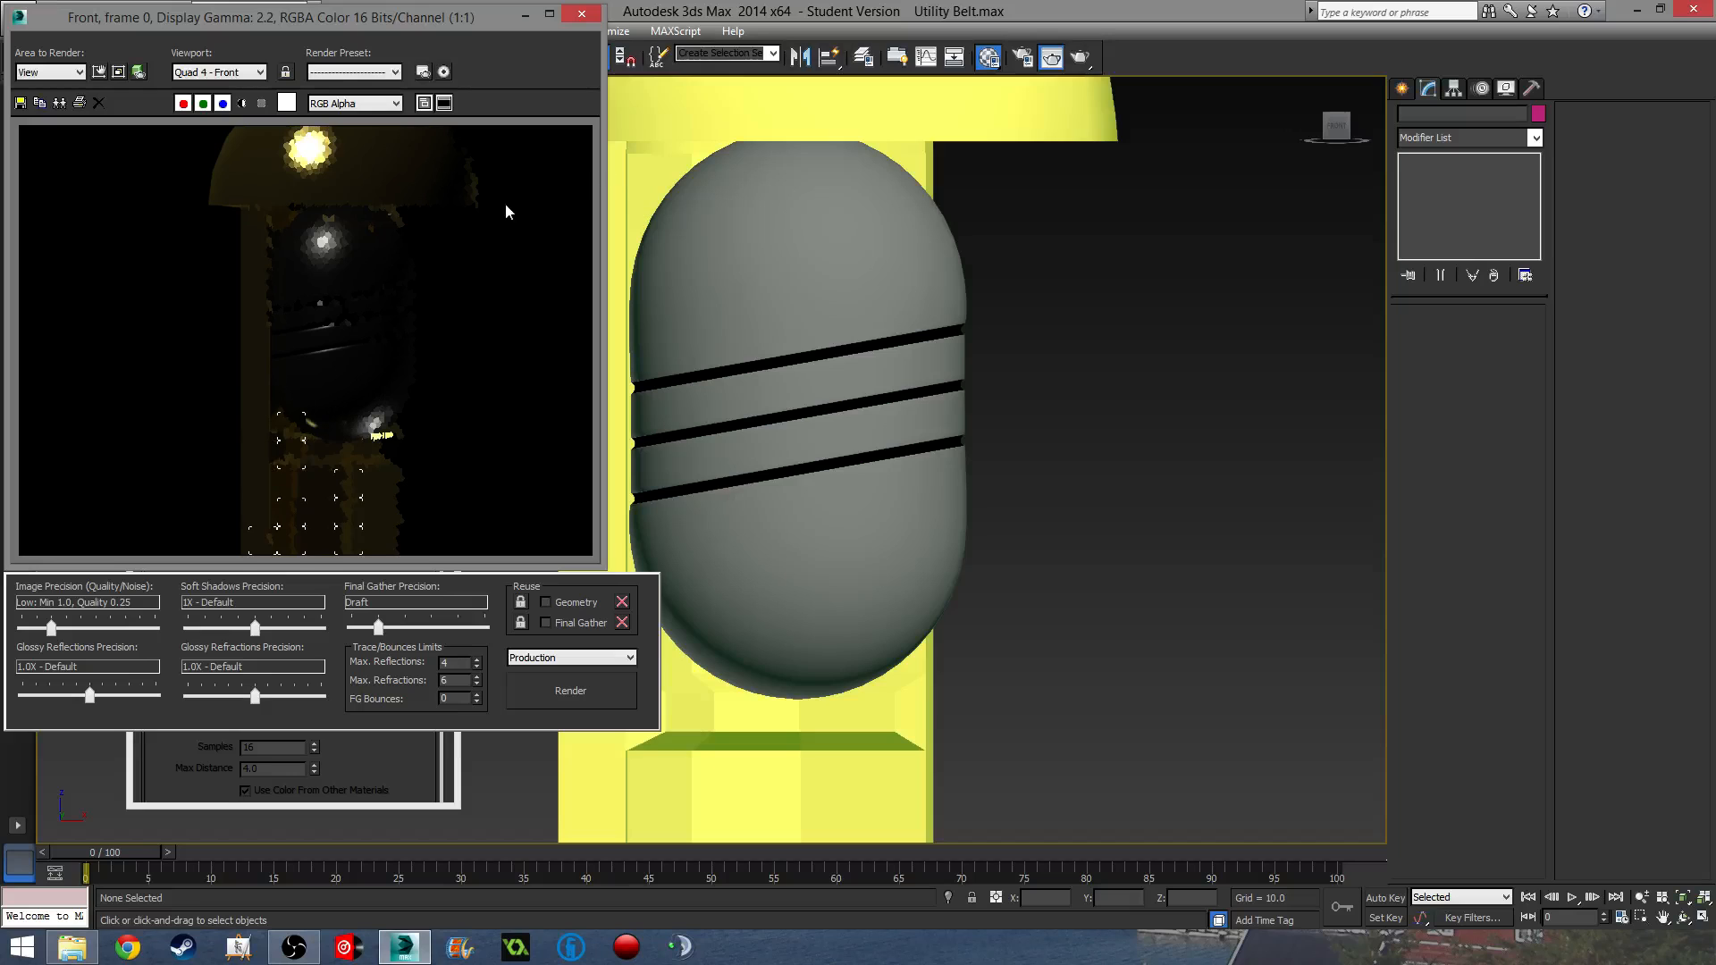
click(584, 18)
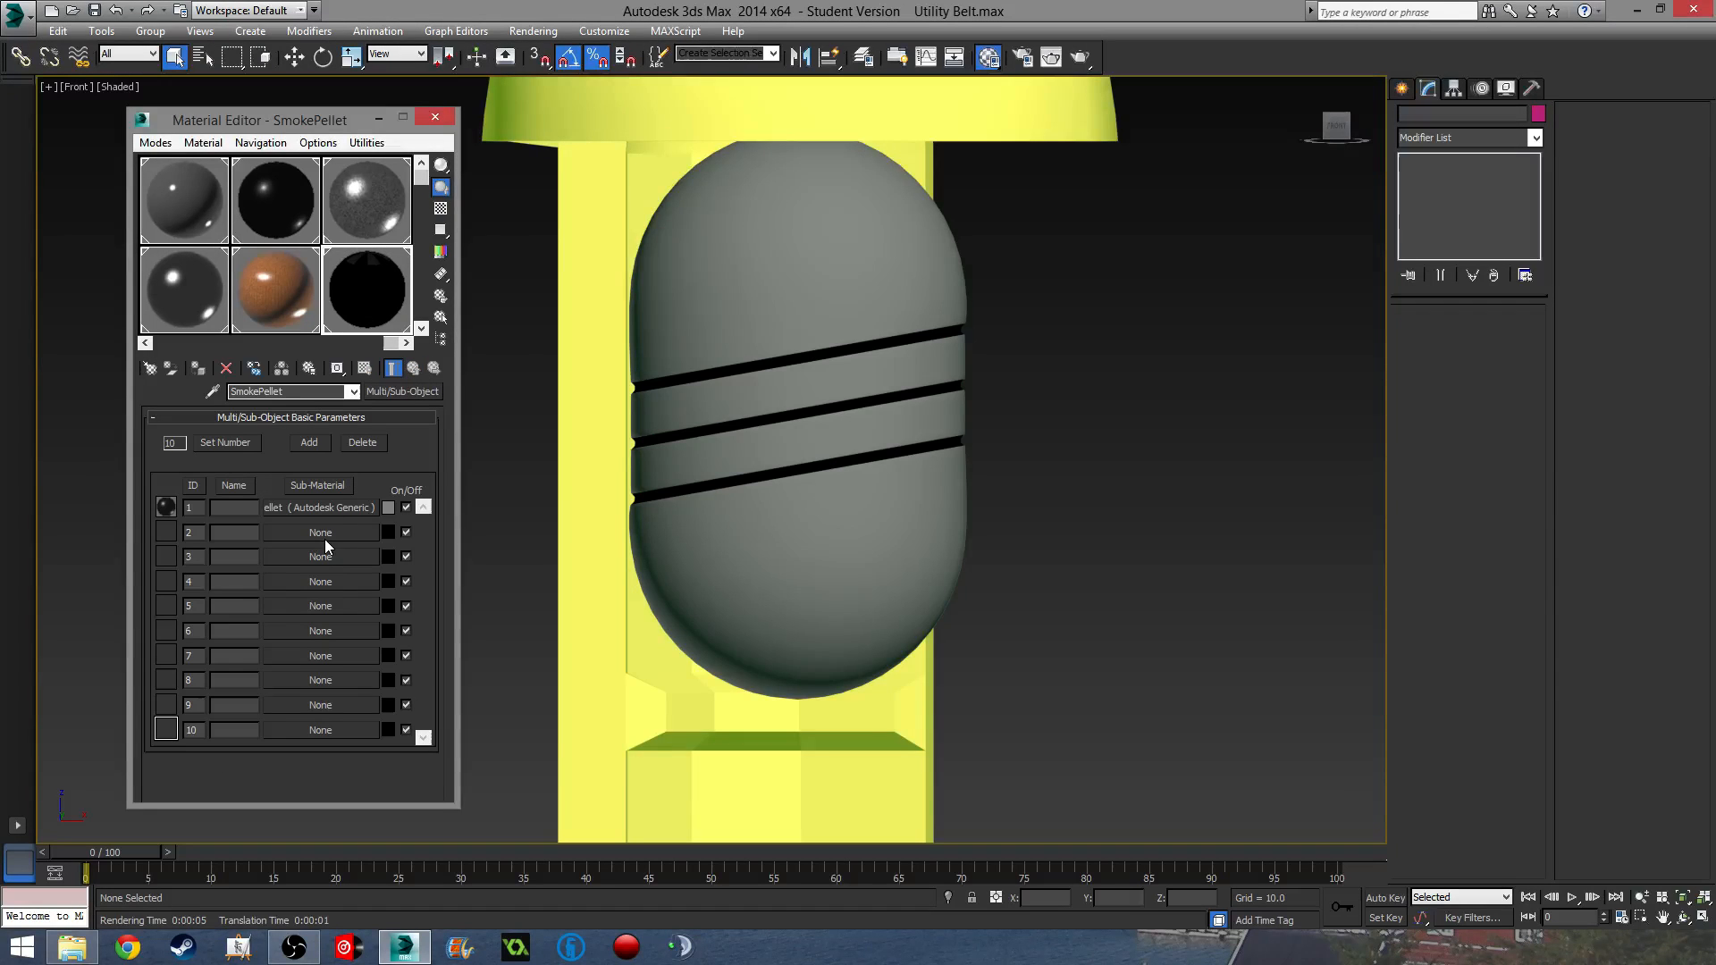
- Assign the plastic library material LED - Red On to SmokePellet's sub-material 2 for the pill grooves
click(324, 539)
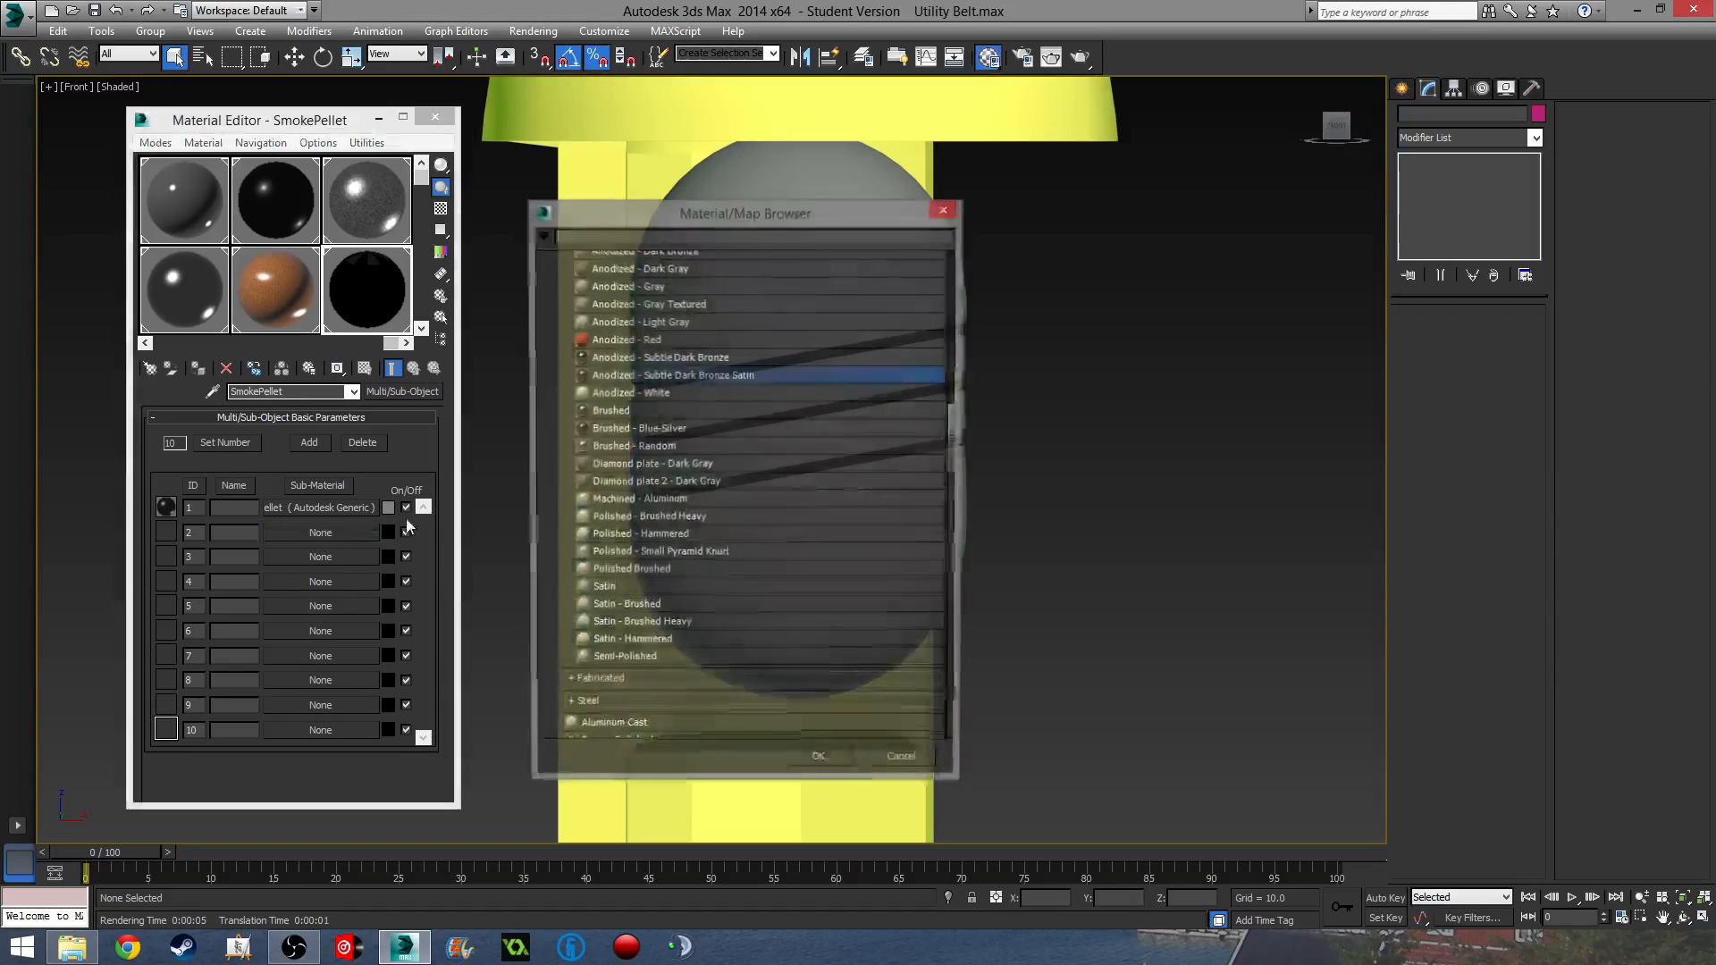
scroll(715, 490, up, 5)
scroll(594, 366, up, 1)
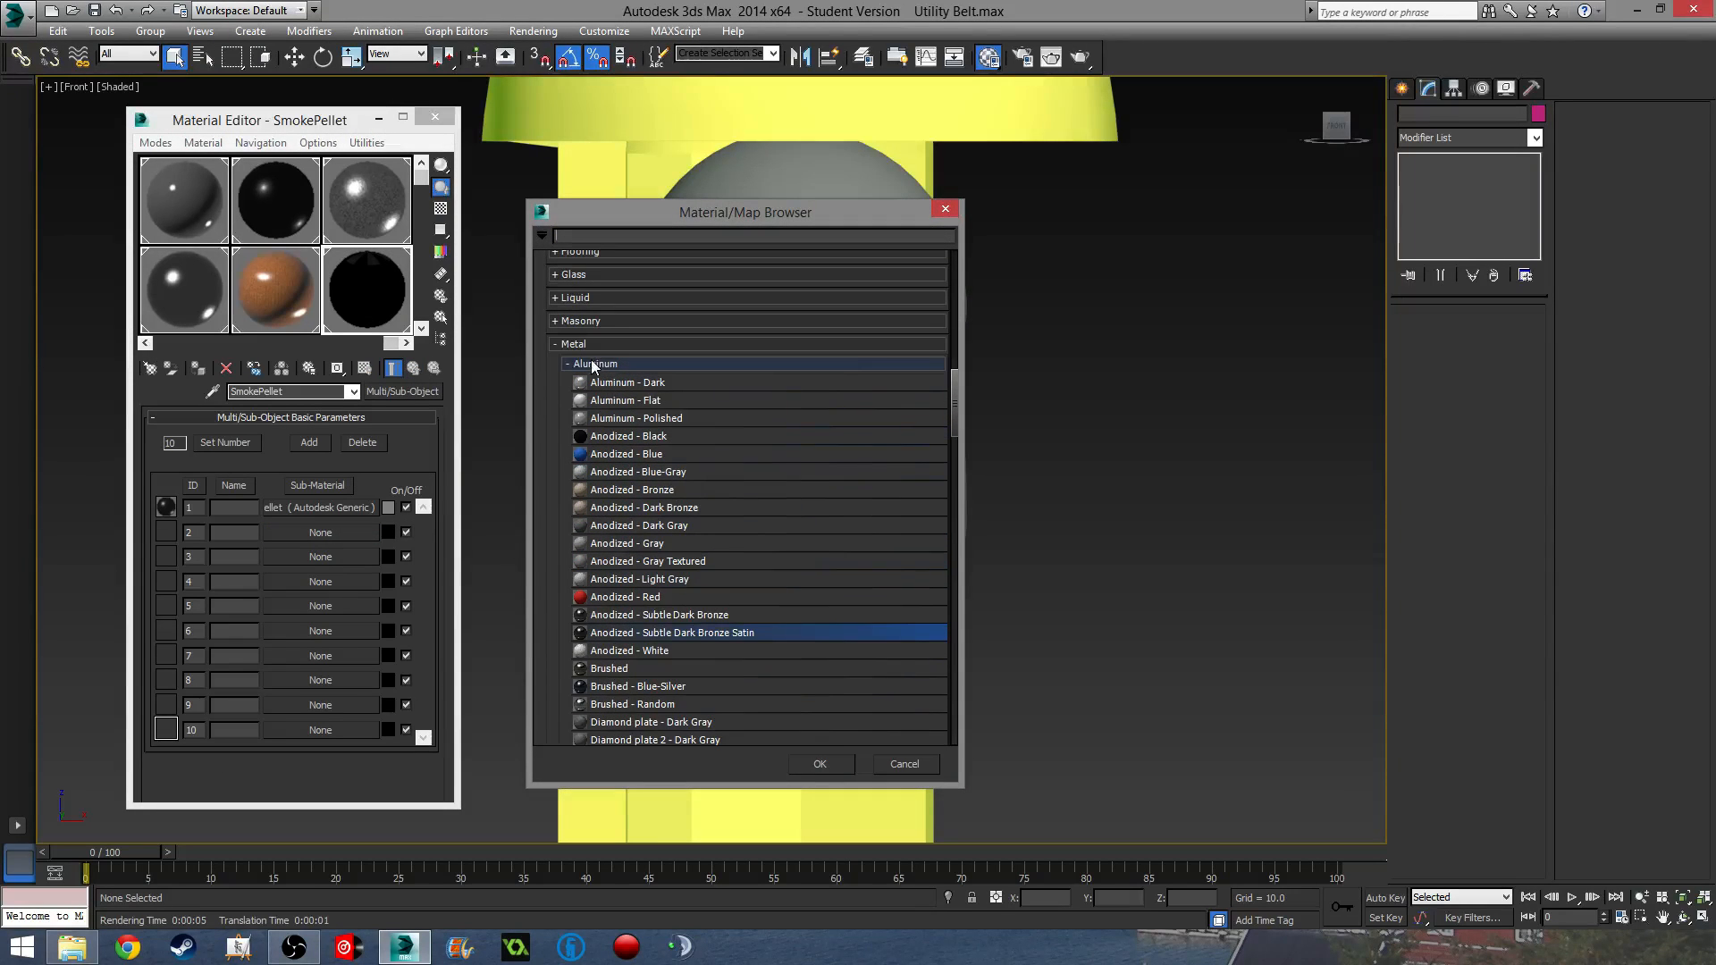
click(567, 364)
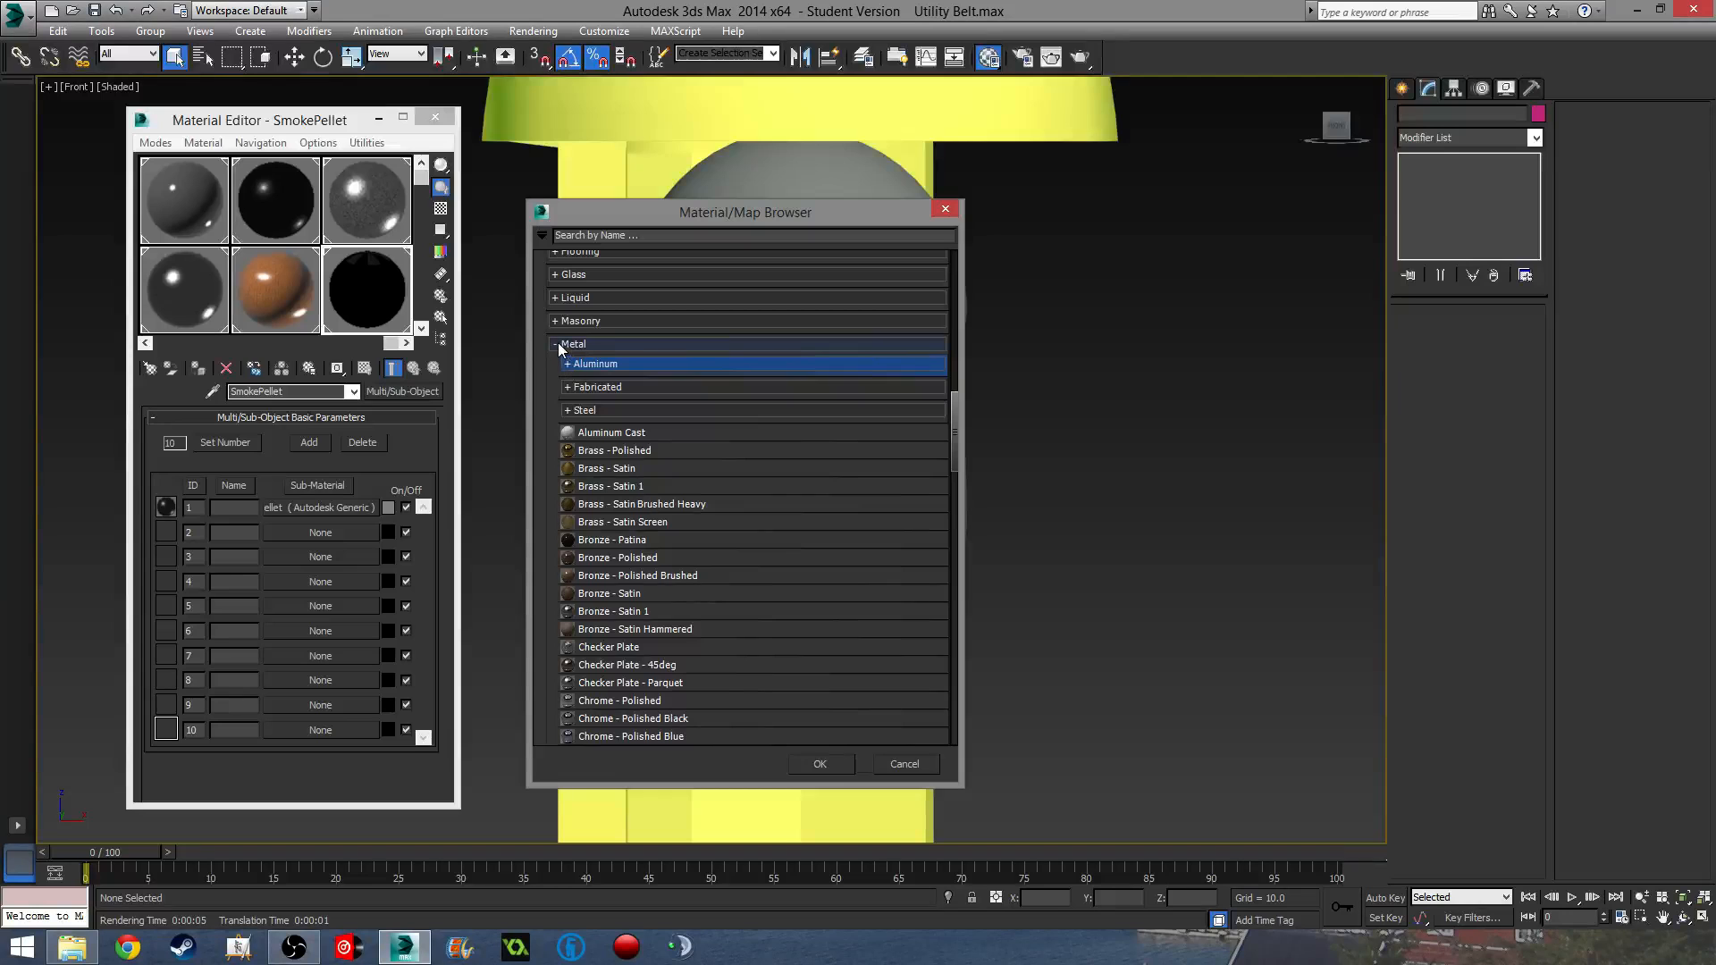
click(556, 344)
scroll(670, 487, down, 1)
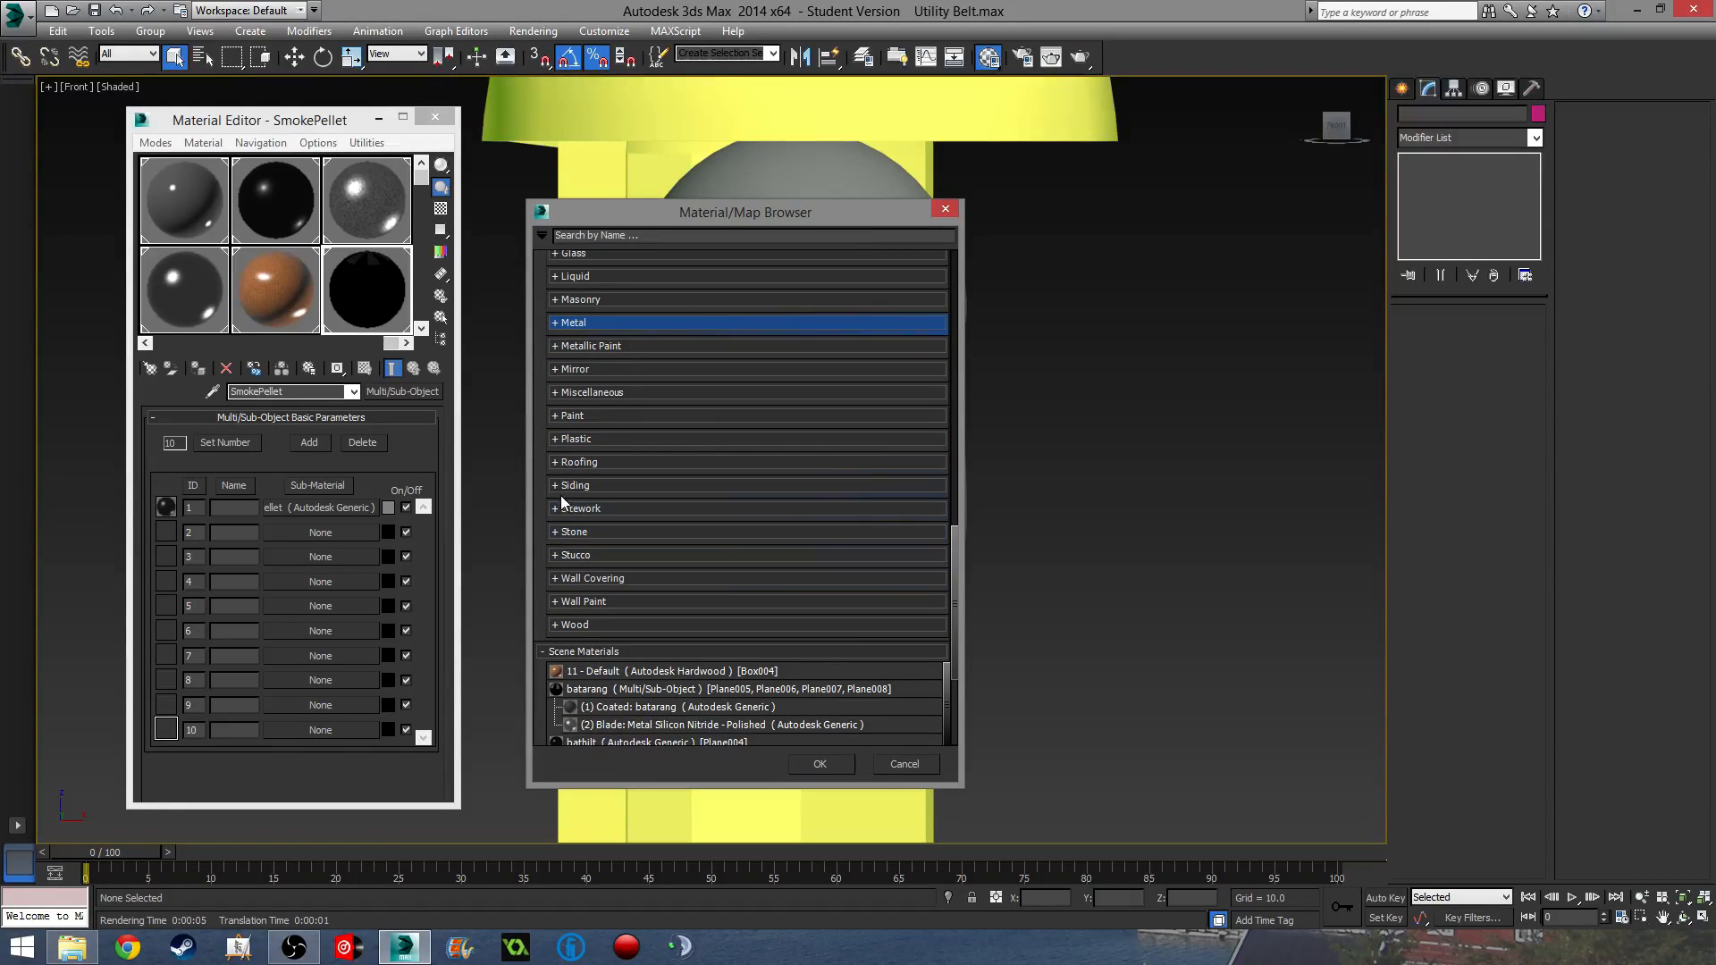
click(556, 439)
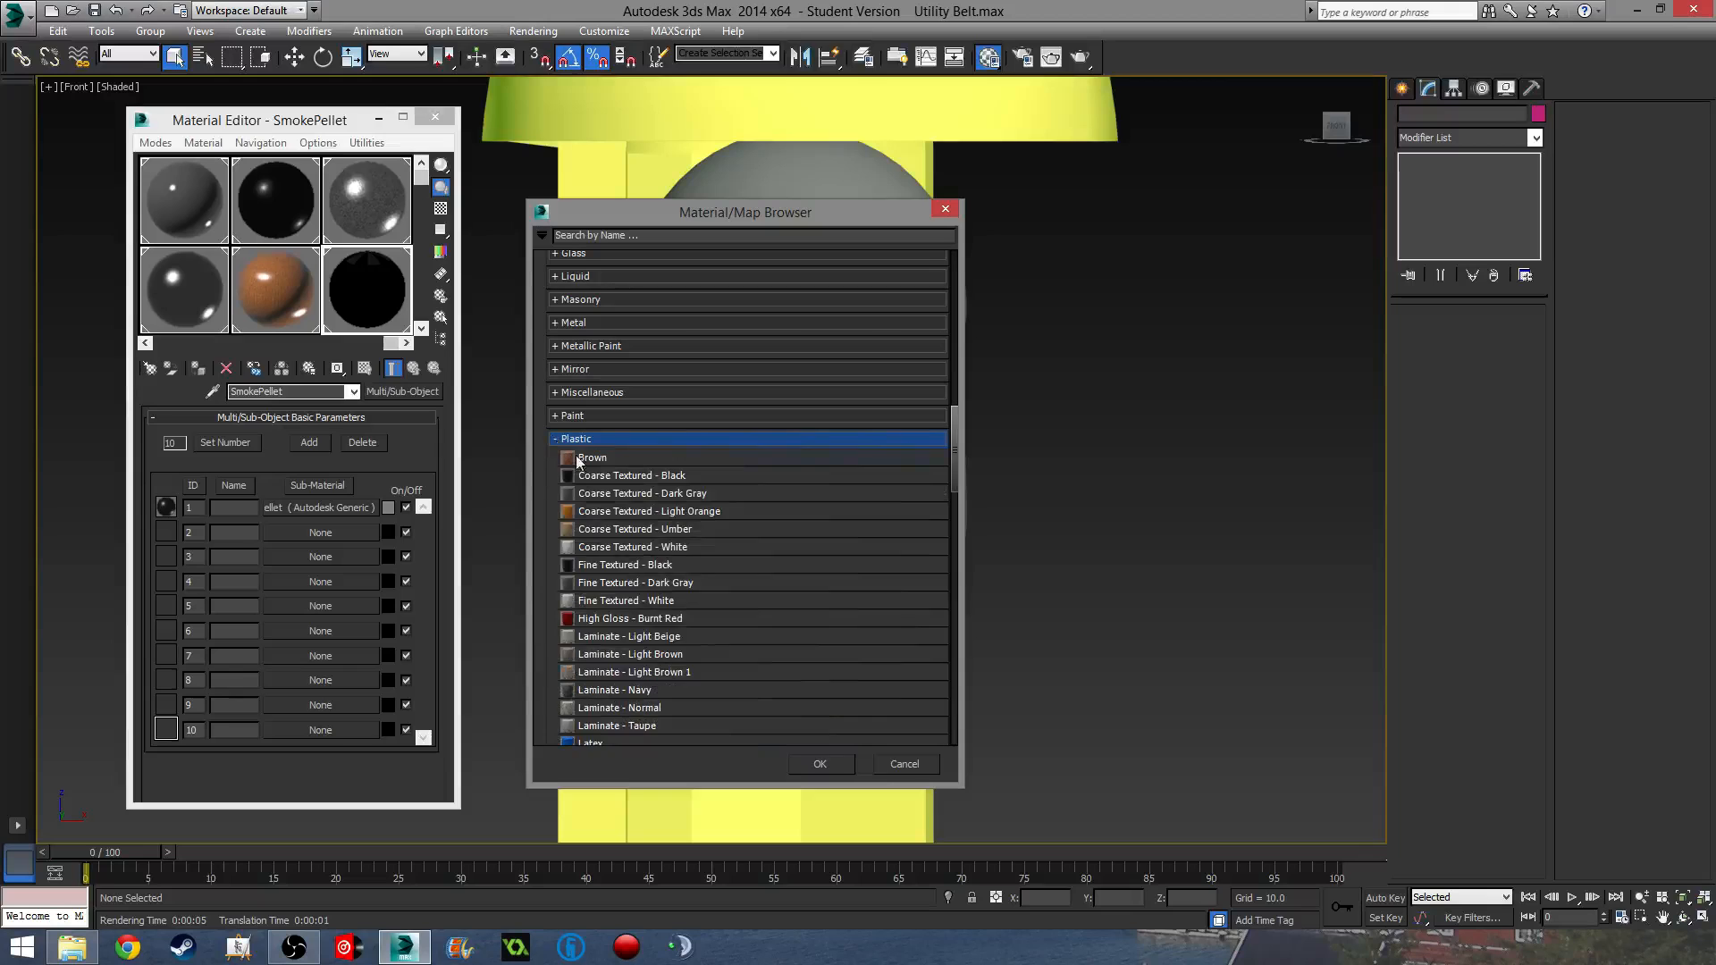
scroll(738, 569, down, 3)
scroll(740, 569, down, 2)
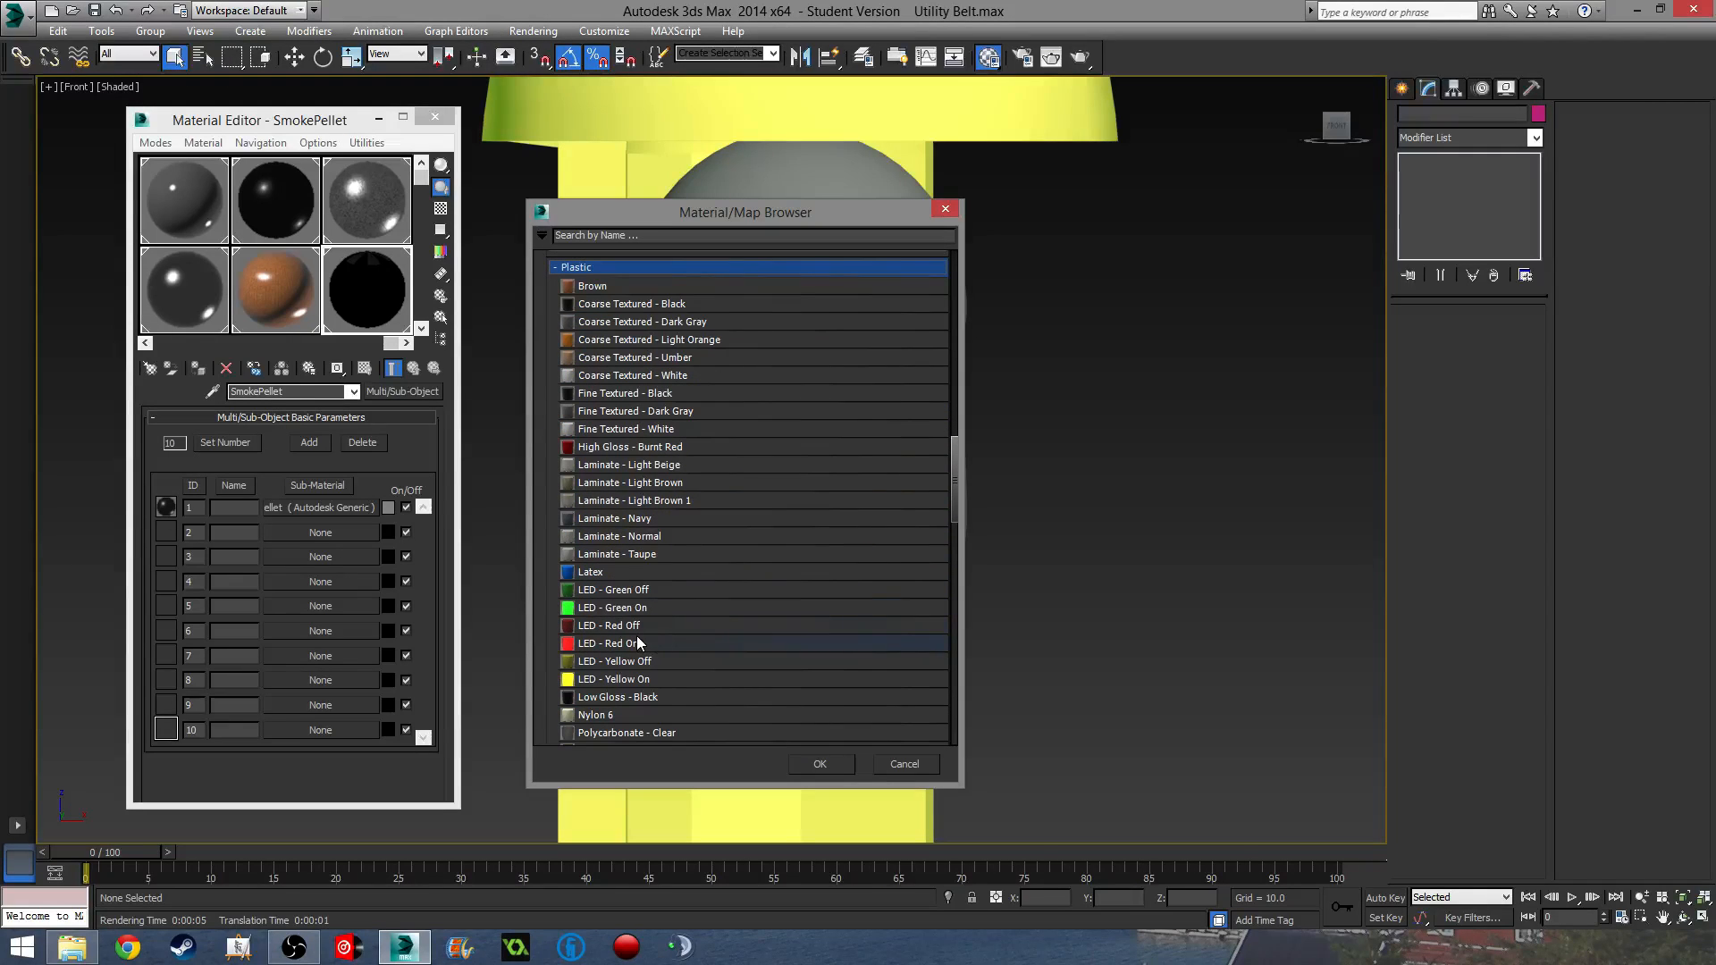
double_click(638, 646)
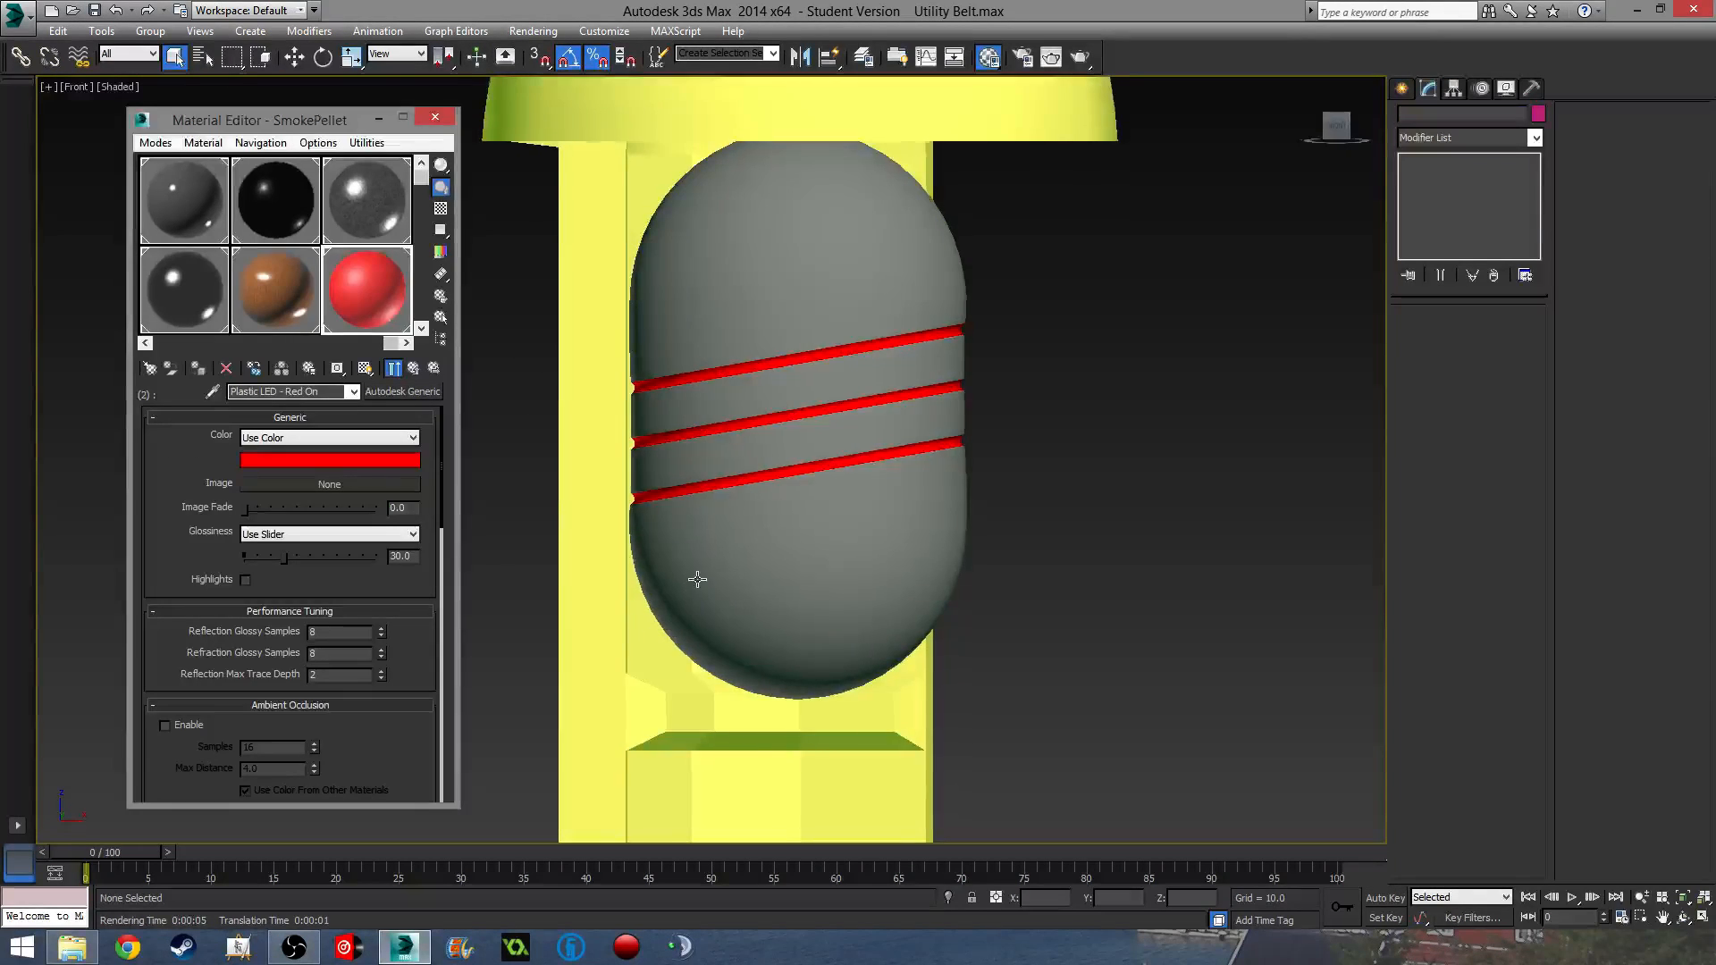
- Test-render the front view to check the red grooves, and close the render and the Material Editor
middle_drag(697, 580, 699, 611)
key(shift+q)
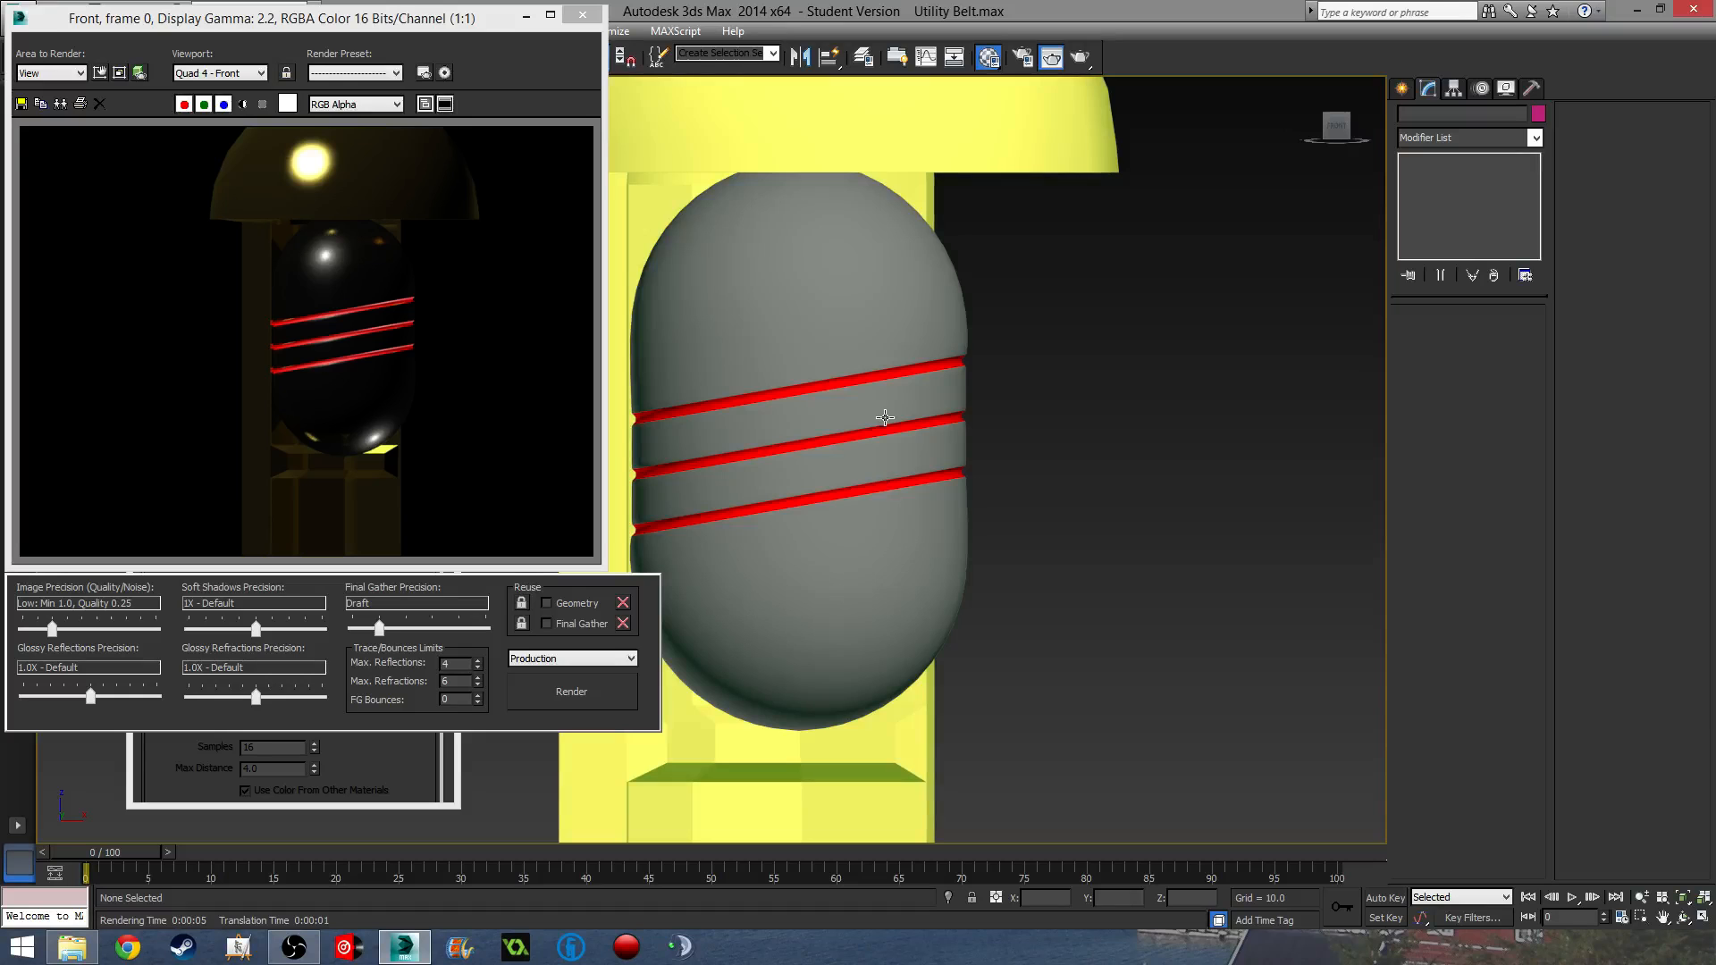
click(582, 14)
scroll(593, 409, down, 4)
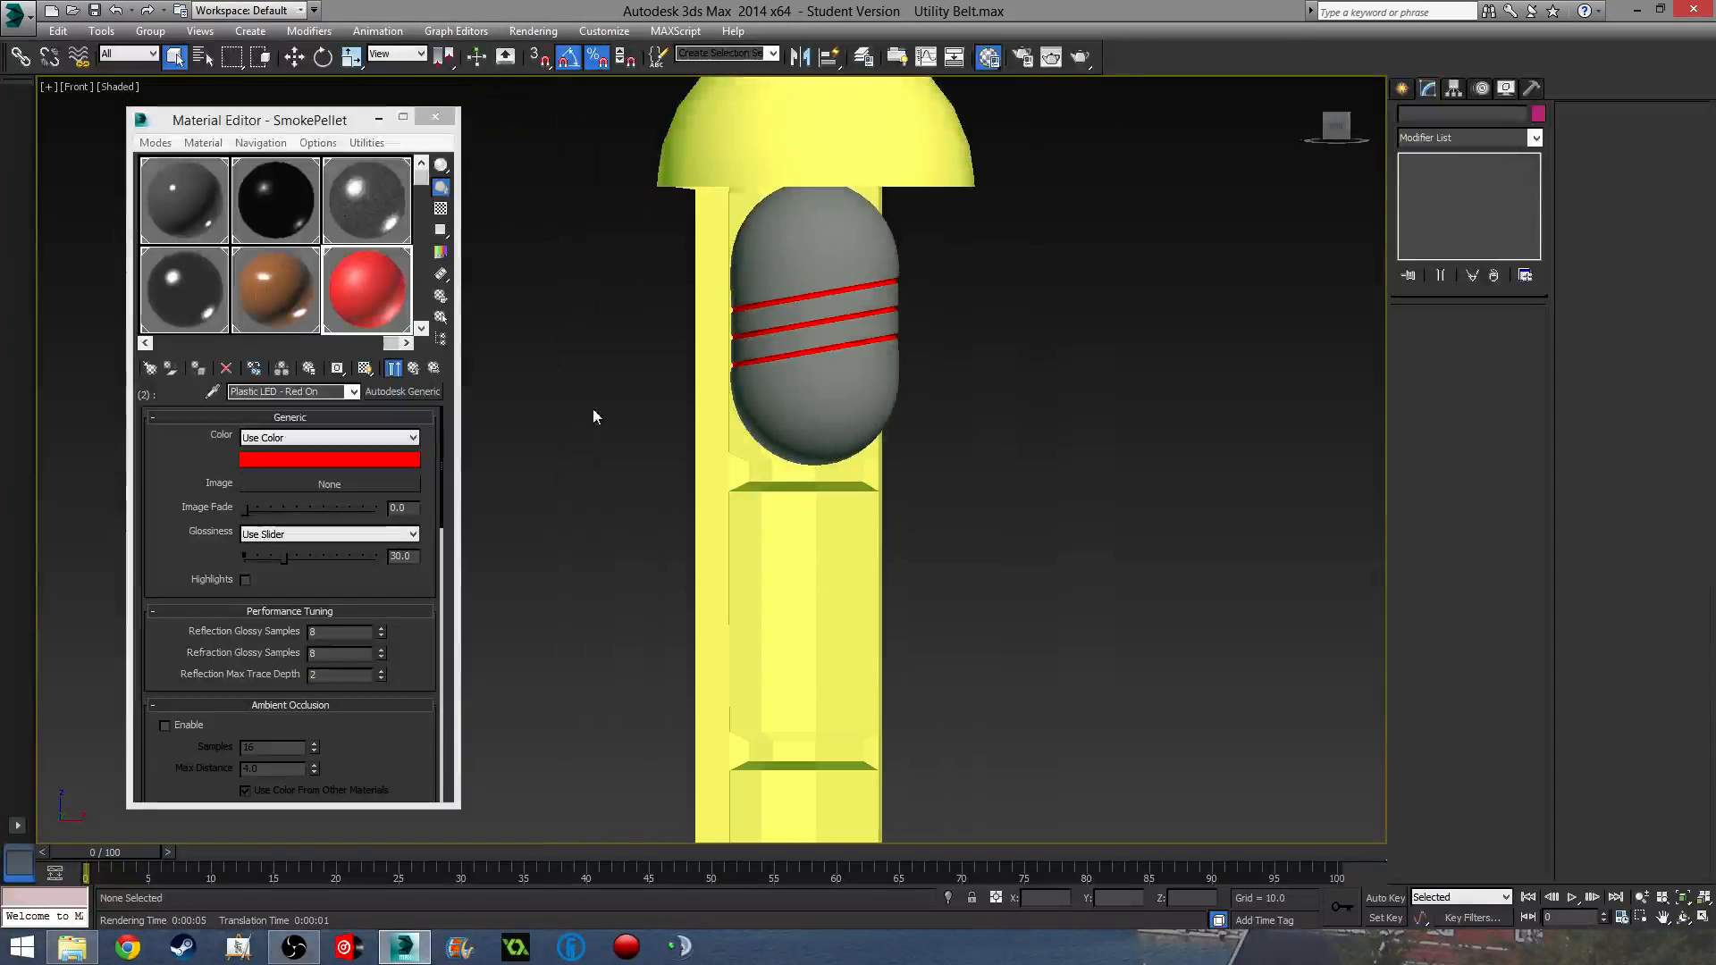
click(435, 117)
- Clone the pill capsule straight down into the strip's second compartment as a single copy
click(806, 252)
middle_drag(982, 390, 981, 389)
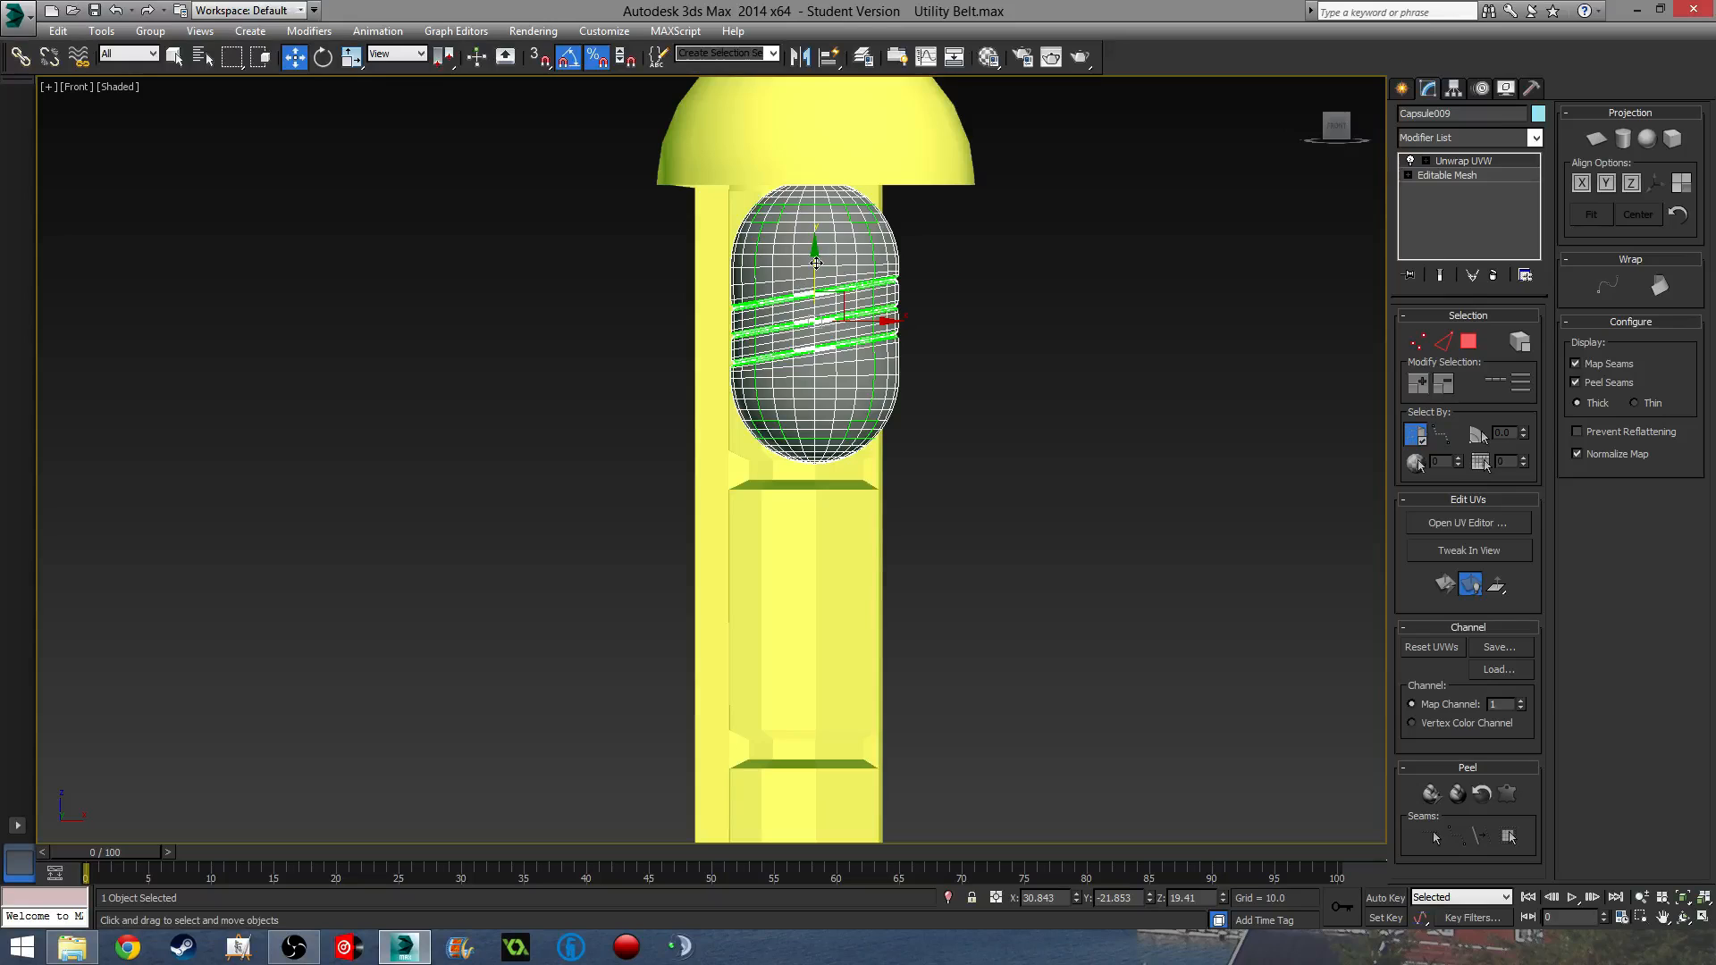
shift+drag(809, 262, 806, 553)
click(861, 551)
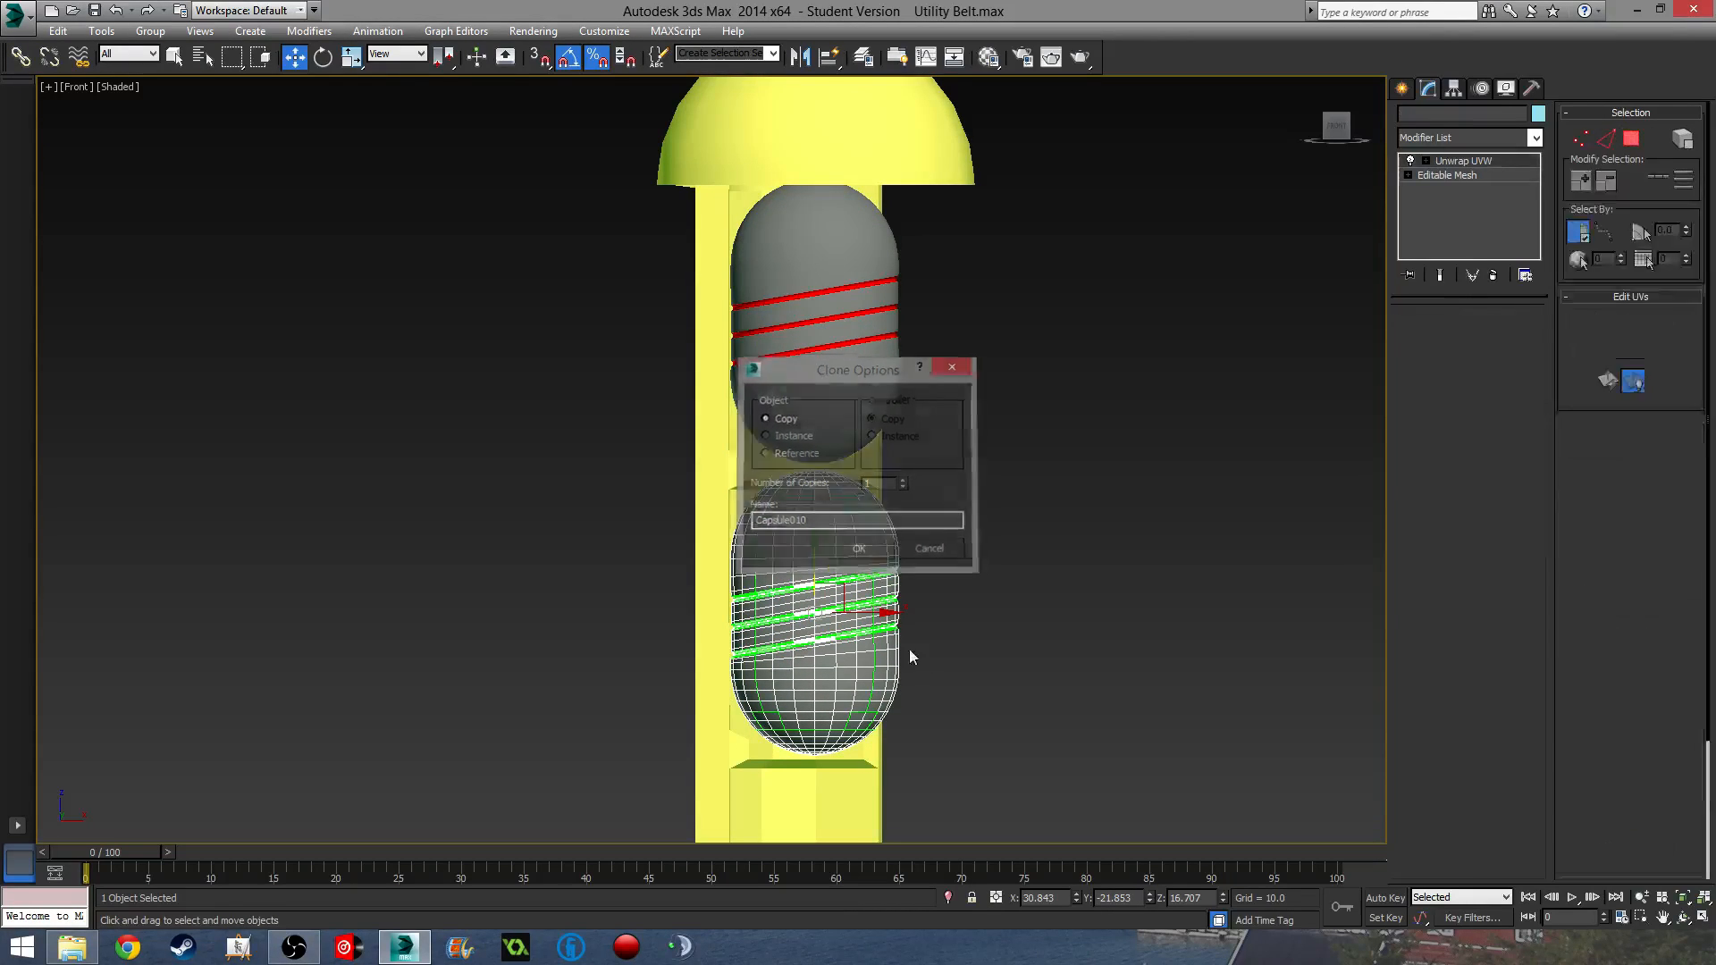
- Lower the domed lid with its strip and both pill capsules into the container tube, leaving the upper pill exposed, and clear the selection
middle_drag(920, 640, 911, 573)
scroll(911, 573, down, 2)
scroll(896, 498, down, 5)
scroll(910, 528, up, 4)
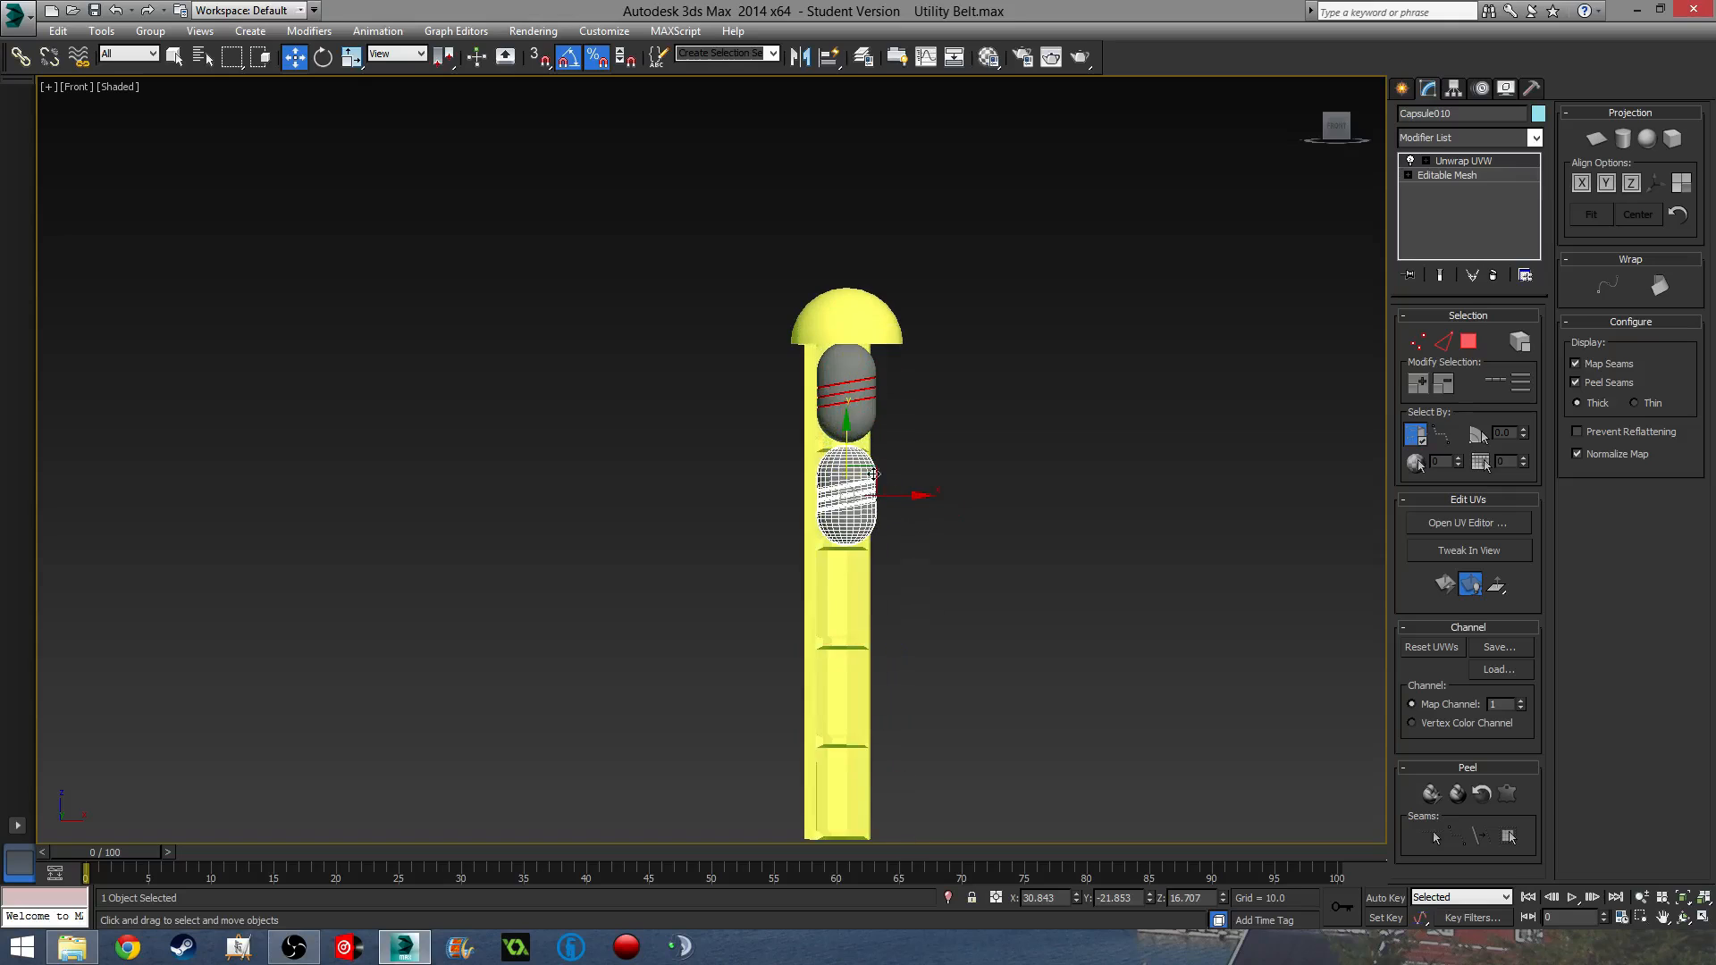
ctrl+click(850, 406)
ctrl+click(844, 308)
middle_drag(982, 509, 957, 377)
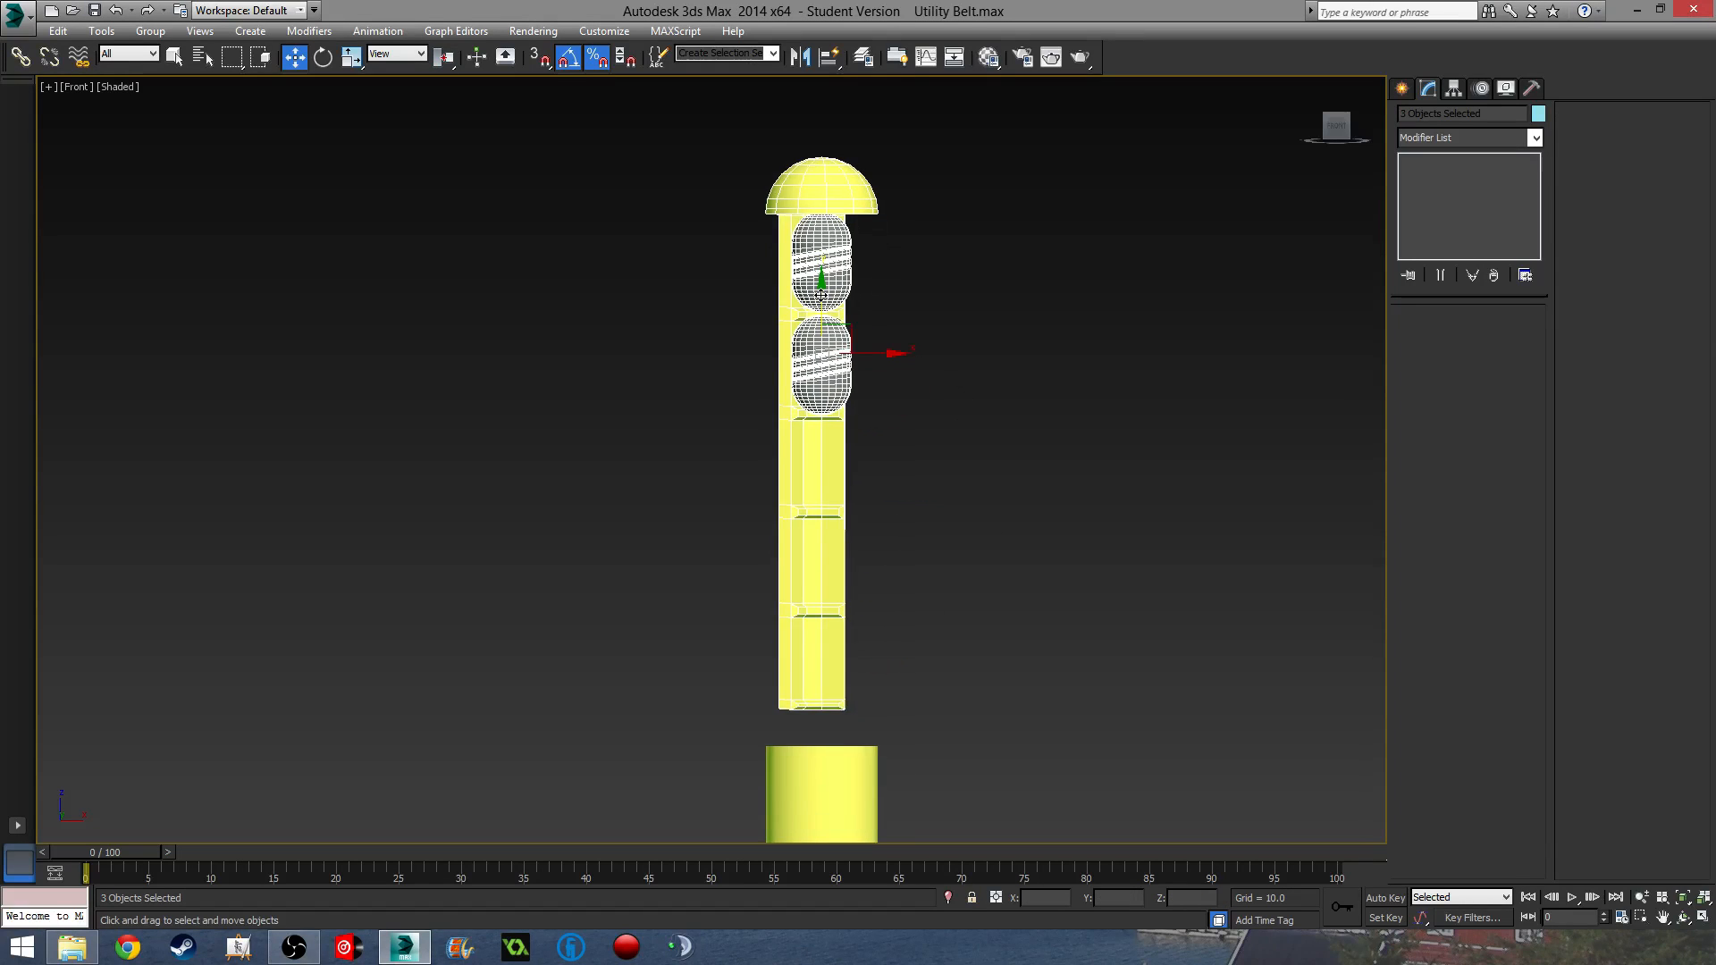
drag(822, 302, 844, 702)
scroll(979, 531, down, 4)
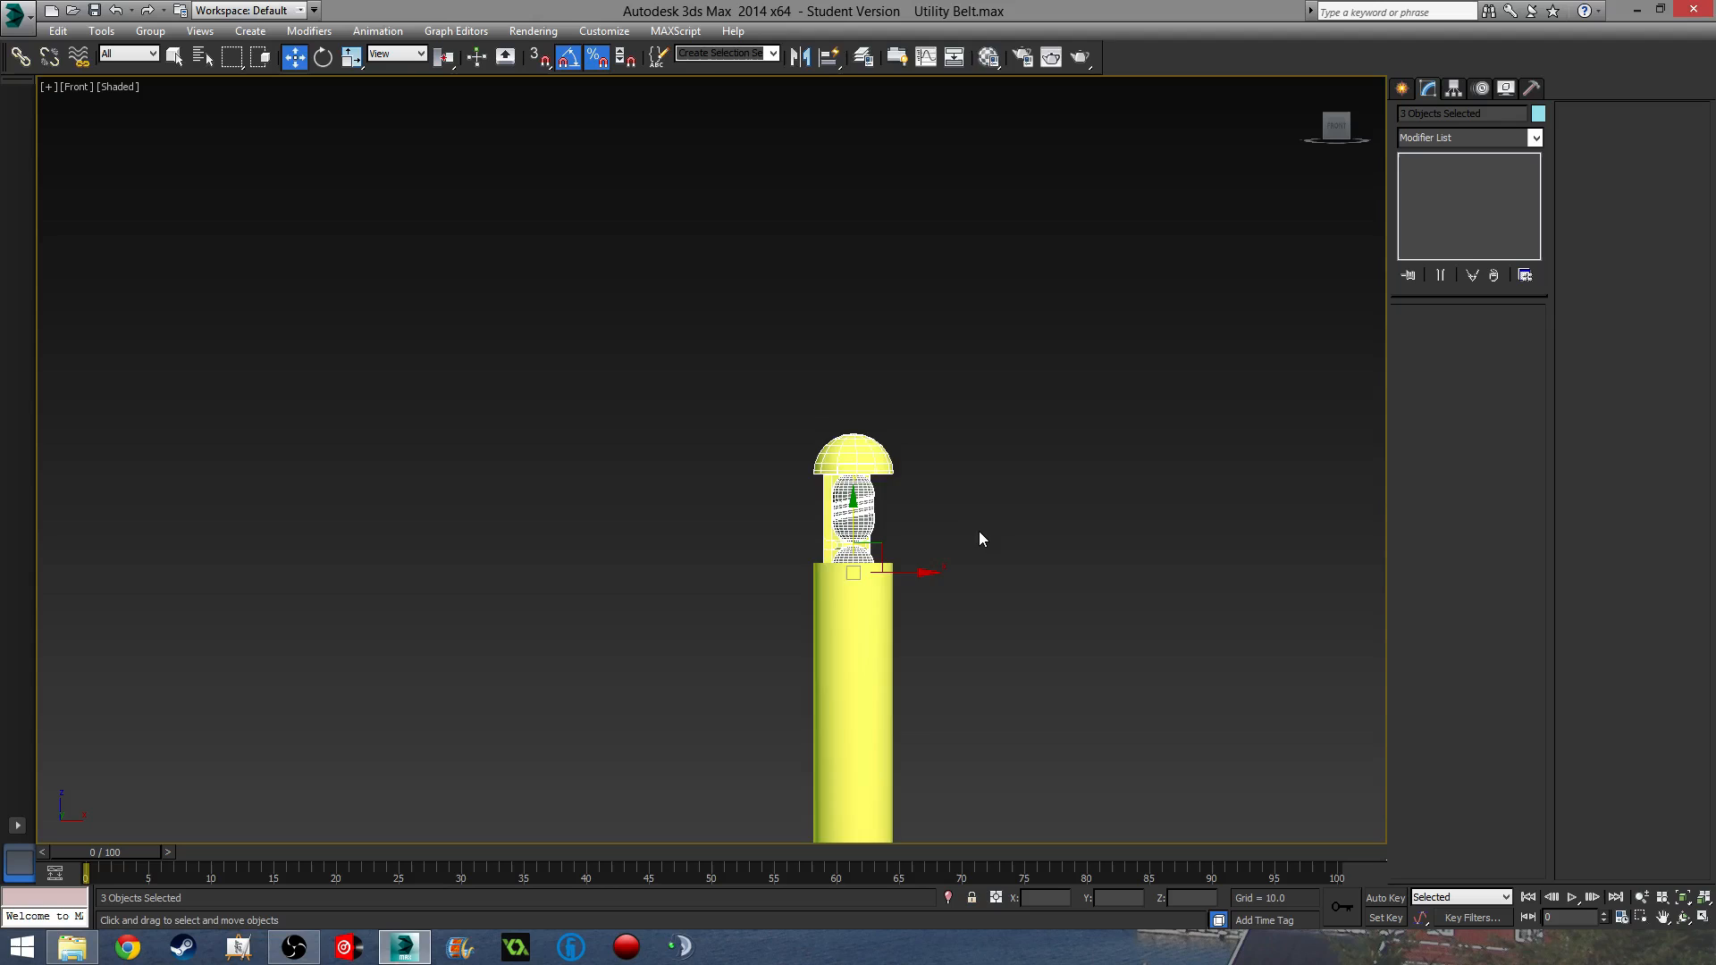
click(1012, 682)
- Unhide all objects to bring back the whole utility belt scene, and save the file
right_click(1112, 616)
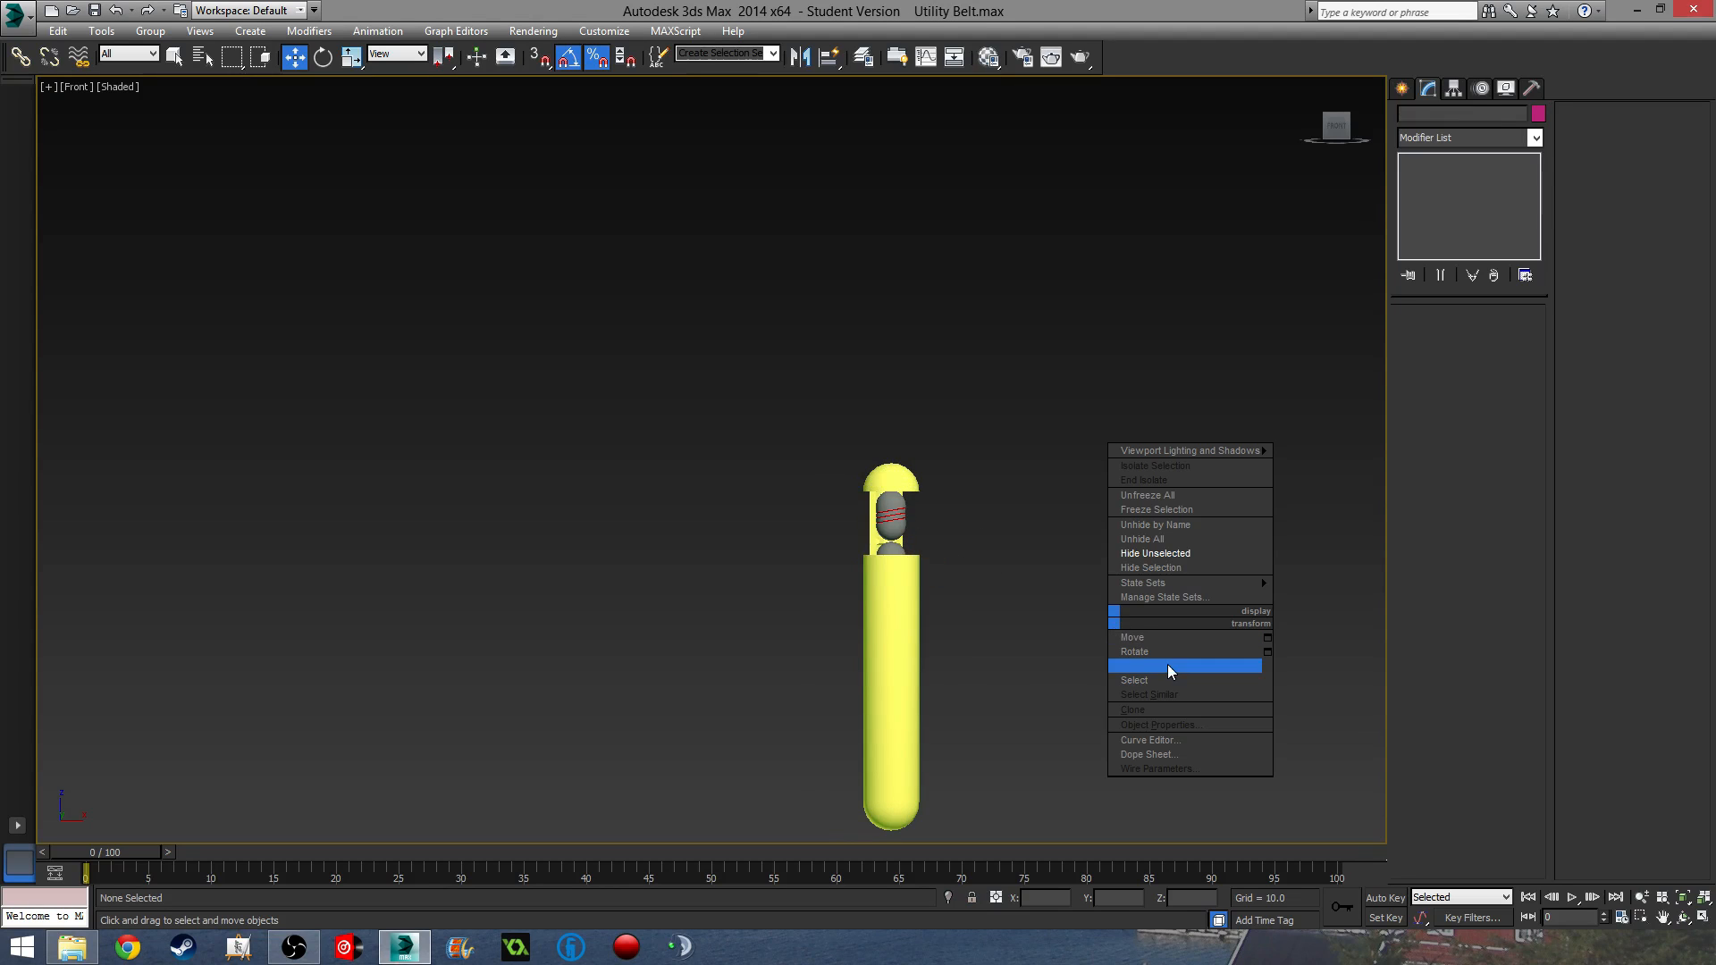
click(1178, 553)
alt+middle_drag(1180, 549, 891, 625)
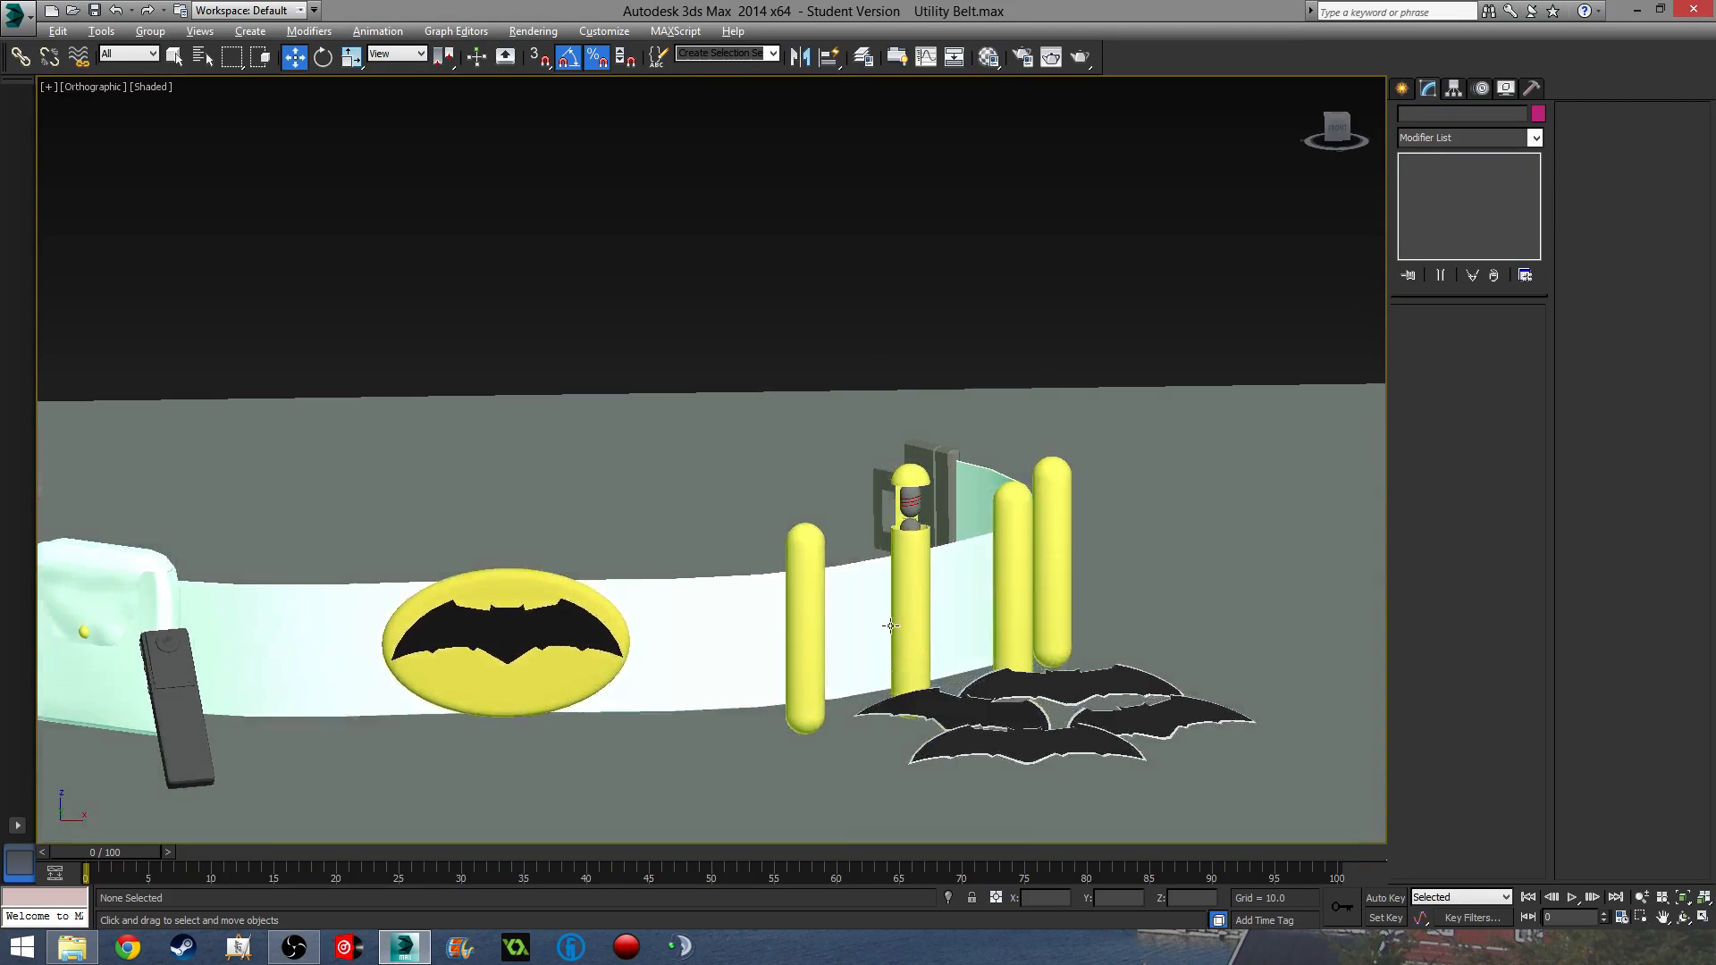
middle_drag(714, 605, 823, 598)
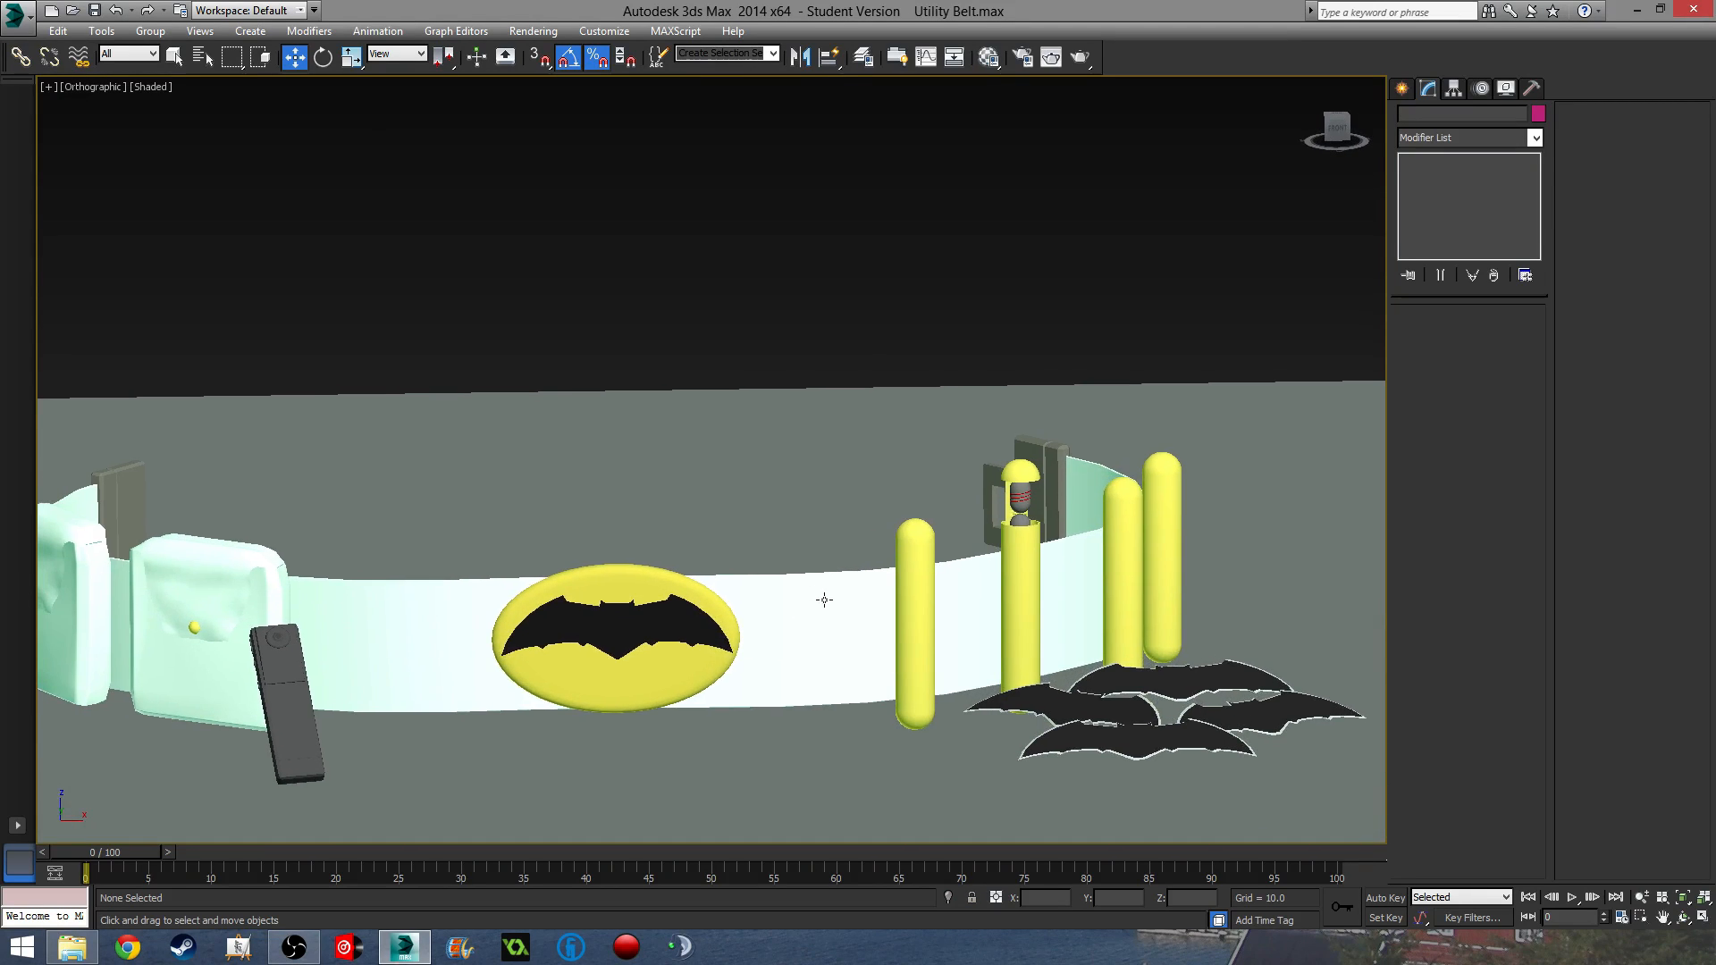
click(95, 12)
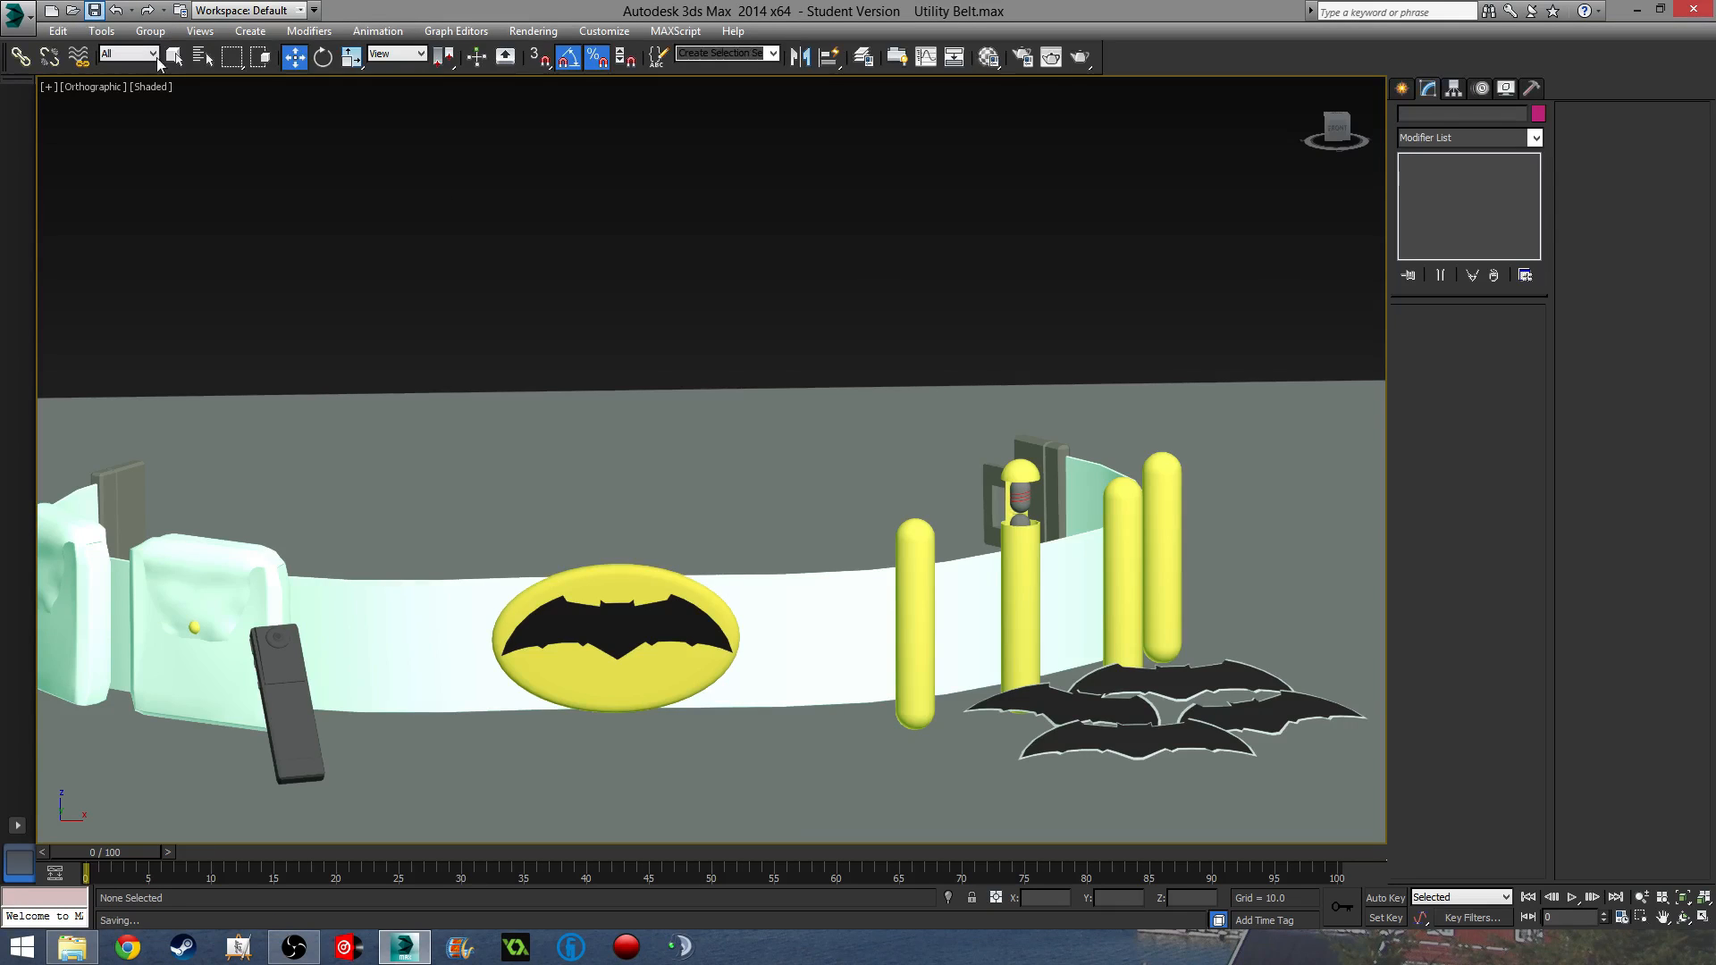
- Test-render an angled close-up of the opened pill container among the belt's yellow capsules, and close the render
middle_drag(838, 372, 477, 327)
scroll(660, 474, up, 3)
scroll(684, 492, down, 1)
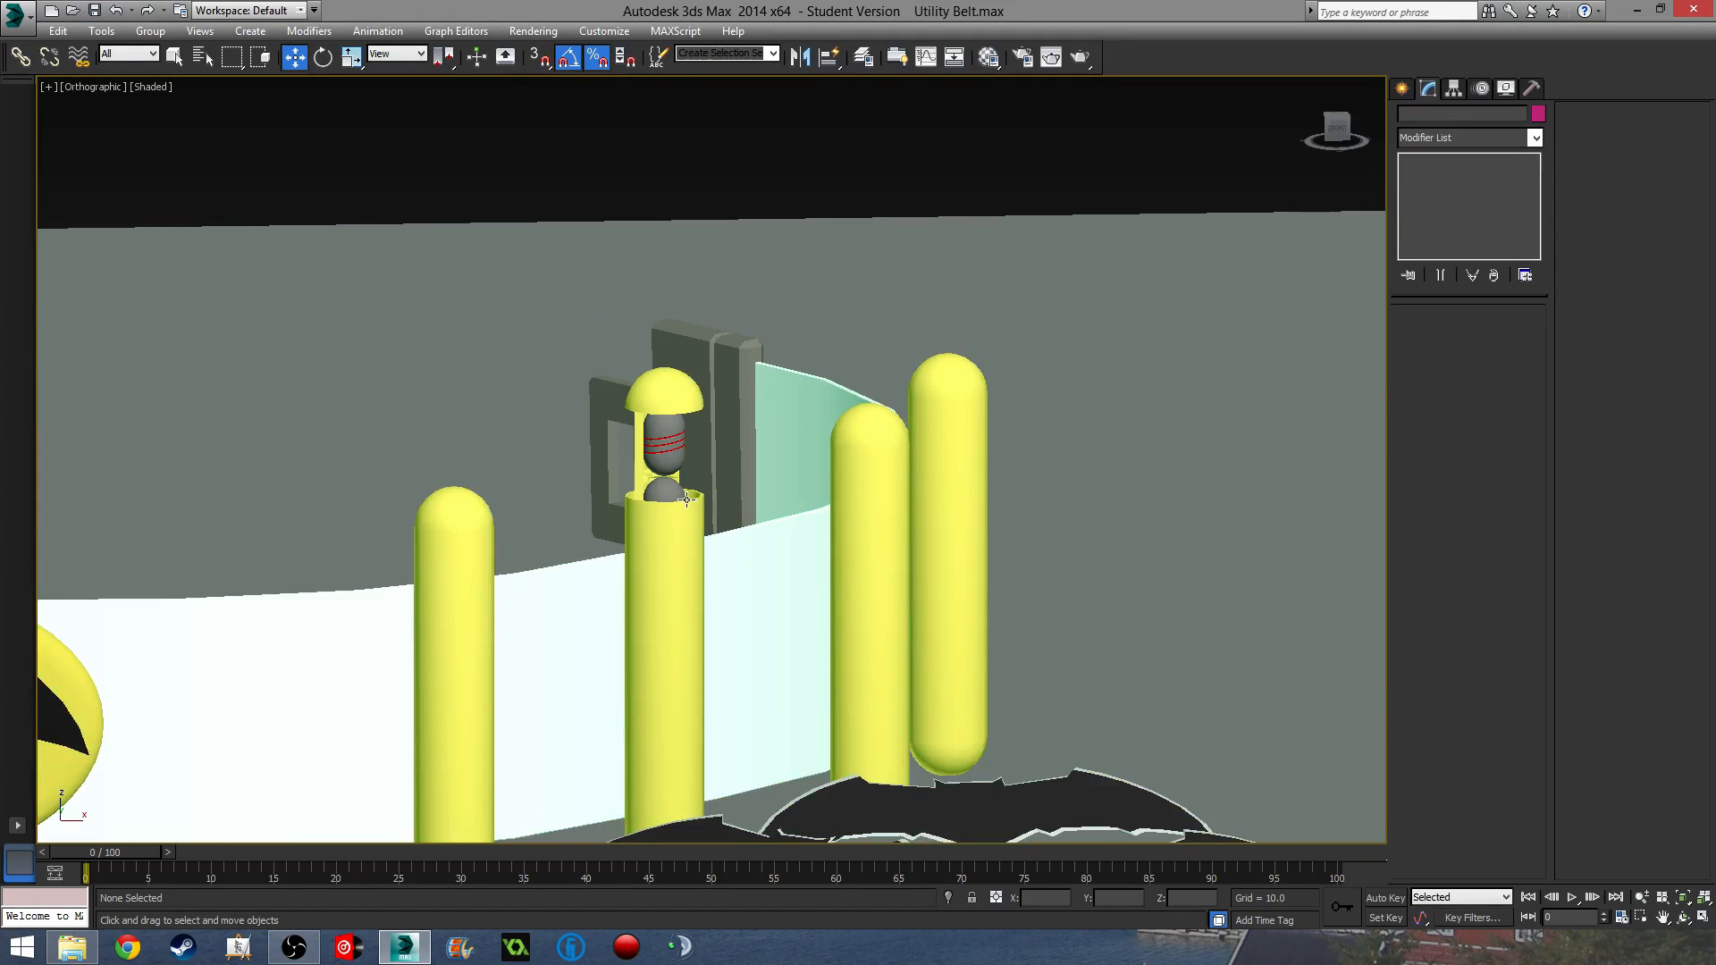
middle_drag(696, 508, 674, 462)
scroll(675, 462, down, 3)
scroll(796, 437, up, 4)
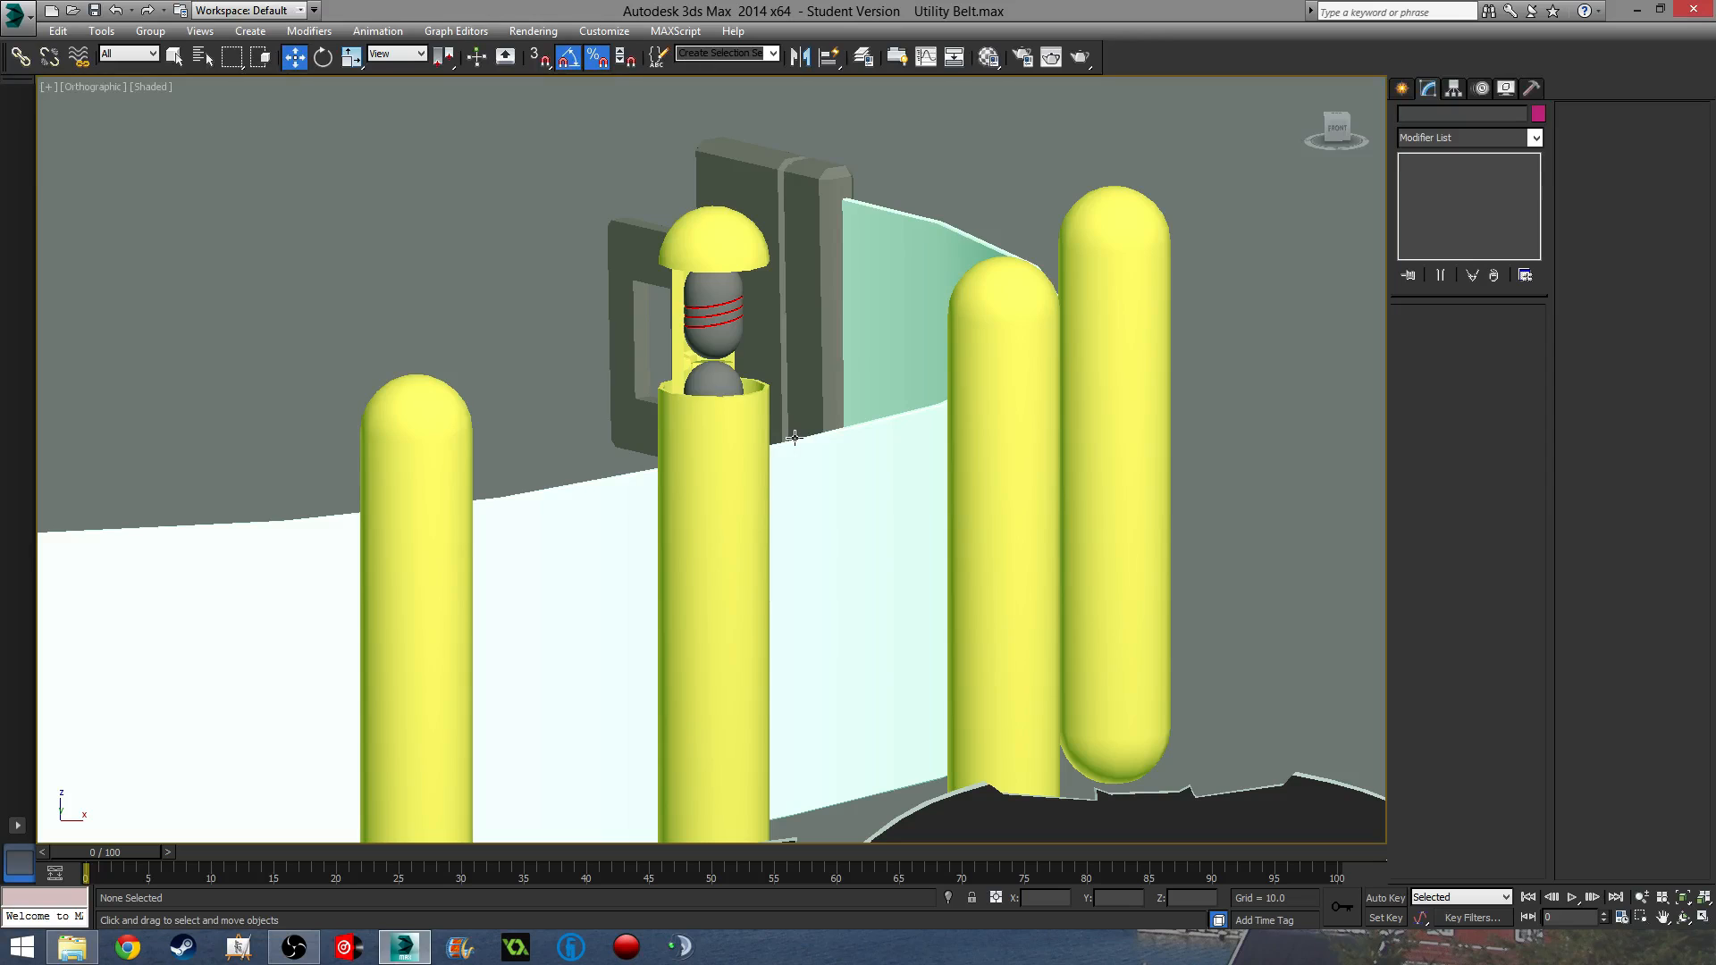
key(shift+q)
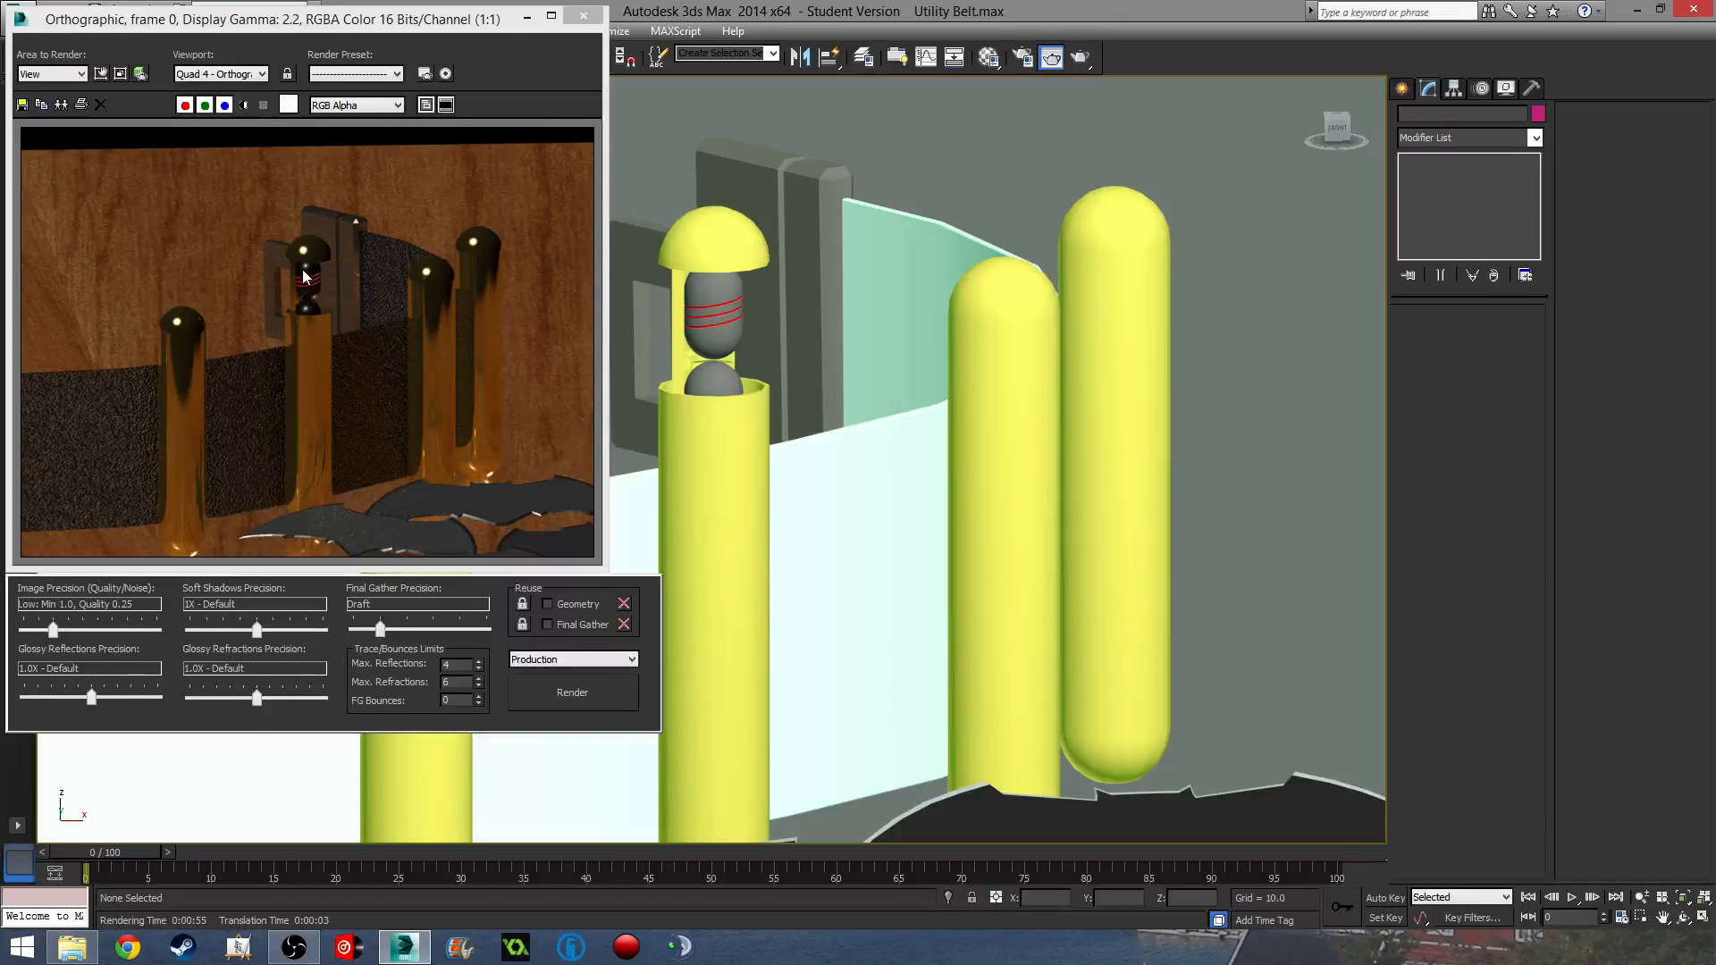
click(583, 16)
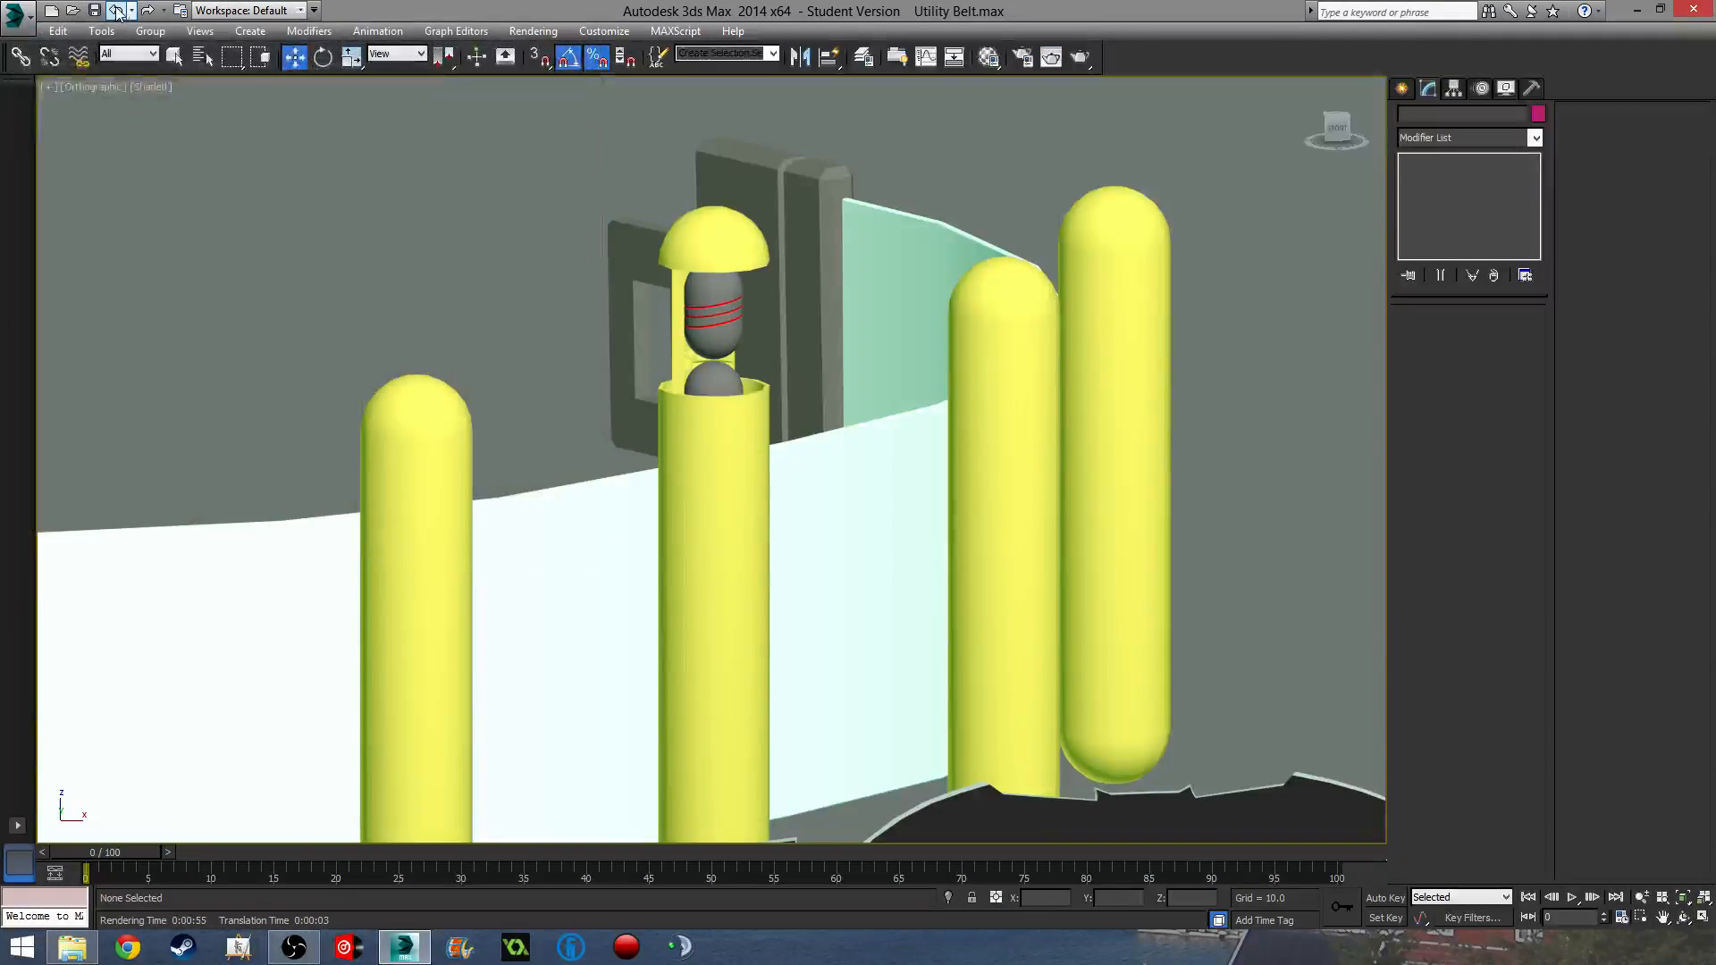
scroll(548, 188, down, 4)
middle_drag(548, 187, 752, 329)
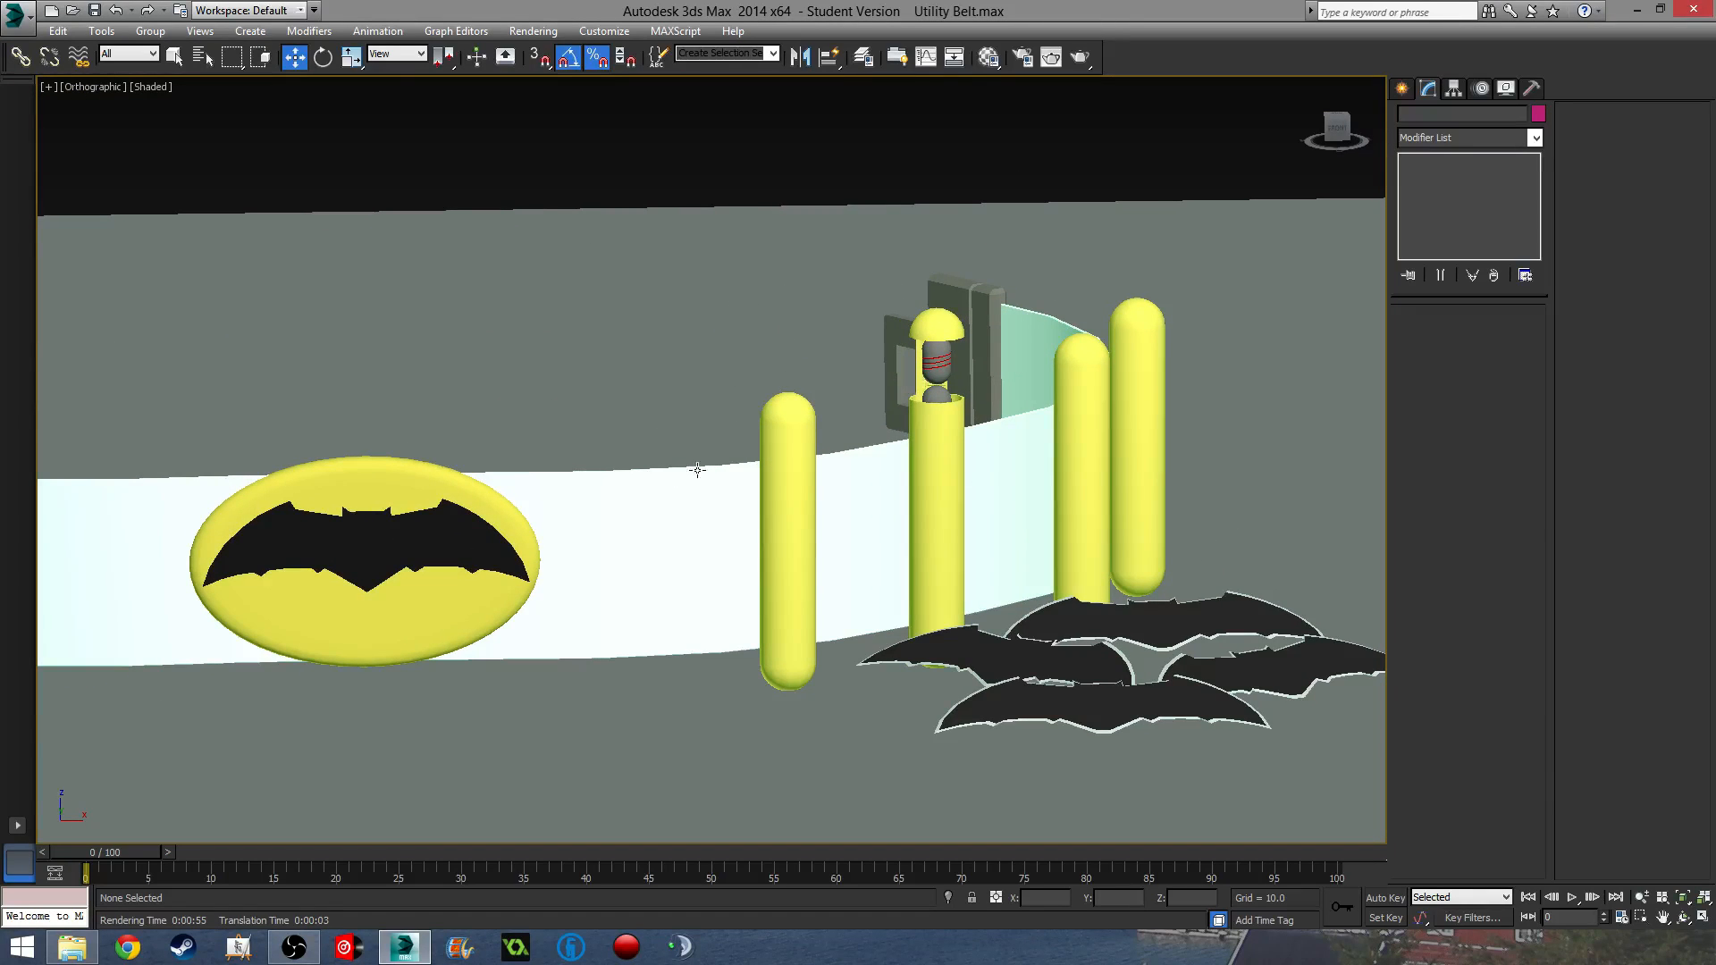